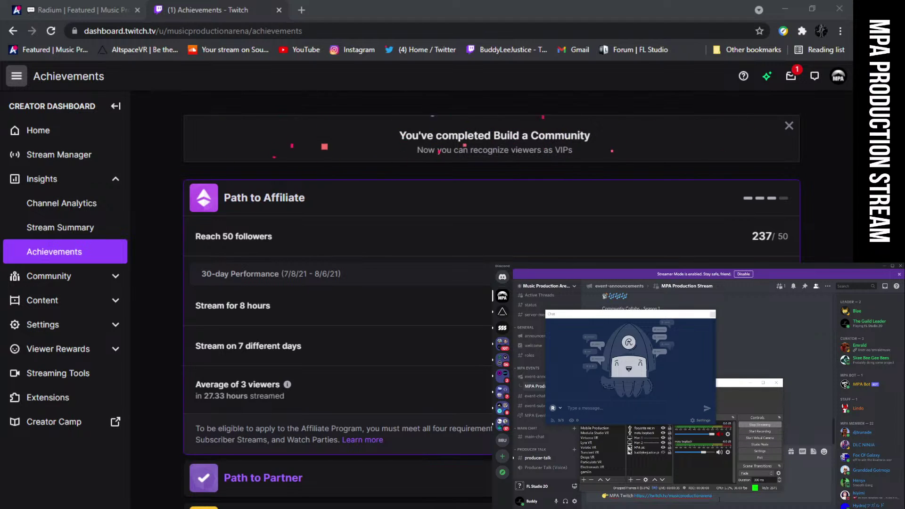
Post the Twitch channel link in Discord announcements, then bring up the live Restream dashboard
{"action": "key", "text": "Return"}
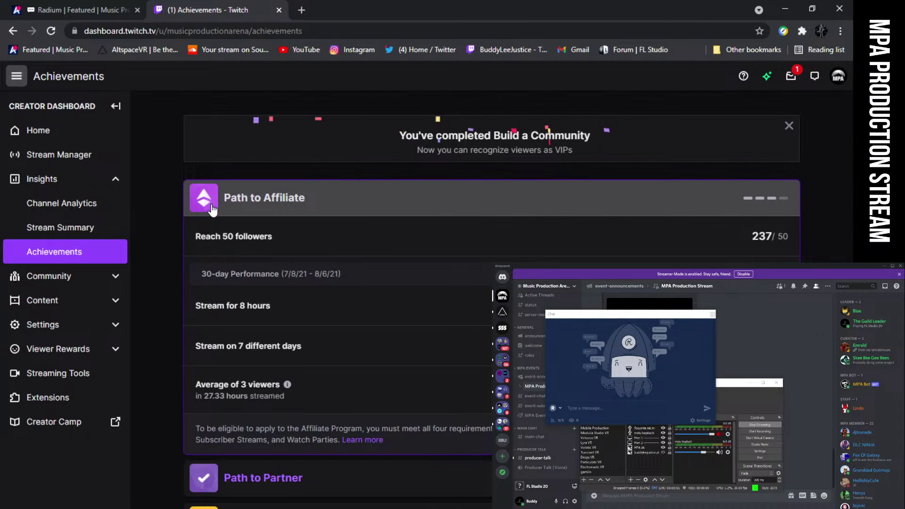
{"action": "scroll", "coordinate": [210, 203], "scroll_direction": "down", "scroll_amount": 2}
{"action": "scroll", "coordinate": [281, 476], "scroll_direction": "down", "scroll_amount": 3}
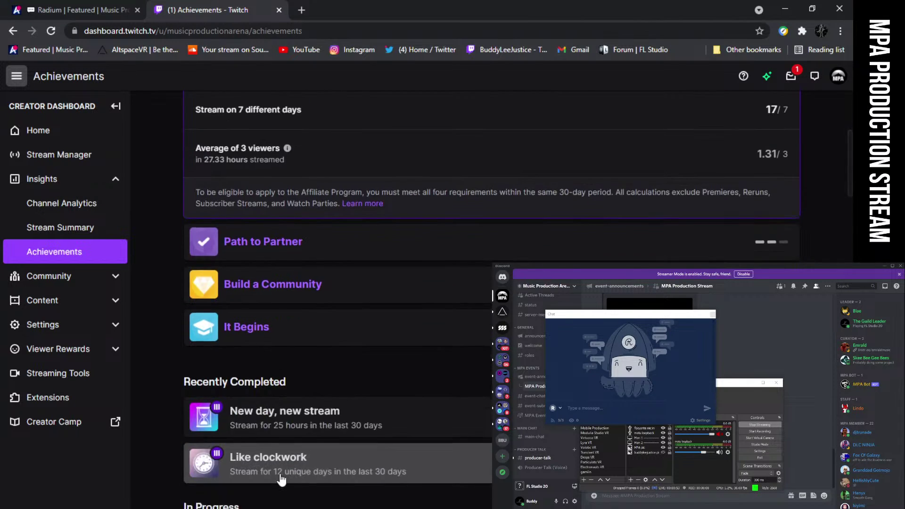
{"action": "scroll", "coordinate": [281, 476], "scroll_direction": "up", "scroll_amount": 5}
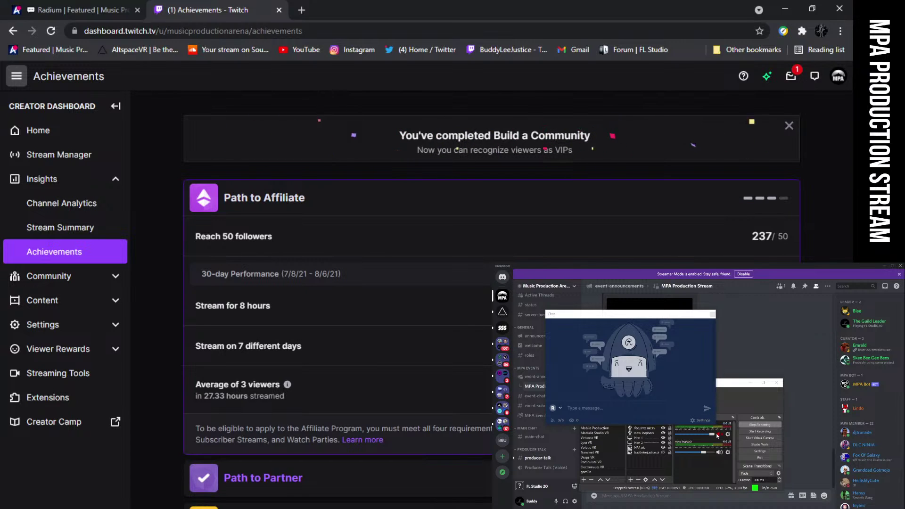
{"action": "left_click", "coordinate": [717, 438]}
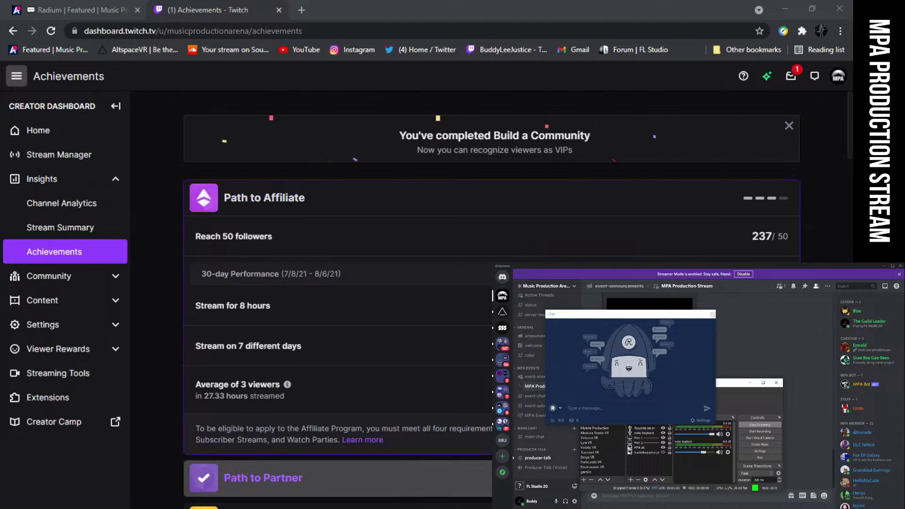
{"action": "left_click", "coordinate": [373, 492]}
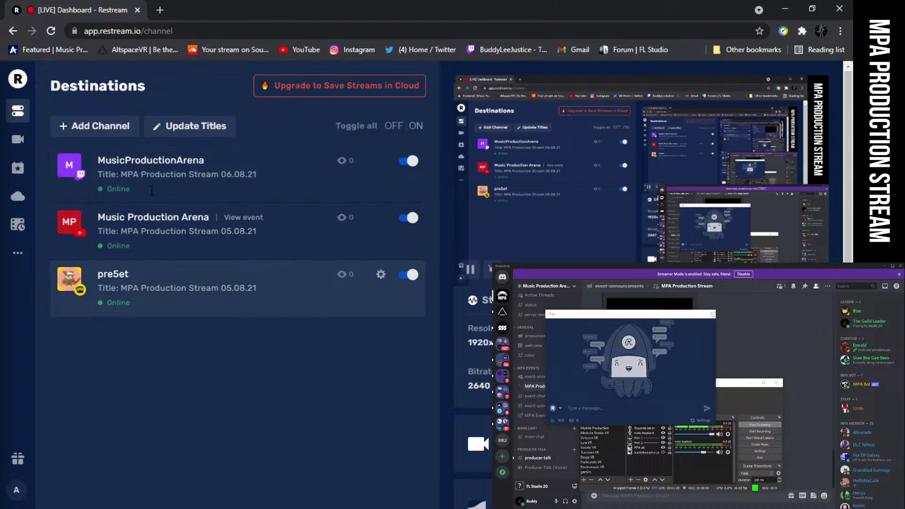
Close the Restream dashboard tab to reveal Twitch achievements, then switch to AltspaceVR
{"action": "left_click", "coordinate": [137, 10]}
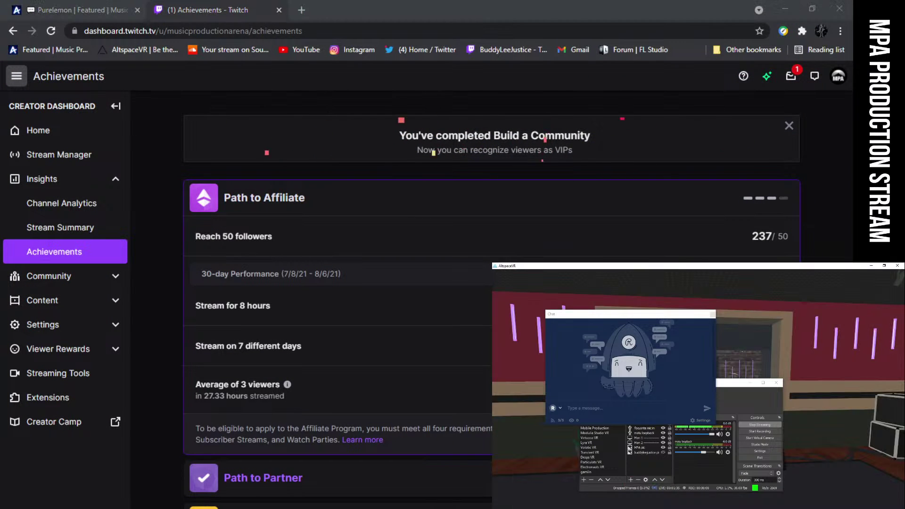
{"action": "key", "text": "alt+Tab"}
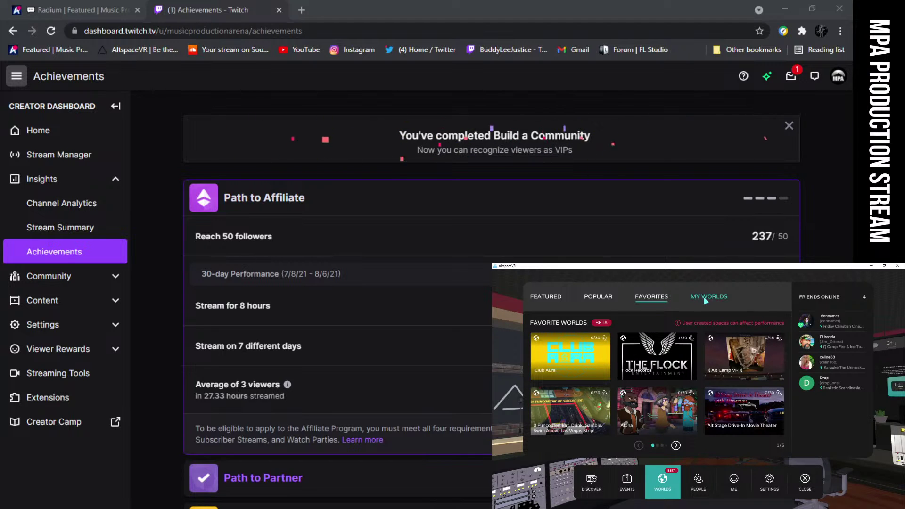
Show the scheduled MPA Production Stream event under Events and move the chat window left
{"action": "left_click", "coordinate": [625, 478]}
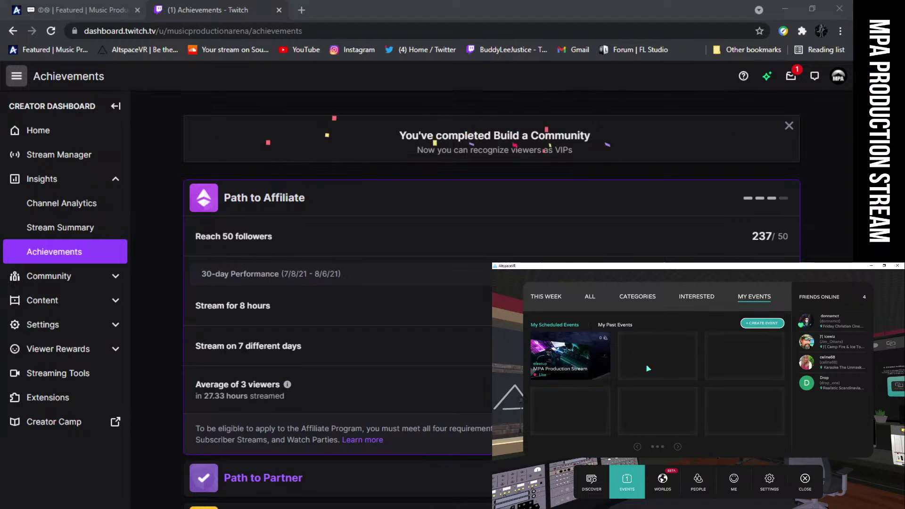
{"action": "mouse_move", "coordinate": [572, 357]}
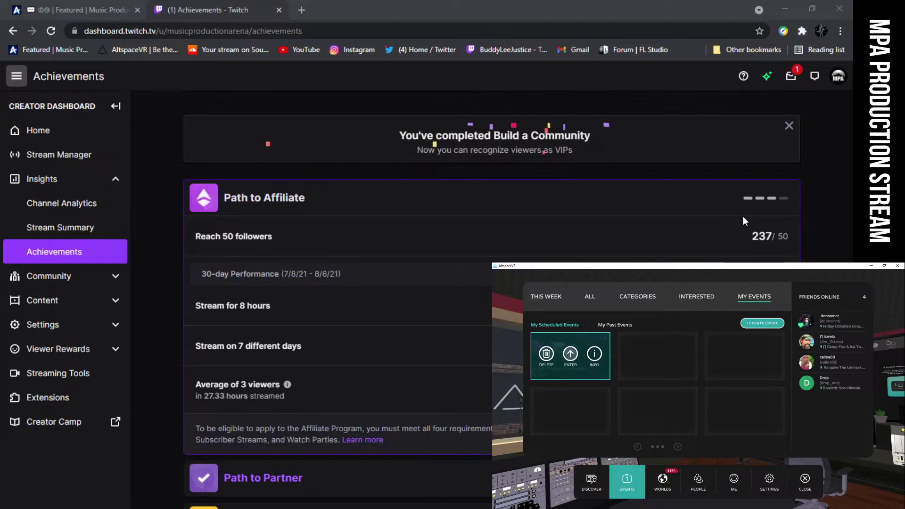
{"action": "left_click_drag", "start_coordinate": [273, 176], "coordinate": [228, 175]}
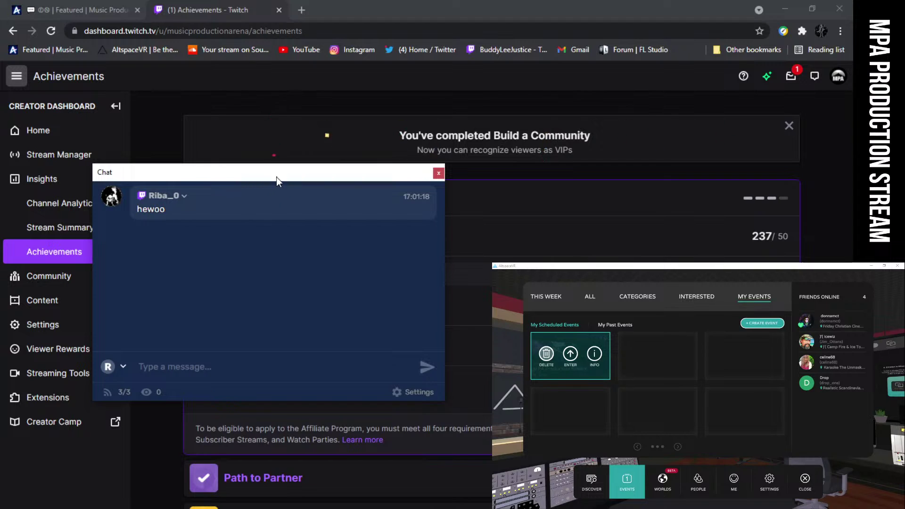
Lower the chat window, enter the MPA Production Stream event, then quit AltspaceVR via Settings > Exit
{"action": "left_click_drag", "start_coordinate": [276, 176], "coordinate": [271, 203]}
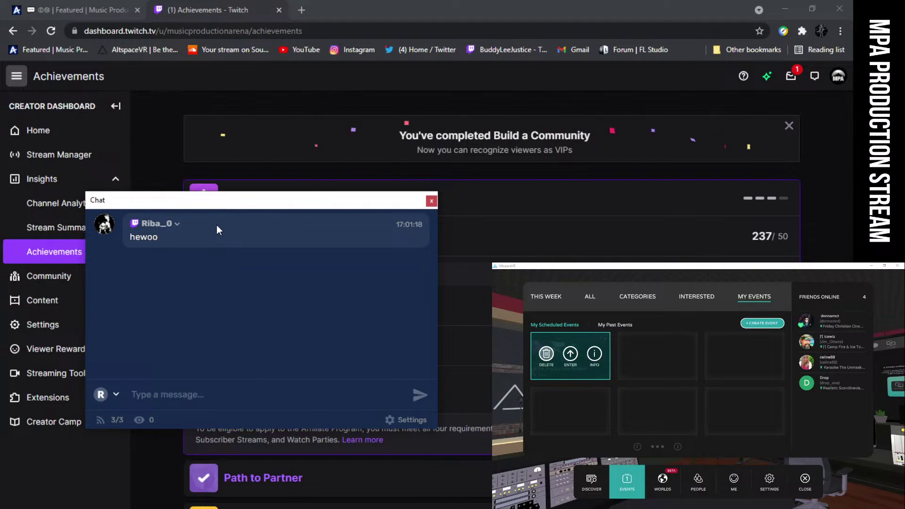
{"action": "left_click", "coordinate": [570, 354]}
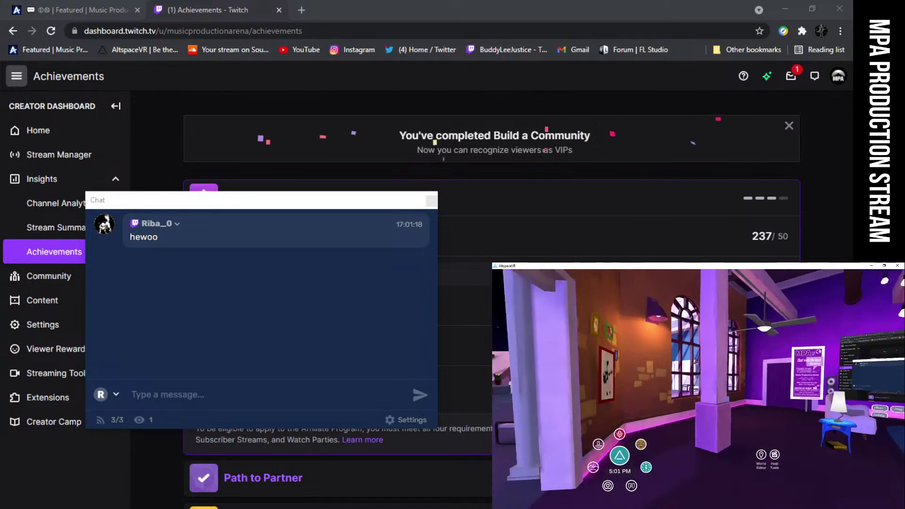
{"action": "left_click", "coordinate": [620, 456]}
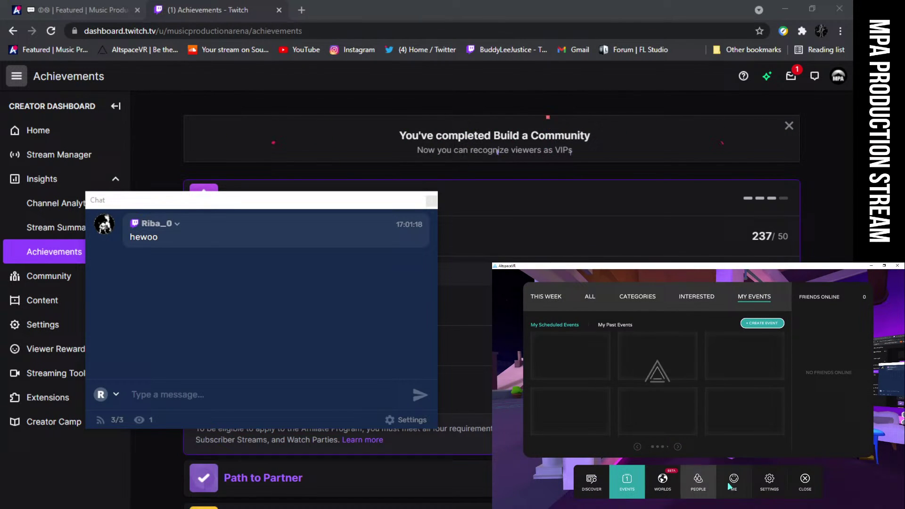
{"action": "left_click", "coordinate": [768, 481]}
{"action": "left_click", "coordinate": [557, 415]}
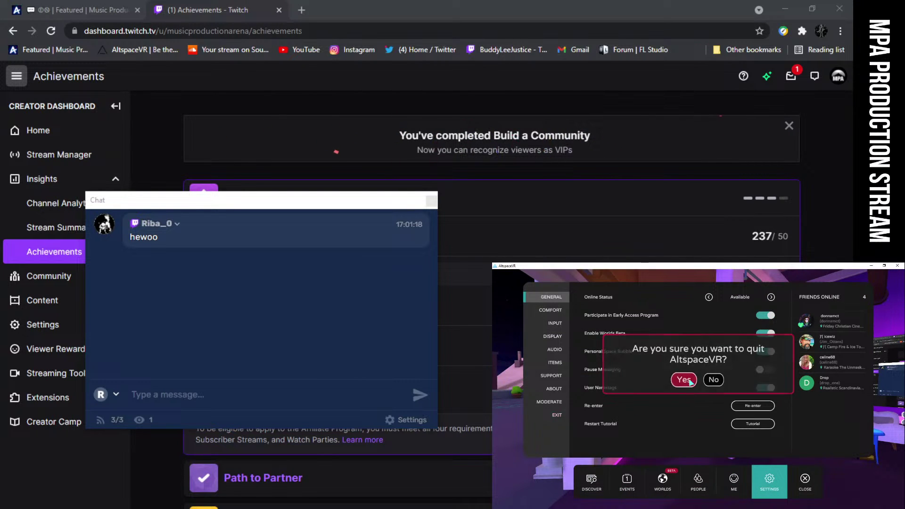
{"action": "left_click", "coordinate": [684, 380]}
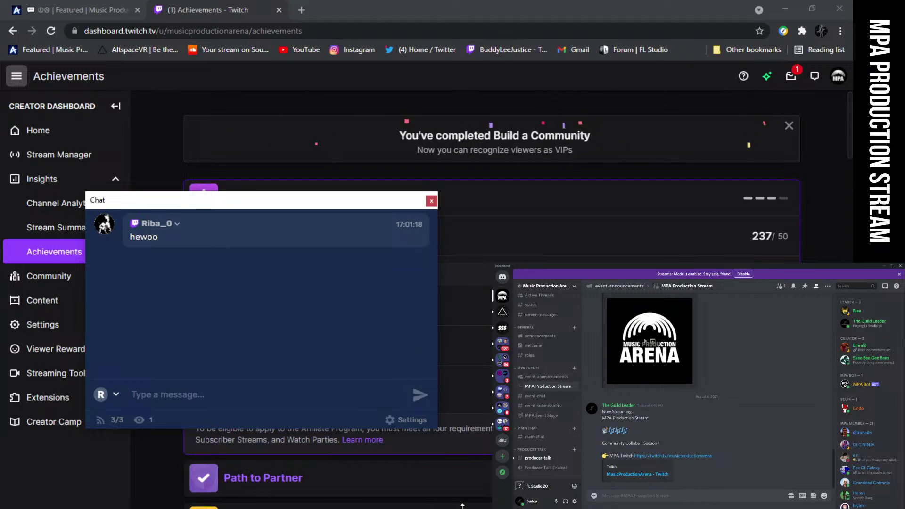
Position the chat popup over the Discord window
{"action": "left_click_drag", "start_coordinate": [243, 200], "coordinate": [663, 377]}
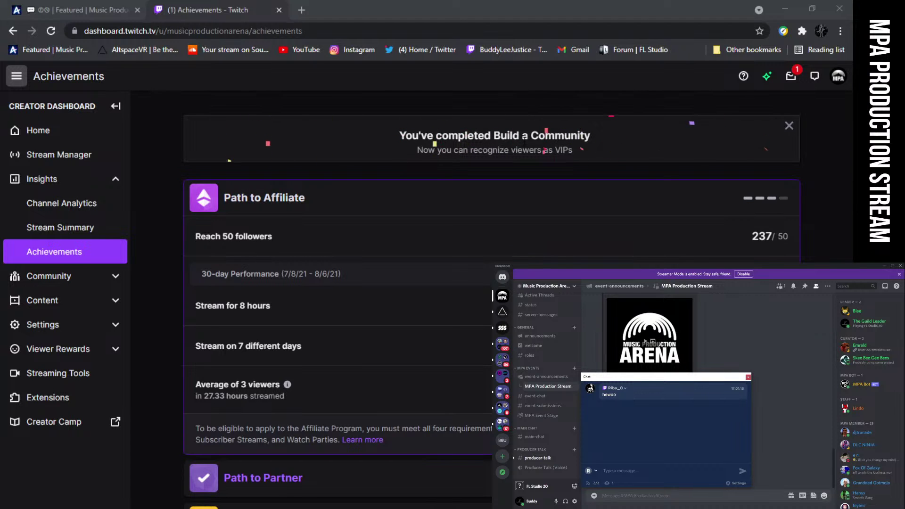
{"action": "scroll", "coordinate": [433, 252], "scroll_direction": "down", "scroll_amount": 8}
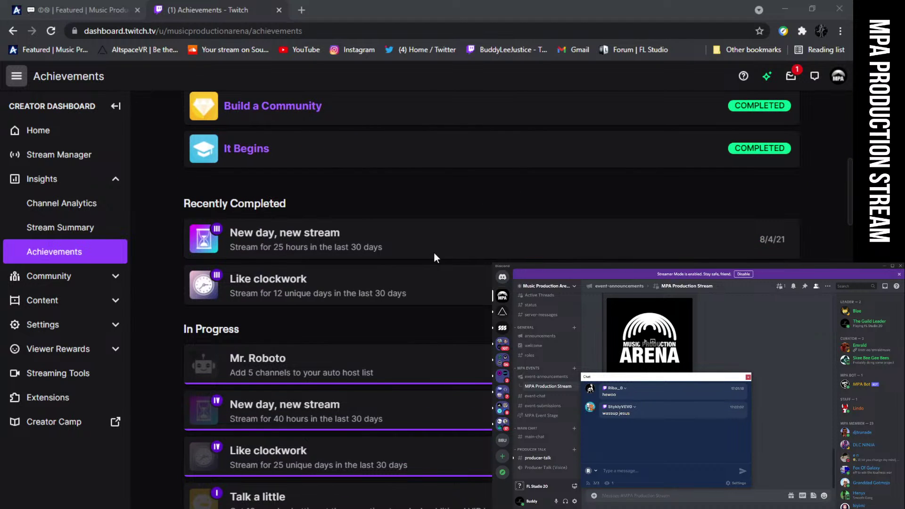
{"action": "scroll", "coordinate": [399, 372], "scroll_direction": "up", "scroll_amount": 8}
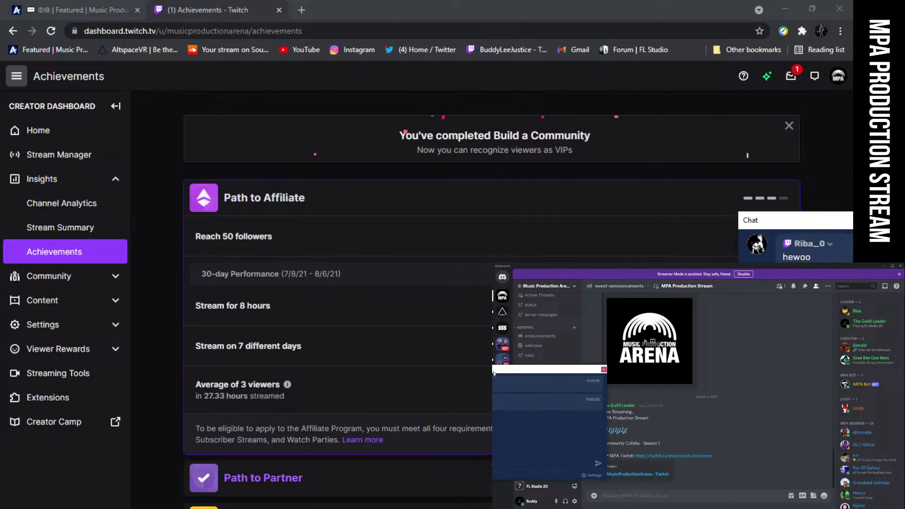
{"action": "left_click_drag", "start_coordinate": [494, 373], "coordinate": [620, 336]}
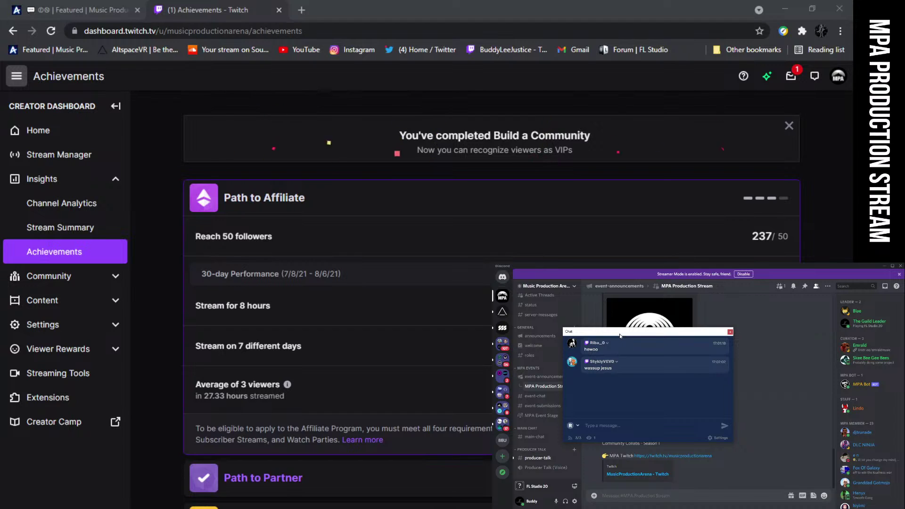
{"action": "left_click_drag", "start_coordinate": [620, 336], "coordinate": [618, 335]}
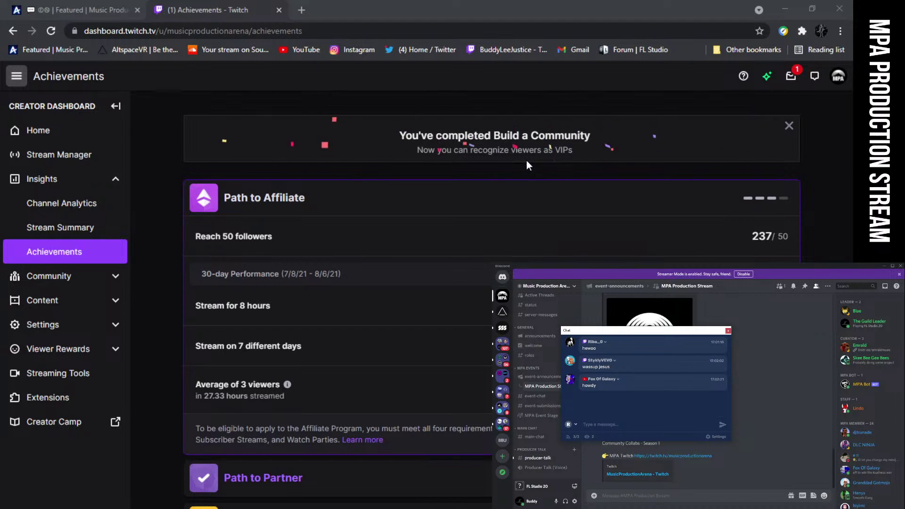
Expand the Build a Community achievement to show its completed VIP requirements
{"action": "scroll", "coordinate": [505, 194], "scroll_direction": "down", "scroll_amount": 3}
{"action": "scroll", "coordinate": [505, 194], "scroll_direction": "down", "scroll_amount": 8}
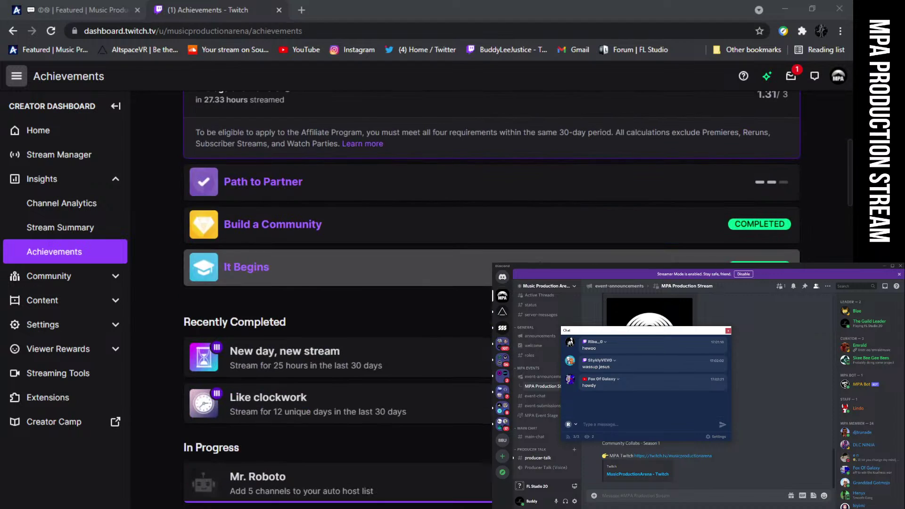
{"action": "scroll", "coordinate": [455, 198], "scroll_direction": "up", "scroll_amount": 10}
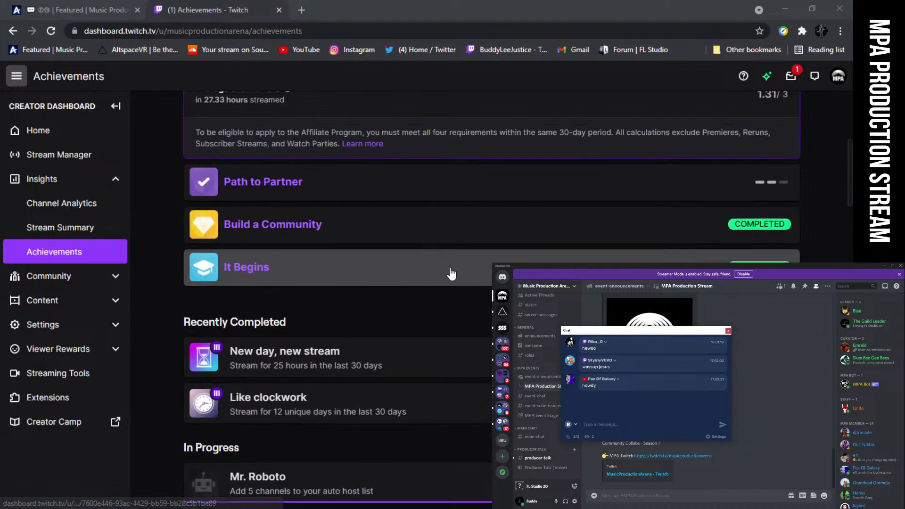
{"action": "scroll", "coordinate": [451, 274], "scroll_direction": "down", "scroll_amount": 20}
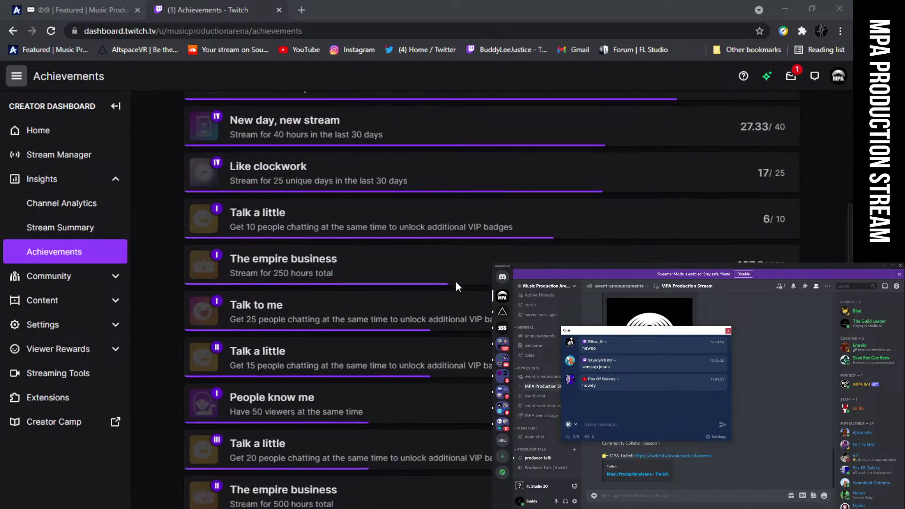
{"action": "scroll", "coordinate": [456, 289], "scroll_direction": "up", "scroll_amount": 20}
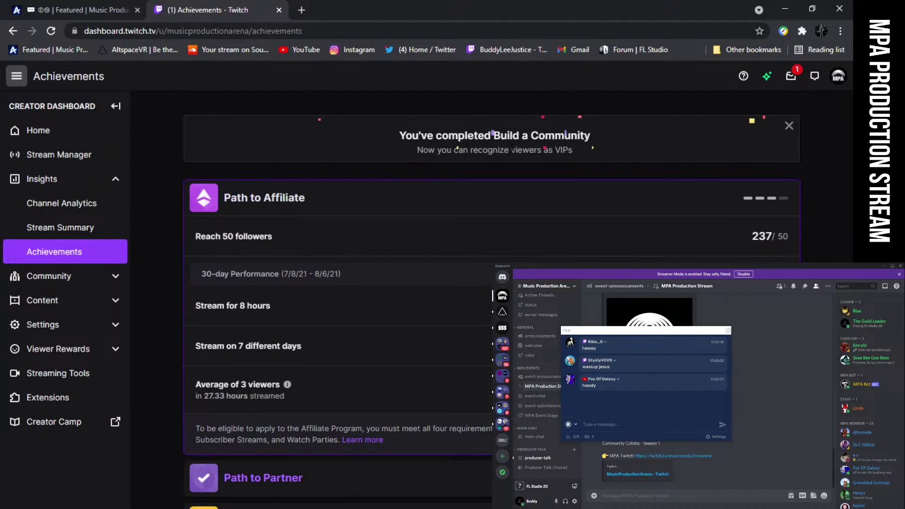
{"action": "scroll", "coordinate": [525, 257], "scroll_direction": "down", "scroll_amount": 6}
{"action": "left_click", "coordinate": [384, 226]}
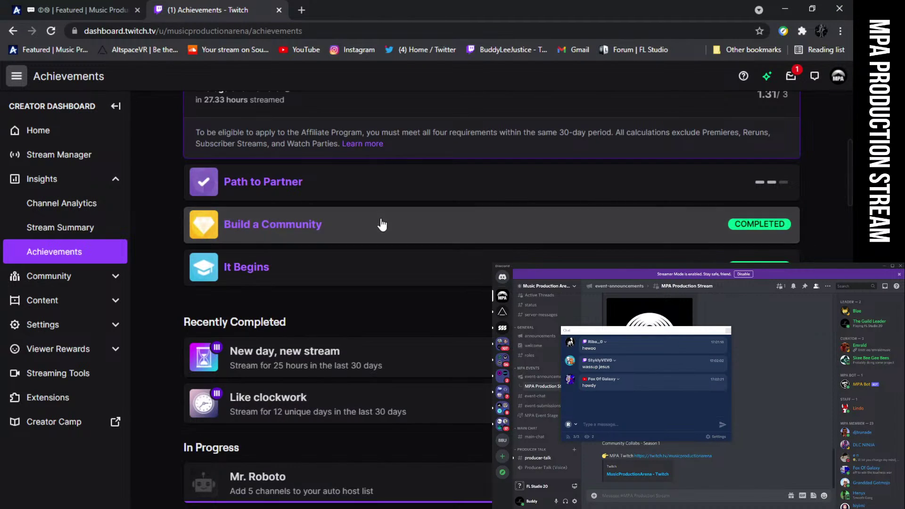
{"action": "scroll", "coordinate": [401, 241], "scroll_direction": "up", "scroll_amount": 2}
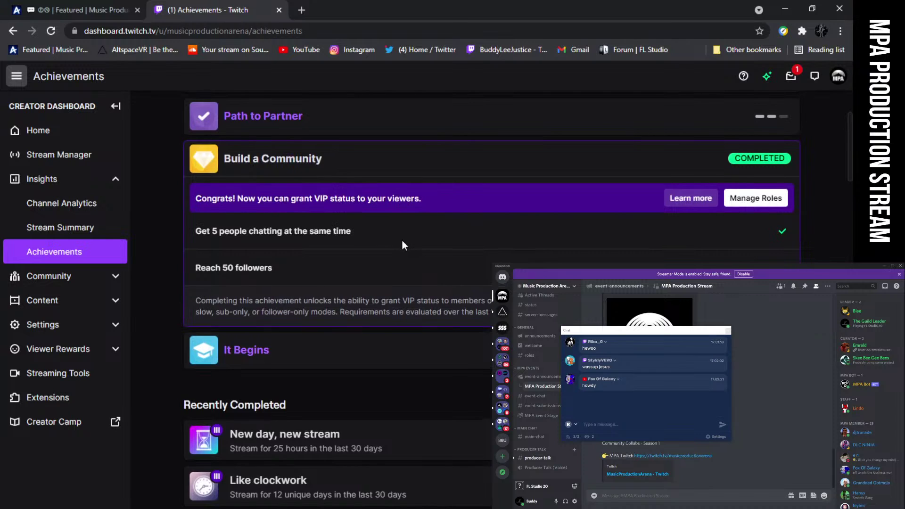
{"action": "scroll", "coordinate": [288, 216], "scroll_direction": "down", "scroll_amount": 1}
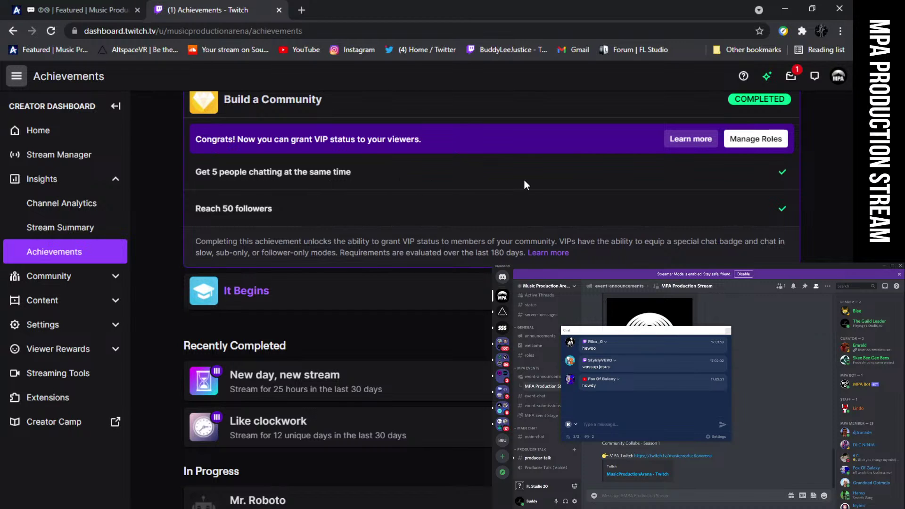
{"action": "scroll", "coordinate": [441, 208], "scroll_direction": "down", "scroll_amount": 4}
{"action": "scroll", "coordinate": [441, 209], "scroll_direction": "up", "scroll_amount": 4}
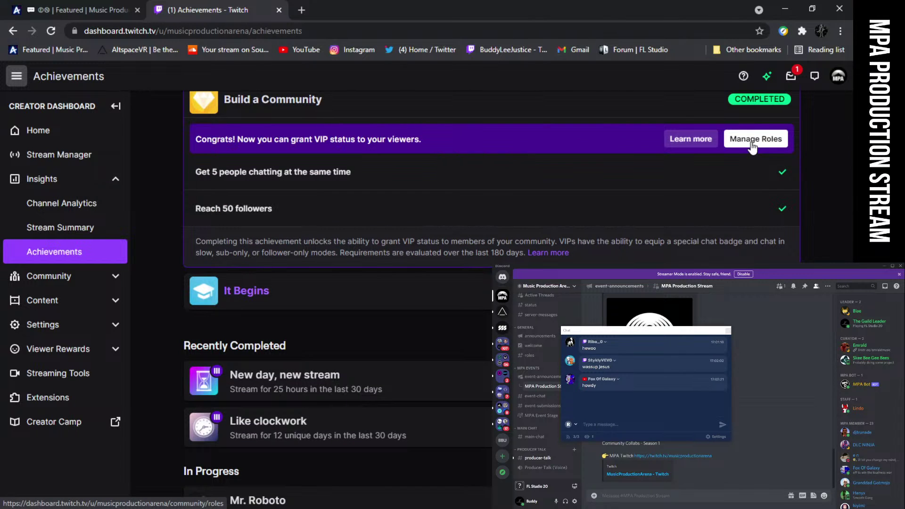
In Community Roles, grant the first community member the VIP role and save
{"action": "left_click", "coordinate": [752, 144]}
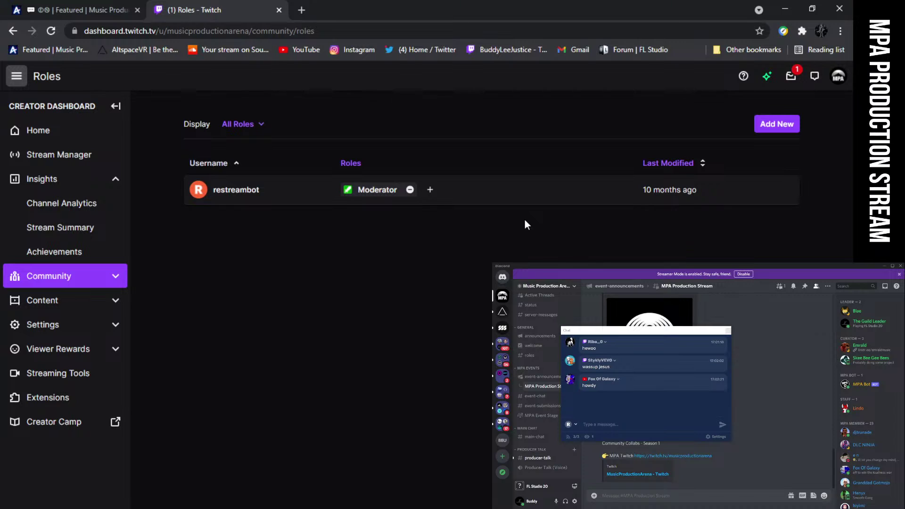
{"action": "left_click", "coordinate": [777, 124]}
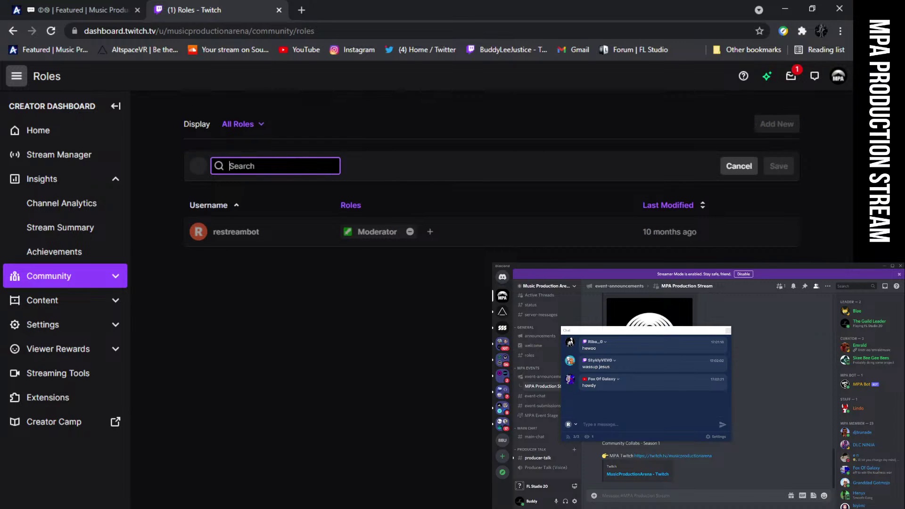
{"action": "type", "text": "Fo"}
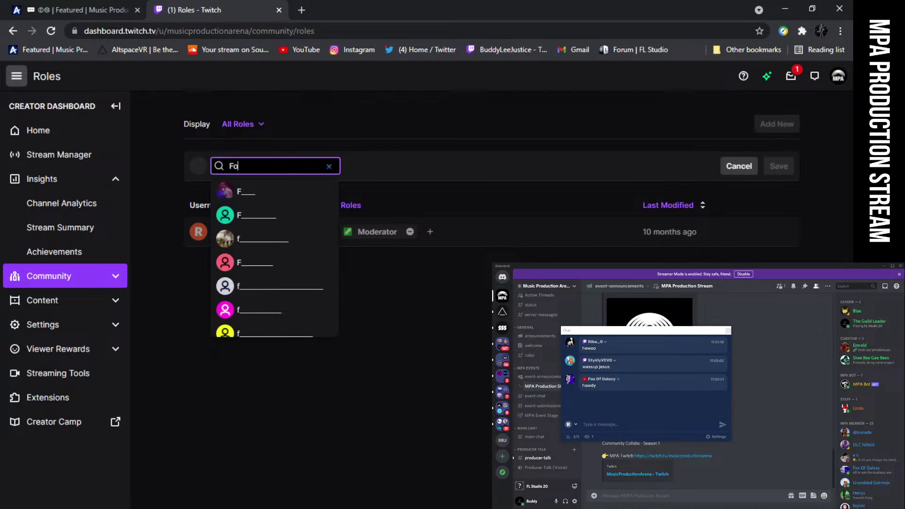
{"action": "type", "text": "x Of G"}
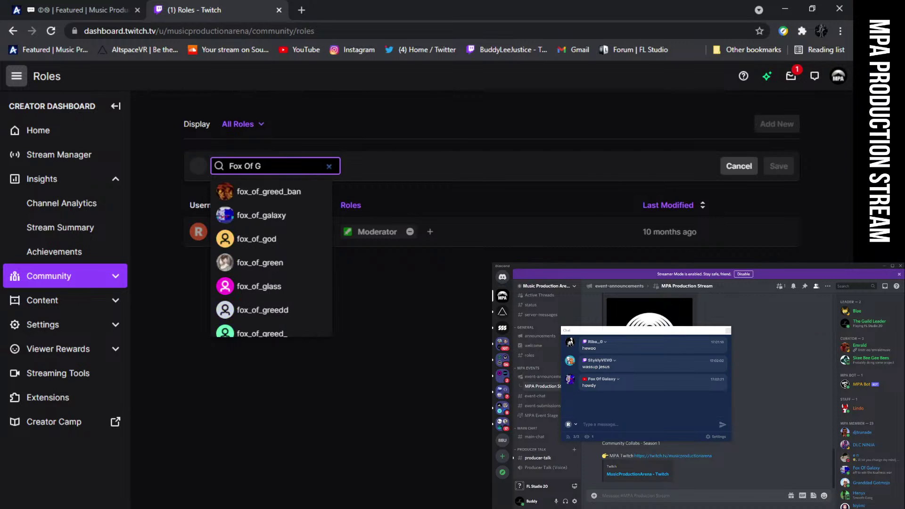
{"action": "type", "text": "alaz"}
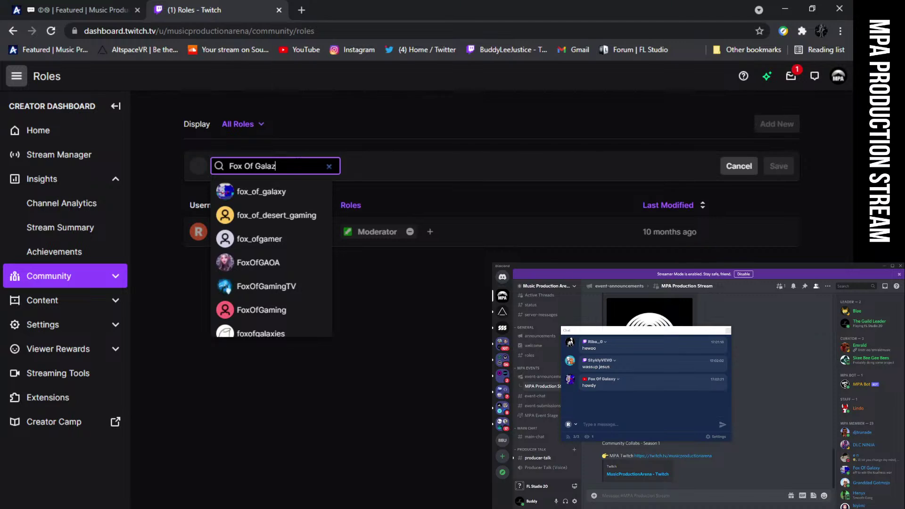
{"action": "left_click", "coordinate": [283, 191]}
{"action": "left_click", "coordinate": [286, 192]}
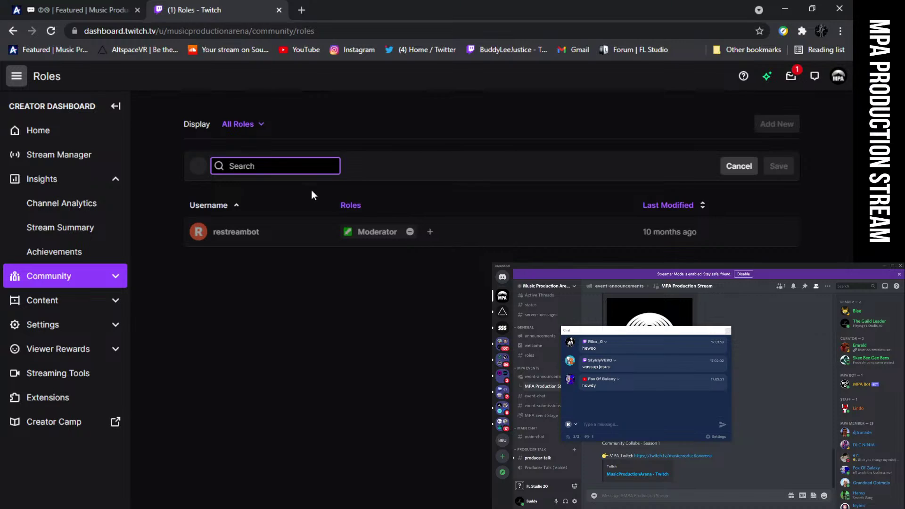
{"action": "type", "text": "f"}
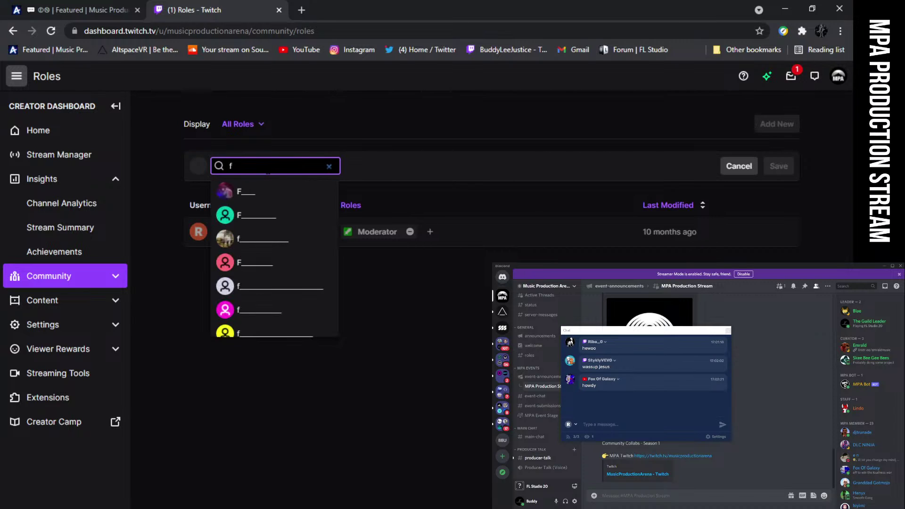
{"action": "type", "text": "ox of gal"}
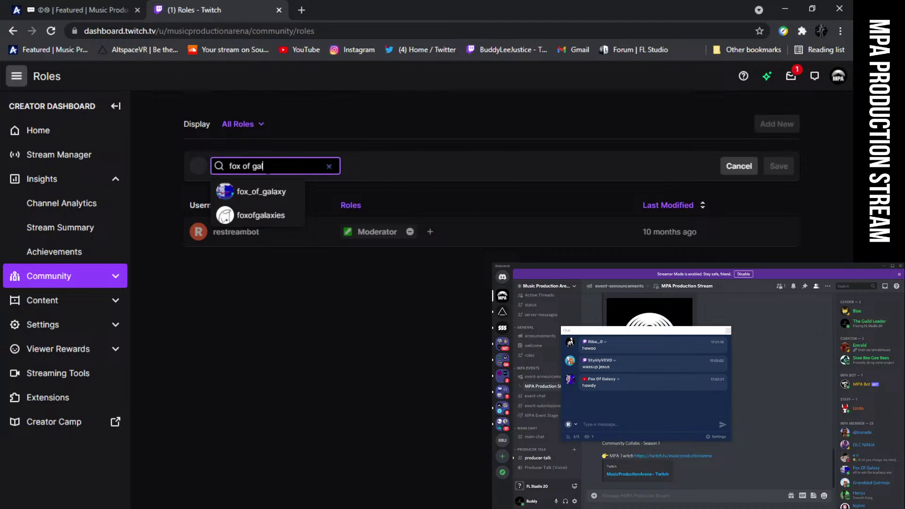
{"action": "left_click", "coordinate": [243, 194]}
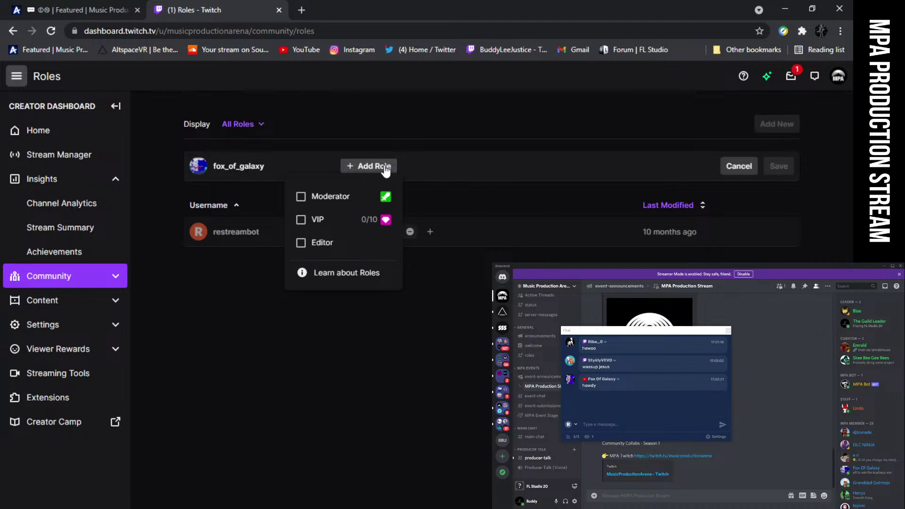
{"action": "left_click", "coordinate": [300, 220]}
{"action": "left_click", "coordinate": [779, 165]}
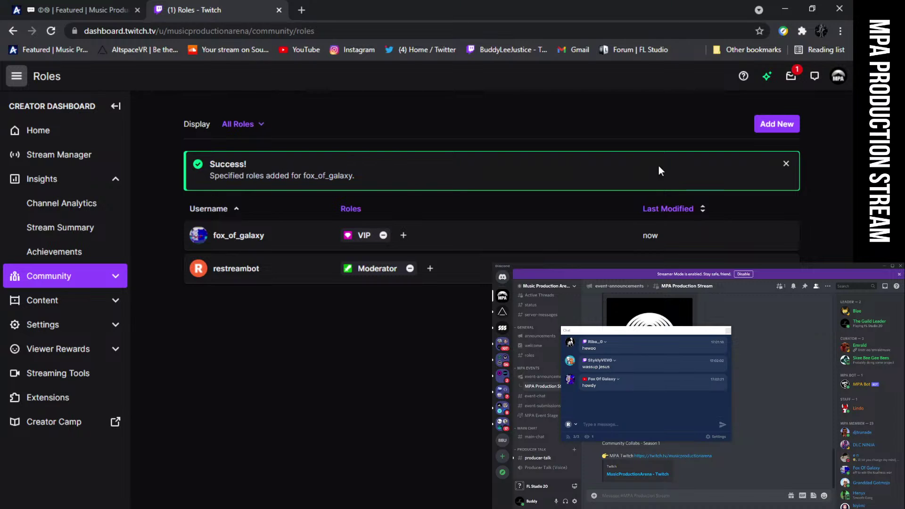
Grant a second community member the VIP role and save
{"action": "left_click", "coordinate": [766, 124]}
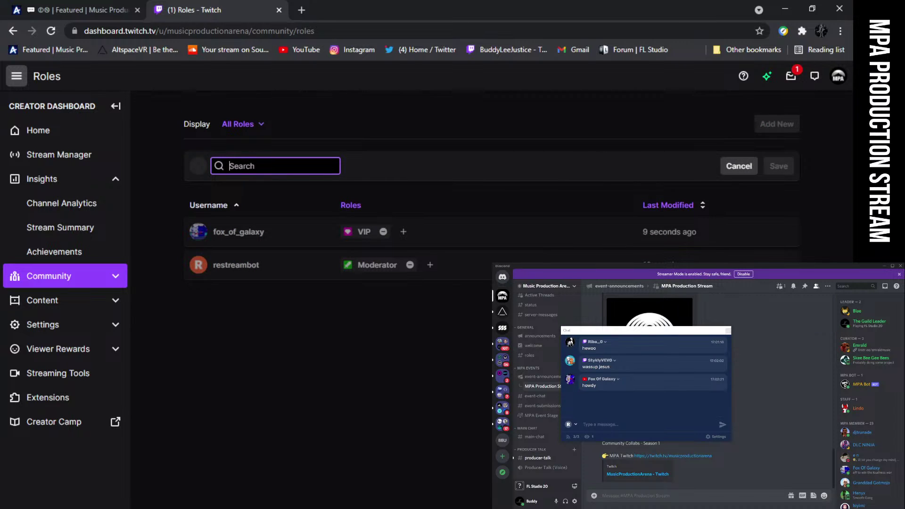
{"action": "type", "text": "Riba"}
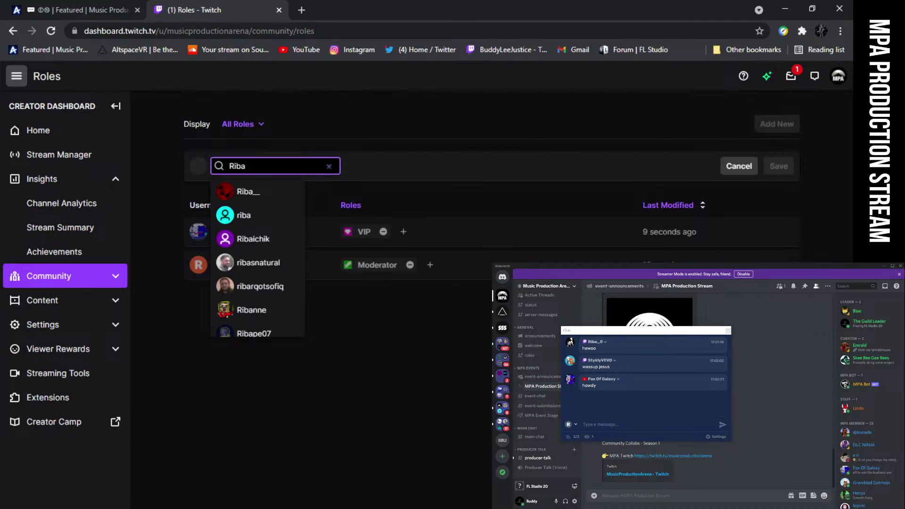
{"action": "type", "text": "_"}
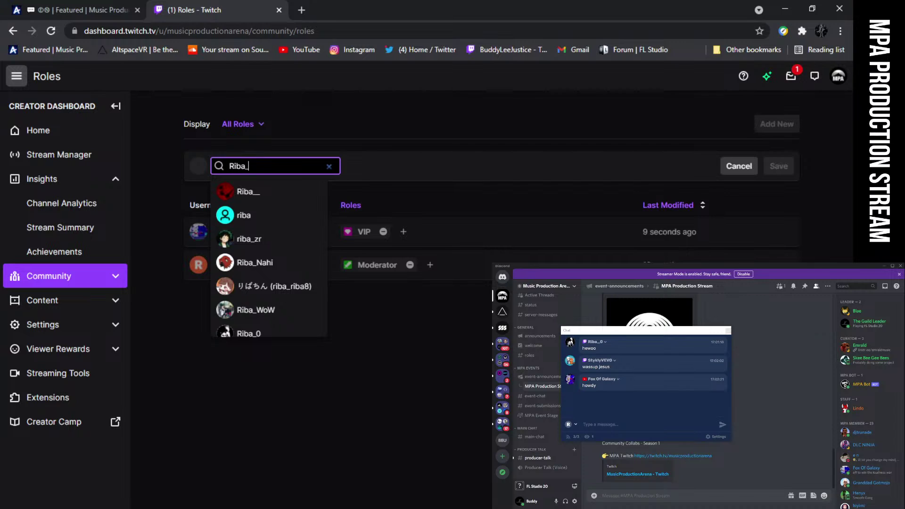
{"action": "left_click", "coordinate": [263, 333]}
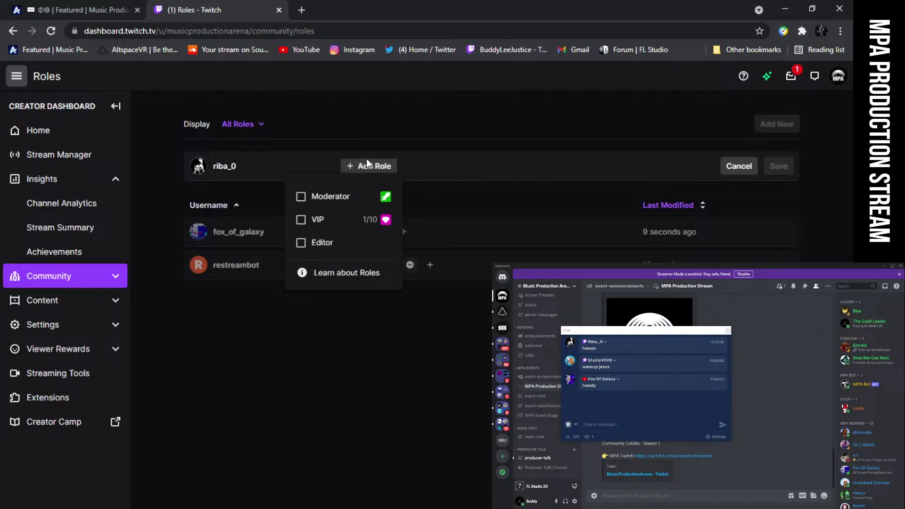
{"action": "left_click", "coordinate": [300, 220]}
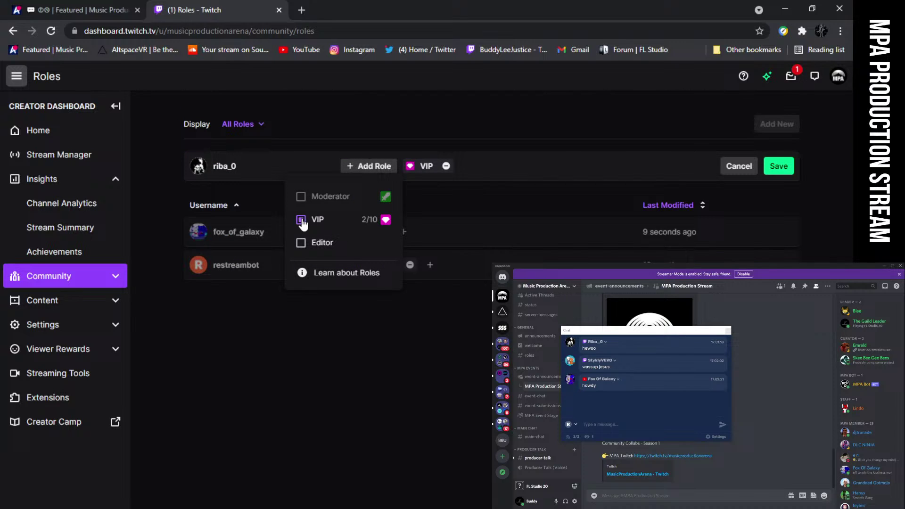
{"action": "left_click", "coordinate": [765, 173]}
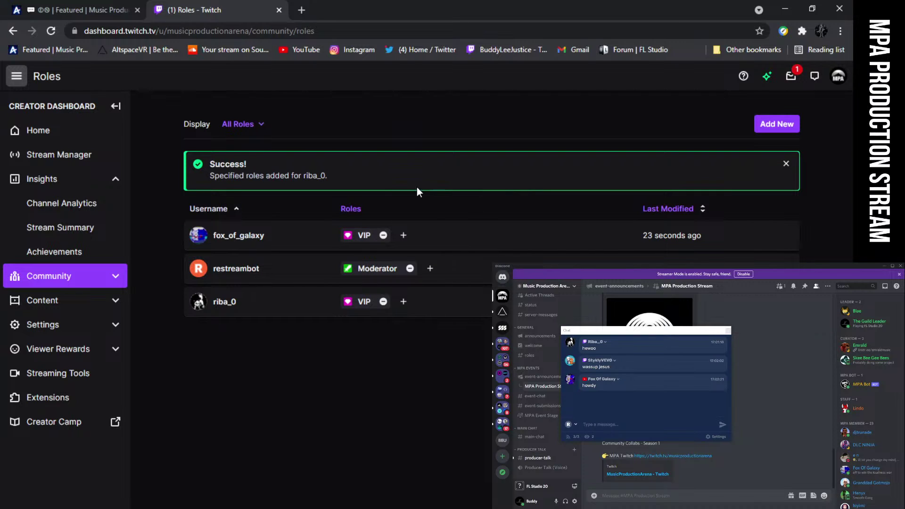
Grant a third member the VIP role, save, and return to the Achievements page
{"action": "left_click", "coordinate": [781, 128]}
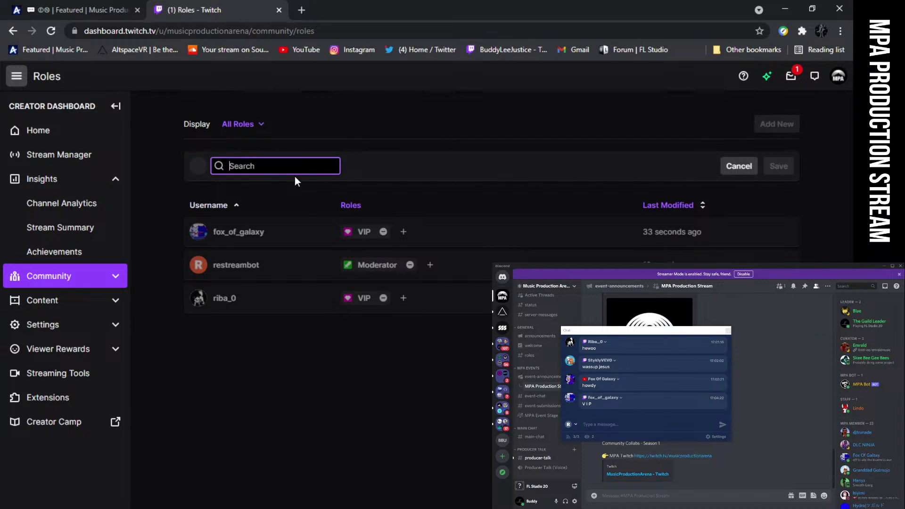
{"action": "type", "text": "Sty"}
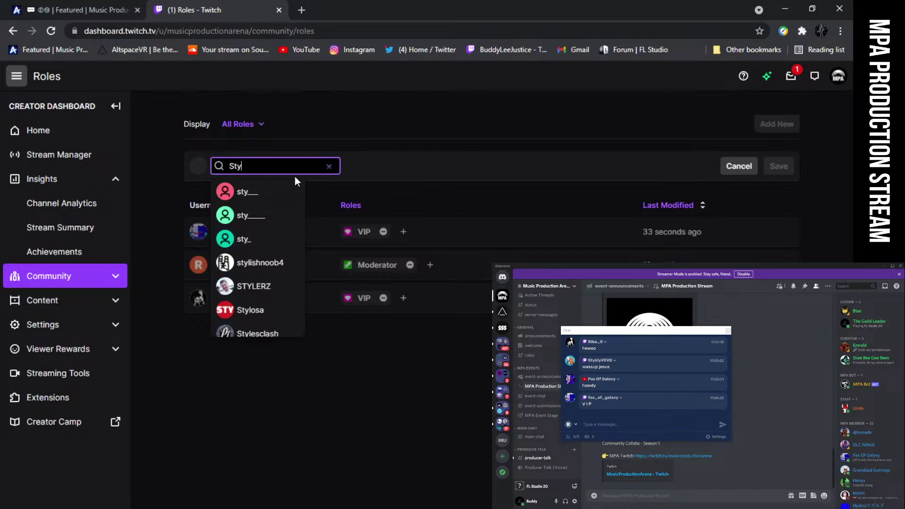
{"action": "type", "text": "kly"}
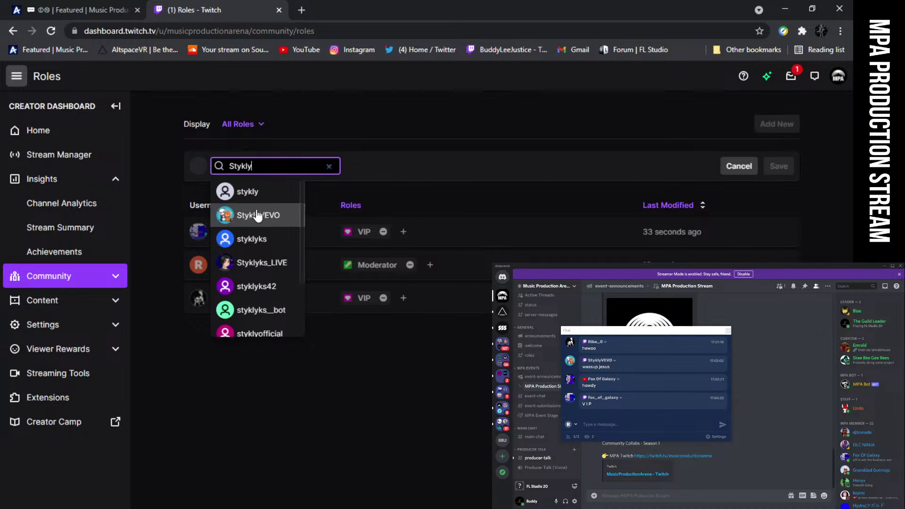
{"action": "left_click", "coordinate": [250, 210]}
{"action": "left_click", "coordinate": [361, 171]}
{"action": "left_click", "coordinate": [301, 220]}
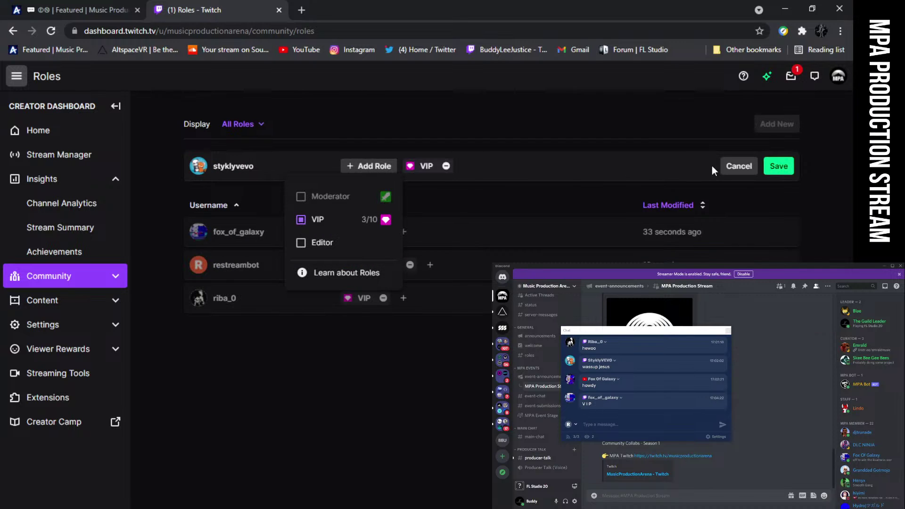
{"action": "left_click", "coordinate": [779, 166]}
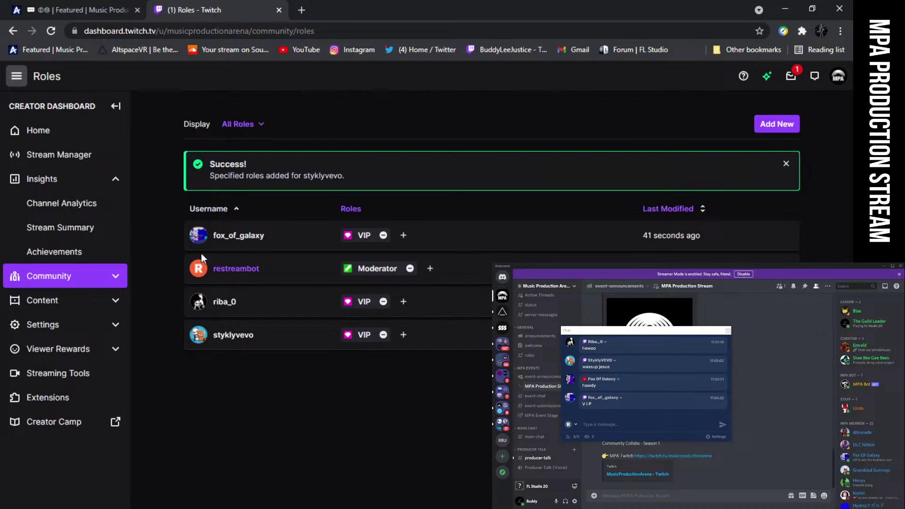
{"action": "left_click", "coordinate": [75, 255]}
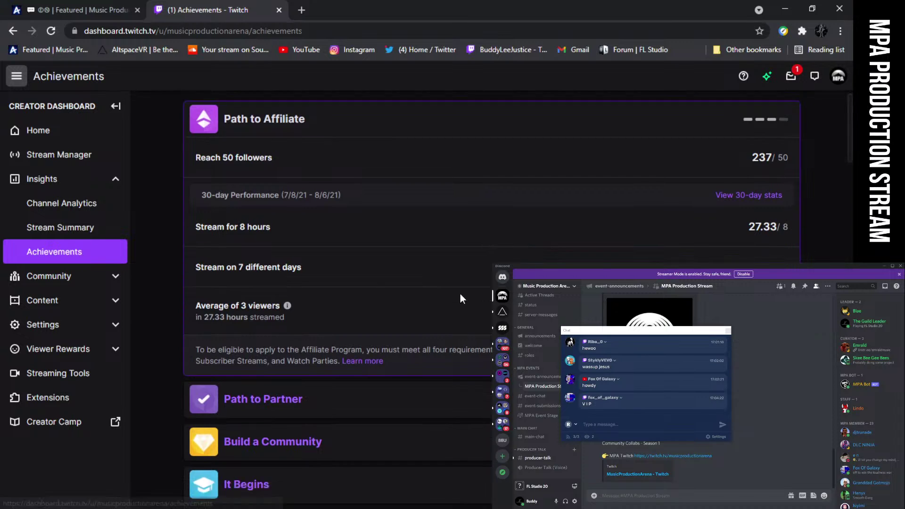
Open Channel Analytics to view 30-day stats for Jul 8 – Aug 6, 2021
{"action": "scroll", "coordinate": [460, 293], "scroll_direction": "down", "scroll_amount": 1}
{"action": "scroll", "coordinate": [460, 293], "scroll_direction": "up", "scroll_amount": 2}
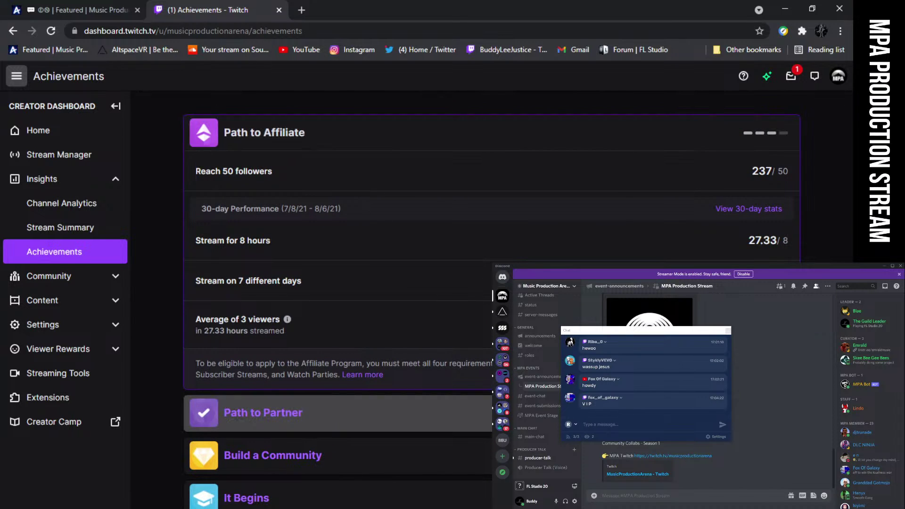
{"action": "scroll", "coordinate": [450, 314], "scroll_direction": "down", "scroll_amount": 1}
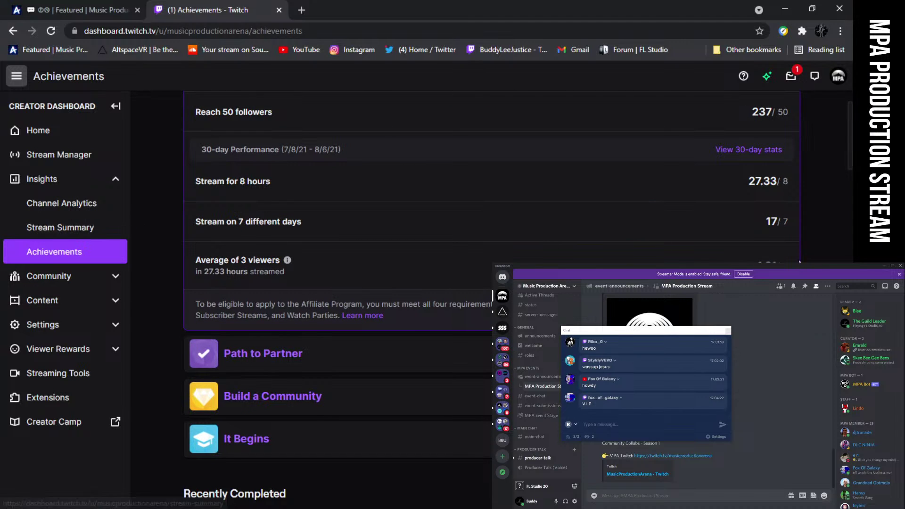
{"action": "left_click", "coordinate": [66, 206]}
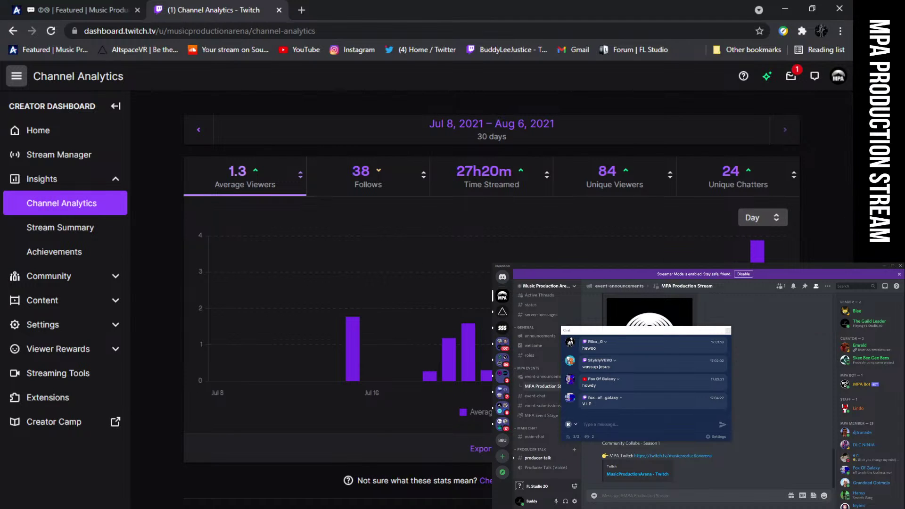
Turn on the streaming software preview, enlarge its window, and toggle the second monitor capture
{"action": "right_click", "coordinate": [734, 423]}
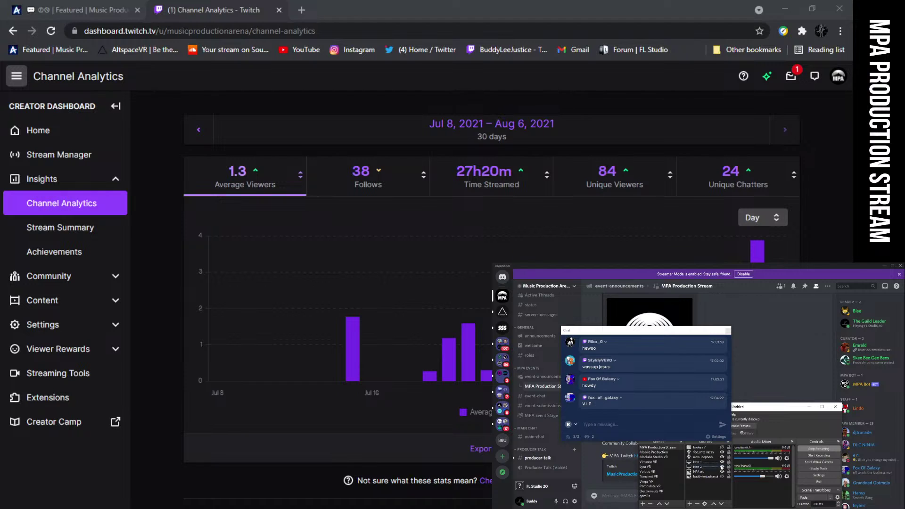
{"action": "left_click", "coordinate": [748, 426]}
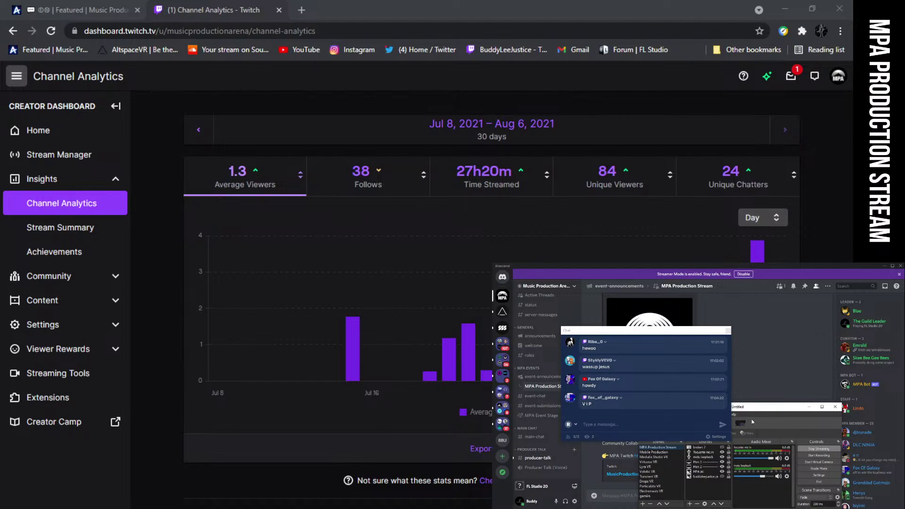
{"action": "left_click_drag", "start_coordinate": [756, 404], "coordinate": [757, 324]}
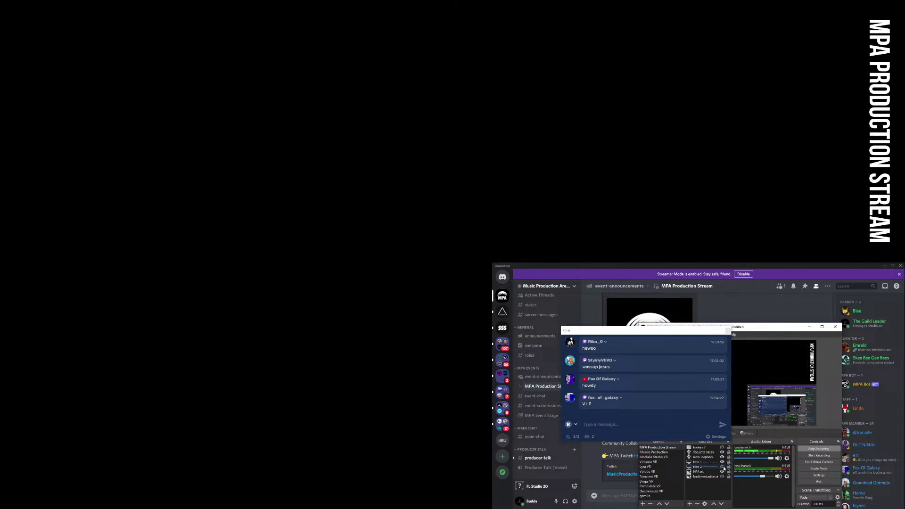
{"action": "left_click", "coordinate": [723, 467]}
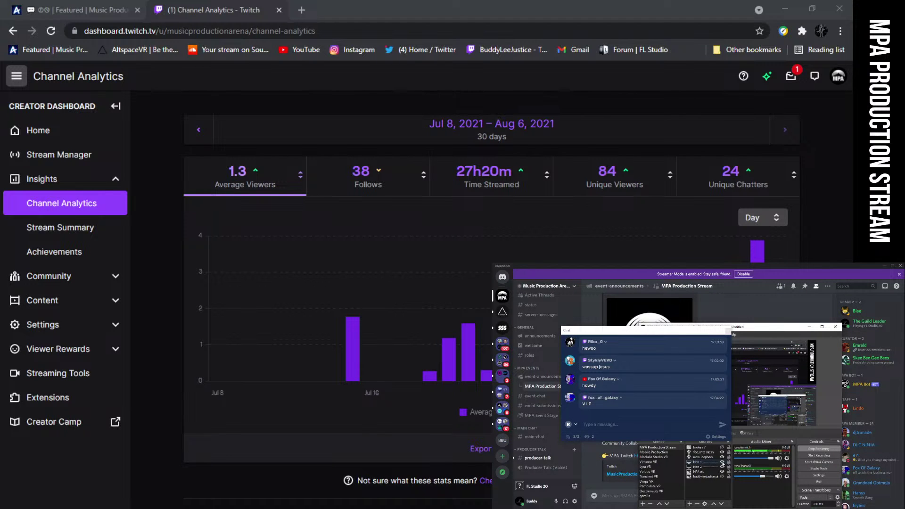
Turn the preview off, shrink the window, close Channel Analytics, and move the chat popup aside
{"action": "left_click_drag", "start_coordinate": [663, 332], "coordinate": [615, 320]}
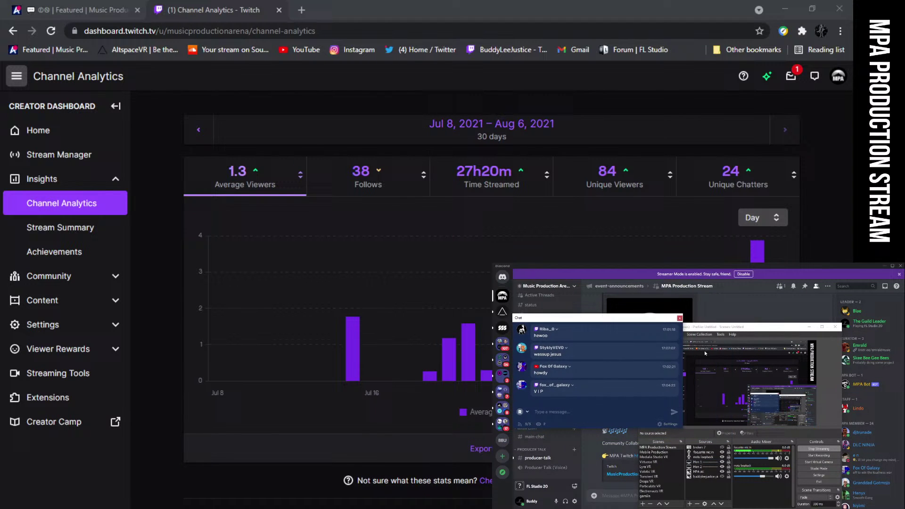
{"action": "right_click", "coordinate": [830, 402]}
{"action": "left_click", "coordinate": [831, 404]}
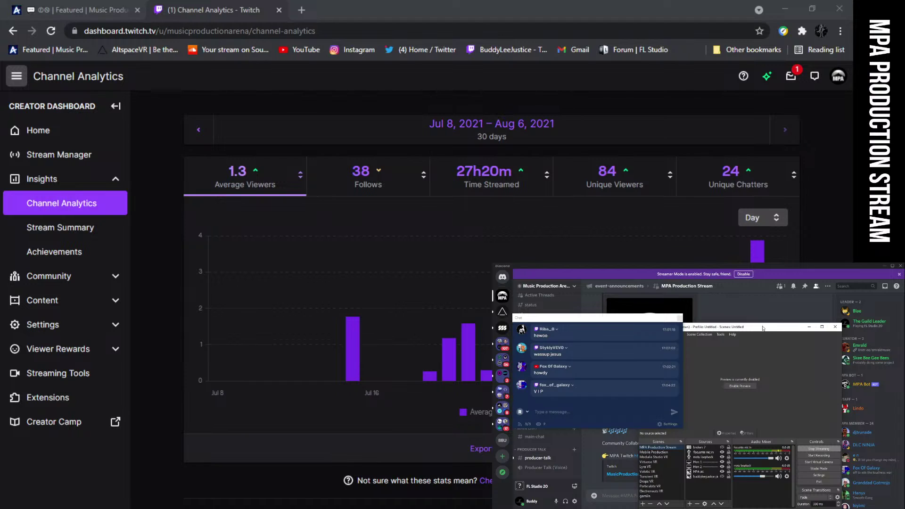
{"action": "left_click_drag", "start_coordinate": [762, 324], "coordinate": [761, 432]}
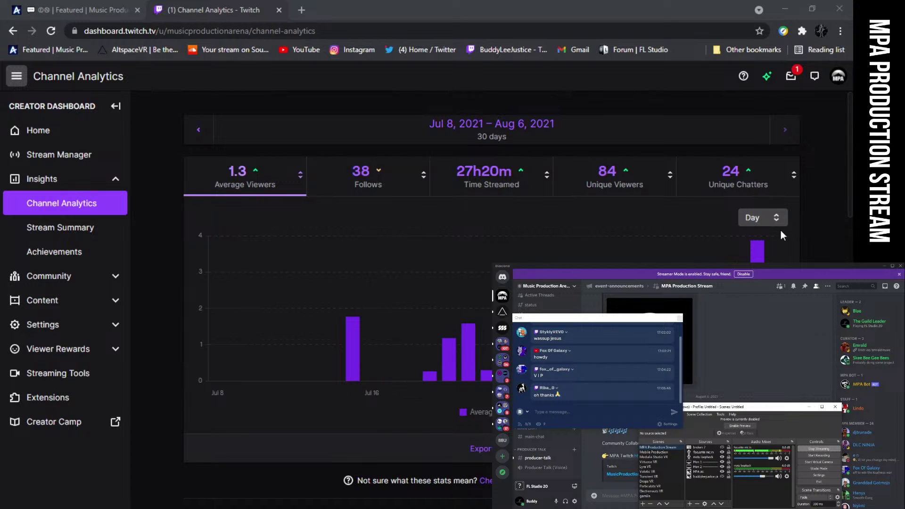
{"action": "left_click", "coordinate": [279, 10]}
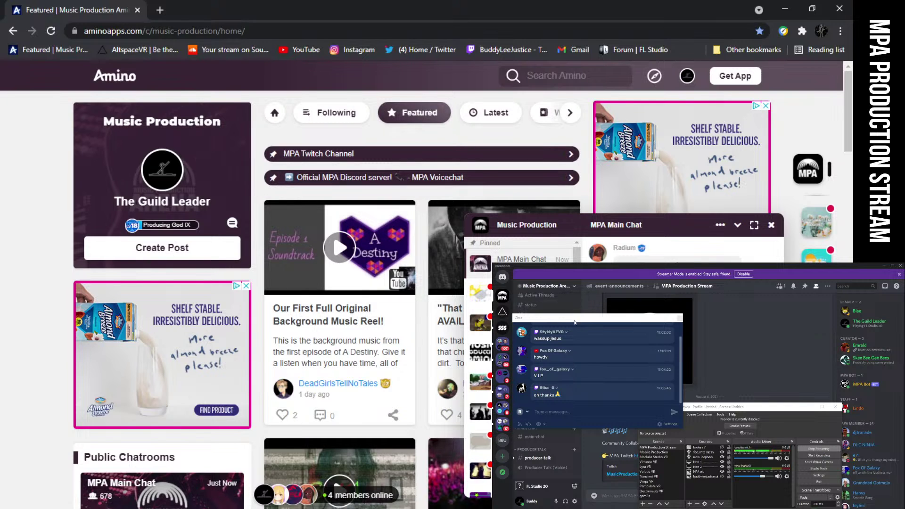
{"action": "left_click_drag", "start_coordinate": [574, 318], "coordinate": [601, 313]}
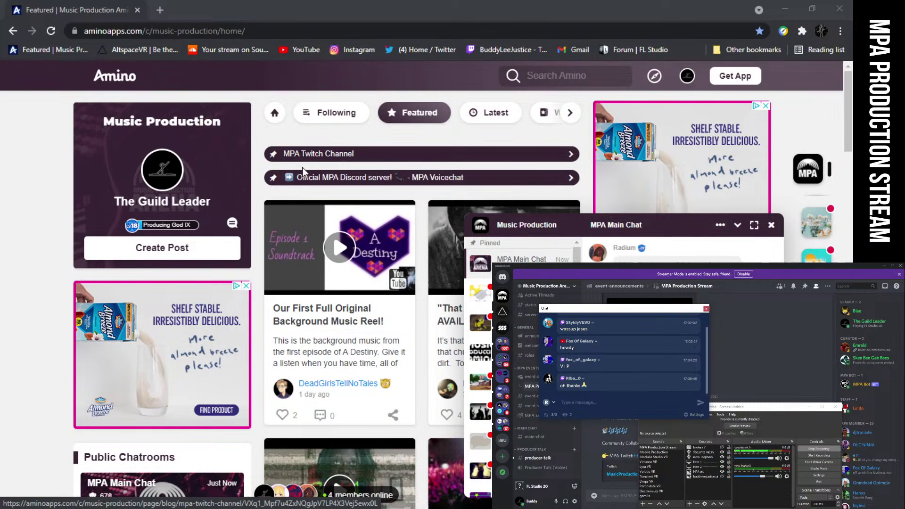
Close the MPA Main Chat window, then close the Chrome browser to return to FL Studio
{"action": "scroll", "coordinate": [257, 218], "scroll_direction": "down", "scroll_amount": 1}
{"action": "scroll", "coordinate": [257, 213], "scroll_direction": "down", "scroll_amount": 1}
{"action": "scroll", "coordinate": [257, 213], "scroll_direction": "up", "scroll_amount": 2}
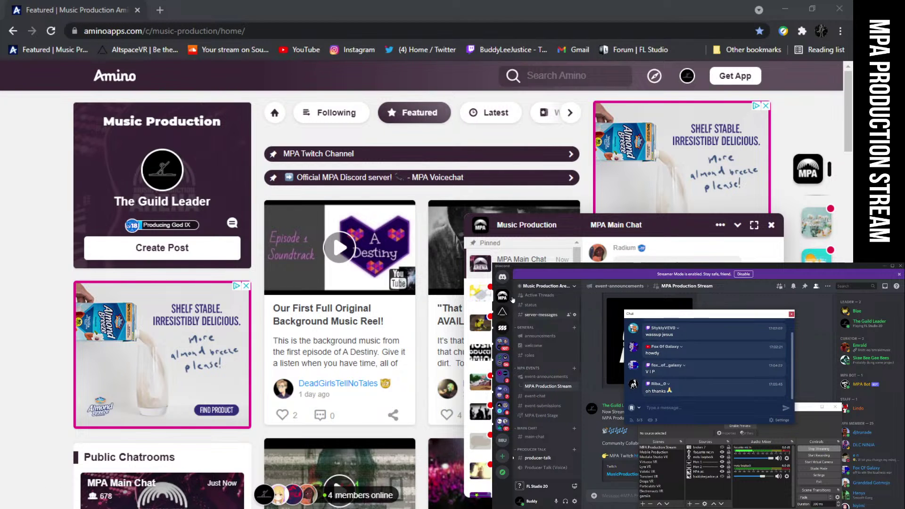
{"action": "left_click", "coordinate": [771, 229]}
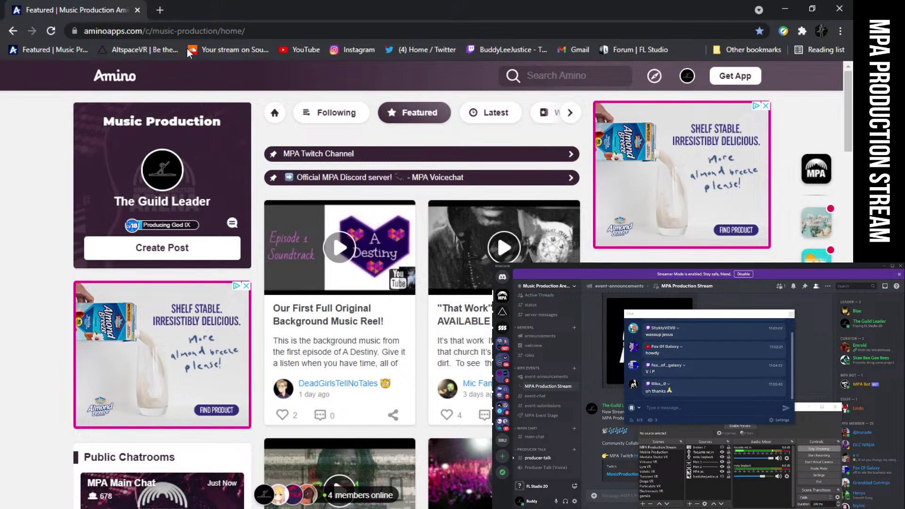
{"action": "mouse_move", "coordinate": [415, 505]}
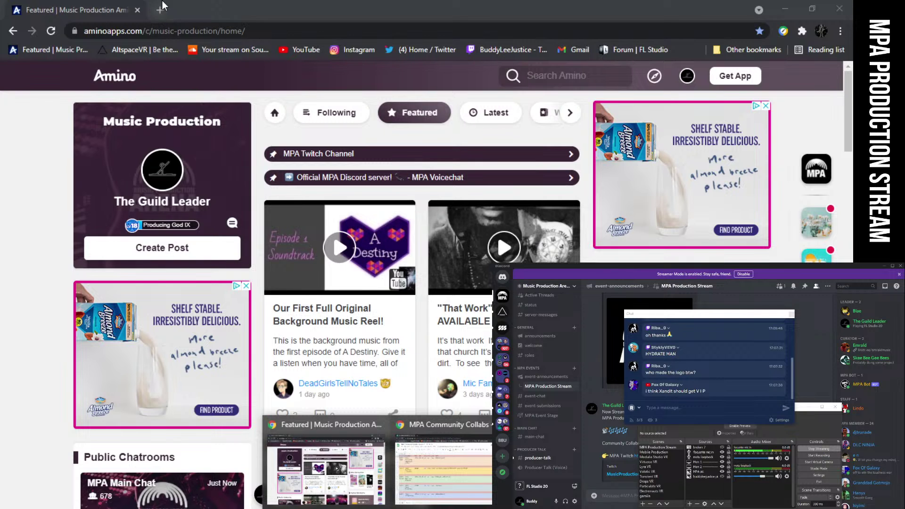
{"action": "left_click", "coordinate": [140, 11]}
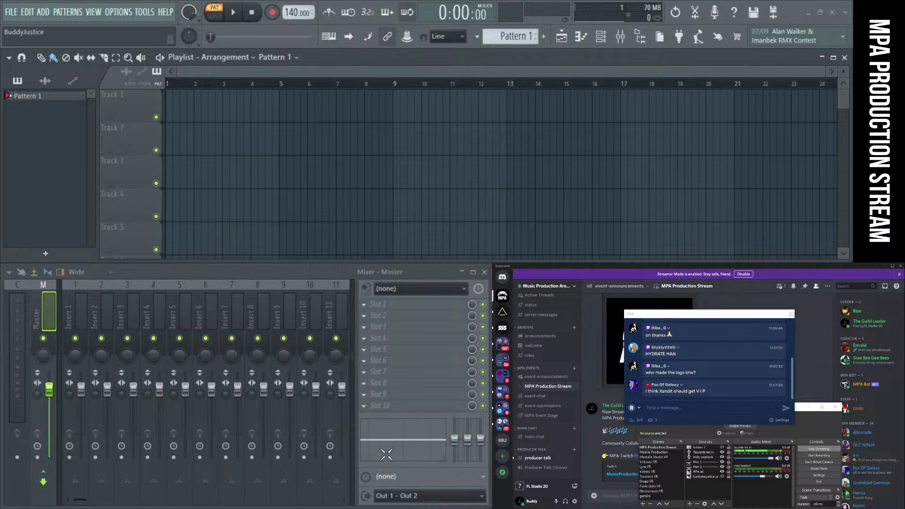
Move the floating chat further left and bring the collabs spreadsheet onto the second screen
{"action": "mouse_move", "coordinate": [390, 508]}
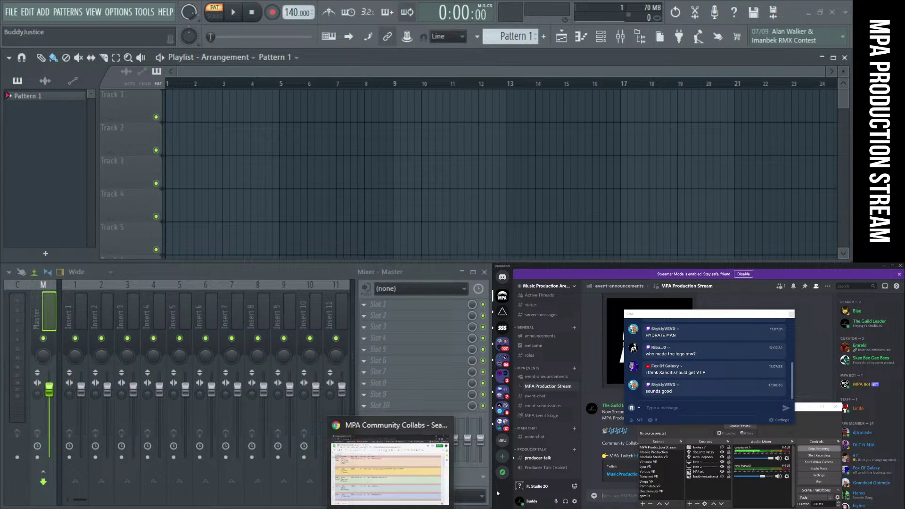
{"action": "left_click_drag", "start_coordinate": [670, 317], "coordinate": [606, 317]}
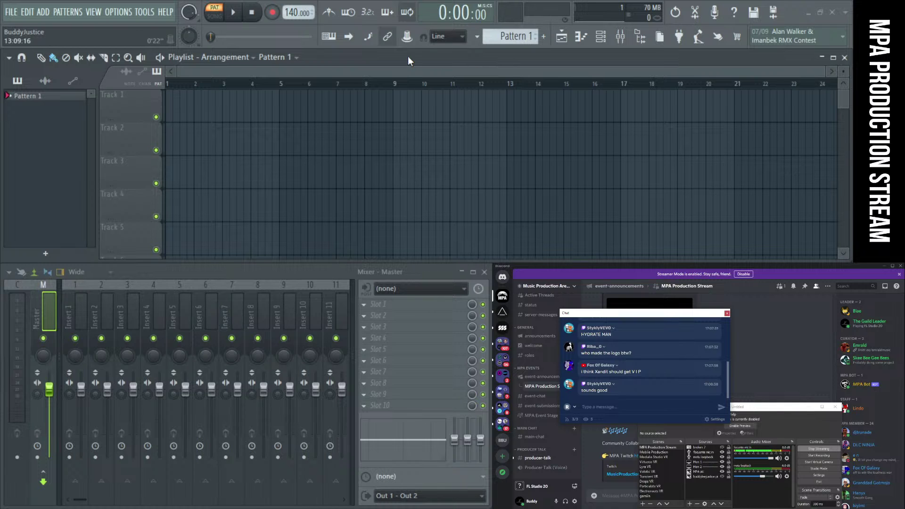
{"action": "key", "text": "alt+Tab"}
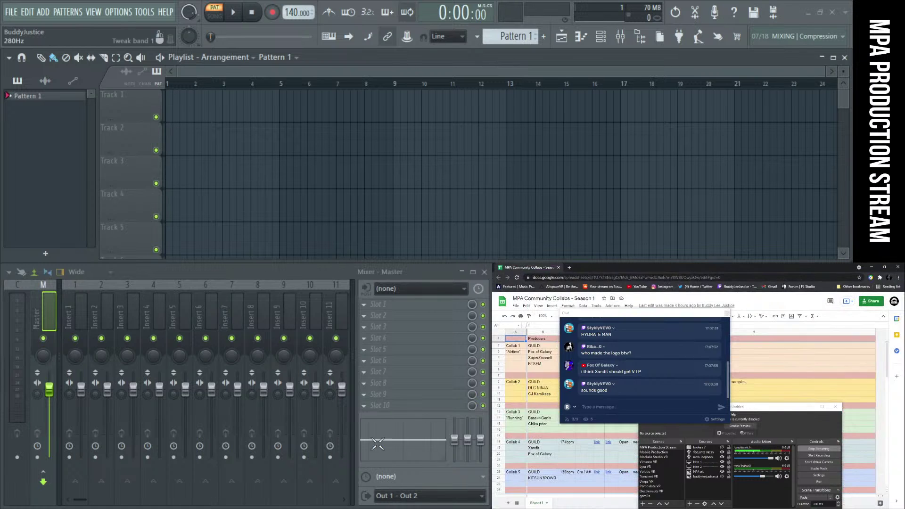
Open the streamer's Twitch channel page in a separate new browser window and its account menu
{"action": "left_click", "coordinate": [569, 267]}
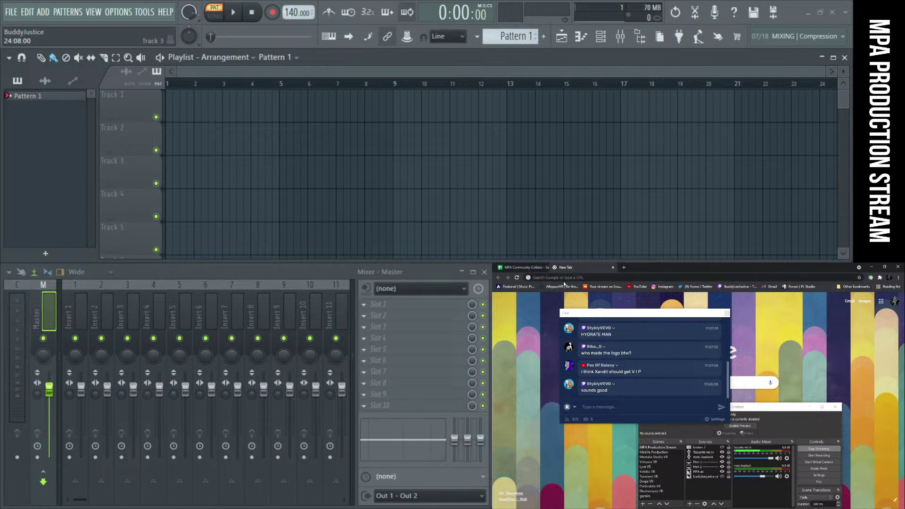
{"action": "left_click_drag", "start_coordinate": [589, 268], "coordinate": [454, 59]}
{"action": "left_click", "coordinate": [467, 50]}
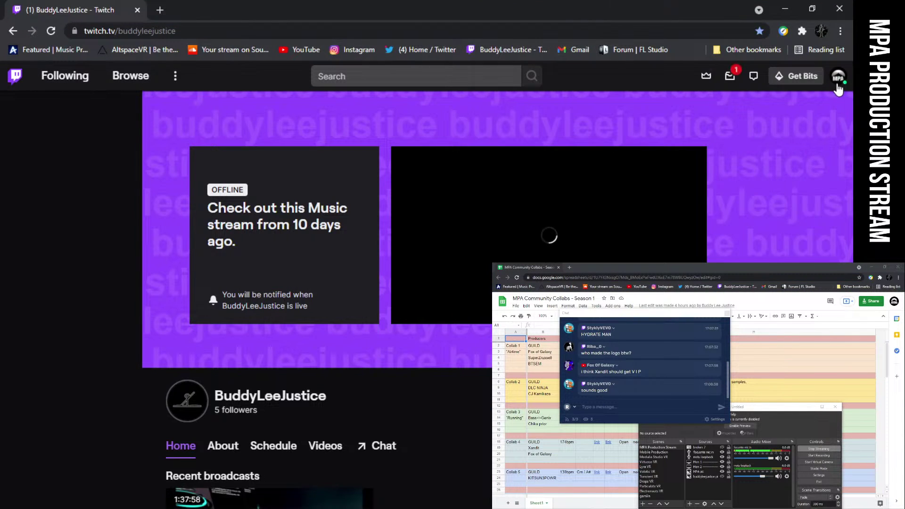
{"action": "left_click", "coordinate": [837, 84]}
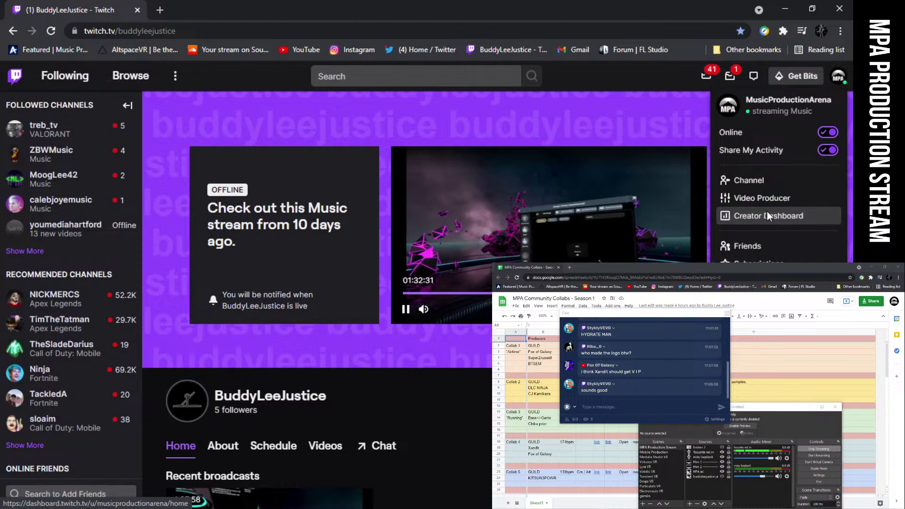
Open the Twitch Creator Dashboard home and scroll through it
{"action": "left_click", "coordinate": [767, 213]}
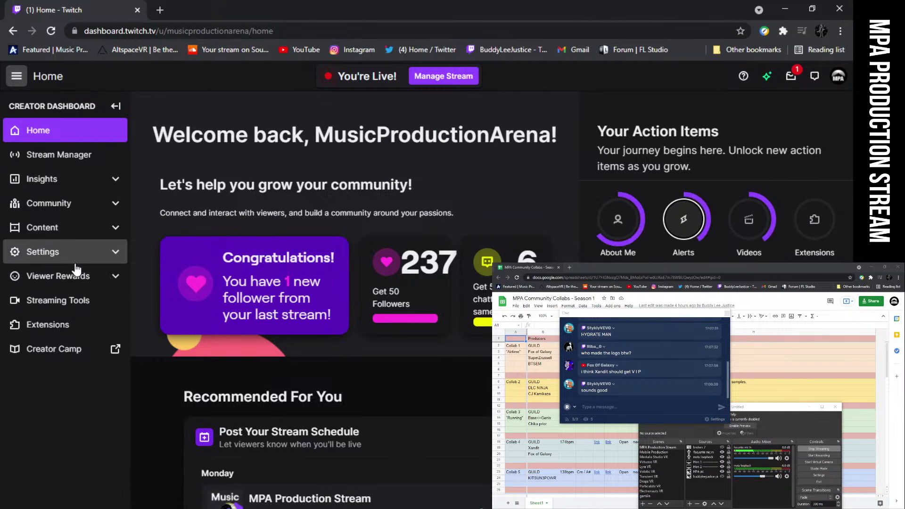
{"action": "scroll", "coordinate": [360, 418], "scroll_direction": "down", "scroll_amount": 4}
{"action": "scroll", "coordinate": [361, 417], "scroll_direction": "down", "scroll_amount": 5}
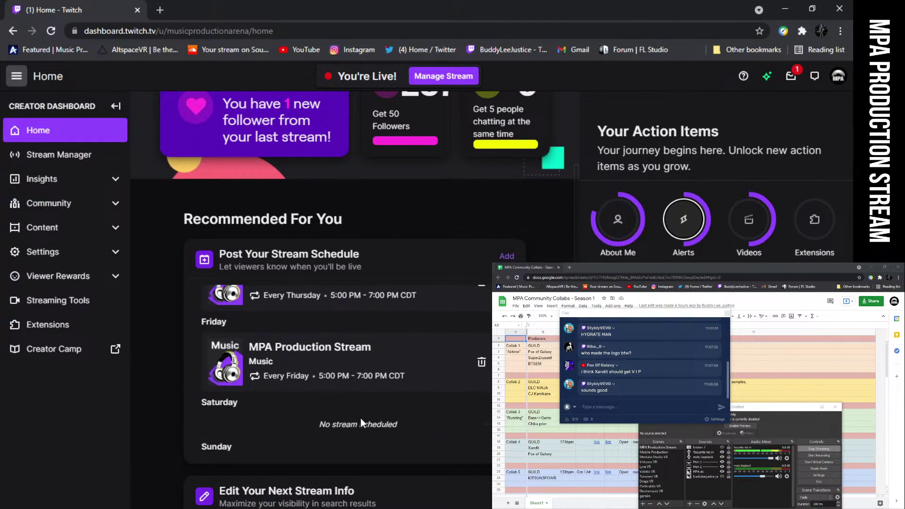
{"action": "scroll", "coordinate": [384, 419], "scroll_direction": "down", "scroll_amount": 1}
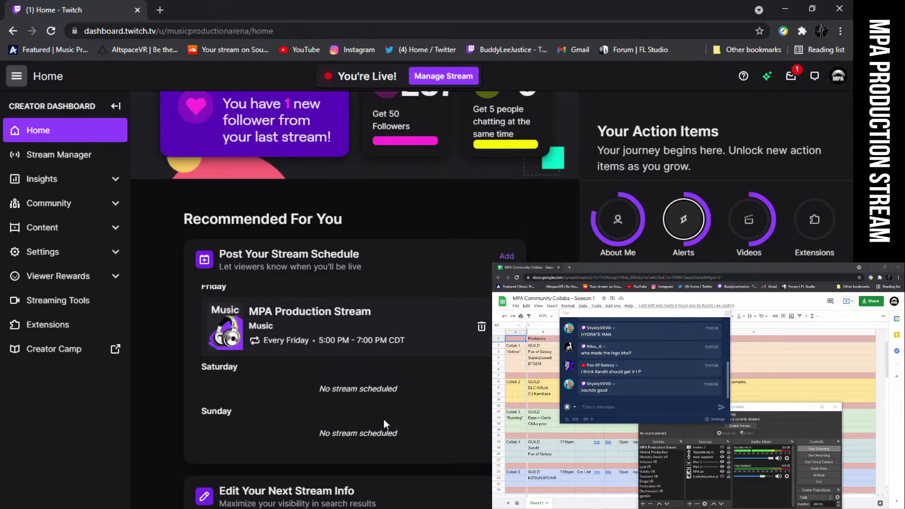
{"action": "scroll", "coordinate": [191, 372], "scroll_direction": "up", "scroll_amount": 5}
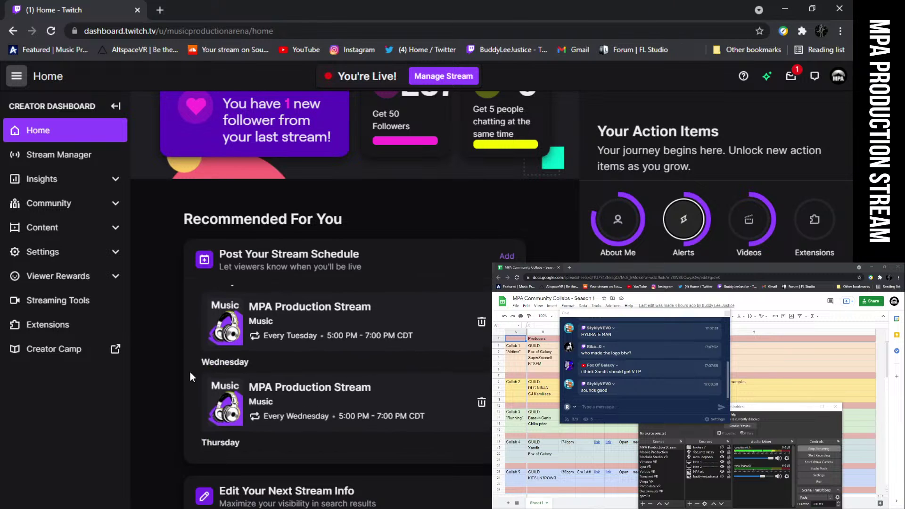
Review the channel's progress under Insights > Achievements, then switch back to FL Studio
{"action": "left_click", "coordinate": [88, 181]}
{"action": "left_click", "coordinate": [87, 252]}
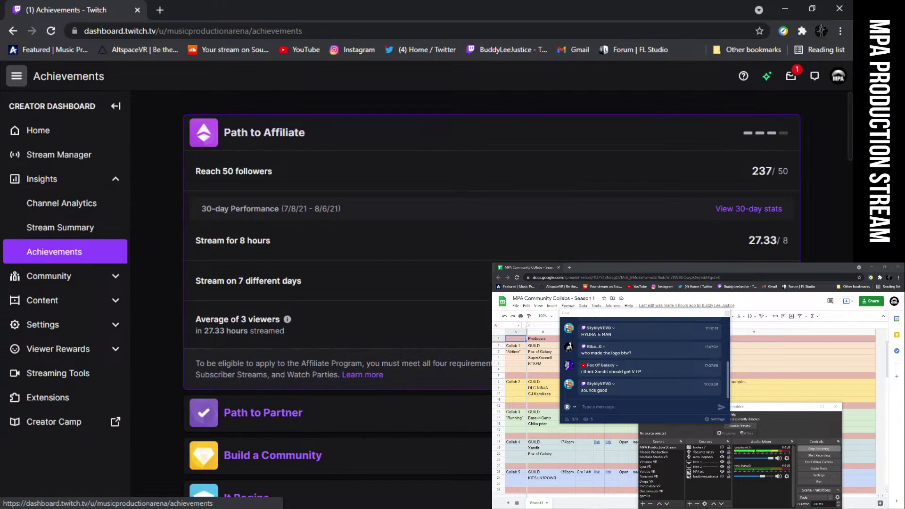
{"action": "scroll", "coordinate": [330, 282], "scroll_direction": "down", "scroll_amount": 9}
{"action": "scroll", "coordinate": [325, 350], "scroll_direction": "down", "scroll_amount": 2}
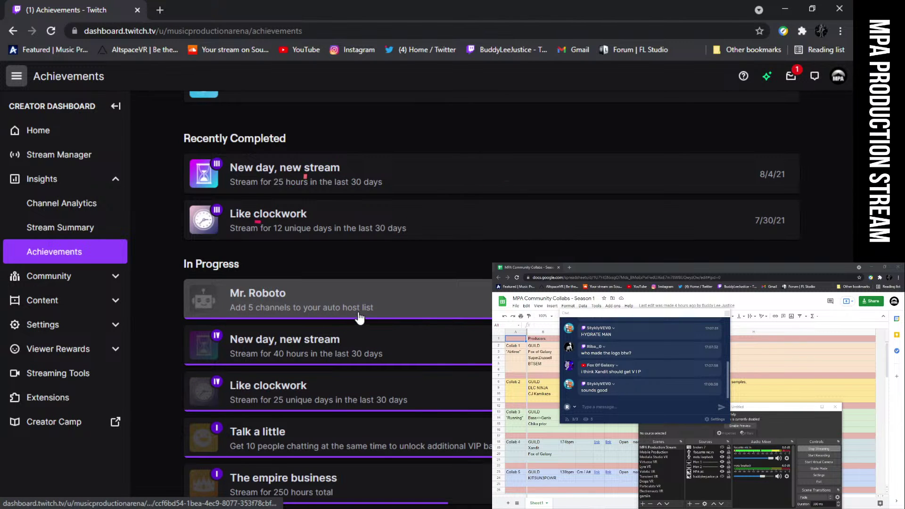
{"action": "scroll", "coordinate": [375, 314], "scroll_direction": "down", "scroll_amount": 2}
{"action": "scroll", "coordinate": [380, 316], "scroll_direction": "down", "scroll_amount": 1}
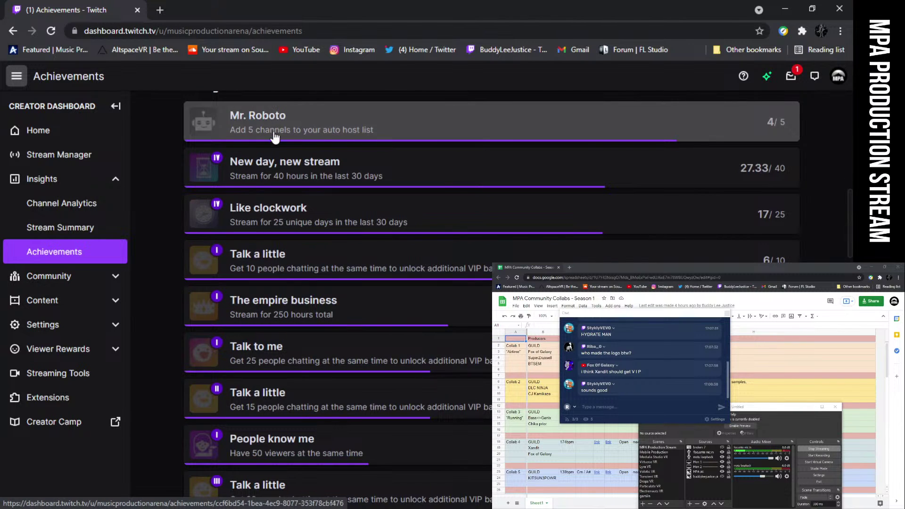
{"action": "scroll", "coordinate": [723, 133], "scroll_direction": "down", "scroll_amount": 1}
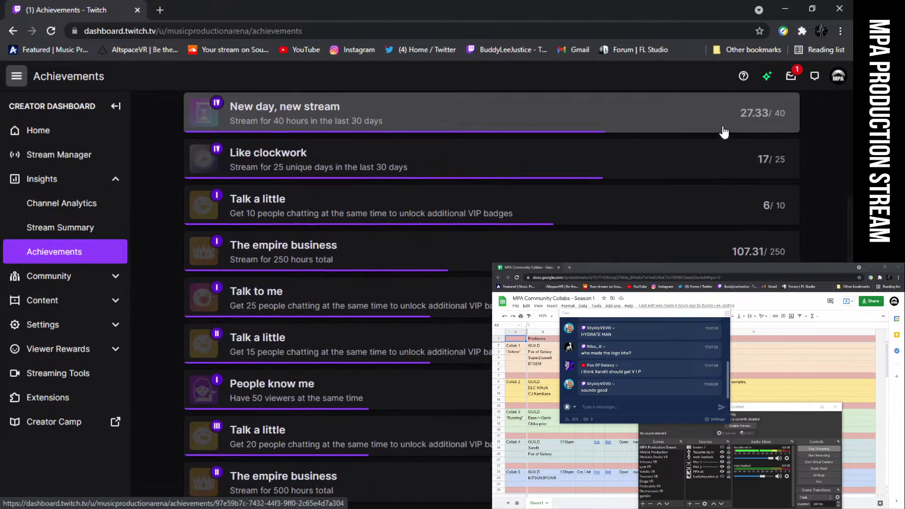
{"action": "scroll", "coordinate": [375, 307], "scroll_direction": "up", "scroll_amount": 2}
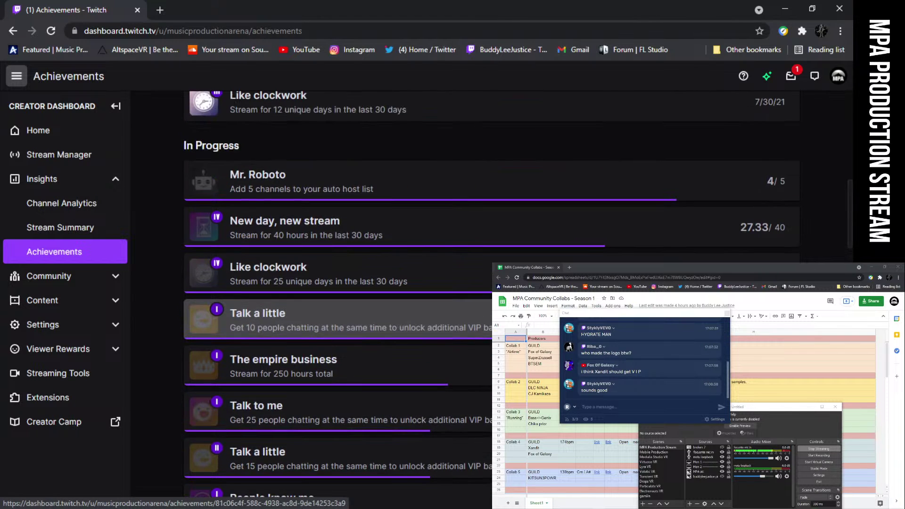
{"action": "scroll", "coordinate": [375, 301], "scroll_direction": "up", "scroll_amount": 1}
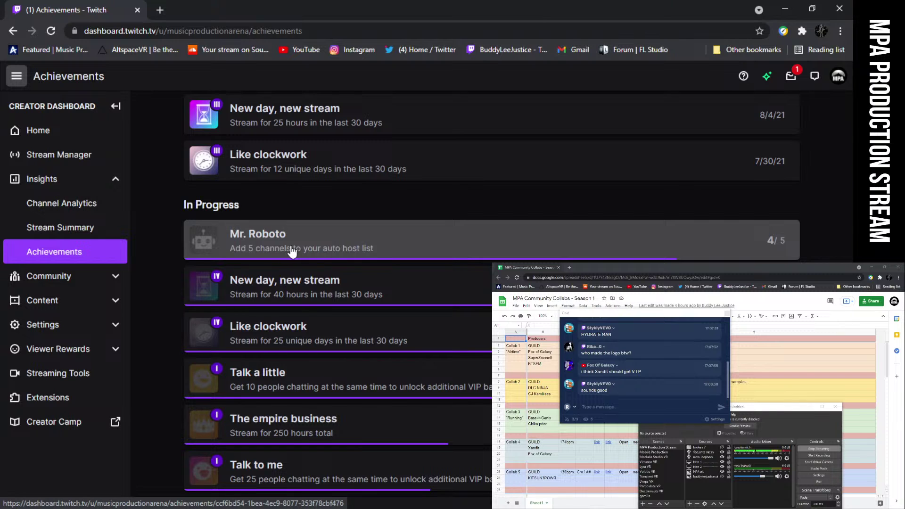
{"action": "scroll", "coordinate": [322, 254], "scroll_direction": "down", "scroll_amount": 2}
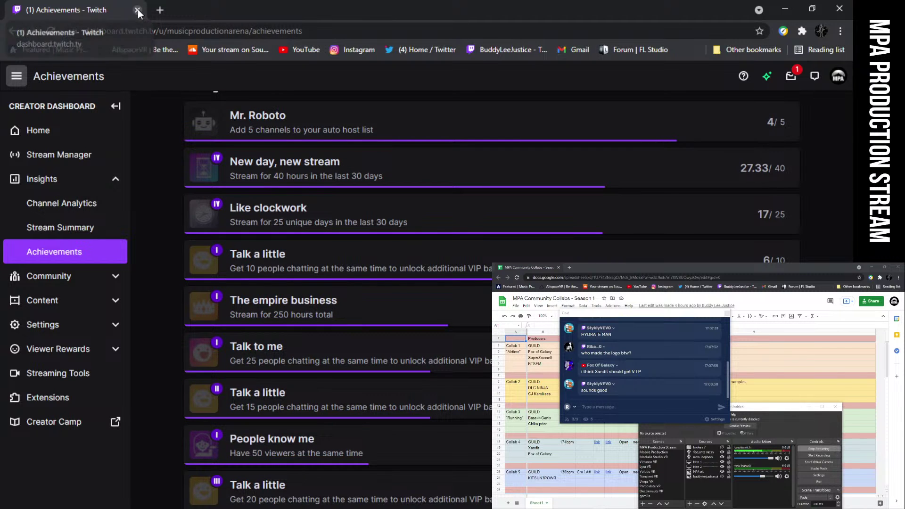
{"action": "key", "text": "alt+Tab"}
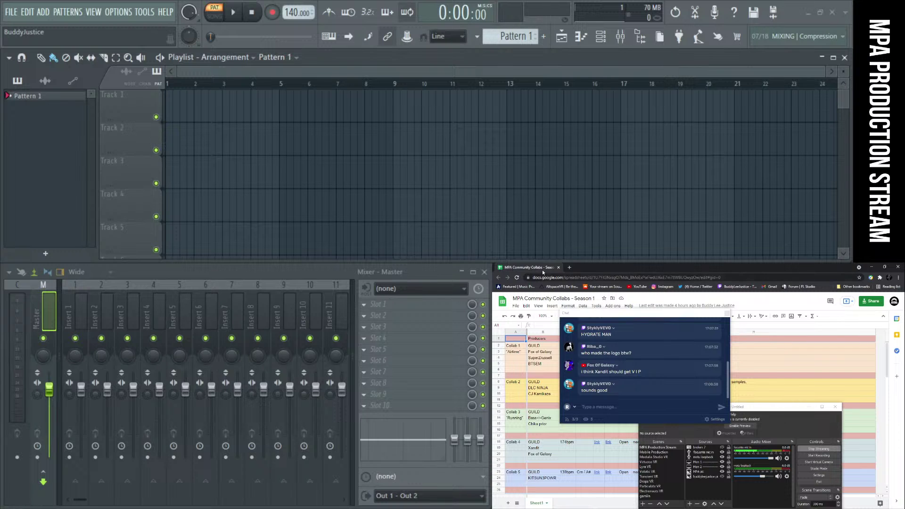
Close the chat panel, move OBS onto the main screen, and focus the collabs sheet
{"action": "left_click", "coordinate": [632, 314]}
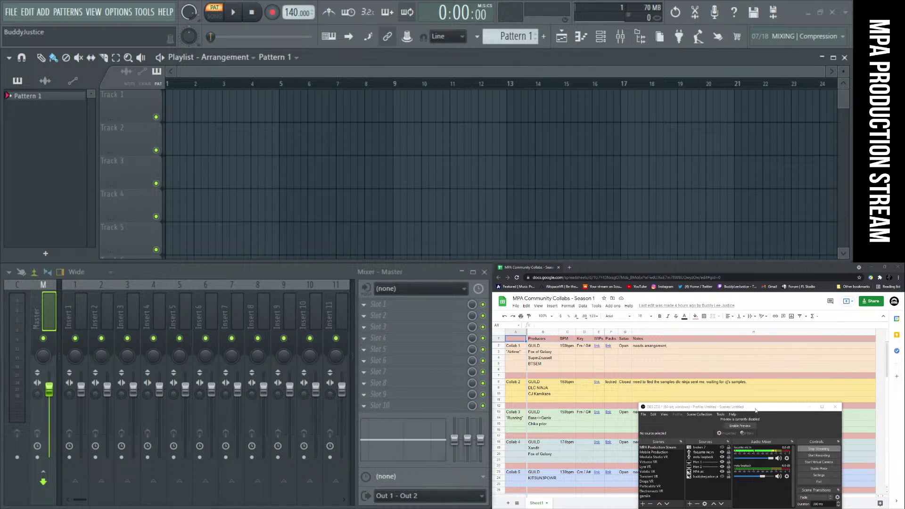
{"action": "left_click_drag", "start_coordinate": [757, 408], "coordinate": [346, 111]}
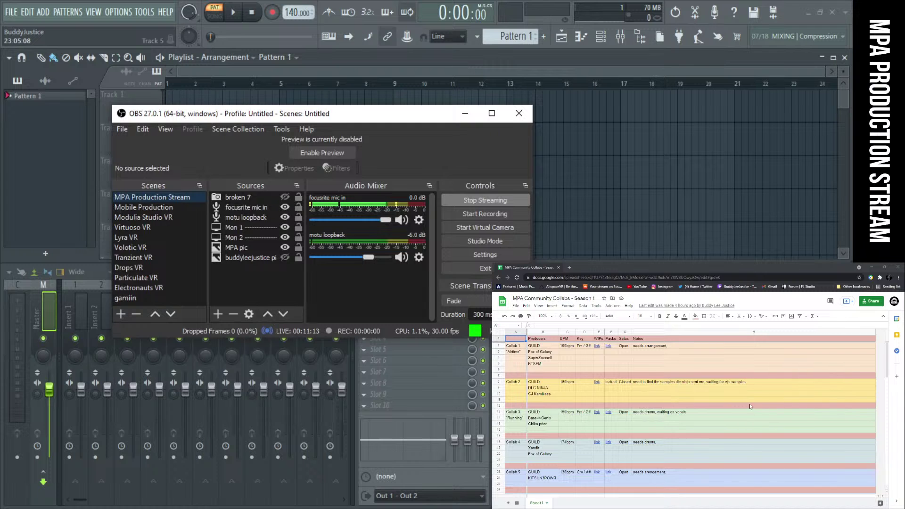
{"action": "left_click", "coordinate": [770, 353]}
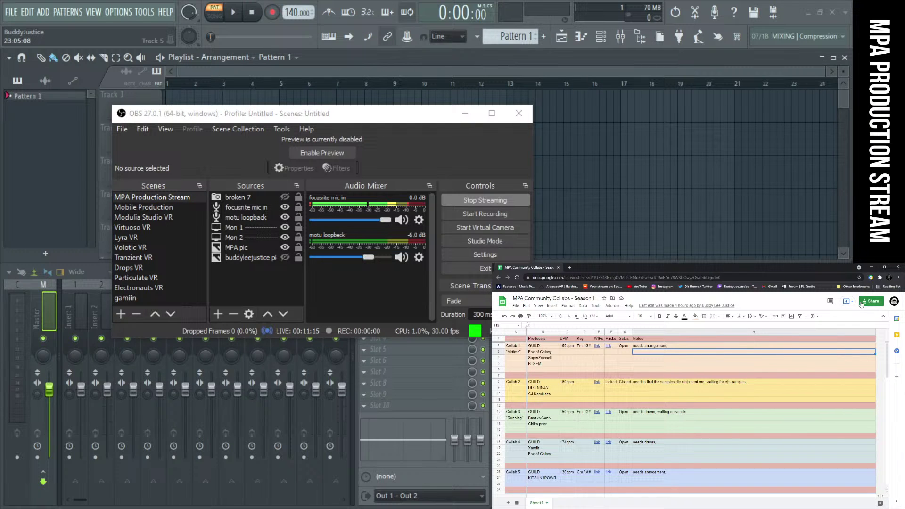
Copy the sheet's shareable link from the Share dialog's Get link section
{"action": "left_click", "coordinate": [871, 302]}
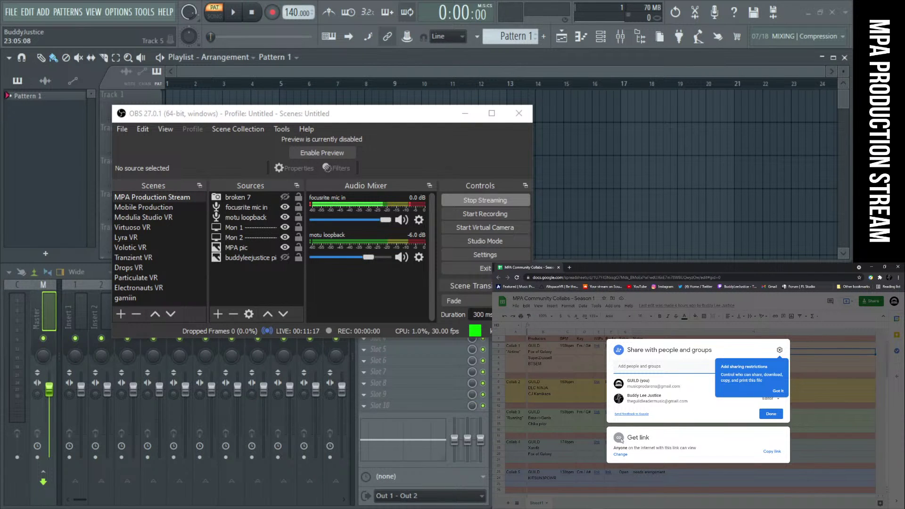
{"action": "left_click", "coordinate": [618, 454]}
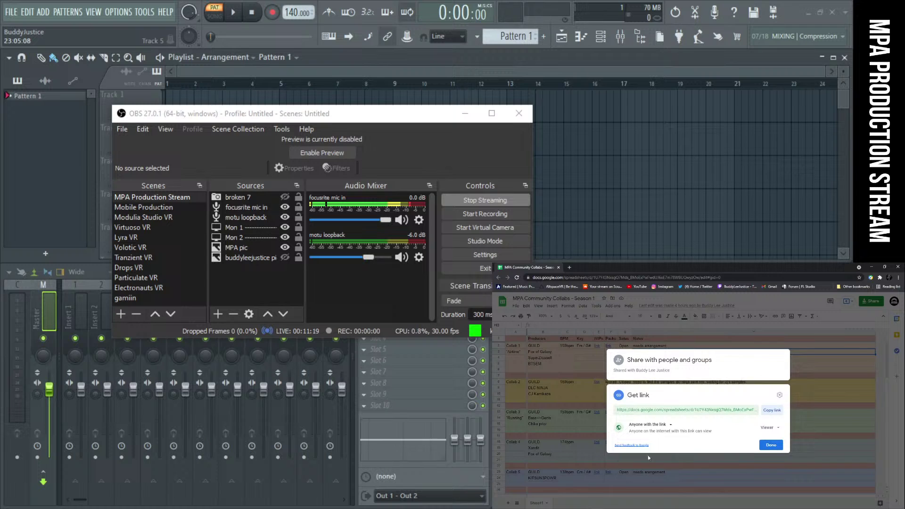
{"action": "left_click", "coordinate": [771, 409]}
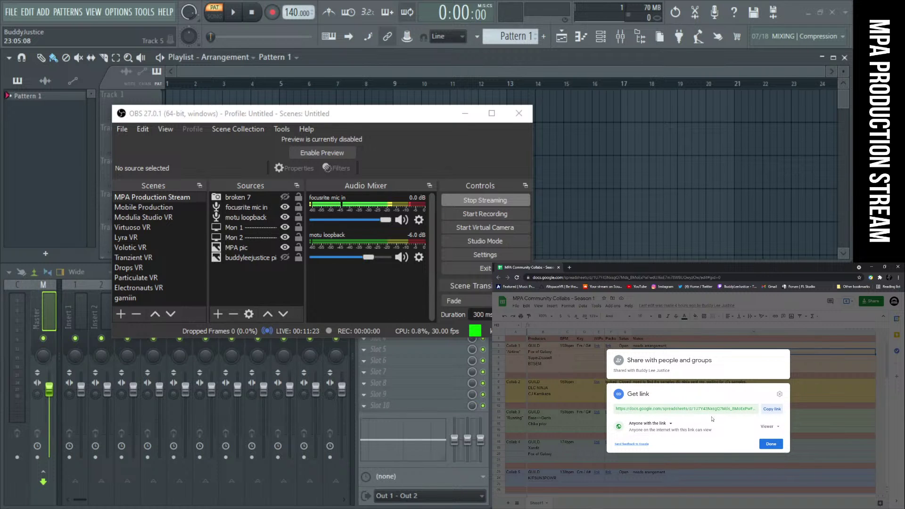
{"action": "left_click", "coordinate": [773, 409]}
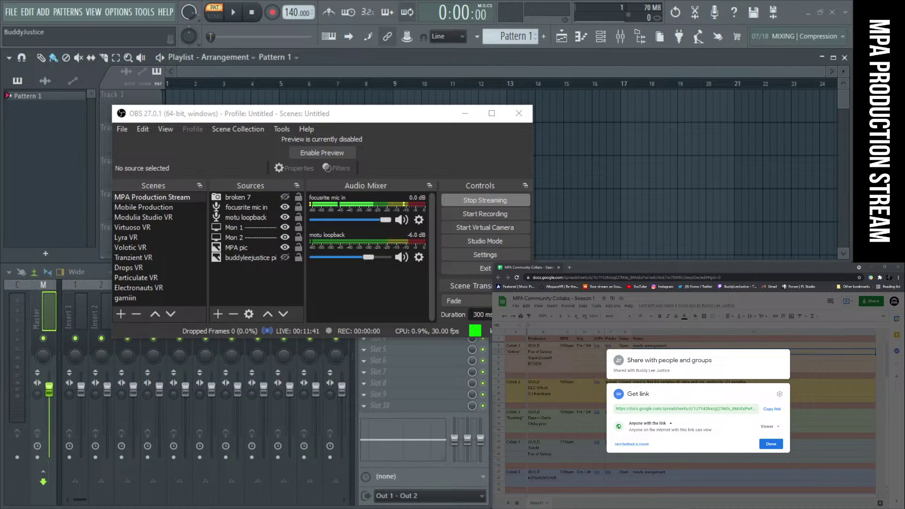
Highlight two viewer messages in Restream Chat, then move and minimize the chat window
{"action": "key", "text": "alt+Tab"}
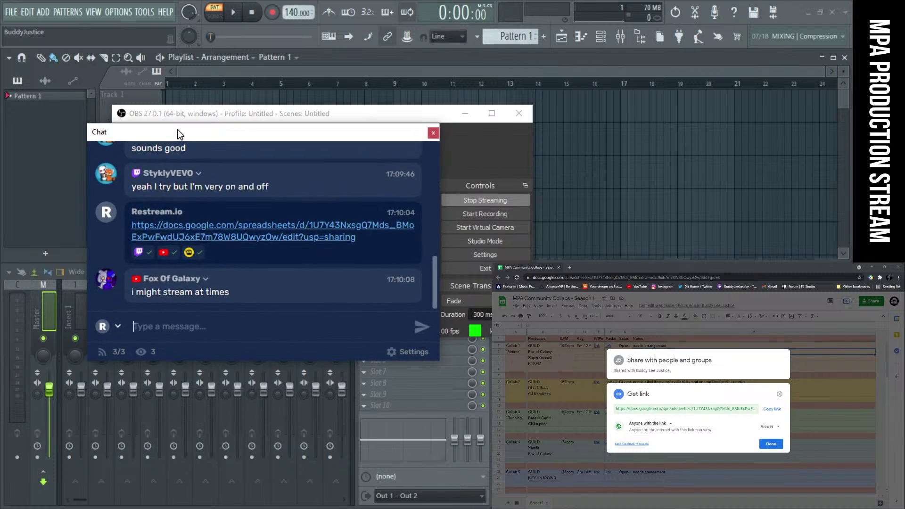
{"action": "left_click_drag", "start_coordinate": [126, 185], "coordinate": [274, 187]}
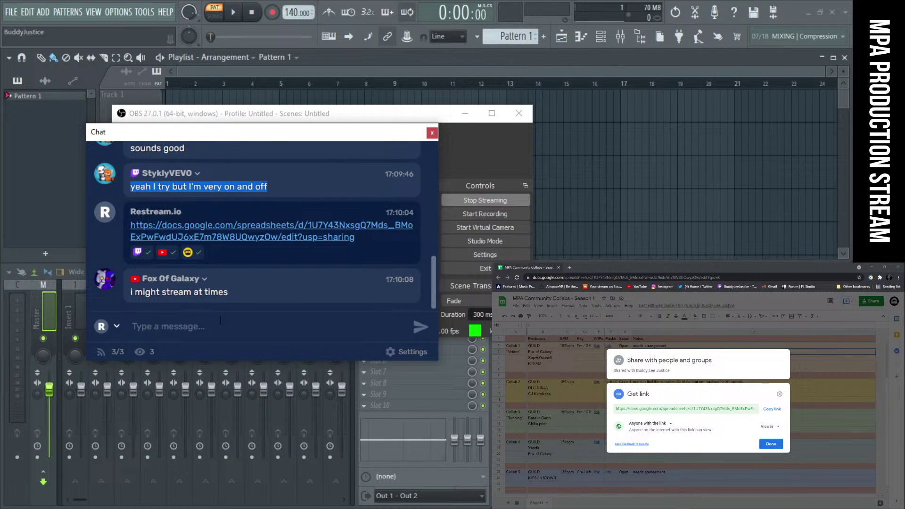
{"action": "left_click_drag", "start_coordinate": [135, 293], "coordinate": [244, 301]}
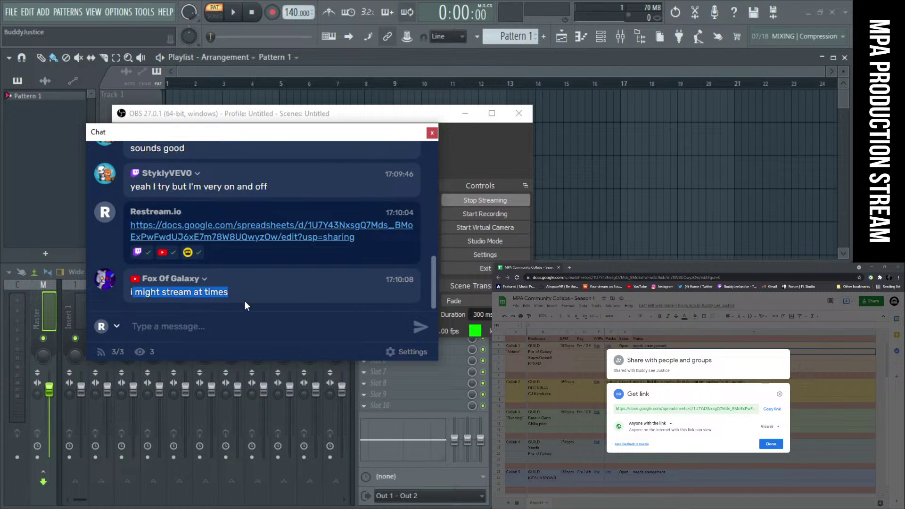
{"action": "left_click", "coordinate": [241, 305]}
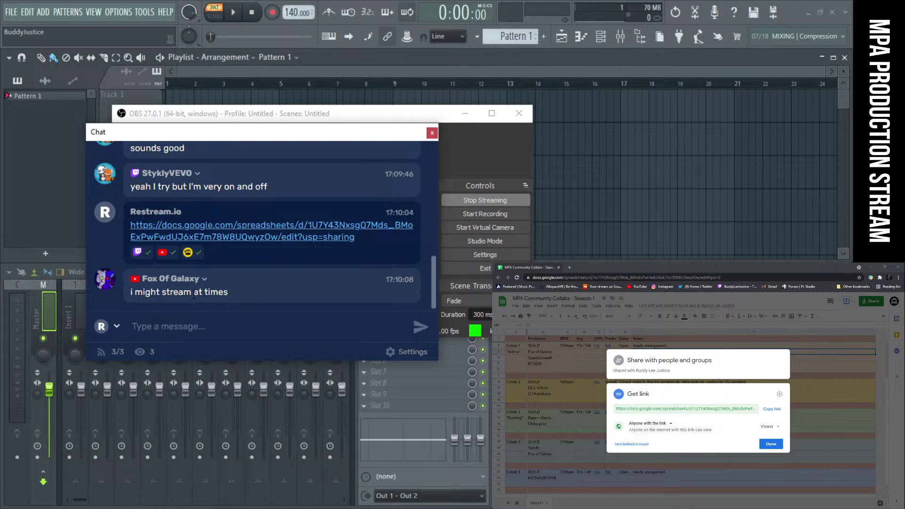
{"action": "left_click_drag", "start_coordinate": [177, 134], "coordinate": [112, 83]}
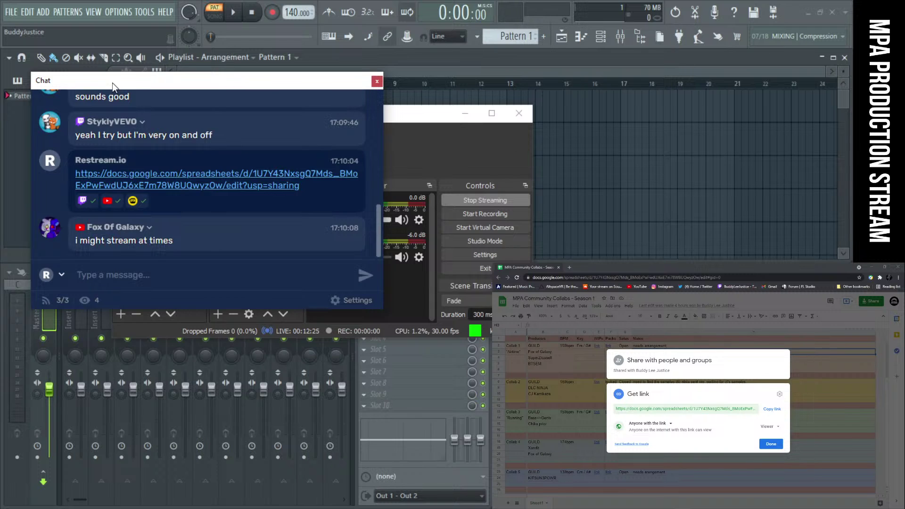
{"action": "key", "text": "super+Down"}
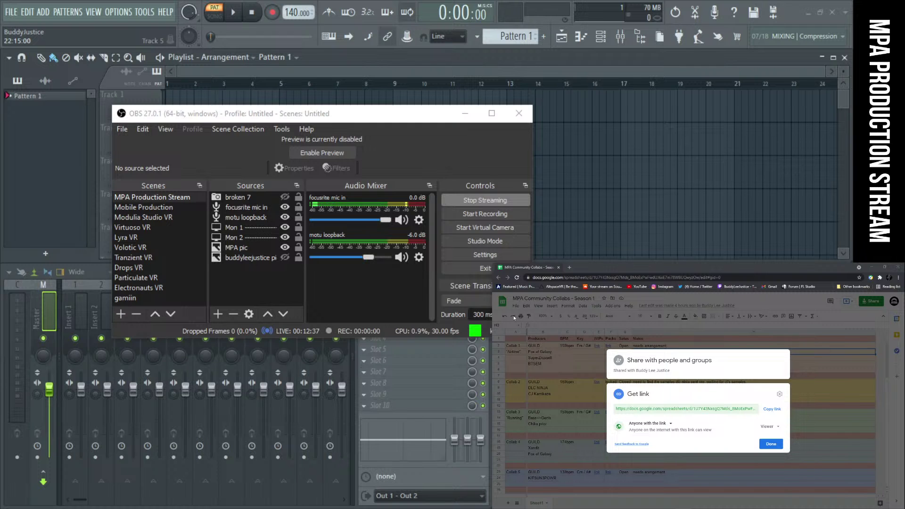
Dismiss the link-sharing dialog, minimize OBS, and browse the notes column around cell H6
{"action": "left_click", "coordinate": [752, 296]}
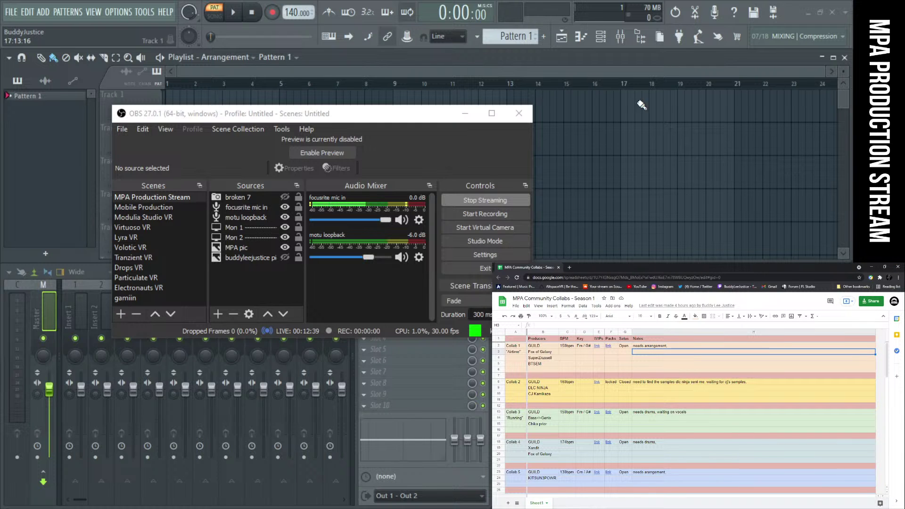
{"action": "left_click", "coordinate": [464, 113]}
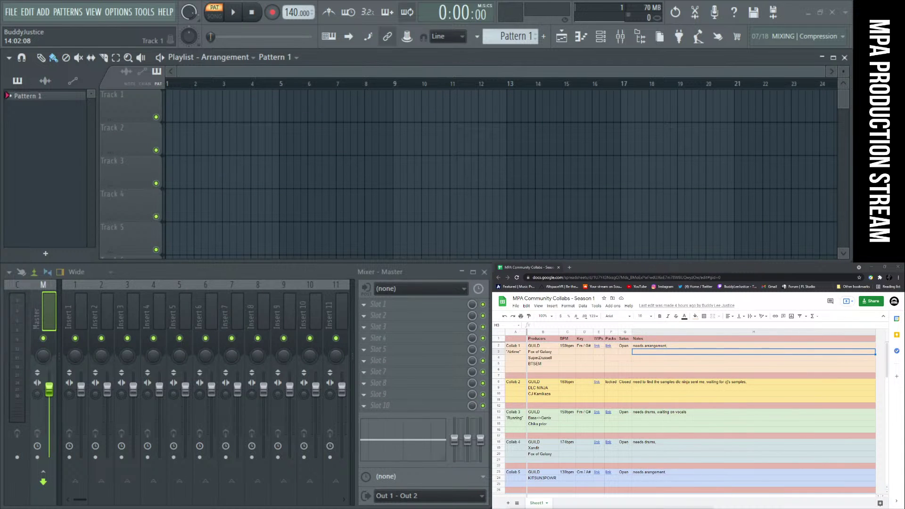
{"action": "left_click", "coordinate": [786, 369]}
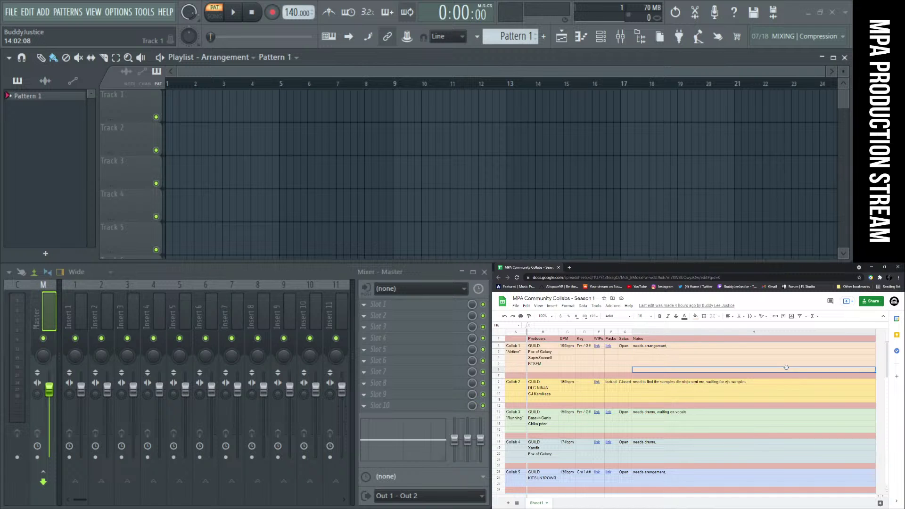
{"action": "scroll", "coordinate": [786, 368], "scroll_direction": "down", "scroll_amount": 3}
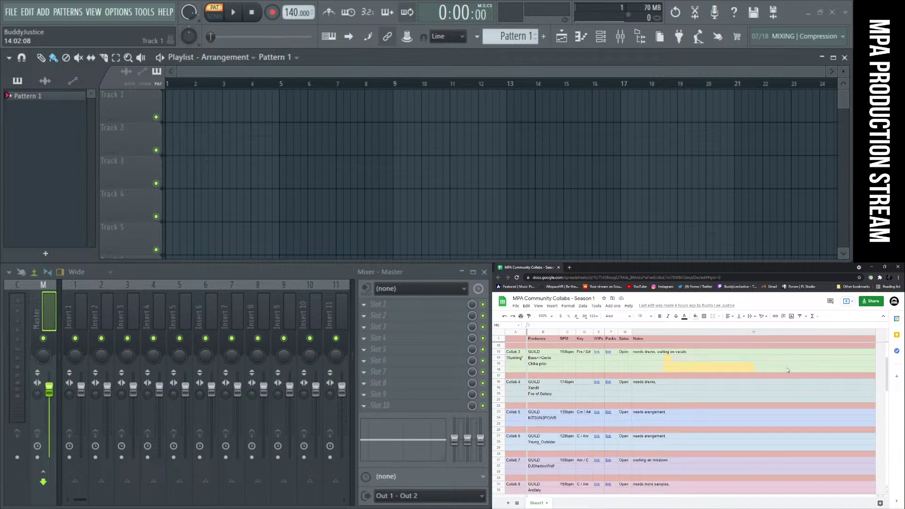
{"action": "scroll", "coordinate": [787, 369], "scroll_direction": "up", "scroll_amount": 3}
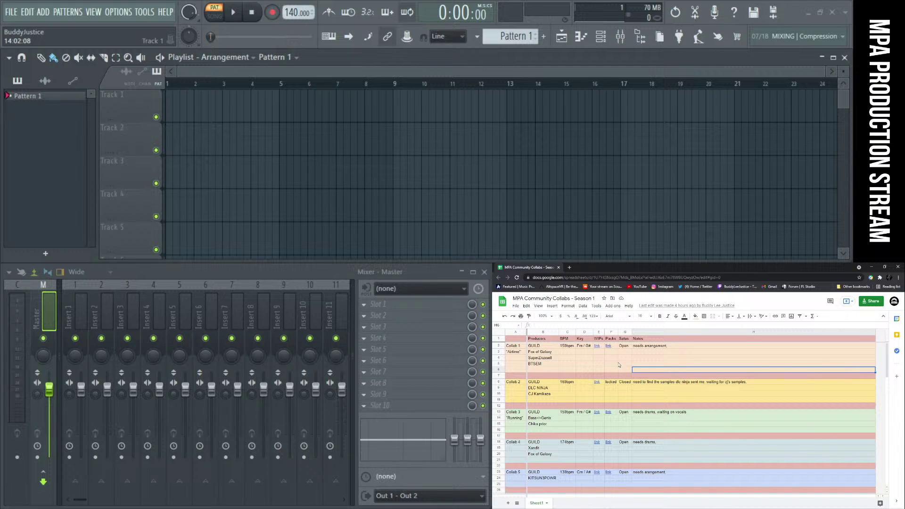
{"action": "mouse_move", "coordinate": [607, 348]}
{"action": "scroll", "coordinate": [599, 424], "scroll_direction": "down", "scroll_amount": 6}
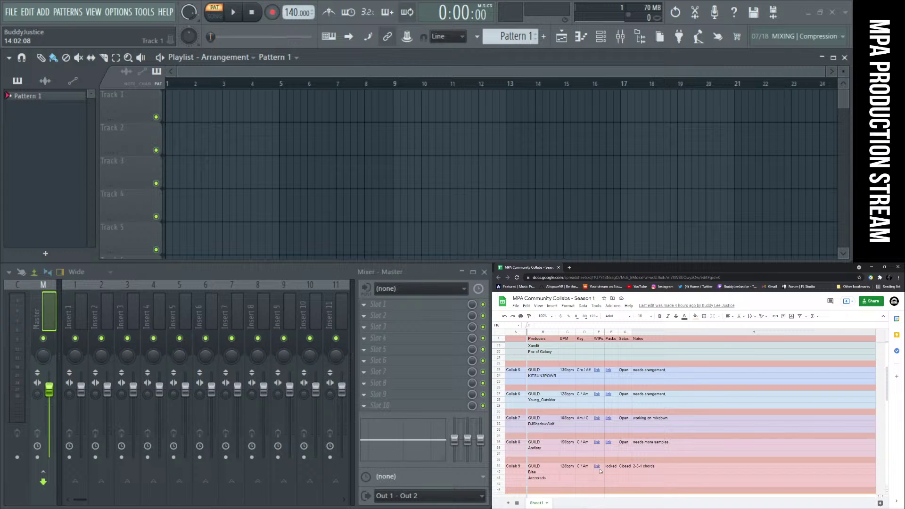
{"action": "scroll", "coordinate": [589, 461], "scroll_direction": "up", "scroll_amount": 4}
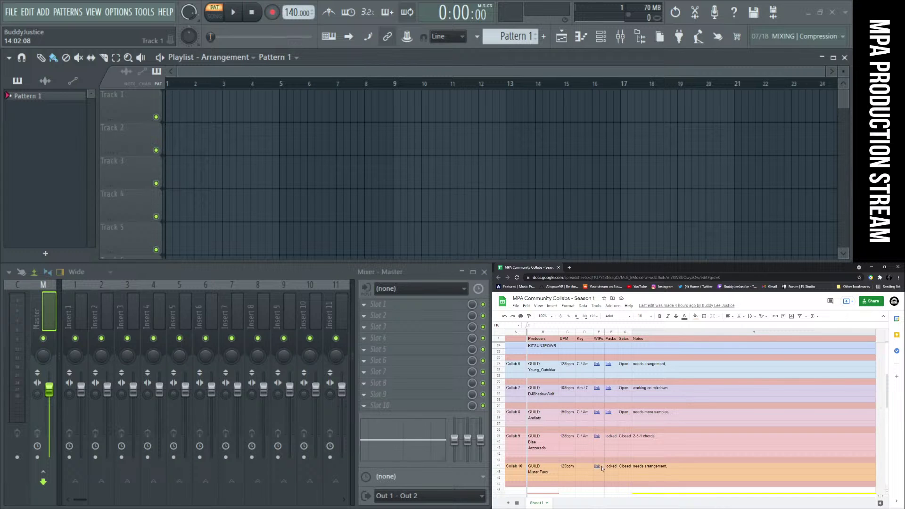
{"action": "scroll", "coordinate": [602, 470], "scroll_direction": "up", "scroll_amount": 2}
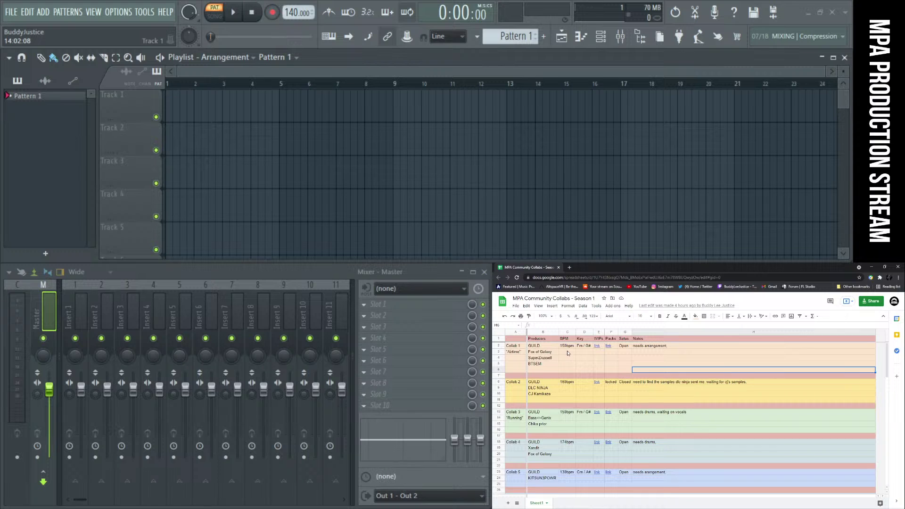
Select the Airtime title cell A3 and step through Collab 1's producers to BTSEM
{"action": "left_click", "coordinate": [515, 353]}
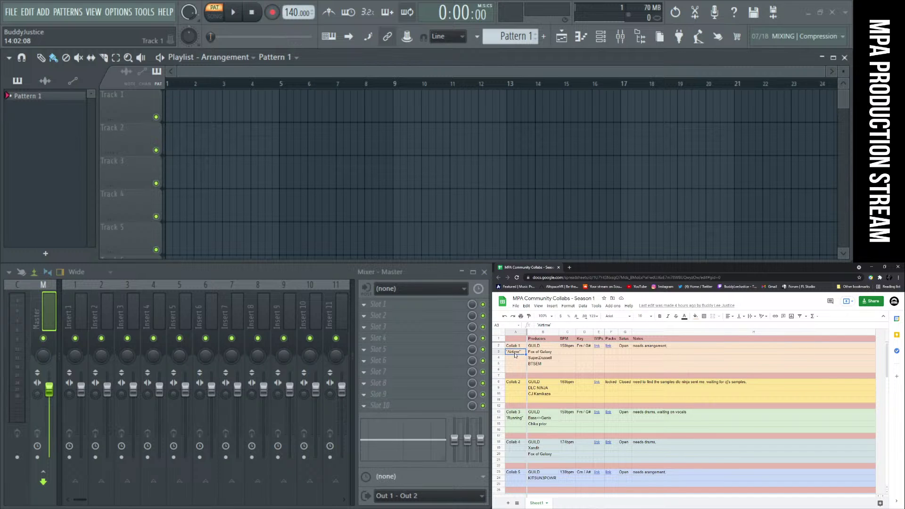
{"action": "left_click", "coordinate": [550, 352]}
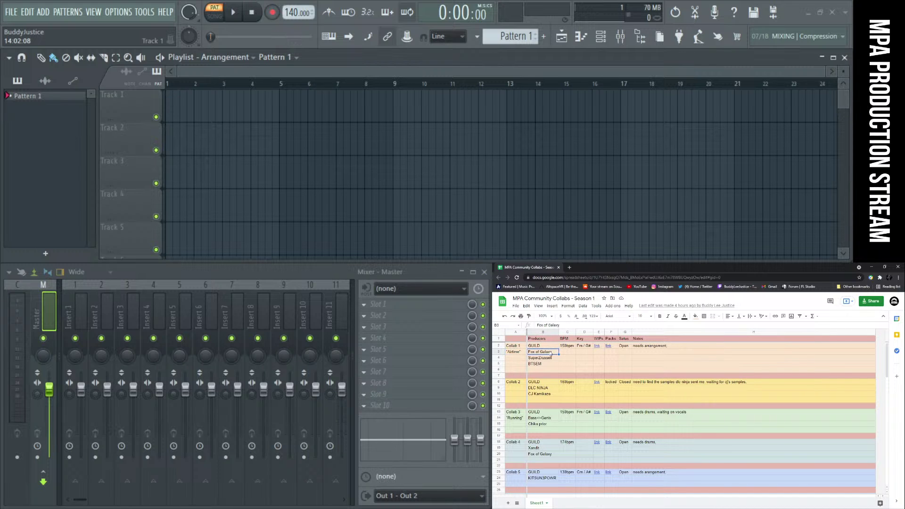
{"action": "left_click", "coordinate": [549, 358]}
{"action": "left_click", "coordinate": [550, 364]}
Zoom the sheet to 125% and select empty cell E4
{"action": "left_click", "coordinate": [546, 316]}
{"action": "left_click", "coordinate": [545, 364]}
{"action": "left_click", "coordinate": [626, 365]}
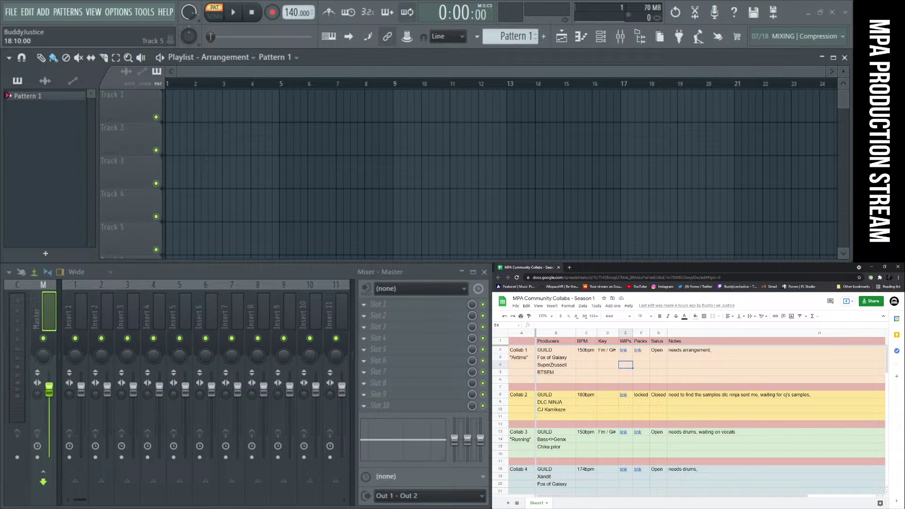
{"action": "key", "text": "alt+Tab"}
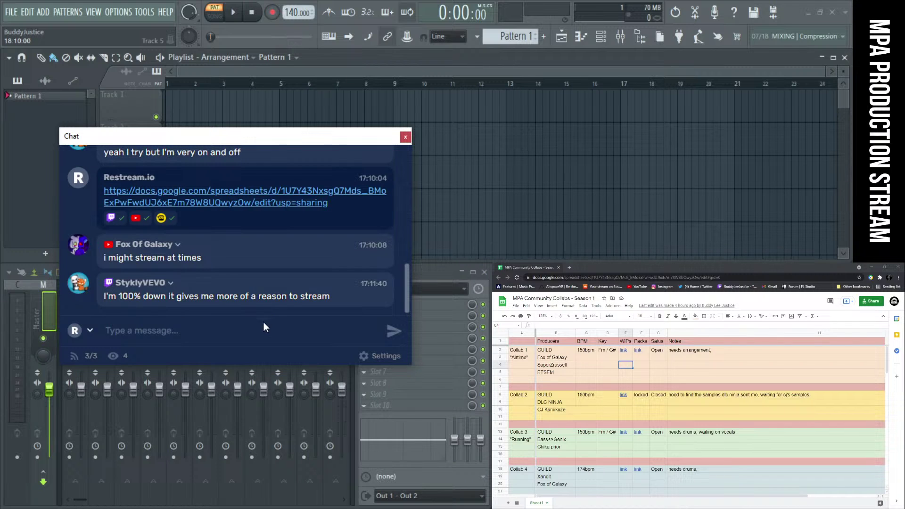
Highlight the viewer's latest chat message, then select sheet cells F4 and D4
{"action": "left_click_drag", "start_coordinate": [104, 297], "coordinate": [322, 305]}
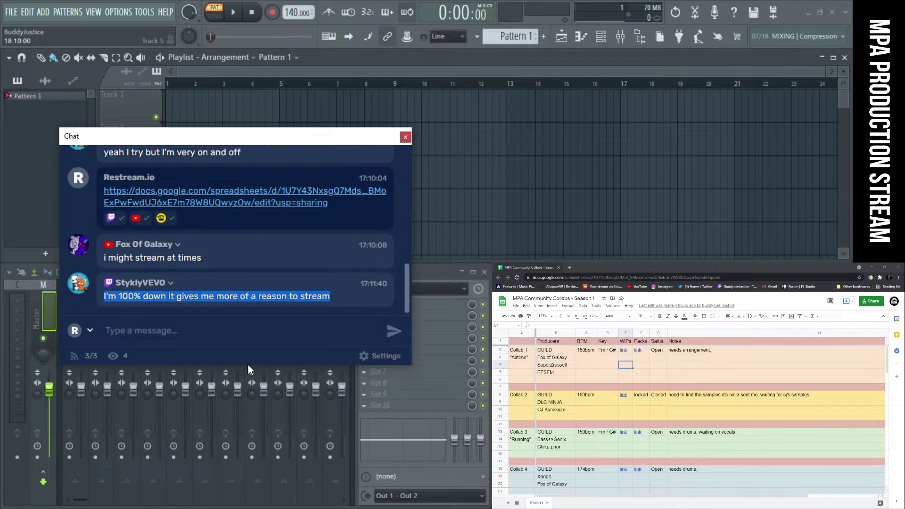
{"action": "left_click", "coordinate": [649, 367]}
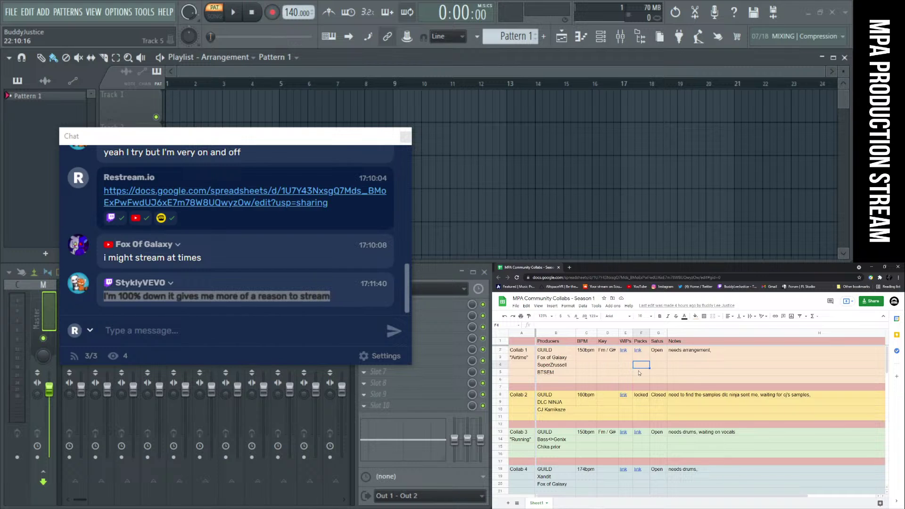
{"action": "left_click", "coordinate": [612, 368]}
Check the Xandit producer cell B19 and drag the chat window out of the way
{"action": "scroll", "coordinate": [605, 401], "scroll_direction": "down", "scroll_amount": 3}
{"action": "left_click", "coordinate": [555, 425]}
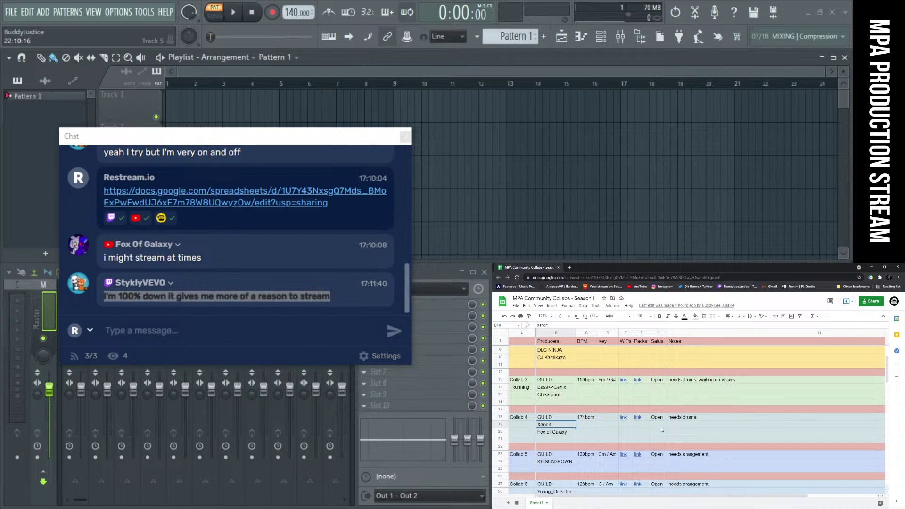
{"action": "scroll", "coordinate": [661, 429], "scroll_direction": "up", "scroll_amount": 2}
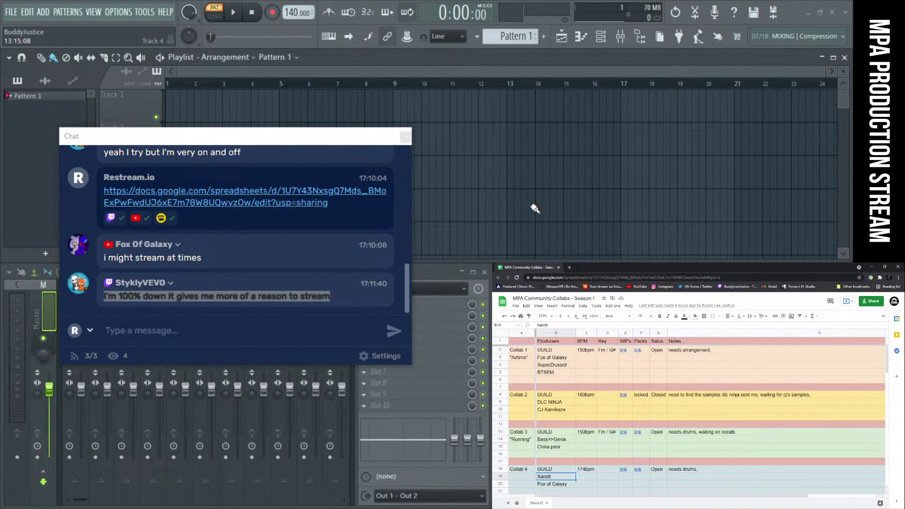
{"action": "left_click_drag", "start_coordinate": [281, 137], "coordinate": [38, 0]}
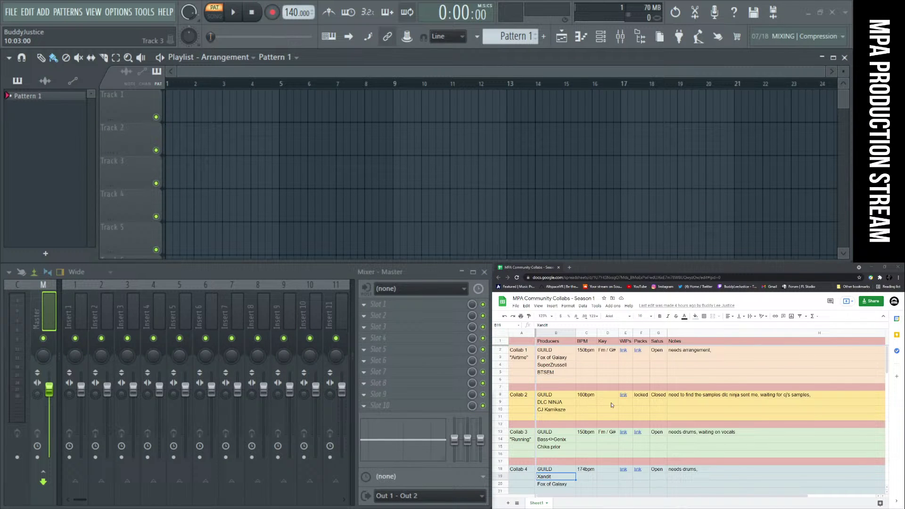
{"action": "left_click", "coordinate": [657, 396]}
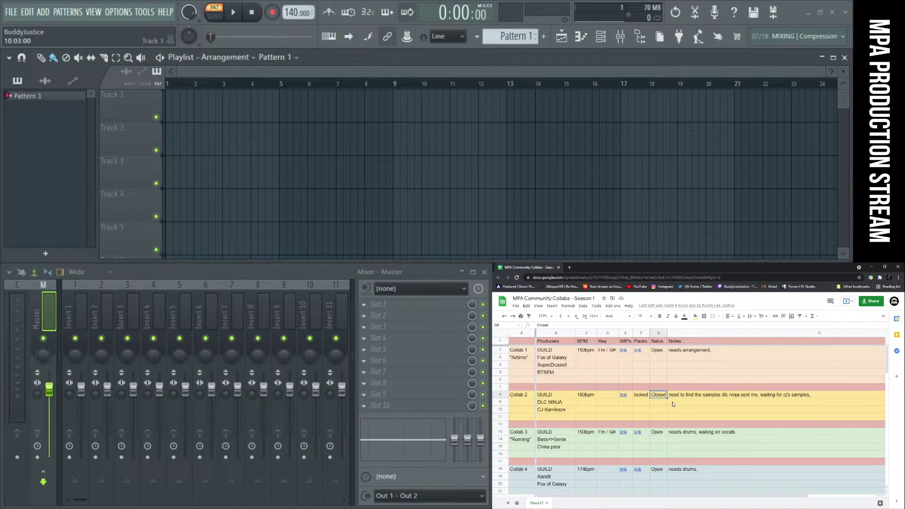
{"action": "left_click", "coordinate": [675, 399]}
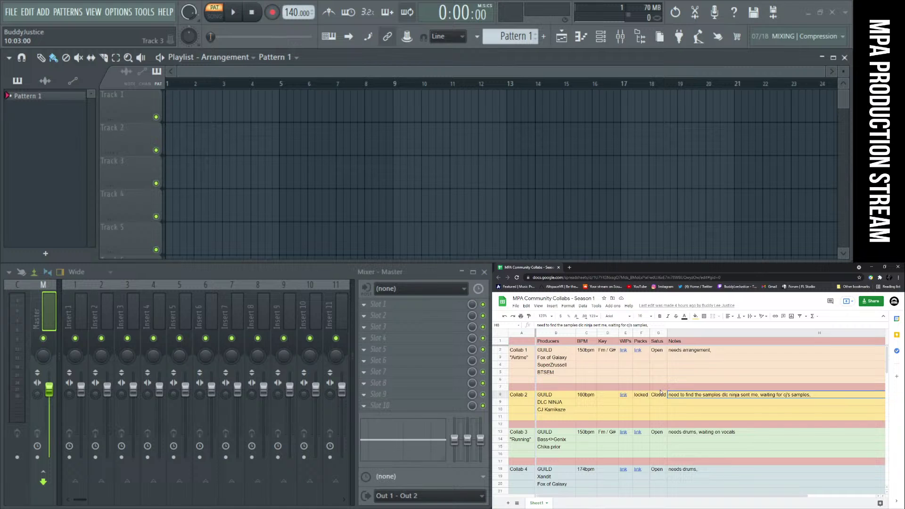
{"action": "left_click", "coordinate": [630, 412]}
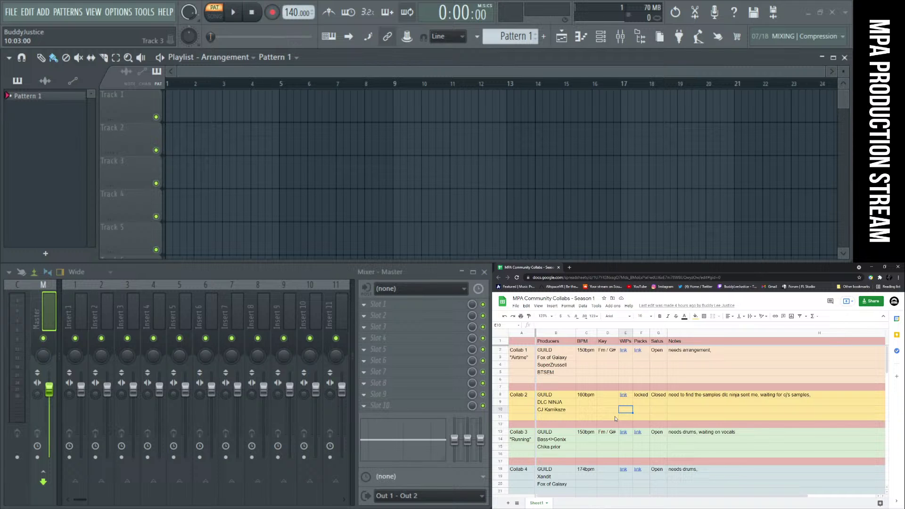
{"action": "scroll", "coordinate": [615, 419], "scroll_direction": "down", "scroll_amount": 1}
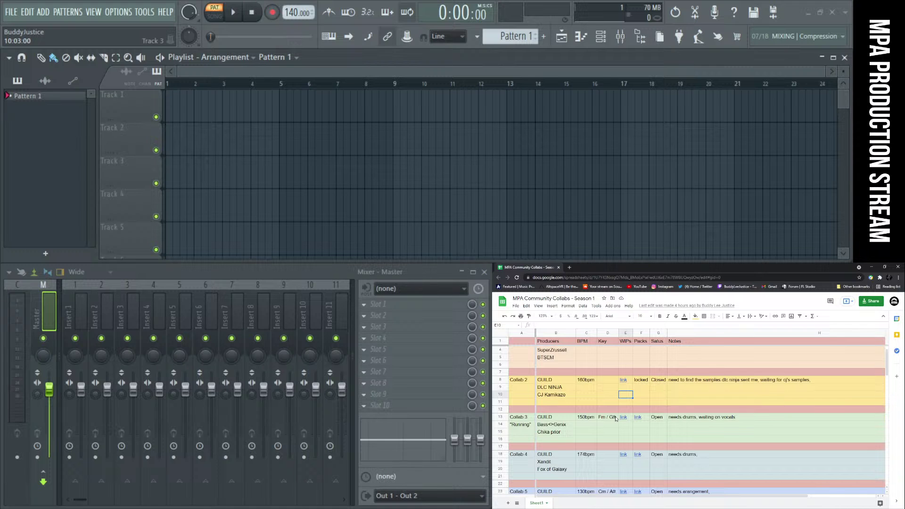
{"action": "left_click", "coordinate": [564, 397]}
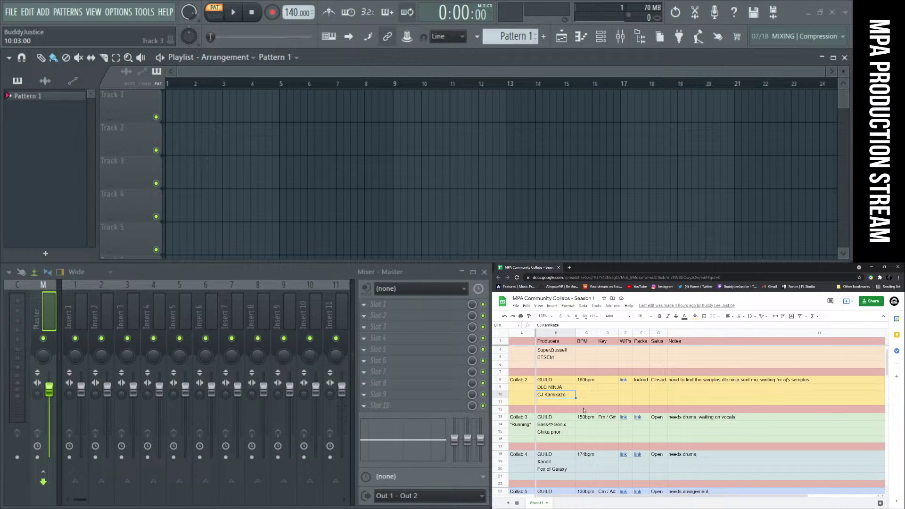
{"action": "left_click", "coordinate": [597, 401]}
{"action": "left_click", "coordinate": [612, 402]}
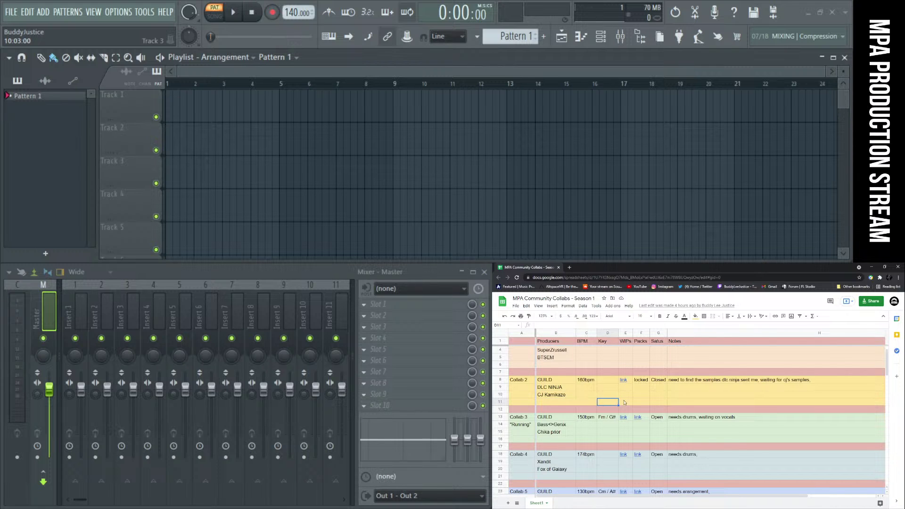
{"action": "key", "text": "Right"}
{"action": "key", "text": "Right"}
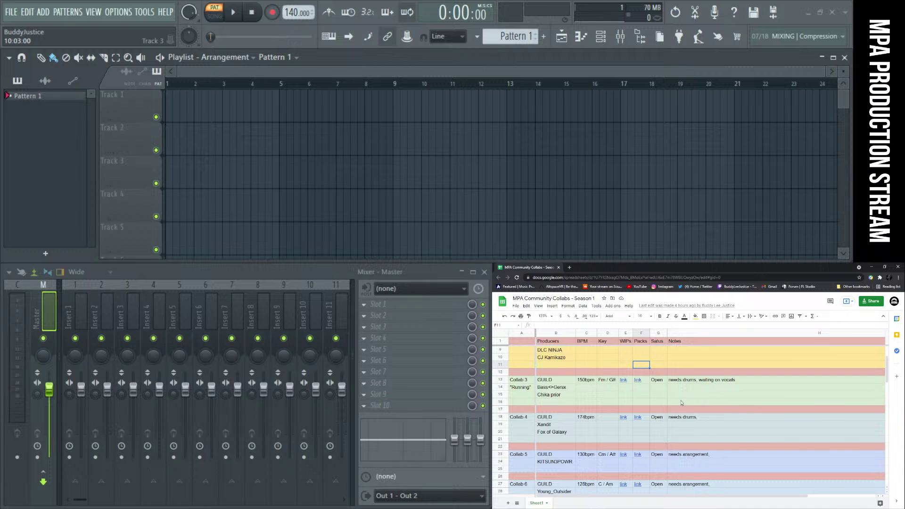
{"action": "scroll", "coordinate": [685, 409], "scroll_direction": "down", "scroll_amount": 5}
{"action": "scroll", "coordinate": [685, 409], "scroll_direction": "down", "scroll_amount": 4}
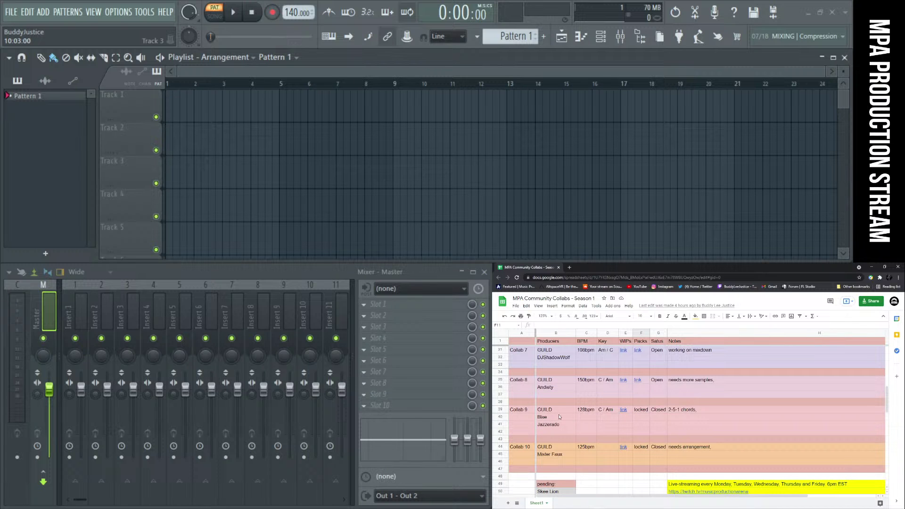
{"action": "left_click", "coordinate": [678, 418]}
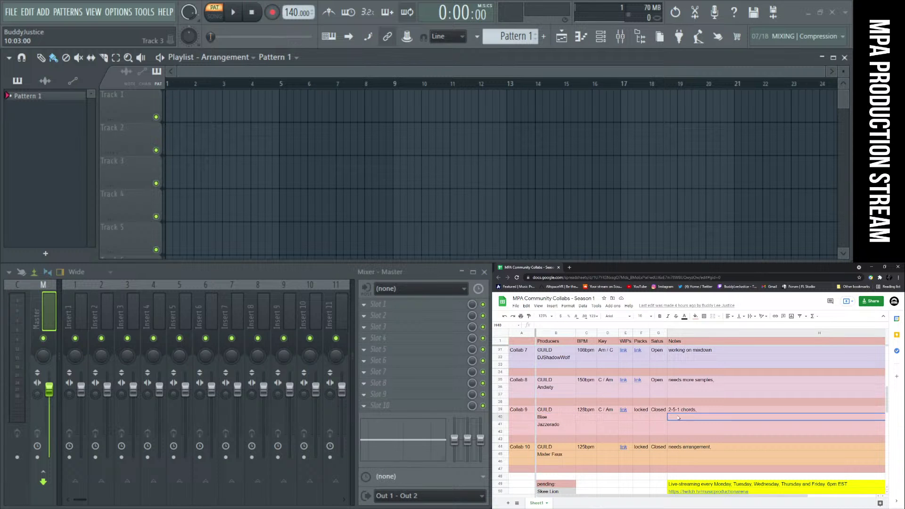
{"action": "left_click", "coordinate": [710, 412]}
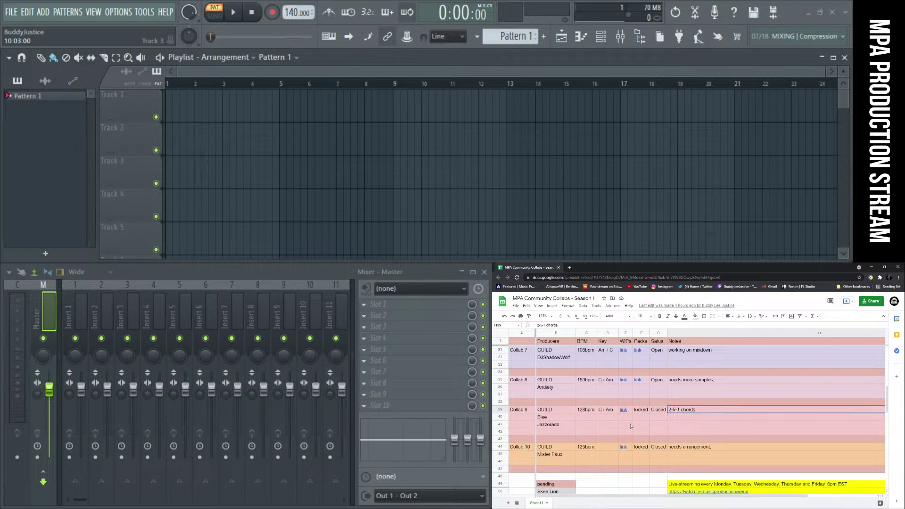
{"action": "left_click", "coordinate": [670, 423]}
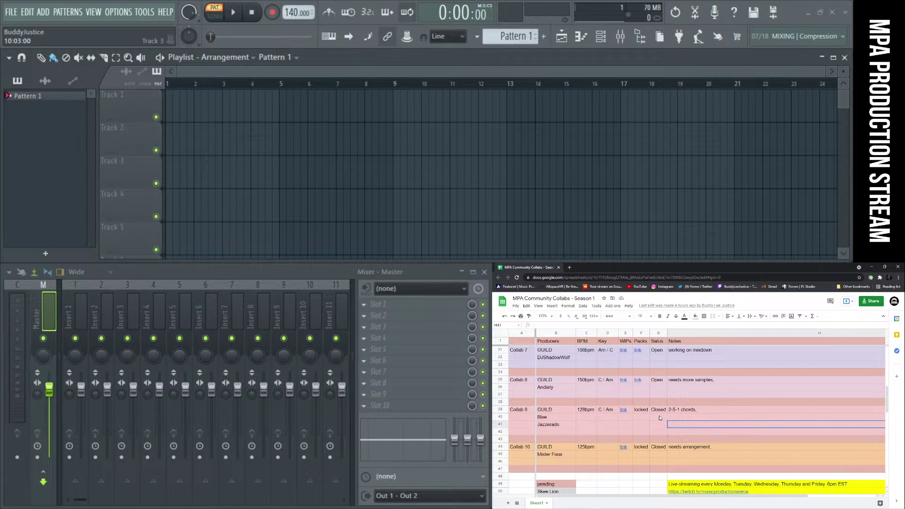
{"action": "left_click", "coordinate": [564, 454]}
{"action": "left_click", "coordinate": [631, 462]}
{"action": "left_click", "coordinate": [660, 449]}
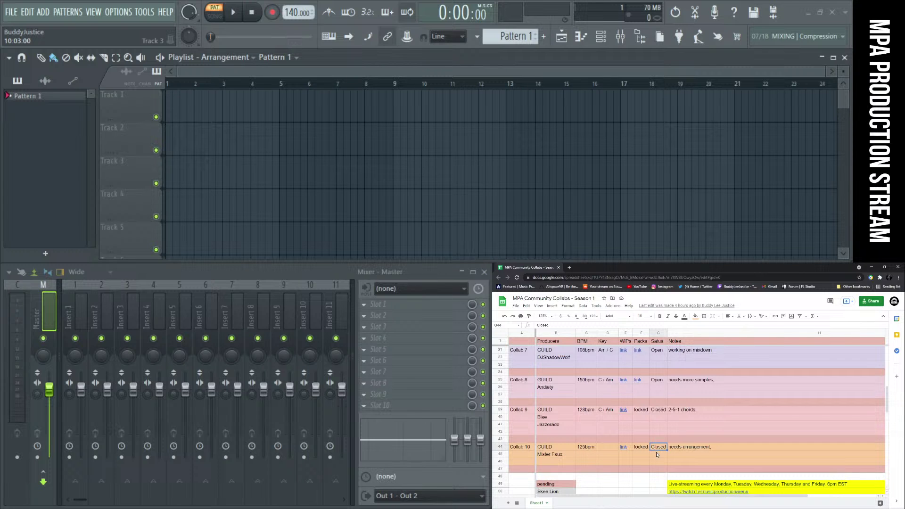
{"action": "scroll", "coordinate": [654, 455], "scroll_direction": "up", "scroll_amount": 10}
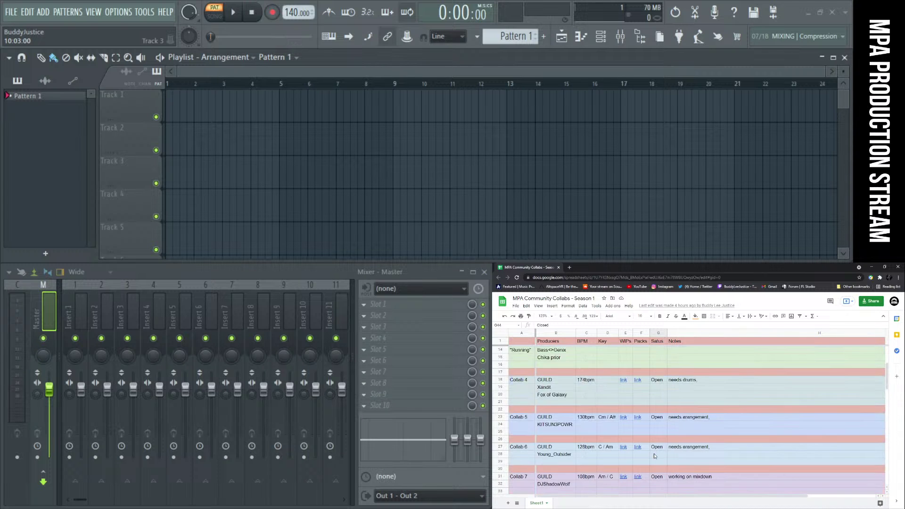
{"action": "scroll", "coordinate": [662, 442], "scroll_direction": "down", "scroll_amount": 5}
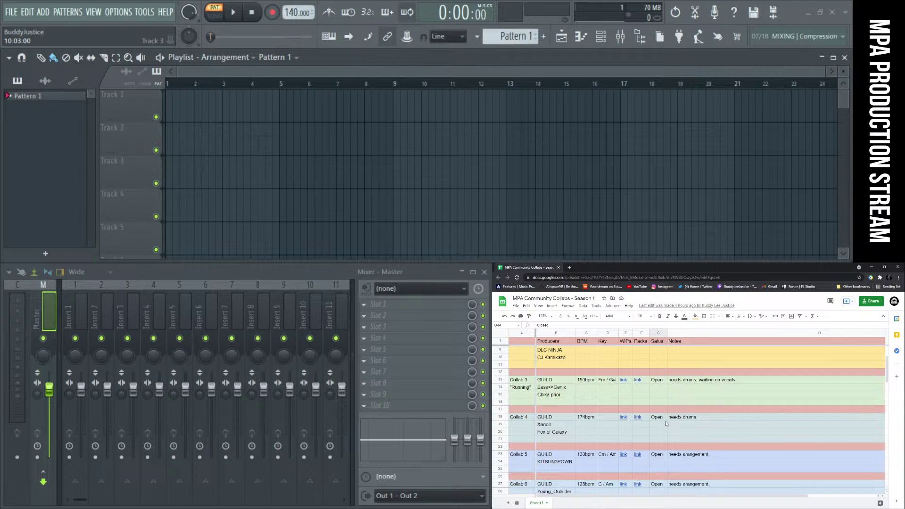
{"action": "scroll", "coordinate": [547, 415], "scroll_direction": "down", "scroll_amount": 1}
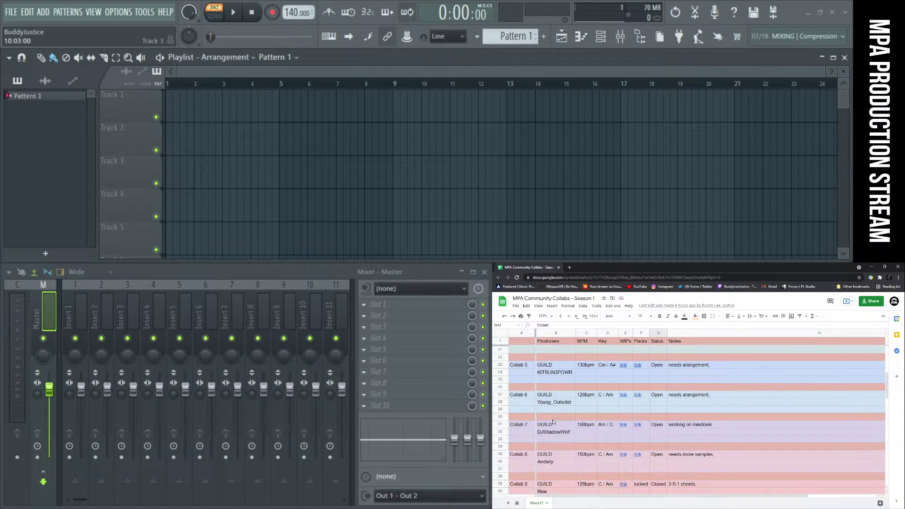
{"action": "scroll", "coordinate": [554, 422], "scroll_direction": "up", "scroll_amount": 5}
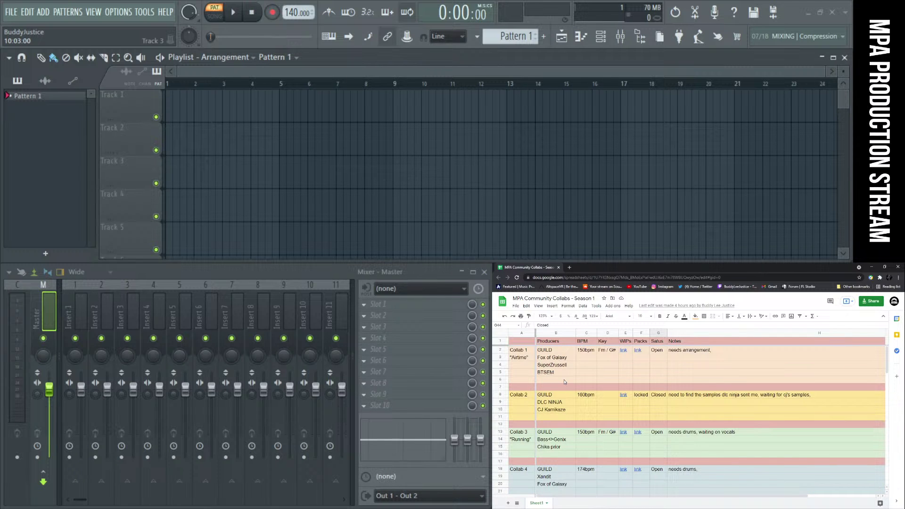
{"action": "scroll", "coordinate": [567, 408], "scroll_direction": "down", "scroll_amount": 12}
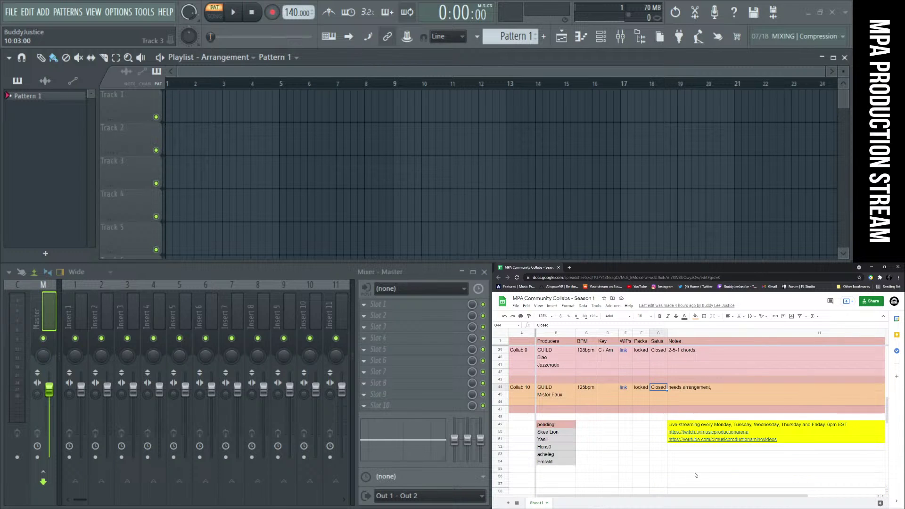
{"action": "scroll", "coordinate": [696, 475], "scroll_direction": "down", "scroll_amount": 1}
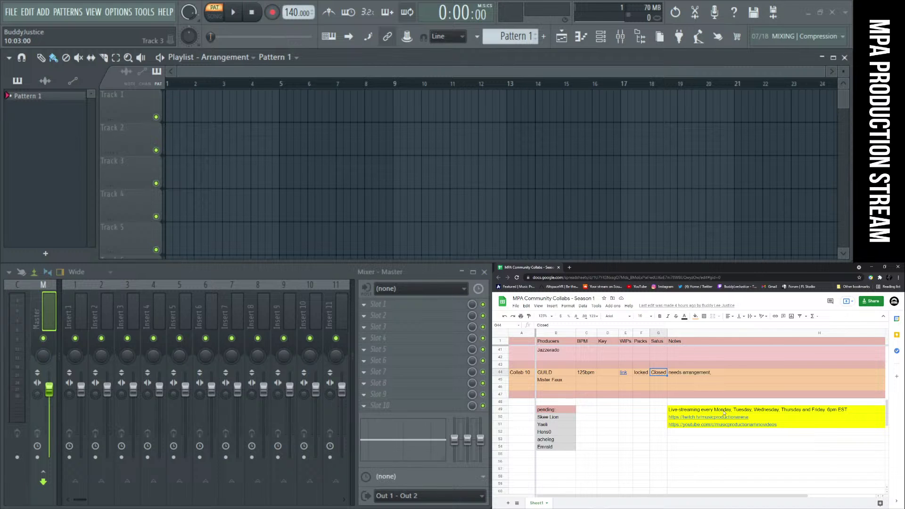
Step up and down through the pending producers list, then click an empty cell
{"action": "left_click", "coordinate": [568, 418]}
{"action": "left_click", "coordinate": [564, 425]}
{"action": "left_click", "coordinate": [564, 432]}
{"action": "left_click", "coordinate": [564, 440]}
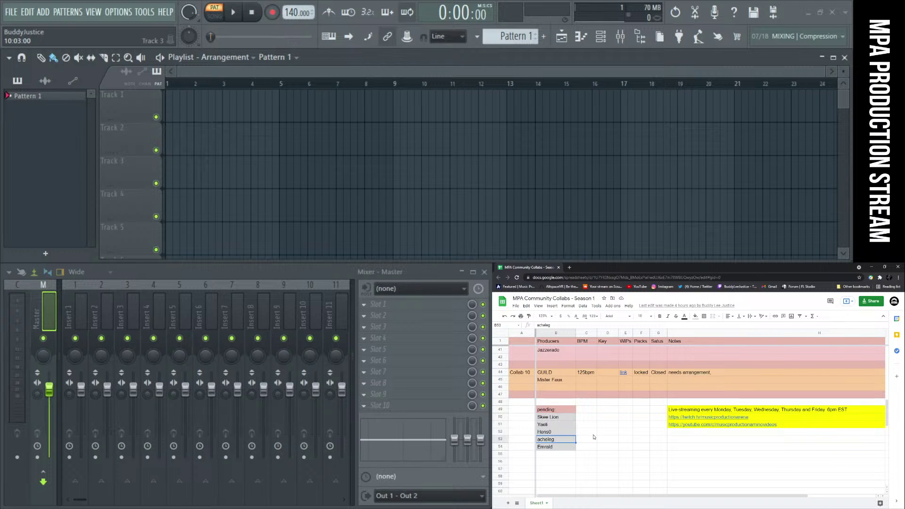
{"action": "scroll", "coordinate": [594, 437], "scroll_direction": "down", "scroll_amount": 2}
{"action": "left_click", "coordinate": [565, 409]}
{"action": "left_click", "coordinate": [564, 402]}
{"action": "left_click", "coordinate": [564, 396]}
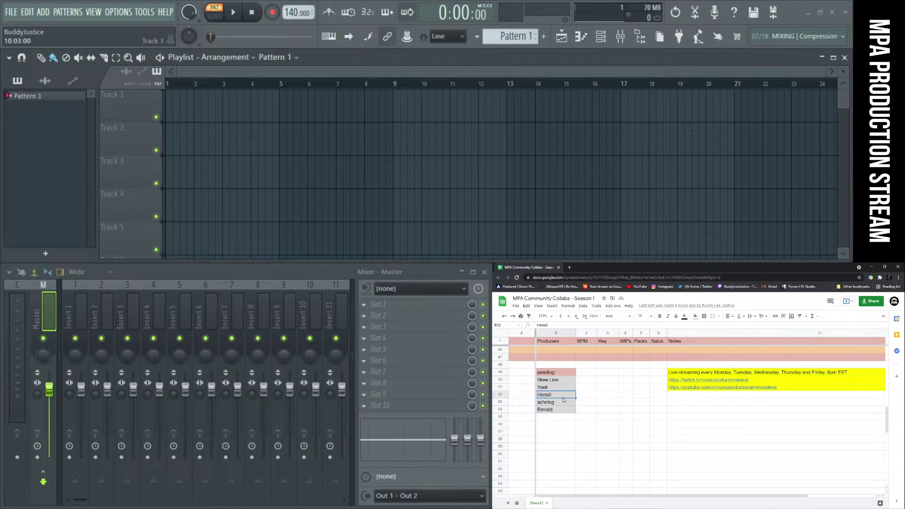
{"action": "left_click", "coordinate": [565, 388]}
{"action": "left_click", "coordinate": [564, 381]}
{"action": "left_click", "coordinate": [563, 388]}
{"action": "left_click", "coordinate": [562, 398]}
{"action": "left_click", "coordinate": [562, 404]}
{"action": "left_click", "coordinate": [562, 410]}
{"action": "left_click", "coordinate": [617, 423]}
Scroll to Collab 10 and inspect its second producer, Packs and WIPs cells
{"action": "scroll", "coordinate": [619, 423], "scroll_direction": "up", "scroll_amount": 3}
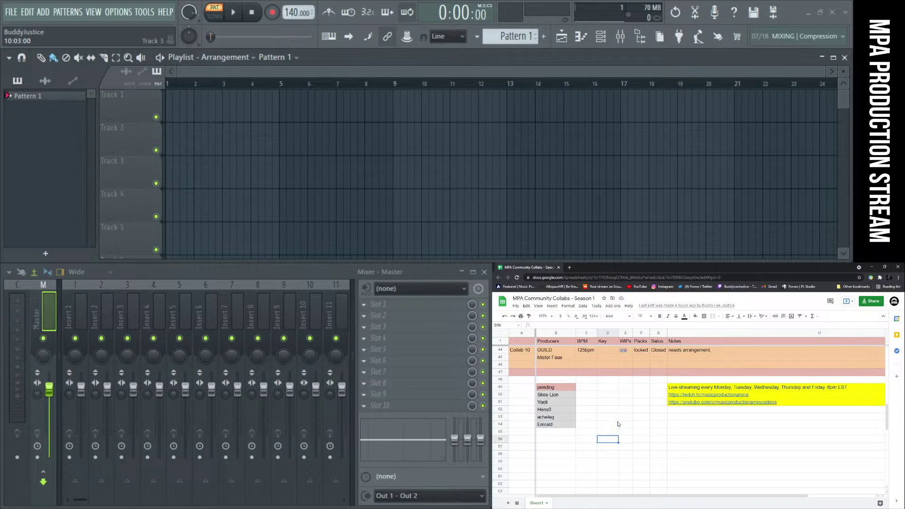
{"action": "scroll", "coordinate": [618, 423], "scroll_direction": "up", "scroll_amount": 10}
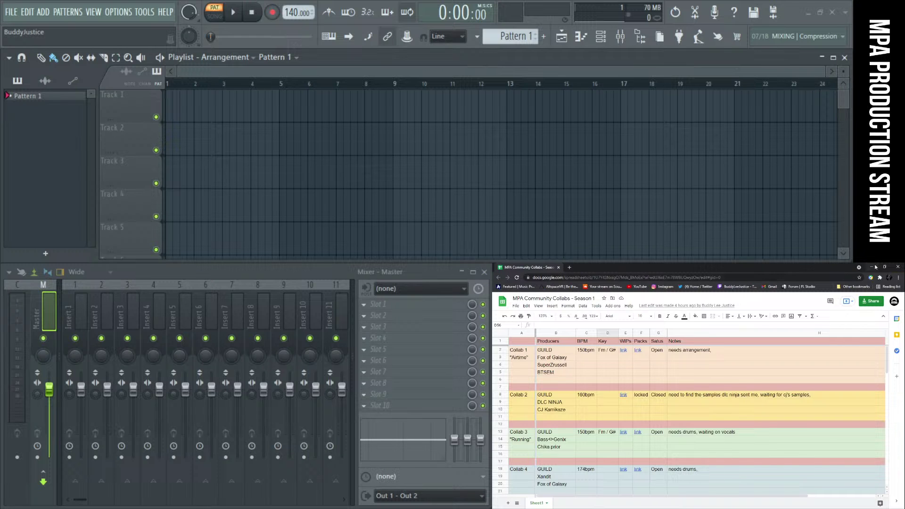
{"action": "scroll", "coordinate": [782, 356], "scroll_direction": "down", "scroll_amount": 2}
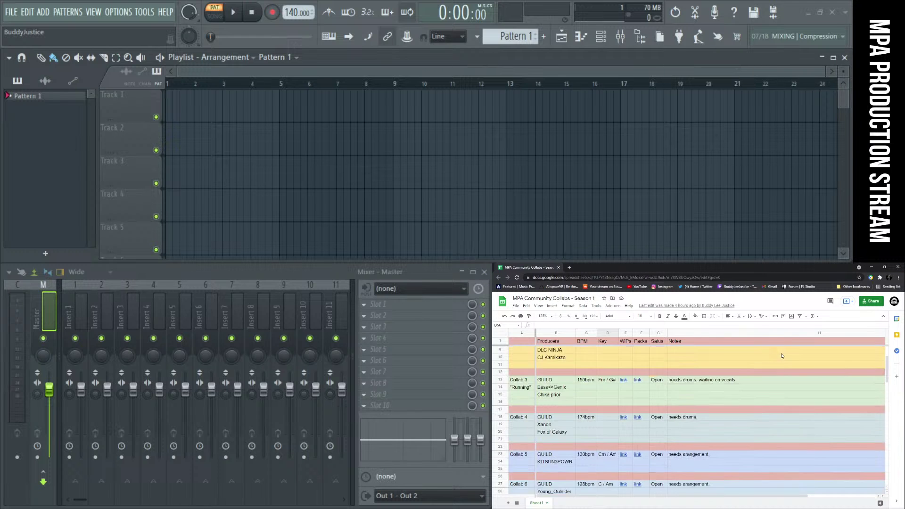
{"action": "scroll", "coordinate": [781, 356], "scroll_direction": "up", "scroll_amount": 3}
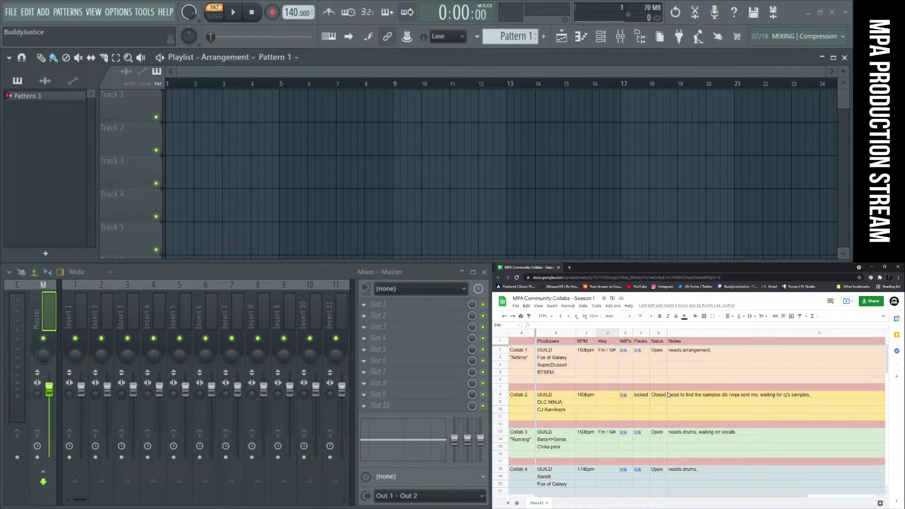
{"action": "scroll", "coordinate": [711, 384], "scroll_direction": "down", "scroll_amount": 1}
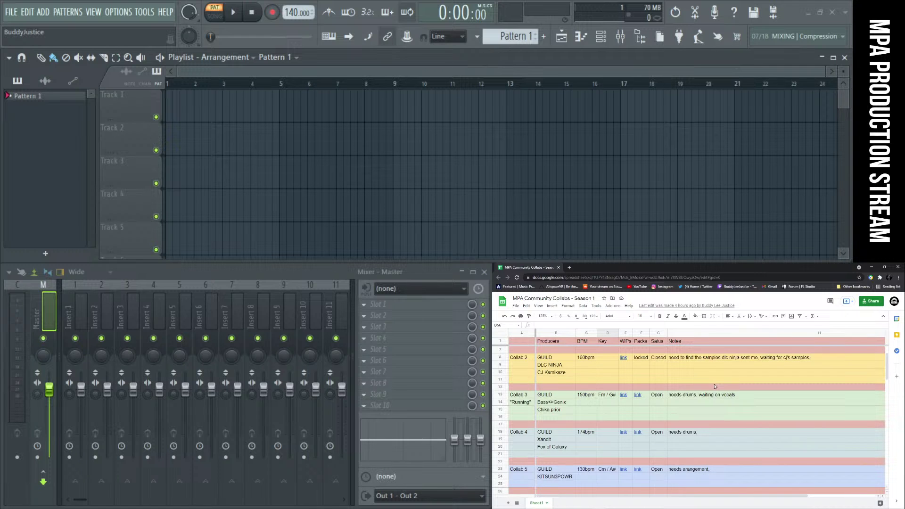
{"action": "scroll", "coordinate": [660, 423], "scroll_direction": "down", "scroll_amount": 1}
{"action": "scroll", "coordinate": [638, 395], "scroll_direction": "down", "scroll_amount": 2}
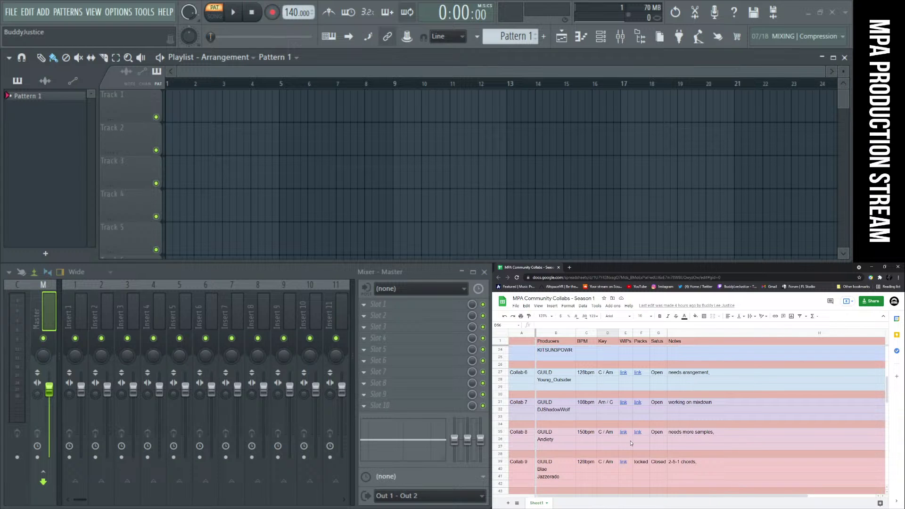
{"action": "scroll", "coordinate": [617, 443], "scroll_direction": "down", "scroll_amount": 3}
{"action": "left_click", "coordinate": [561, 440]}
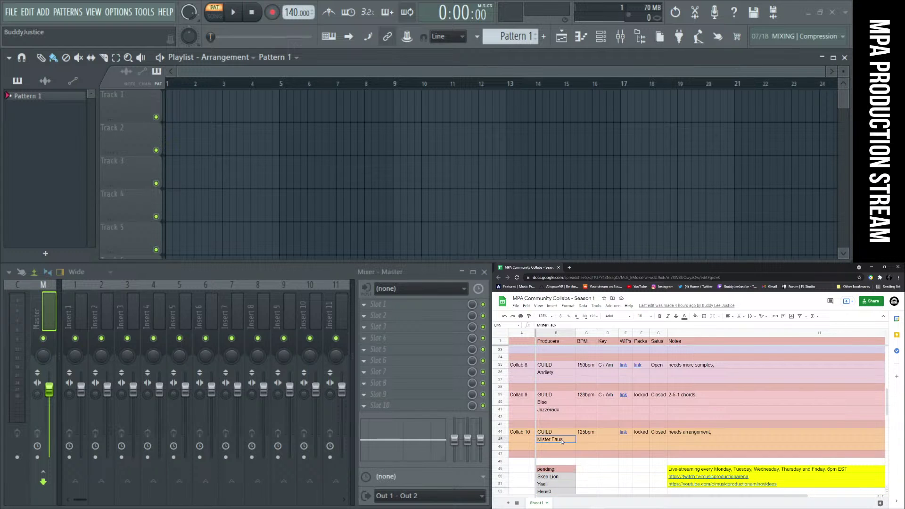
{"action": "left_click", "coordinate": [518, 440]}
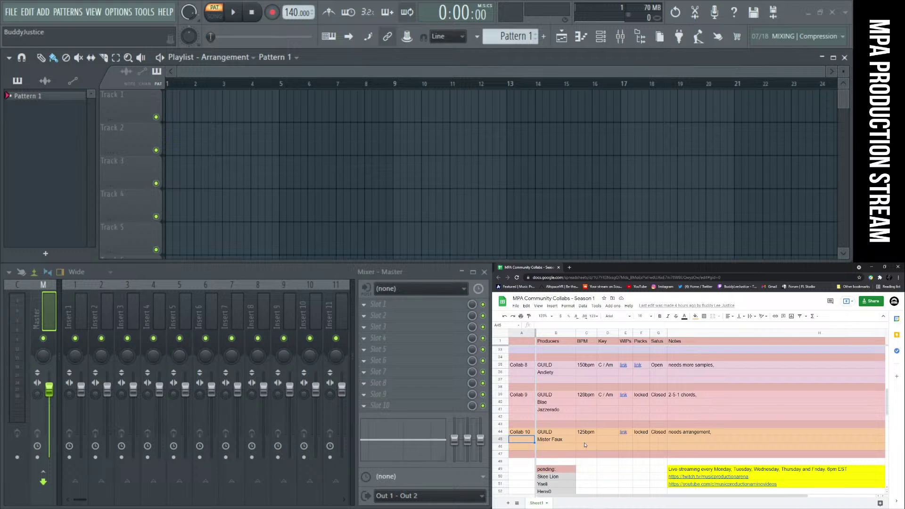
{"action": "left_click", "coordinate": [561, 440]}
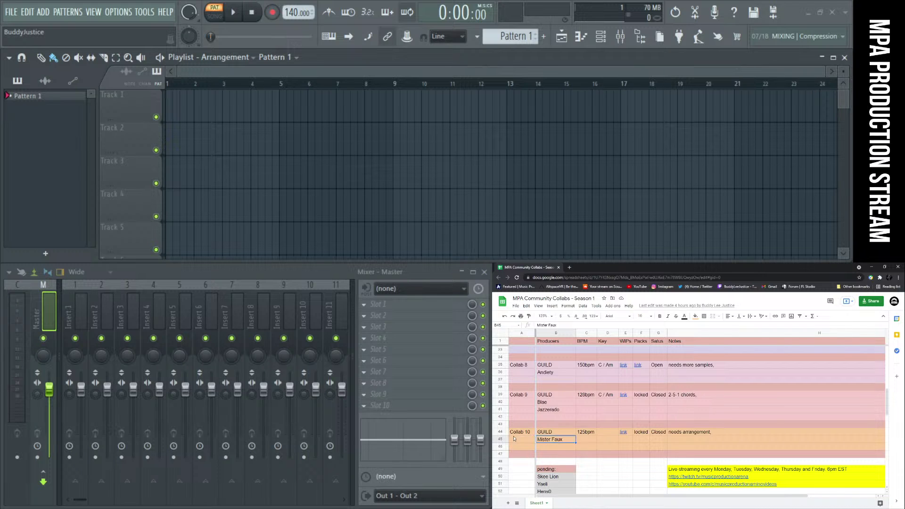
{"action": "left_click", "coordinate": [521, 439]}
{"action": "left_click", "coordinate": [561, 441]}
{"action": "left_click", "coordinate": [608, 440]}
{"action": "left_click", "coordinate": [638, 440]}
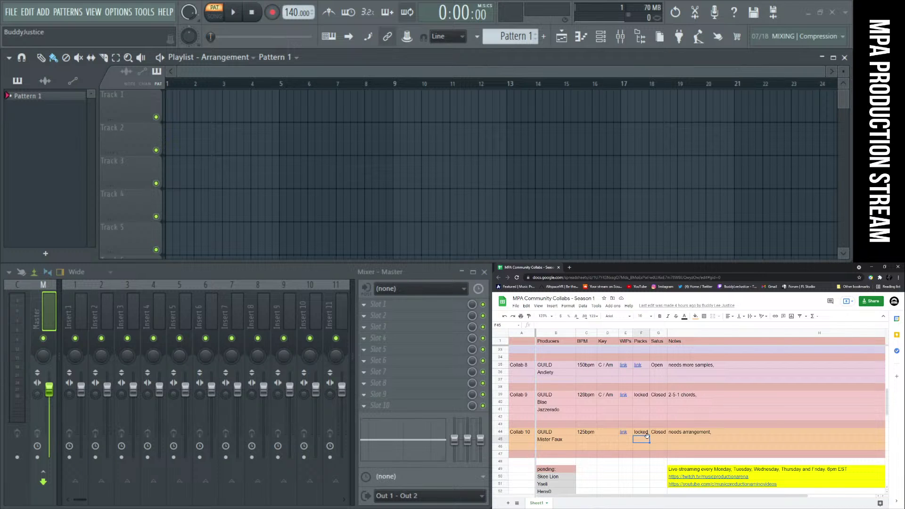
{"action": "left_click", "coordinate": [619, 442]}
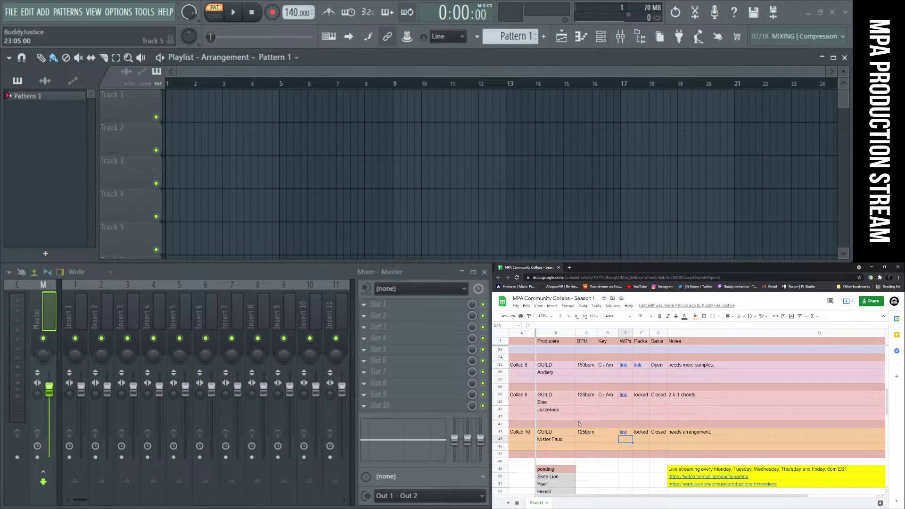
Scroll back up to Collab 3, select its third producer and cell D16, then switch to Discord
{"action": "scroll", "coordinate": [579, 424], "scroll_direction": "up", "scroll_amount": 2}
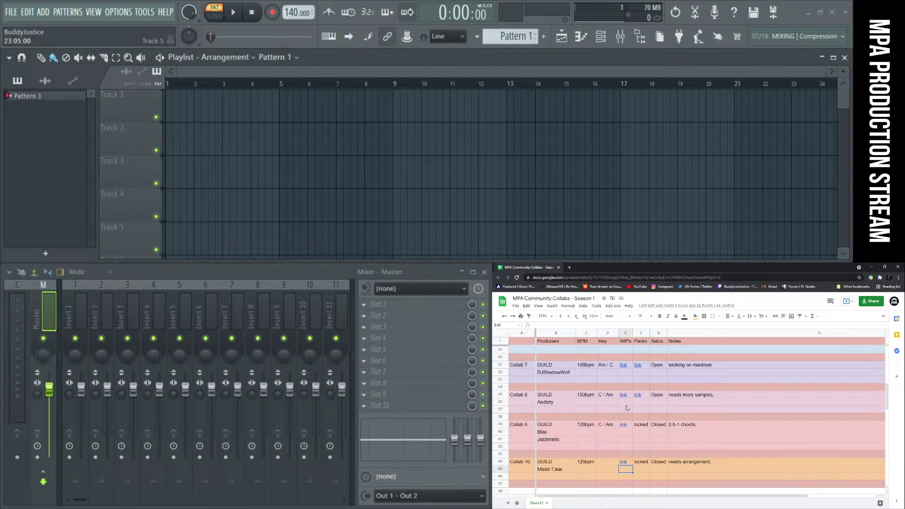
{"action": "scroll", "coordinate": [628, 408], "scroll_direction": "up", "scroll_amount": 1}
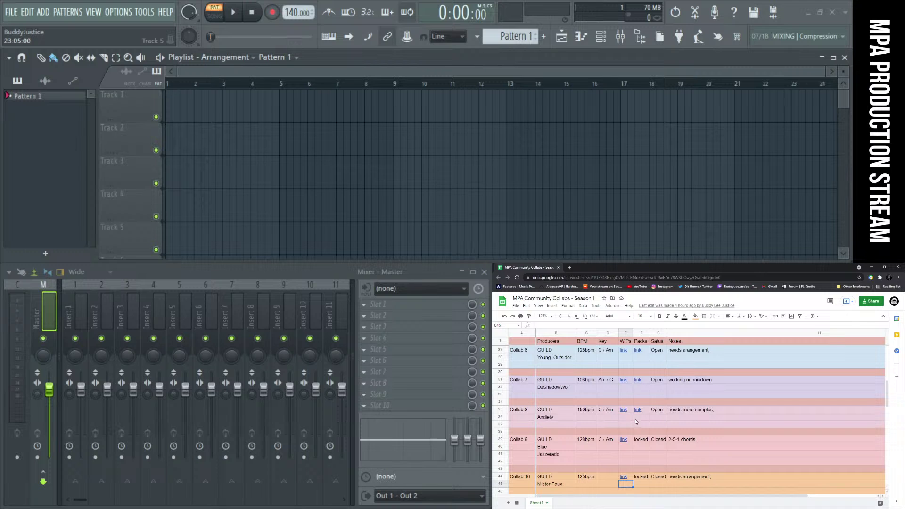
{"action": "scroll", "coordinate": [624, 411], "scroll_direction": "up", "scroll_amount": 5}
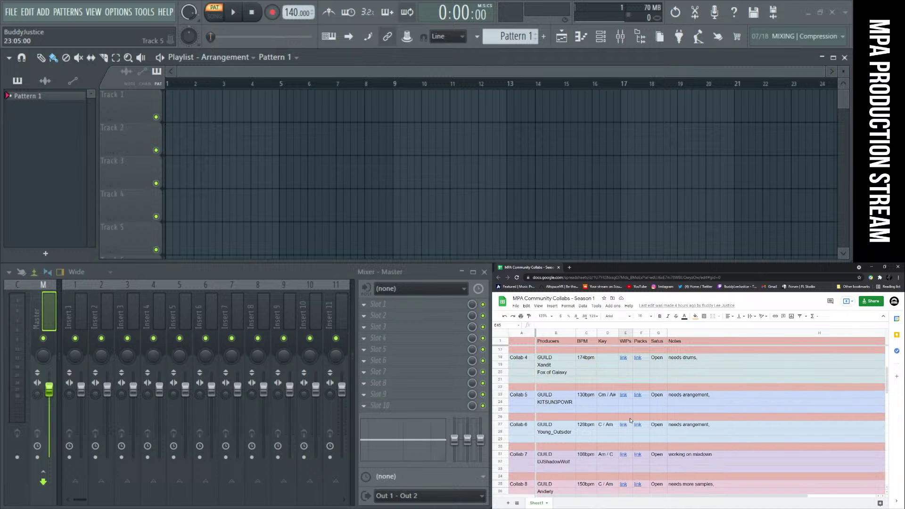
{"action": "scroll", "coordinate": [641, 392], "scroll_direction": "up", "scroll_amount": 2}
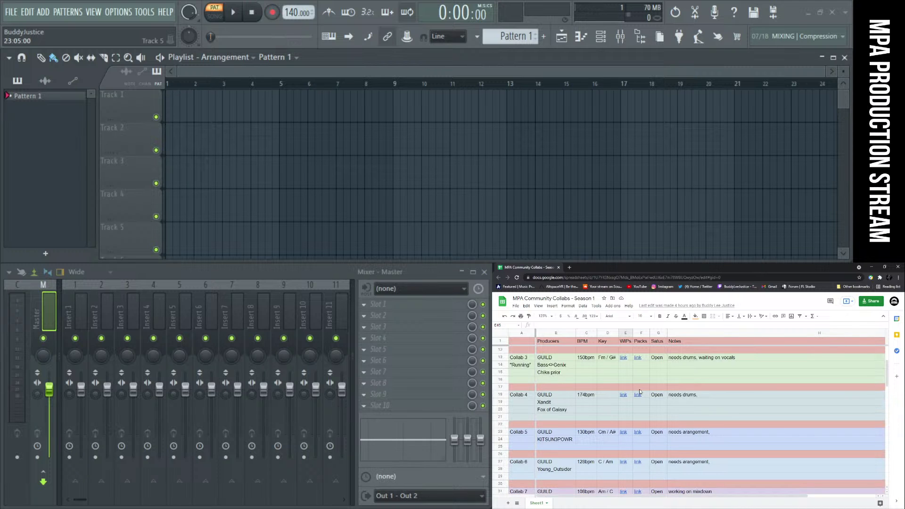
{"action": "scroll", "coordinate": [640, 404], "scroll_direction": "up", "scroll_amount": 3}
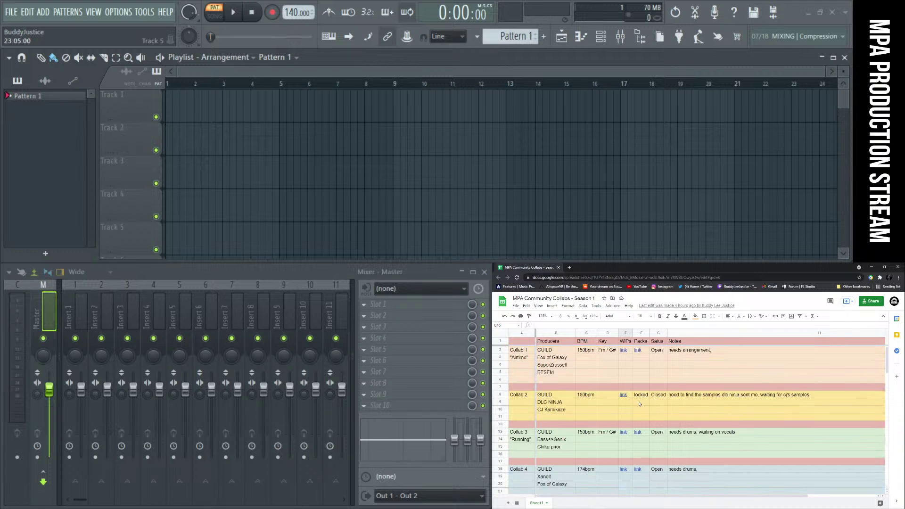
{"action": "left_click", "coordinate": [567, 449]}
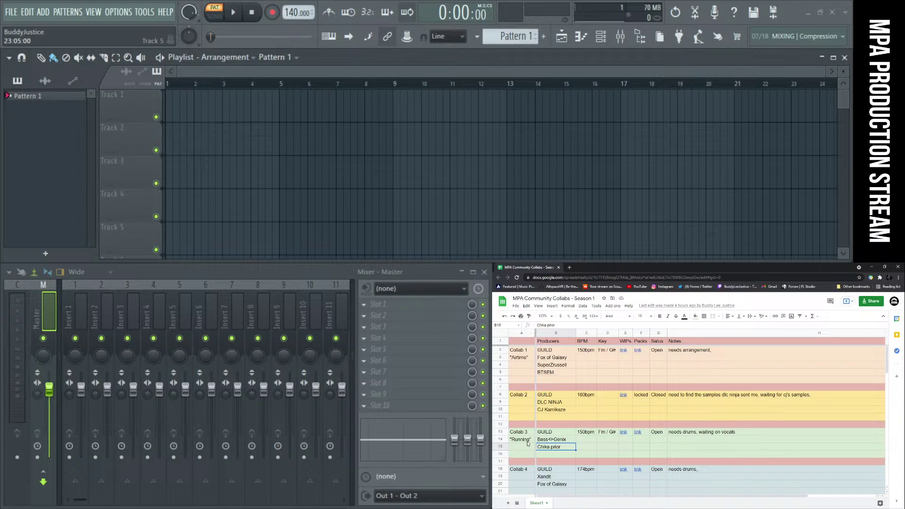
{"action": "left_click", "coordinate": [615, 454]}
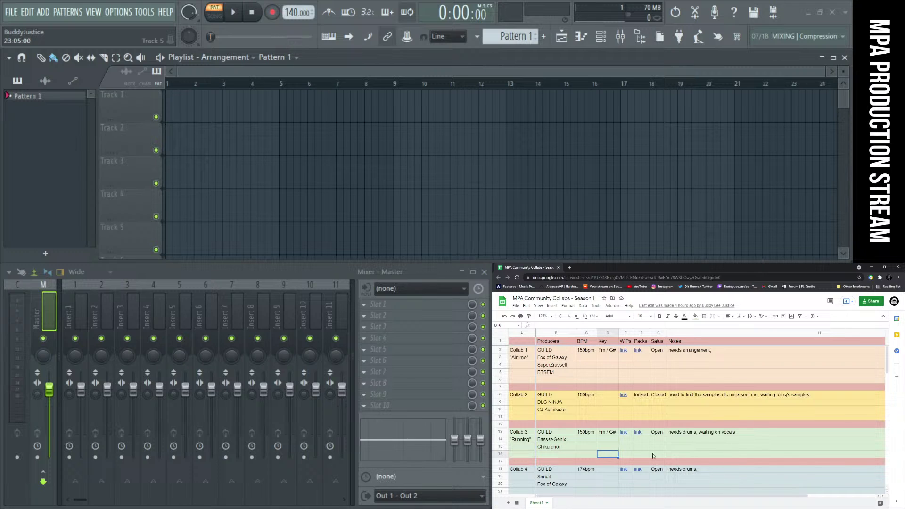
{"action": "key", "text": "alt+Tab"}
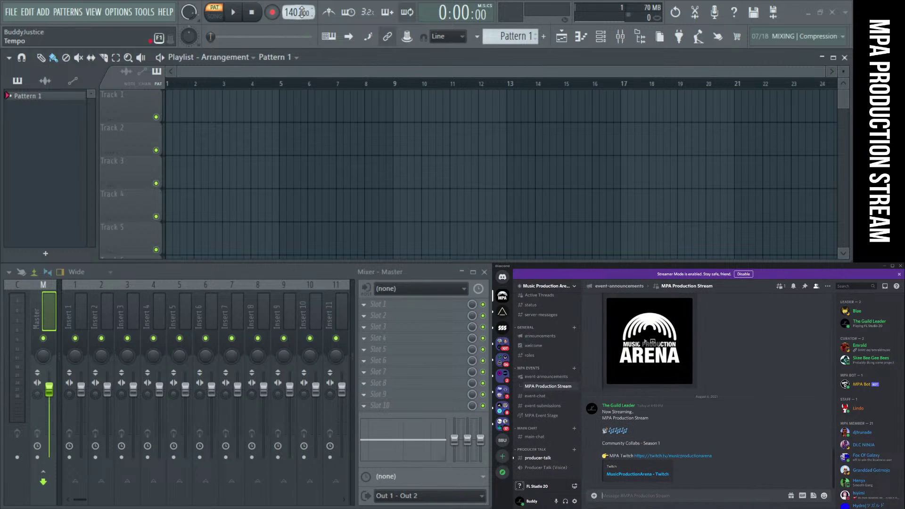
Close Discord and the Desktop folder window, then look through FL Studio's File menu templates without choosing one
{"action": "left_click", "coordinate": [899, 266]}
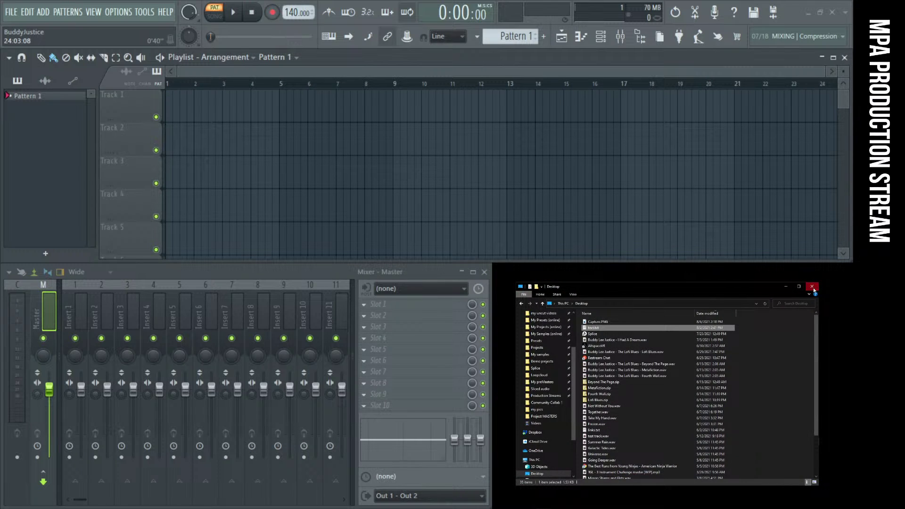
{"action": "left_click", "coordinate": [811, 286]}
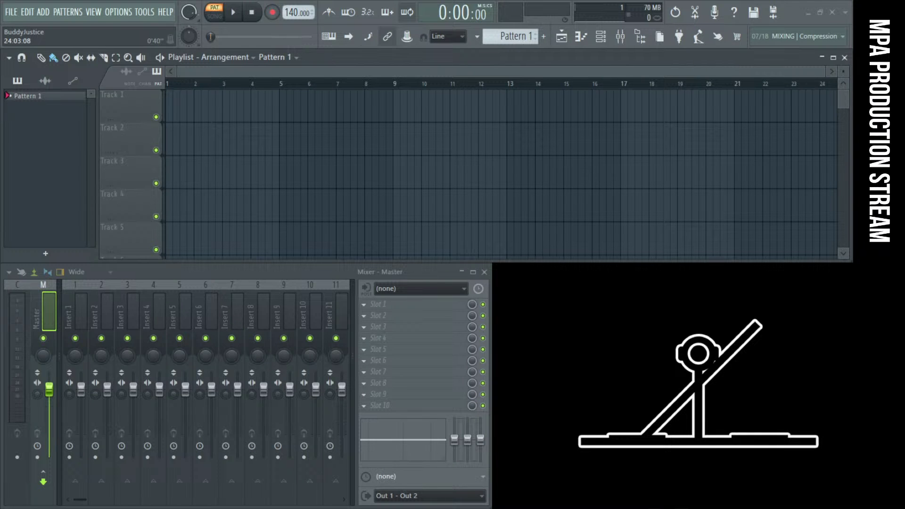
{"action": "left_click", "coordinate": [8, 12]}
{"action": "left_click", "coordinate": [9, 12]}
{"action": "left_click", "coordinate": [8, 13]}
{"action": "mouse_move", "coordinate": [42, 41]}
{"action": "mouse_move", "coordinate": [201, 51]}
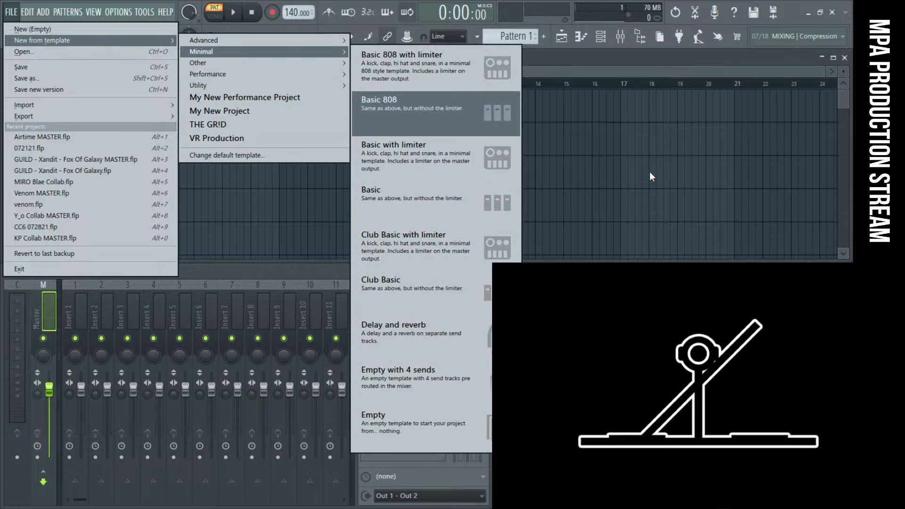
{"action": "left_click", "coordinate": [19, 14]}
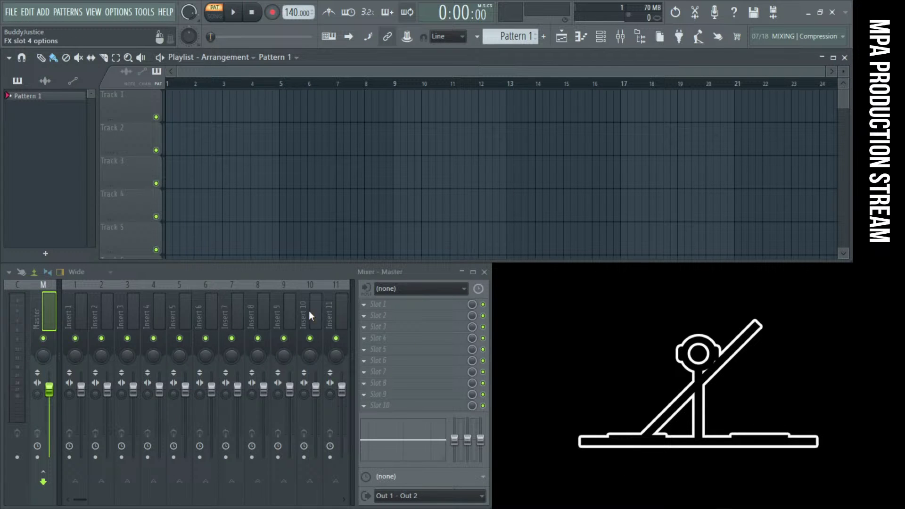
Save a new version of the project, then show the browser and widen it
{"action": "left_click", "coordinate": [11, 14]}
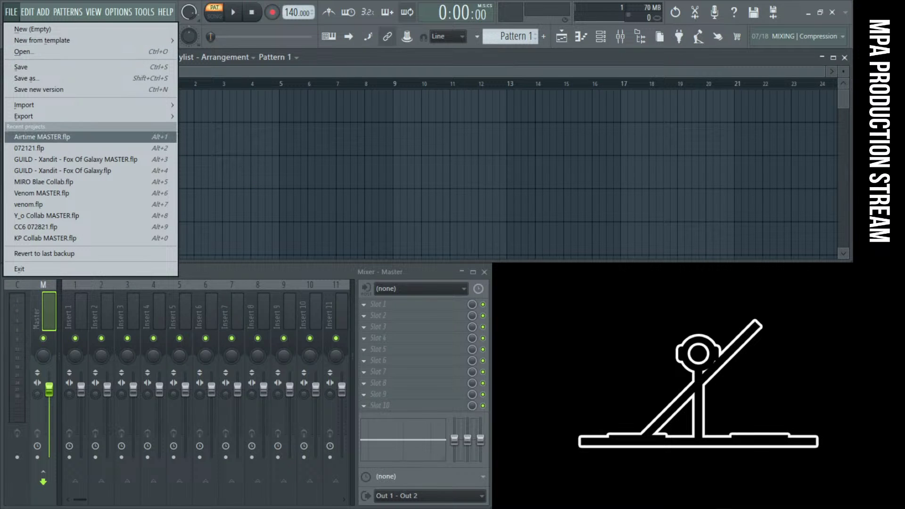
{"action": "left_click", "coordinate": [62, 91]}
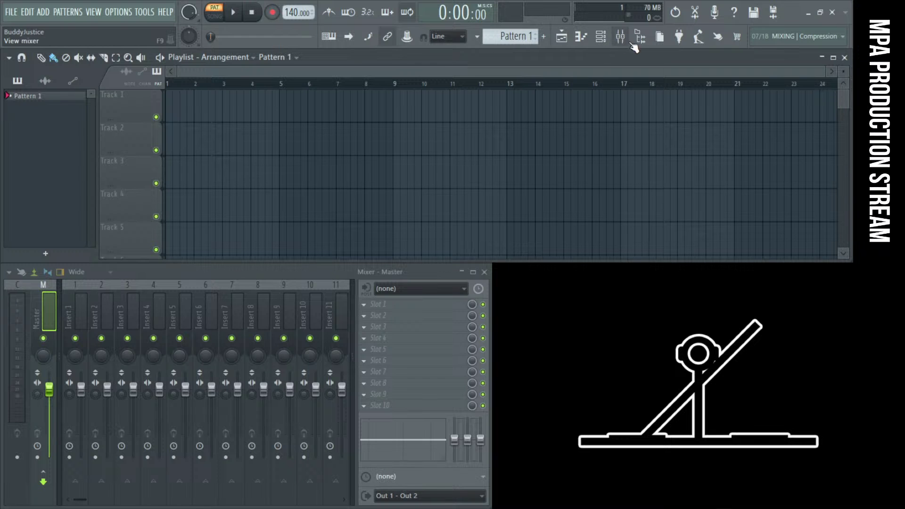
{"action": "left_click", "coordinate": [640, 36]}
{"action": "left_click_drag", "start_coordinate": [589, 348], "coordinate": [728, 347]}
Expand My projects > MPA > Production Streams > CC Samples in the browser, collapse it, and open File Explorer
{"action": "left_click", "coordinate": [512, 273]}
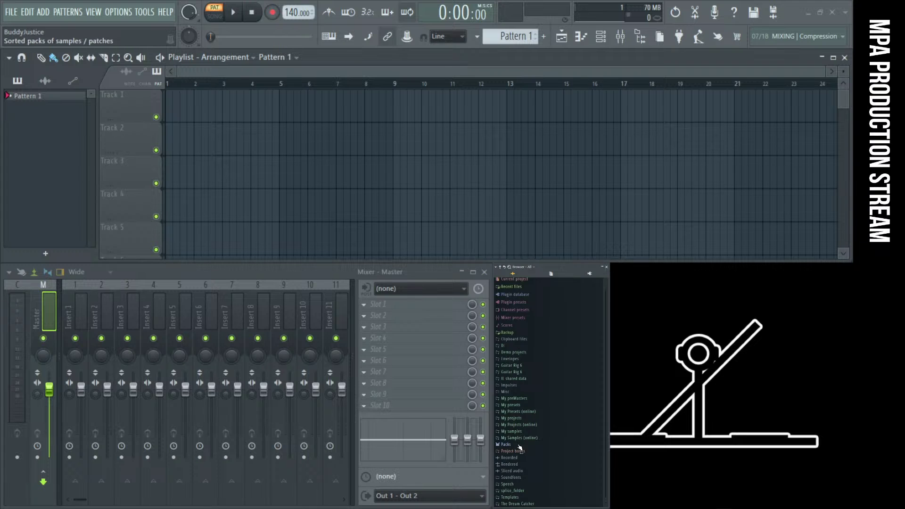
{"action": "left_click", "coordinate": [514, 419]}
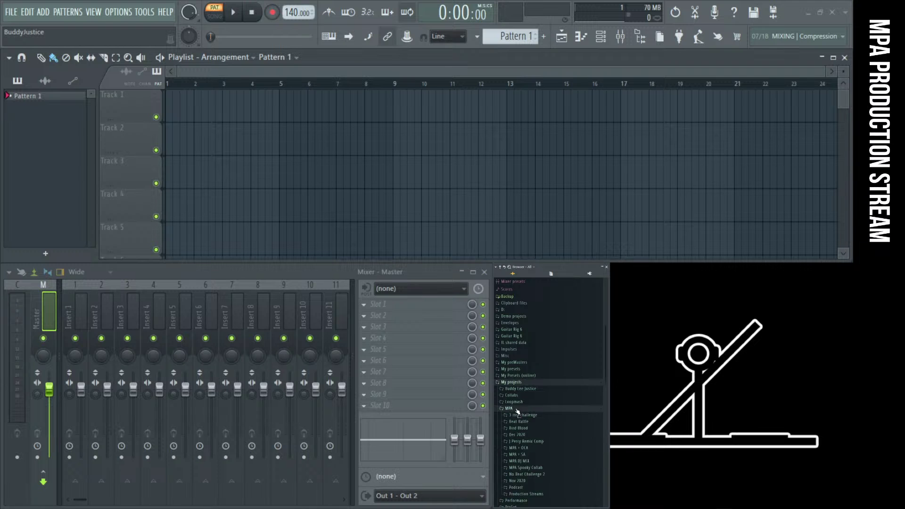
{"action": "scroll", "coordinate": [532, 426], "scroll_direction": "down", "scroll_amount": 2}
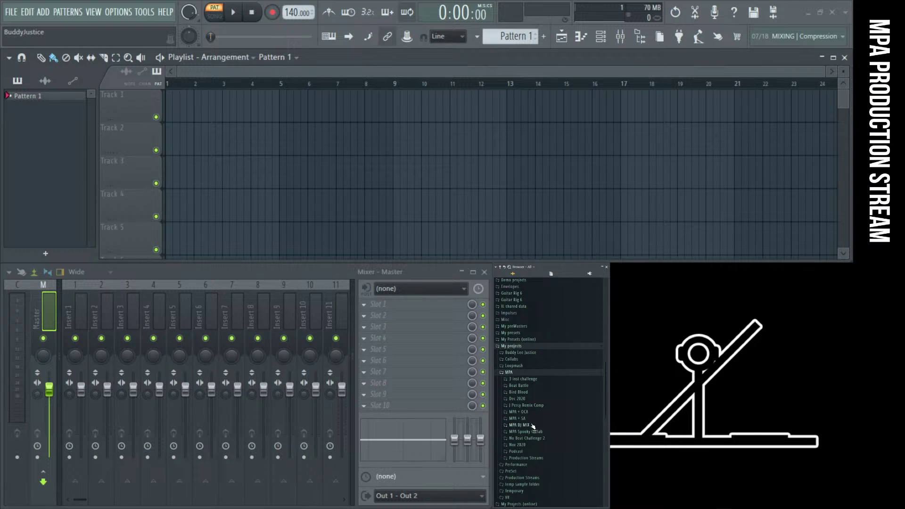
{"action": "left_click", "coordinate": [530, 457]}
{"action": "scroll", "coordinate": [533, 430], "scroll_direction": "down", "scroll_amount": 2}
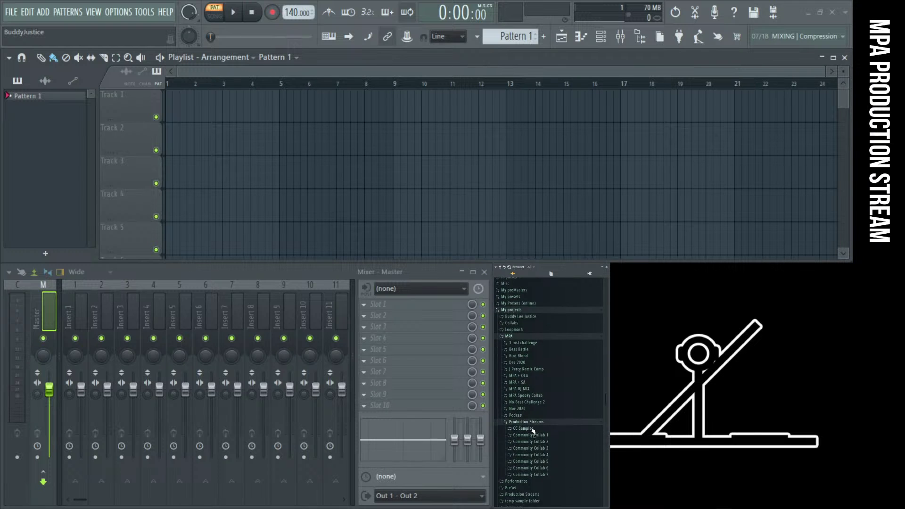
{"action": "left_click", "coordinate": [533, 430]}
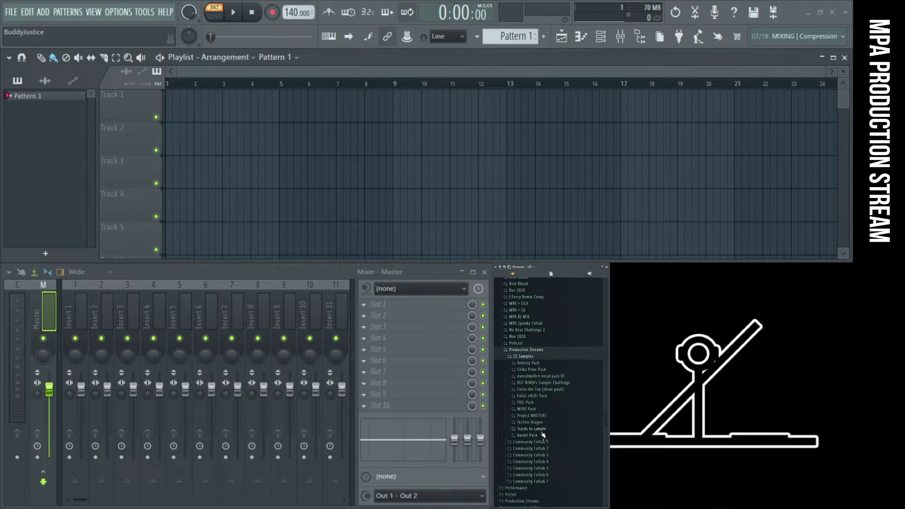
{"action": "left_click", "coordinate": [522, 357]}
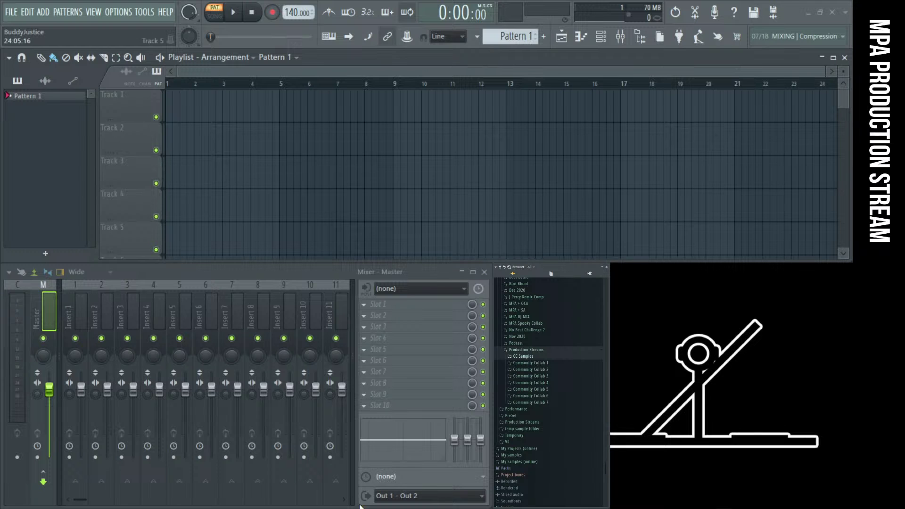
{"action": "key", "text": "super+e"}
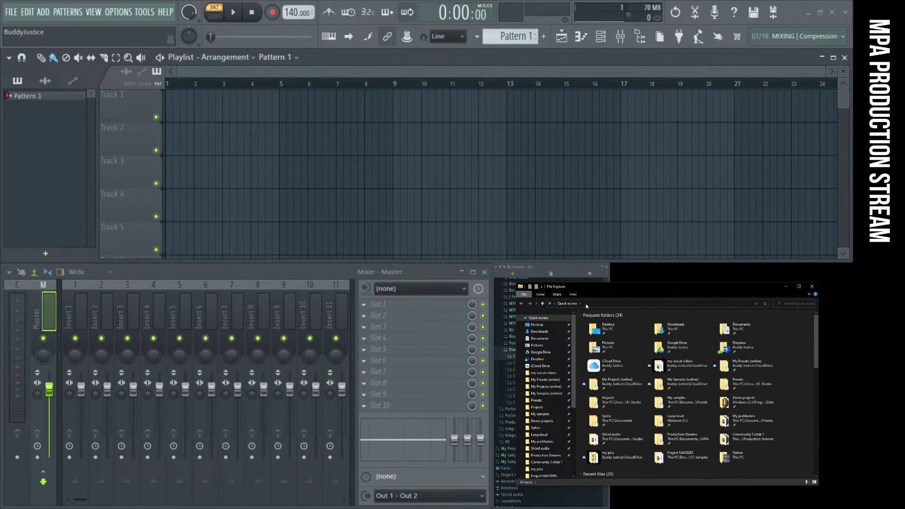
Enlarge Explorer and browse FL Studio Projects > Collabs > The Capital Drones > Project 1
{"action": "left_click_drag", "start_coordinate": [589, 287], "coordinate": [298, 74]}
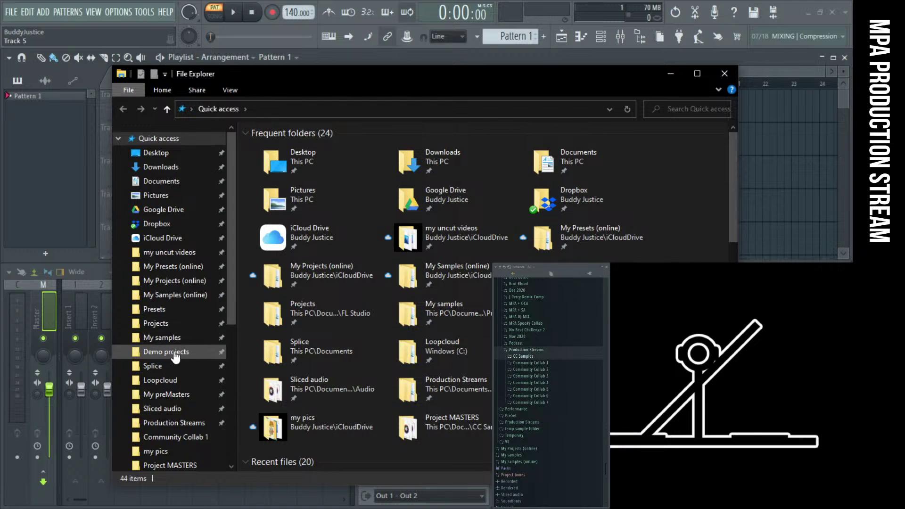
{"action": "left_click", "coordinate": [175, 338]}
{"action": "left_click", "coordinate": [175, 324]}
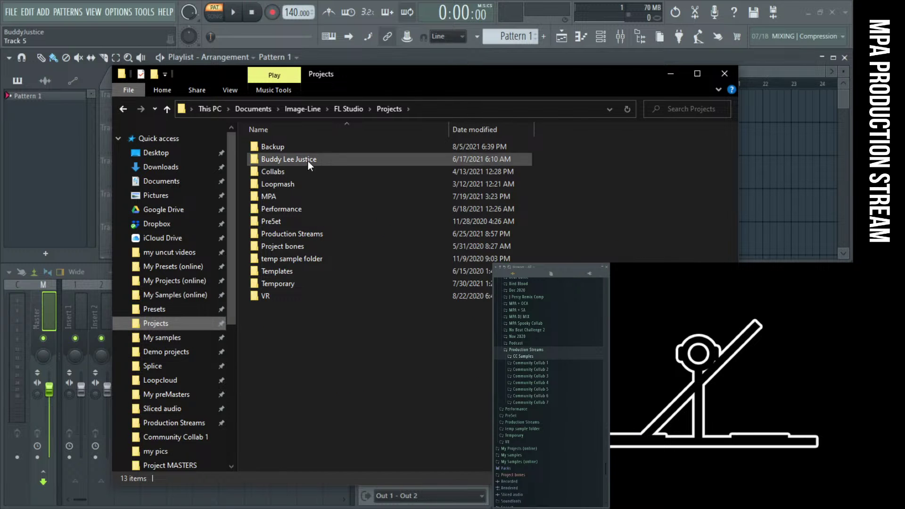
{"action": "double_click", "coordinate": [301, 170]}
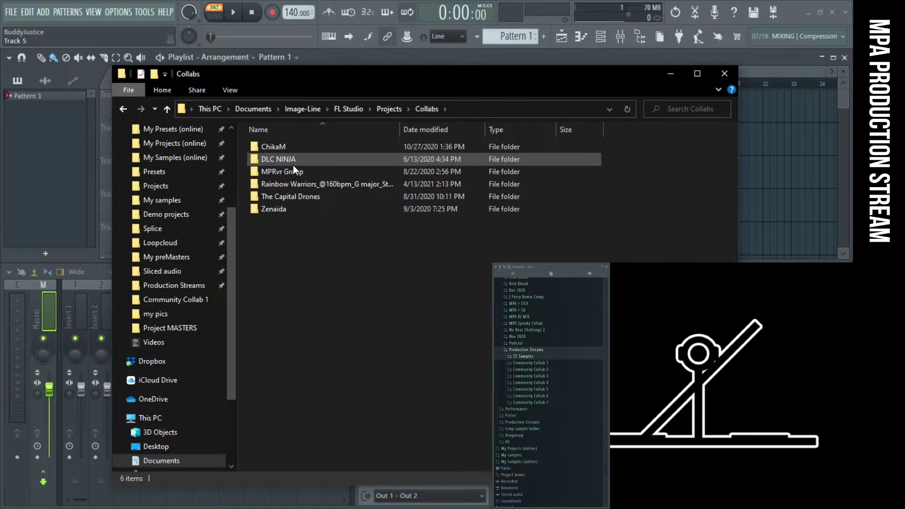
{"action": "double_click", "coordinate": [290, 198]}
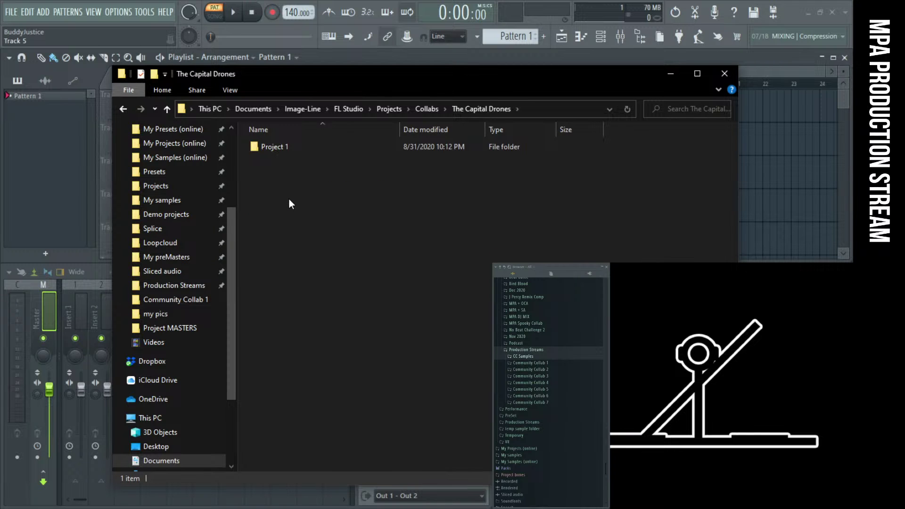
{"action": "double_click", "coordinate": [278, 147]}
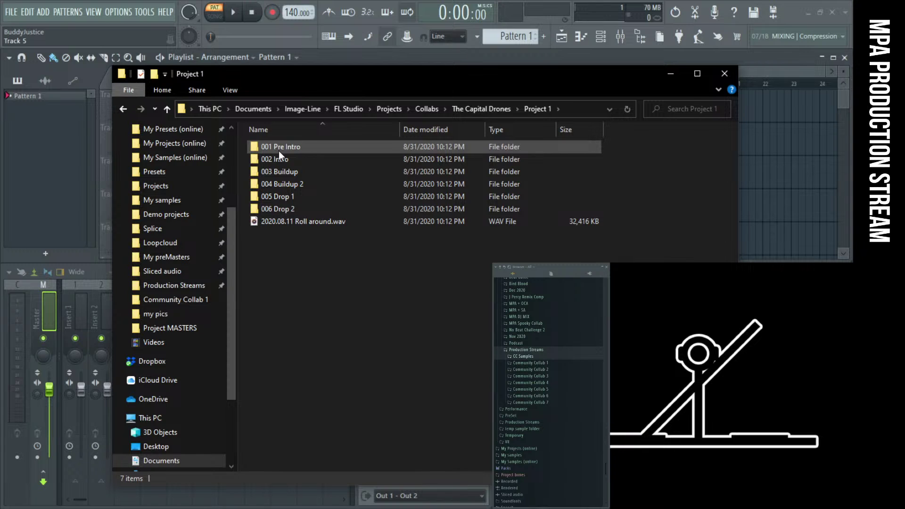
Go back up to Collabs and cut The Capital Drones folder
{"action": "left_click", "coordinate": [168, 109]}
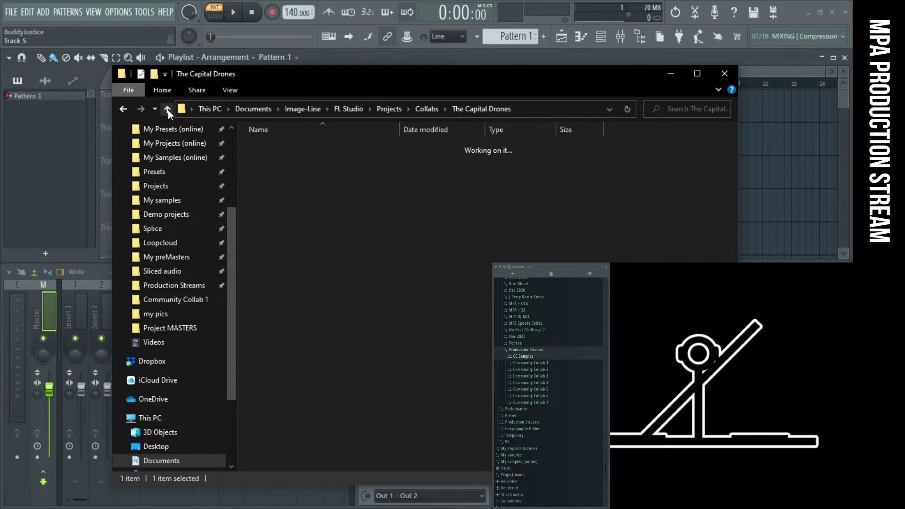
{"action": "left_click", "coordinate": [168, 110]}
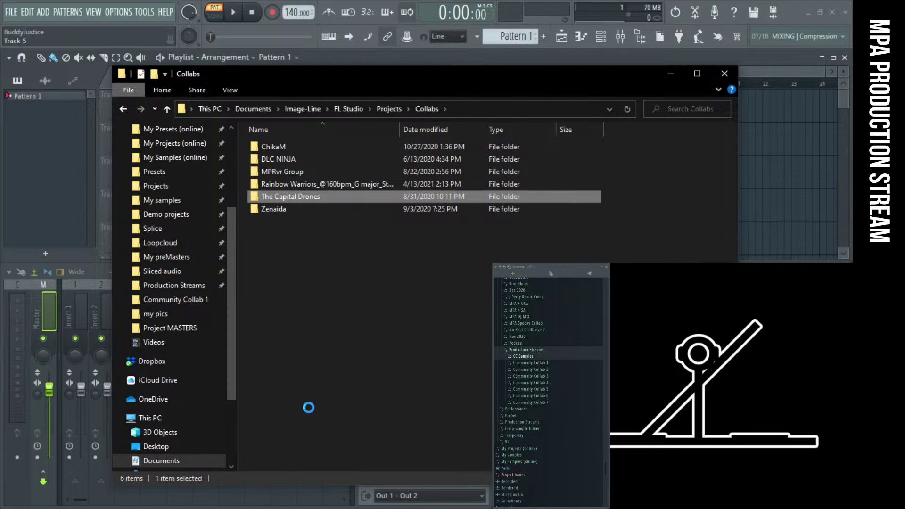
{"action": "key", "text": "shift+F10"}
{"action": "left_click", "coordinate": [296, 429]}
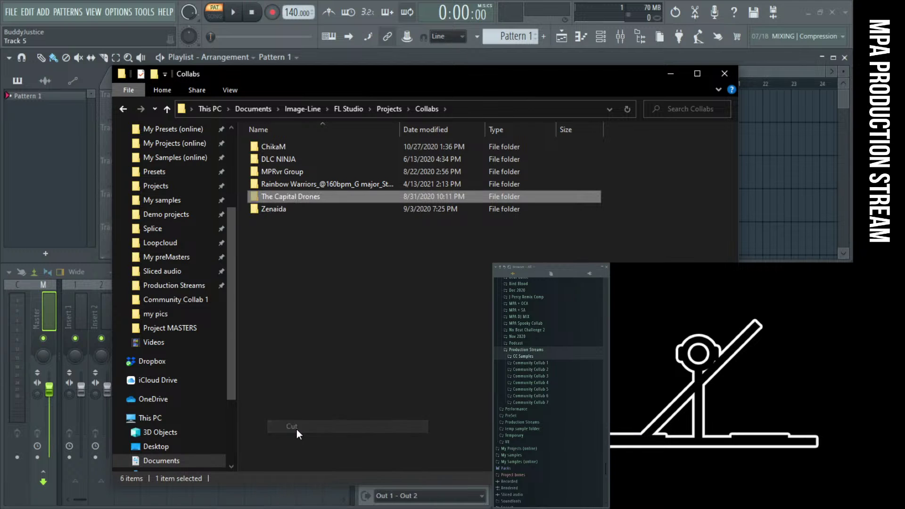
Paste The Capital Drones folder into Production Streams > CC Samples
{"action": "left_click", "coordinate": [178, 287]}
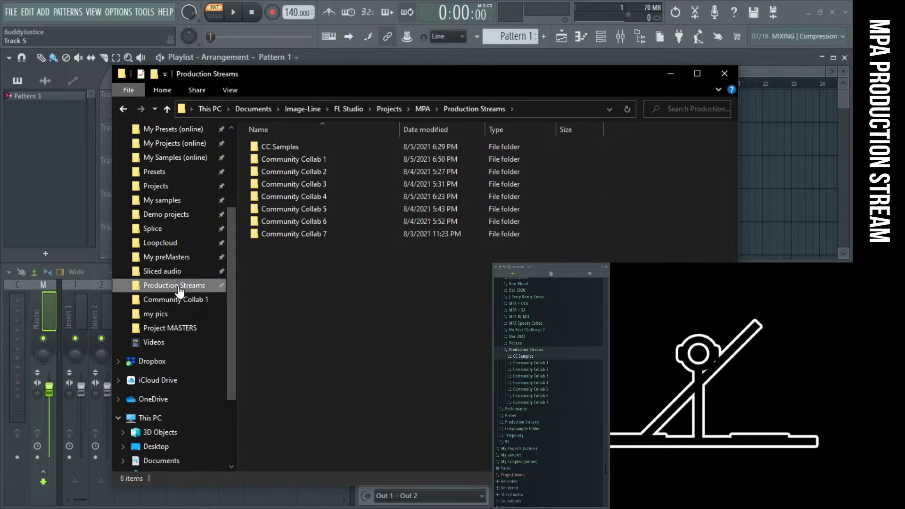
{"action": "double_click", "coordinate": [284, 146]}
{"action": "right_click", "coordinate": [290, 329]}
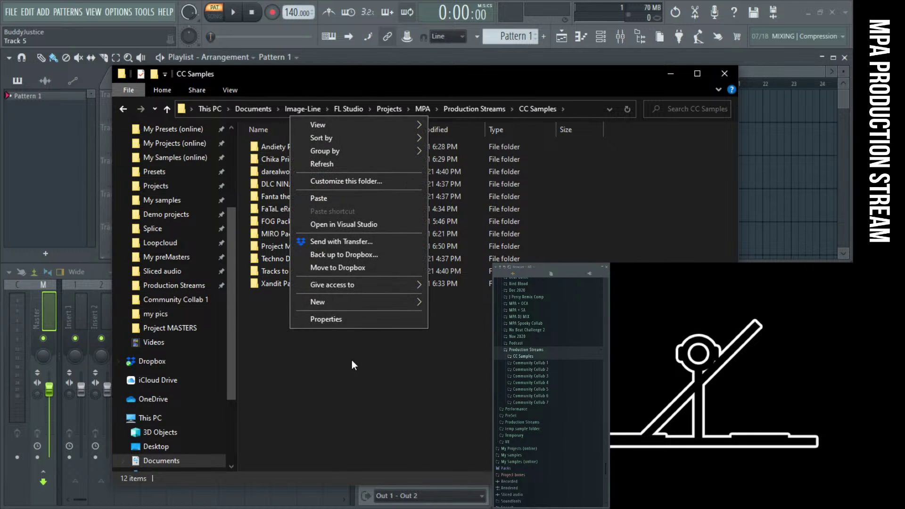
{"action": "left_click", "coordinate": [318, 195]}
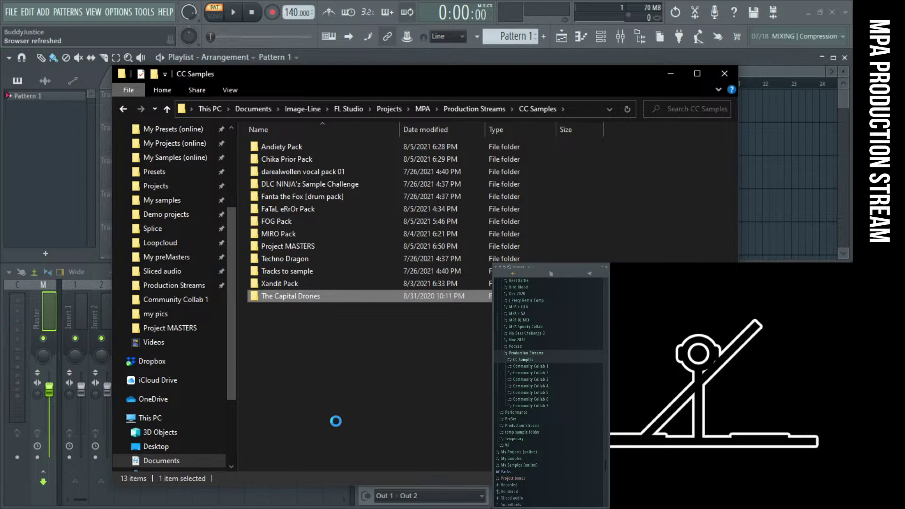
Rename the pasted folder to 'Mister Faux Pack' and open it
{"action": "right_click", "coordinate": [293, 297]}
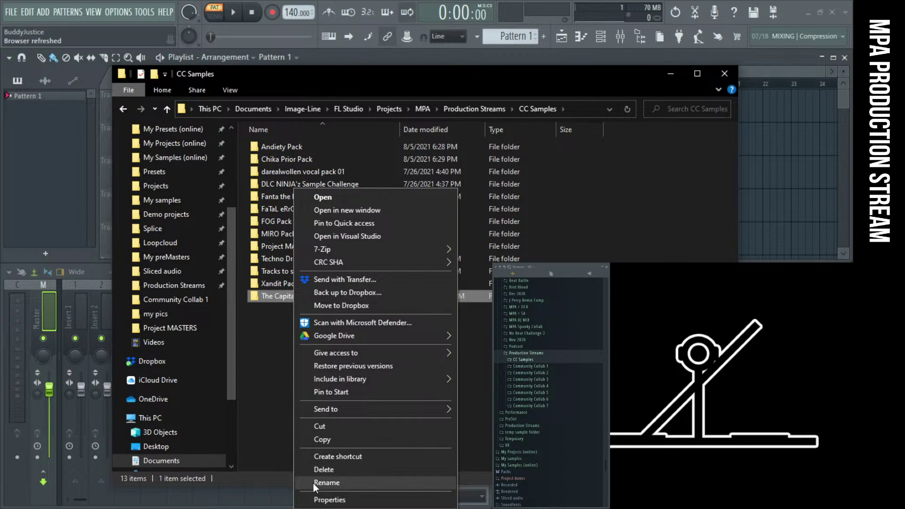
{"action": "left_click", "coordinate": [313, 483]}
{"action": "type", "text": "M"}
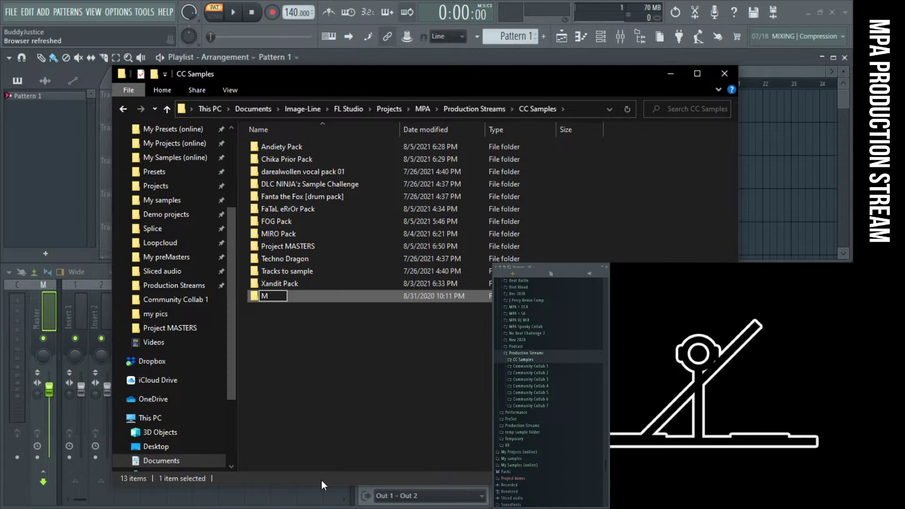
{"action": "type", "text": "ister Faux "}
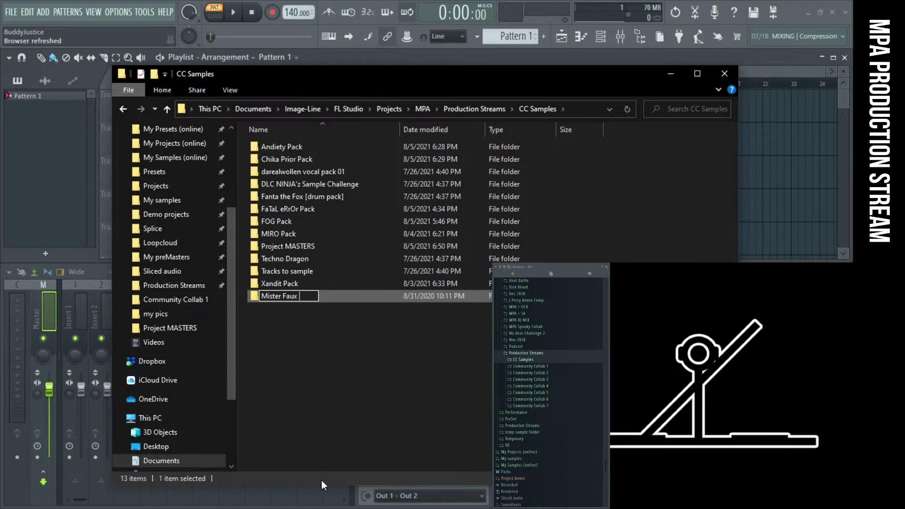
{"action": "type", "text": "Pack"}
{"action": "key", "text": "Return"}
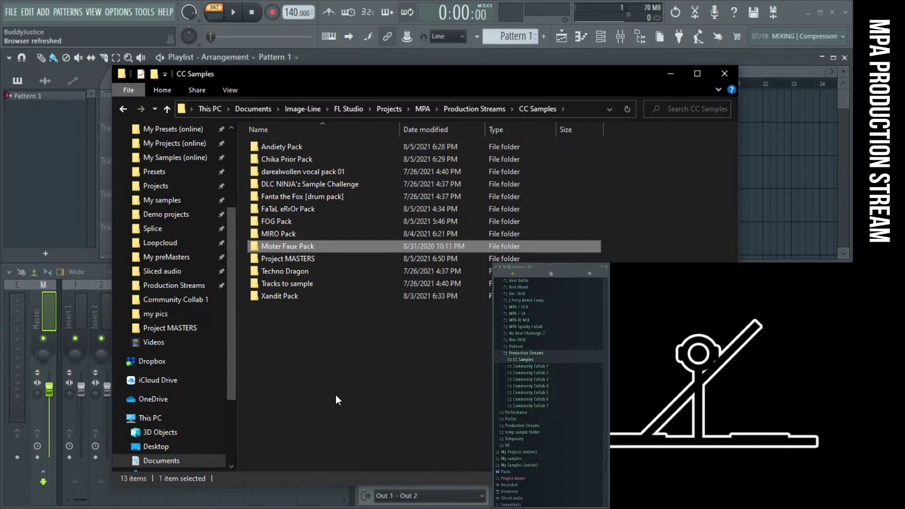
{"action": "left_click", "coordinate": [284, 335]}
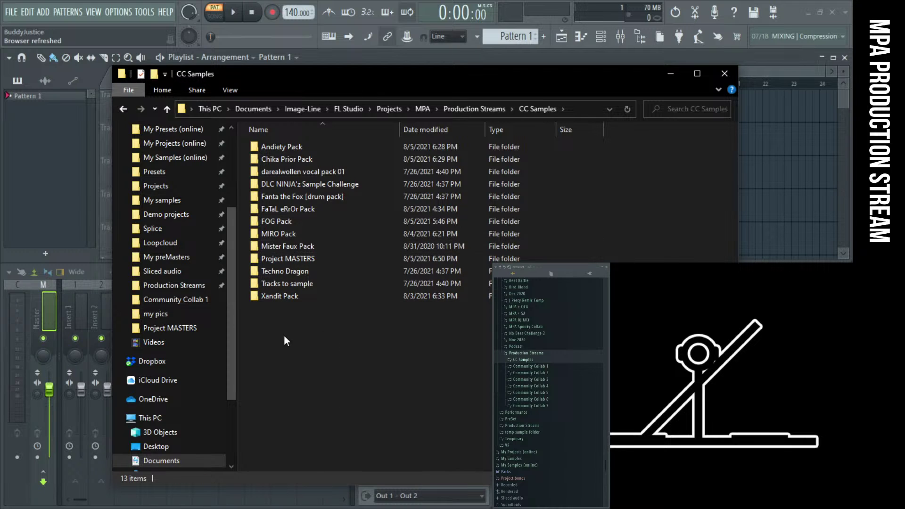
{"action": "double_click", "coordinate": [307, 245]}
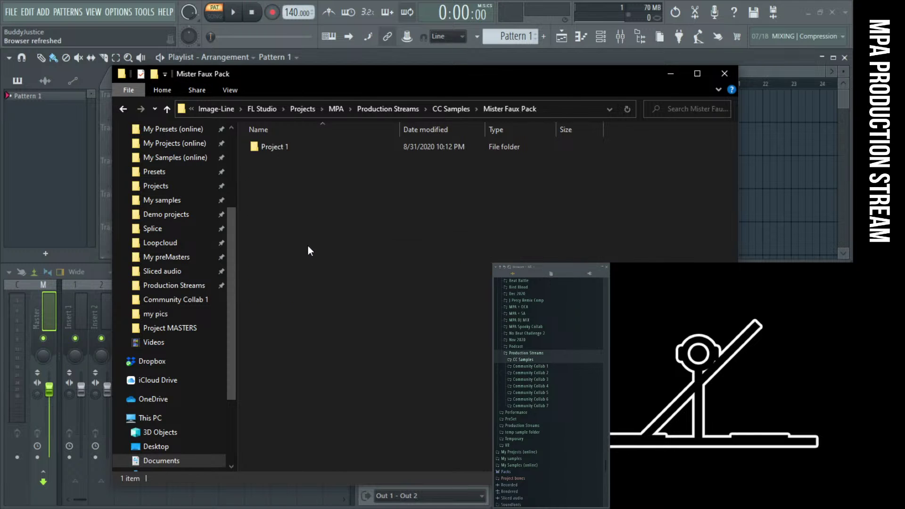
Open the Project 1 folder and move the stream chat window aside
{"action": "double_click", "coordinate": [262, 144]}
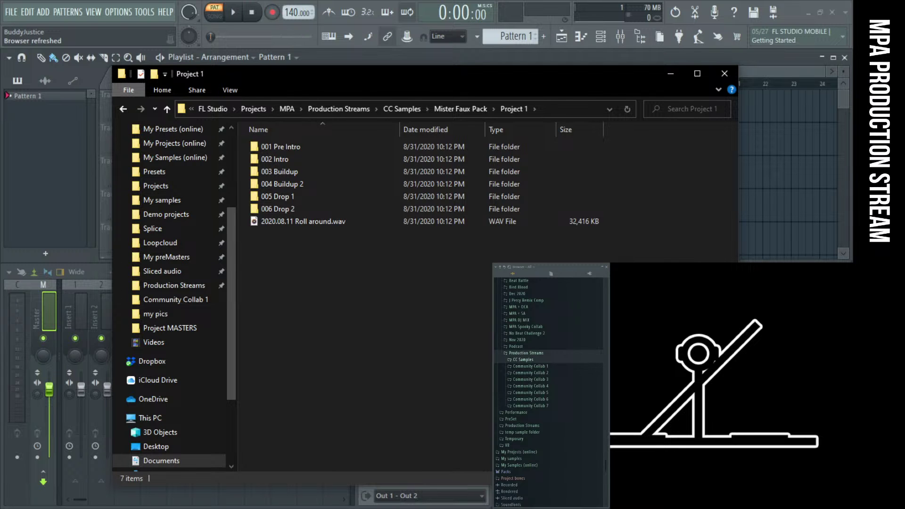
{"action": "left_click_drag", "start_coordinate": [830, 142], "coordinate": [131, 111]}
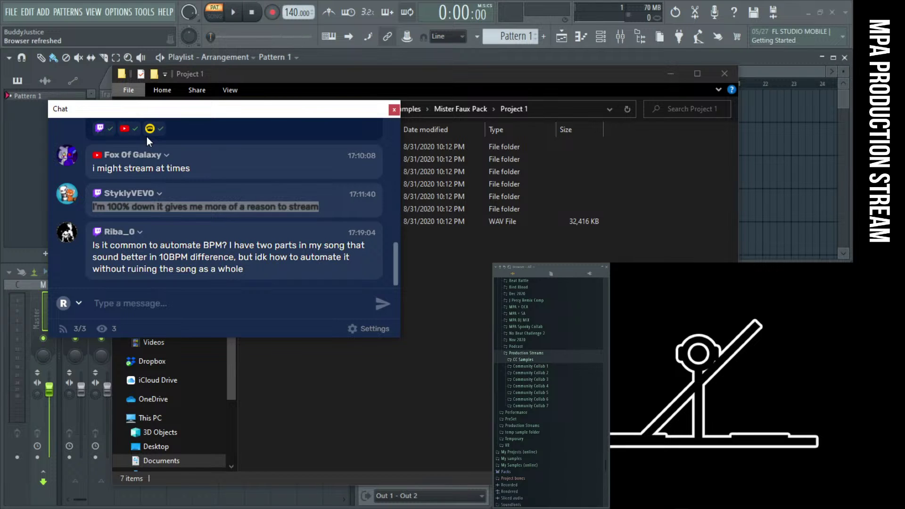
Move Explorer to the bottom right and drag the chat window down so the playlist shows
{"action": "left_click_drag", "start_coordinate": [233, 72], "coordinate": [622, 292]}
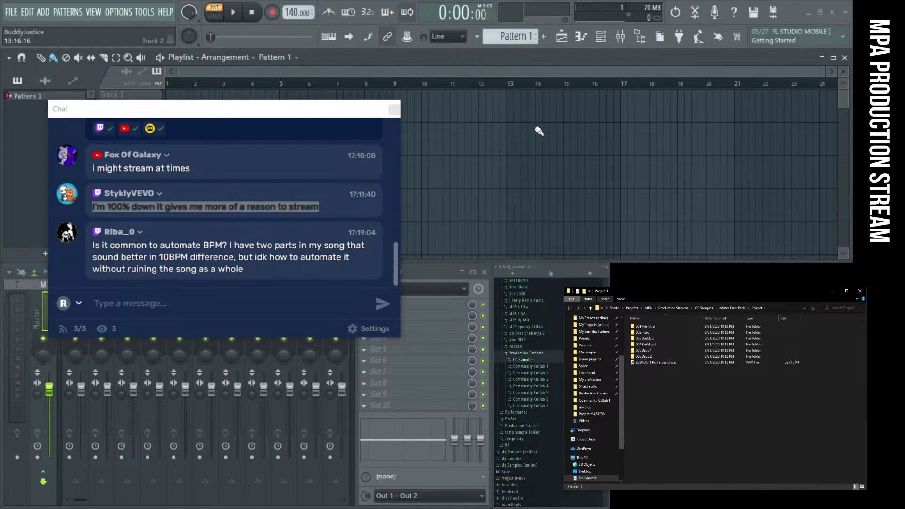
{"action": "left_click_drag", "start_coordinate": [107, 109], "coordinate": [92, 63]}
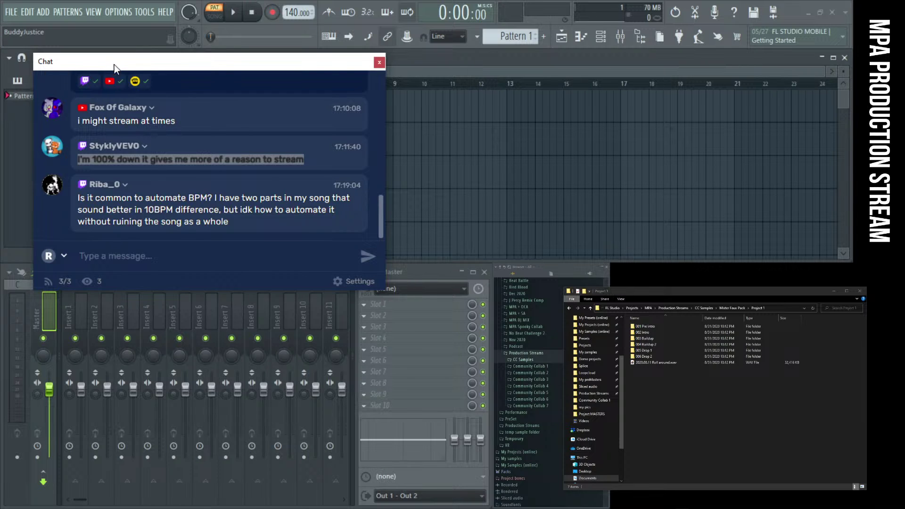
{"action": "left_click_drag", "start_coordinate": [114, 64], "coordinate": [95, 62]}
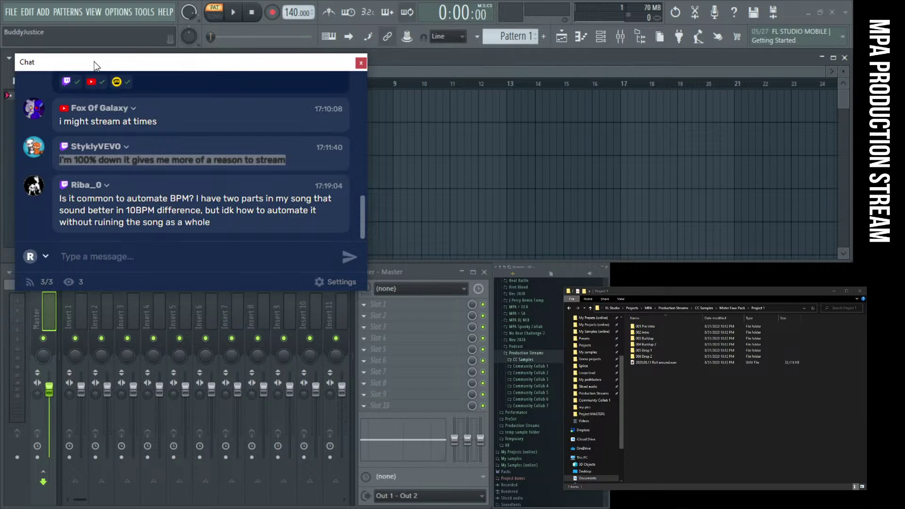
{"action": "left_click_drag", "start_coordinate": [94, 62], "coordinate": [904, 283]}
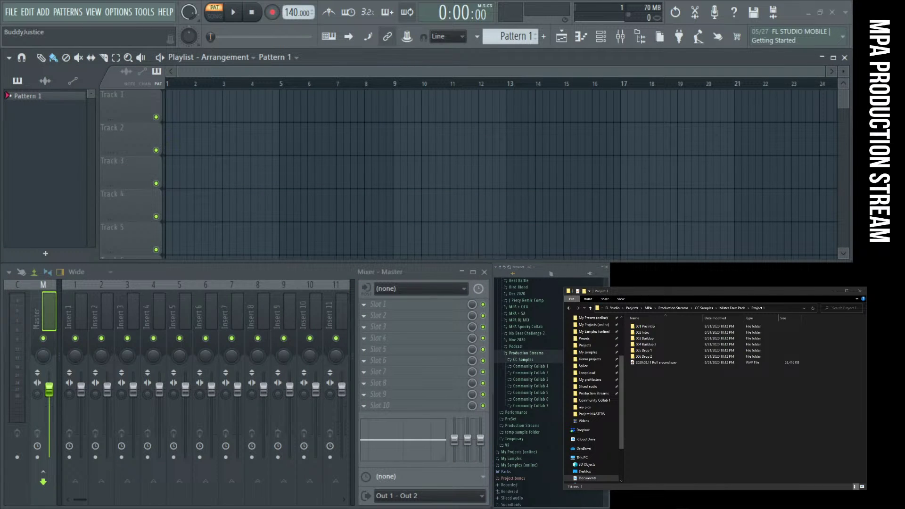
Lower the project tempo to 125 BPM, move the chat window away, and open 001 Pre Intro
{"action": "mouse_move", "coordinate": [676, 295]}
{"action": "left_mouse_down"}
{"action": "mouse_move", "coordinate": [694, 293]}
{"action": "mouse_move", "coordinate": [677, 297]}
{"action": "left_mouse_up"}
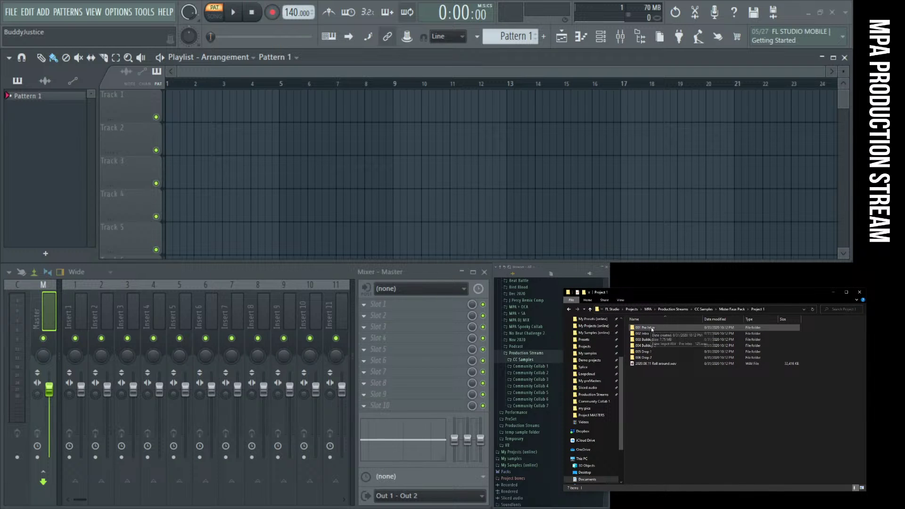
{"action": "left_click_drag", "start_coordinate": [296, 13], "coordinate": [296, 27]}
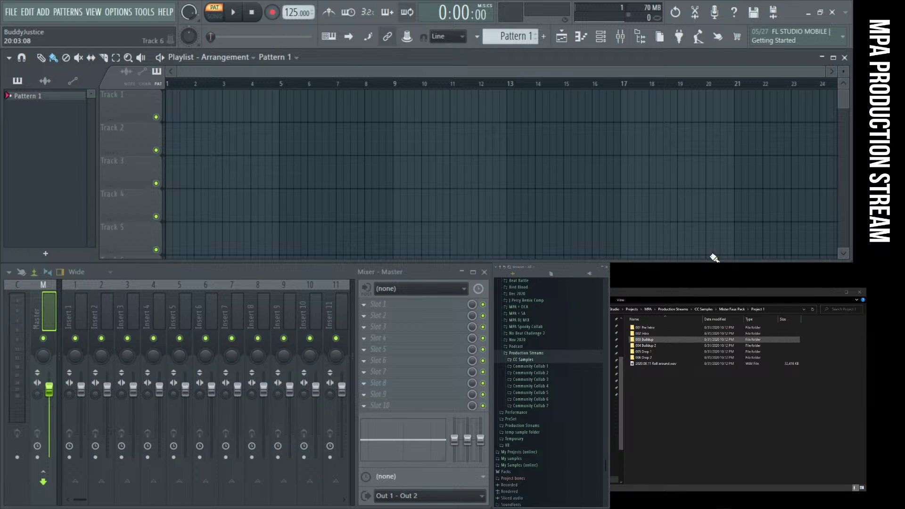
{"action": "left_click_drag", "start_coordinate": [711, 257], "coordinate": [388, 135]}
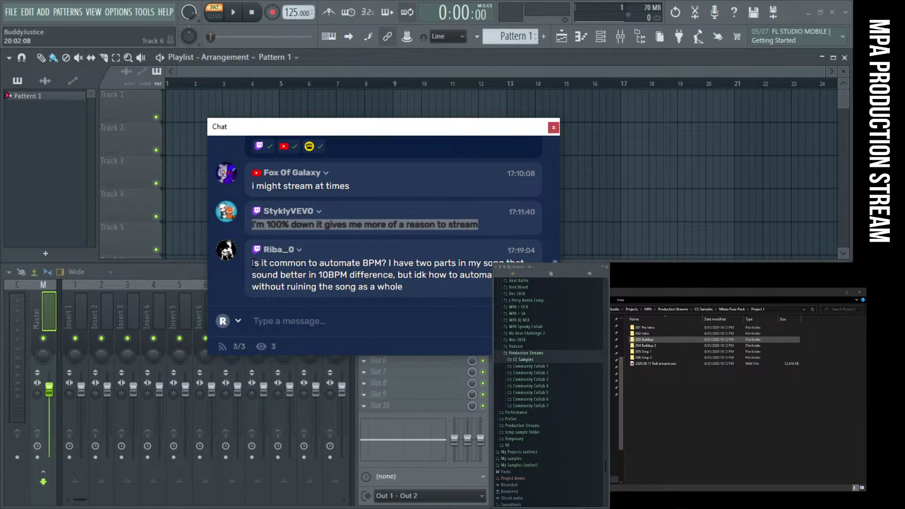
{"action": "left_click_drag", "start_coordinate": [251, 263], "coordinate": [325, 264]}
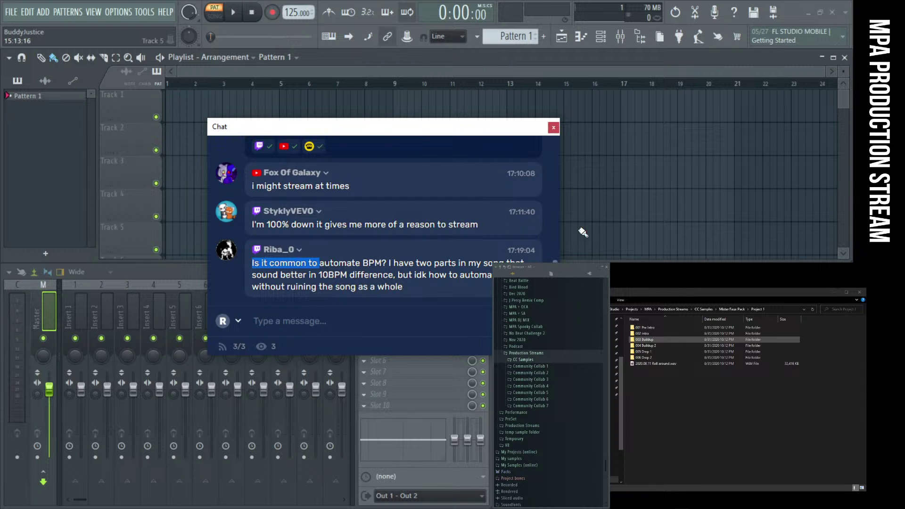
{"action": "left_click_drag", "start_coordinate": [386, 130], "coordinate": [698, 307]}
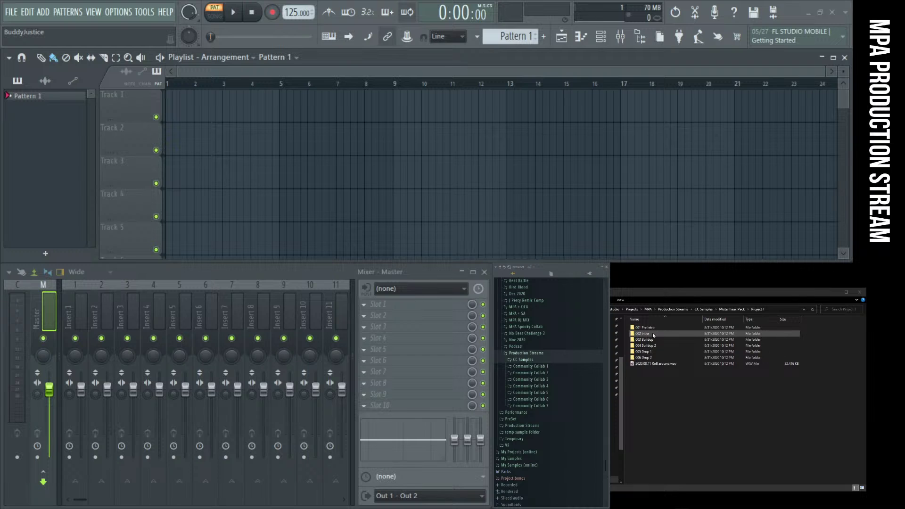
{"action": "double_click", "coordinate": [653, 328]}
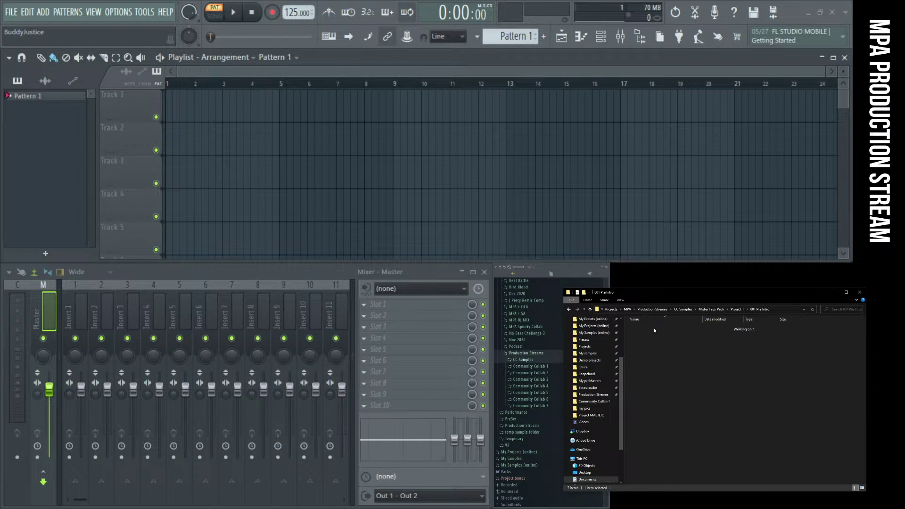
Drag the four Pre Intro sweep WAVs onto Tracks 1–4 and move them to start at bar 1
{"action": "left_click_drag", "start_coordinate": [662, 361], "coordinate": [302, 127]}
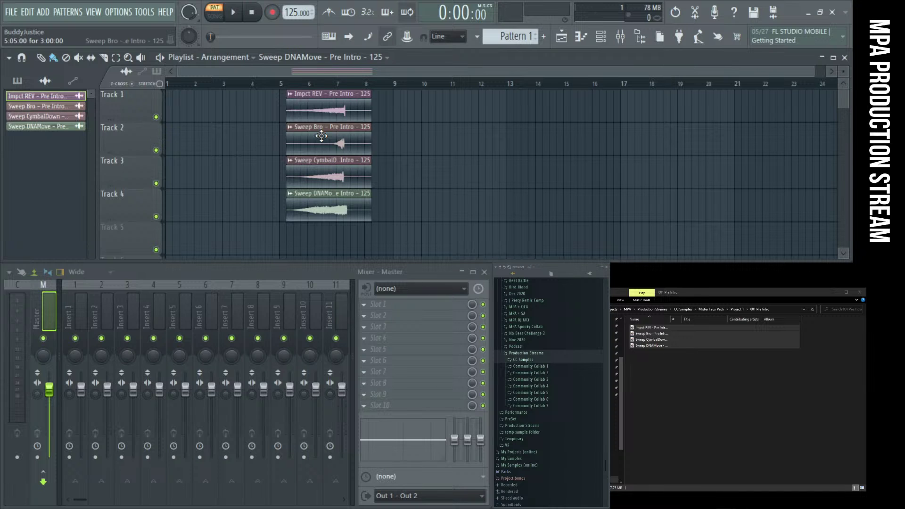
{"action": "left_click_drag", "start_coordinate": [326, 240], "coordinate": [142, 94]}
{"action": "left_click", "coordinate": [377, 146], "text": "ctrl"}
{"action": "scroll", "coordinate": [187, 141], "scroll_direction": "up", "scroll_amount": 6}
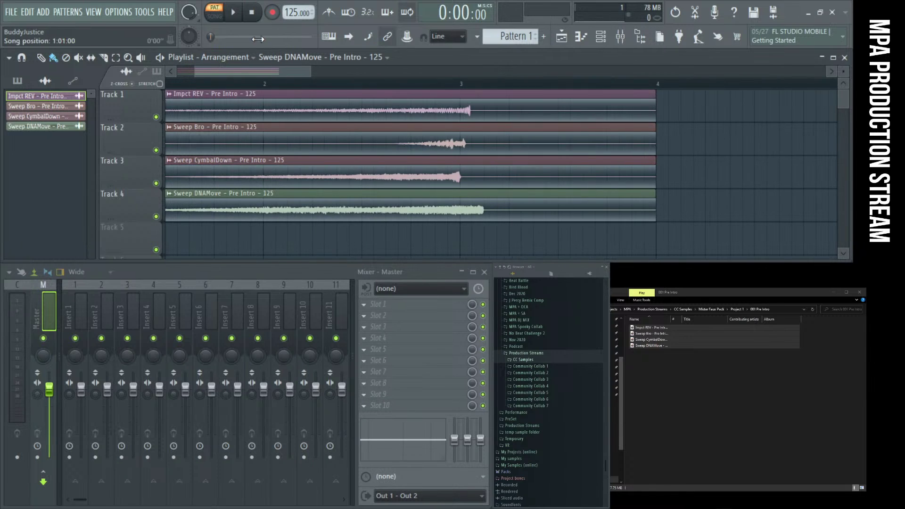
{"action": "left_click", "coordinate": [168, 161]}
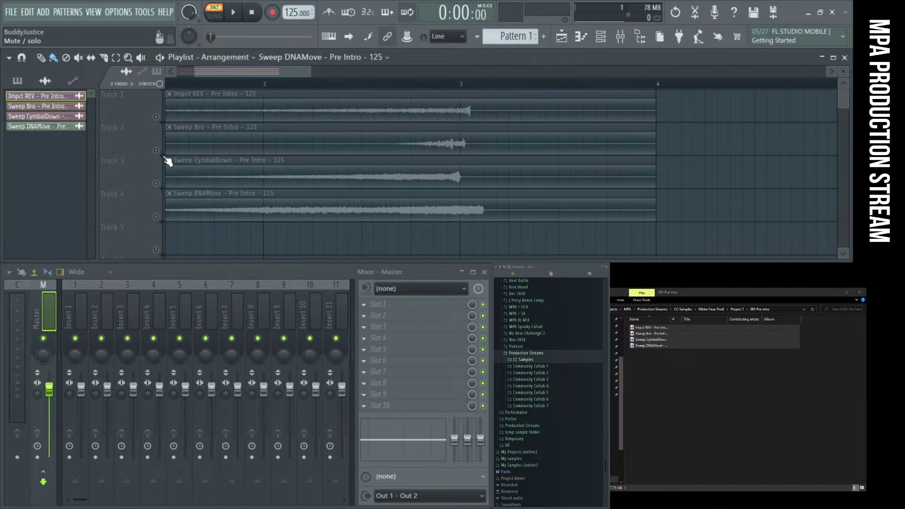
{"action": "left_click", "coordinate": [169, 193]}
{"action": "scroll", "coordinate": [454, 162], "scroll_direction": "down", "scroll_amount": 2}
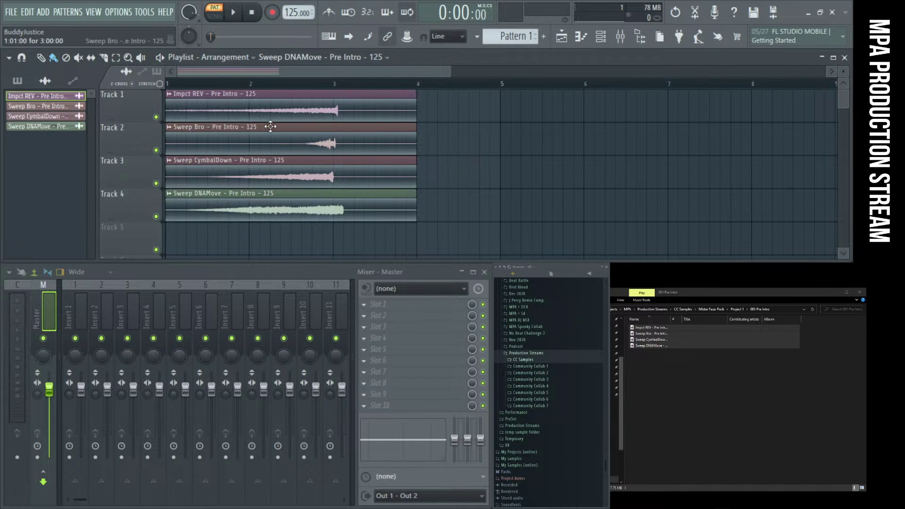
{"action": "left_click_drag", "start_coordinate": [165, 89], "coordinate": [439, 256]}
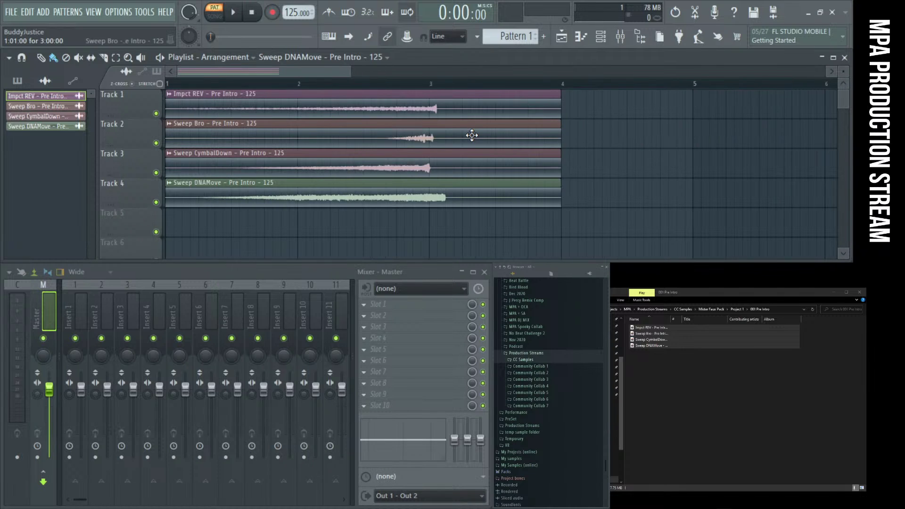
Drag Impct REV, Sweep Bro, Sweep CymbalDown and Sweep DNAMove so each tail ends on bar 5
{"action": "scroll", "coordinate": [490, 183], "scroll_direction": "down", "scroll_amount": 2}
{"action": "left_click_drag", "start_coordinate": [490, 202], "coordinate": [415, 92]}
{"action": "scroll", "coordinate": [687, 141], "scroll_direction": "up", "scroll_amount": 4}
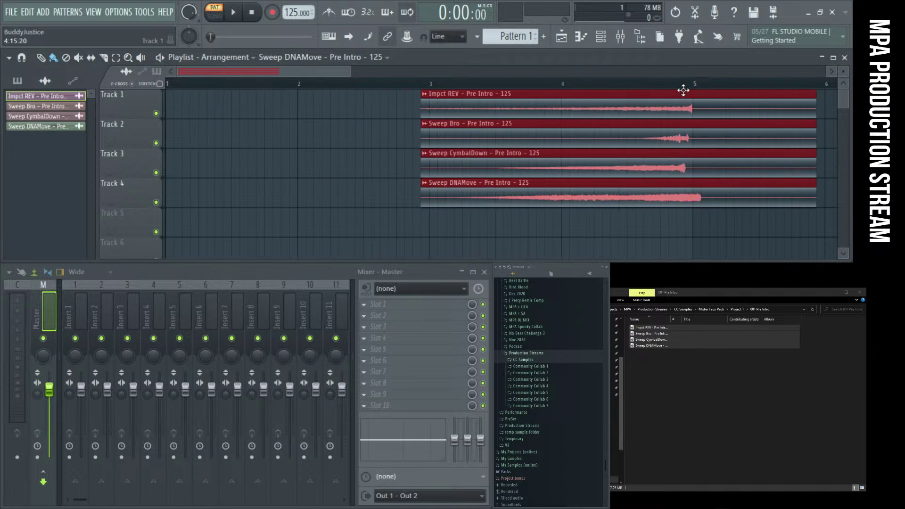
{"action": "scroll", "coordinate": [719, 146], "scroll_direction": "up", "scroll_amount": 4}
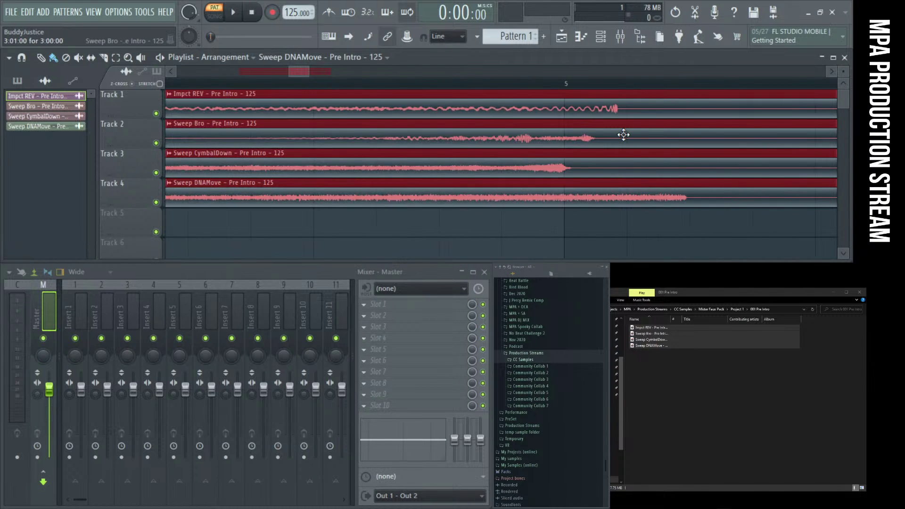
{"action": "left_click", "coordinate": [576, 218]}
{"action": "scroll", "coordinate": [586, 105], "scroll_direction": "up", "scroll_amount": 3}
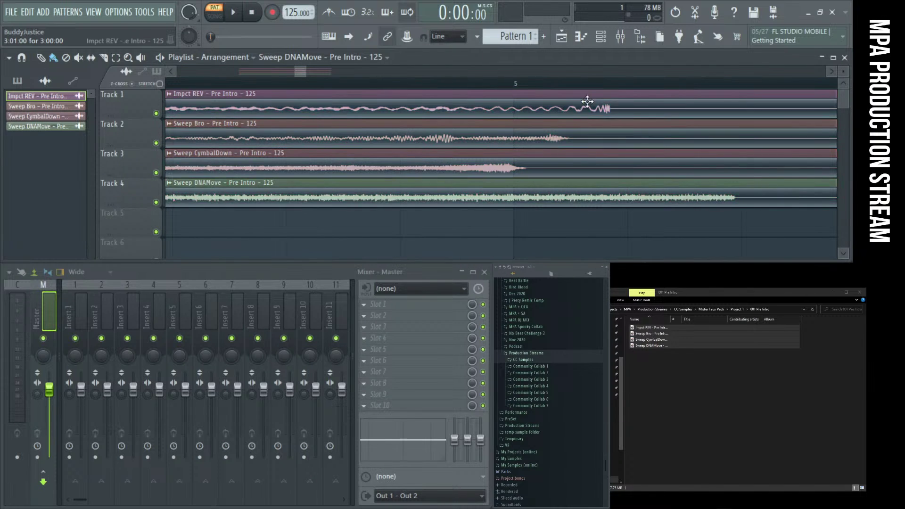
{"action": "left_click_drag", "start_coordinate": [515, 98], "coordinate": [494, 95]}
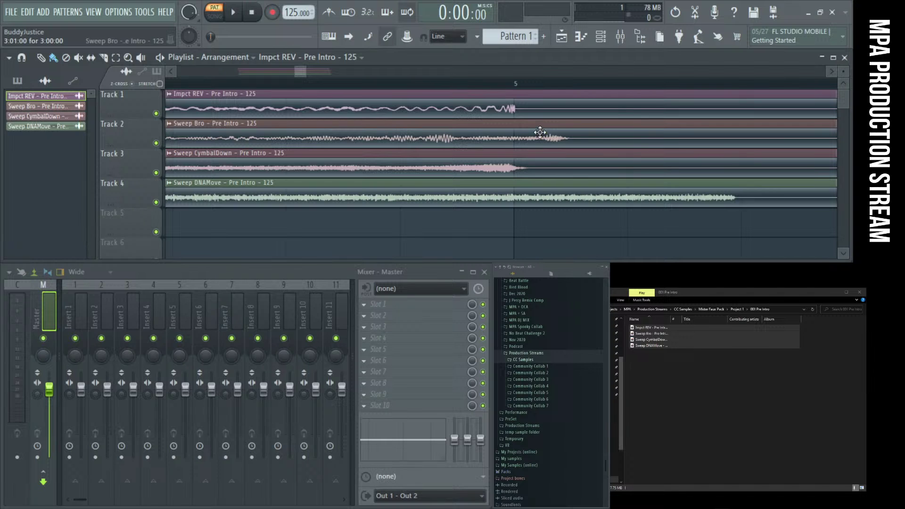
{"action": "left_click_drag", "start_coordinate": [539, 134], "coordinate": [483, 133]}
{"action": "left_click_drag", "start_coordinate": [513, 177], "coordinate": [551, 137]}
{"action": "left_click_drag", "start_coordinate": [542, 195], "coordinate": [331, 193]}
Fine-tune Sweep DNAMove's tail to bar 5, then shift all four clips left together
{"action": "scroll", "coordinate": [401, 193], "scroll_direction": "down", "scroll_amount": 4}
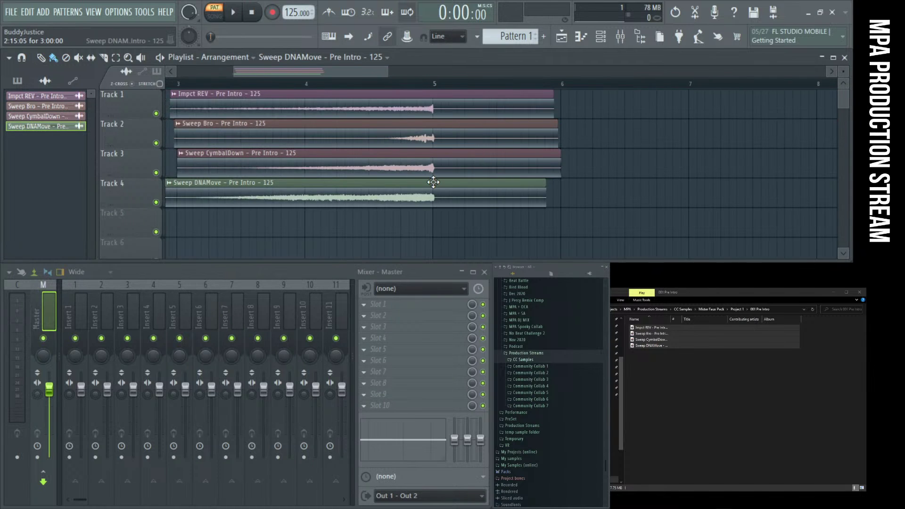
{"action": "scroll", "coordinate": [372, 199], "scroll_direction": "up", "scroll_amount": 5}
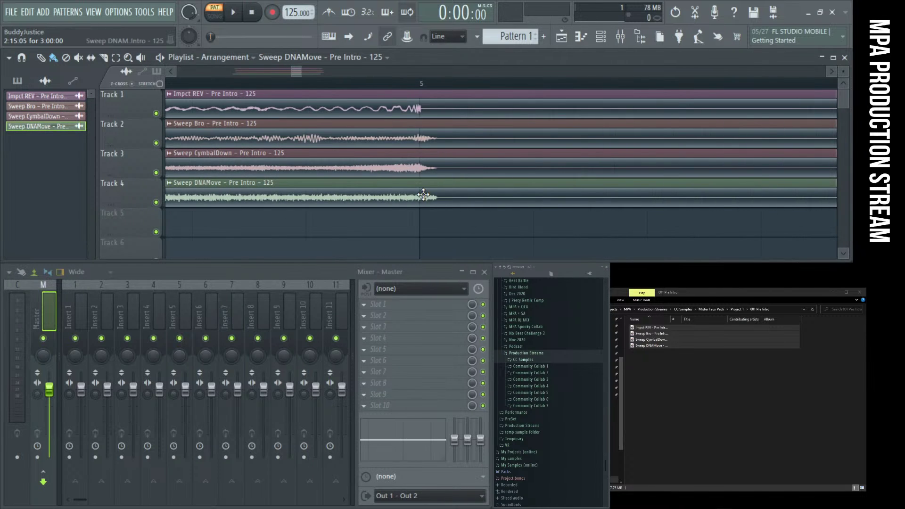
{"action": "left_click_drag", "start_coordinate": [449, 200], "coordinate": [470, 191]}
{"action": "scroll", "coordinate": [396, 198], "scroll_direction": "up", "scroll_amount": 1}
{"action": "scroll", "coordinate": [469, 194], "scroll_direction": "down", "scroll_amount": 2}
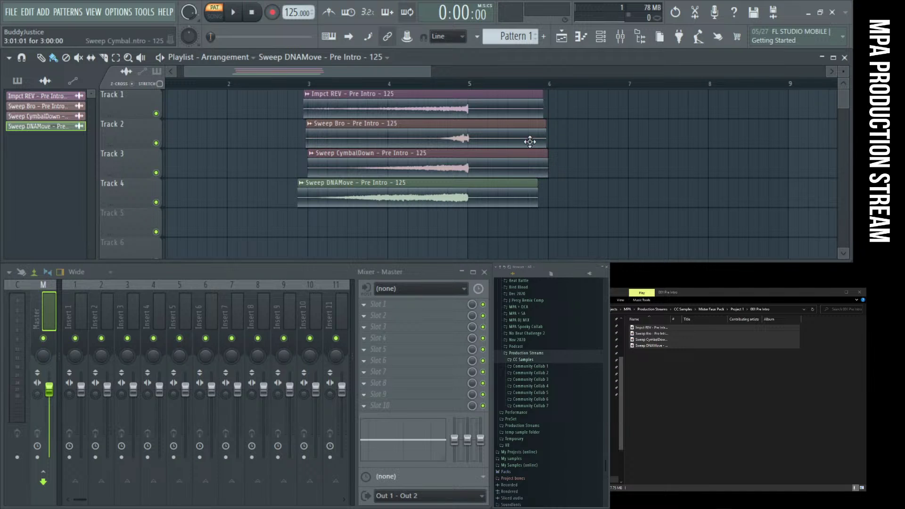
{"action": "mouse_move", "coordinate": [505, 208]}
{"action": "left_mouse_down"}
{"action": "mouse_move", "coordinate": [378, 128]}
{"action": "mouse_move", "coordinate": [337, 89]}
{"action": "left_mouse_up"}
{"action": "mouse_move", "coordinate": [429, 105]}
{"action": "left_mouse_down"}
{"action": "mouse_move", "coordinate": [292, 108]}
{"action": "mouse_move", "coordinate": [357, 115]}
{"action": "left_mouse_up"}
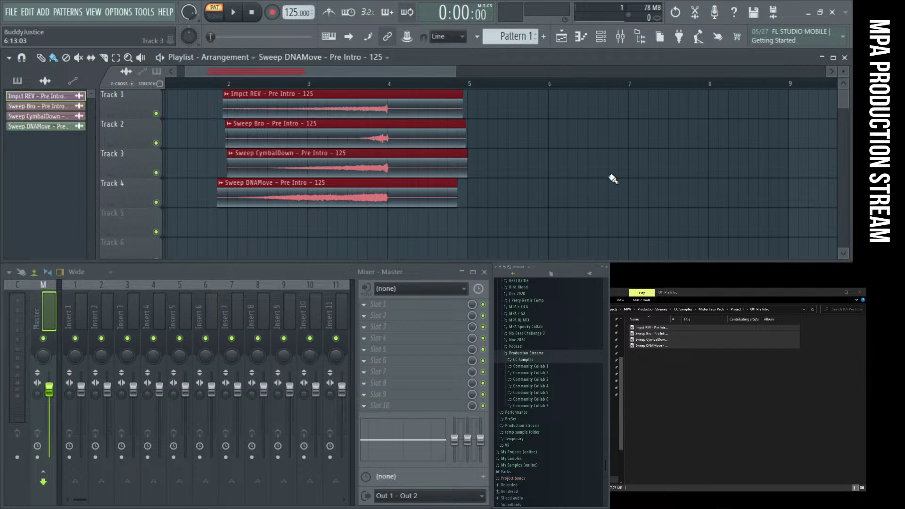
{"action": "left_click", "coordinate": [612, 177]}
Preview the arrangement, then detach the slot 8 Fruity Limiter window, move it lower right and enlarge it
{"action": "key", "text": "space"}
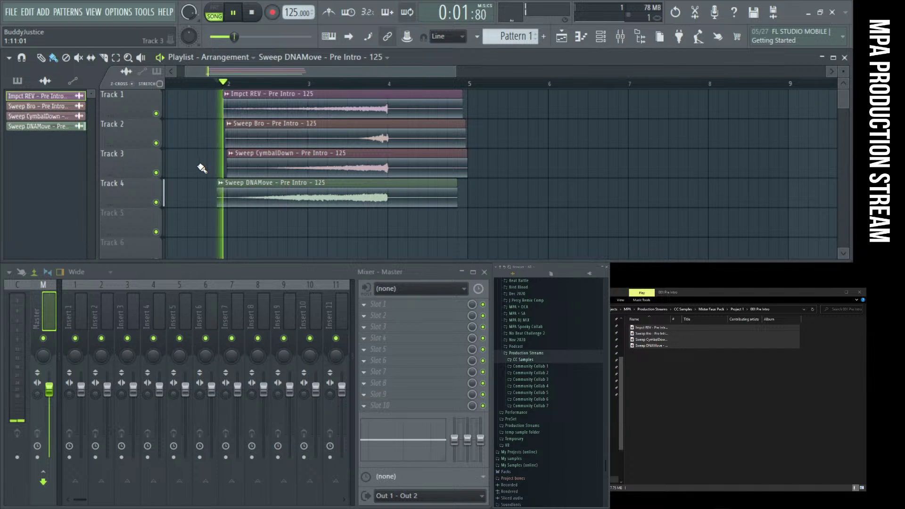
{"action": "key", "text": "space"}
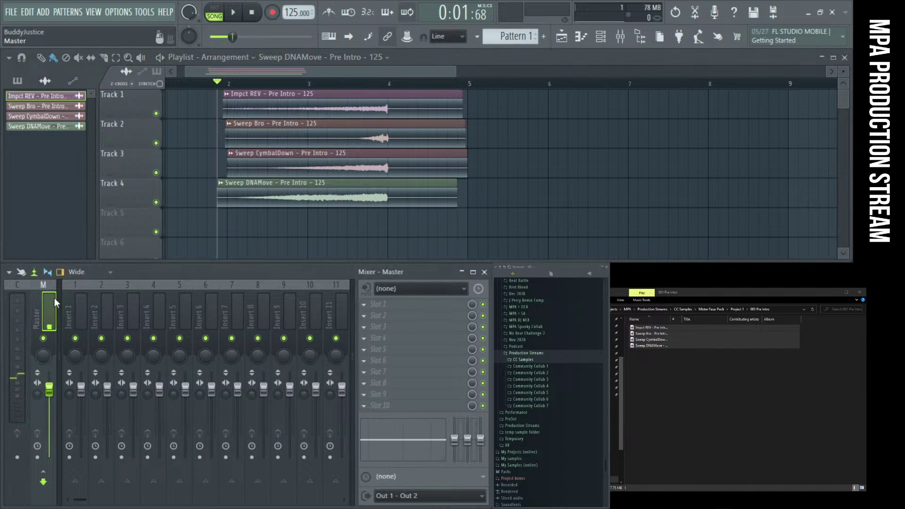
{"action": "left_click", "coordinate": [378, 383]}
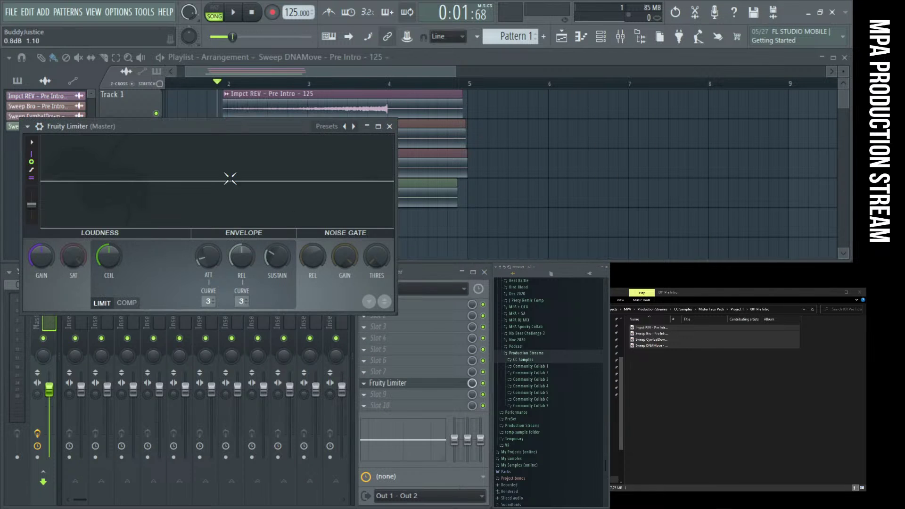
{"action": "left_click", "coordinate": [27, 127]}
{"action": "left_click", "coordinate": [83, 373]}
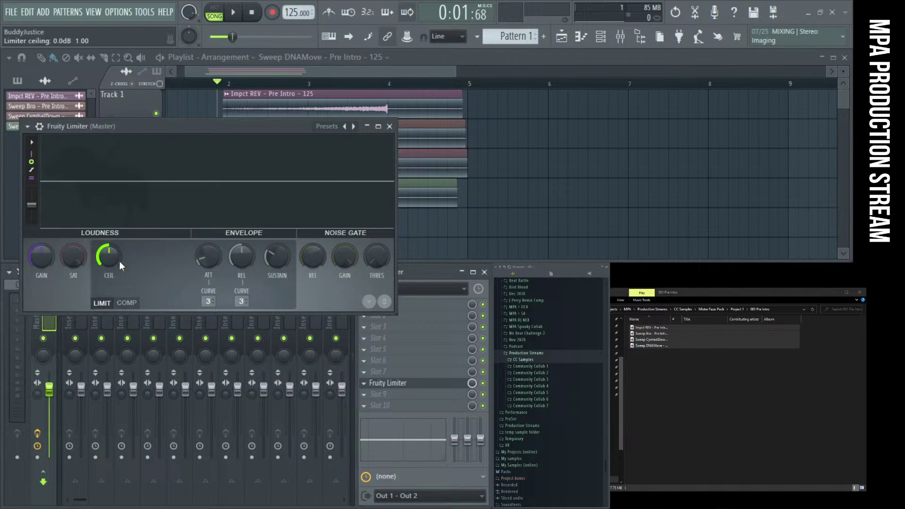
{"action": "left_click_drag", "start_coordinate": [96, 136], "coordinate": [709, 286]}
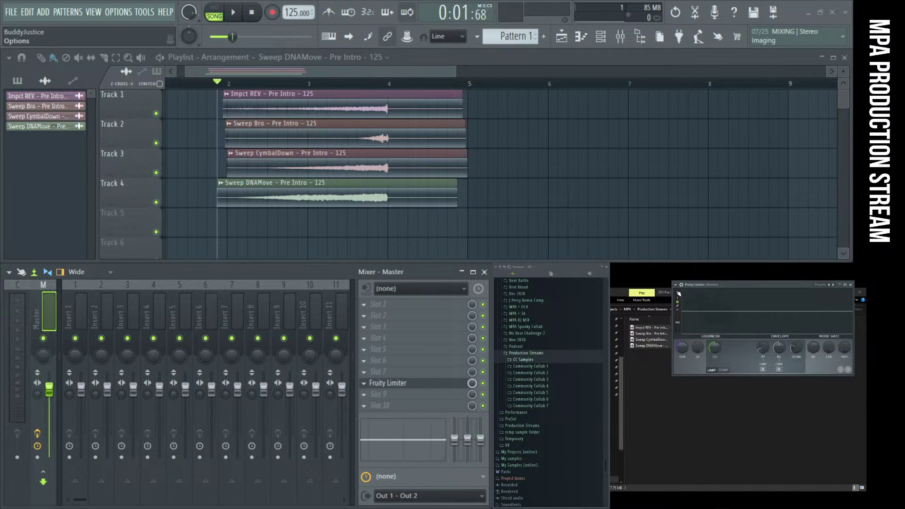
{"action": "left_click_drag", "start_coordinate": [728, 288], "coordinate": [777, 272]}
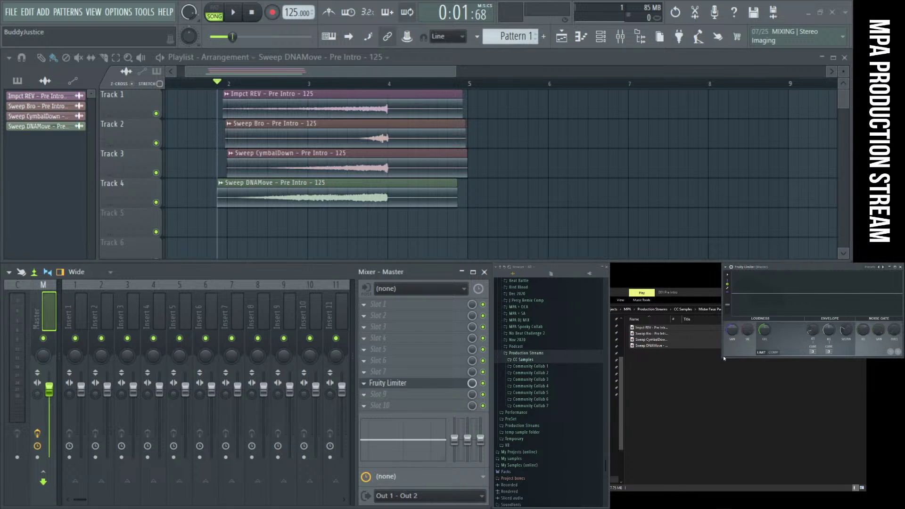
{"action": "left_click_drag", "start_coordinate": [724, 358], "coordinate": [667, 380]}
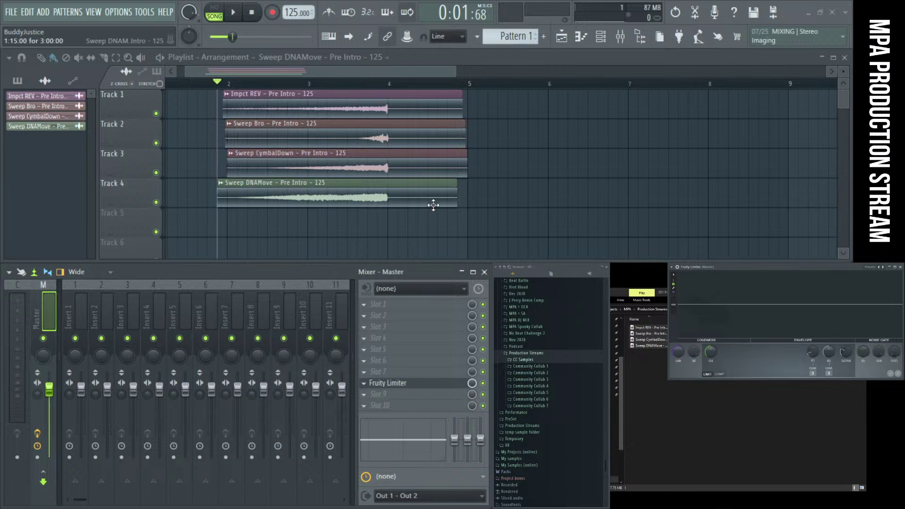
Solo Track 1's Impct REV, play it, and raise the limiter Gain to 6.1 dB
{"action": "right_click", "coordinate": [156, 114]}
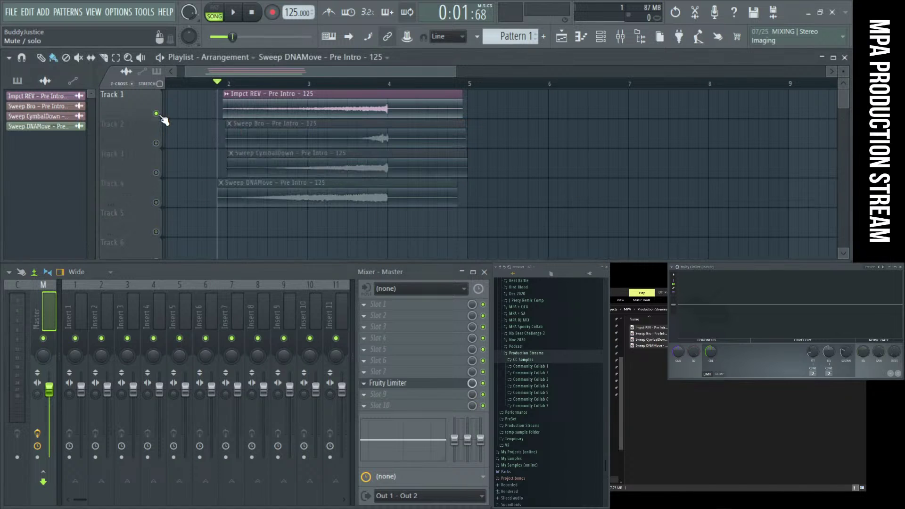
{"action": "key", "text": "space"}
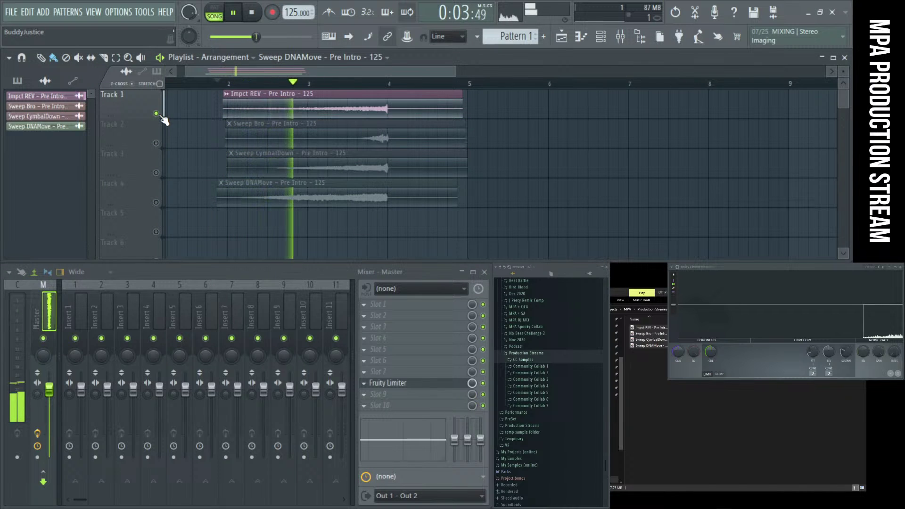
{"action": "key", "text": "space"}
{"action": "left_click_drag", "start_coordinate": [678, 351], "coordinate": [678, 347]}
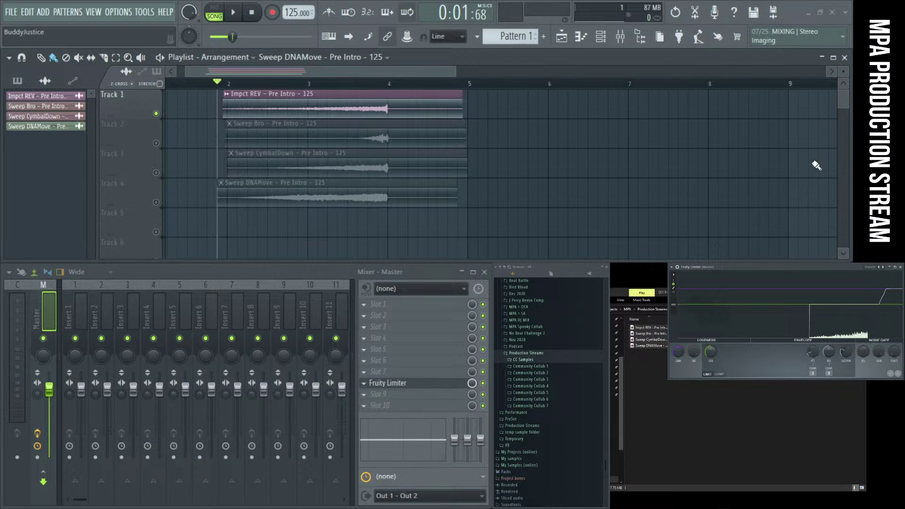
{"action": "key", "text": "space"}
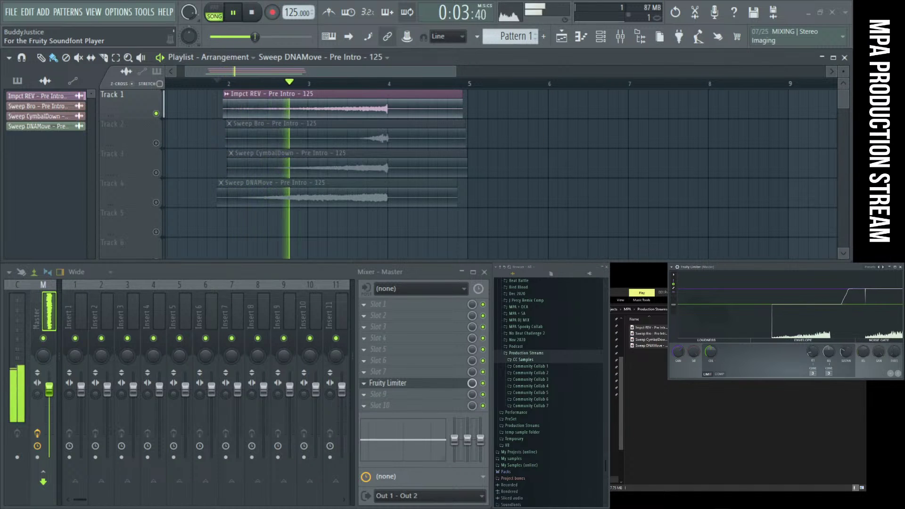
{"action": "mouse_move", "coordinate": [638, 508]}
{"action": "left_mouse_down"}
{"action": "mouse_move", "coordinate": [638, 430]}
{"action": "mouse_move", "coordinate": [638, 508]}
{"action": "left_mouse_up"}
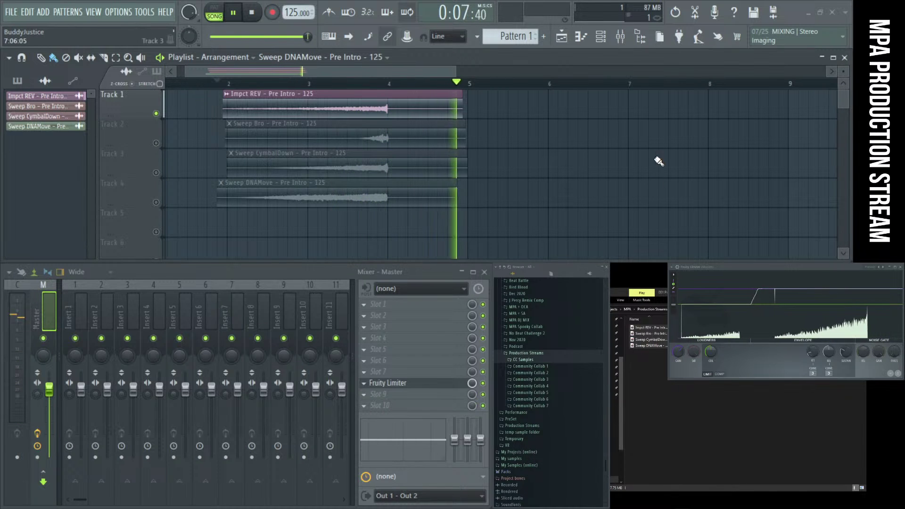
{"action": "key", "text": "space"}
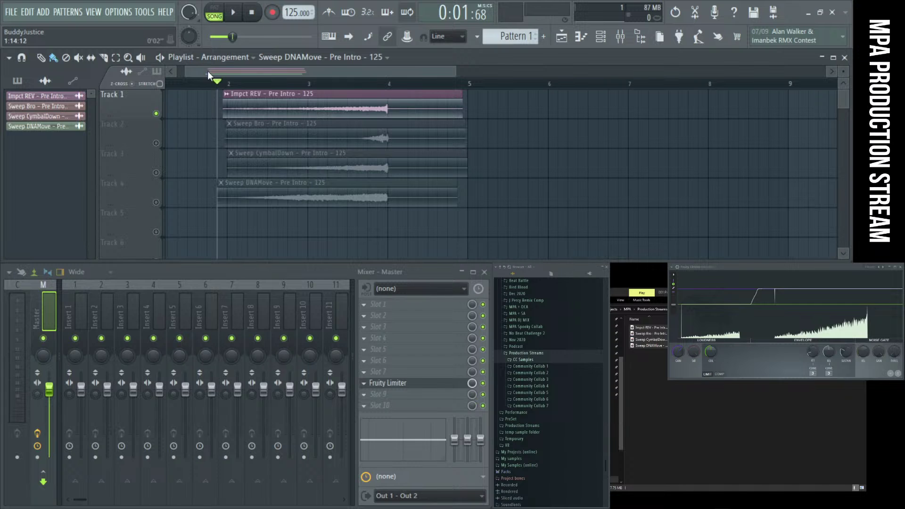
Mute Track 1 and audition Track 2's Sweep Bro on its own
{"action": "left_click", "coordinate": [161, 123]}
{"action": "left_click", "coordinate": [156, 144]}
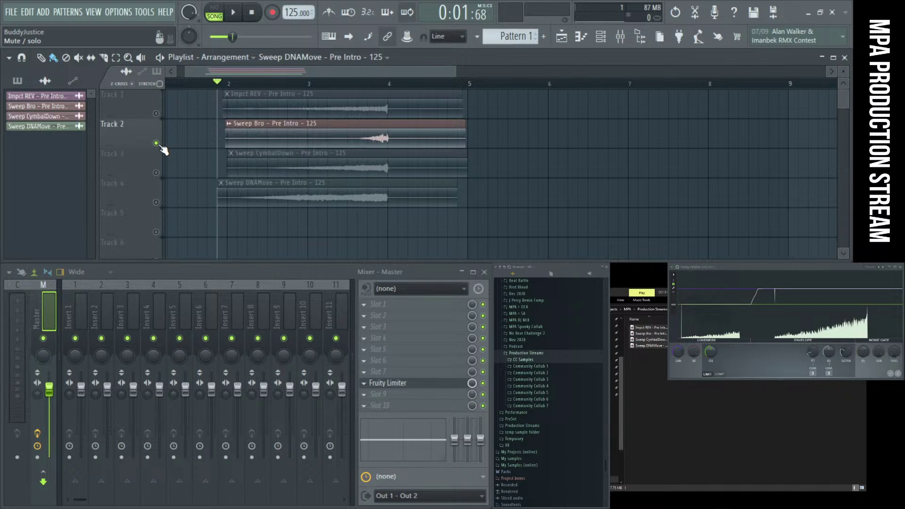
{"action": "key", "text": "space"}
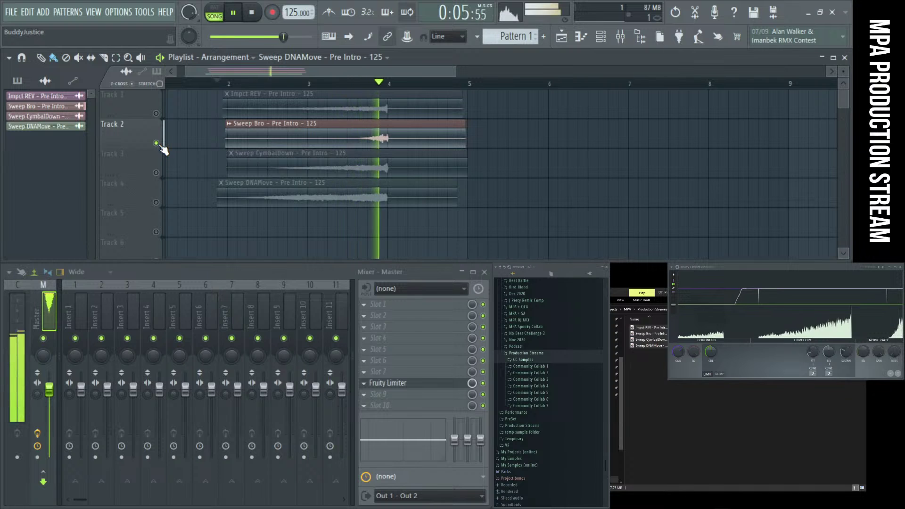
{"action": "key", "text": "space"}
{"action": "key", "text": "space"}
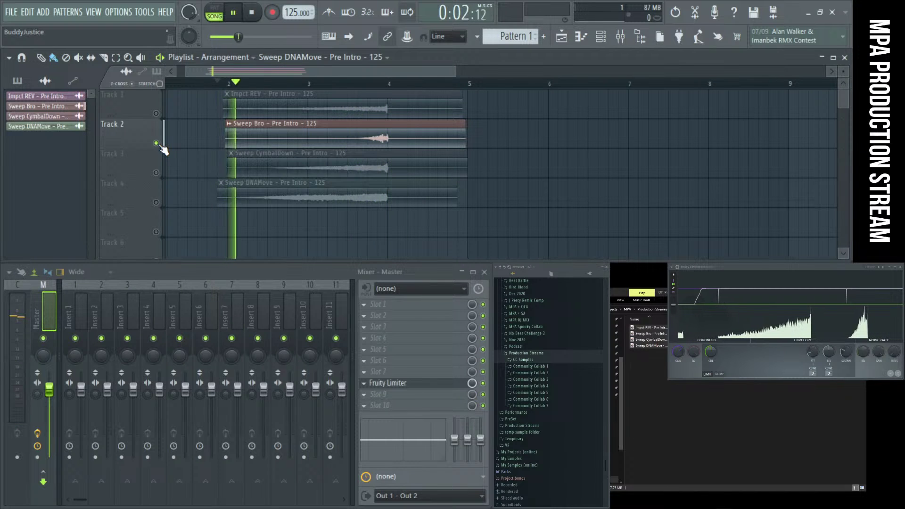
{"action": "key", "text": "space"}
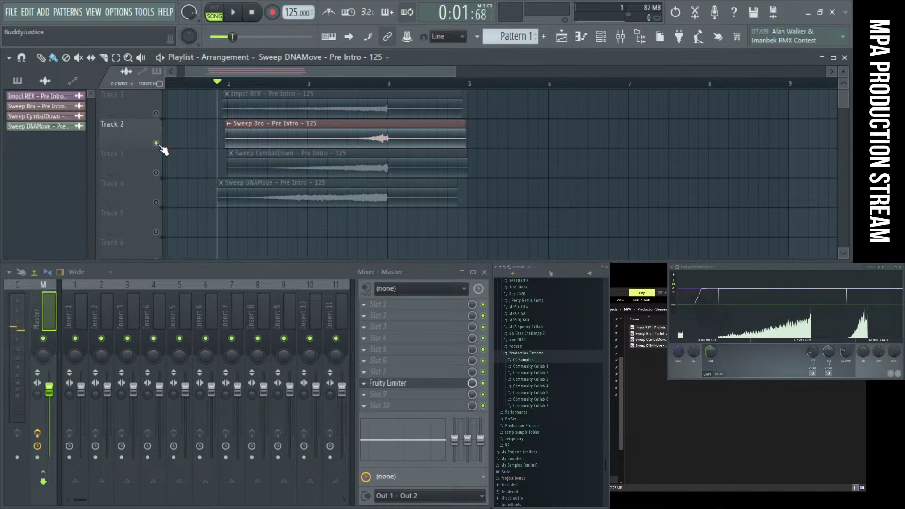
Solo Track 3's Sweep CymbalDown and play it
{"action": "right_click", "coordinate": [156, 143]}
{"action": "key", "text": "space"}
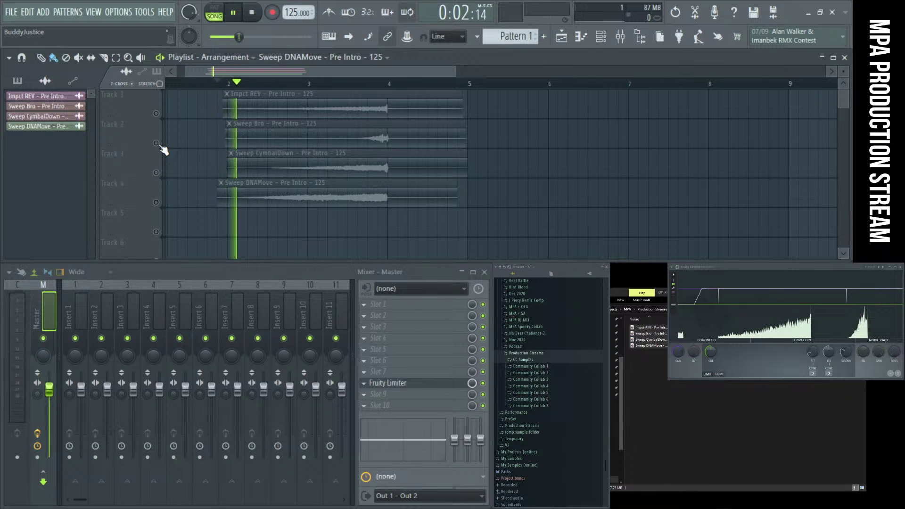
{"action": "key", "text": "space"}
{"action": "right_click", "coordinate": [156, 173]}
{"action": "key", "text": "space"}
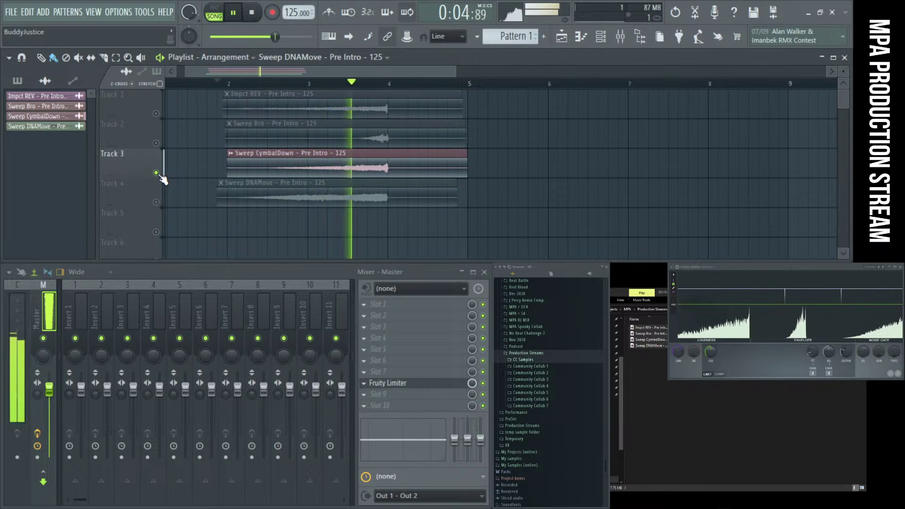
{"action": "key", "text": "space"}
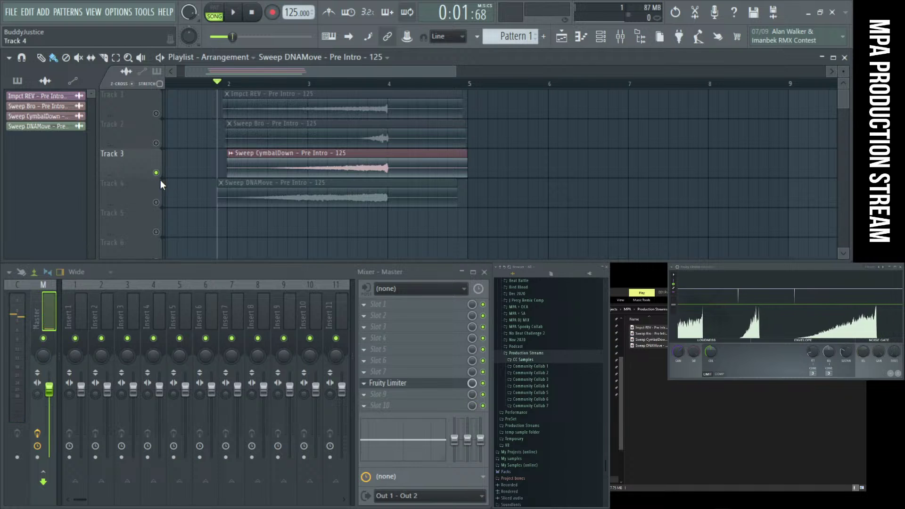
Audition Track 4's Sweep DNAMove alone, then unmute Track 3 and mute Track 4
{"action": "left_click", "coordinate": [156, 203]}
{"action": "key", "text": "space"}
{"action": "left_click", "coordinate": [157, 173]}
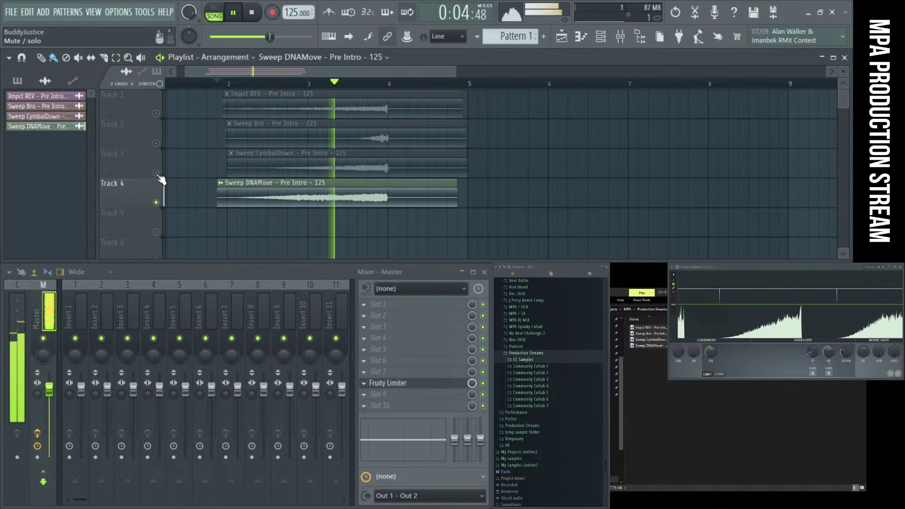
{"action": "key", "text": "space"}
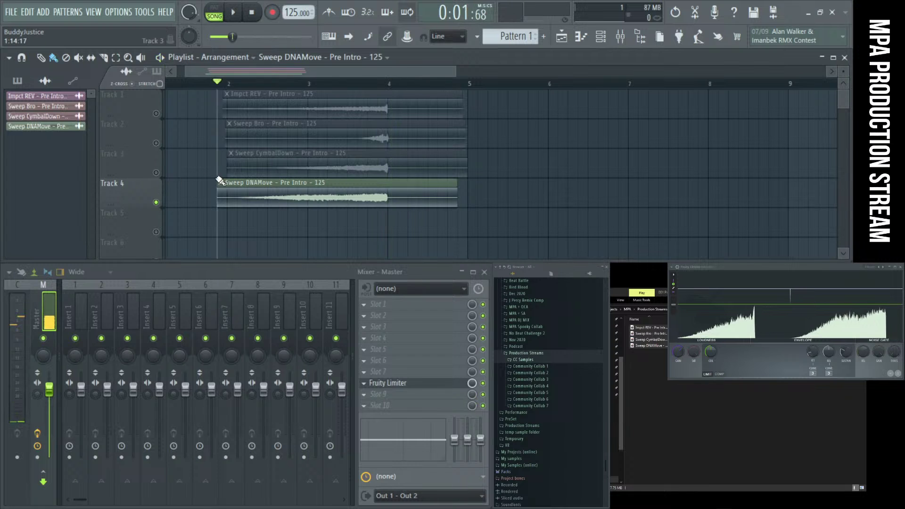
{"action": "left_click", "coordinate": [156, 173]}
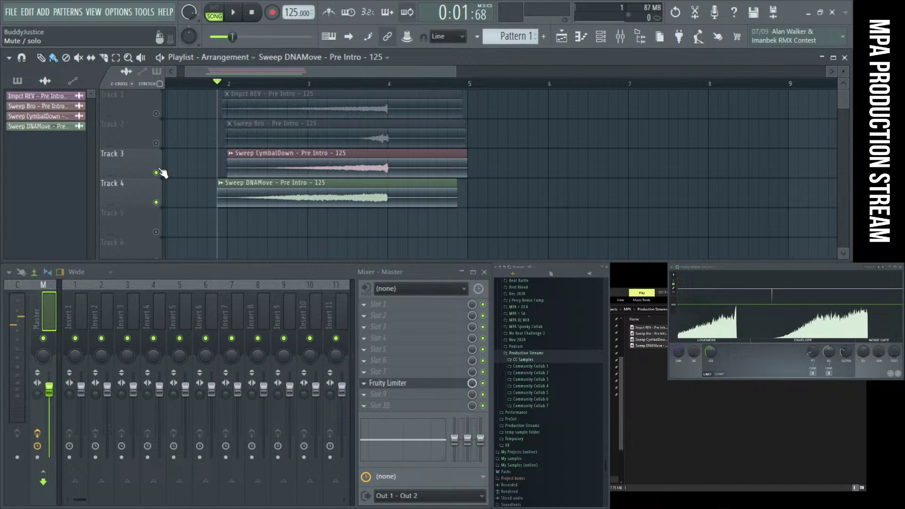
{"action": "left_click", "coordinate": [156, 202]}
{"action": "scroll", "coordinate": [386, 165], "scroll_direction": "up", "scroll_amount": 5}
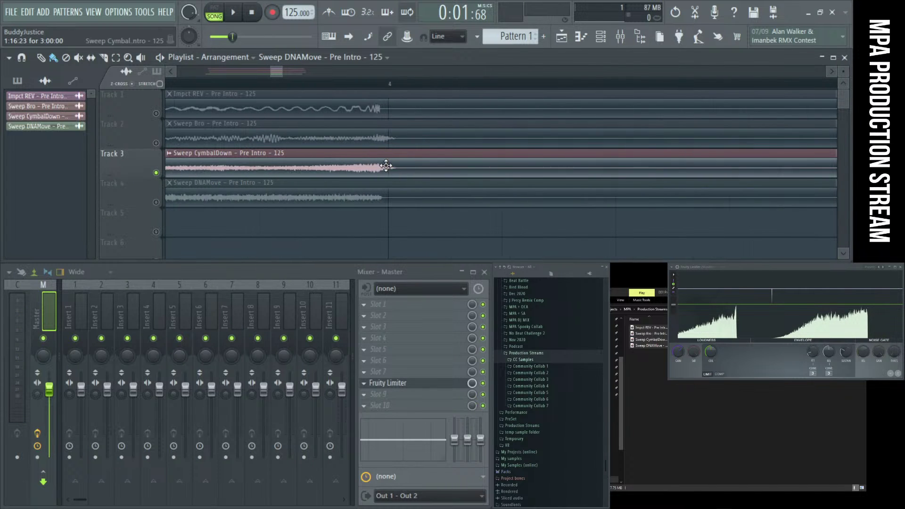
{"action": "scroll", "coordinate": [372, 163], "scroll_direction": "down", "scroll_amount": 1}
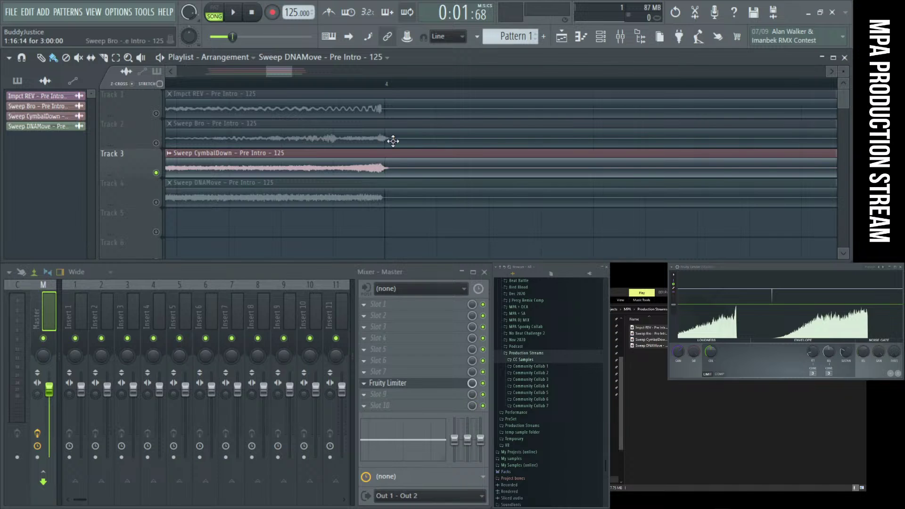
{"action": "scroll", "coordinate": [408, 229], "scroll_direction": "down", "scroll_amount": 3}
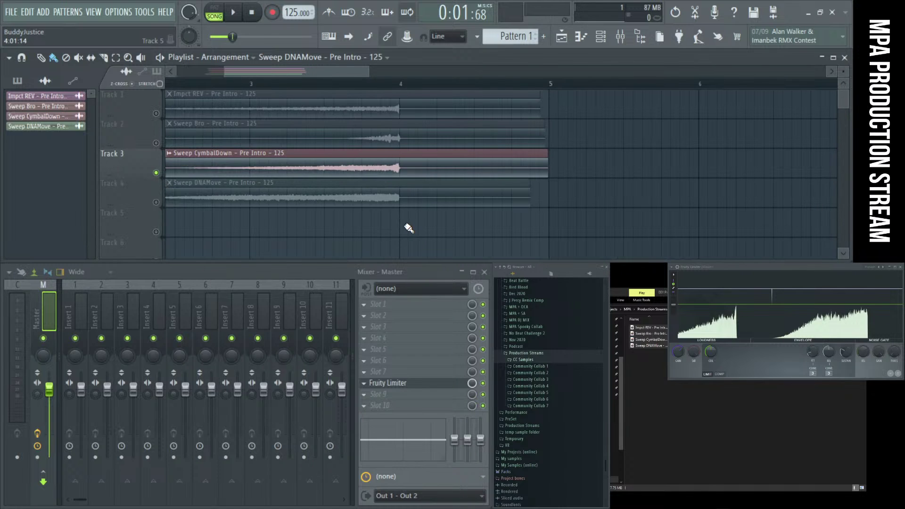
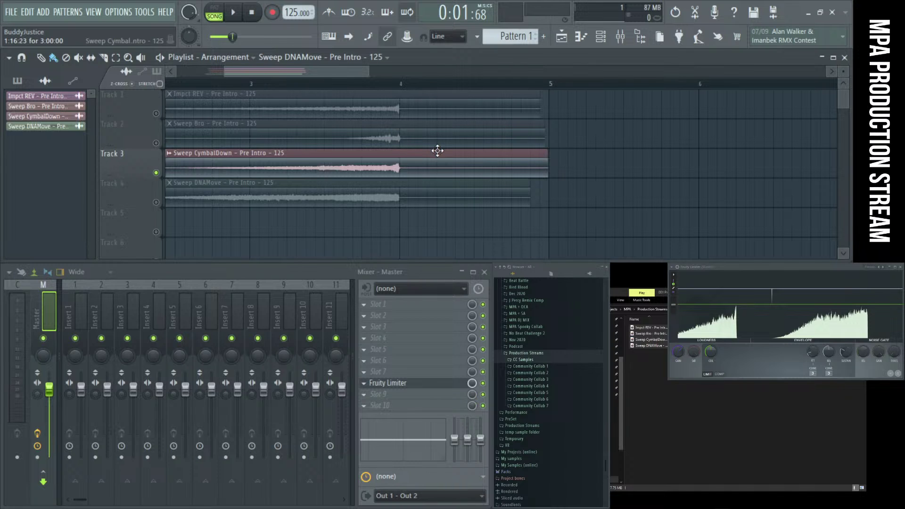
Zoom out the playlist, deselect the Sweep CymbalDown clip, and bring the Pre Intro Explorer window forward
{"action": "scroll", "coordinate": [438, 151], "scroll_direction": "down", "scroll_amount": 3}
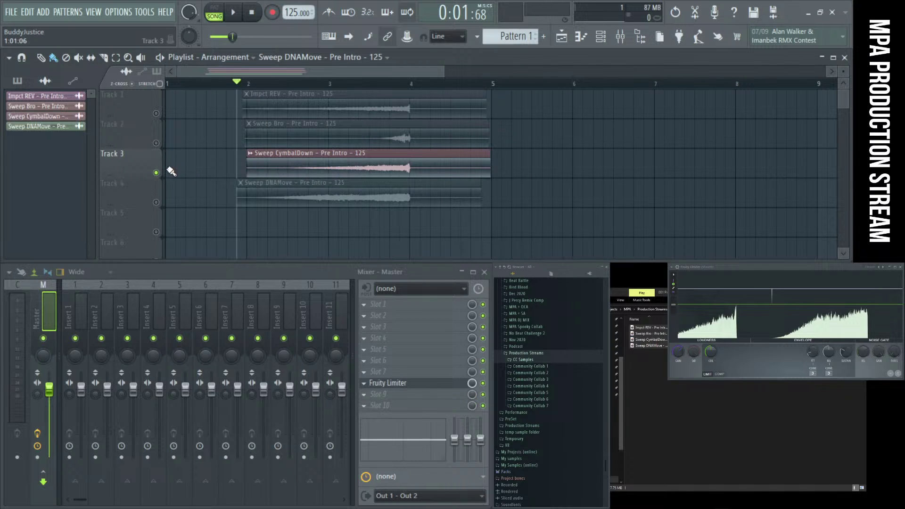
{"action": "left_click", "coordinate": [165, 184]}
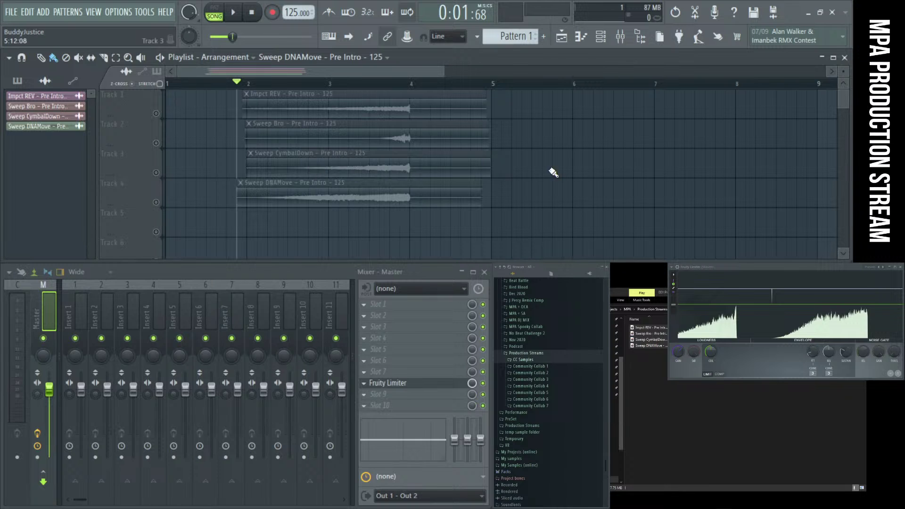
{"action": "left_click", "coordinate": [623, 300]}
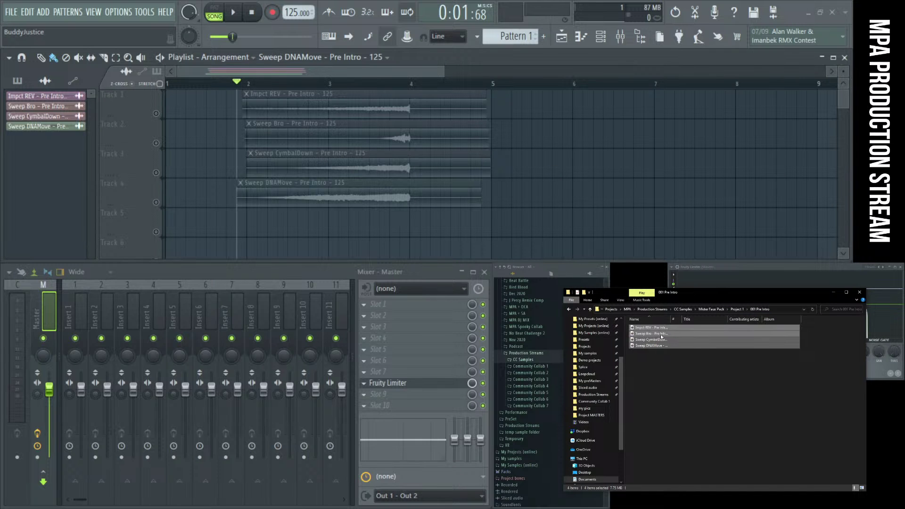
Widen the Name column and navigate from Project 1 into the 002 Intro > Bass folder
{"action": "left_click_drag", "start_coordinate": [670, 319], "coordinate": [717, 320]}
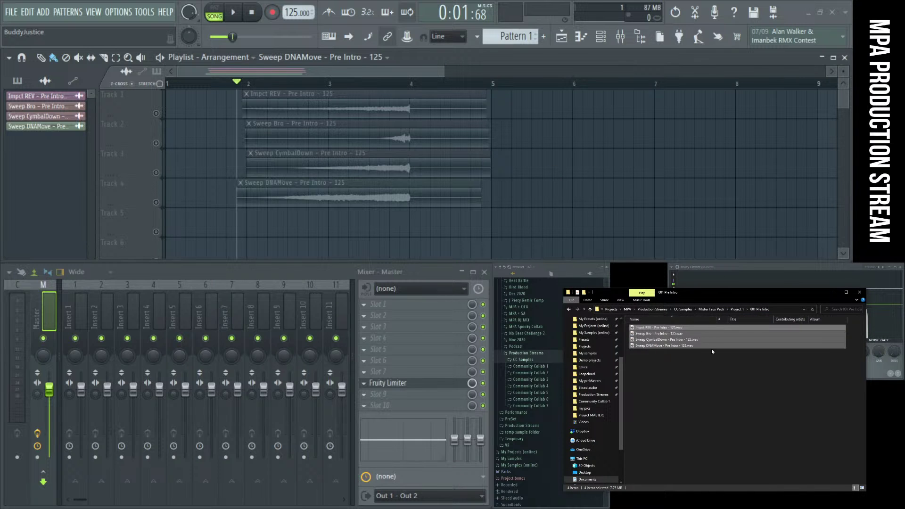
{"action": "left_click", "coordinate": [590, 310]}
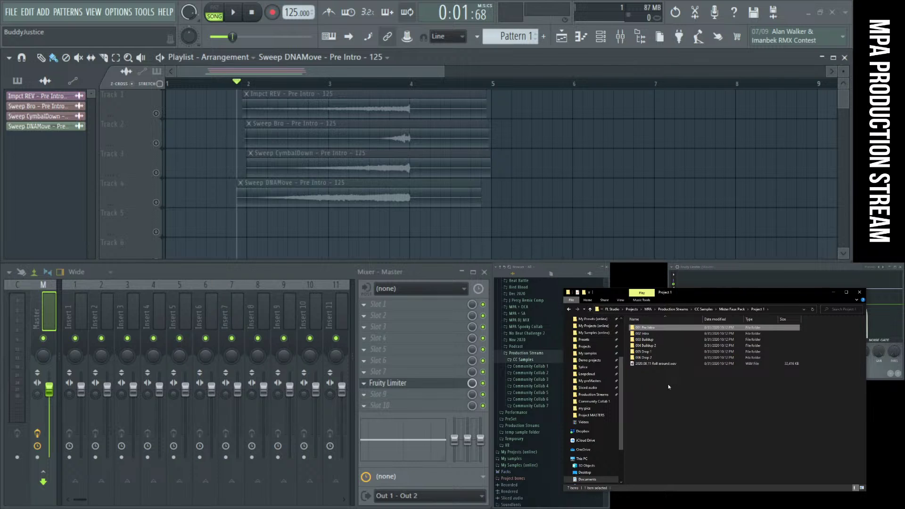
{"action": "double_click", "coordinate": [655, 334]}
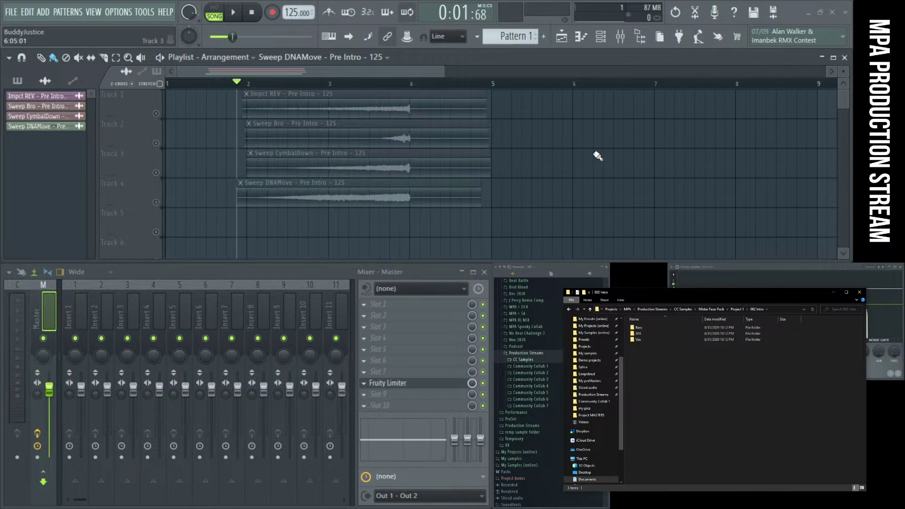
{"action": "double_click", "coordinate": [639, 328]}
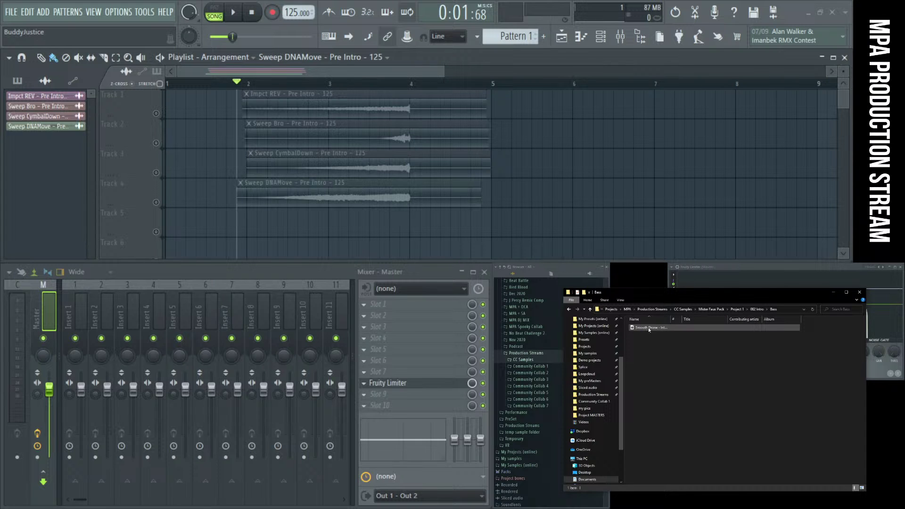
Drag the Smooth Drone sample into the playlist and place it on Track 5 at bar 4
{"action": "left_click_drag", "start_coordinate": [649, 329], "coordinate": [737, 204]}
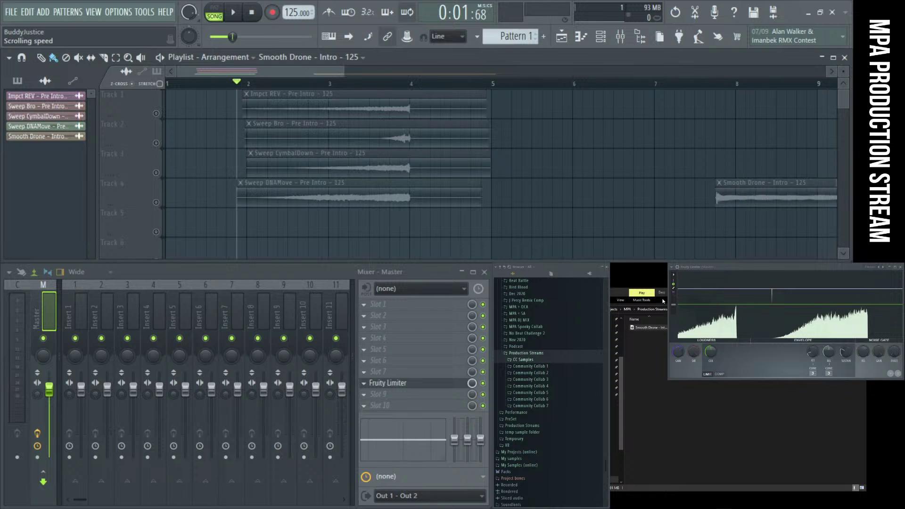
{"action": "left_click", "coordinate": [627, 292]}
{"action": "left_click", "coordinate": [591, 310]}
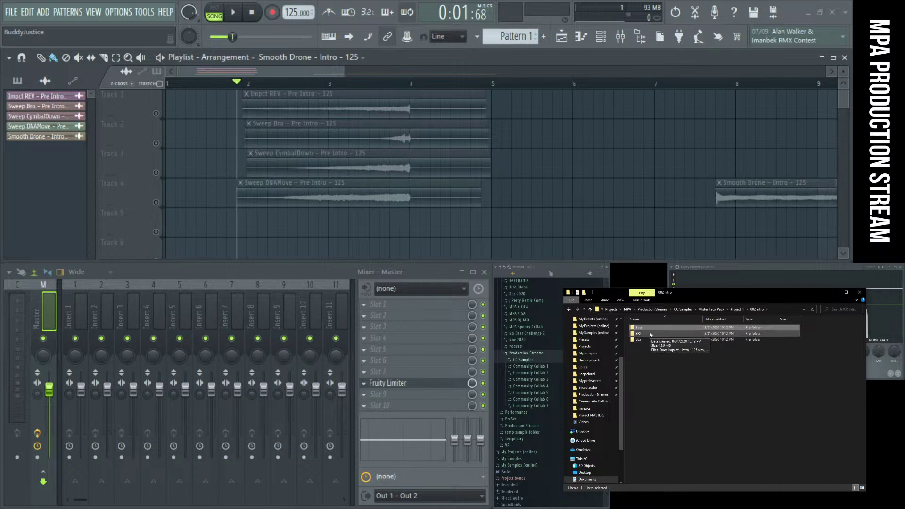
{"action": "left_click_drag", "start_coordinate": [764, 196], "coordinate": [462, 238]}
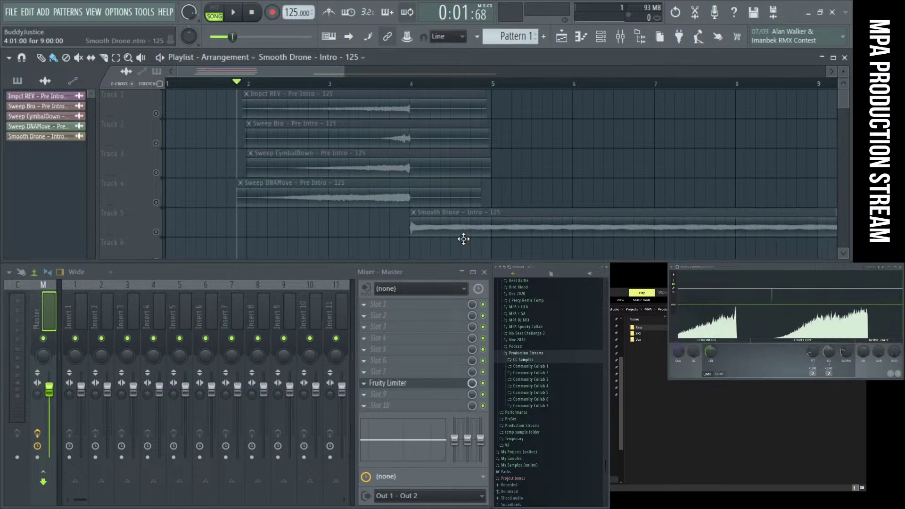
Add a time marker at bar 4 named 'Intro'
{"action": "left_click", "coordinate": [412, 84]}
{"action": "key", "text": "alt+t"}
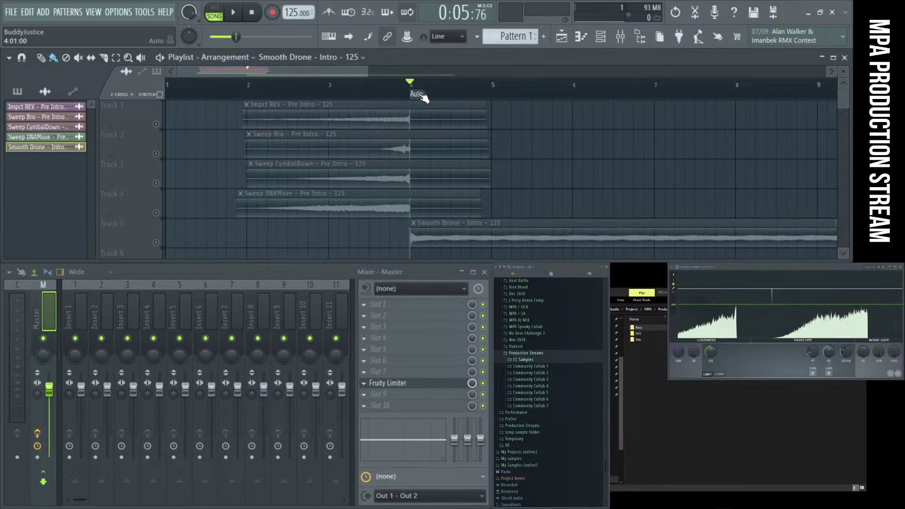
{"action": "right_click", "coordinate": [418, 94]}
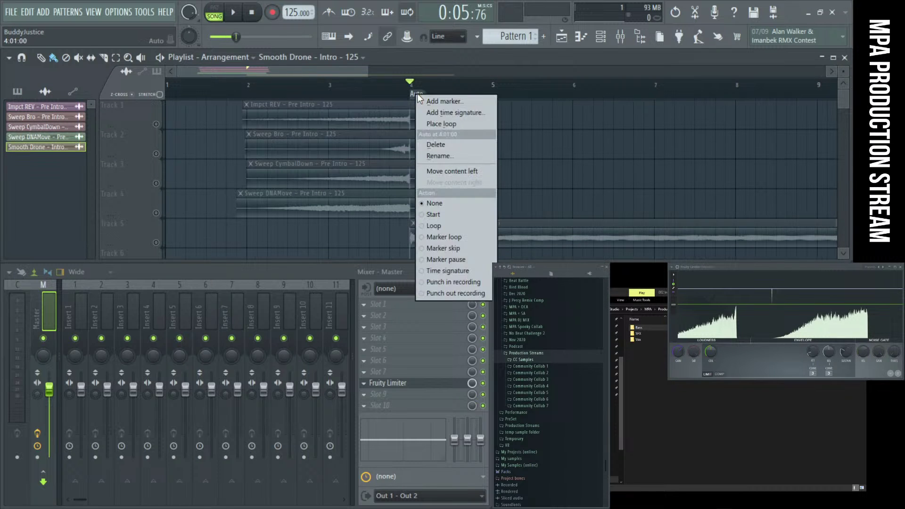
{"action": "left_click", "coordinate": [451, 154]}
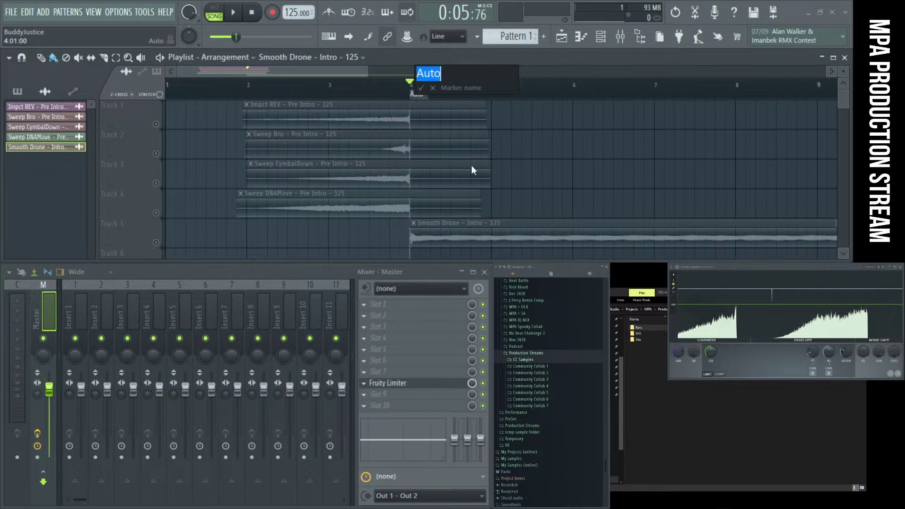
{"action": "key", "text": "BackSpace"}
{"action": "type", "text": "Intro"}
{"action": "key", "text": "Return"}
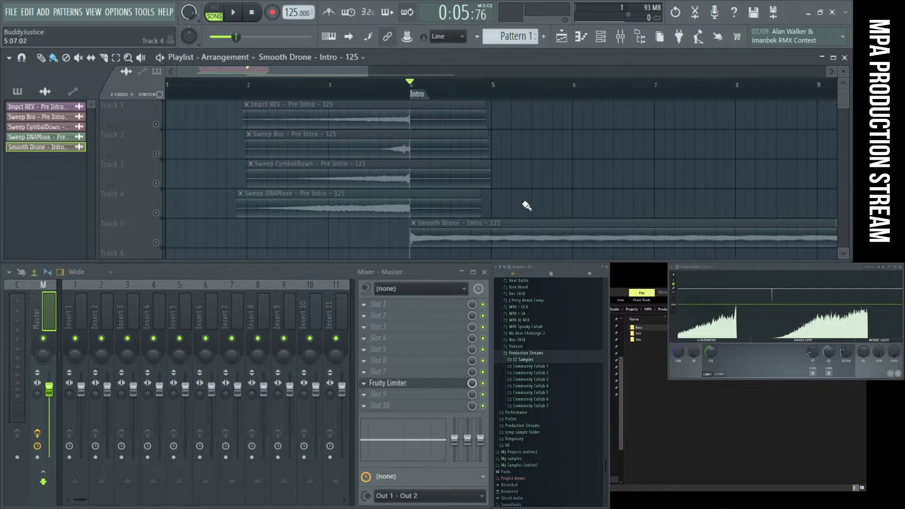
Move all five clips one bar later and deselect them
{"action": "left_click_drag", "start_coordinate": [488, 247], "coordinate": [434, 115]}
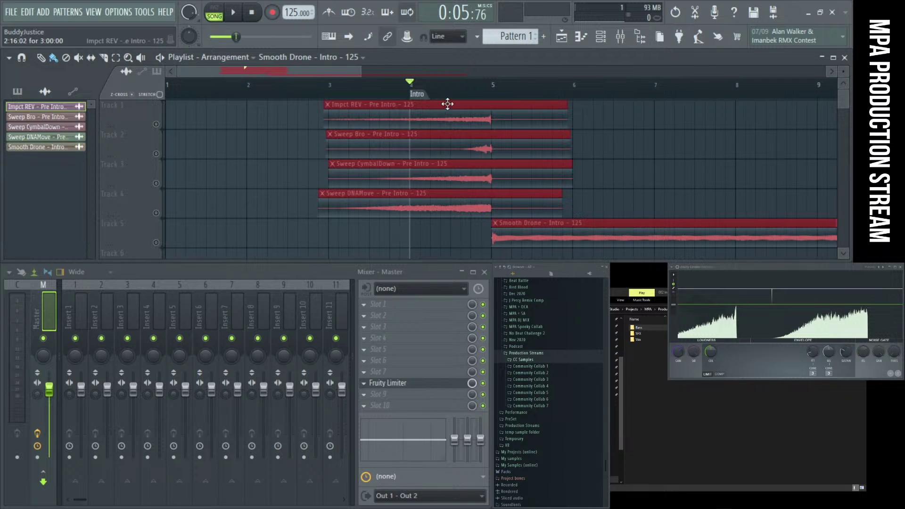
{"action": "left_click", "coordinate": [281, 136]}
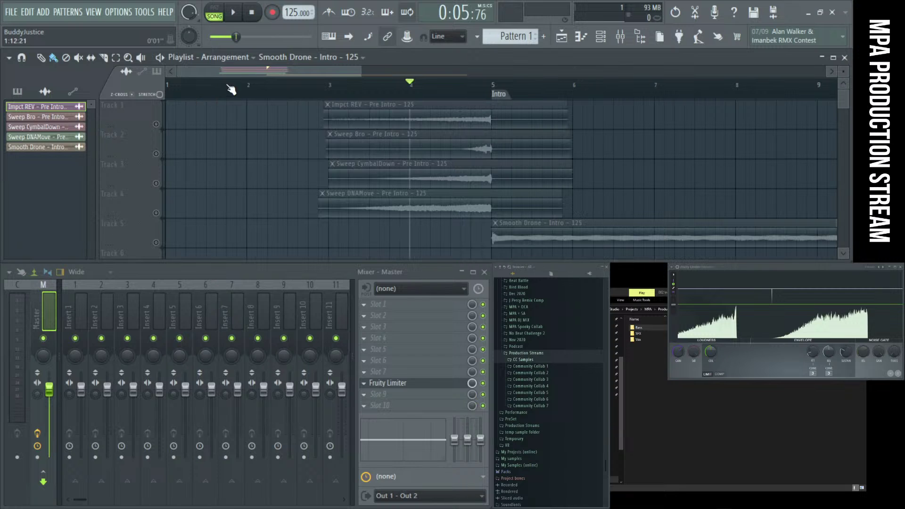
{"action": "key", "text": "space"}
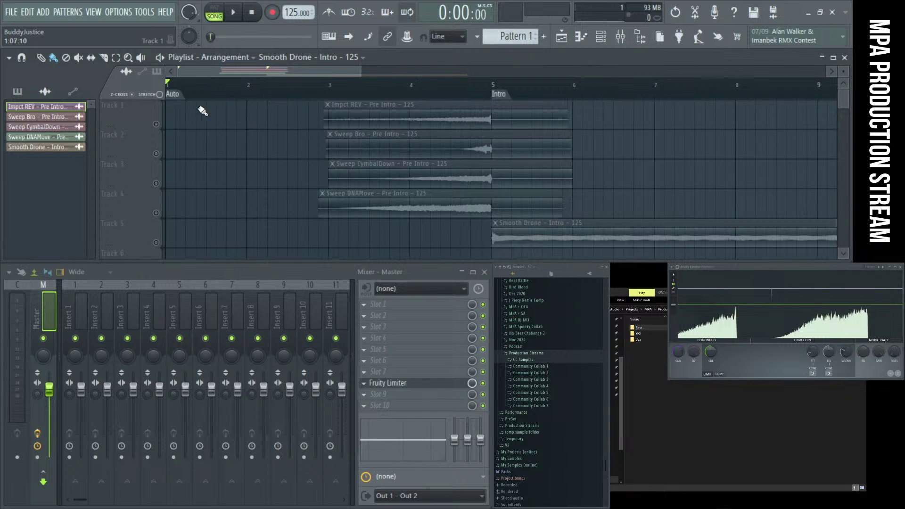
Rename the bar 1 marker to 'Start'
{"action": "right_click", "coordinate": [175, 94]}
{"action": "left_click", "coordinate": [207, 158]}
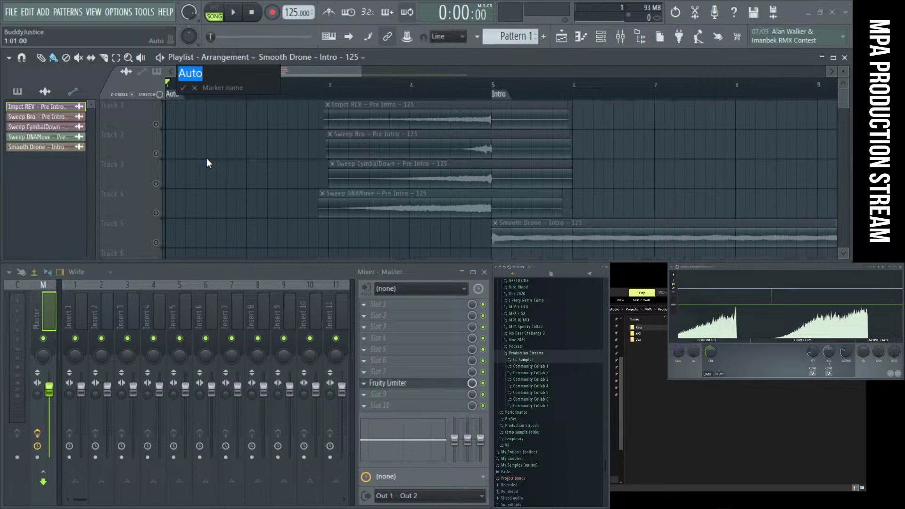
{"action": "type", "text": "Start"}
{"action": "key", "text": "Return"}
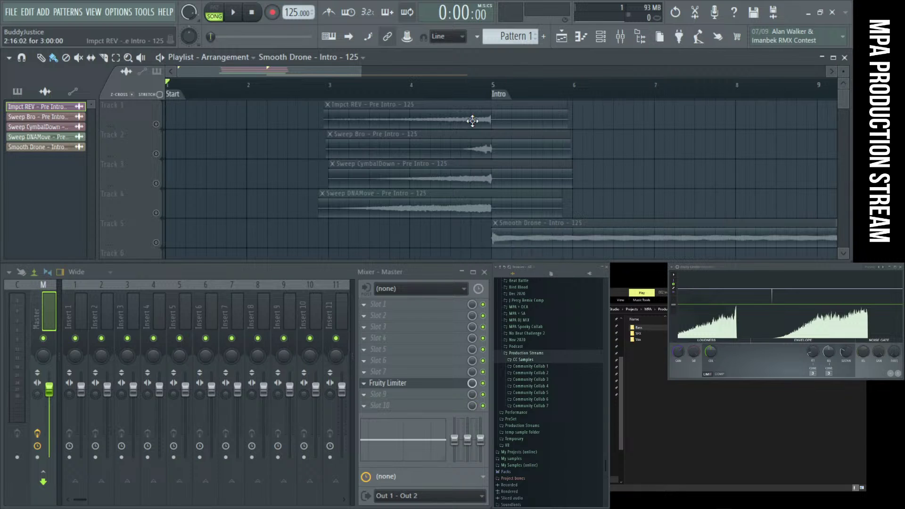
Select Track 5 and play the arrangement from the Intro, then stop
{"action": "scroll", "coordinate": [275, 138], "scroll_direction": "down", "scroll_amount": 3}
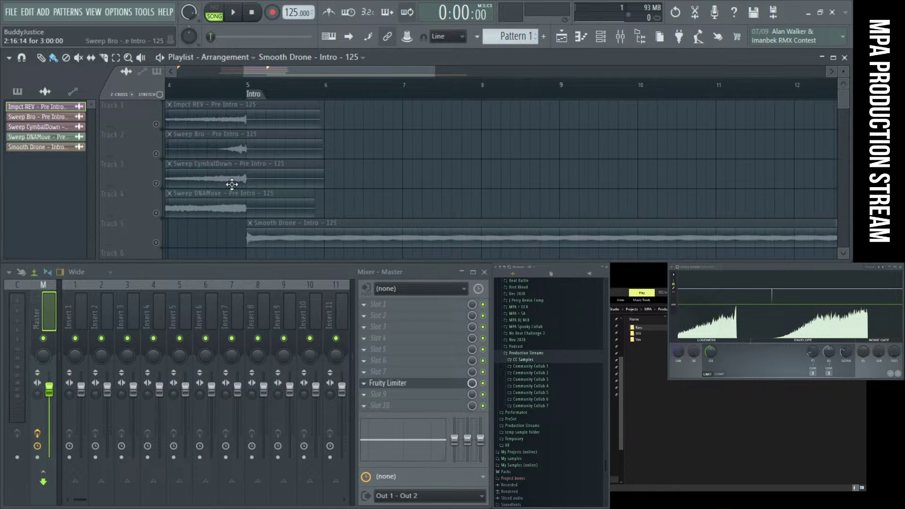
{"action": "scroll", "coordinate": [243, 174], "scroll_direction": "up", "scroll_amount": 3}
{"action": "scroll", "coordinate": [246, 174], "scroll_direction": "up", "scroll_amount": 4}
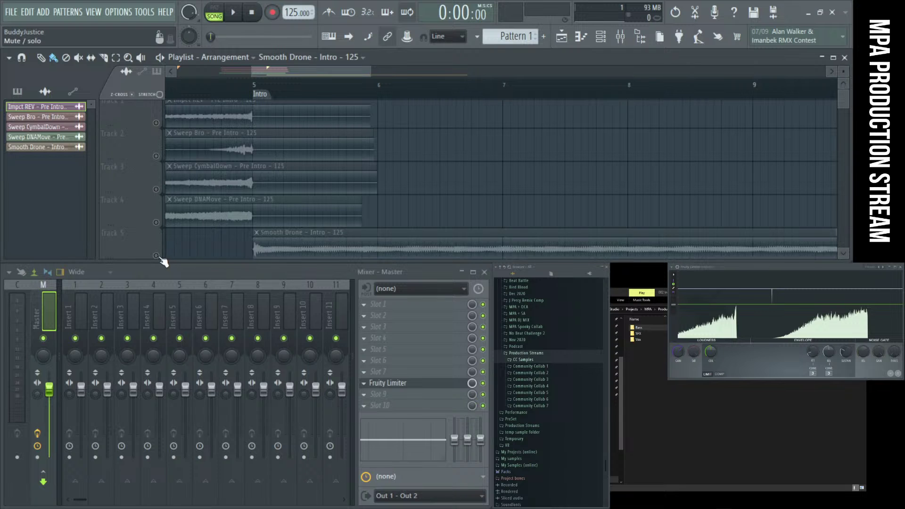
{"action": "left_click", "coordinate": [160, 258]}
{"action": "key", "text": "space"}
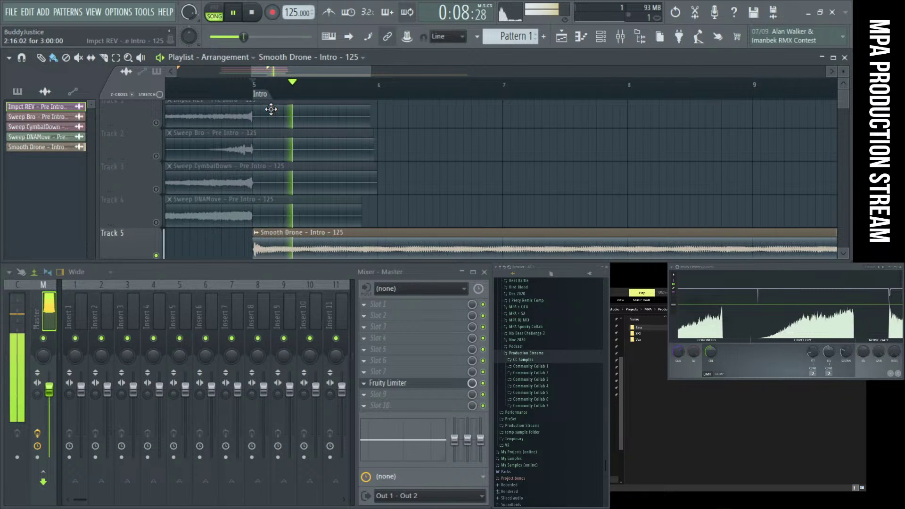
{"action": "key", "text": "space"}
Check Impct REV's routing and route Sweep Bro and Sweep CymbalDown to free mixer inserts
{"action": "left_click", "coordinate": [223, 122]}
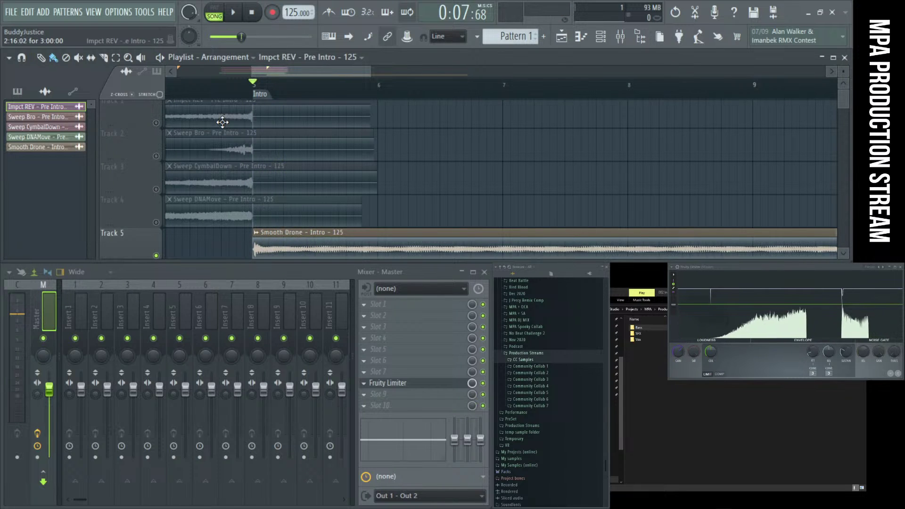
{"action": "double_click", "coordinate": [222, 122]}
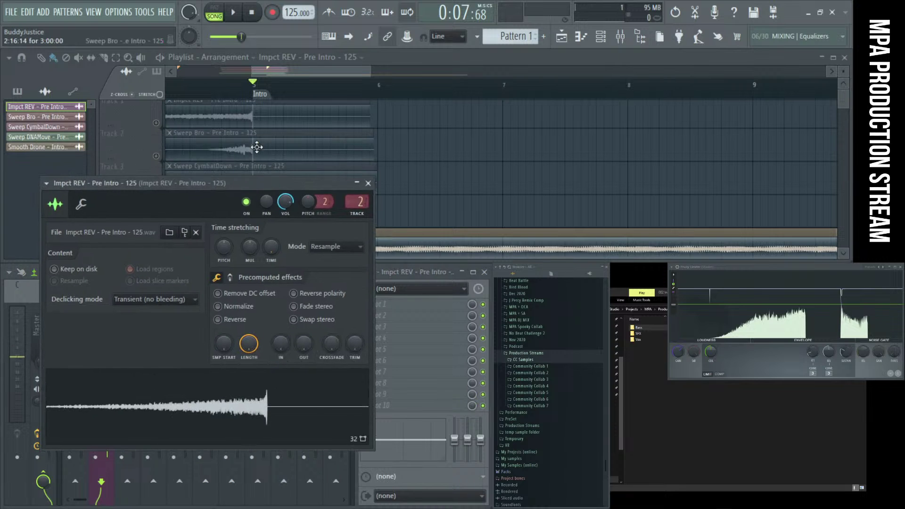
{"action": "double_click", "coordinate": [257, 147]}
{"action": "left_click", "coordinate": [369, 187]}
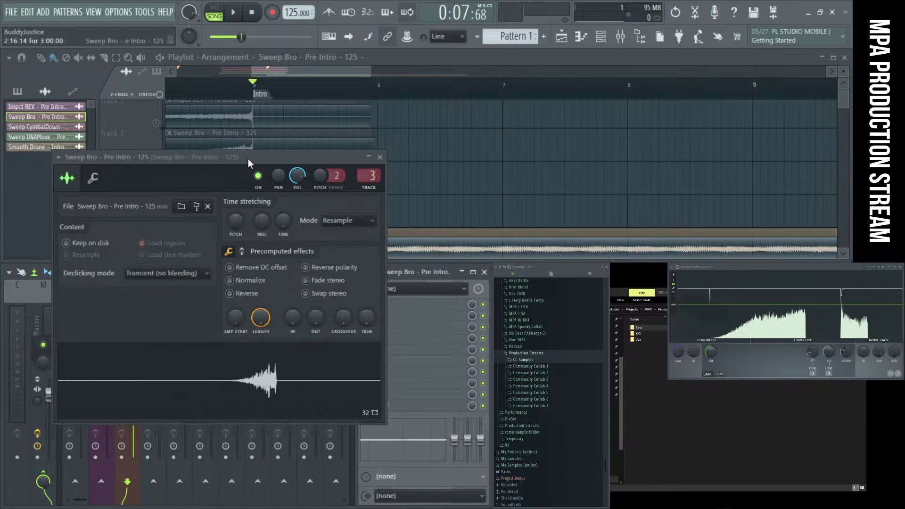
{"action": "left_click_drag", "start_coordinate": [141, 157], "coordinate": [347, 160]}
{"action": "left_click", "coordinate": [196, 170]}
{"action": "double_click", "coordinate": [196, 170]}
{"action": "left_click", "coordinate": [384, 194]}
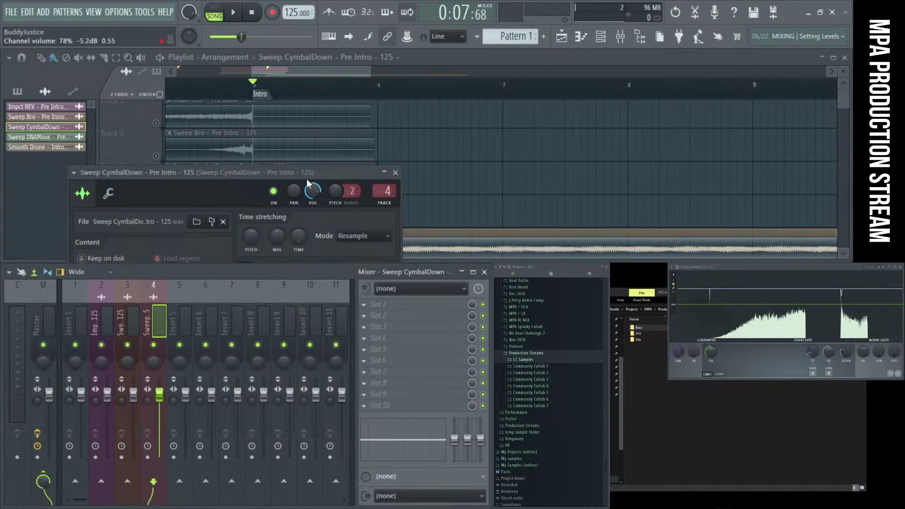
{"action": "left_click_drag", "start_coordinate": [155, 178], "coordinate": [376, 181]}
Route Sweep DNAMove and Smooth Drone to their own free mixer inserts
{"action": "double_click", "coordinate": [282, 201]}
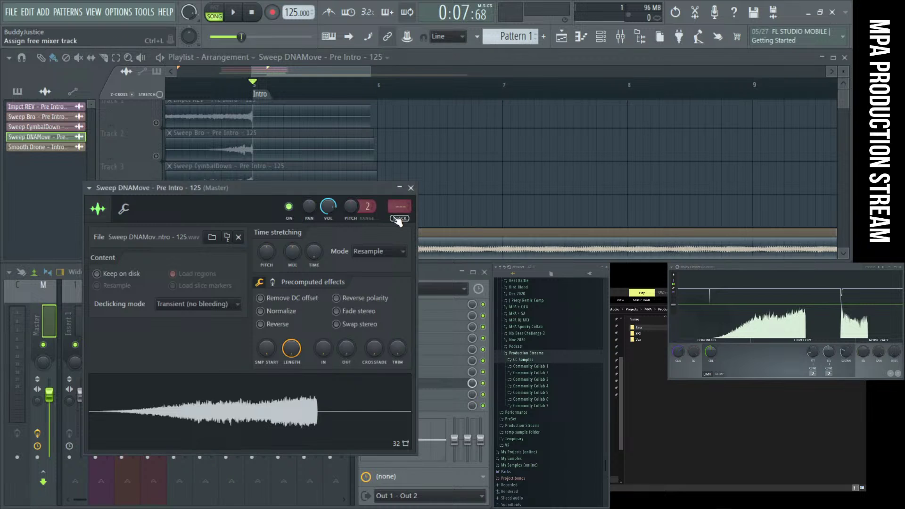
{"action": "left_click", "coordinate": [398, 207]}
{"action": "left_click", "coordinate": [411, 188]}
{"action": "double_click", "coordinate": [390, 241]}
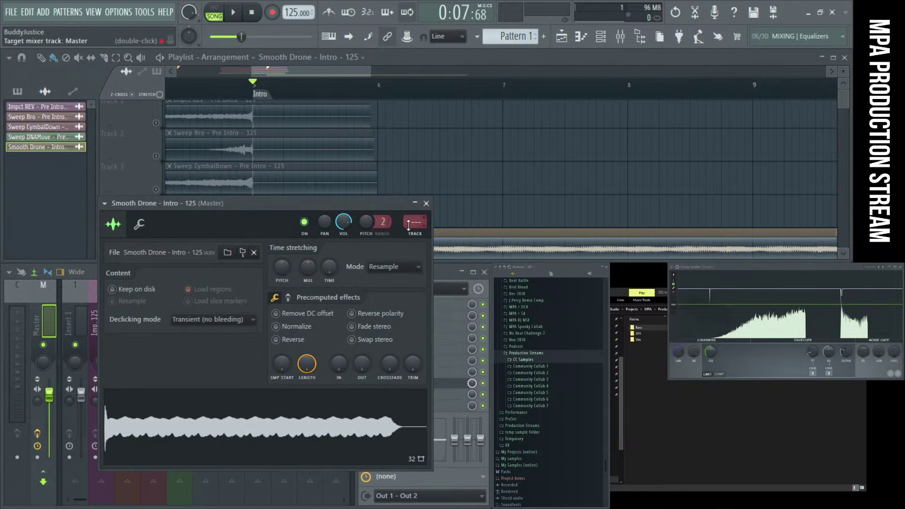
{"action": "left_click", "coordinate": [418, 221]}
Audition the intro and lower the Smooth Drone insert to about 75% (-5.9dB)
{"action": "key", "text": "space"}
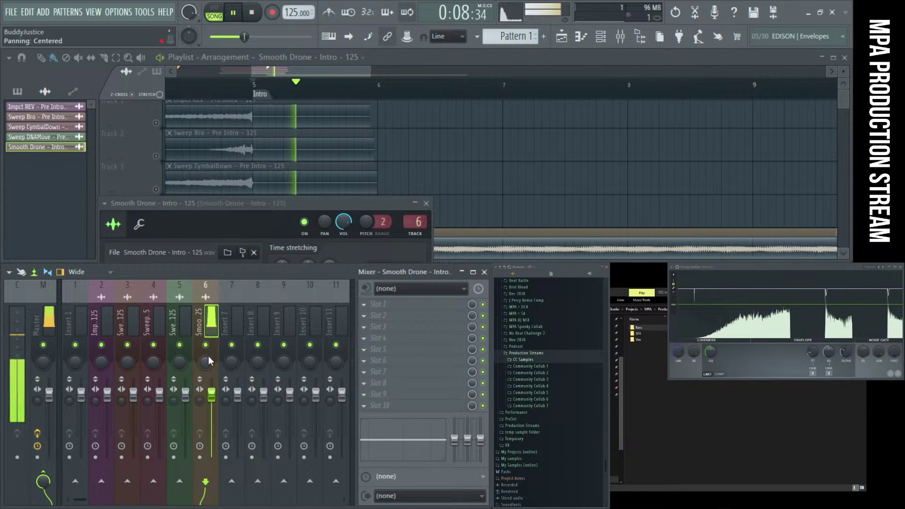
{"action": "key", "text": "space"}
{"action": "key", "text": "space"}
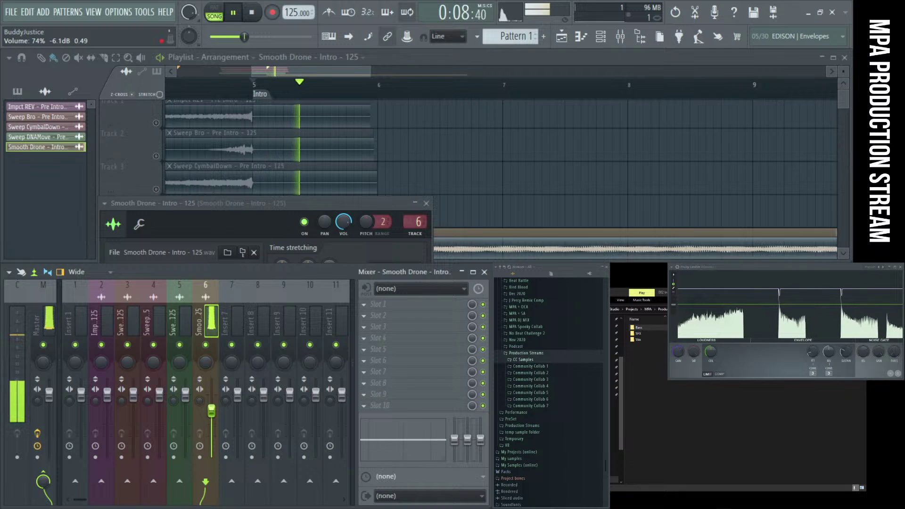
{"action": "key", "text": "space"}
{"action": "key", "text": "space"}
{"action": "left_click_drag", "start_coordinate": [212, 400], "coordinate": [212, 410]}
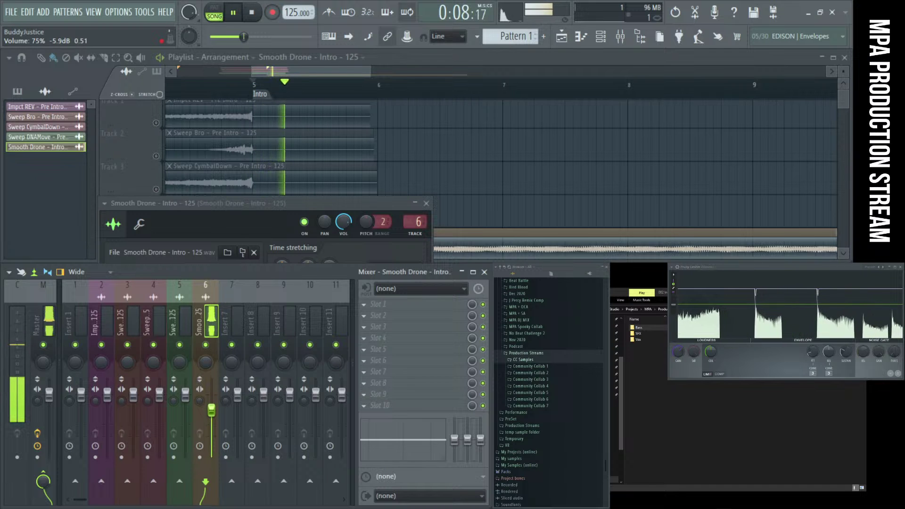
{"action": "left_click", "coordinate": [426, 203]}
{"action": "key", "text": "space"}
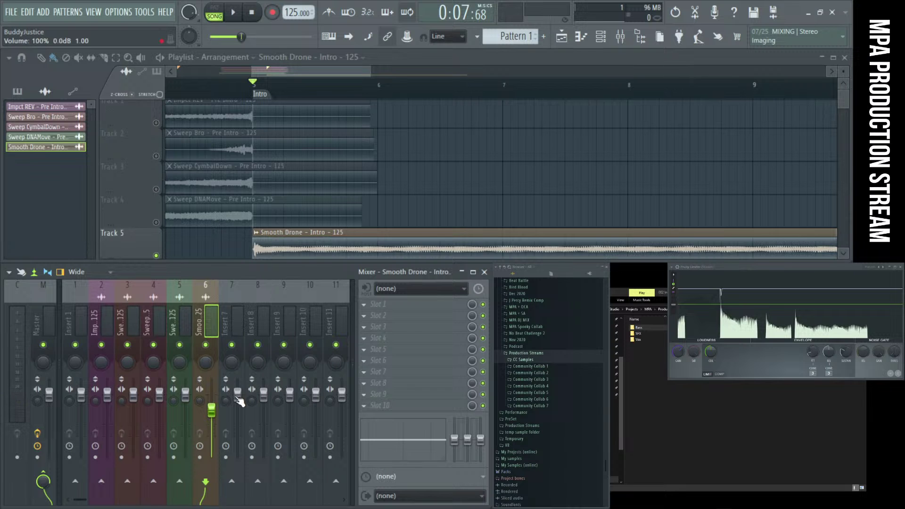
Listen to the drone entry and shift the Smooth Drone clip slightly earlier
{"action": "key", "text": "space"}
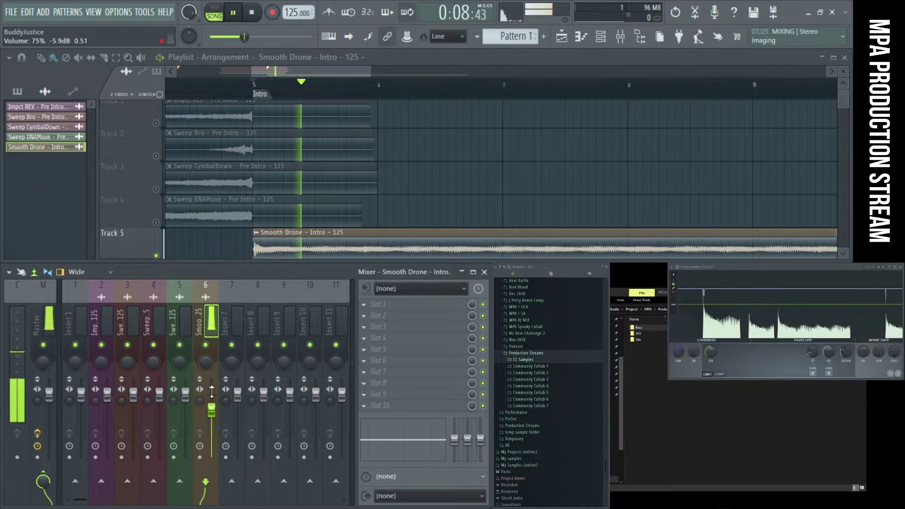
{"action": "scroll", "coordinate": [240, 228], "scroll_direction": "up", "scroll_amount": 5}
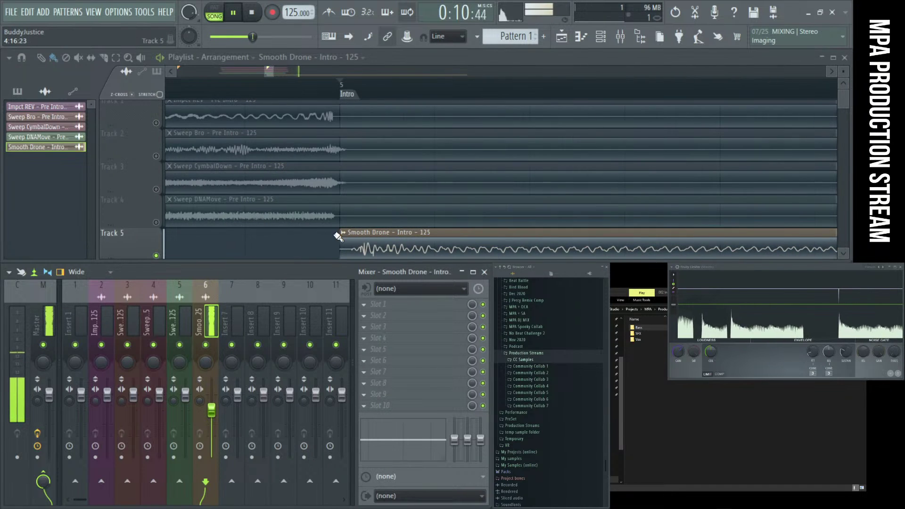
{"action": "key", "text": "space"}
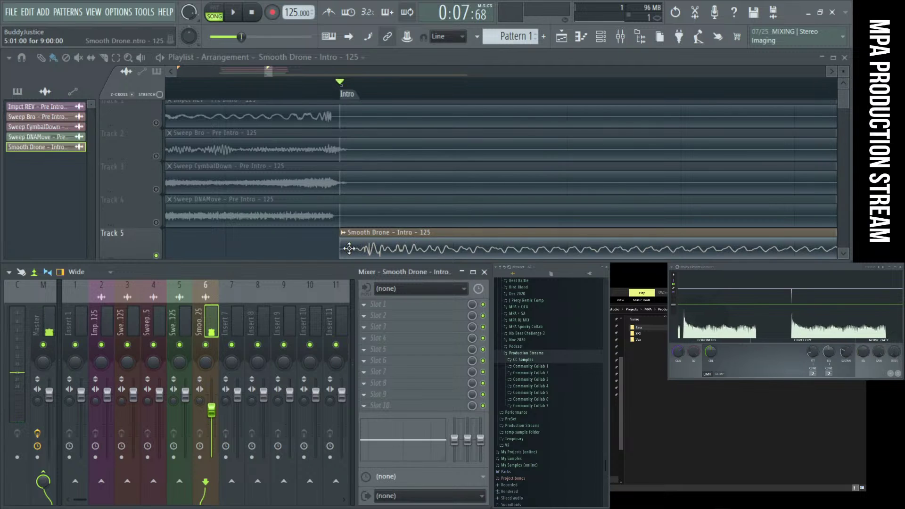
{"action": "left_click_drag", "start_coordinate": [361, 249], "coordinate": [351, 249]}
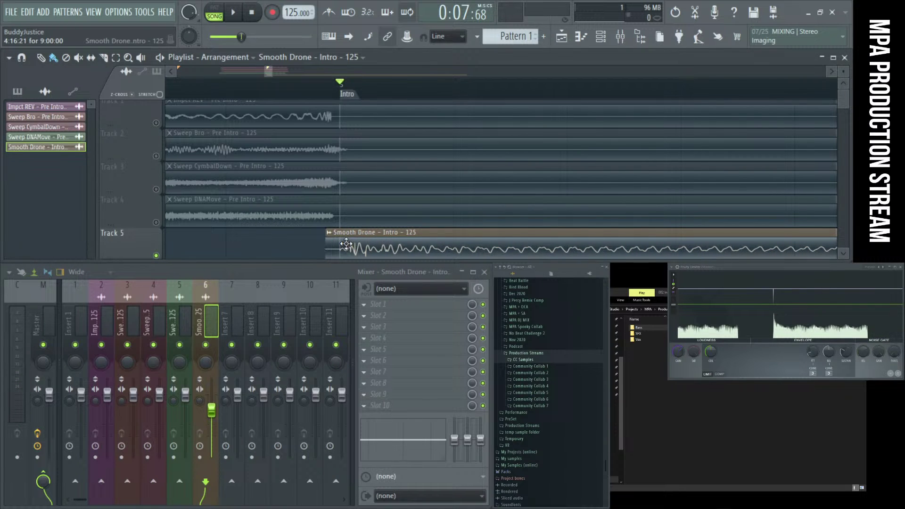
{"action": "left_click", "coordinate": [346, 256]}
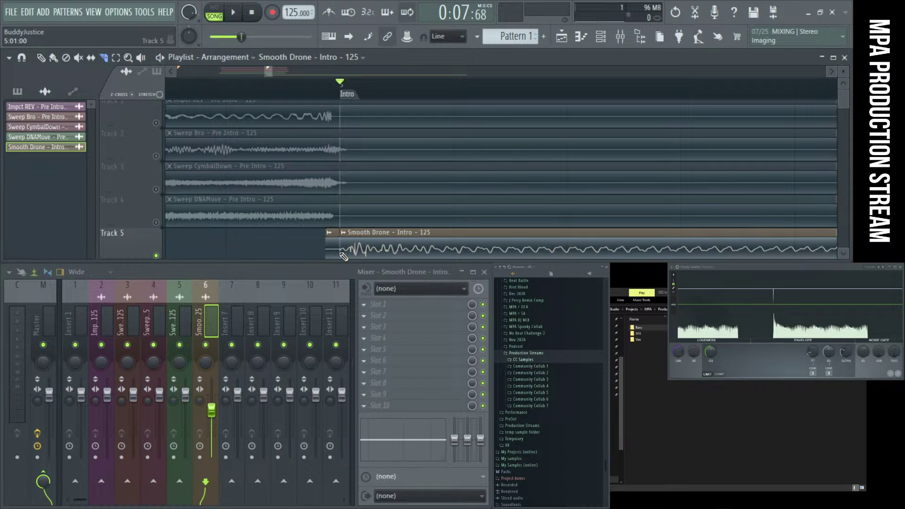
Audition again, then move the Smooth Drone clip back to start at bar 5
{"action": "key", "text": "space"}
{"action": "scroll", "coordinate": [331, 227], "scroll_direction": "down", "scroll_amount": 6}
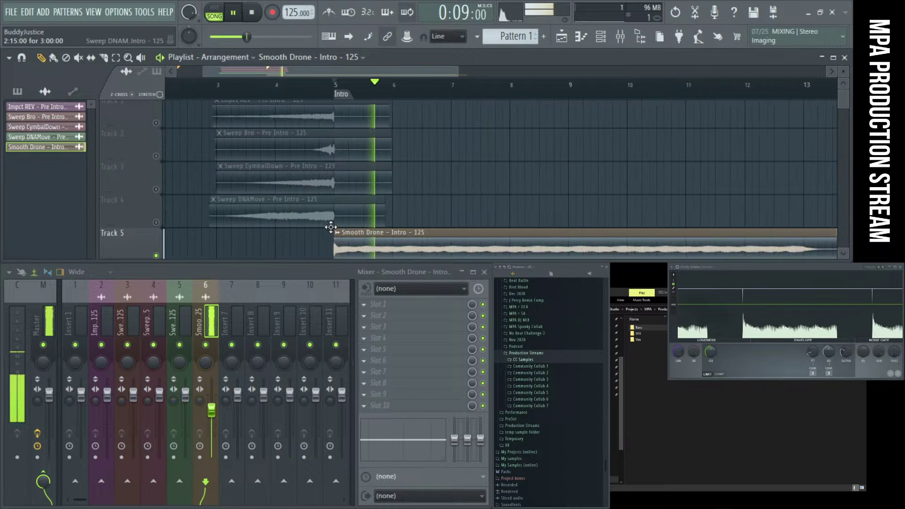
{"action": "scroll", "coordinate": [474, 254], "scroll_direction": "up", "scroll_amount": 5}
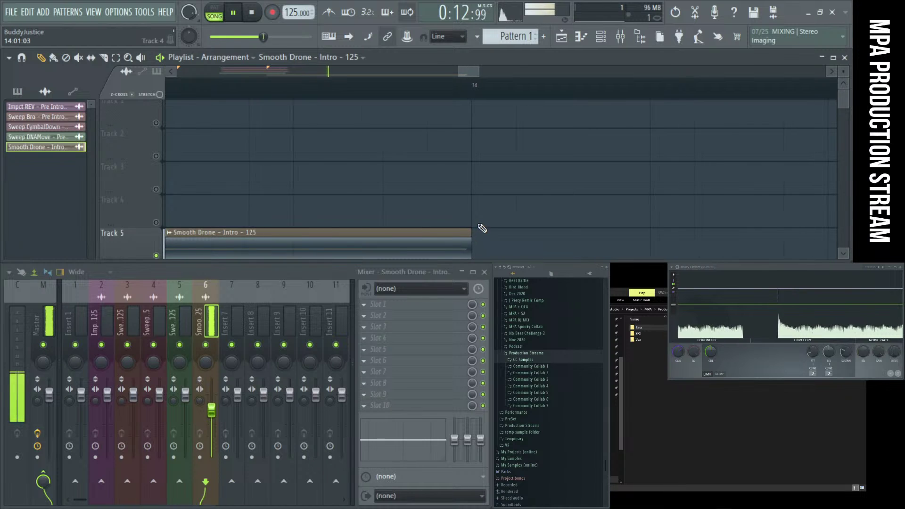
{"action": "scroll", "coordinate": [480, 229], "scroll_direction": "down", "scroll_amount": 2}
{"action": "key", "text": "space"}
{"action": "scroll", "coordinate": [469, 229], "scroll_direction": "down", "scroll_amount": 4}
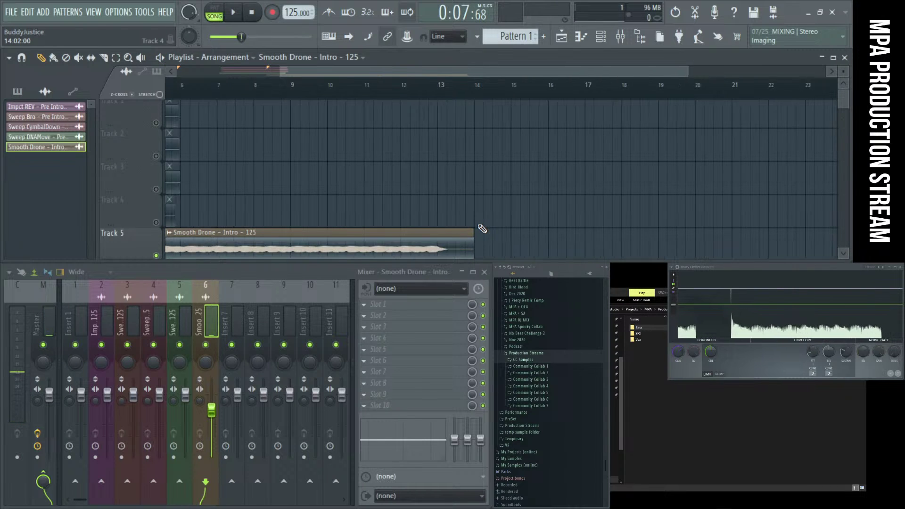
{"action": "scroll", "coordinate": [252, 239], "scroll_direction": "up", "scroll_amount": 3}
{"action": "scroll", "coordinate": [350, 233], "scroll_direction": "up", "scroll_amount": 1}
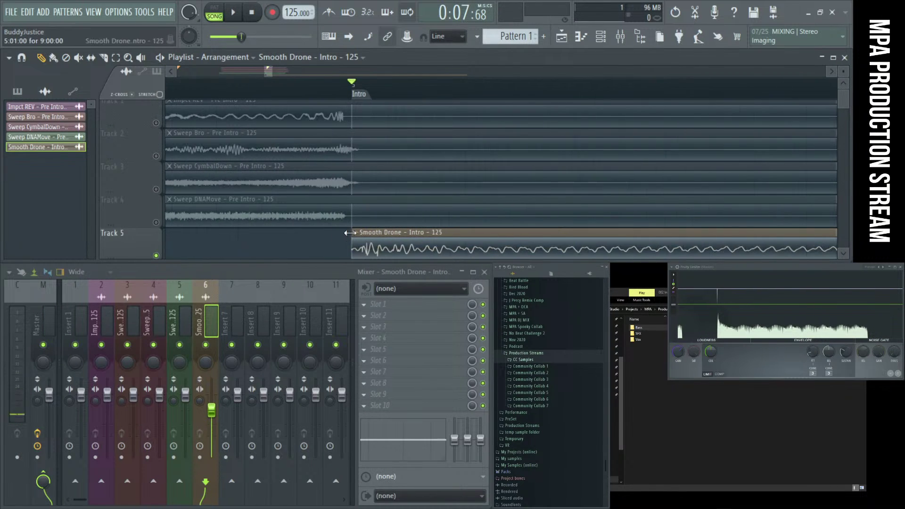
{"action": "left_click_drag", "start_coordinate": [371, 239], "coordinate": [384, 240]}
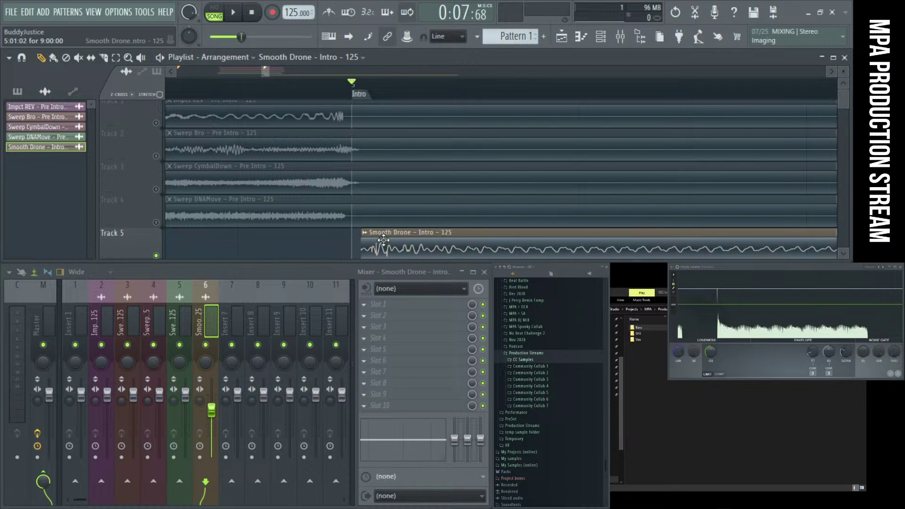
{"action": "left_click_drag", "start_coordinate": [382, 241], "coordinate": [353, 255]}
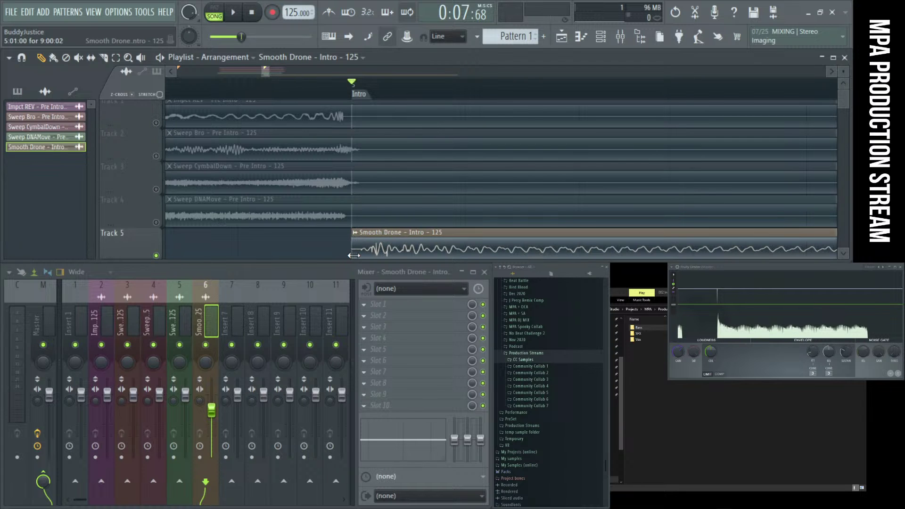
Trim the Smooth Drone clip's start, undo it, and drag the chat window over the playlist
{"action": "scroll", "coordinate": [370, 215], "scroll_direction": "down", "scroll_amount": 5}
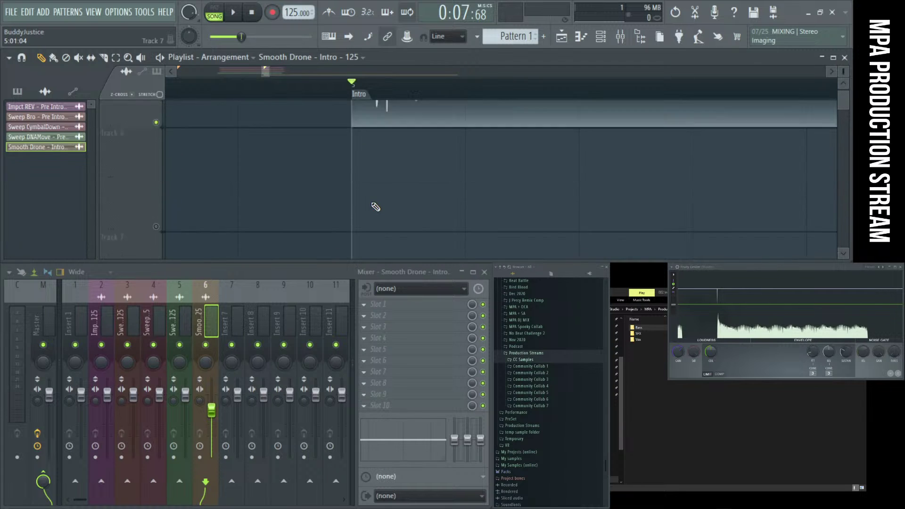
{"action": "scroll", "coordinate": [376, 207], "scroll_direction": "up", "scroll_amount": 4}
{"action": "scroll", "coordinate": [376, 207], "scroll_direction": "down", "scroll_amount": 3}
{"action": "left_click_drag", "start_coordinate": [378, 103], "coordinate": [526, 167]}
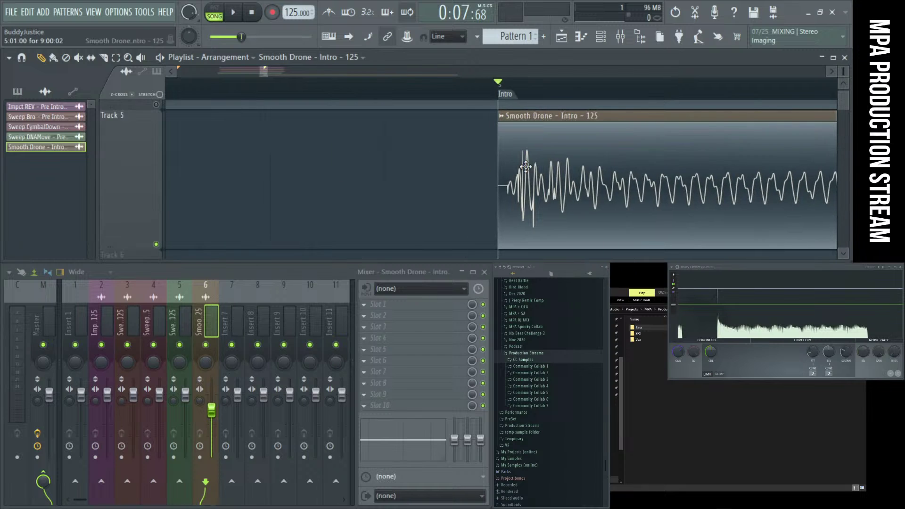
{"action": "left_click_drag", "start_coordinate": [498, 195], "coordinate": [503, 195]}
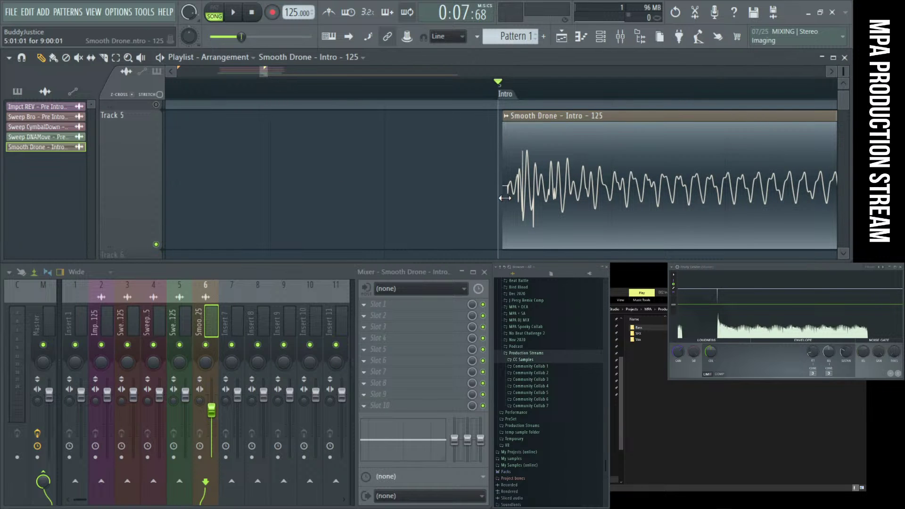
{"action": "left_click_drag", "start_coordinate": [517, 198], "coordinate": [508, 200]}
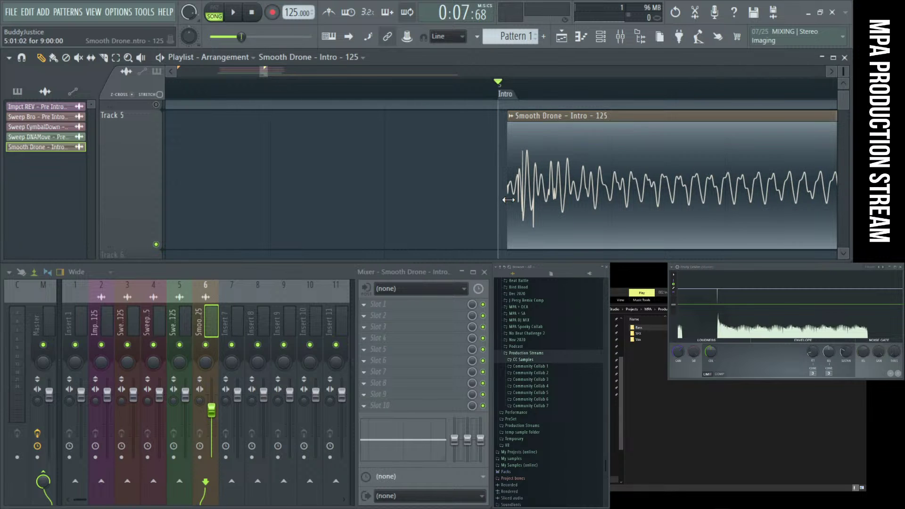
{"action": "key", "text": "ctrl+z"}
{"action": "key", "text": "ctrl+z"}
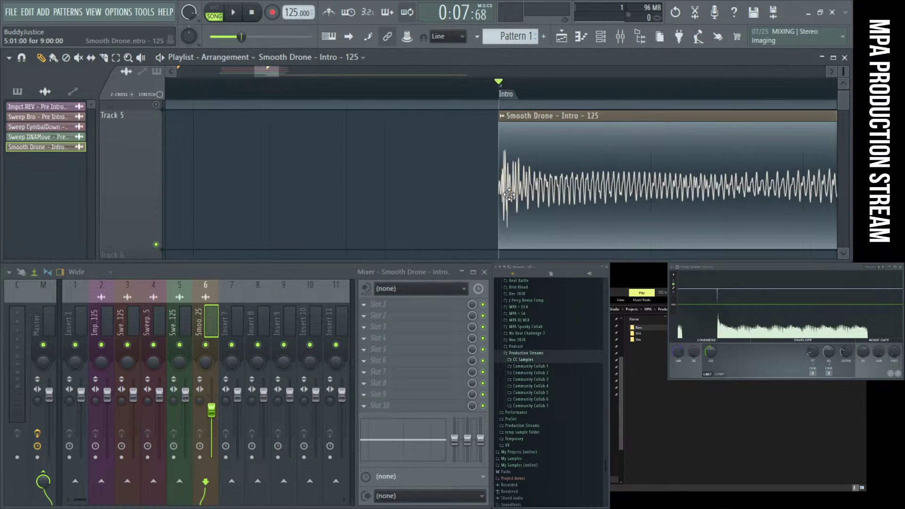
{"action": "scroll", "coordinate": [509, 194], "scroll_direction": "down", "scroll_amount": 4}
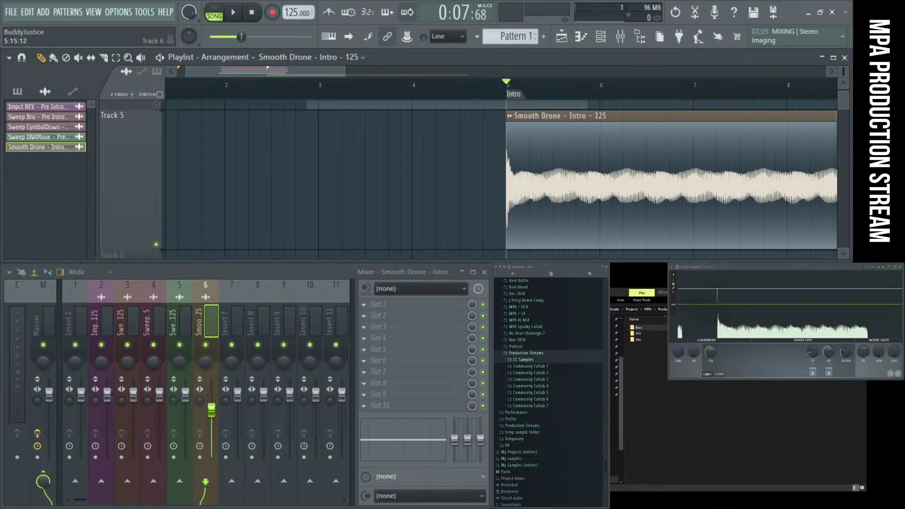
{"action": "left_click_drag", "start_coordinate": [471, 504], "coordinate": [188, 134]}
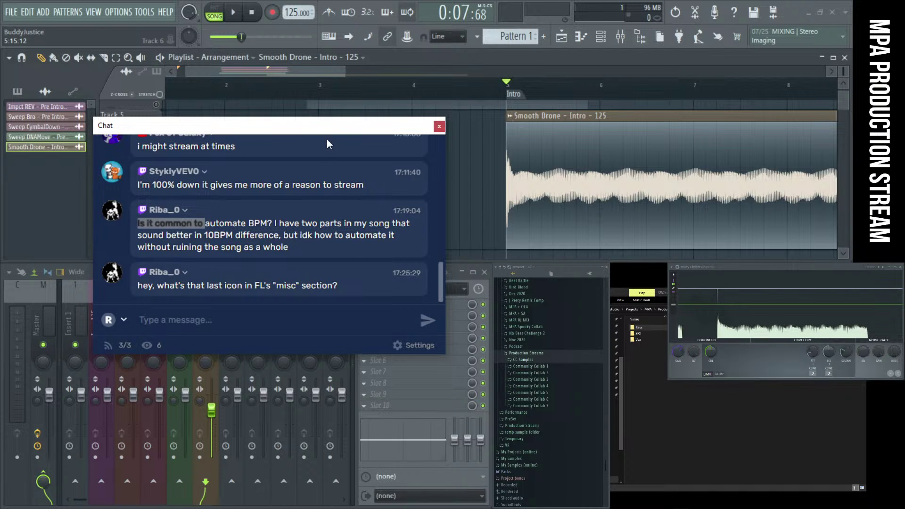
Close the chat and reopen it as a dock via OBS View > Docks > Chat
{"action": "left_click_drag", "start_coordinate": [330, 130], "coordinate": [344, 197]}
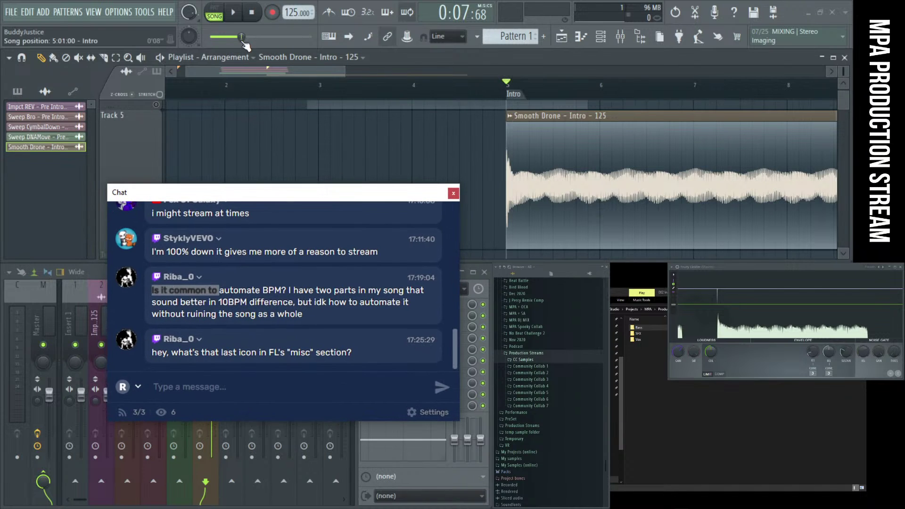
{"action": "left_click", "coordinate": [454, 194]}
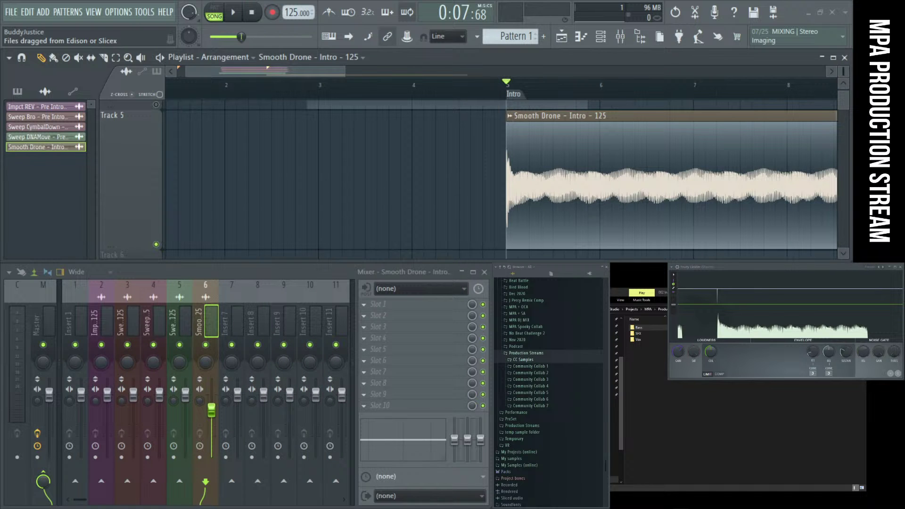
{"action": "left_click_drag", "start_coordinate": [602, 418], "coordinate": [601, 385]}
{"action": "left_click", "coordinate": [546, 392]}
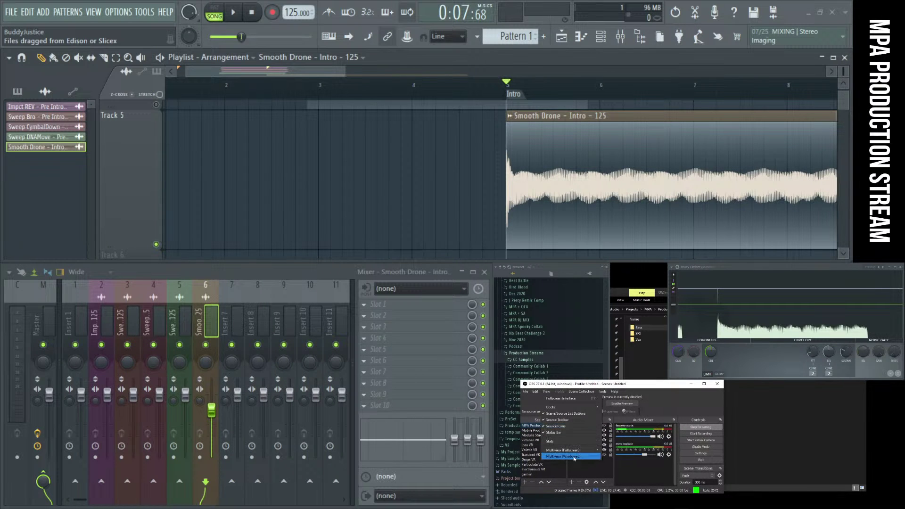
{"action": "mouse_move", "coordinate": [580, 407]}
{"action": "left_click", "coordinate": [618, 469]}
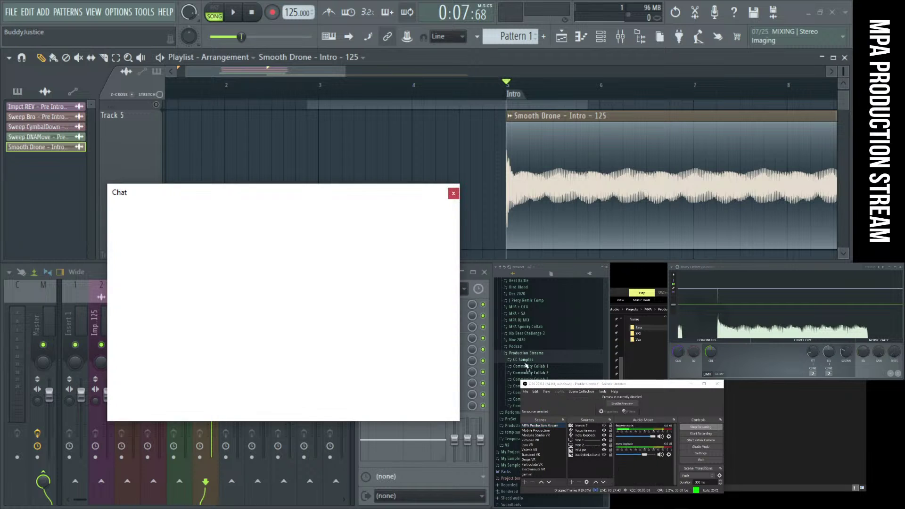
{"action": "left_click_drag", "start_coordinate": [292, 195], "coordinate": [684, 296]}
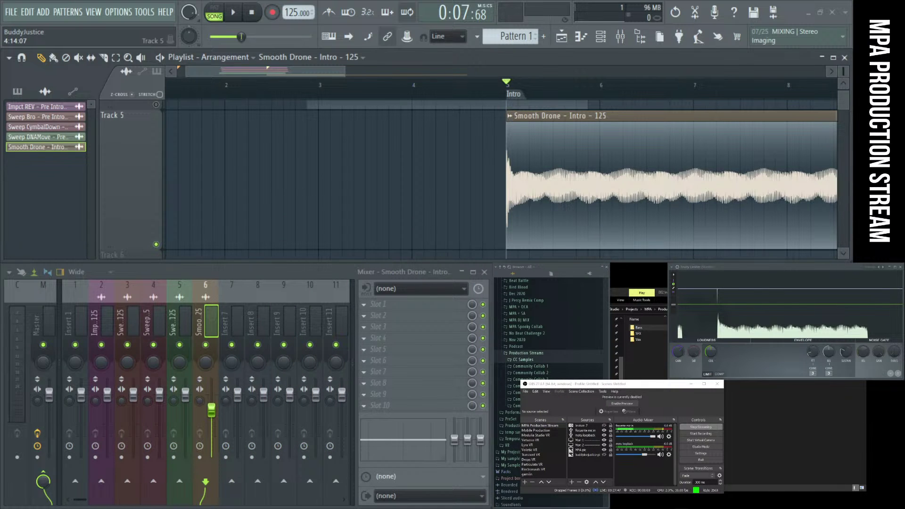
{"action": "left_click_drag", "start_coordinate": [613, 386], "coordinate": [618, 508]}
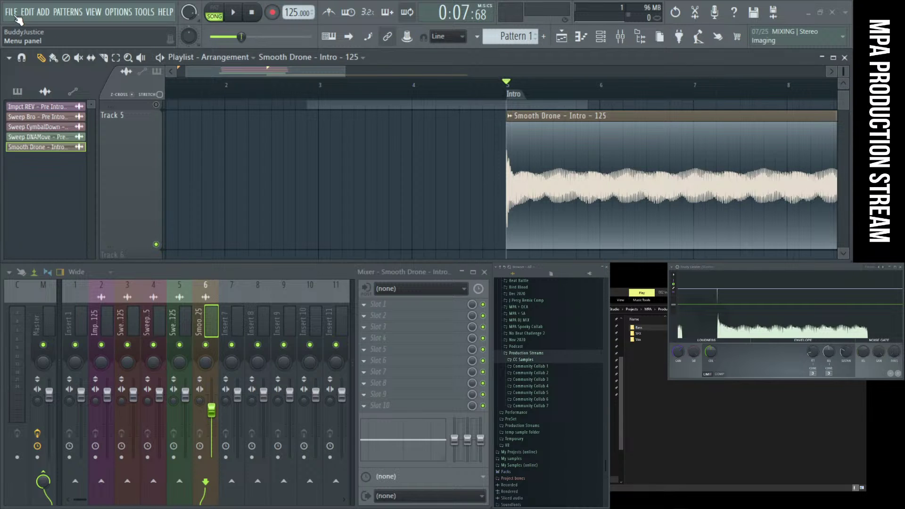
Briefly open and close FL Studio's file menu, then move the chat window down
{"action": "left_click", "coordinate": [16, 17]}
{"action": "left_click", "coordinate": [16, 17]}
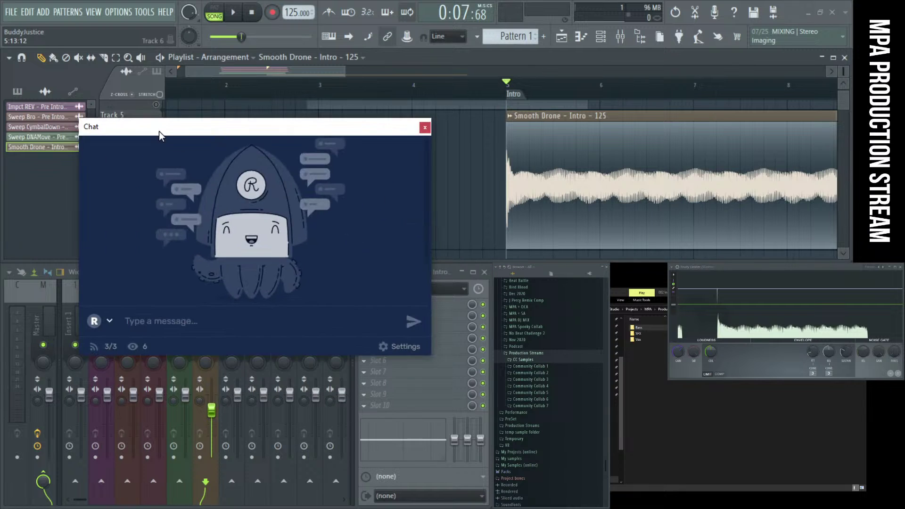
{"action": "left_click_drag", "start_coordinate": [160, 130], "coordinate": [165, 165]}
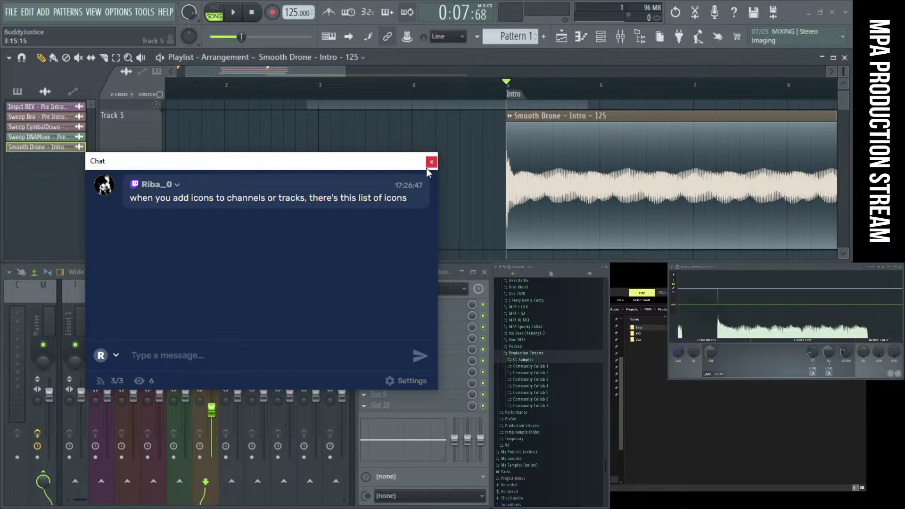
Open the Smooth Drone clip's options and reposition the chat window
{"action": "left_click", "coordinate": [510, 116]}
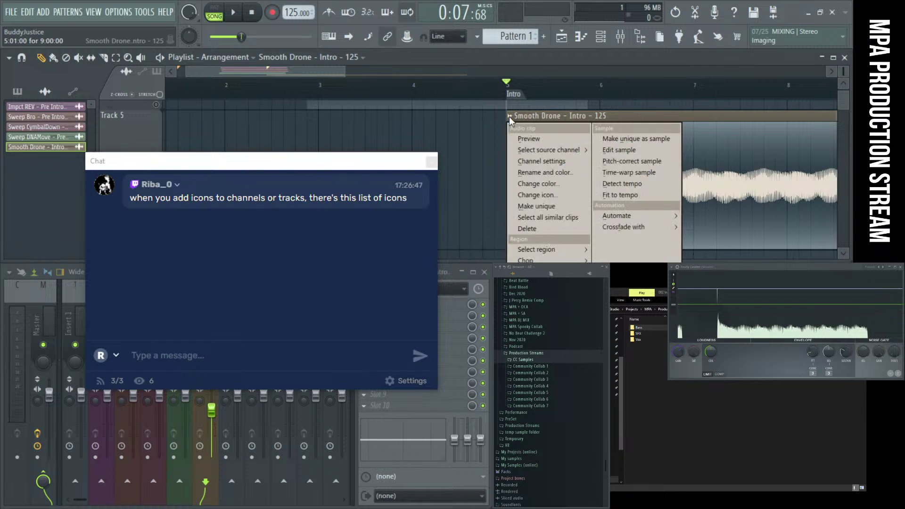
{"action": "left_click", "coordinate": [286, 168]}
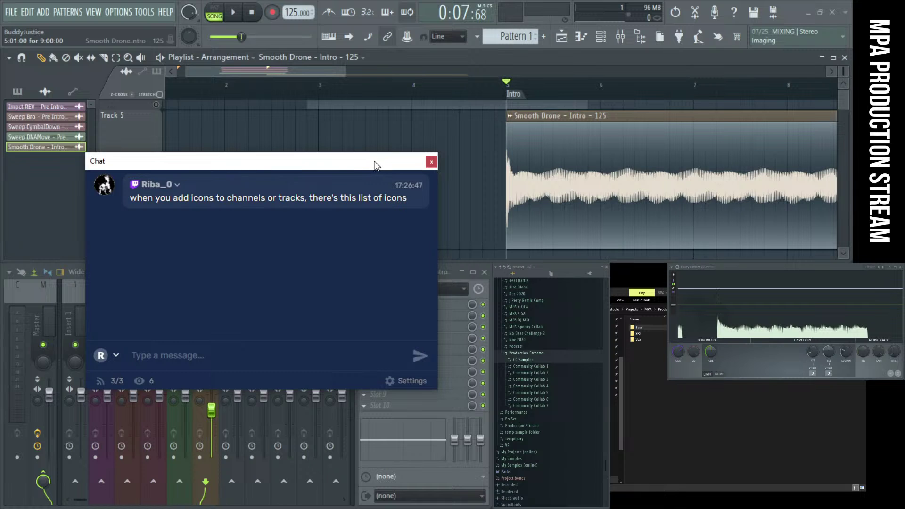
{"action": "left_click_drag", "start_coordinate": [357, 167], "coordinate": [404, 194]}
Set the Channel rack filter to All and view the Sampler's Change icon list
{"action": "left_click", "coordinate": [600, 36]}
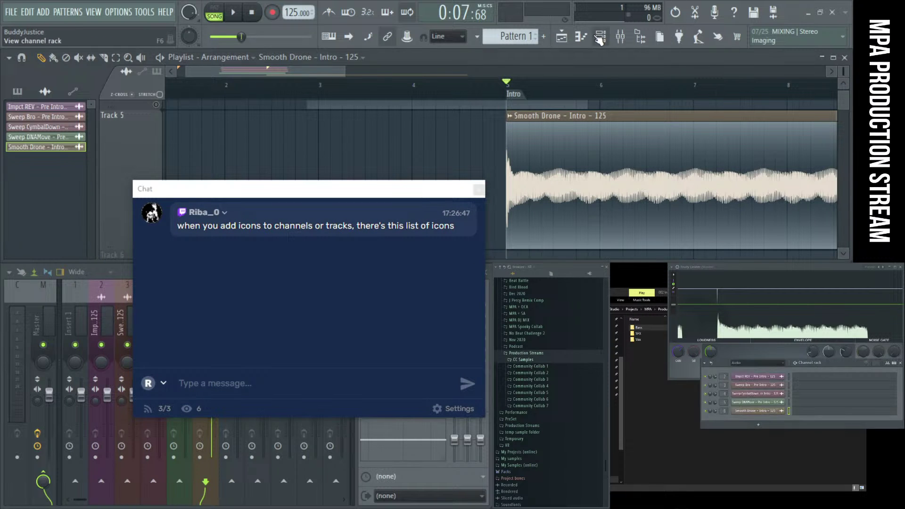
{"action": "left_click", "coordinate": [756, 363]}
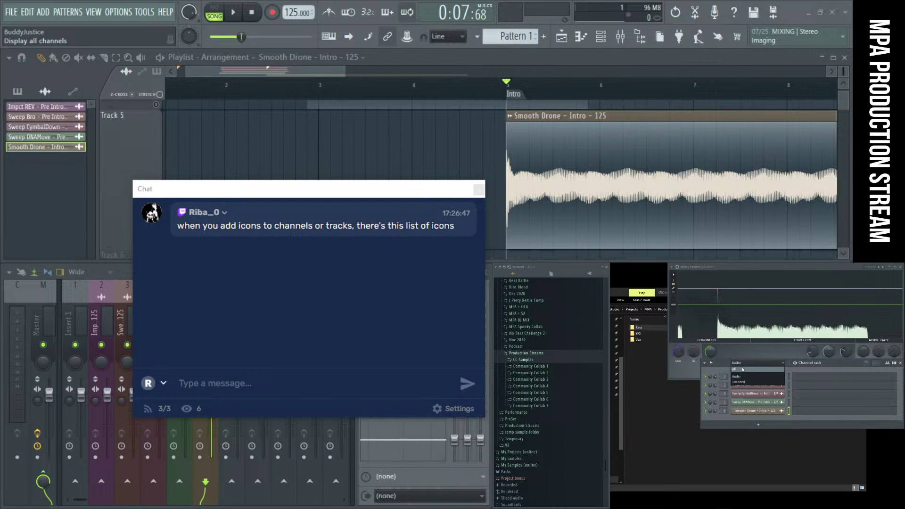
{"action": "left_click", "coordinate": [749, 371]}
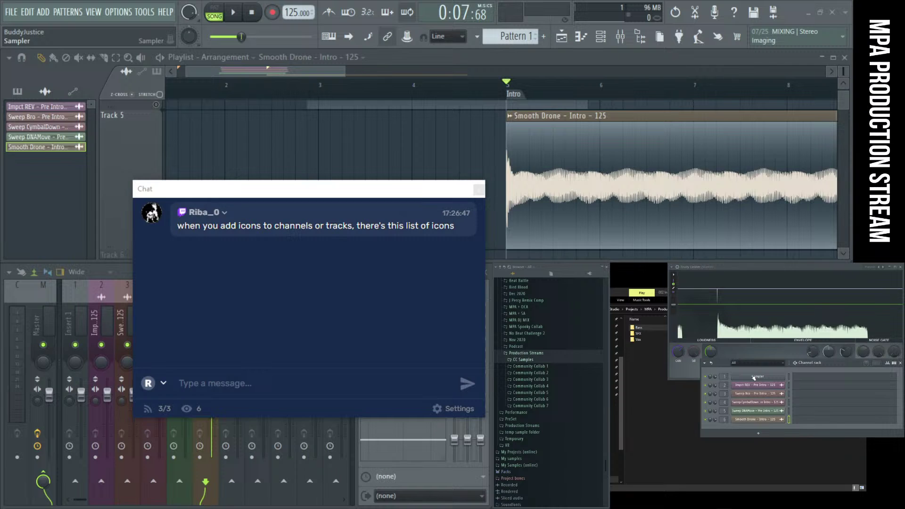
{"action": "right_click", "coordinate": [754, 378]}
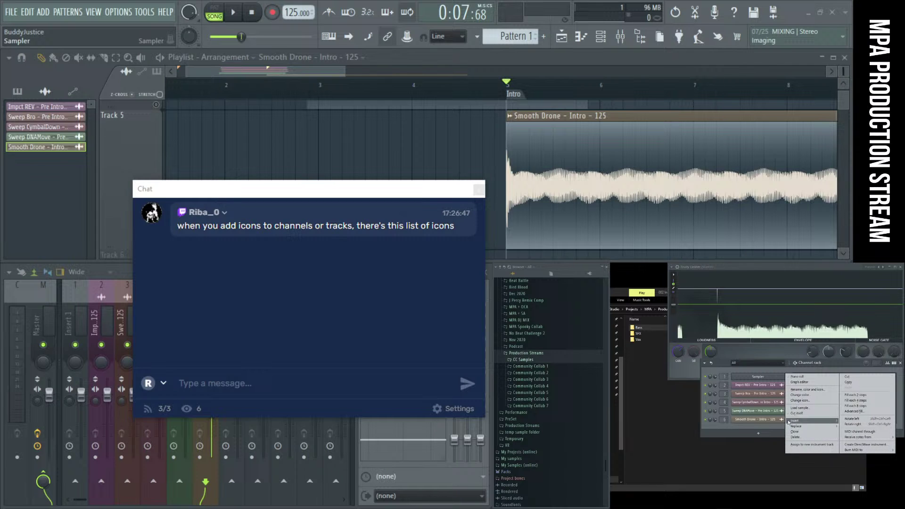
{"action": "left_click", "coordinate": [809, 400]}
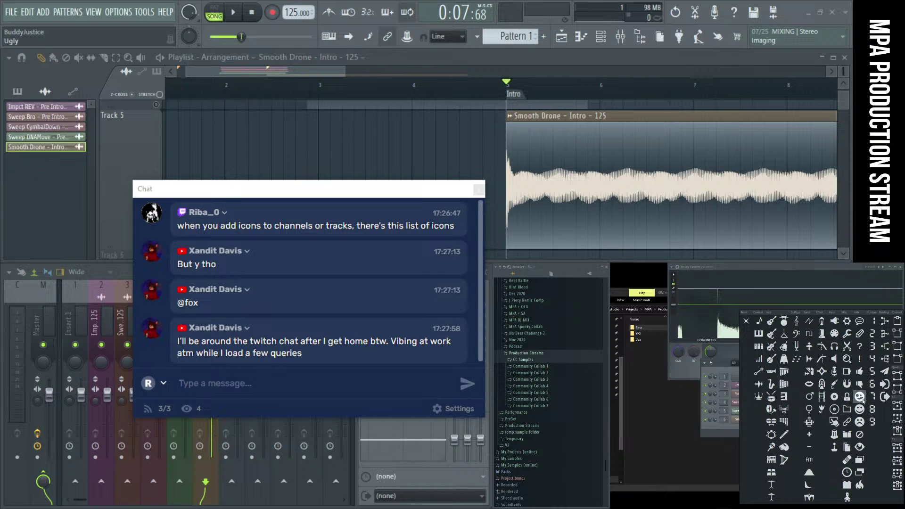
{"action": "left_click_drag", "start_coordinate": [238, 190], "coordinate": [212, 132]}
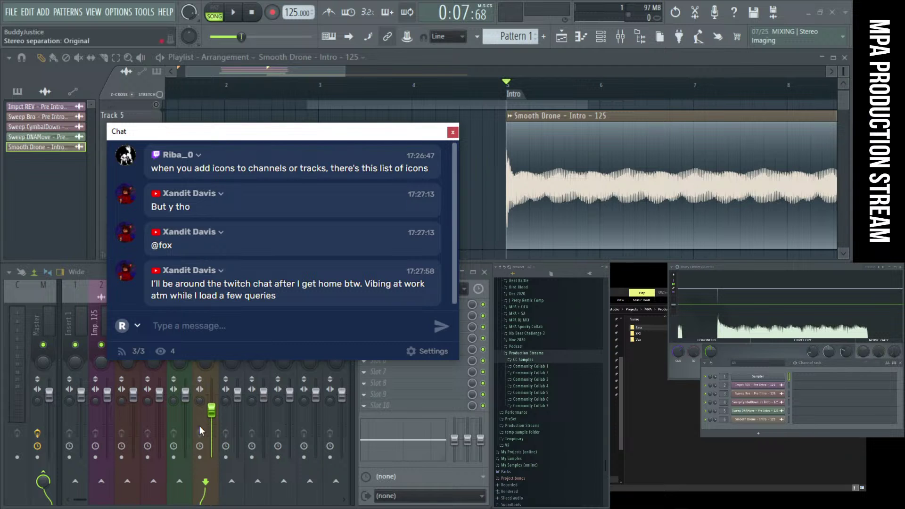
Load the Twitch channel bookmark in Chrome, pop it into a maximized window, and open the account menu
{"action": "key", "text": "alt+Tab"}
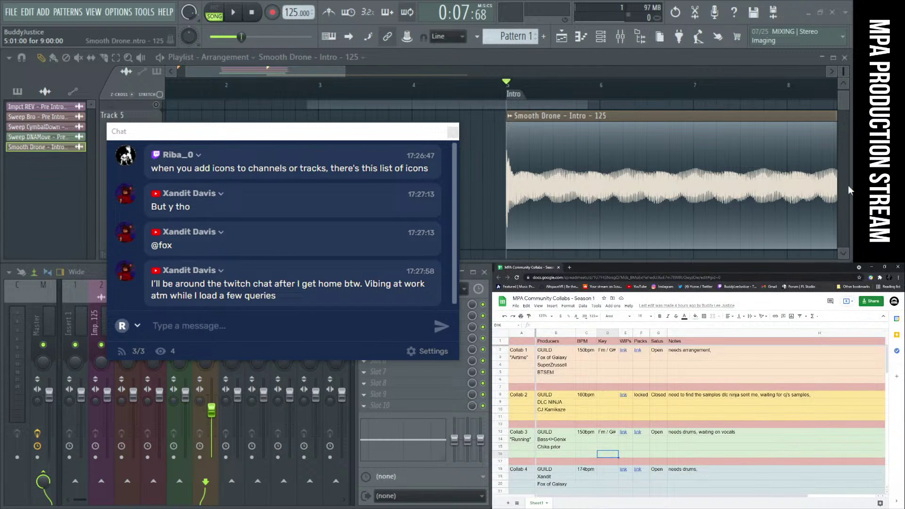
{"action": "left_click", "coordinate": [569, 267]}
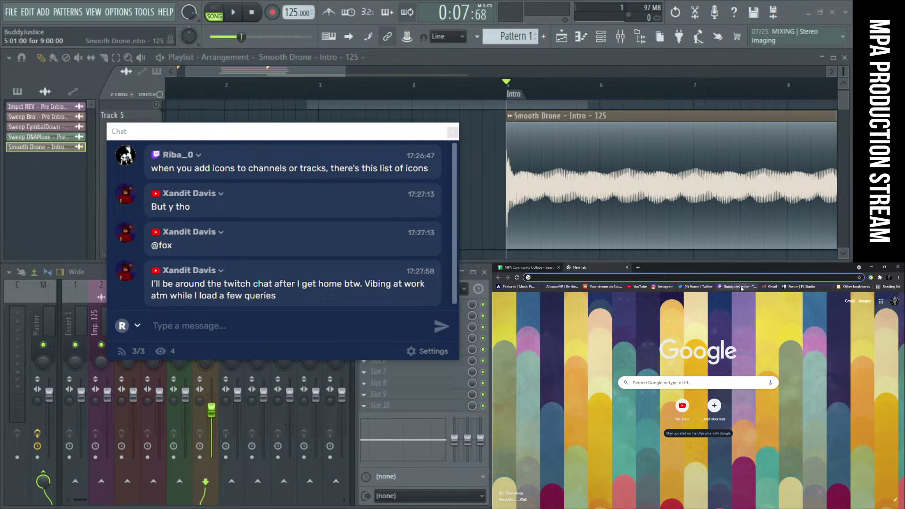
{"action": "left_click", "coordinate": [737, 286]}
{"action": "left_click_drag", "start_coordinate": [584, 267], "coordinate": [227, 1]}
{"action": "left_click_drag", "start_coordinate": [242, 128], "coordinate": [554, 255]}
{"action": "left_click", "coordinate": [839, 76]}
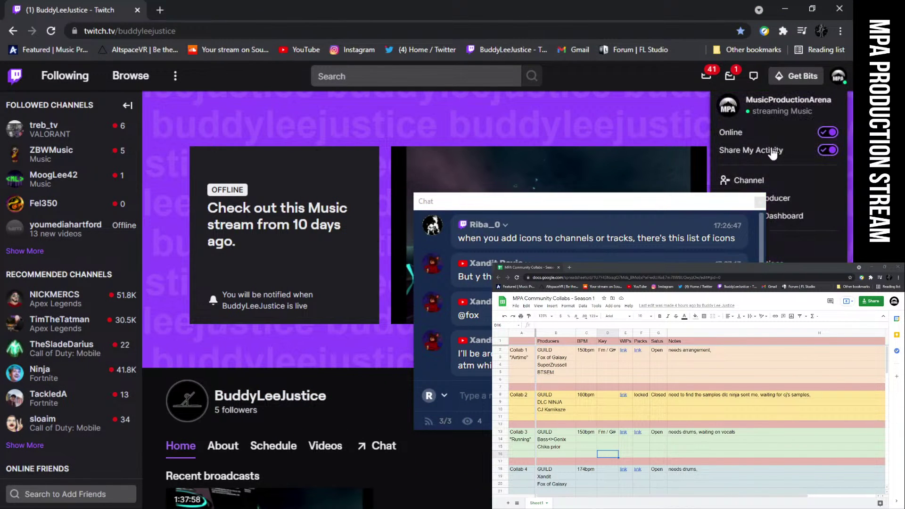
{"action": "left_click_drag", "start_coordinate": [638, 213], "coordinate": [904, 217]}
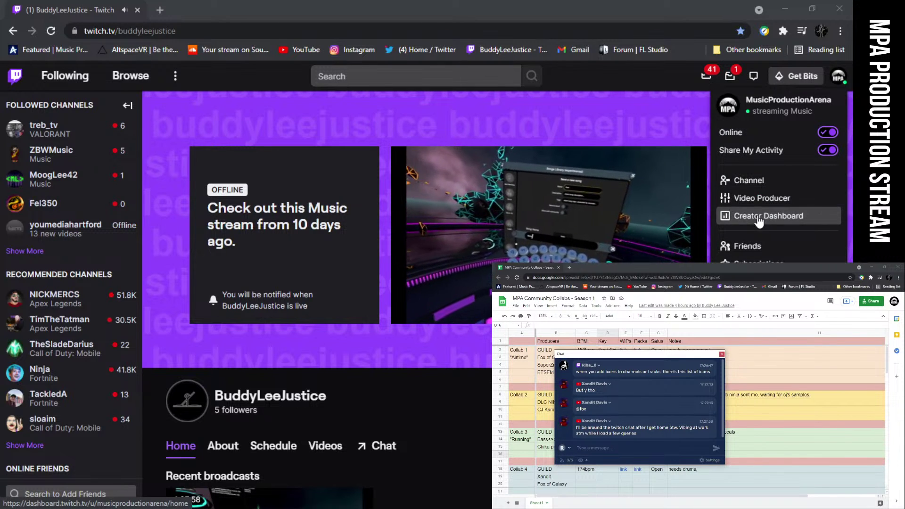
Go to Creator Dashboard > Insights > Achievements and scroll to the Build a Community achievement
{"action": "left_click", "coordinate": [582, 247]}
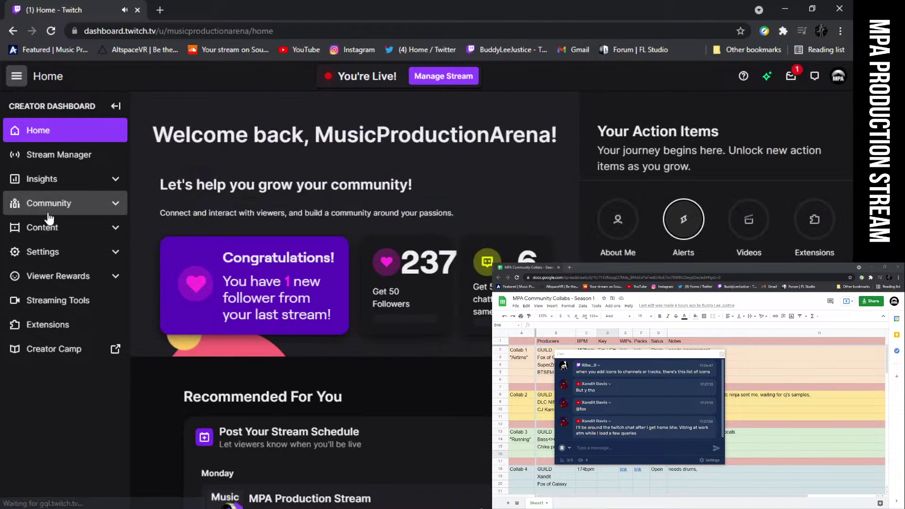
{"action": "left_click", "coordinate": [48, 210]}
{"action": "left_click", "coordinate": [30, 206]}
{"action": "left_click", "coordinate": [38, 179]}
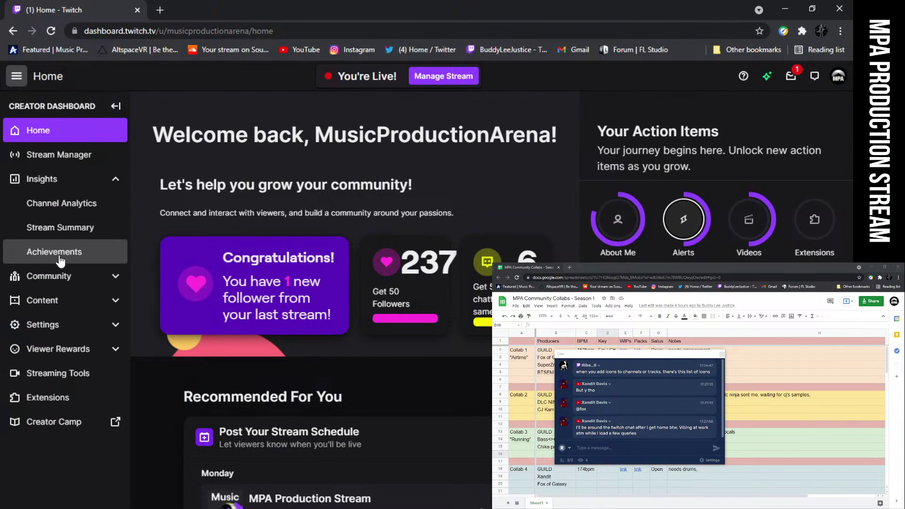
{"action": "left_click", "coordinate": [65, 255]}
{"action": "scroll", "coordinate": [362, 231], "scroll_direction": "down", "scroll_amount": 5}
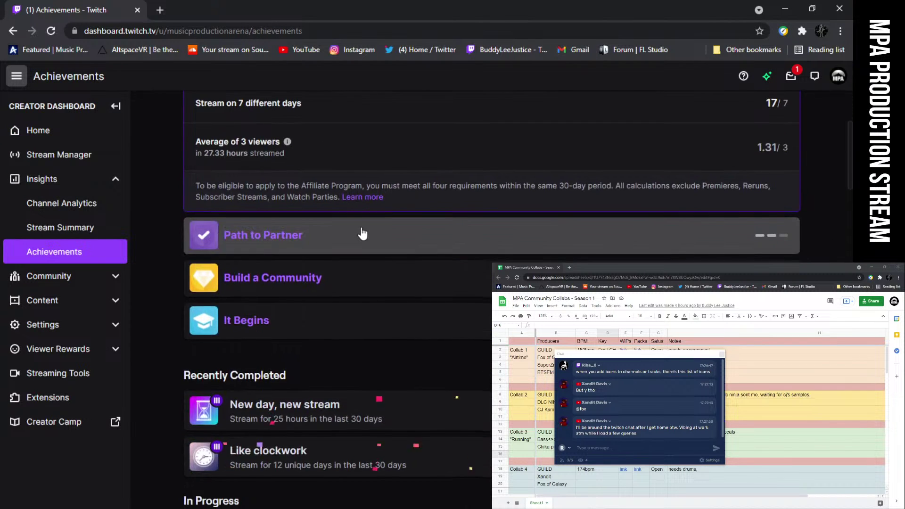
{"action": "scroll", "coordinate": [363, 232], "scroll_direction": "down", "scroll_amount": 3}
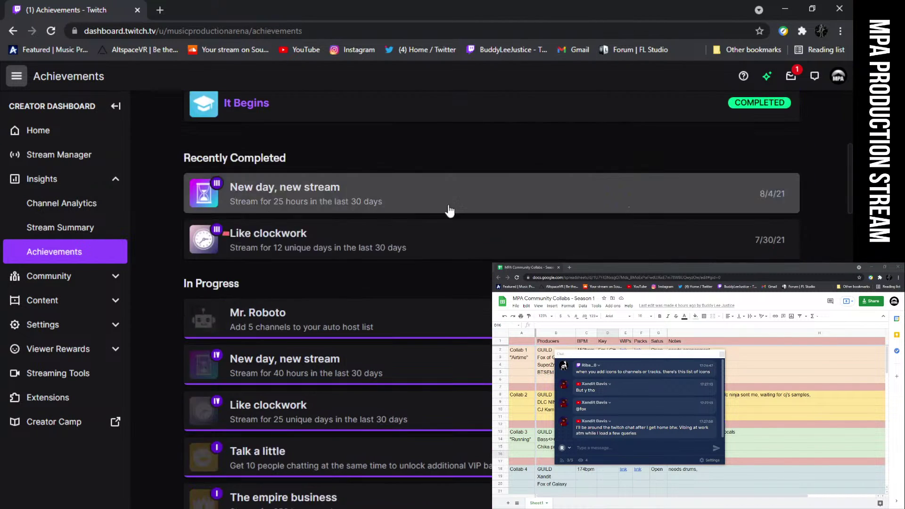
{"action": "scroll", "coordinate": [451, 278], "scroll_direction": "up", "scroll_amount": 4}
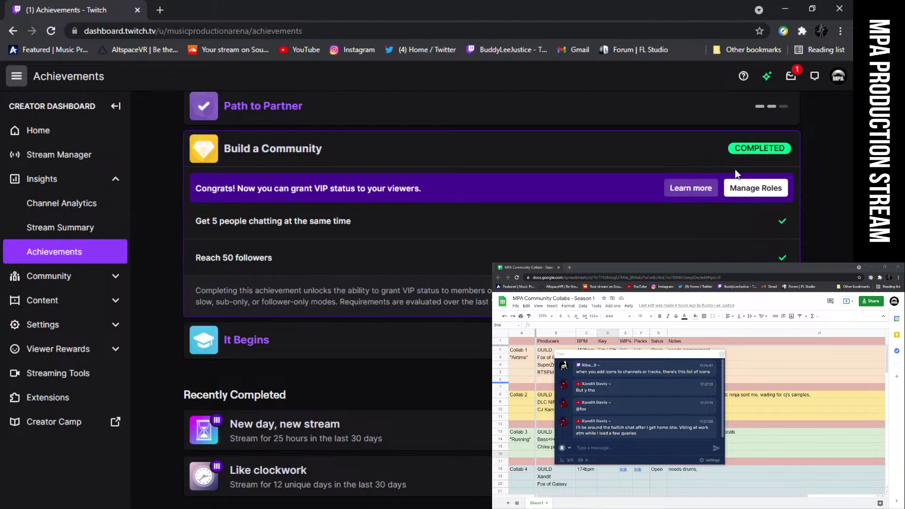
In Manage Roles, add a viewer by username, tick VIP, and save
{"action": "left_click", "coordinate": [768, 195]}
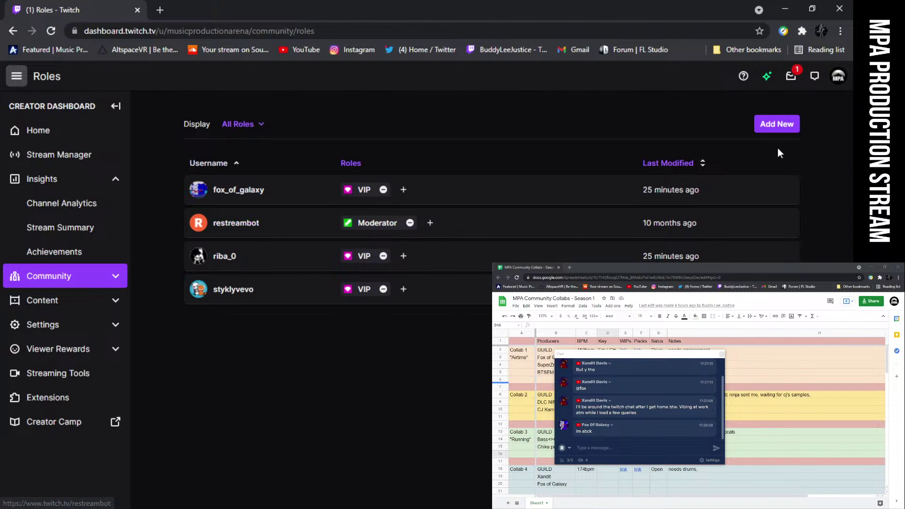
{"action": "left_click", "coordinate": [784, 125]}
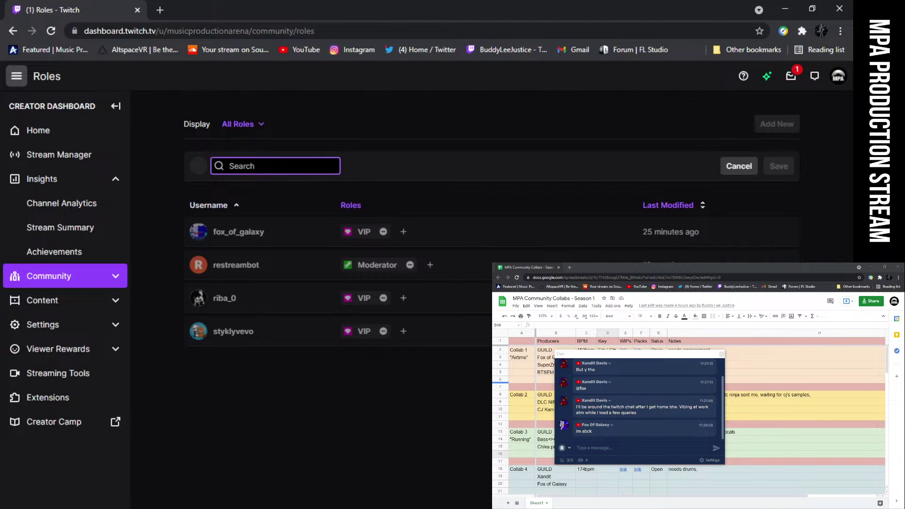
{"action": "type", "text": "Xandit"}
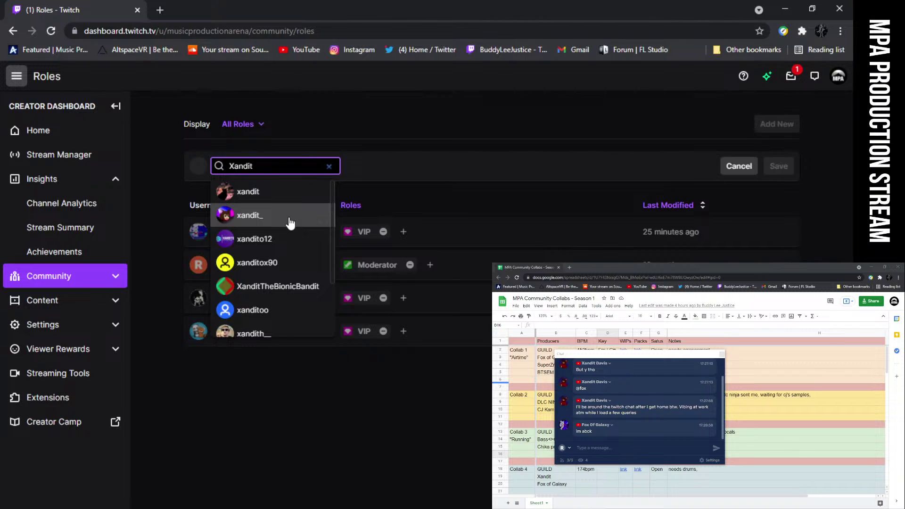
{"action": "left_click", "coordinate": [259, 194]}
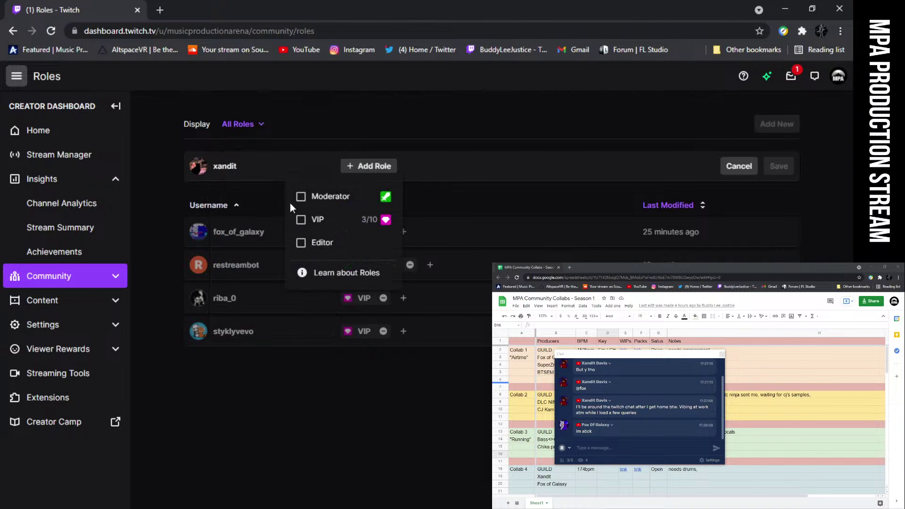
{"action": "left_click", "coordinate": [300, 220]}
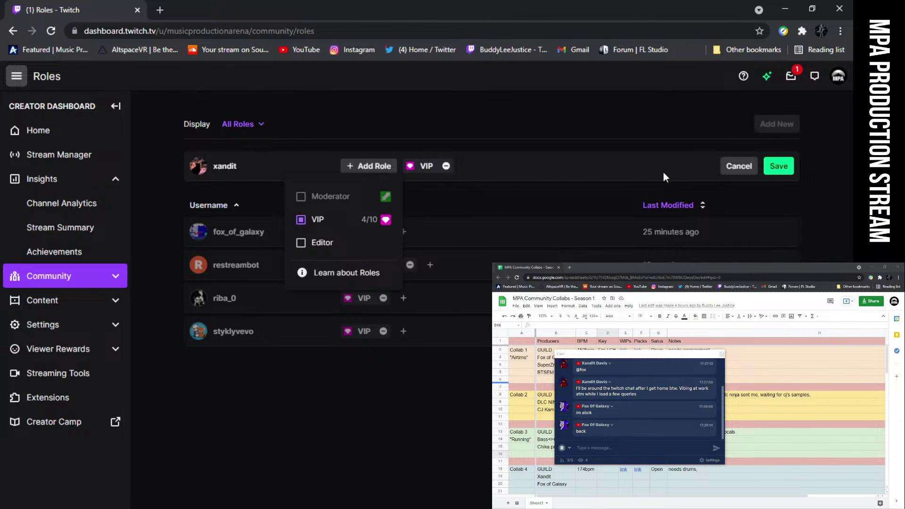
{"action": "left_click", "coordinate": [778, 168]}
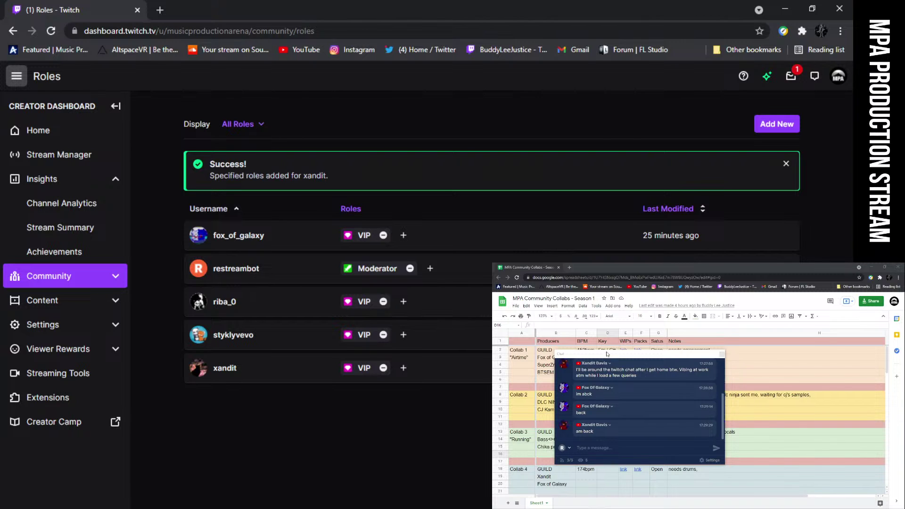
Rearrange the chat popup and OBS windows, then close the Twitch browser window
{"action": "left_click_drag", "start_coordinate": [608, 354], "coordinate": [603, 341]}
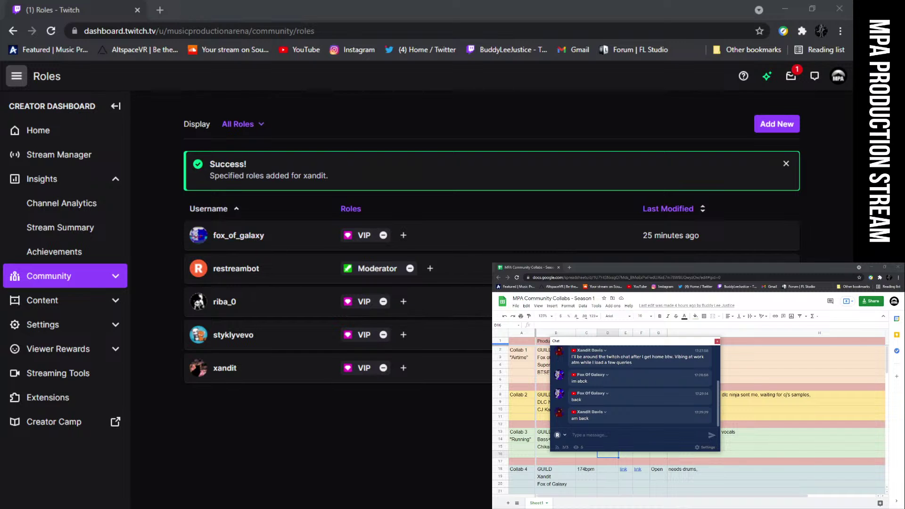
{"action": "key", "text": "alt+Tab"}
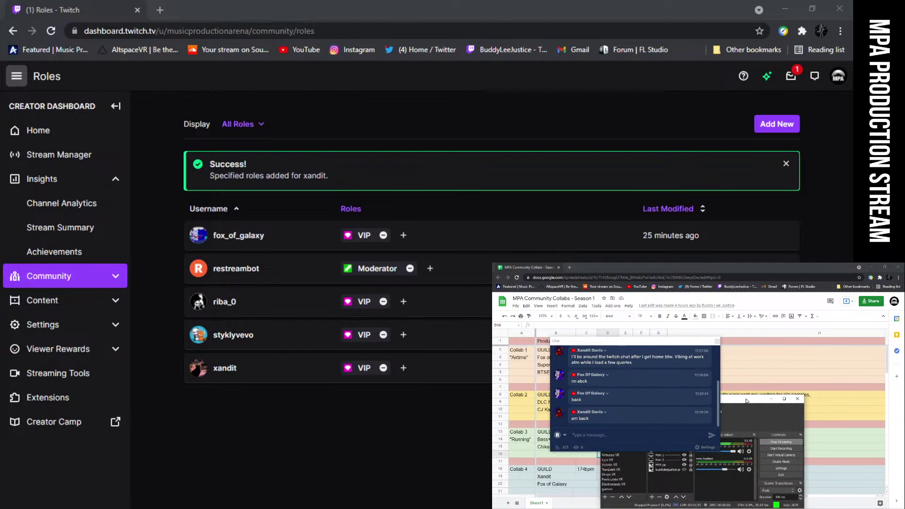
{"action": "left_click_drag", "start_coordinate": [746, 386], "coordinate": [781, 408]}
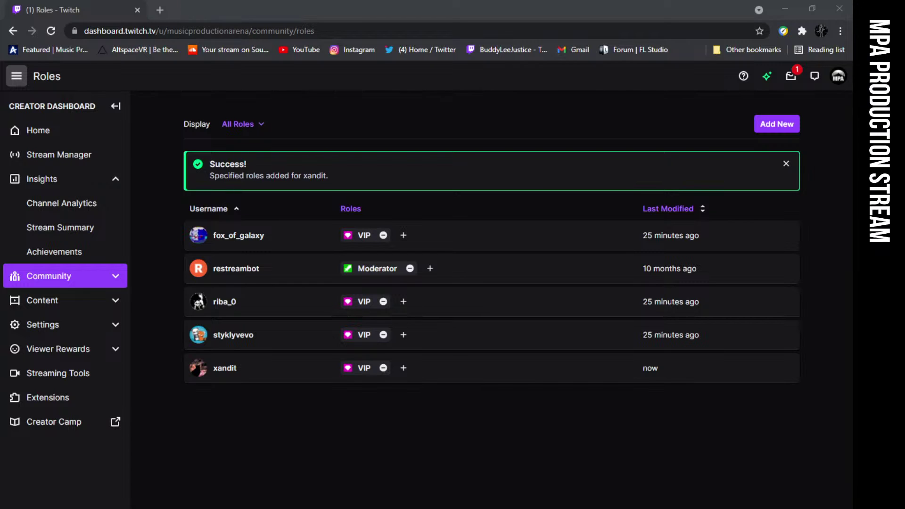
{"action": "left_click_drag", "start_coordinate": [828, 206], "coordinate": [632, 278]}
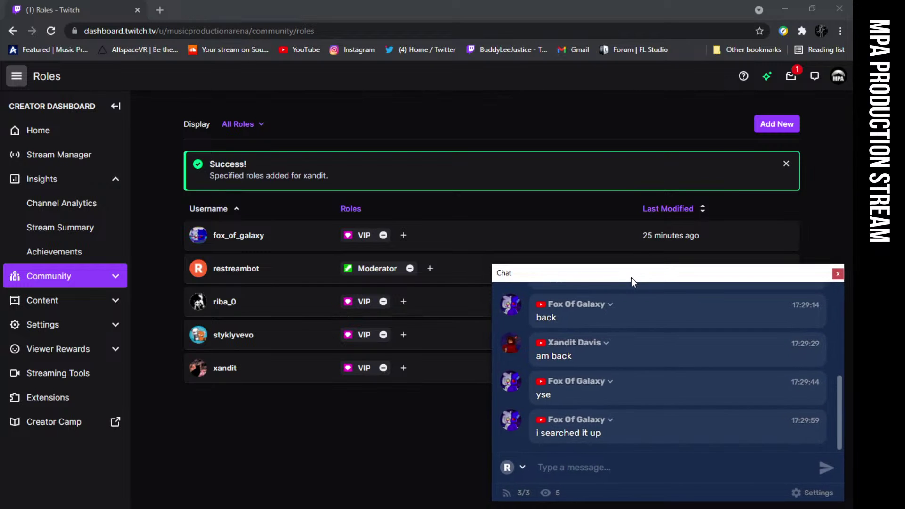
{"action": "left_click", "coordinate": [137, 11]}
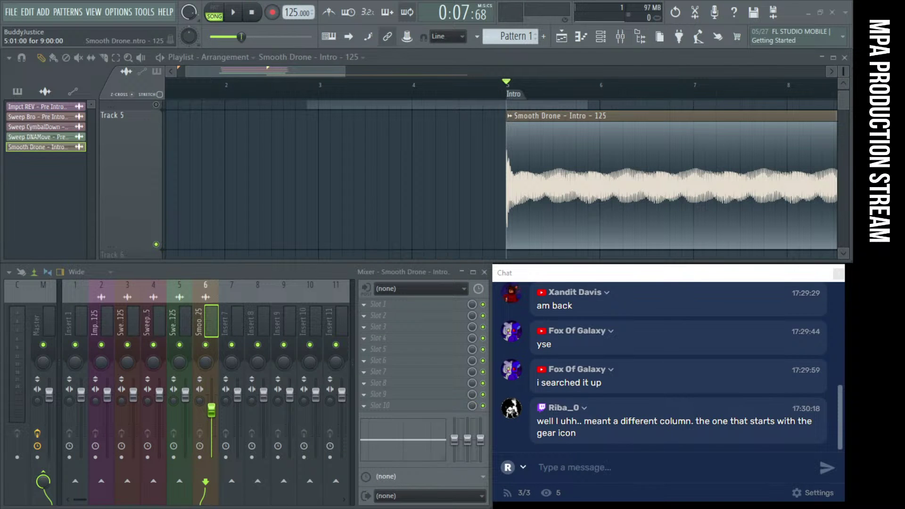
Give mixer insert 6 (Smooth Drone) the pixelated-man icon, keeping its name unchanged
{"action": "left_click_drag", "start_coordinate": [583, 277], "coordinate": [625, 280]}
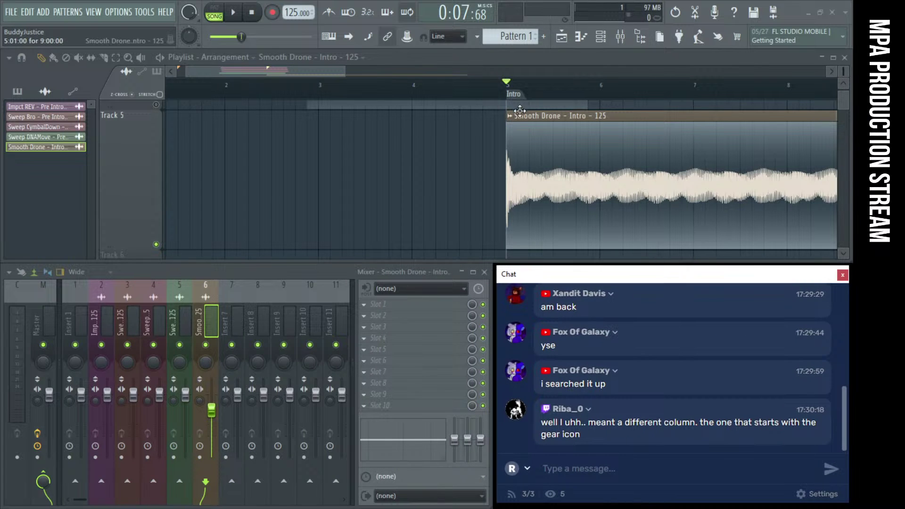
{"action": "right_click", "coordinate": [514, 116]}
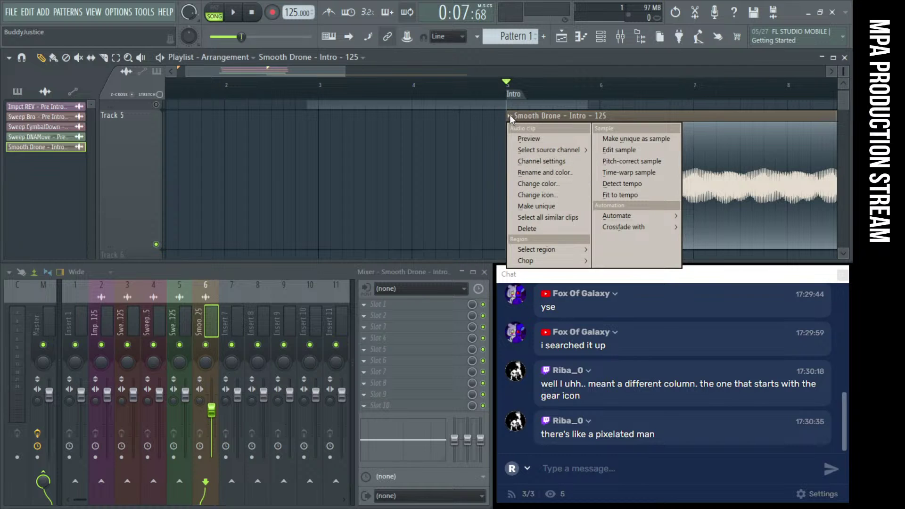
{"action": "left_click", "coordinate": [202, 320]}
{"action": "right_click", "coordinate": [205, 320]}
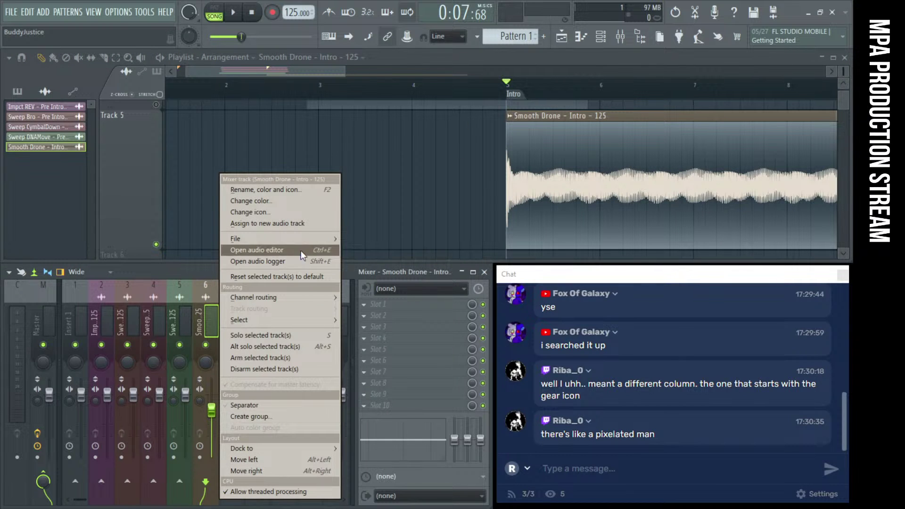
{"action": "left_click", "coordinate": [313, 190]}
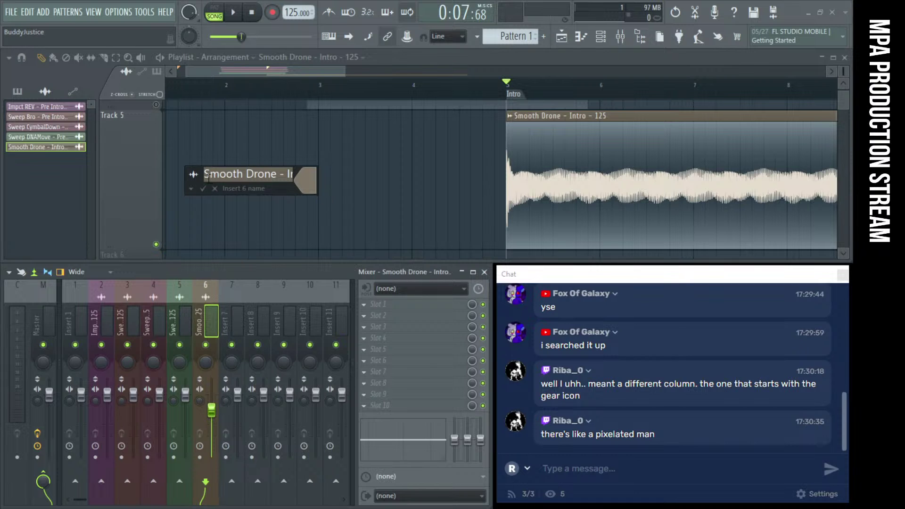
{"action": "left_click", "coordinate": [192, 175]}
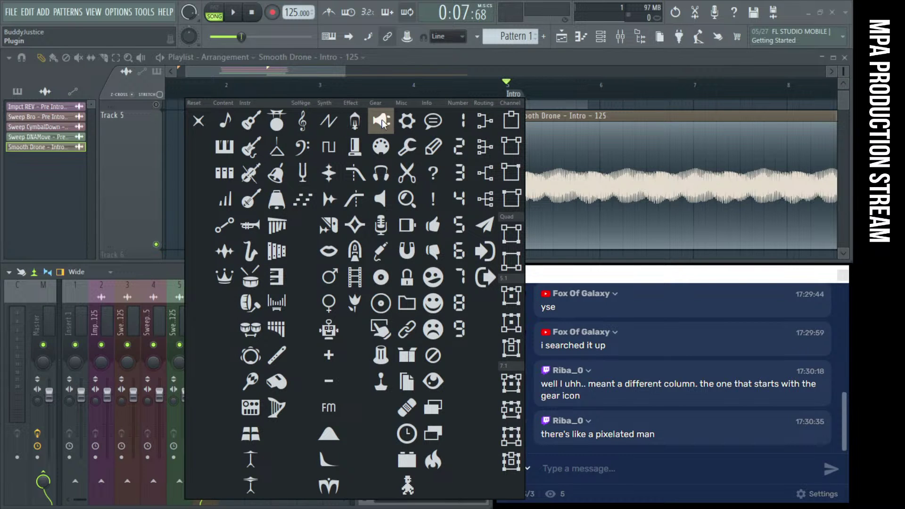
{"action": "left_click", "coordinate": [407, 488]}
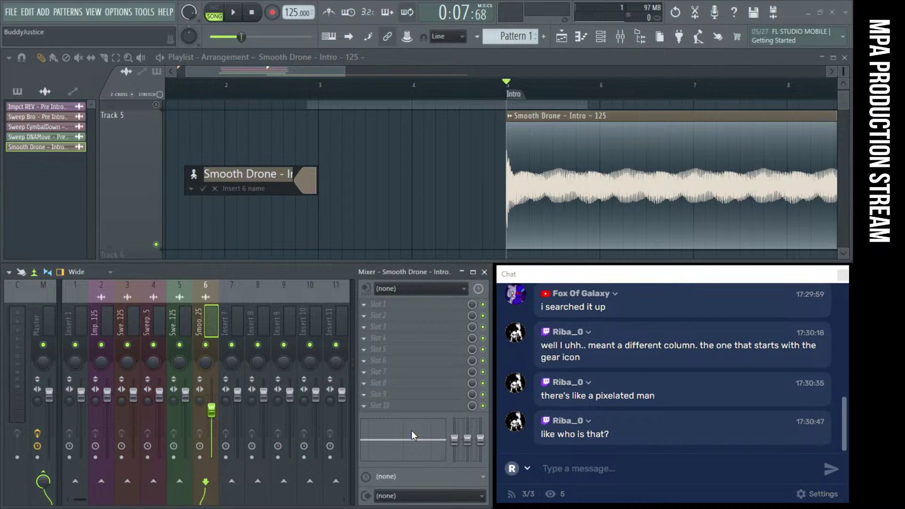
{"action": "key", "text": "Return"}
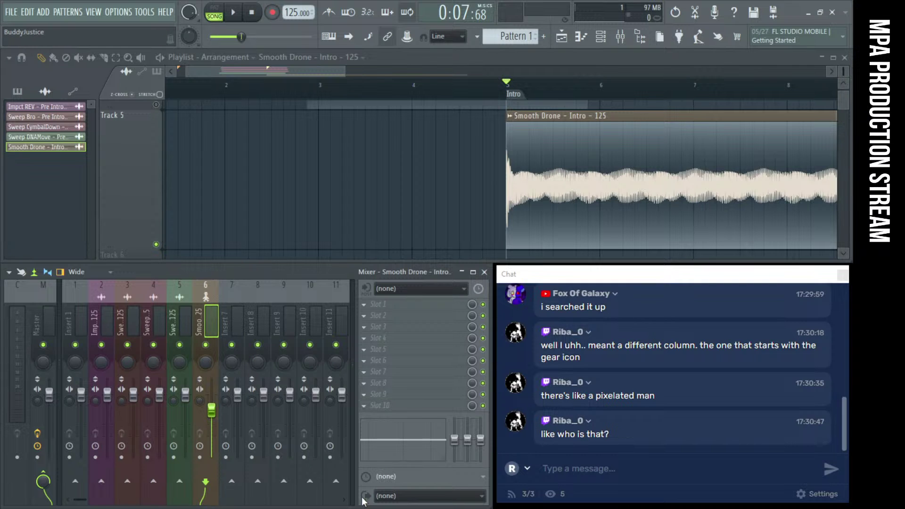
Zoom the playlist out so intro tracks 1–7 across bars 1–14 are all visible
{"action": "mouse_move", "coordinate": [390, 508]}
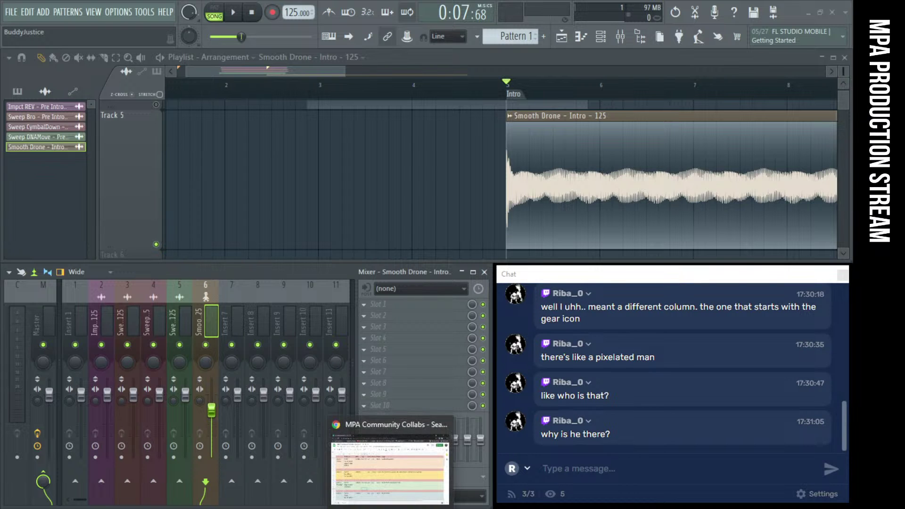
{"action": "left_click_drag", "start_coordinate": [573, 278], "coordinate": [190, 155]}
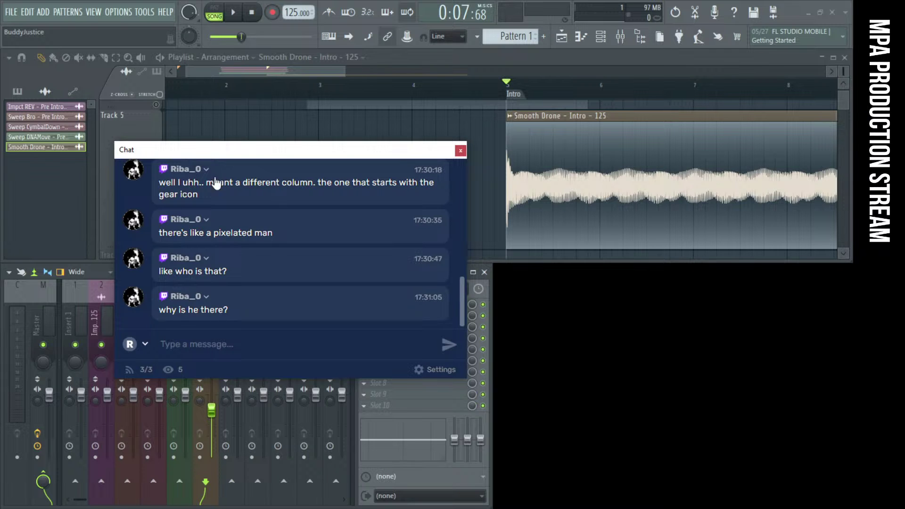
{"action": "scroll", "coordinate": [231, 263], "scroll_direction": "up", "scroll_amount": 1}
{"action": "scroll", "coordinate": [232, 262], "scroll_direction": "down", "scroll_amount": 4}
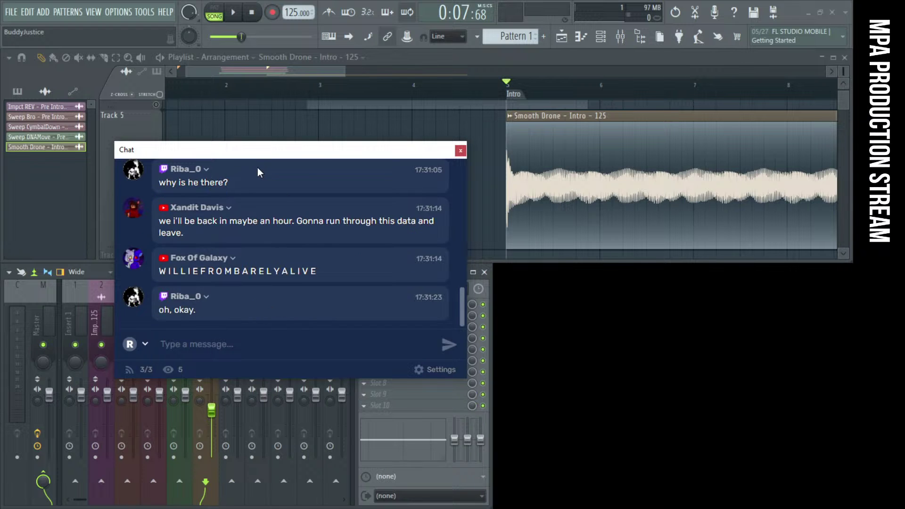
{"action": "mouse_move", "coordinate": [243, 155]}
{"action": "left_mouse_down"}
{"action": "mouse_move", "coordinate": [237, 129]}
{"action": "mouse_move", "coordinate": [253, 235]}
{"action": "mouse_move", "coordinate": [431, 285]}
{"action": "mouse_move", "coordinate": [622, 281]}
{"action": "mouse_move", "coordinate": [273, 196]}
{"action": "mouse_move", "coordinate": [624, 274]}
{"action": "mouse_move", "coordinate": [297, 176]}
{"action": "mouse_move", "coordinate": [250, 149]}
{"action": "left_mouse_up"}
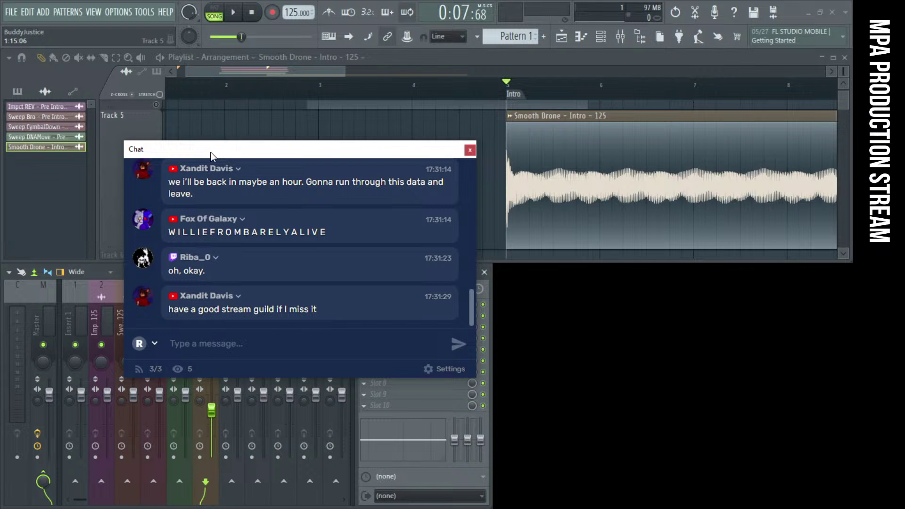
{"action": "left_click_drag", "start_coordinate": [211, 156], "coordinate": [582, 282]}
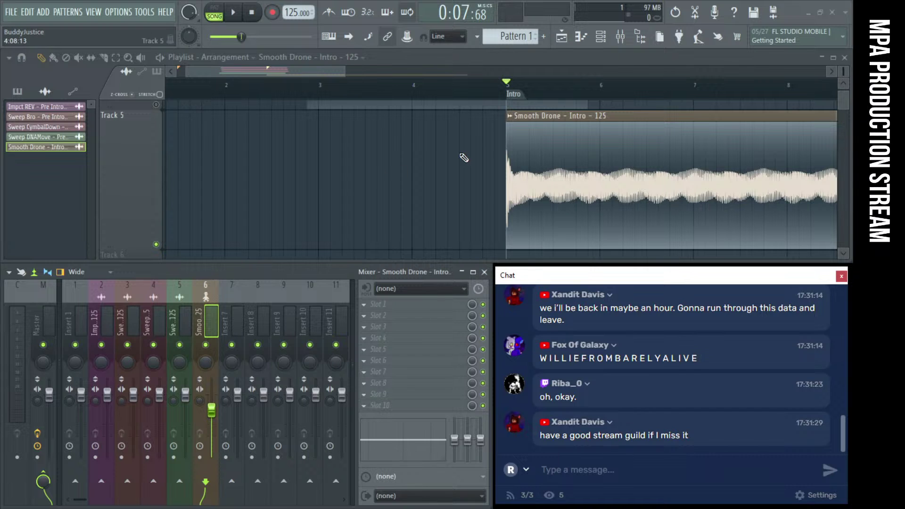
{"action": "left_click", "coordinate": [462, 156]}
{"action": "scroll", "coordinate": [461, 153], "scroll_direction": "down", "scroll_amount": 3}
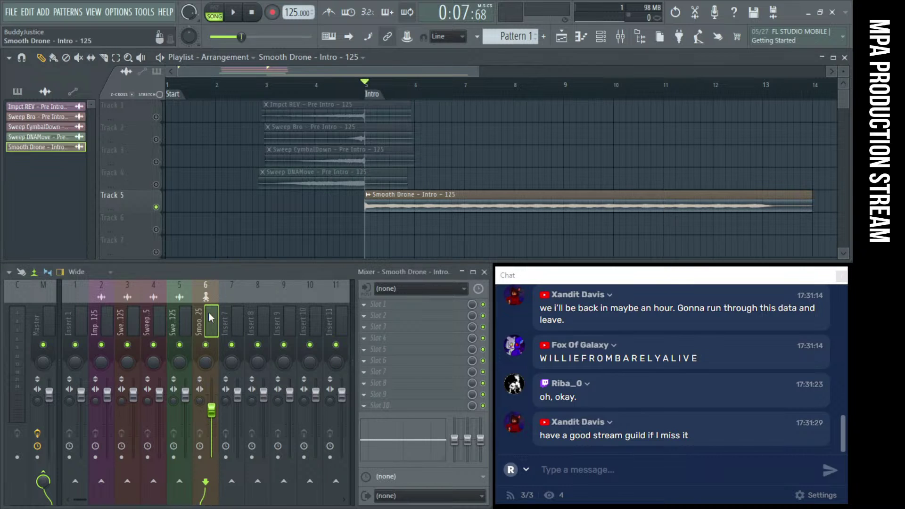
Play the song to preview the intro, then stop back at the Intro marker
{"action": "key", "text": "space"}
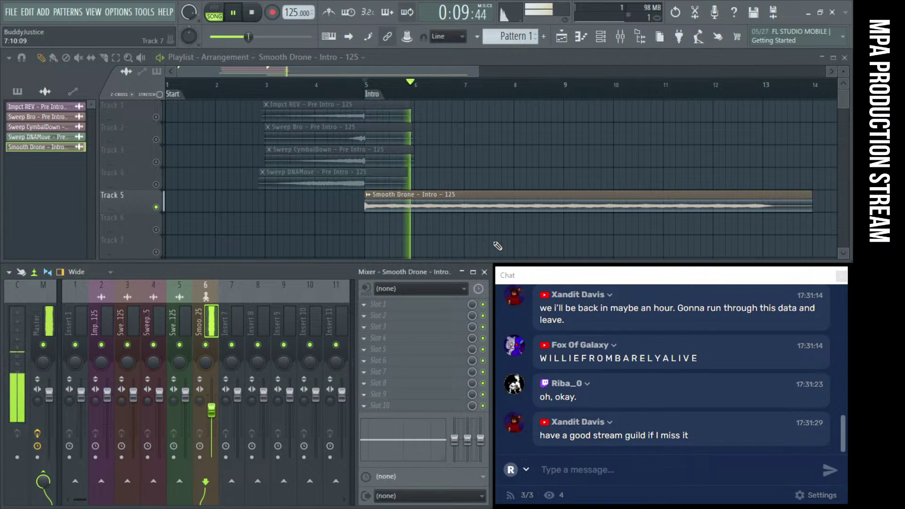
{"action": "scroll", "coordinate": [421, 182], "scroll_direction": "up", "scroll_amount": 3}
{"action": "scroll", "coordinate": [420, 182], "scroll_direction": "down", "scroll_amount": 3}
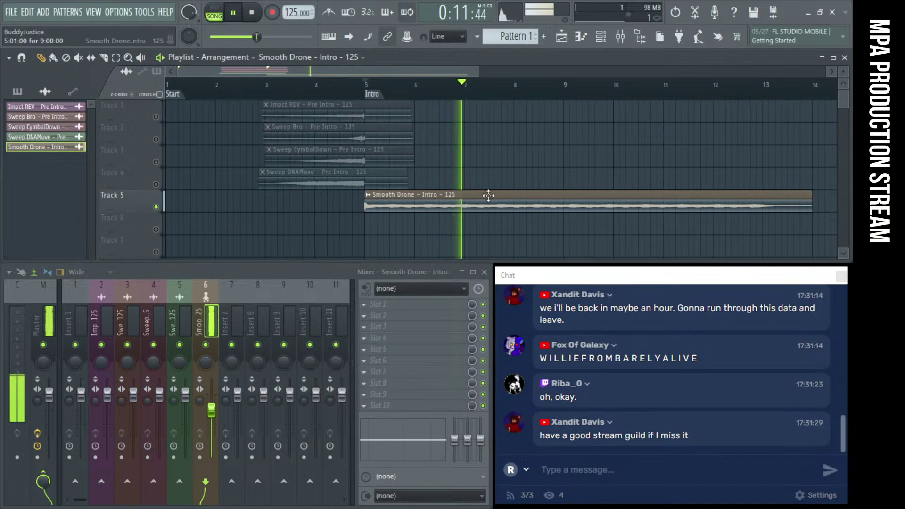
{"action": "mouse_move", "coordinate": [592, 278]}
{"action": "left_mouse_down"}
{"action": "mouse_move", "coordinate": [255, 259]}
{"action": "mouse_move", "coordinate": [569, 261]}
{"action": "mouse_move", "coordinate": [790, 285]}
{"action": "mouse_move", "coordinate": [598, 285]}
{"action": "left_mouse_up"}
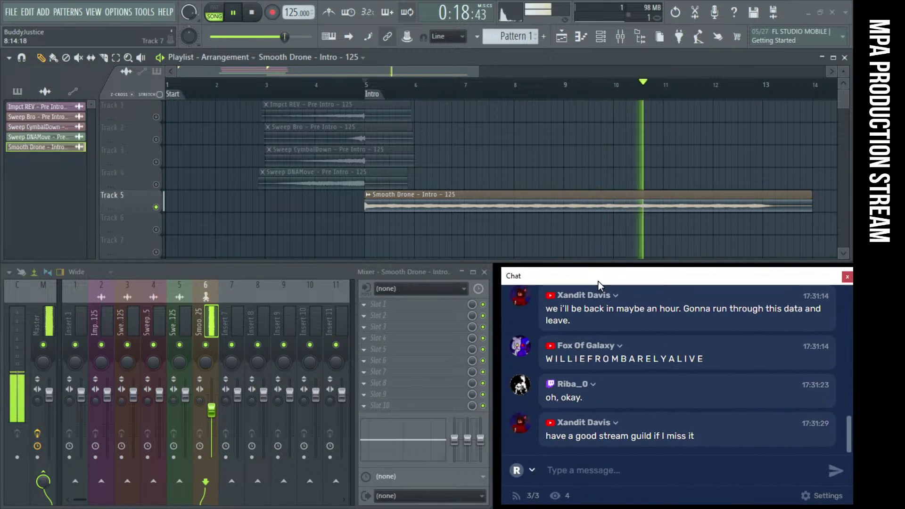
{"action": "left_click", "coordinate": [252, 12]}
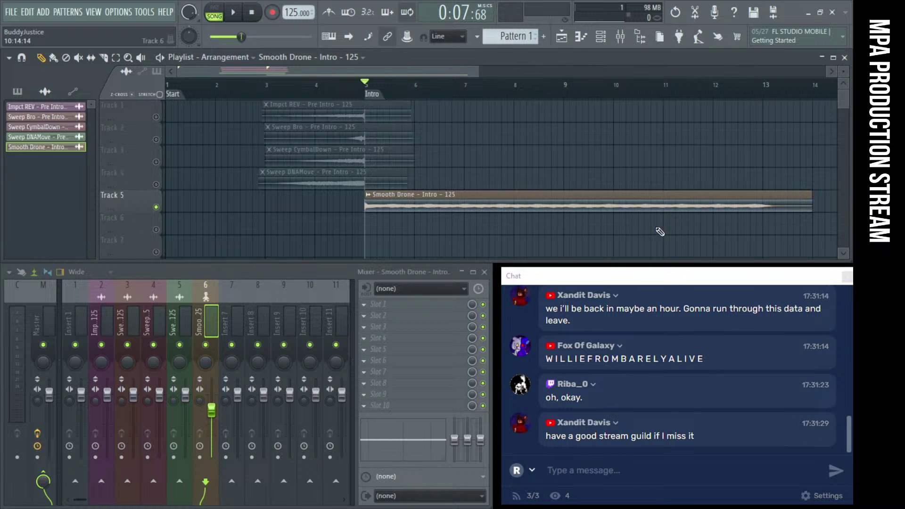
Place the Door Impact sample on track 6 at the Intro marker
{"action": "scroll", "coordinate": [554, 189], "scroll_direction": "down", "scroll_amount": 1}
{"action": "scroll", "coordinate": [555, 189], "scroll_direction": "up", "scroll_amount": 1}
{"action": "scroll", "coordinate": [556, 191], "scroll_direction": "down", "scroll_amount": 2}
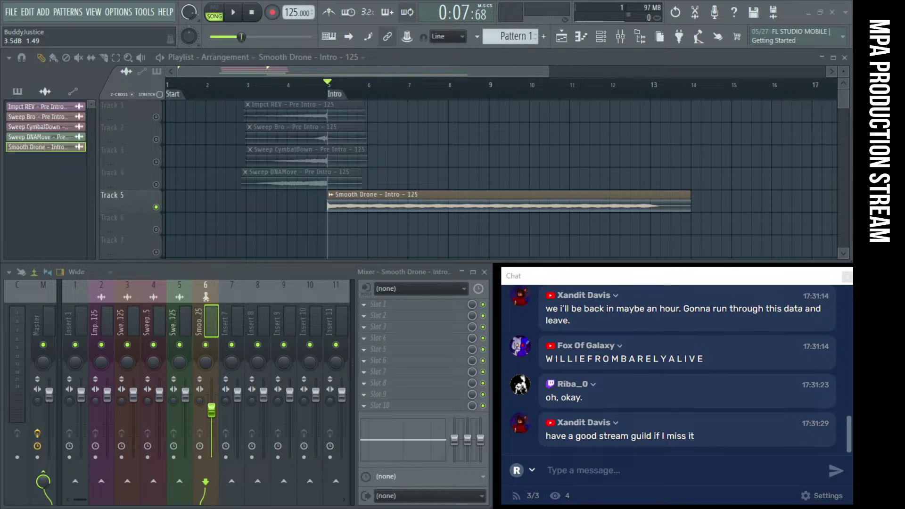
{"action": "left_click_drag", "start_coordinate": [565, 231], "coordinate": [345, 225]}
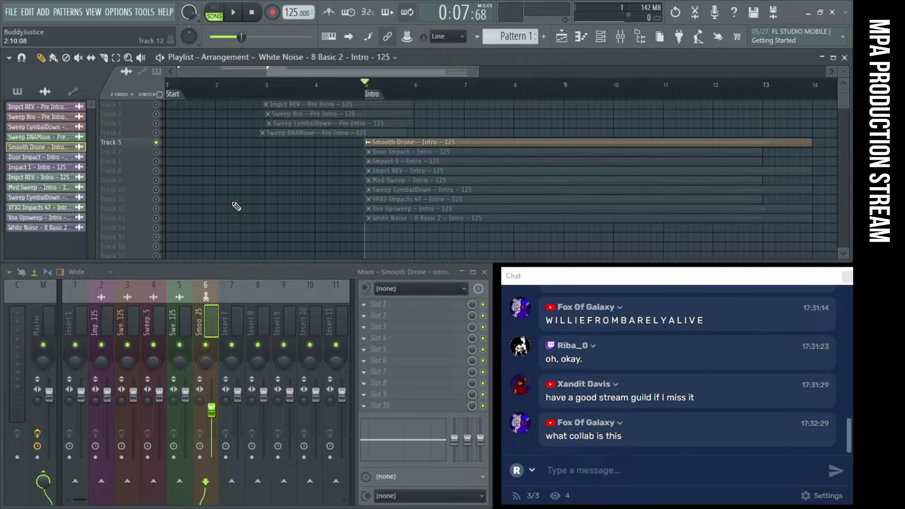
Audition Door Impact soloed on track 6, then move the solo to Impact 1 on track 7
{"action": "left_click", "coordinate": [156, 152], "text": "ctrl"}
{"action": "key", "text": "space"}
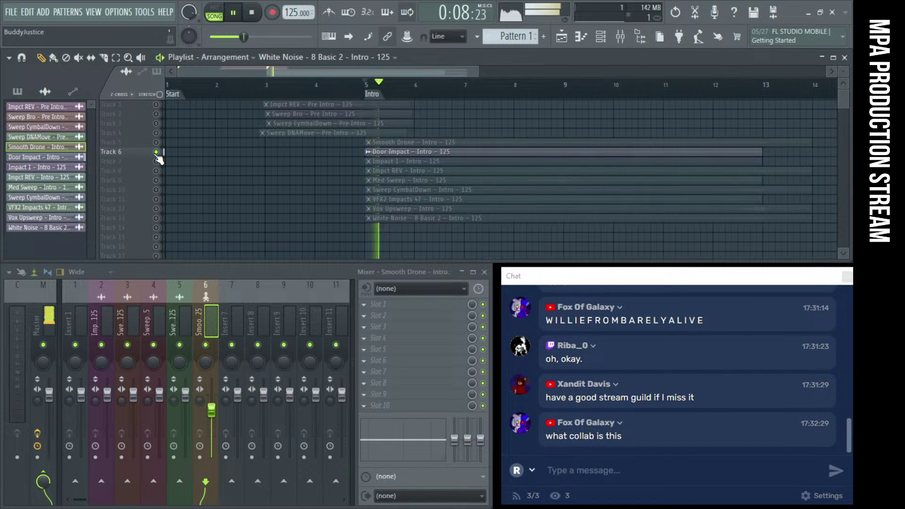
{"action": "left_click", "coordinate": [157, 161], "text": "ctrl"}
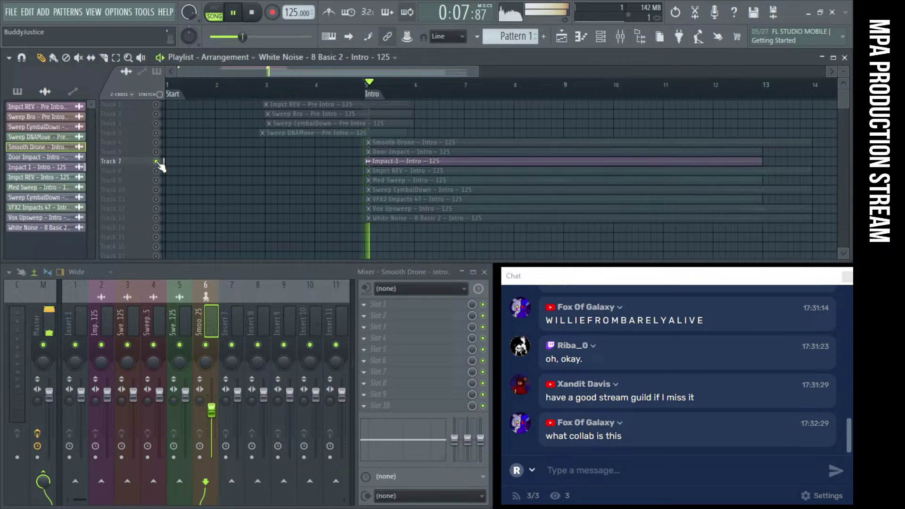
{"action": "key", "text": "space"}
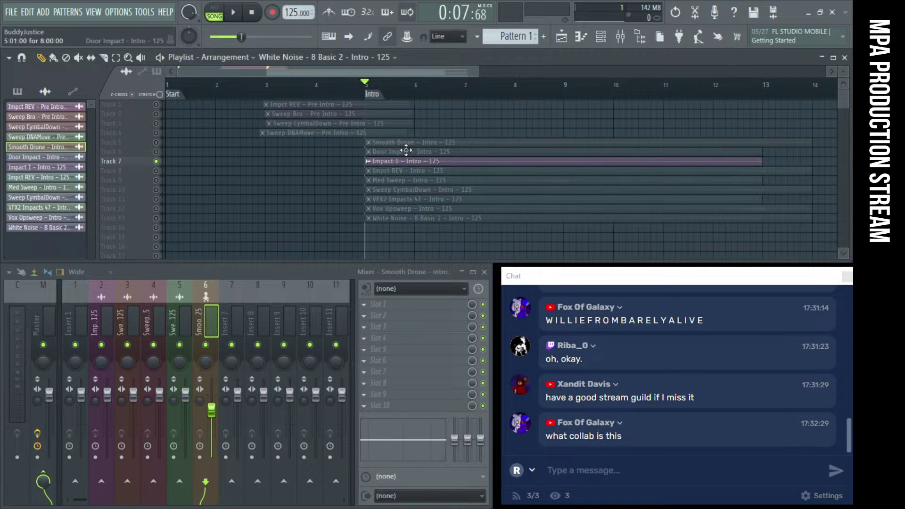
Open Impact 1's channel settings and listen to it during playback
{"action": "double_click", "coordinate": [400, 161]}
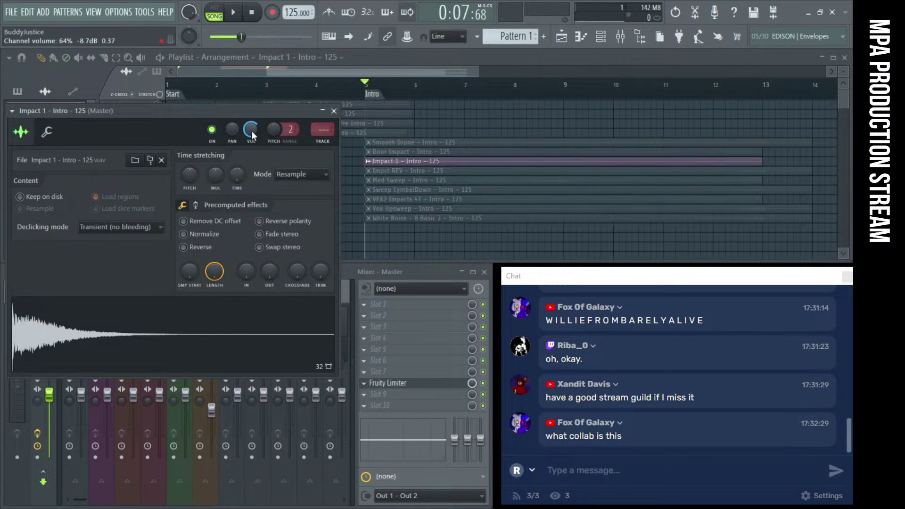
{"action": "key", "text": "space"}
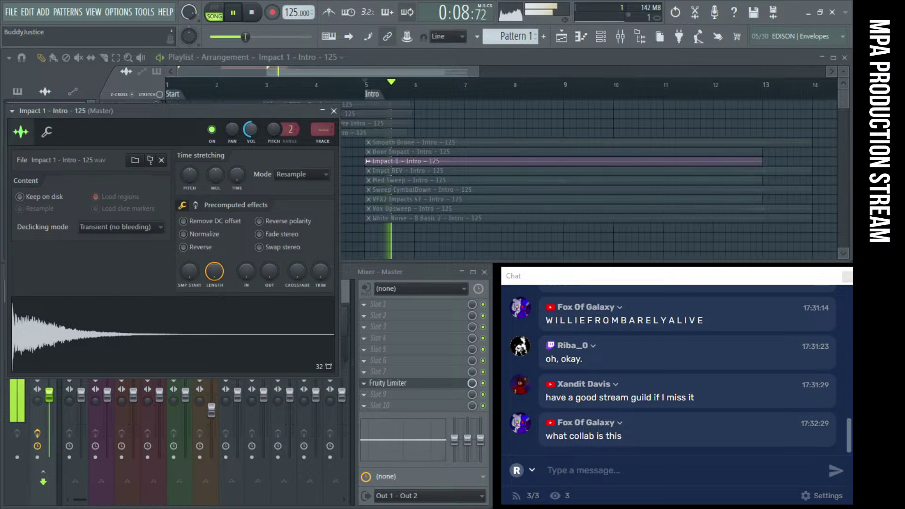
{"action": "key", "text": "space"}
{"action": "key", "text": "space"}
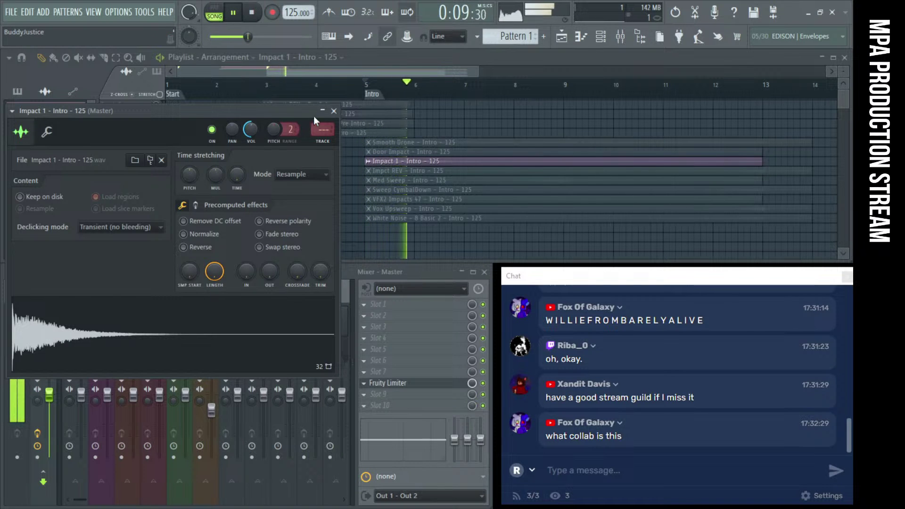
{"action": "left_click", "coordinate": [333, 111]}
{"action": "key", "text": "space"}
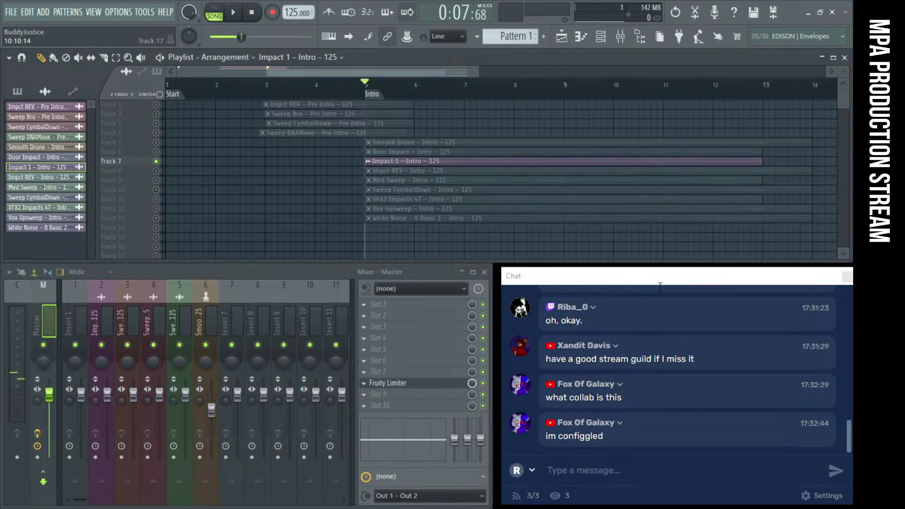
{"action": "left_click_drag", "start_coordinate": [643, 282], "coordinate": [258, 204]}
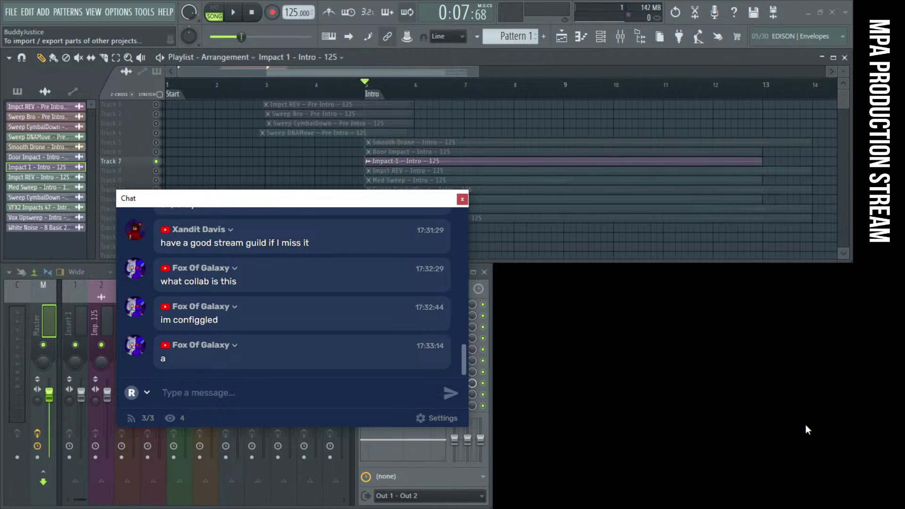
{"action": "left_click_drag", "start_coordinate": [219, 200], "coordinate": [219, 146]}
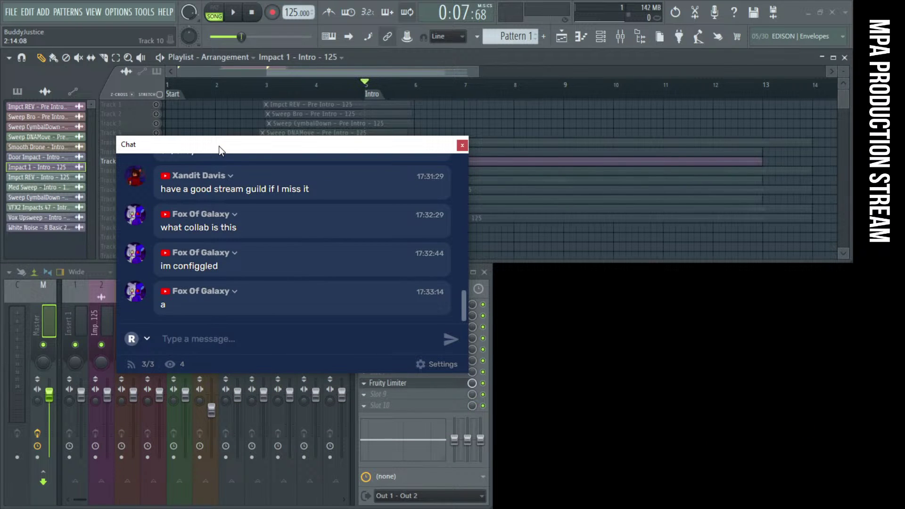
{"action": "left_click_drag", "start_coordinate": [219, 147], "coordinate": [236, 183]}
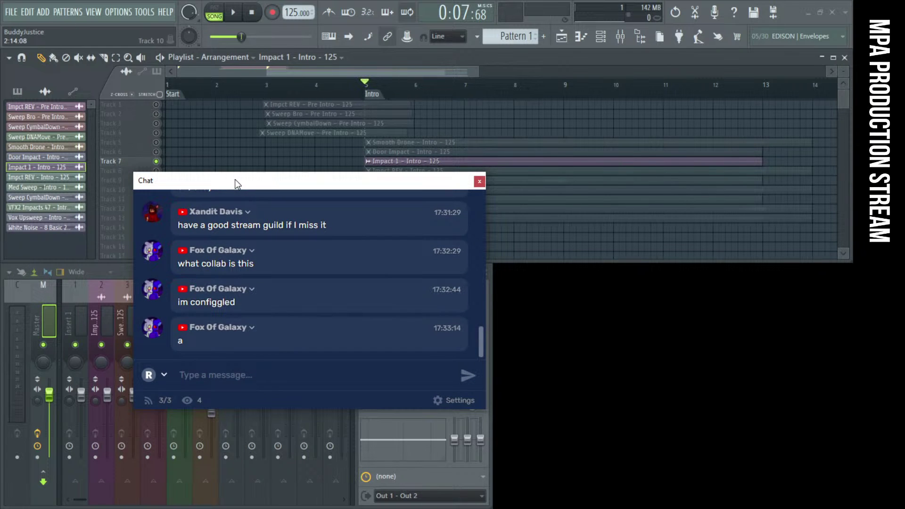
{"action": "left_click", "coordinate": [234, 12]}
{"action": "left_click", "coordinate": [252, 12]}
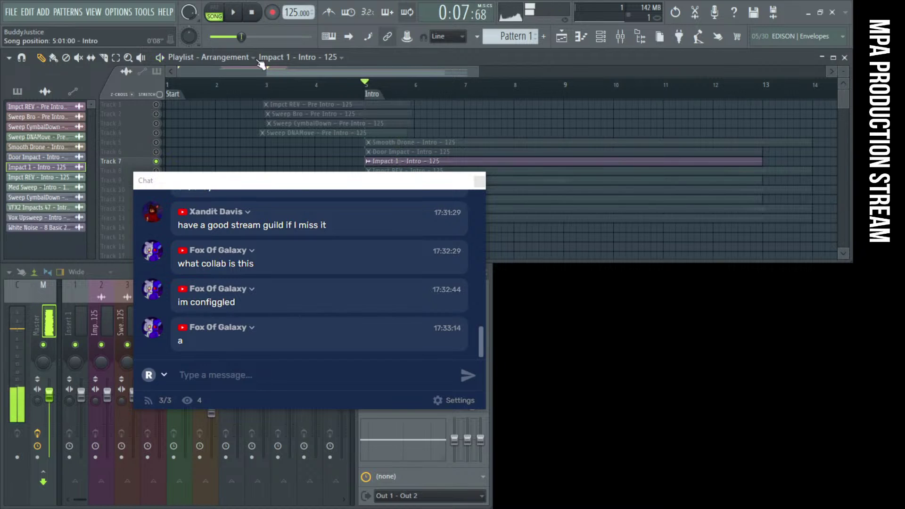
{"action": "left_click_drag", "start_coordinate": [296, 182], "coordinate": [656, 276]}
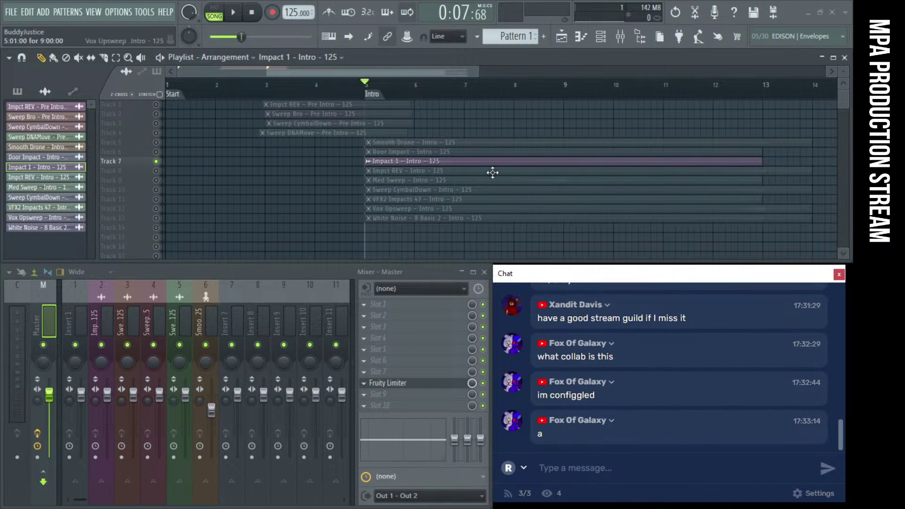
{"action": "mouse_move", "coordinate": [555, 273]}
{"action": "left_mouse_down"}
{"action": "mouse_move", "coordinate": [208, 215]}
{"action": "mouse_move", "coordinate": [326, 244]}
{"action": "mouse_move", "coordinate": [564, 275]}
{"action": "left_mouse_up"}
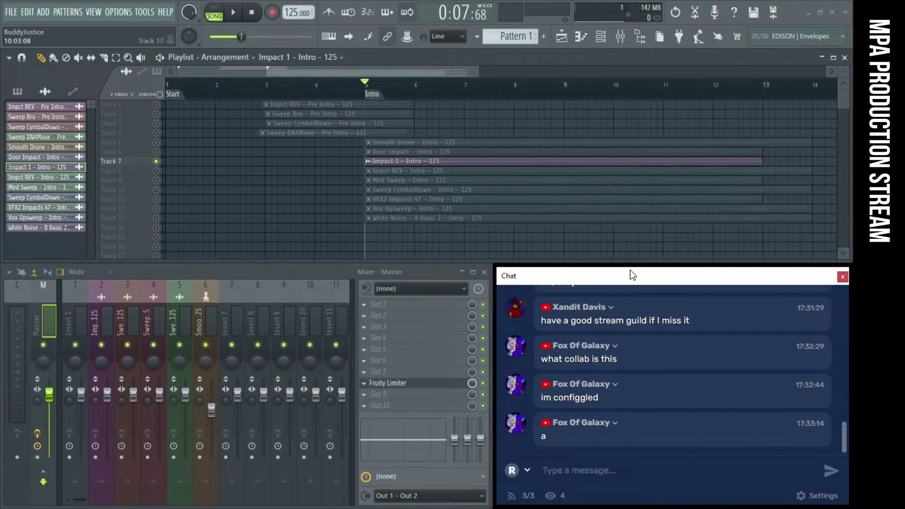
{"action": "mouse_move", "coordinate": [631, 274]}
{"action": "left_mouse_down"}
{"action": "mouse_move", "coordinate": [268, 190]}
{"action": "mouse_move", "coordinate": [330, 213]}
{"action": "mouse_move", "coordinate": [626, 273]}
{"action": "left_mouse_up"}
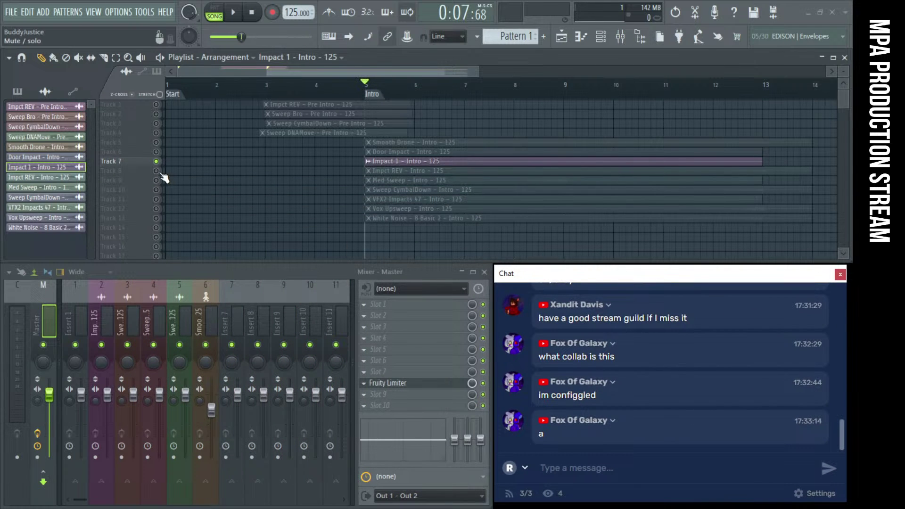
Solo Track 8 and audition the Impct REV clip through the intro
{"action": "right_click", "coordinate": [156, 171]}
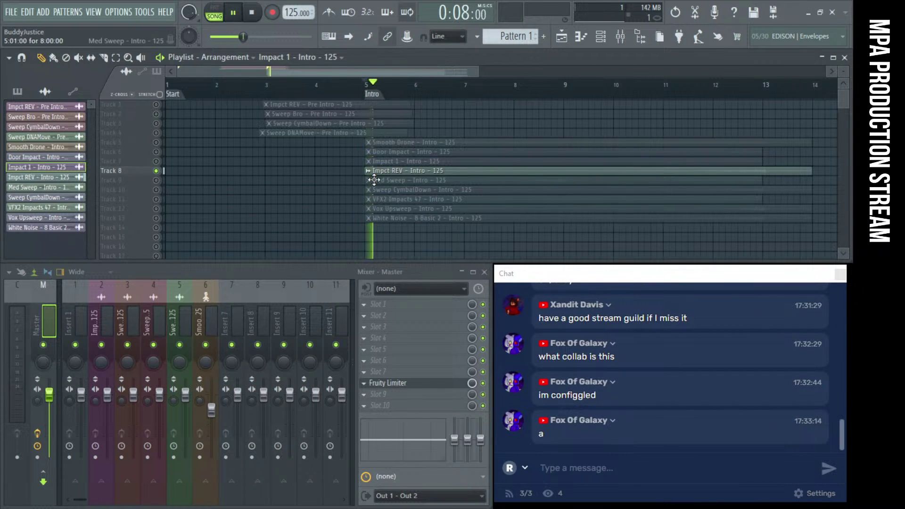
{"action": "scroll", "coordinate": [374, 178], "scroll_direction": "up", "scroll_amount": 3}
{"action": "left_click", "coordinate": [646, 97]}
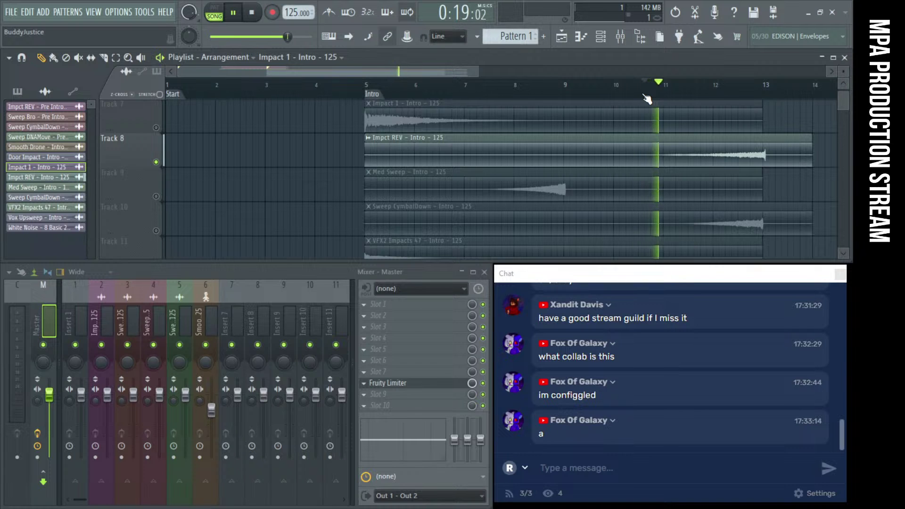
{"action": "key", "text": "space"}
{"action": "scroll", "coordinate": [772, 149], "scroll_direction": "up", "scroll_amount": 3}
{"action": "scroll", "coordinate": [772, 149], "scroll_direction": "up", "scroll_amount": 5}
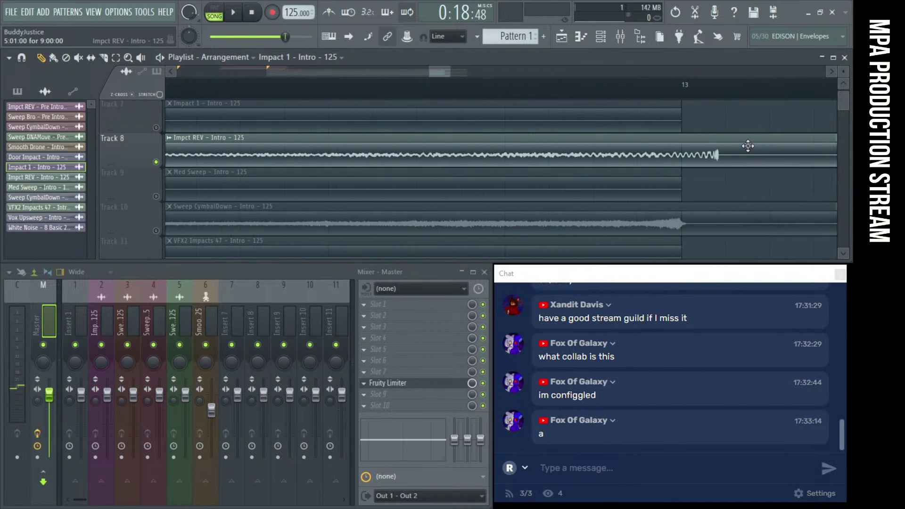
{"action": "left_click", "coordinate": [613, 147]}
{"action": "scroll", "coordinate": [616, 148], "scroll_direction": "down", "scroll_amount": 6}
{"action": "scroll", "coordinate": [513, 163], "scroll_direction": "down", "scroll_amount": 4}
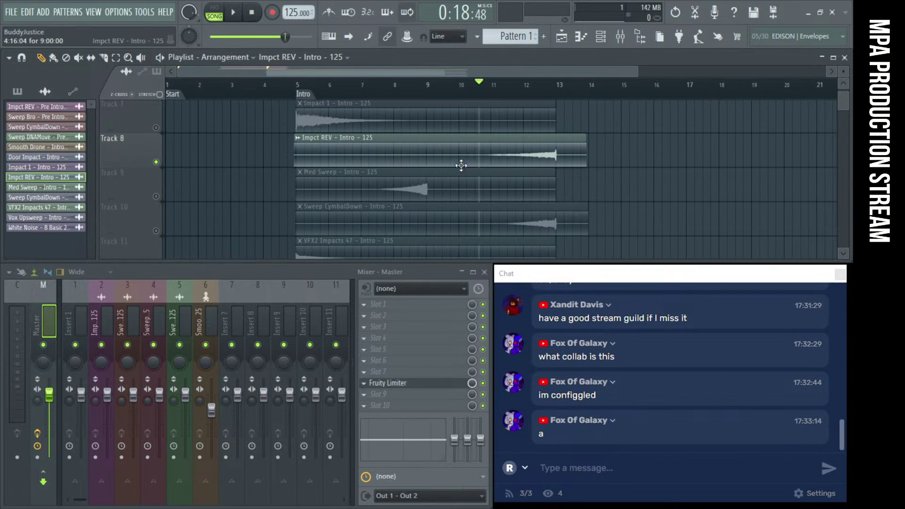
{"action": "key", "text": "space"}
{"action": "key", "text": "space"}
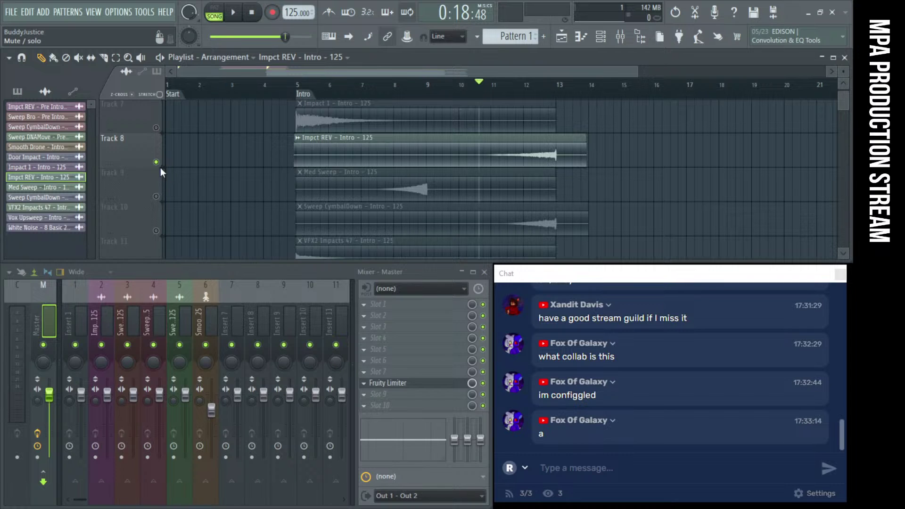
{"action": "key", "text": "alt+KP_Divide"}
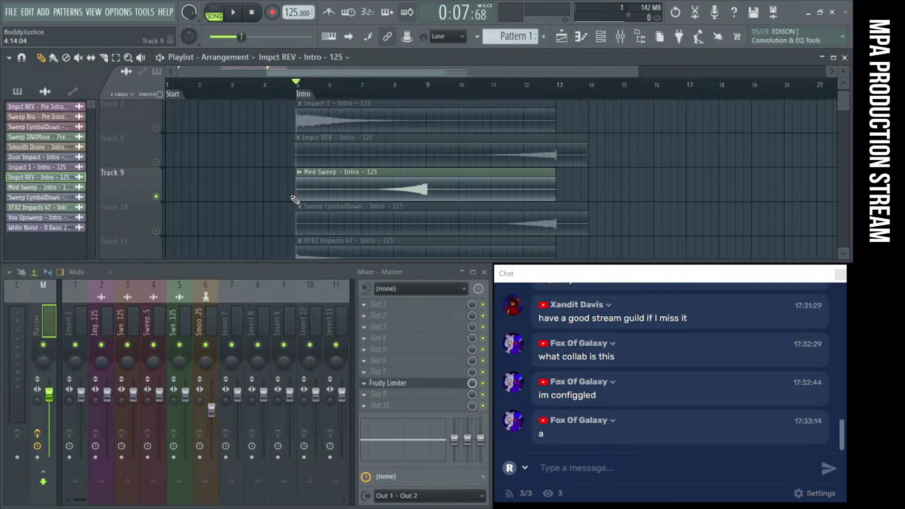
Slide the Med Sweep audio earlier inside its Track 9 clip
{"action": "scroll", "coordinate": [377, 188], "scroll_direction": "up", "scroll_amount": 8}
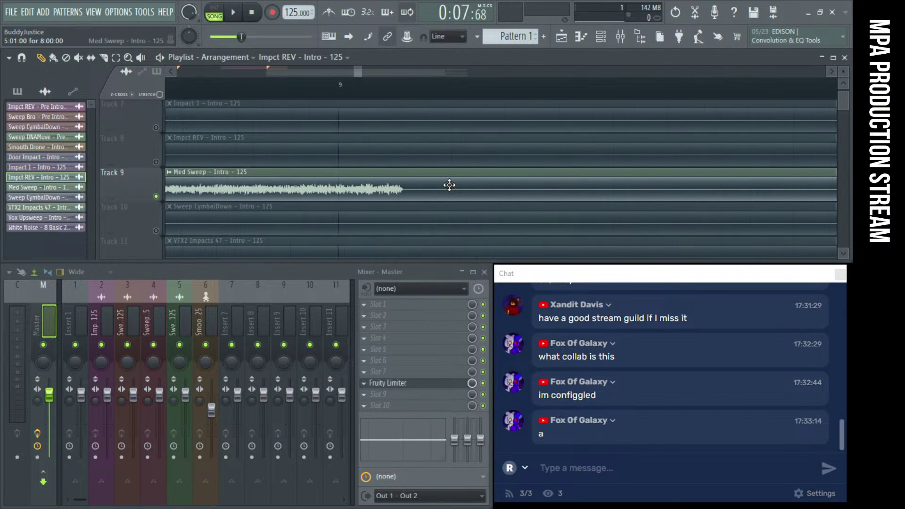
{"action": "left_click_drag", "start_coordinate": [443, 185], "coordinate": [373, 182]}
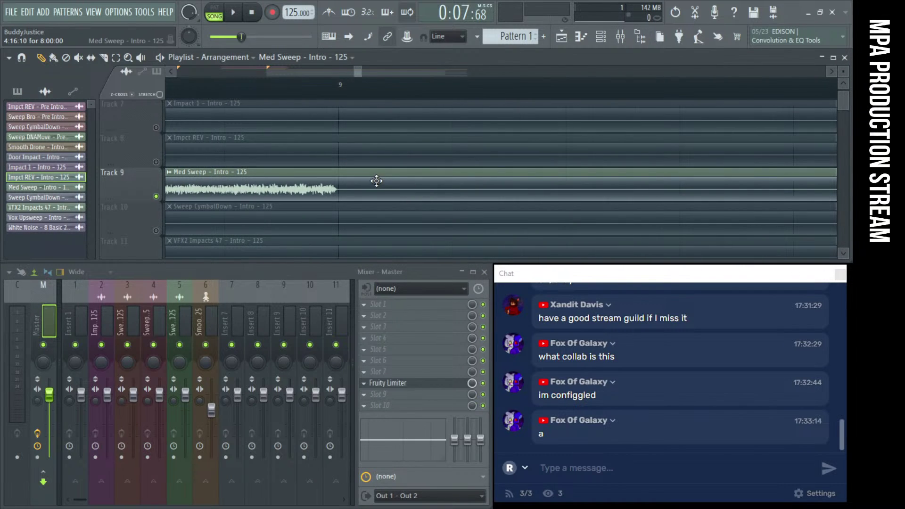
{"action": "scroll", "coordinate": [380, 183], "scroll_direction": "down", "scroll_amount": 6}
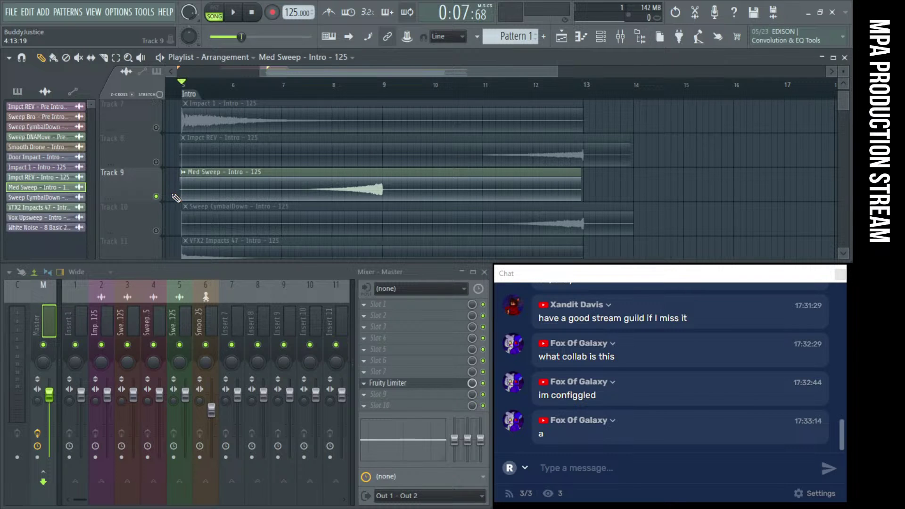
{"action": "scroll", "coordinate": [227, 186], "scroll_direction": "down", "scroll_amount": 1}
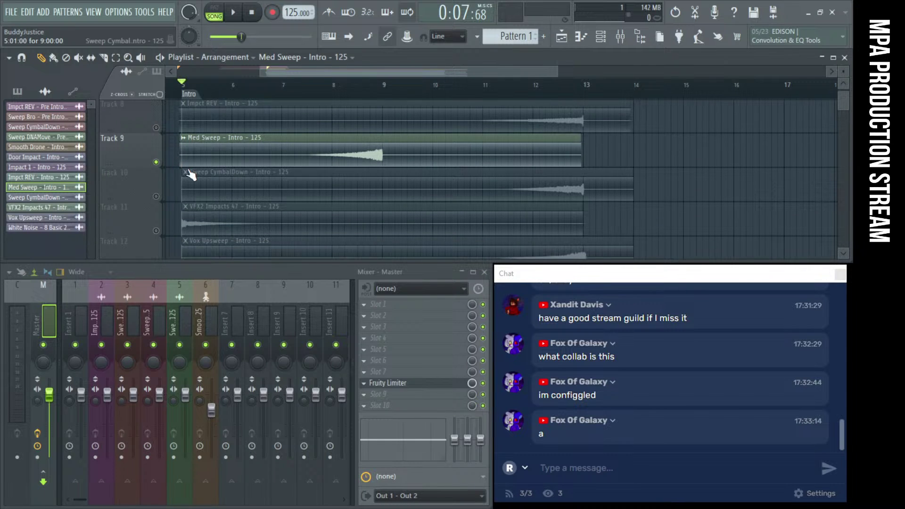
{"action": "scroll", "coordinate": [191, 175], "scroll_direction": "up", "scroll_amount": 2}
Solo Track 8, then add Track 7 to preview Impct REV and Impact 1
{"action": "right_click", "coordinate": [159, 196]}
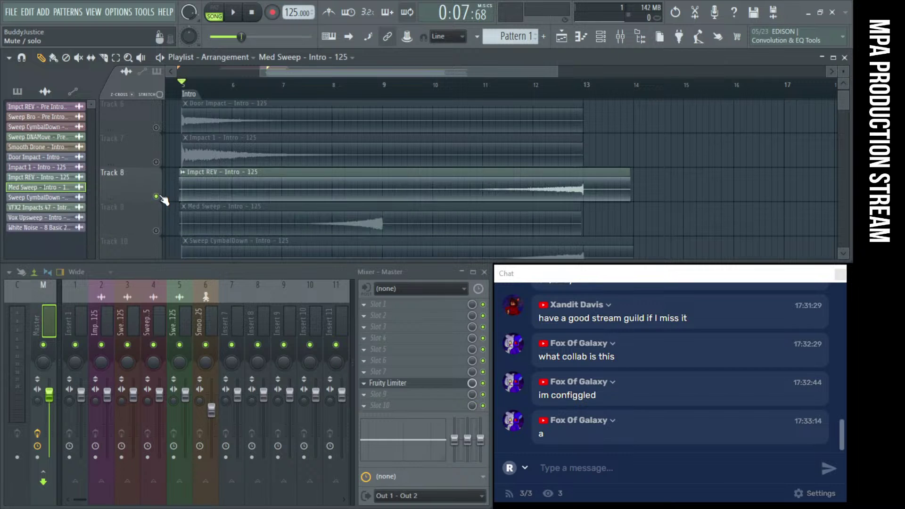
{"action": "left_click", "coordinate": [157, 162]}
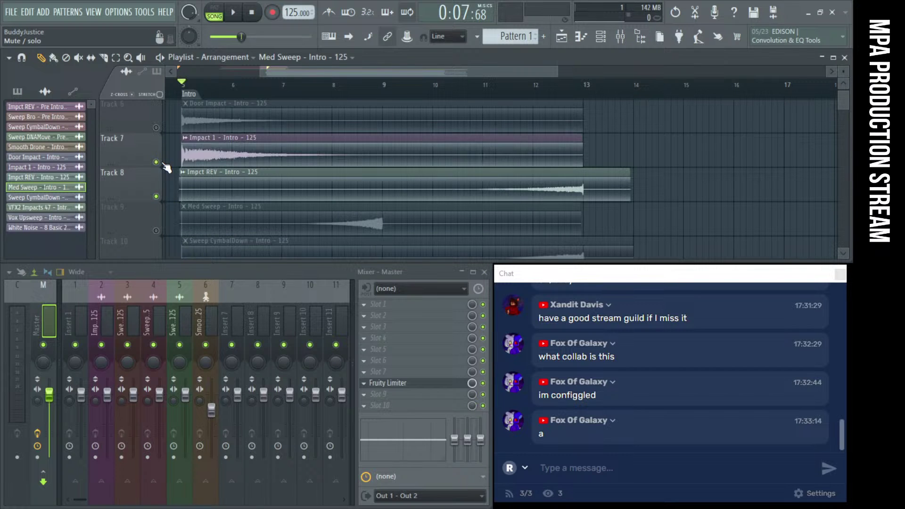
{"action": "left_click", "coordinate": [233, 156]}
{"action": "scroll", "coordinate": [327, 154], "scroll_direction": "down", "scroll_amount": 4}
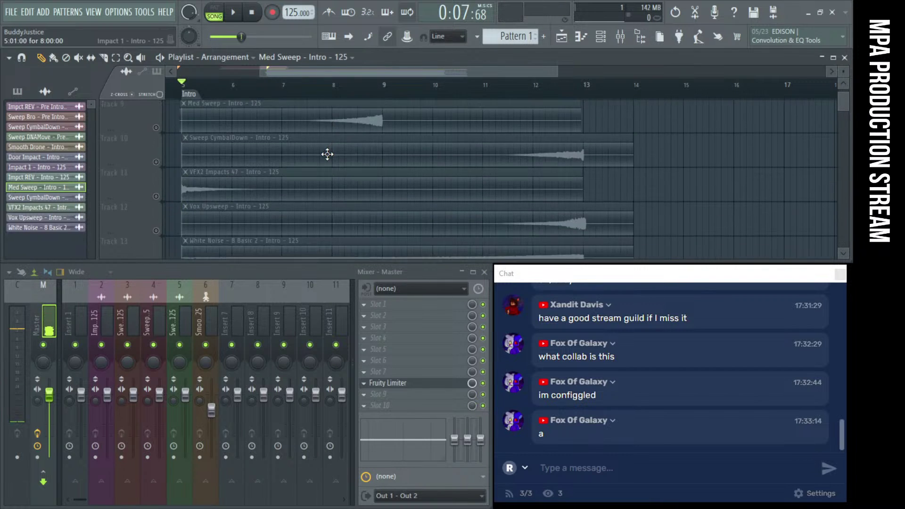
Solo Track 11 and play the VFX2 Impacts 47 clip on its own
{"action": "right_click", "coordinate": [156, 162]}
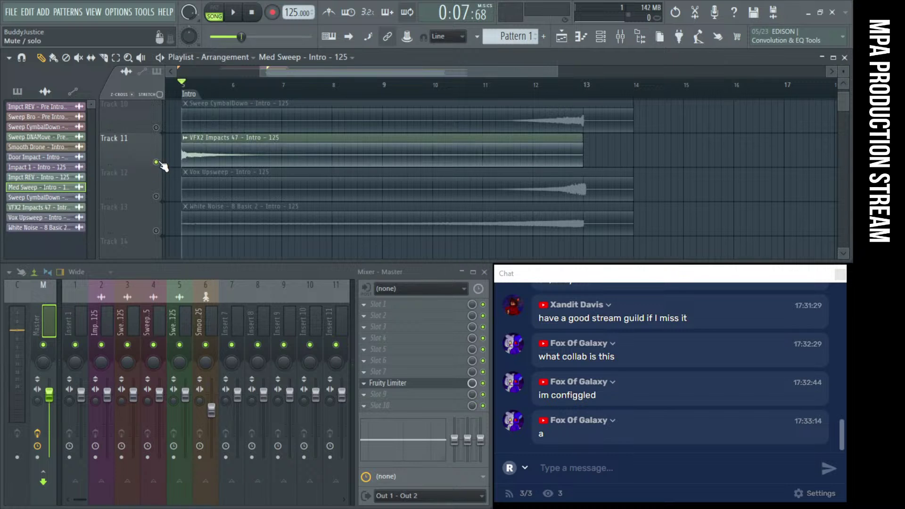
{"action": "left_click", "coordinate": [184, 155]}
{"action": "scroll", "coordinate": [182, 156], "scroll_direction": "up", "scroll_amount": 2}
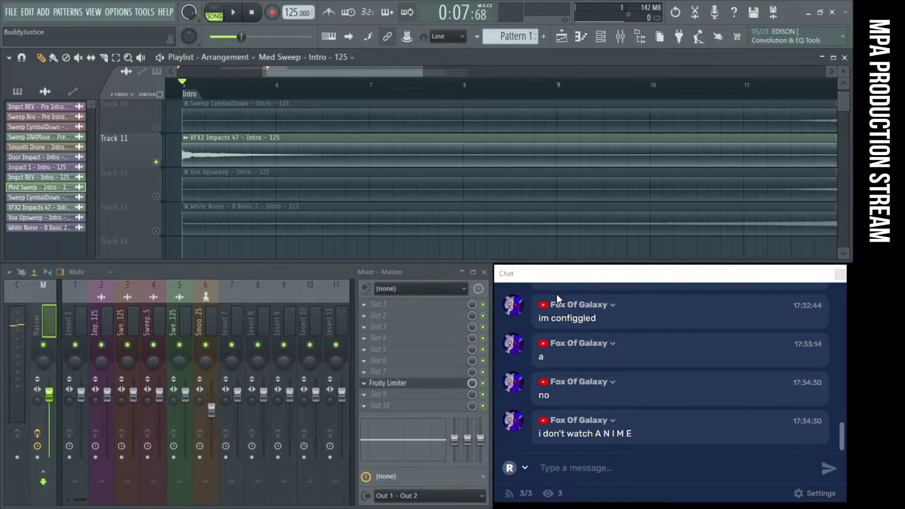
{"action": "mouse_move", "coordinate": [575, 273]}
{"action": "left_mouse_down"}
{"action": "mouse_move", "coordinate": [259, 236]}
{"action": "mouse_move", "coordinate": [574, 283]}
{"action": "mouse_move", "coordinate": [575, 276]}
{"action": "left_mouse_up"}
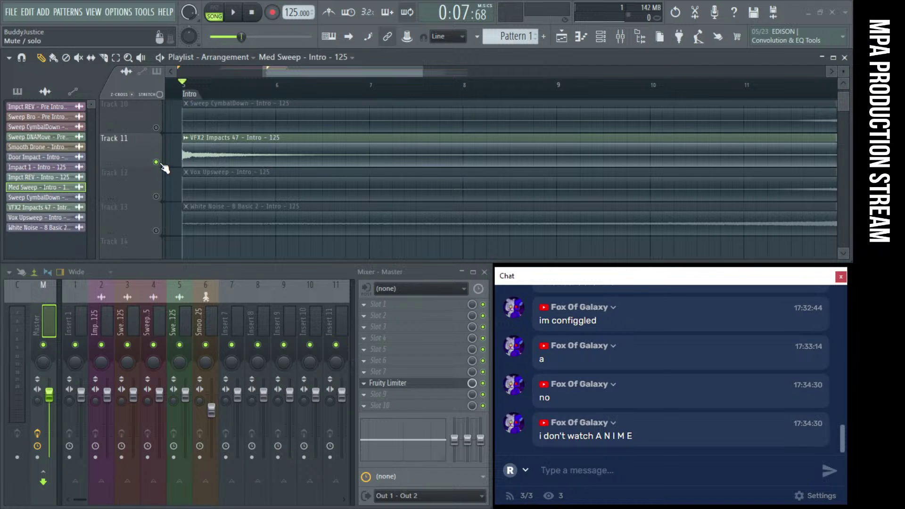
{"action": "left_click", "coordinate": [233, 13]}
{"action": "key", "text": "space"}
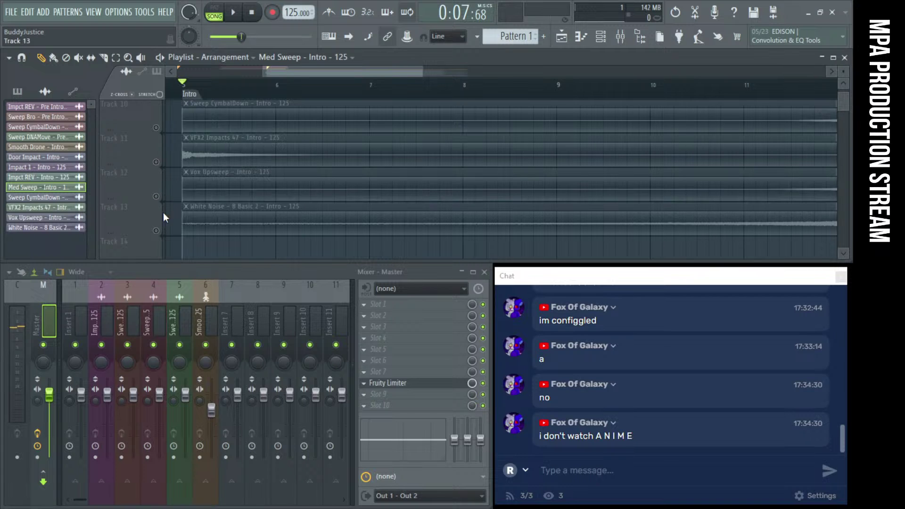
{"action": "key", "text": "space"}
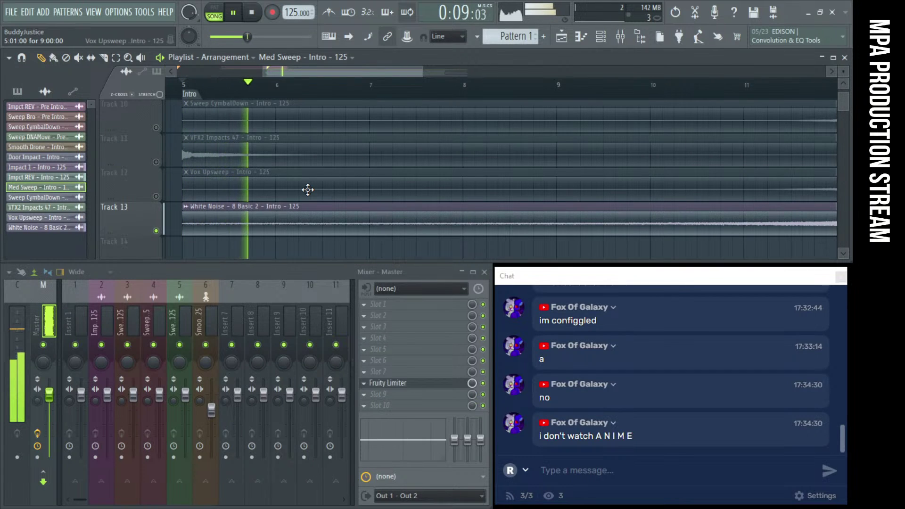
{"action": "key", "text": "space"}
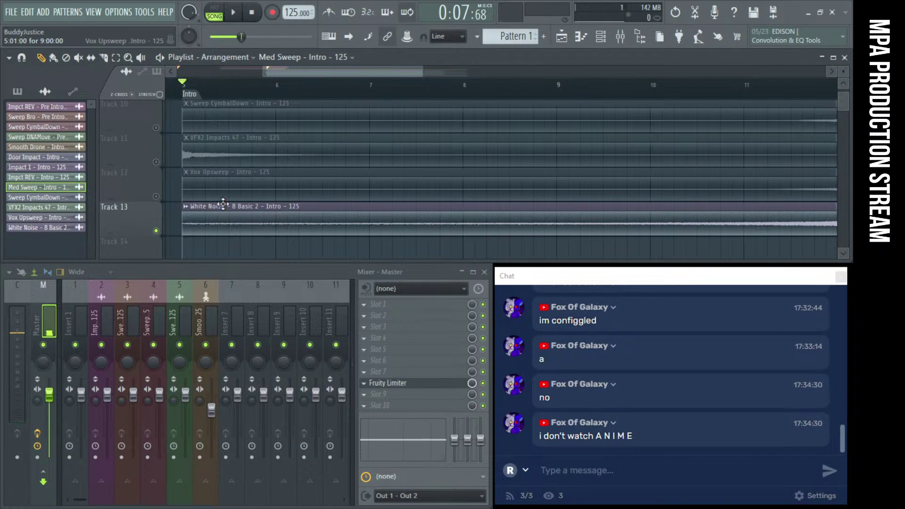
Zoom out to all tracks, switch Tracks 7, 8 and 13 off, and play the intro
{"action": "right_click", "coordinate": [385, 173], "text": "ctrl"}
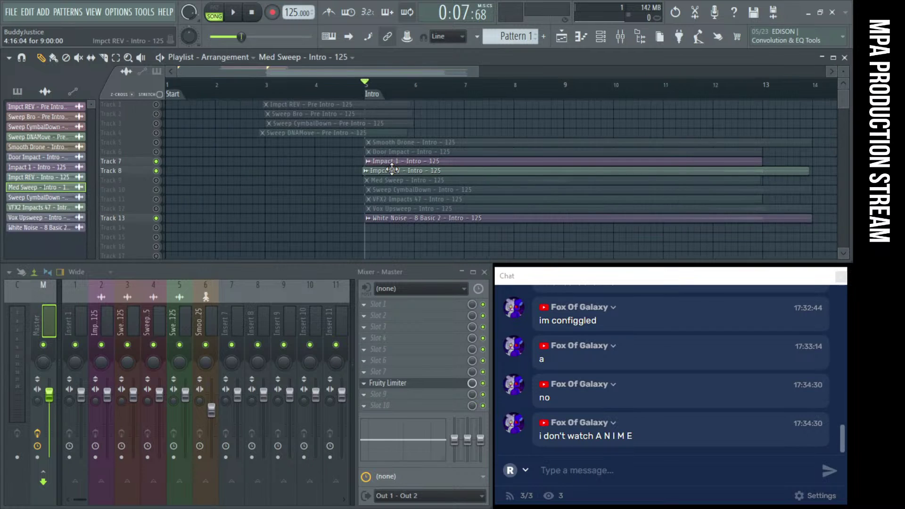
{"action": "left_click", "coordinate": [156, 171]}
{"action": "left_click", "coordinate": [156, 161]}
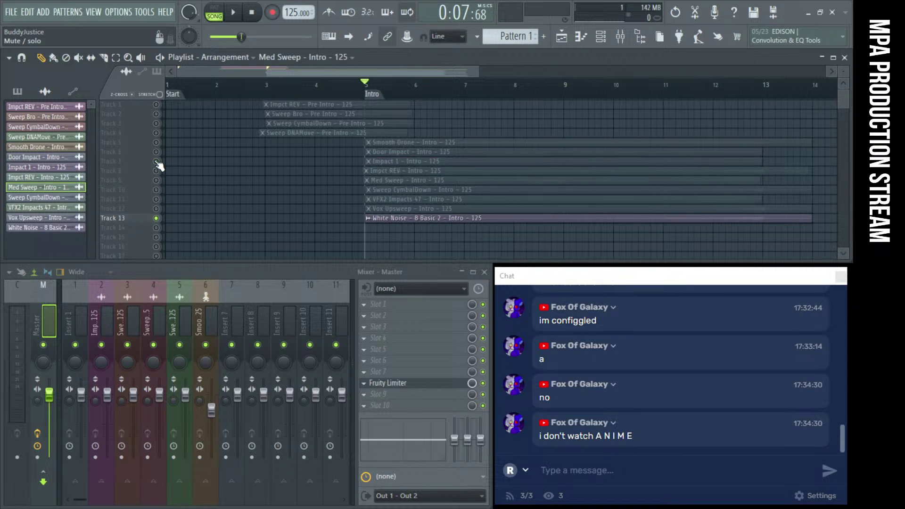
{"action": "left_click", "coordinate": [156, 161]}
{"action": "left_click", "coordinate": [156, 219]}
{"action": "key", "text": "space"}
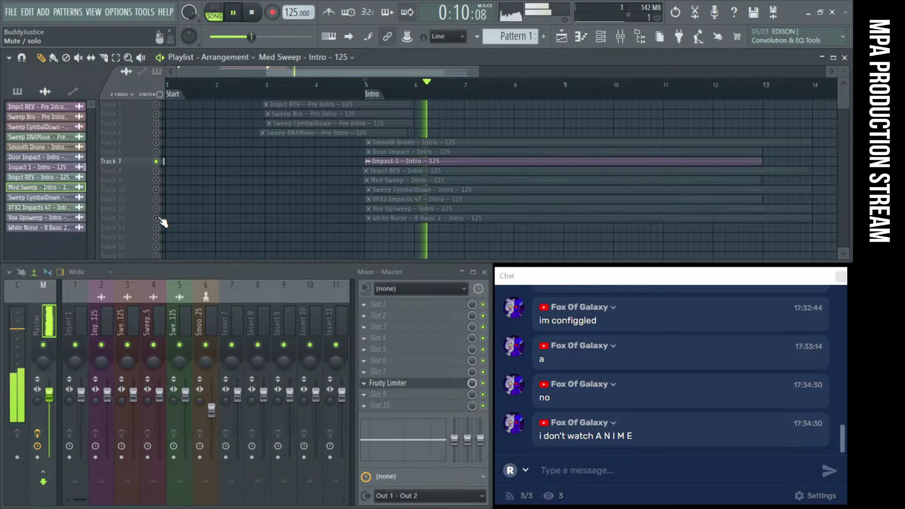
{"action": "key", "text": "space"}
Re-enable Tracks 5 through 11 and play all the intro layers together
{"action": "left_click", "coordinate": [156, 161]}
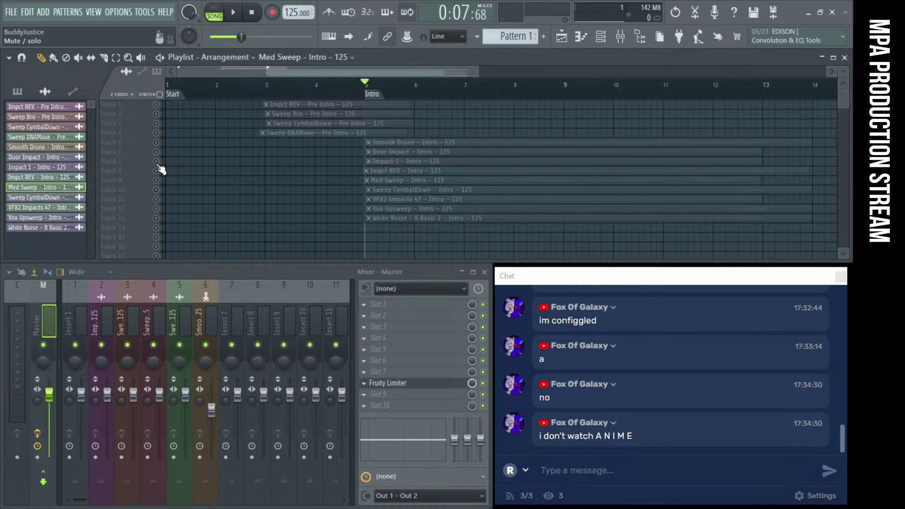
{"action": "right_click", "coordinate": [156, 152]}
{"action": "right_click", "coordinate": [156, 161]}
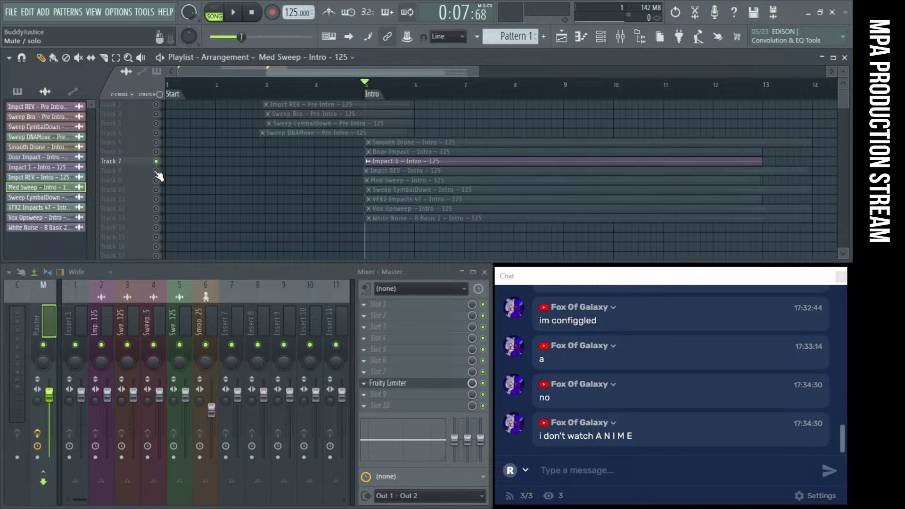
{"action": "right_click", "coordinate": [156, 170]}
{"action": "left_click", "coordinate": [157, 142]}
{"action": "left_click_drag", "start_coordinate": [158, 157], "coordinate": [165, 225]}
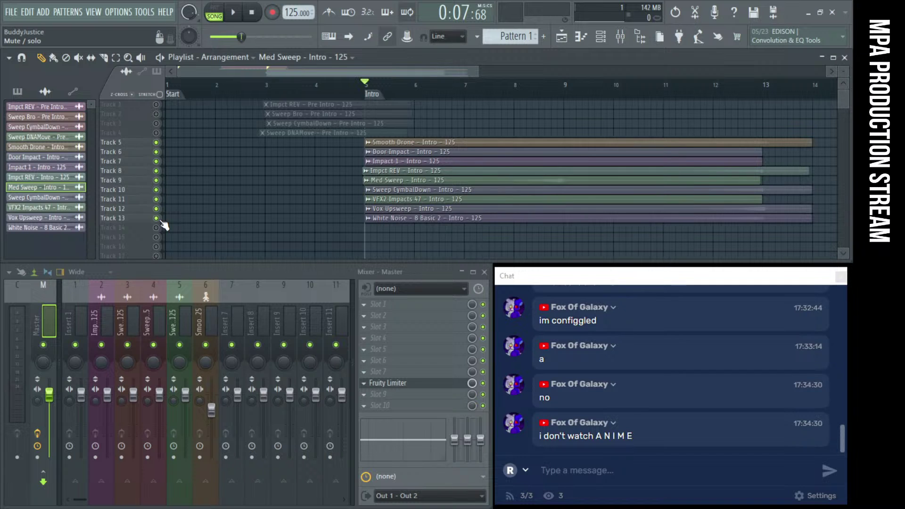
{"action": "key", "text": "space"}
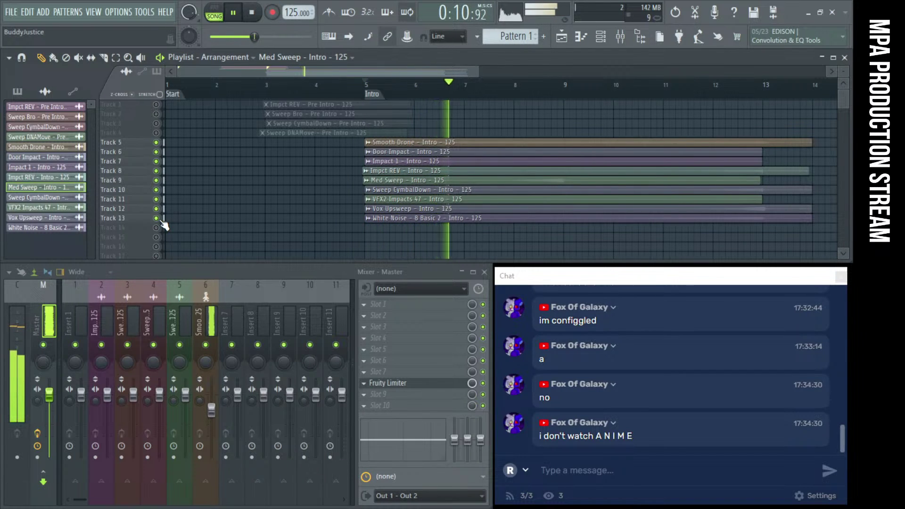
{"action": "key", "text": "space"}
Solo White Noise on Track 13, add Smooth Drone back in, and play them
{"action": "right_click", "coordinate": [158, 217]}
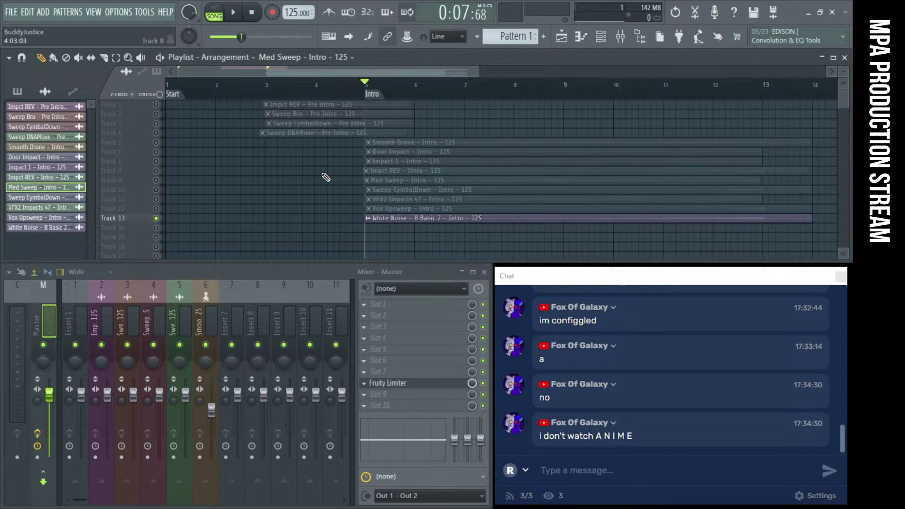
{"action": "scroll", "coordinate": [484, 170], "scroll_direction": "down", "scroll_amount": 2}
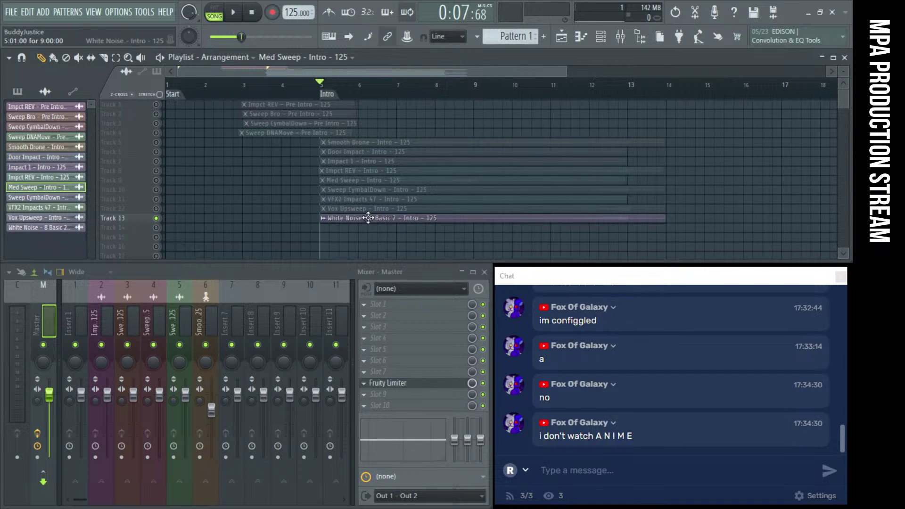
{"action": "scroll", "coordinate": [366, 160], "scroll_direction": "up", "scroll_amount": 3, "text": "alt"}
{"action": "left_click", "coordinate": [157, 125]}
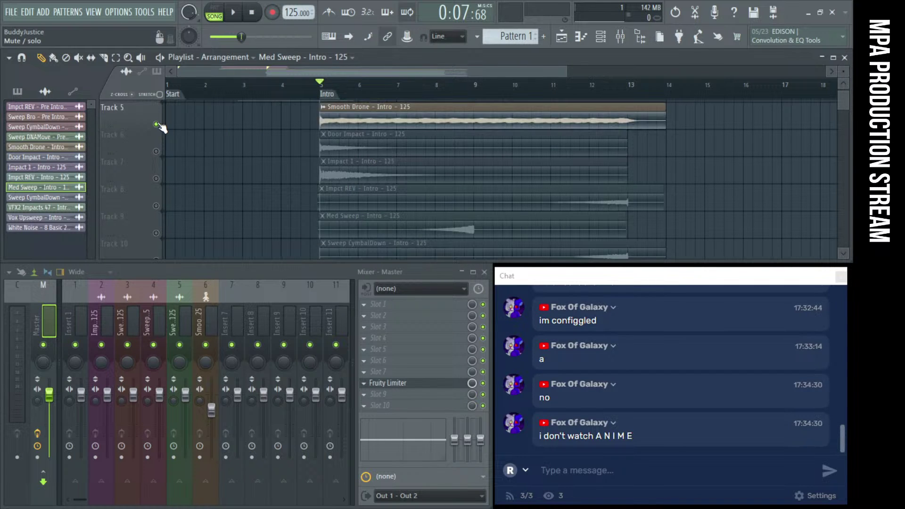
{"action": "key", "text": "space"}
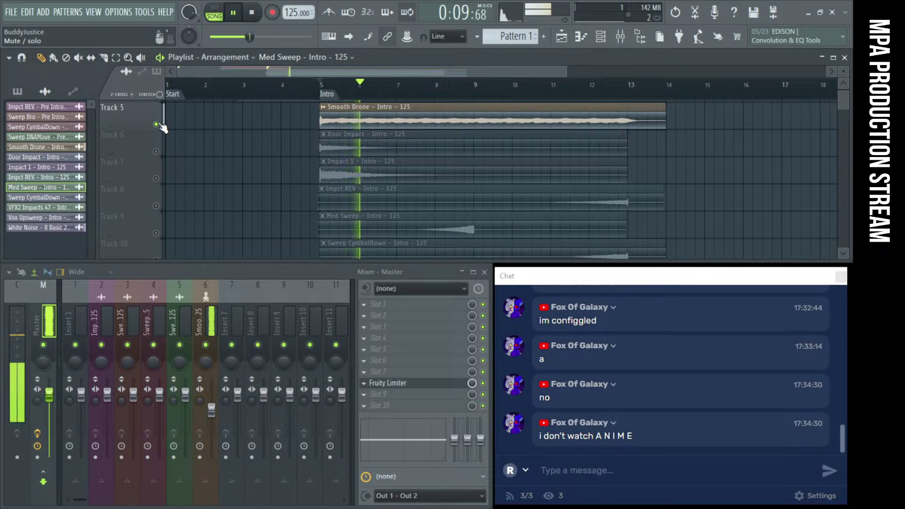
{"action": "key", "text": "space"}
{"action": "scroll", "coordinate": [310, 136], "scroll_direction": "down", "scroll_amount": 3, "text": "alt"}
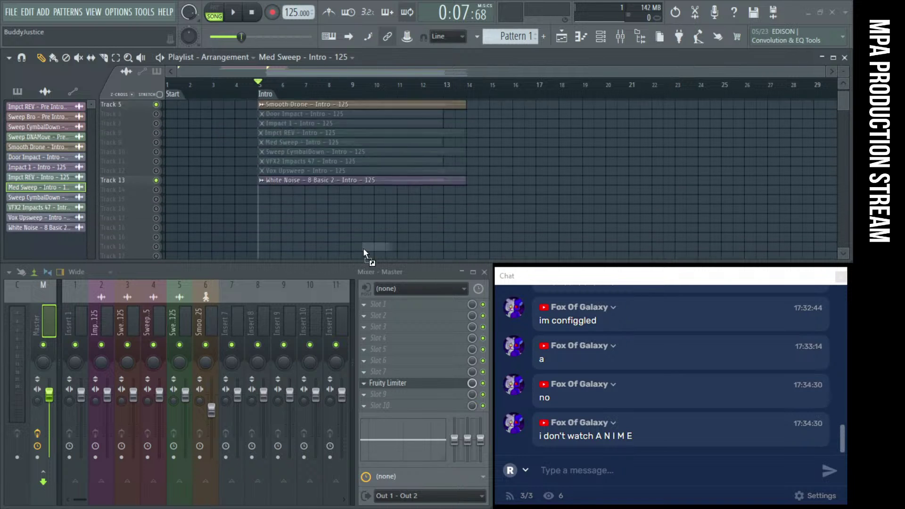
Place MTM Location Loops on Track 14 at bar 5 and solo it
{"action": "left_click_drag", "start_coordinate": [363, 248], "coordinate": [261, 137]}
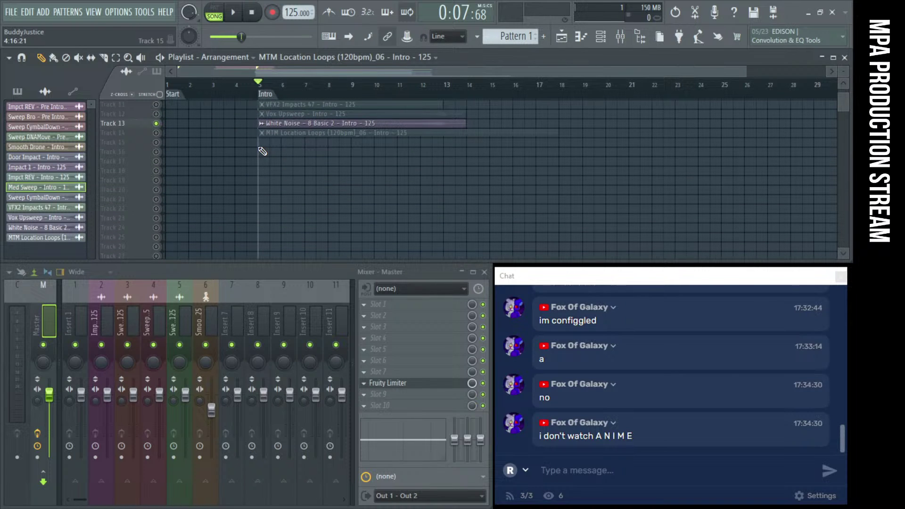
{"action": "scroll", "coordinate": [260, 147], "scroll_direction": "up", "scroll_amount": 3}
{"action": "scroll", "coordinate": [260, 147], "scroll_direction": "up", "scroll_amount": 2}
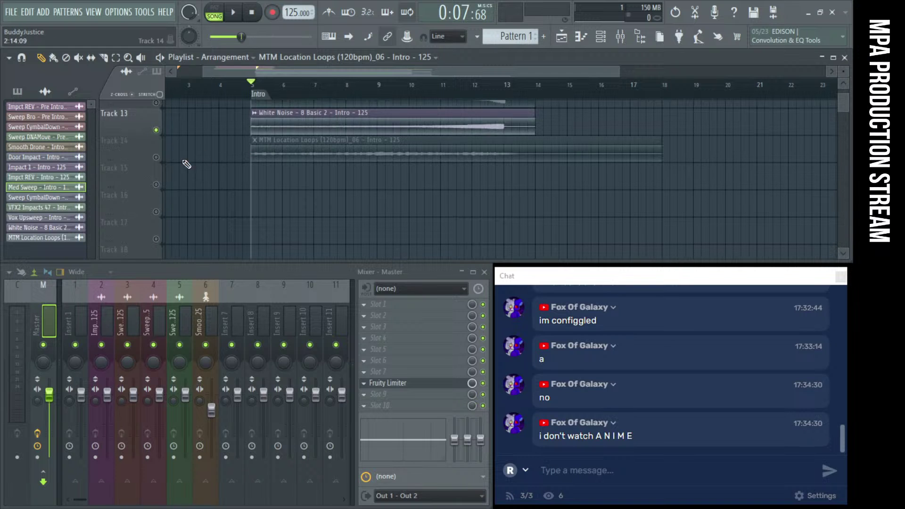
{"action": "right_click", "coordinate": [156, 158]}
Unmute Smooth Drone on Track 5 and play it with the loop from the Intro
{"action": "scroll", "coordinate": [235, 181], "scroll_direction": "up", "scroll_amount": 3}
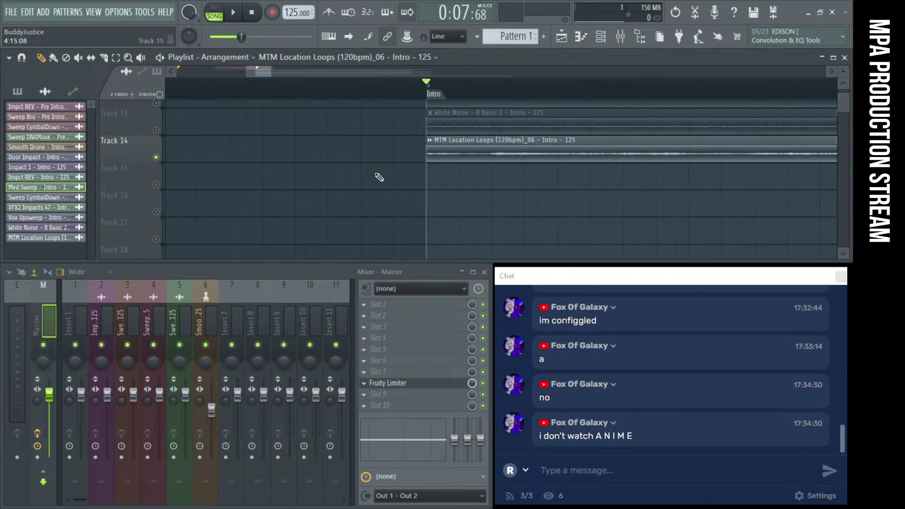
{"action": "scroll", "coordinate": [389, 172], "scroll_direction": "up", "scroll_amount": 5}
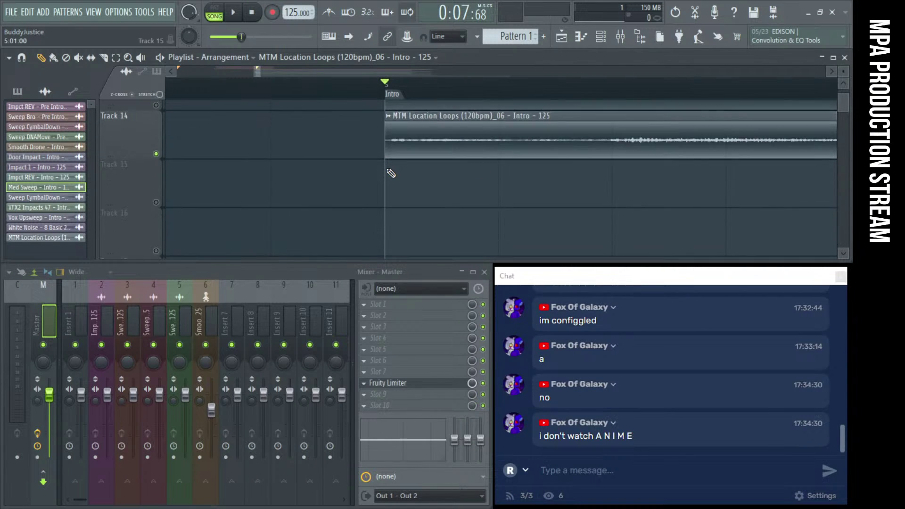
{"action": "scroll", "coordinate": [391, 173], "scroll_direction": "up", "scroll_amount": 3}
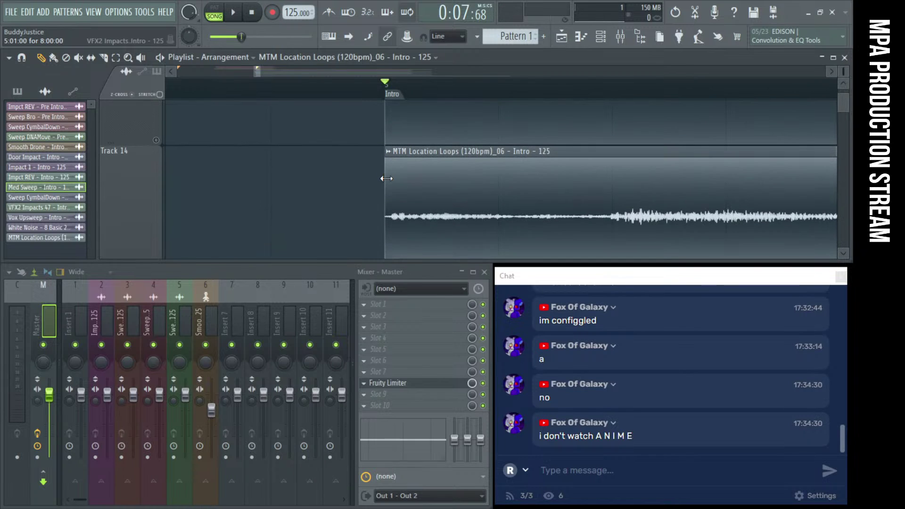
{"action": "scroll", "coordinate": [372, 198], "scroll_direction": "down", "scroll_amount": 10}
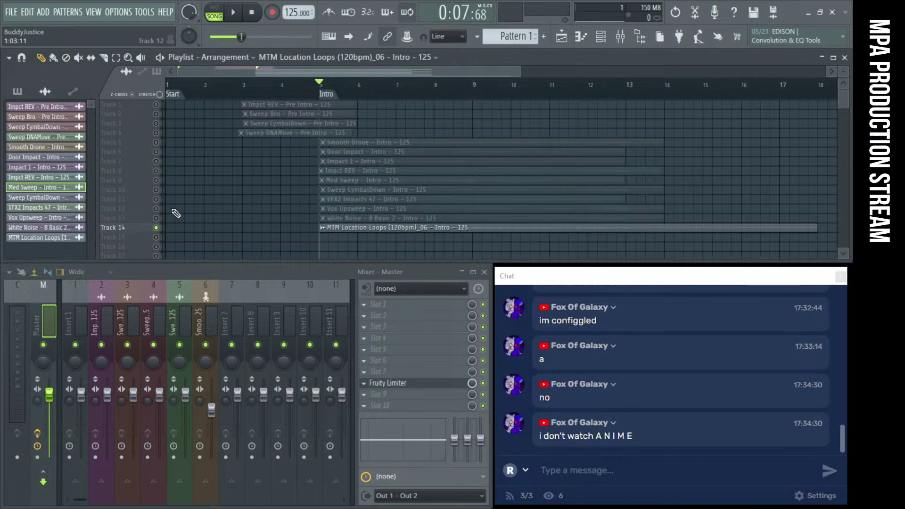
{"action": "left_click", "coordinate": [159, 143]}
{"action": "key", "text": "space"}
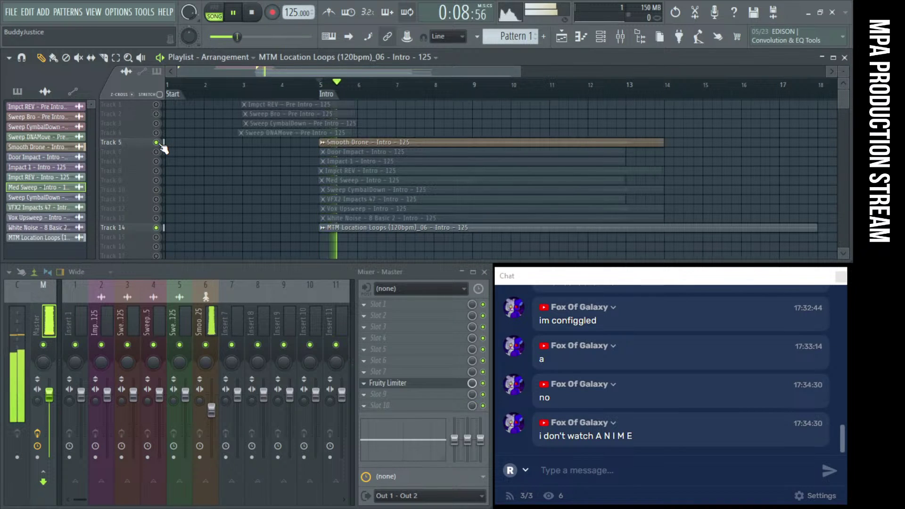
{"action": "mouse_move", "coordinate": [583, 278]}
{"action": "left_mouse_down"}
{"action": "mouse_move", "coordinate": [245, 237]}
{"action": "mouse_move", "coordinate": [225, 267]}
{"action": "mouse_move", "coordinate": [585, 279]}
{"action": "left_mouse_up"}
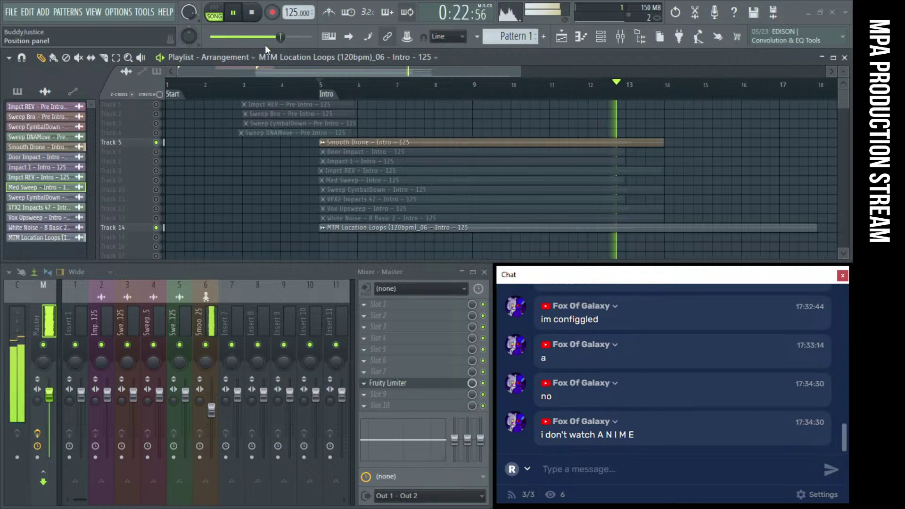
{"action": "left_click", "coordinate": [261, 15]}
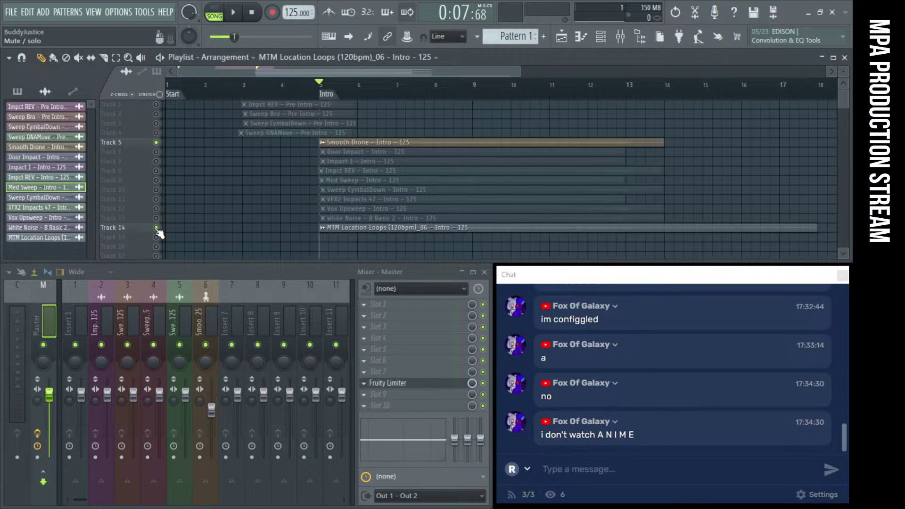
Unmute Track 11's VFX2 Impacts and audition it with the drone and loop
{"action": "left_click", "coordinate": [156, 199]}
{"action": "key", "text": "space"}
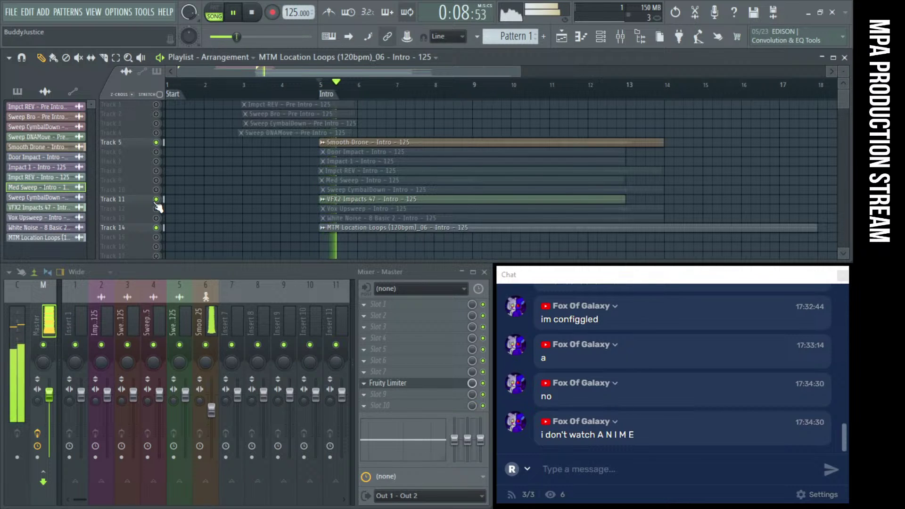
{"action": "key", "text": "space"}
Audition VFX2 Impacts 47 and Impact 1 (Track 7 unmuted) during Intro playback
{"action": "double_click", "coordinate": [363, 200]}
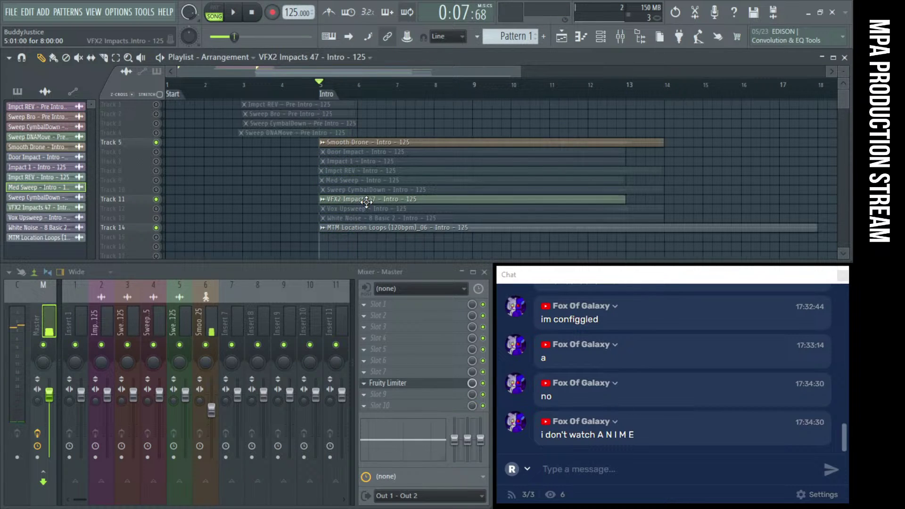
{"action": "key", "text": "space"}
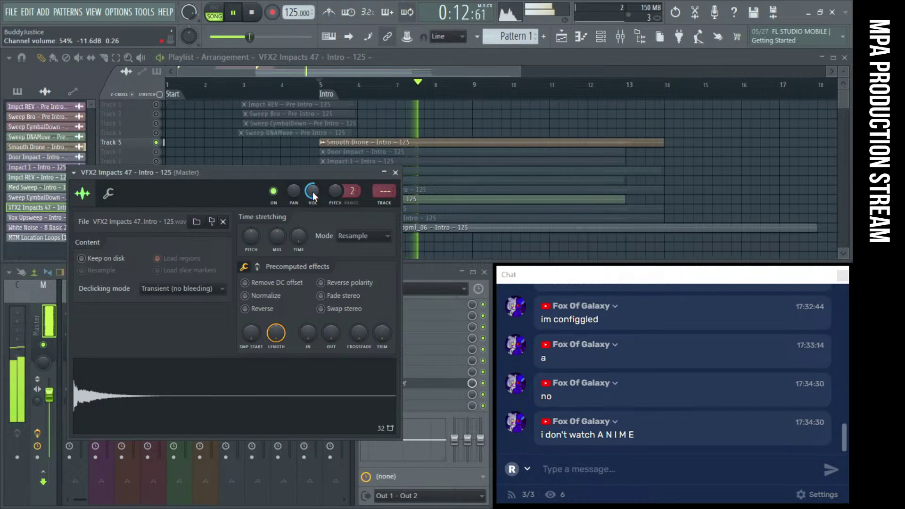
{"action": "left_click", "coordinate": [395, 172]}
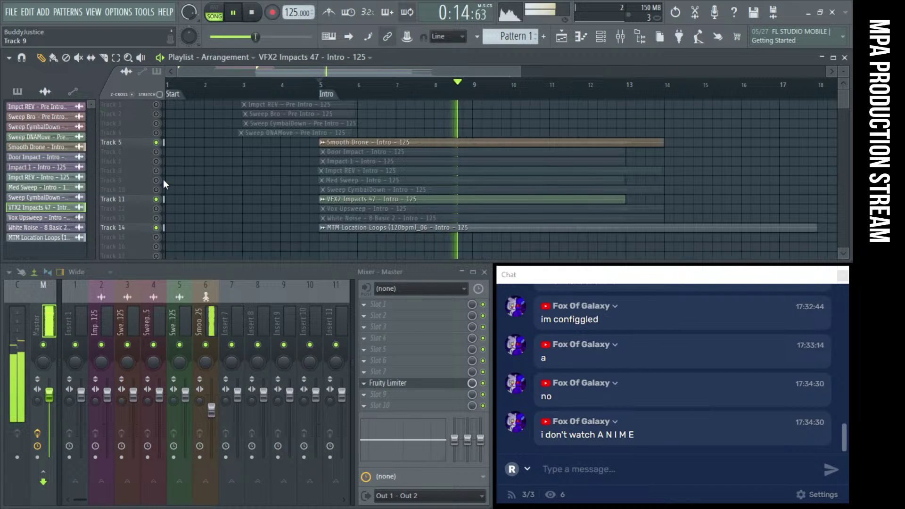
{"action": "left_click", "coordinate": [157, 162]}
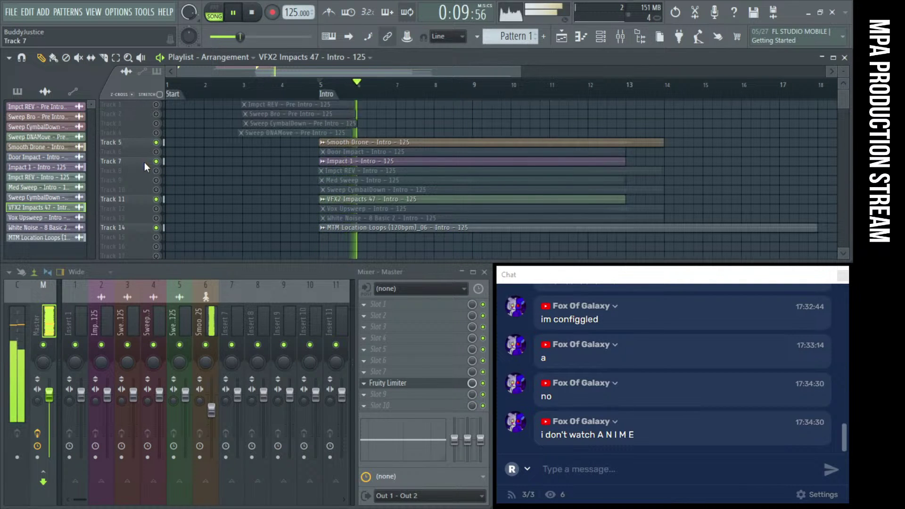
{"action": "double_click", "coordinate": [339, 161]}
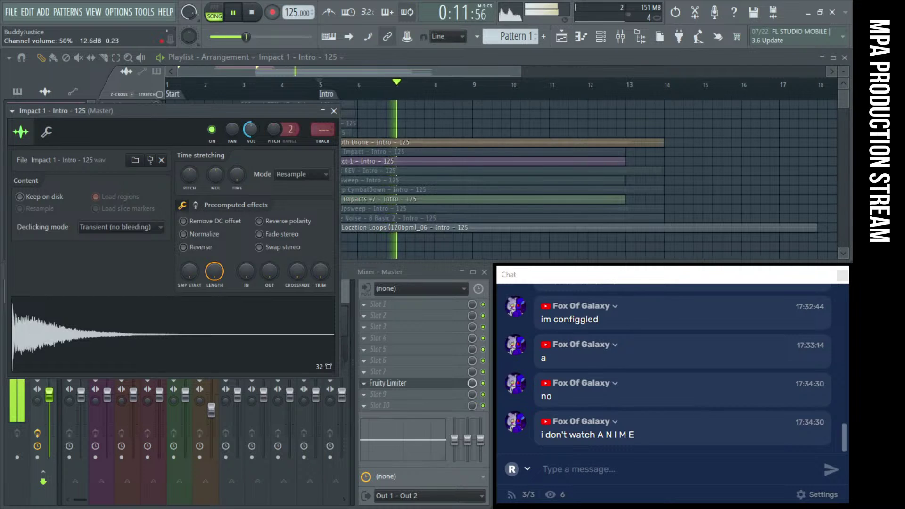
{"action": "left_click", "coordinate": [334, 111]}
{"action": "key", "text": "space"}
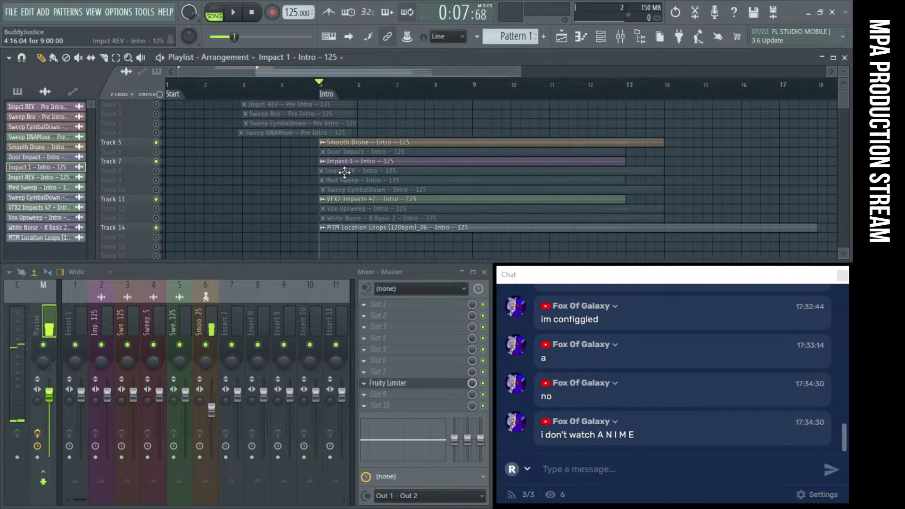
Mute Tracks 11 and 7 again, leaving only the drone and loop active
{"action": "left_click", "coordinate": [156, 199]}
{"action": "left_click", "coordinate": [156, 161]}
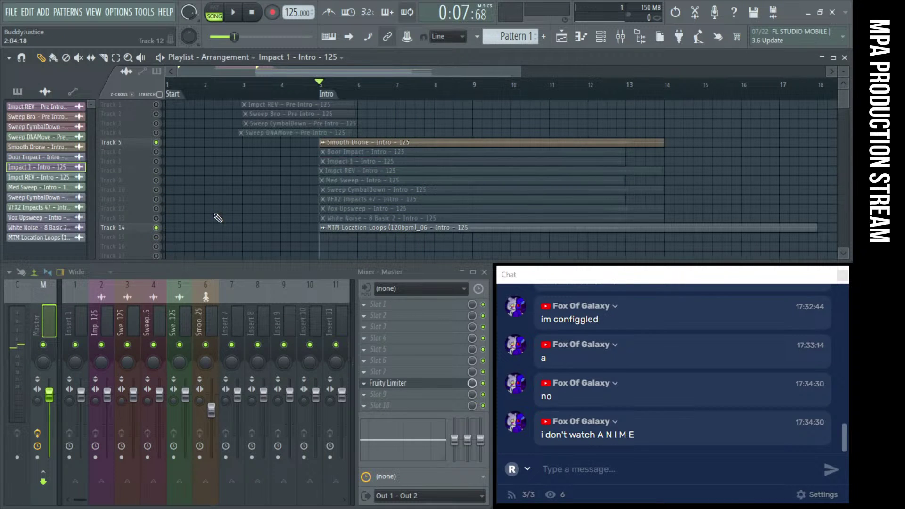
{"action": "scroll", "coordinate": [218, 217], "scroll_direction": "down", "scroll_amount": 3, "text": "ctrl"}
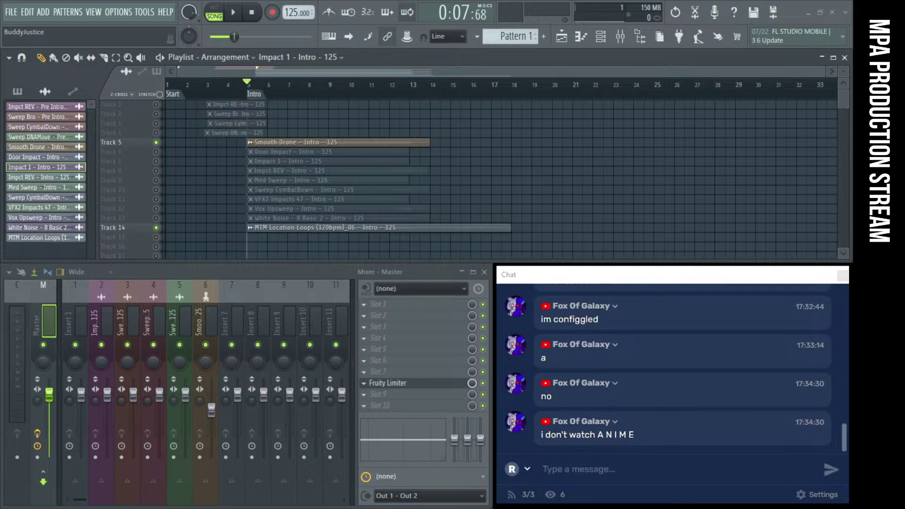
Drop Smooth Drone – Buildup on Track 5 right after the intro drone clip
{"action": "left_click", "coordinate": [486, 138]}
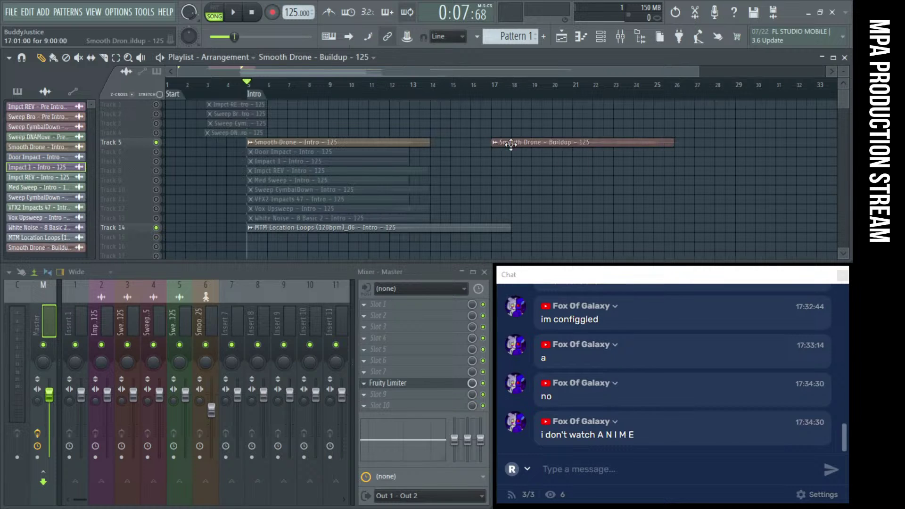
{"action": "left_click_drag", "start_coordinate": [509, 144], "coordinate": [457, 143]}
{"action": "scroll", "coordinate": [457, 162], "scroll_direction": "up", "scroll_amount": 1}
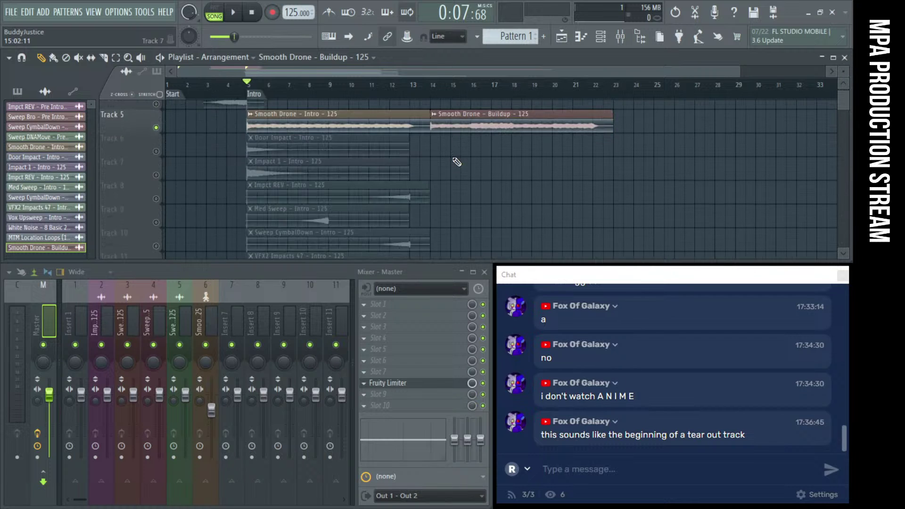
{"action": "scroll", "coordinate": [223, 160], "scroll_direction": "down", "scroll_amount": 1}
{"action": "scroll", "coordinate": [224, 161], "scroll_direction": "up", "scroll_amount": 1}
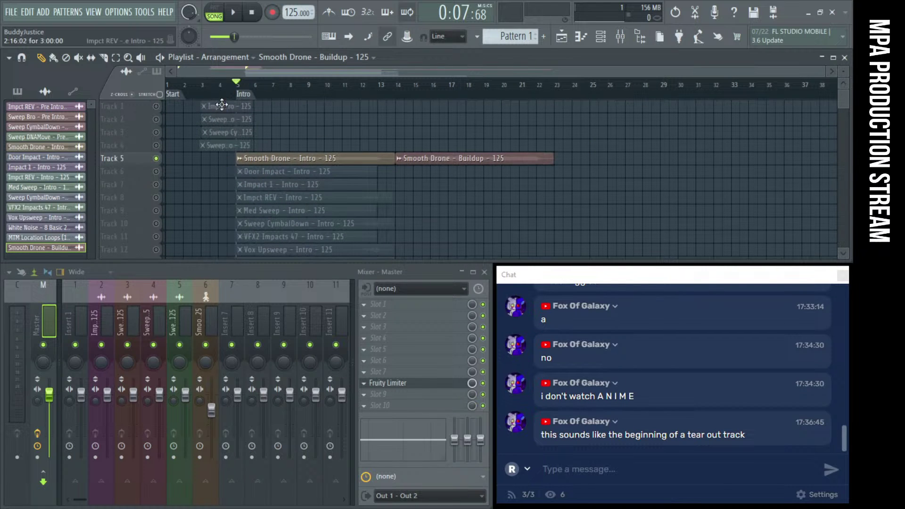
Marquee-select the four Pre Intro clips on Tracks 1–4
{"action": "left_click_drag", "start_coordinate": [212, 178], "coordinate": [209, 101]}
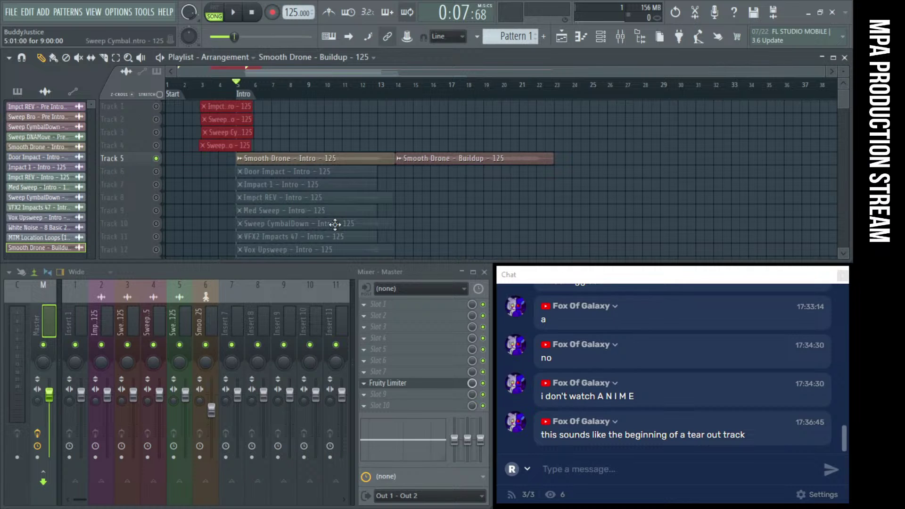
{"action": "scroll", "coordinate": [202, 150], "scroll_direction": "up", "scroll_amount": 3}
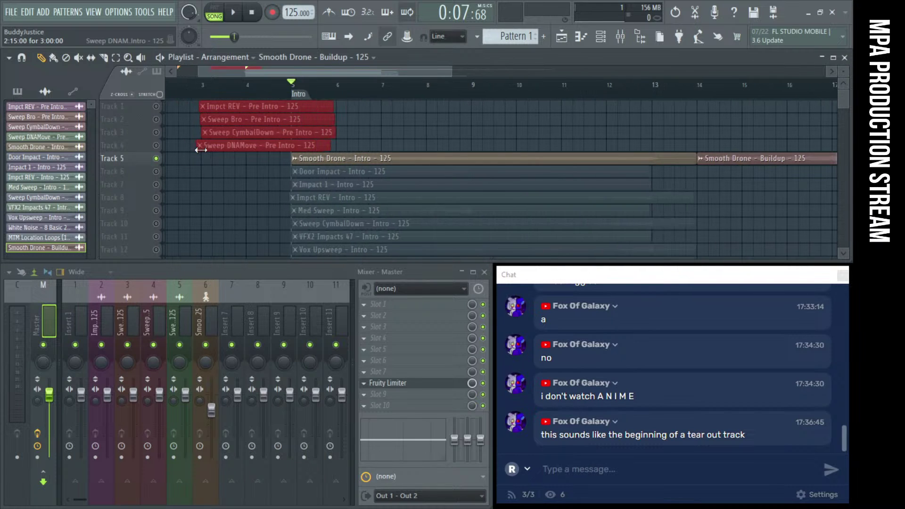
{"action": "scroll", "coordinate": [226, 151], "scroll_direction": "up", "scroll_amount": 2}
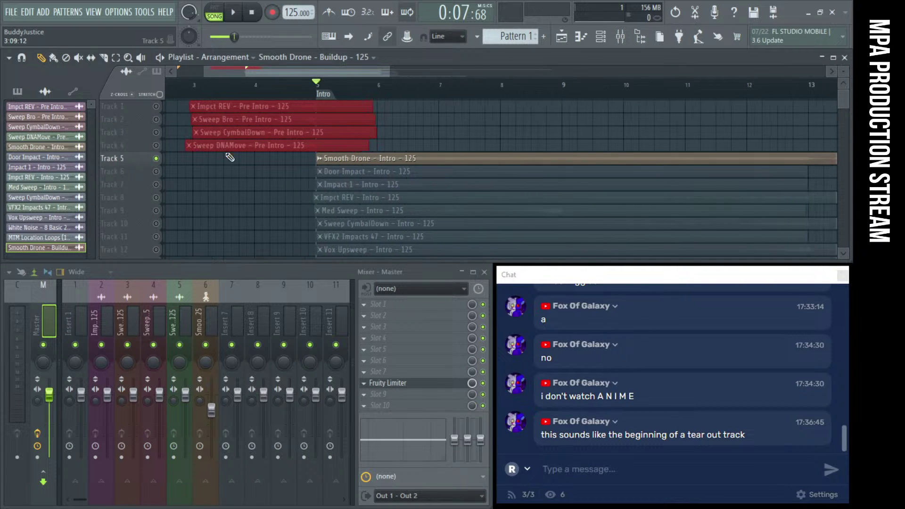
{"action": "scroll", "coordinate": [465, 164], "scroll_direction": "down", "scroll_amount": 2}
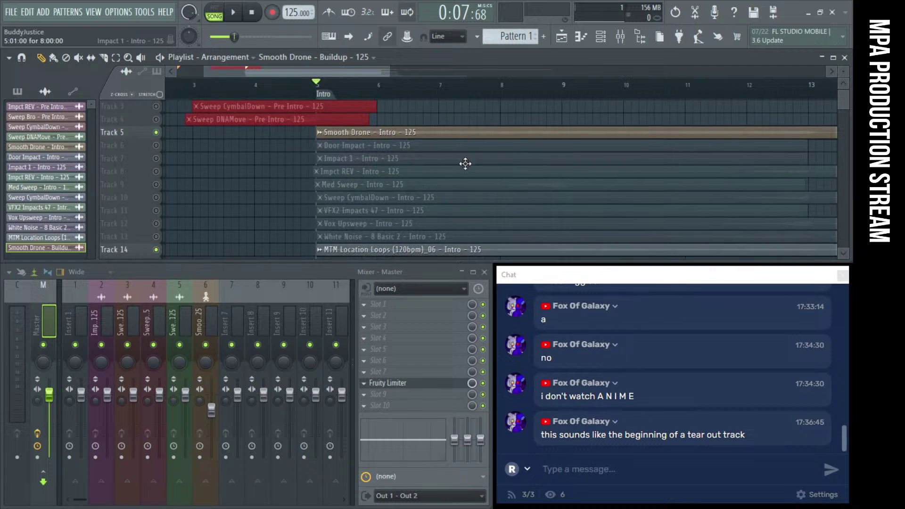
{"action": "scroll", "coordinate": [465, 175], "scroll_direction": "down", "scroll_amount": 2}
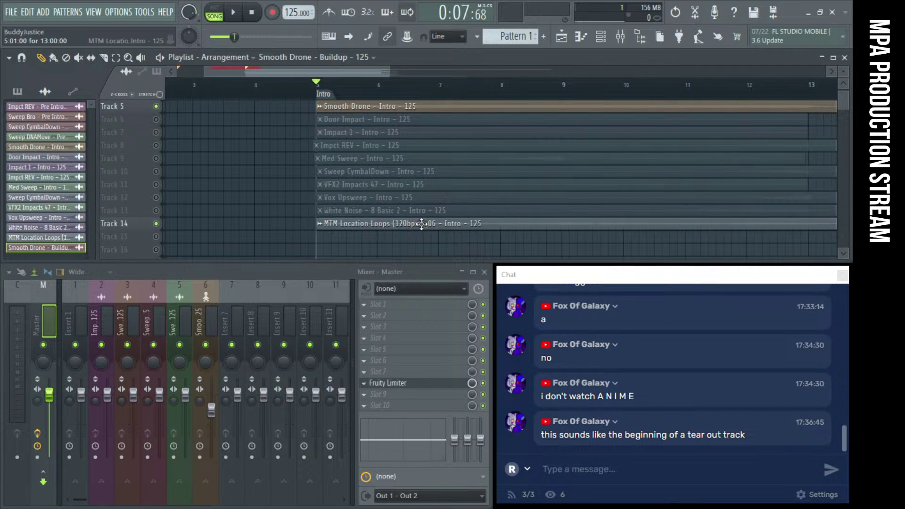
{"action": "scroll", "coordinate": [422, 152], "scroll_direction": "up", "scroll_amount": 2}
{"action": "scroll", "coordinate": [422, 152], "scroll_direction": "down", "scroll_amount": 2}
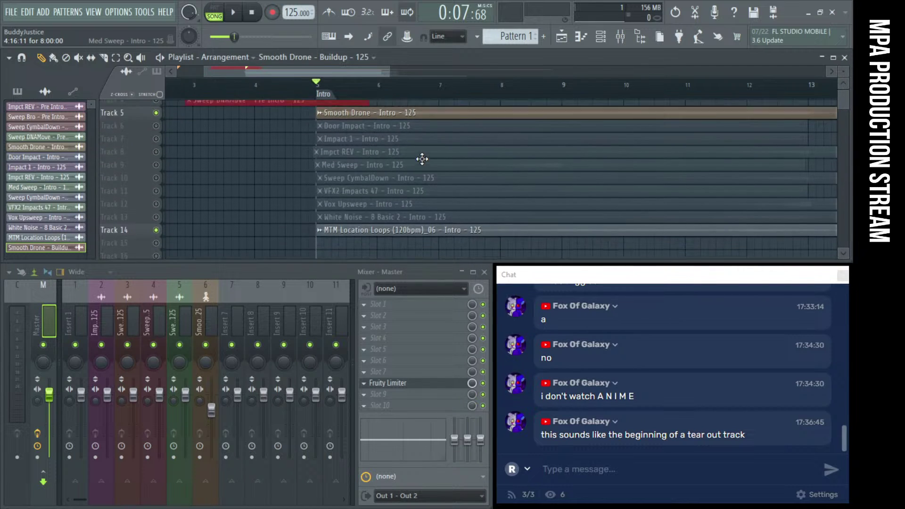
{"action": "scroll", "coordinate": [421, 151], "scroll_direction": "up", "scroll_amount": 4}
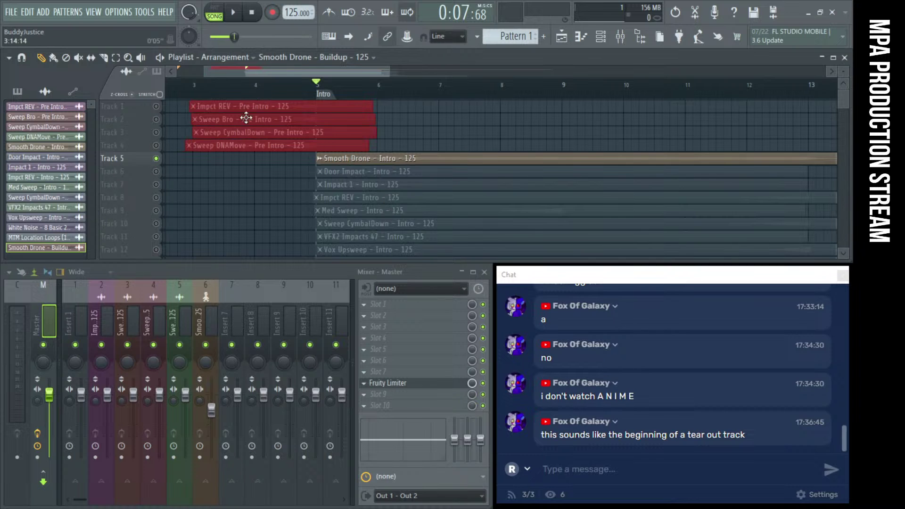
{"action": "scroll", "coordinate": [434, 186], "scroll_direction": "down", "scroll_amount": 5, "text": "ctrl"}
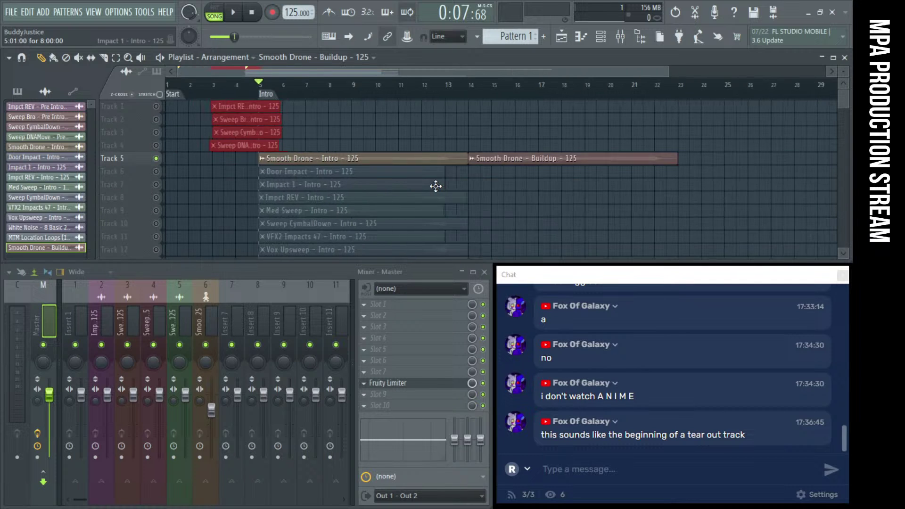
{"action": "scroll", "coordinate": [434, 185], "scroll_direction": "up", "scroll_amount": 3, "text": "alt"}
{"action": "left_click", "coordinate": [382, 85]}
{"action": "key", "text": "space"}
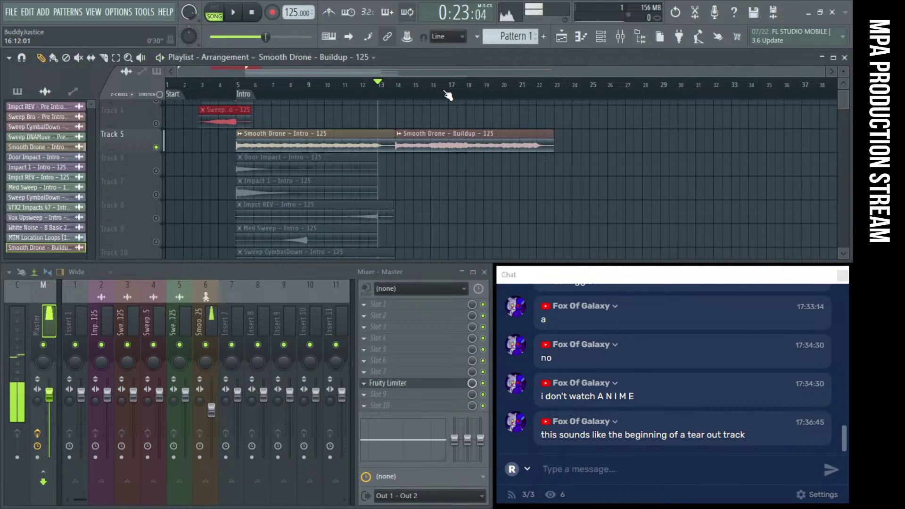
{"action": "left_click", "coordinate": [446, 85]}
{"action": "left_click", "coordinate": [341, 86]}
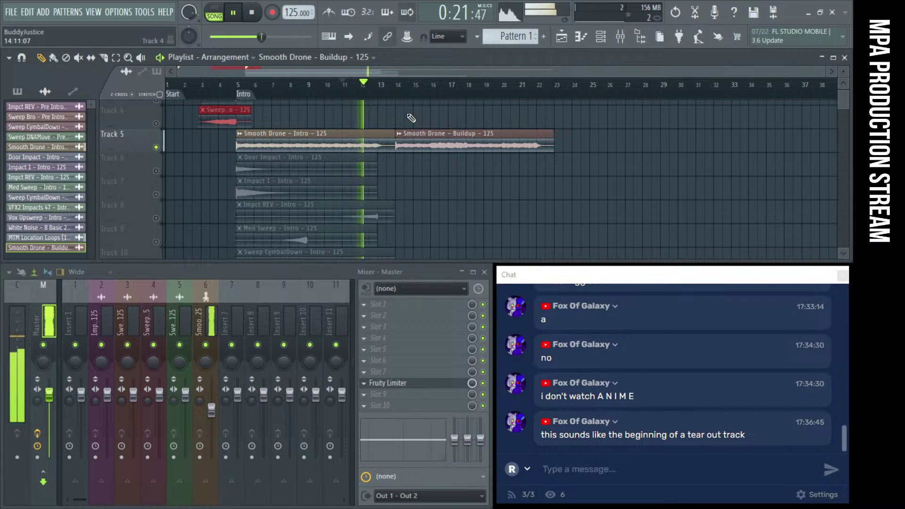
{"action": "left_click", "coordinate": [467, 92]}
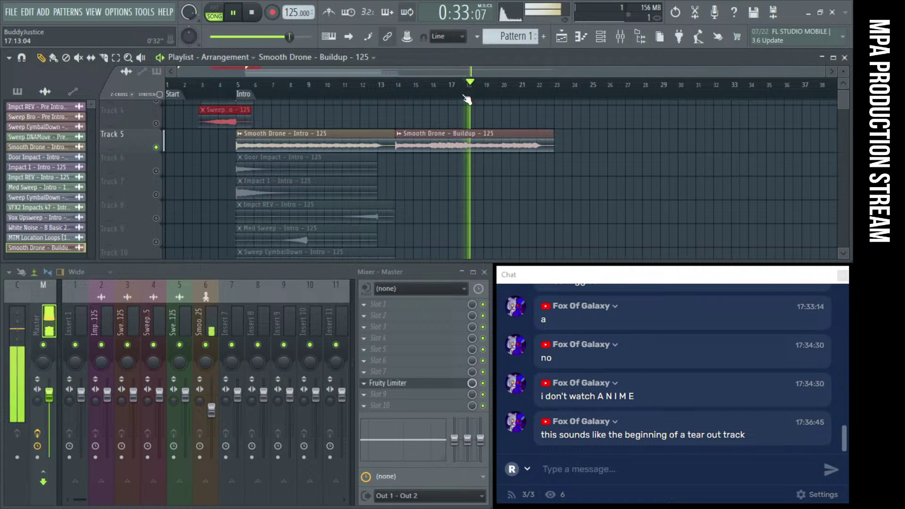
{"action": "left_click", "coordinate": [503, 93]}
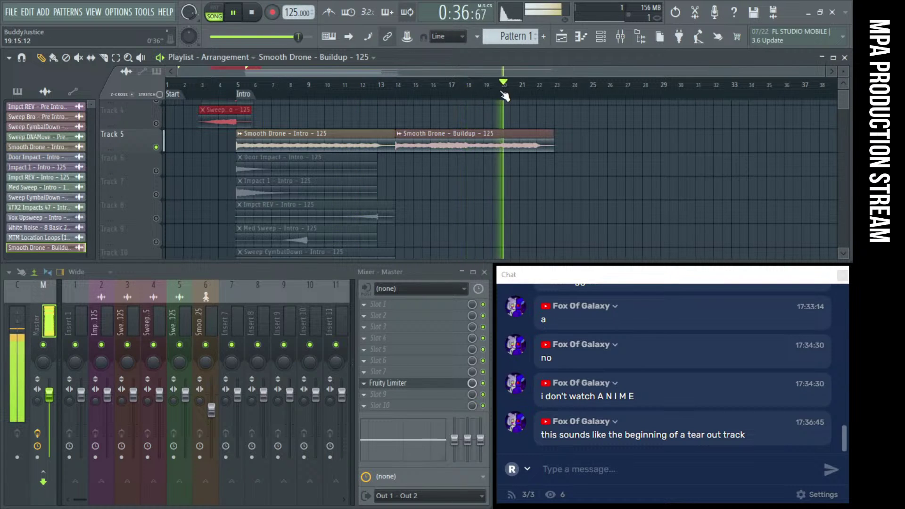
{"action": "left_click", "coordinate": [414, 96]}
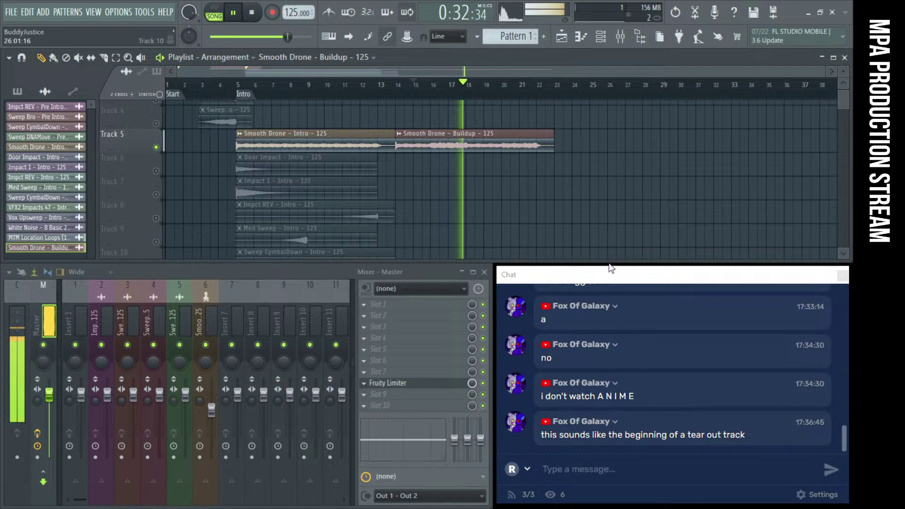
{"action": "left_click_drag", "start_coordinate": [605, 276], "coordinate": [254, 230]}
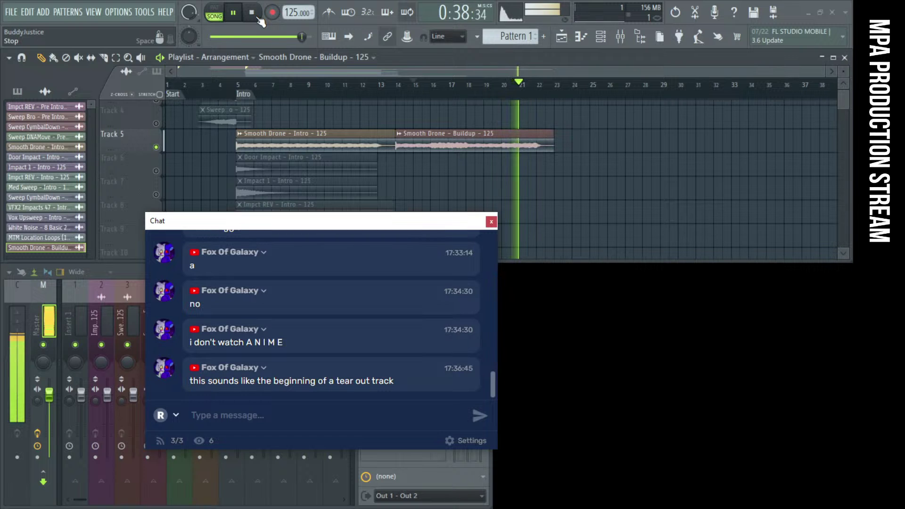
{"action": "left_click_drag", "start_coordinate": [260, 224], "coordinate": [615, 280]}
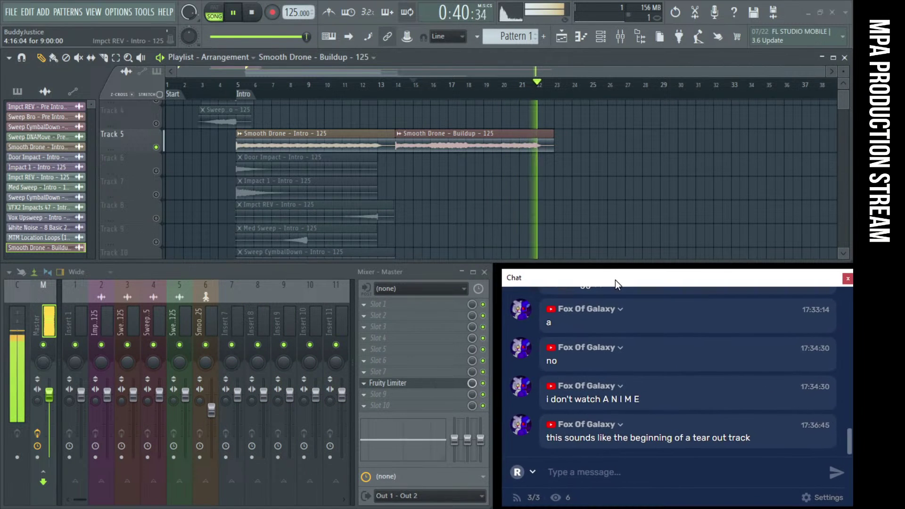
{"action": "left_click", "coordinate": [259, 17]}
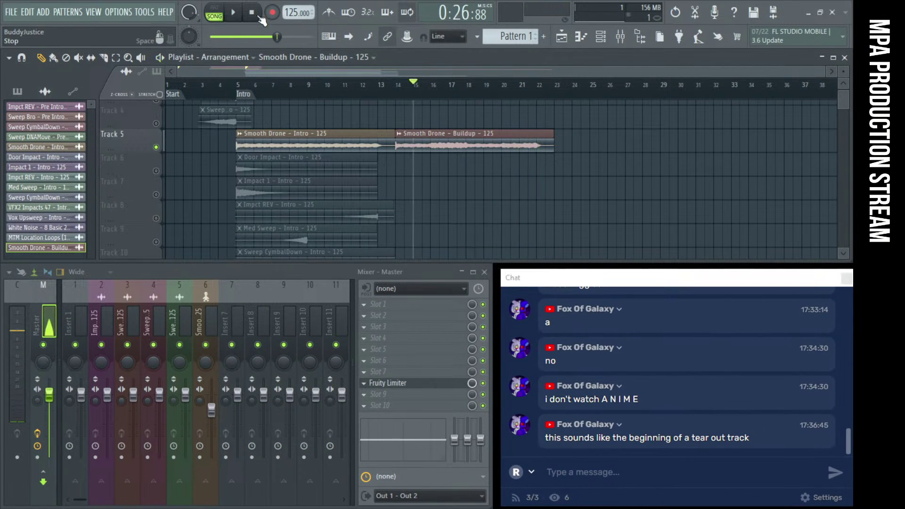
{"action": "left_click", "coordinate": [398, 86]}
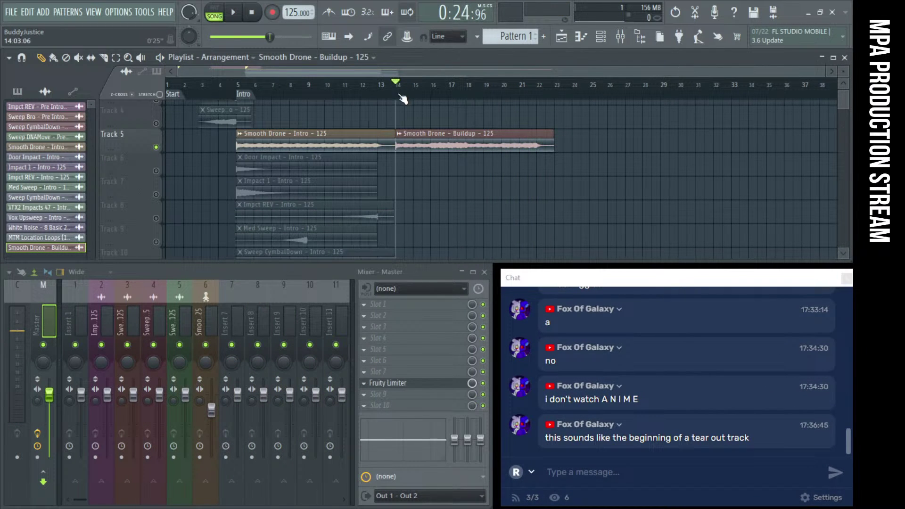
{"action": "left_click", "coordinate": [240, 19]}
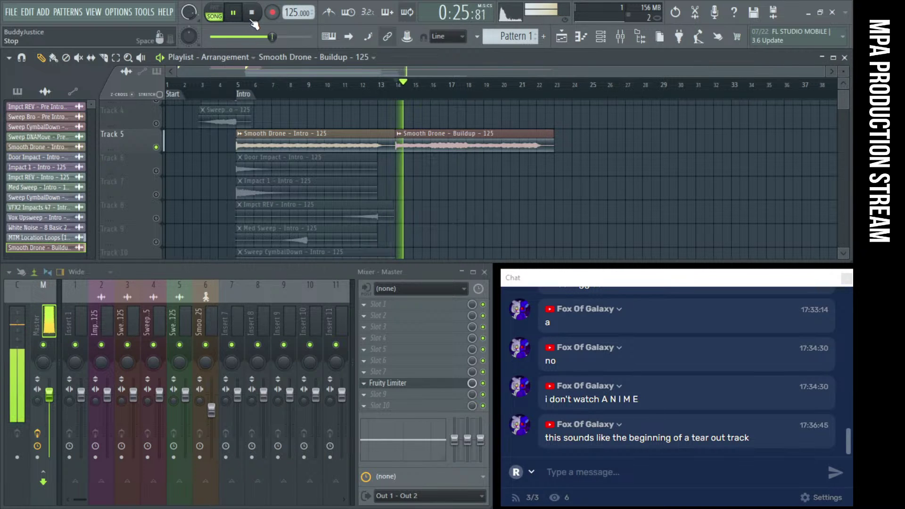
{"action": "left_click", "coordinate": [252, 21]}
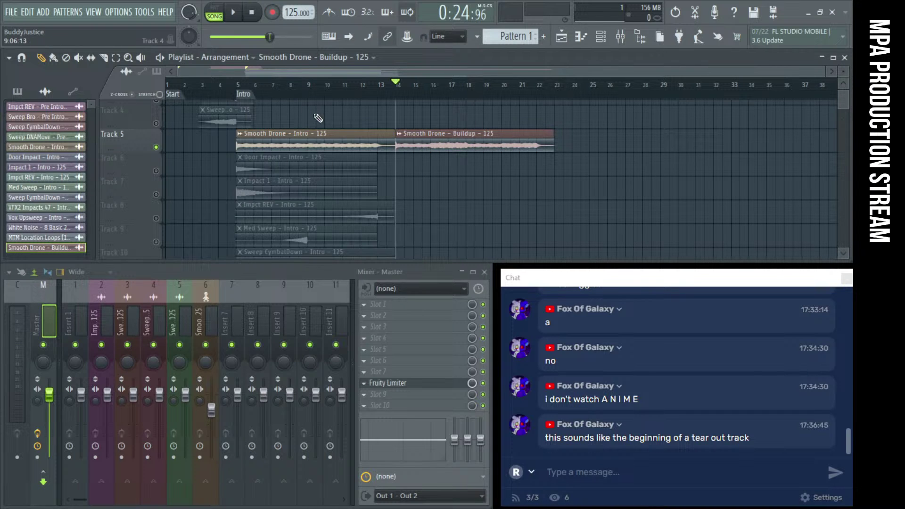
{"action": "left_click", "coordinate": [385, 90]}
Drag Smooth Drone – Buildup left to start at bar 13, then play the arrangement
{"action": "left_click_drag", "start_coordinate": [430, 147], "coordinate": [413, 147]}
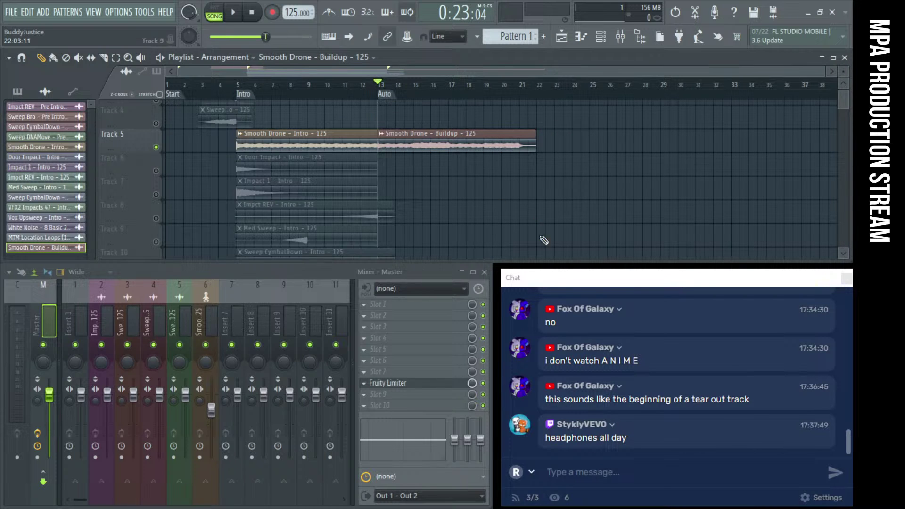
{"action": "left_click_drag", "start_coordinate": [555, 282], "coordinate": [227, 215]}
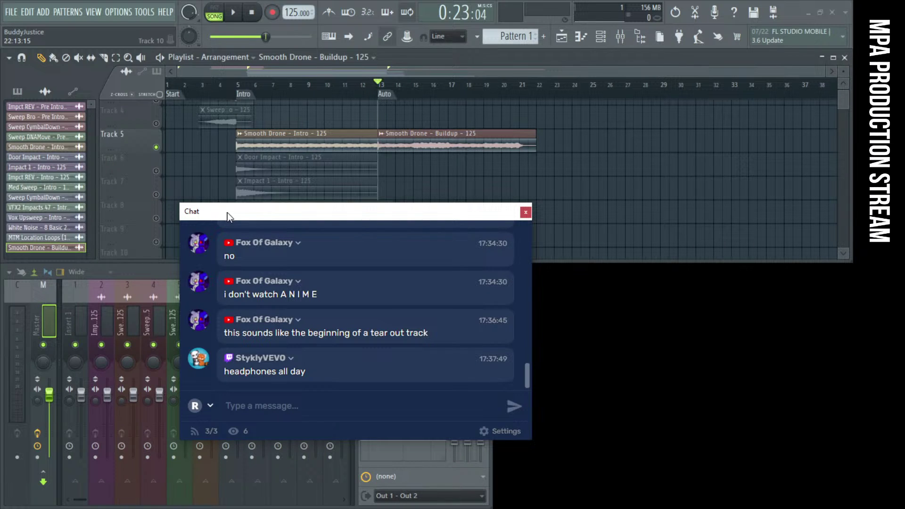
{"action": "left_click_drag", "start_coordinate": [227, 213], "coordinate": [544, 278]}
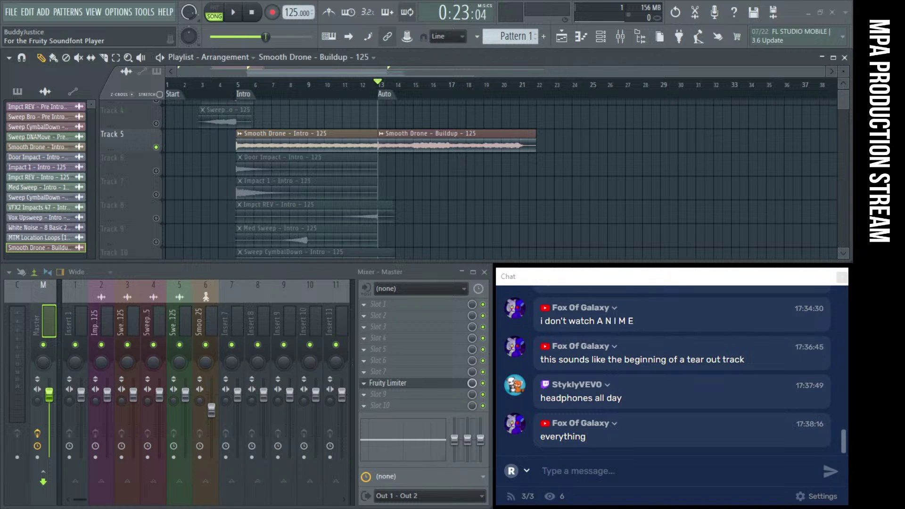
{"action": "left_click_drag", "start_coordinate": [582, 278], "coordinate": [213, 230]}
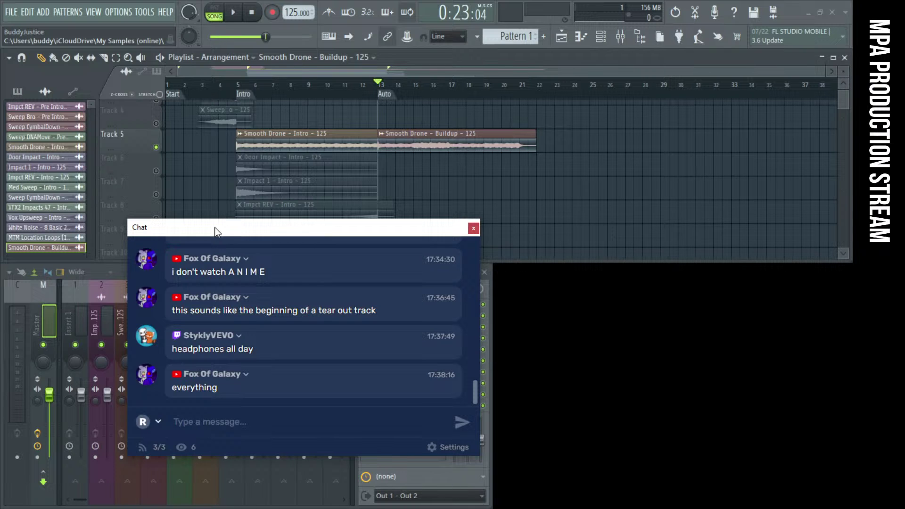
{"action": "left_click_drag", "start_coordinate": [215, 228], "coordinate": [582, 276]}
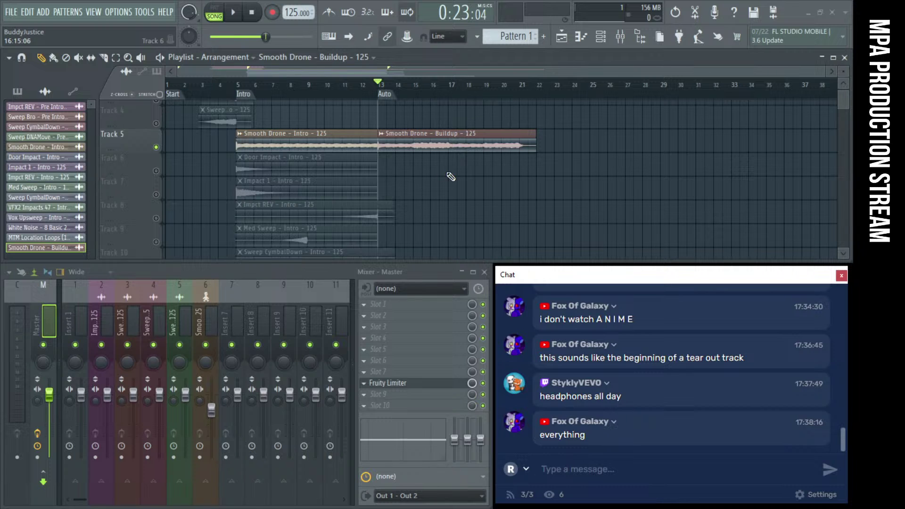
{"action": "key", "text": "space"}
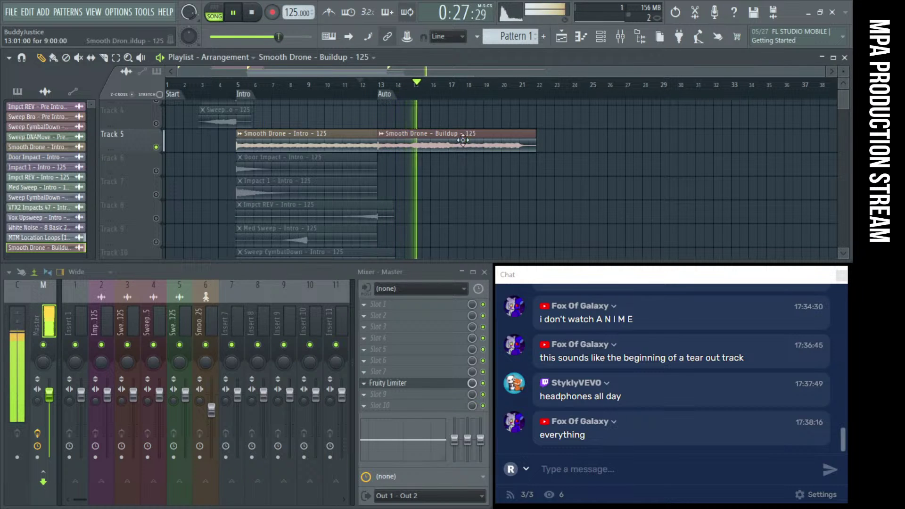
Stop playback near bar 17 and scroll the Playlist down to the empty tracks
{"action": "key", "text": "space"}
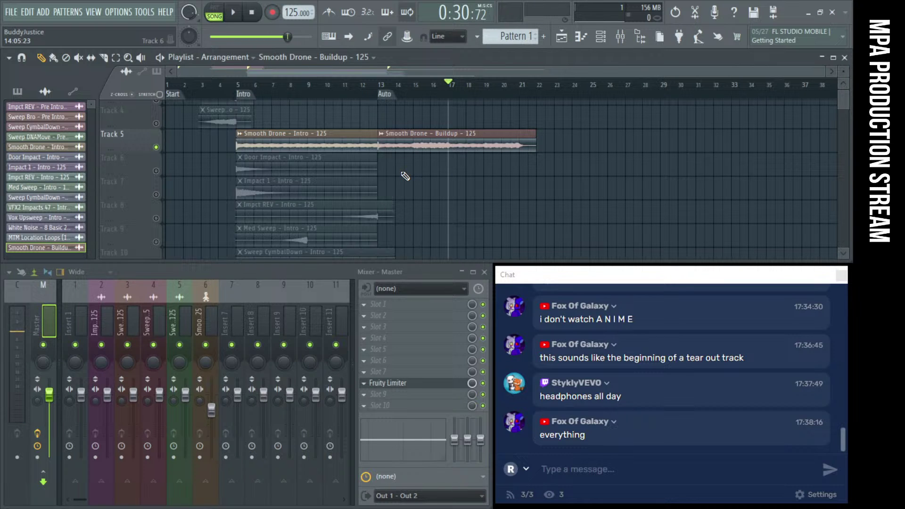
{"action": "scroll", "coordinate": [405, 176], "scroll_direction": "down", "scroll_amount": 7}
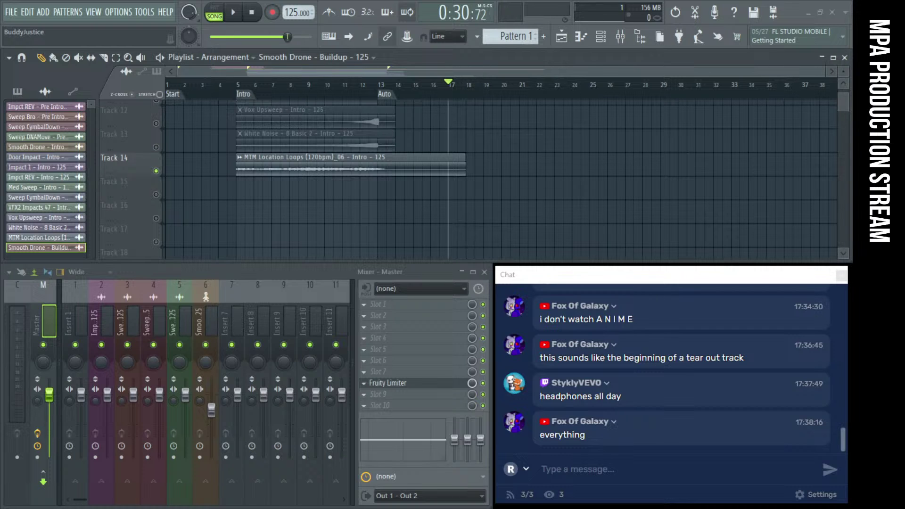
Place the Journy, Loop 130 Bpm Eliot and Love Pluckr buildup clips on tracks 15–17 starting at bar 13
{"action": "left_click_drag", "start_coordinate": [389, 200], "coordinate": [459, 200]}
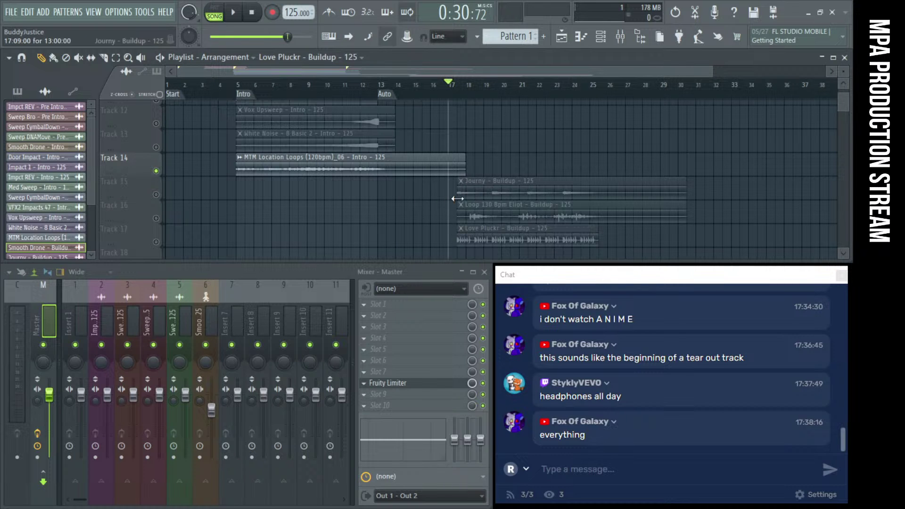
{"action": "scroll", "coordinate": [403, 203], "scroll_direction": "up", "scroll_amount": 5}
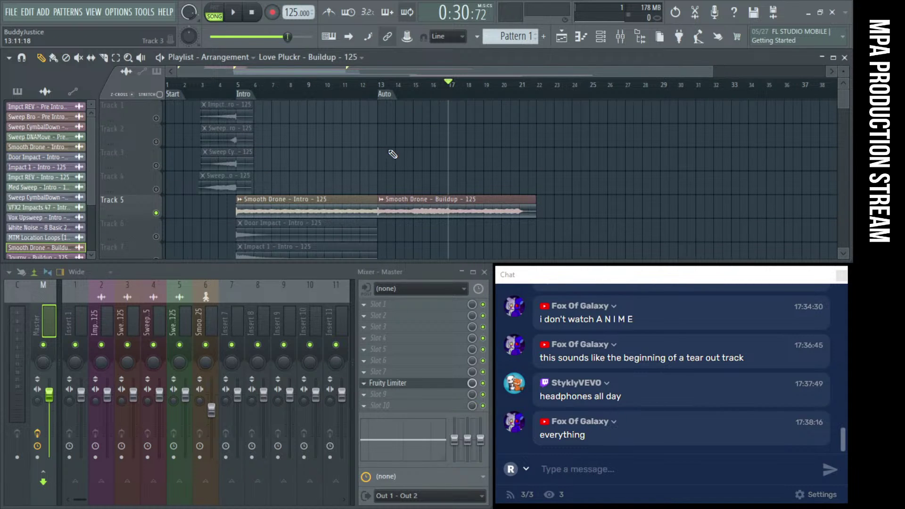
{"action": "scroll", "coordinate": [420, 157], "scroll_direction": "down", "scroll_amount": 6}
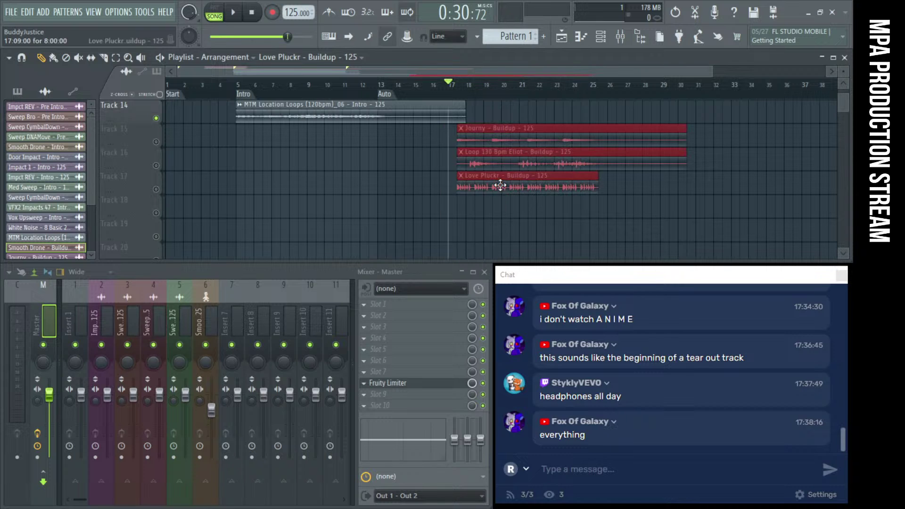
{"action": "left_click_drag", "start_coordinate": [501, 186], "coordinate": [423, 185]}
Solo the Journy track and play the arrangement from bar 13
{"action": "scroll", "coordinate": [356, 171], "scroll_direction": "up", "scroll_amount": 2}
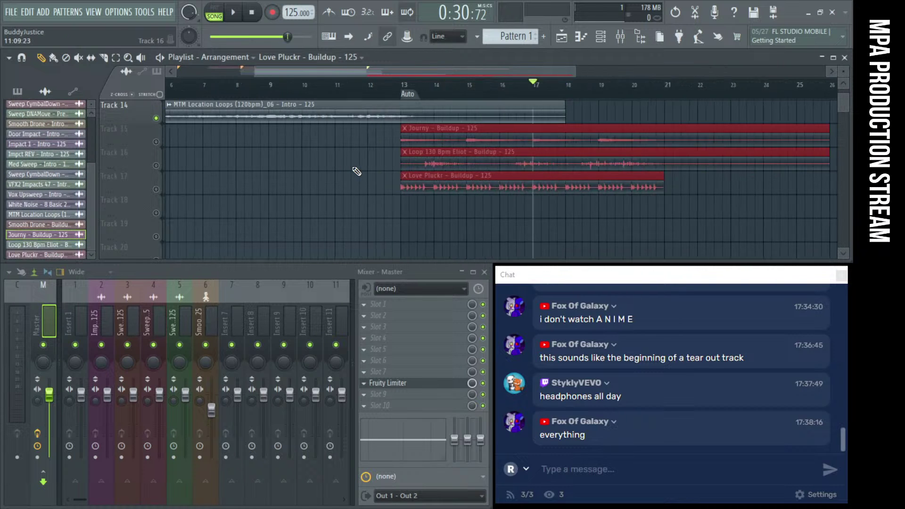
{"action": "scroll", "coordinate": [356, 171], "scroll_direction": "up", "scroll_amount": 2}
{"action": "scroll", "coordinate": [386, 188], "scroll_direction": "up", "scroll_amount": 2}
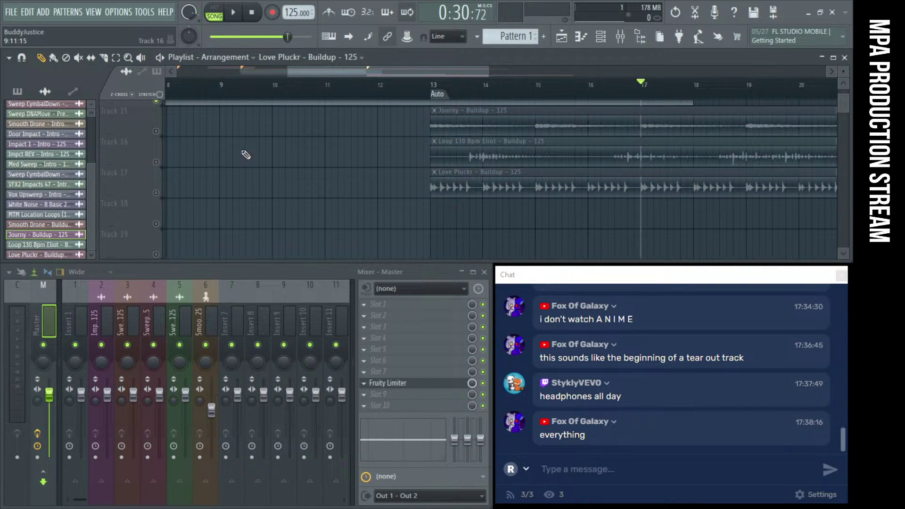
{"action": "left_click", "coordinate": [157, 132]}
{"action": "key", "text": "space"}
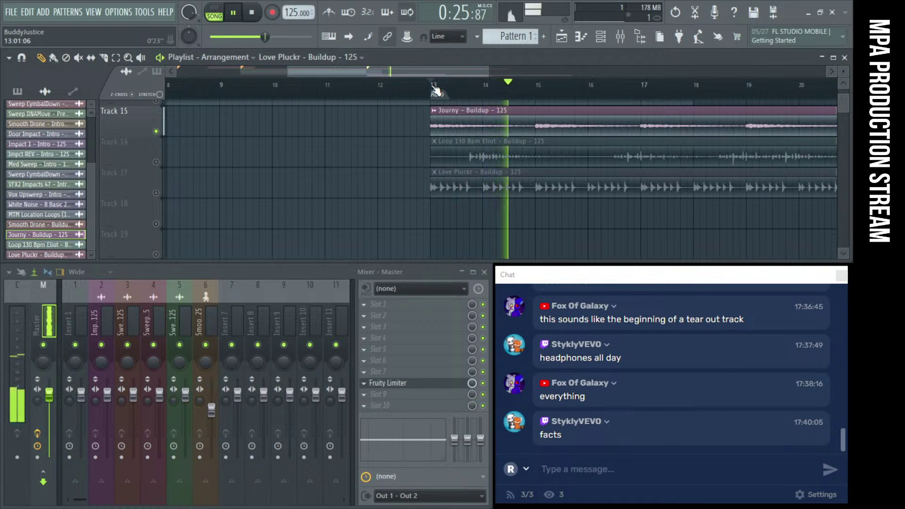
{"action": "scroll", "coordinate": [427, 161], "scroll_direction": "down", "scroll_amount": 3}
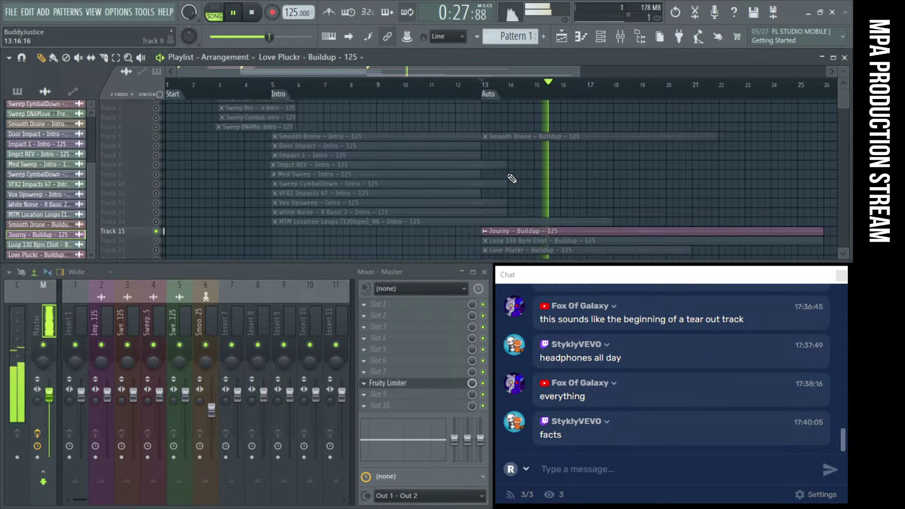
Move the chat window aside, lower the master volume and stop playback
{"action": "left_click_drag", "start_coordinate": [570, 271], "coordinate": [594, 273]}
{"action": "double_click", "coordinate": [265, 375]}
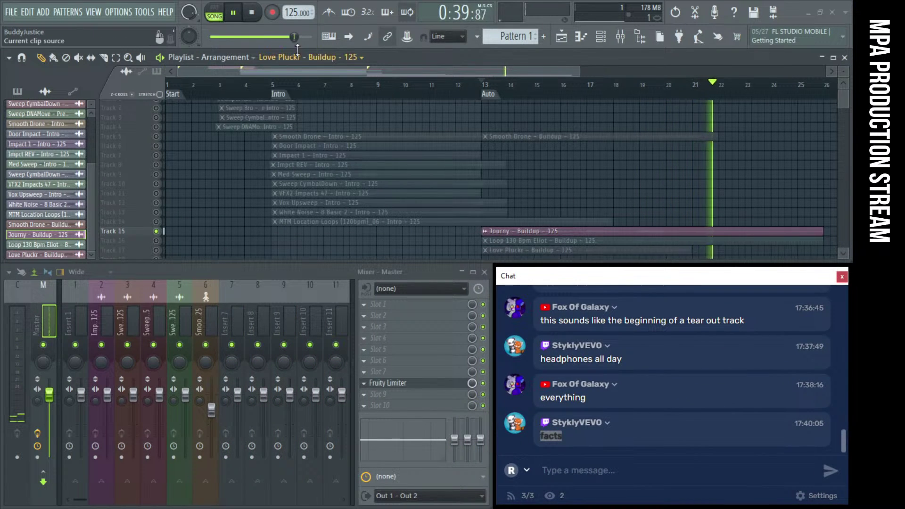
{"action": "left_click_drag", "start_coordinate": [293, 37], "coordinate": [259, 37]}
{"action": "key", "text": "space"}
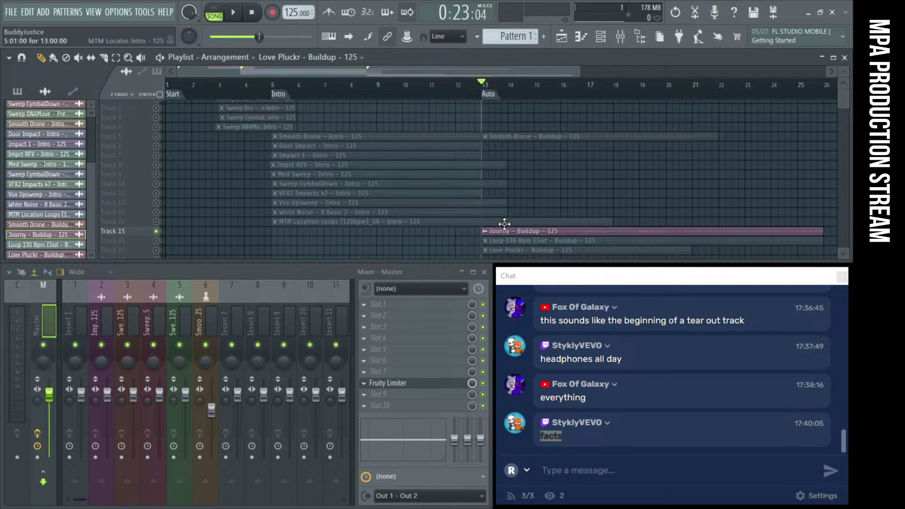
{"action": "scroll", "coordinate": [504, 223], "scroll_direction": "down", "scroll_amount": 1}
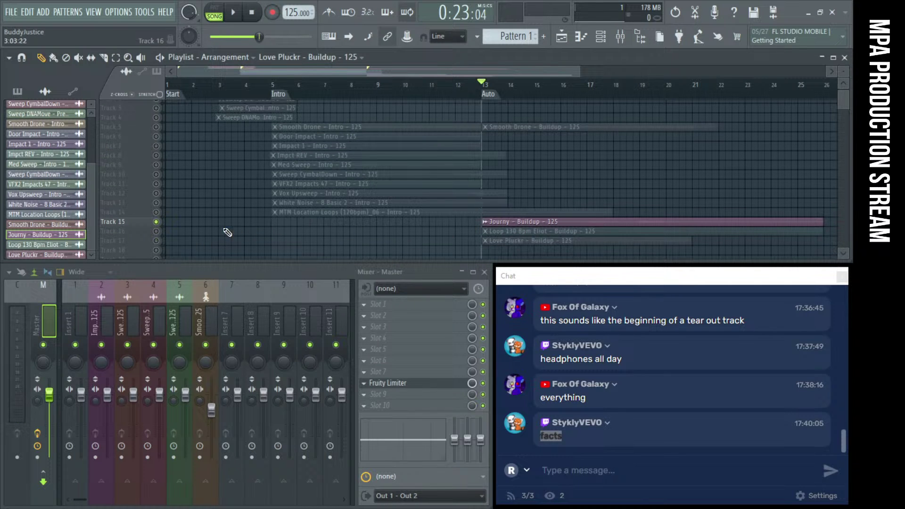
Solo the Loop 130 Bpm Eliot track instead and audition it from bar 13
{"action": "right_click", "coordinate": [156, 232]}
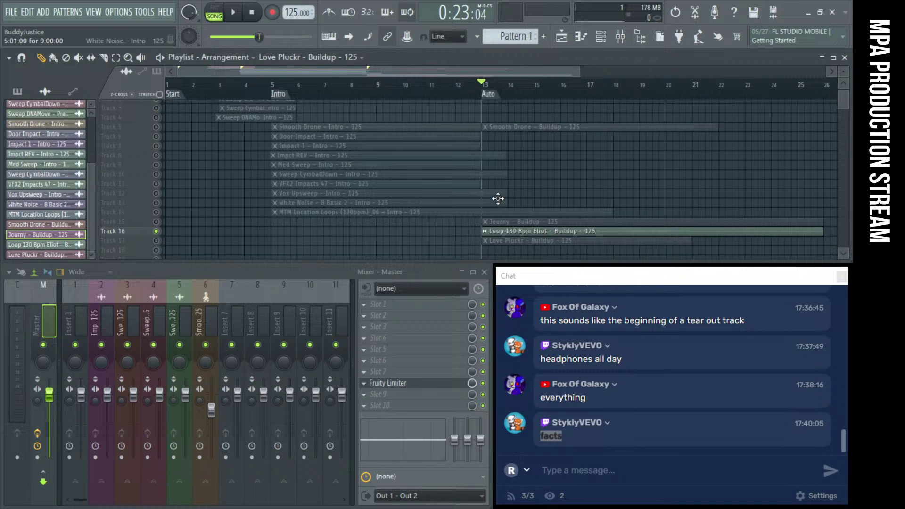
{"action": "scroll", "coordinate": [573, 225], "scroll_direction": "up", "scroll_amount": 3}
{"action": "scroll", "coordinate": [567, 233], "scroll_direction": "up", "scroll_amount": 2}
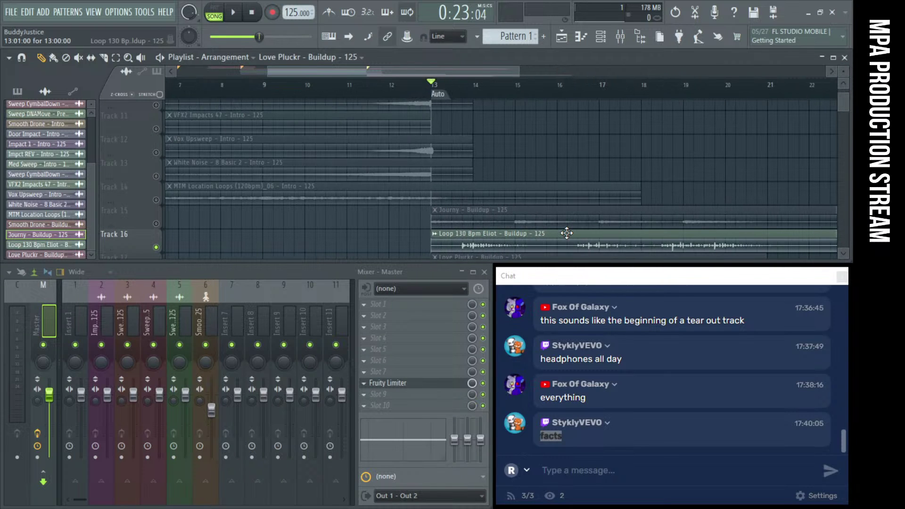
{"action": "key", "text": "space"}
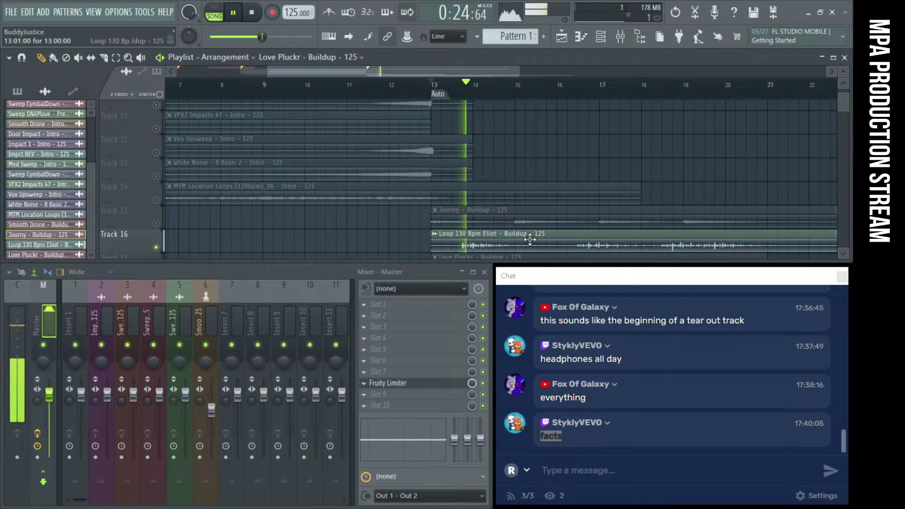
{"action": "scroll", "coordinate": [530, 239], "scroll_direction": "down", "scroll_amount": 2}
{"action": "scroll", "coordinate": [530, 239], "scroll_direction": "down", "scroll_amount": 1}
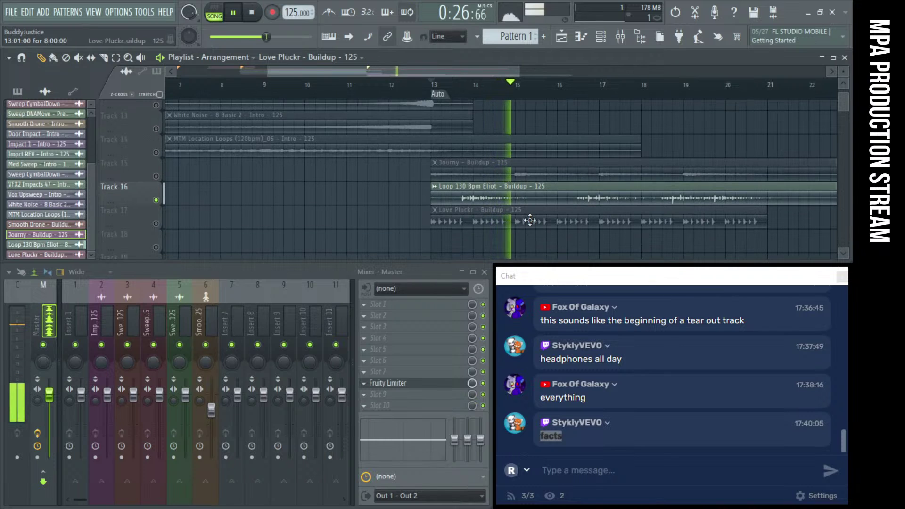
{"action": "key", "text": "space"}
{"action": "scroll", "coordinate": [530, 219], "scroll_direction": "down", "scroll_amount": 3}
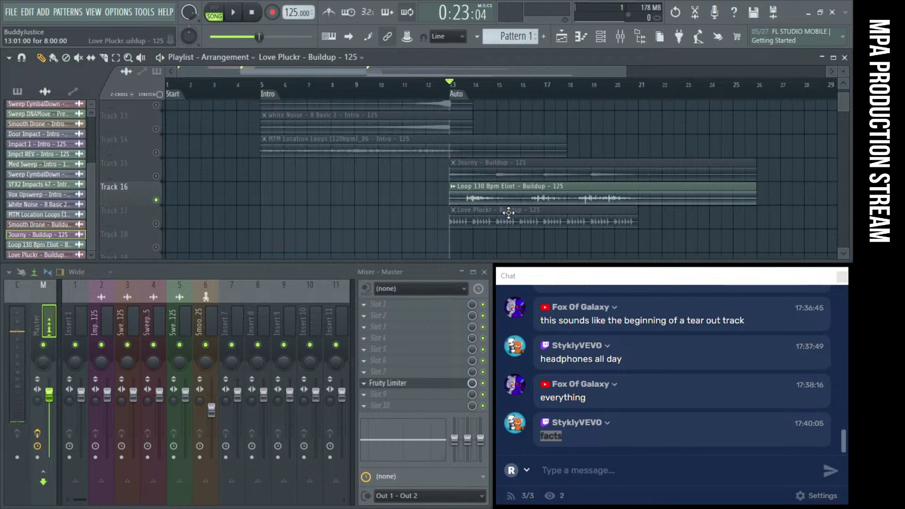
{"action": "scroll", "coordinate": [509, 212], "scroll_direction": "down", "scroll_amount": 1}
Box-select the three buildup clips and play the buildup from bar 13
{"action": "left_click_drag", "start_coordinate": [405, 142], "coordinate": [474, 236]}
{"action": "scroll", "coordinate": [481, 151], "scroll_direction": "up", "scroll_amount": 13}
{"action": "scroll", "coordinate": [485, 160], "scroll_direction": "down", "scroll_amount": 2}
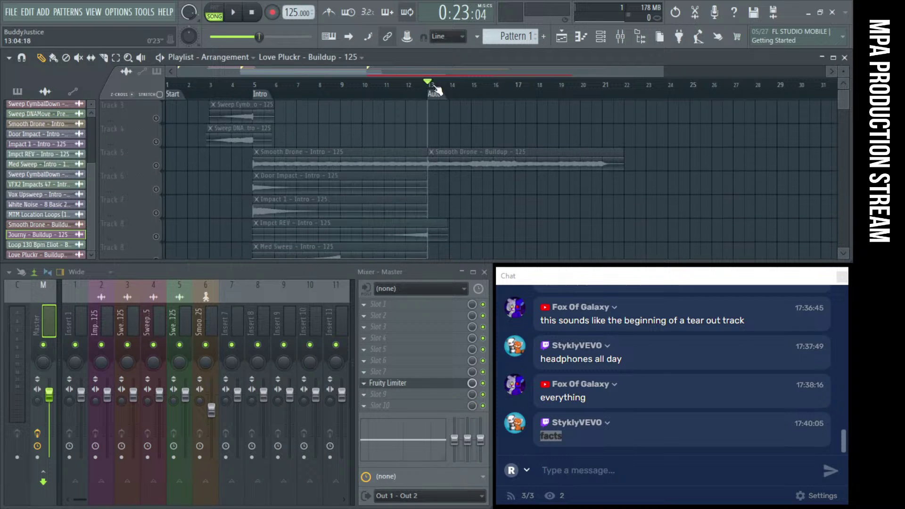
{"action": "key", "text": "space"}
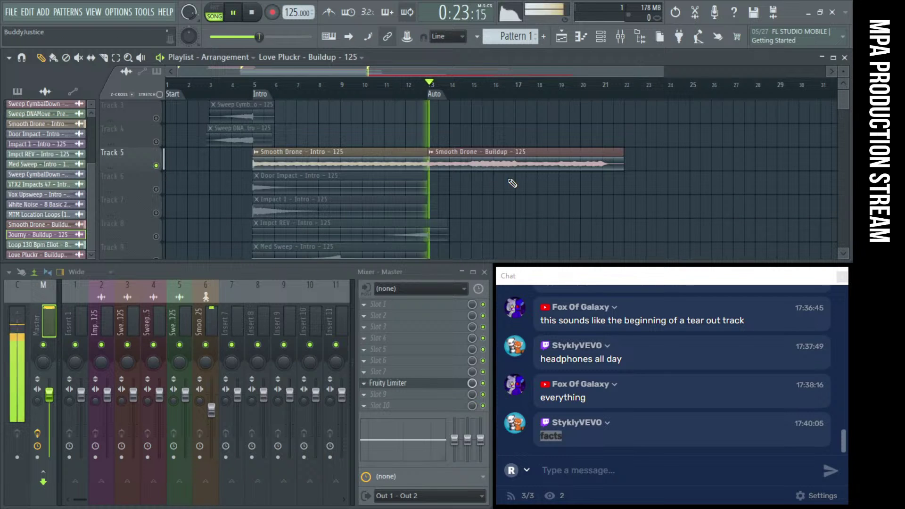
{"action": "scroll", "coordinate": [495, 217], "scroll_direction": "down", "scroll_amount": 9}
{"action": "key", "text": "space"}
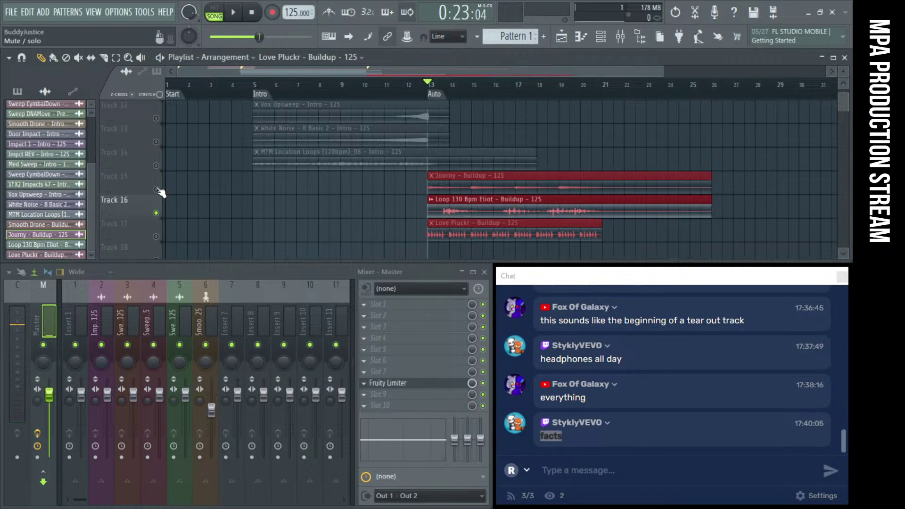
Unmute Tracks 15 and 17 so all three buildup clips play together
{"action": "left_click", "coordinate": [156, 189]}
{"action": "left_click", "coordinate": [156, 237]}
{"action": "key", "text": "space"}
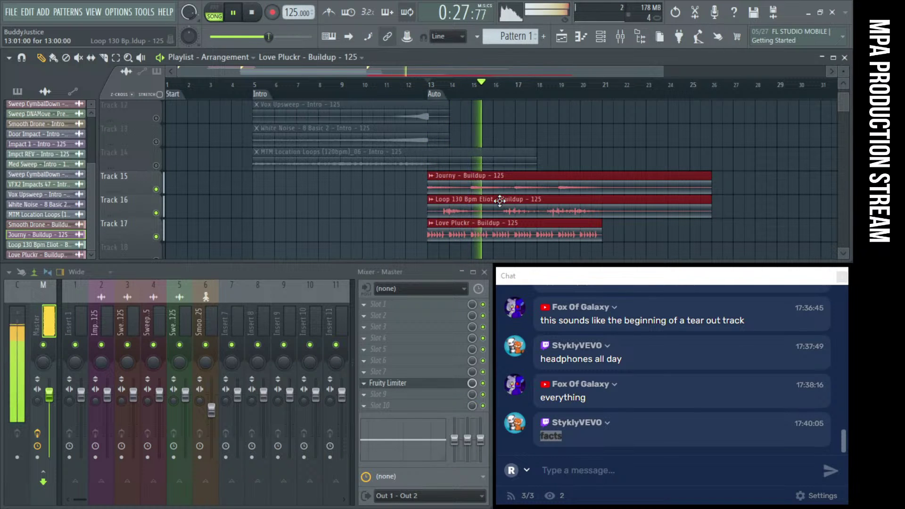
{"action": "left_click", "coordinate": [418, 196]}
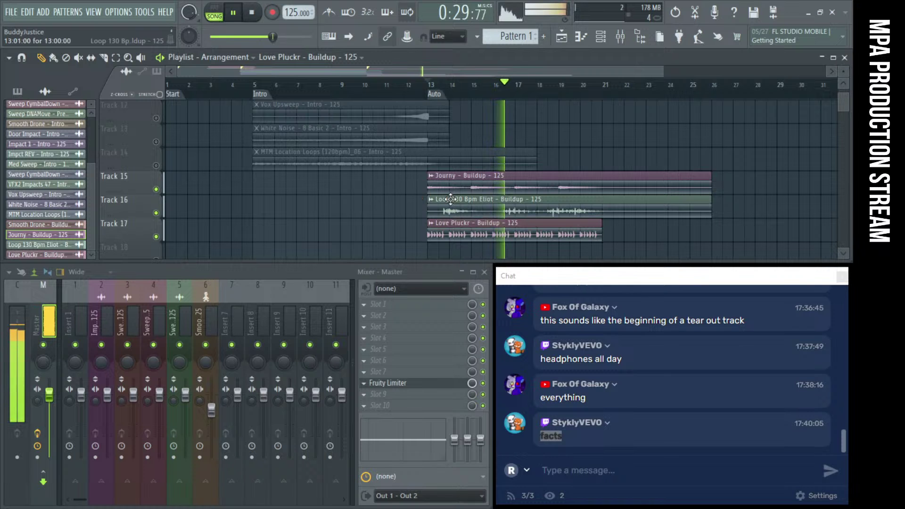
{"action": "scroll", "coordinate": [473, 204], "scroll_direction": "up", "scroll_amount": 2}
{"action": "scroll", "coordinate": [473, 205], "scroll_direction": "down", "scroll_amount": 3}
{"action": "key", "text": "space"}
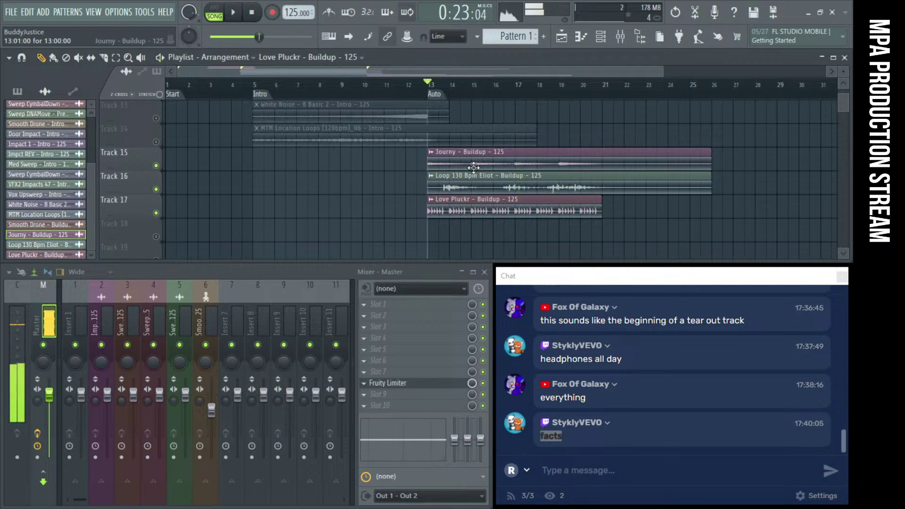
Send the Love Pluckr, Loop 130 Bpm Eliot and Journy buildup channels to inserts 7, 8 and 9
{"action": "double_click", "coordinate": [448, 213]}
{"action": "double_click", "coordinate": [436, 188]}
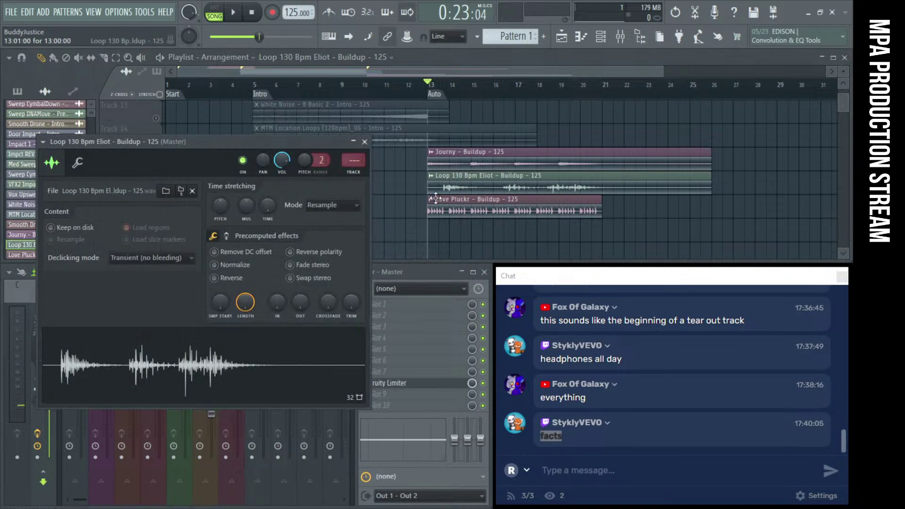
{"action": "double_click", "coordinate": [361, 179]}
{"action": "double_click", "coordinate": [501, 165]}
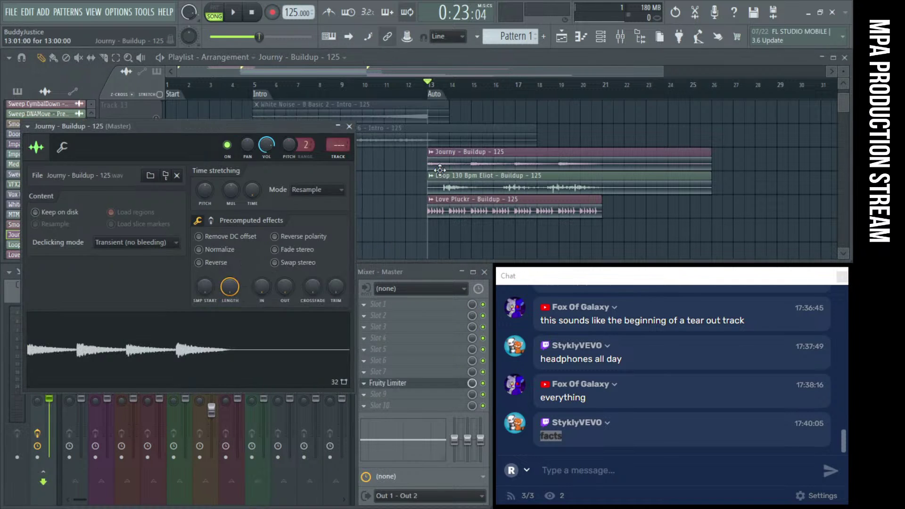
{"action": "double_click", "coordinate": [340, 160]}
{"action": "left_click", "coordinate": [349, 128]}
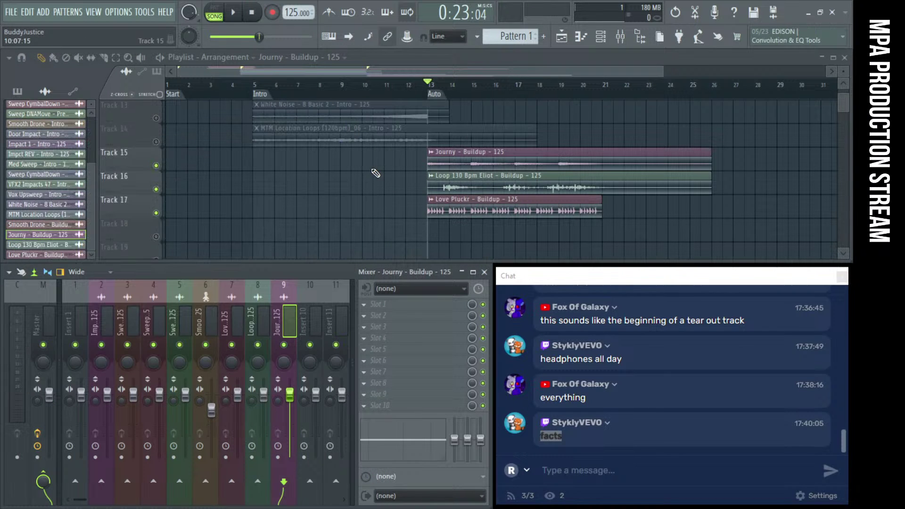
Audition the routing with mixer insert 7 muted, then select the Love Pluckr insert 7
{"action": "key", "text": "space"}
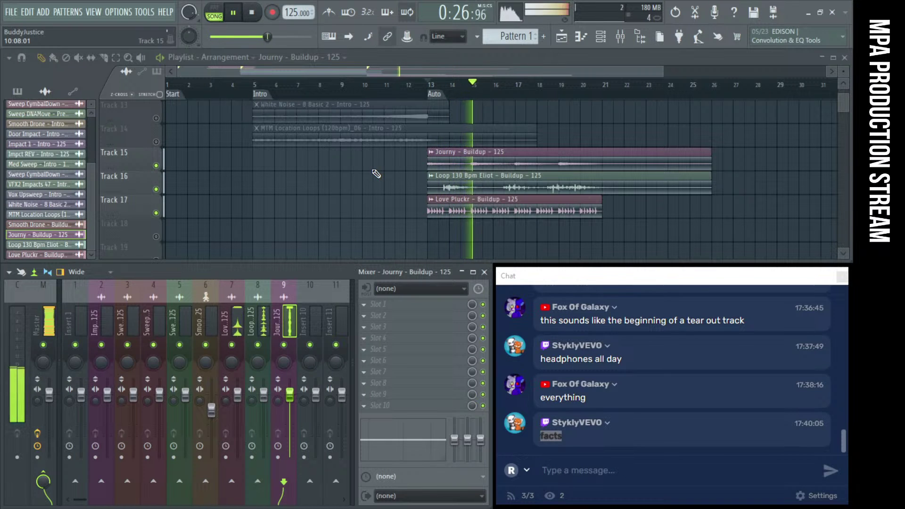
{"action": "left_click", "coordinate": [231, 345]}
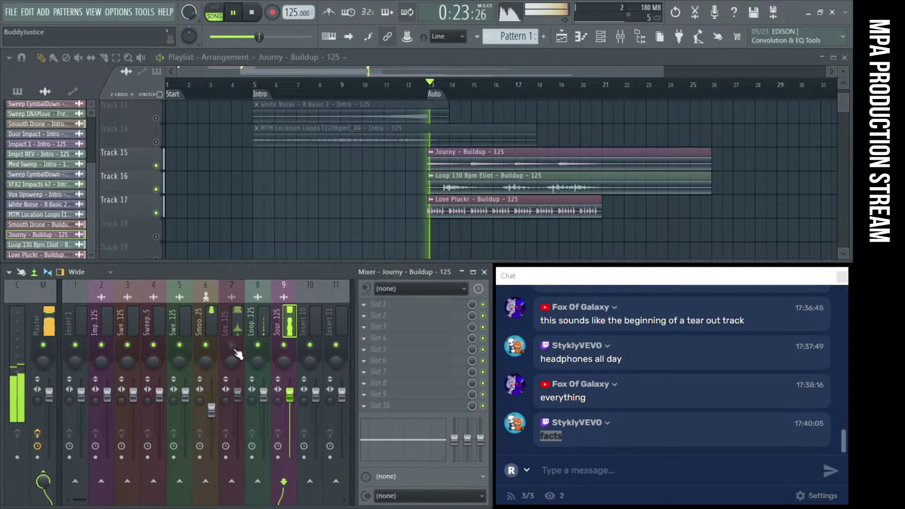
{"action": "key", "text": "space"}
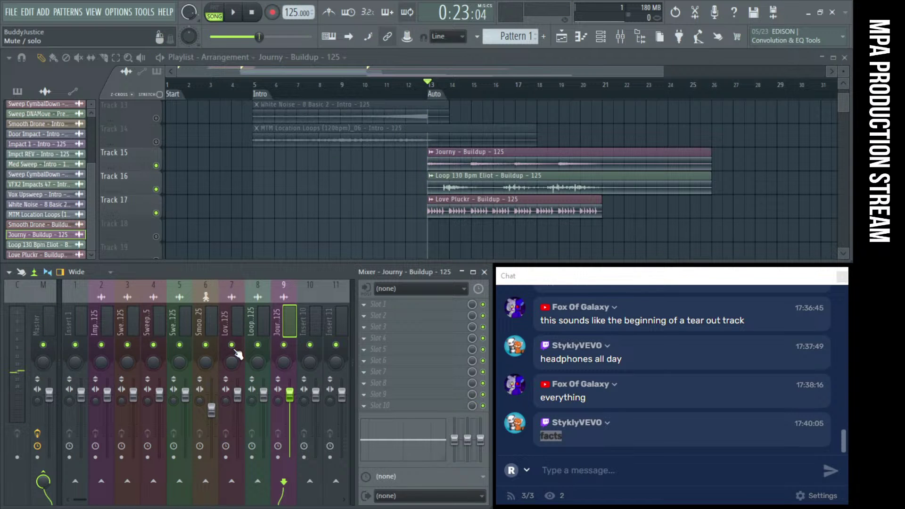
{"action": "left_click", "coordinate": [237, 350]}
{"action": "scroll", "coordinate": [387, 157], "scroll_direction": "up", "scroll_amount": 2}
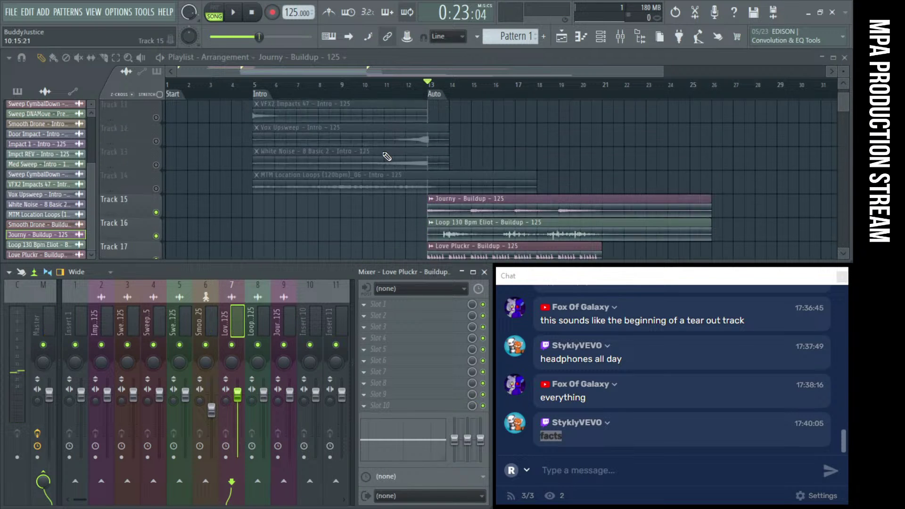
{"action": "scroll", "coordinate": [387, 156], "scroll_direction": "down", "scroll_amount": 1}
{"action": "scroll", "coordinate": [479, 187], "scroll_direction": "up", "scroll_amount": 9}
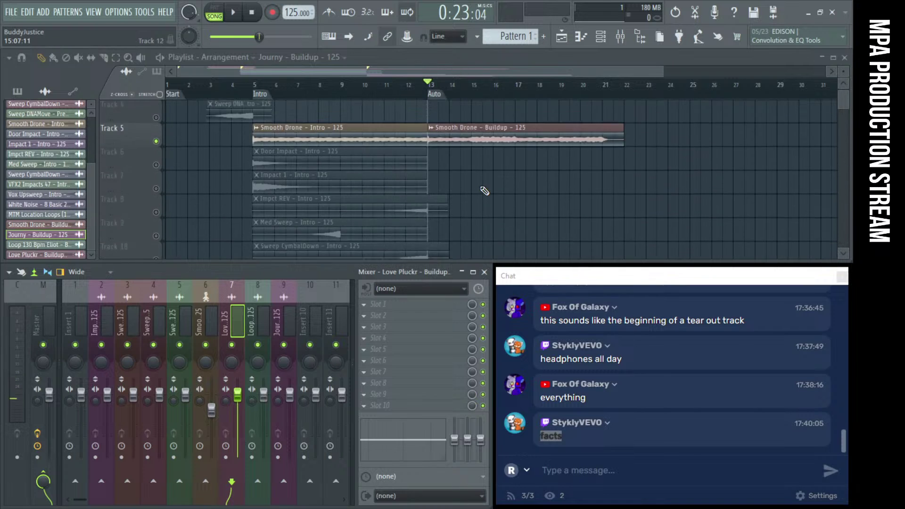
Send the Smooth Drone Buildup channel to mixer insert 6
{"action": "double_click", "coordinate": [398, 161]}
{"action": "double_click", "coordinate": [471, 162]}
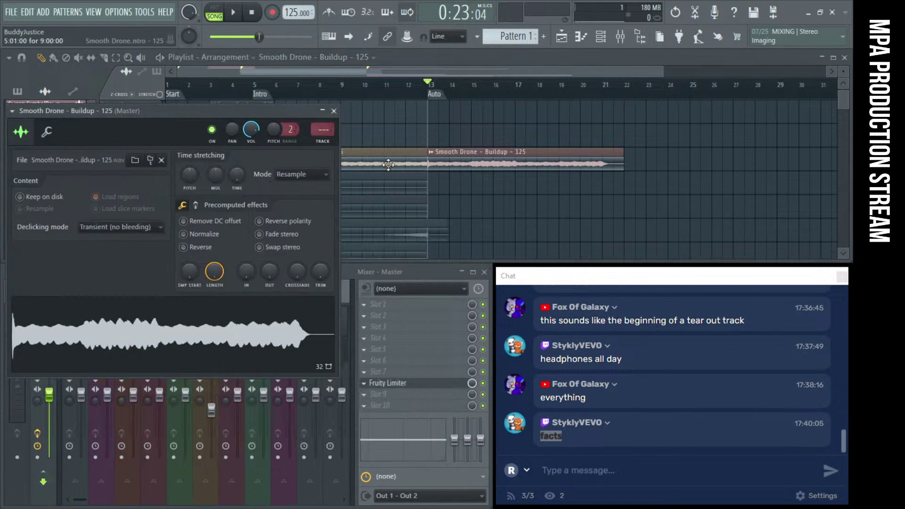
{"action": "left_click_drag", "start_coordinate": [320, 136], "coordinate": [321, 127]}
{"action": "key", "text": "space"}
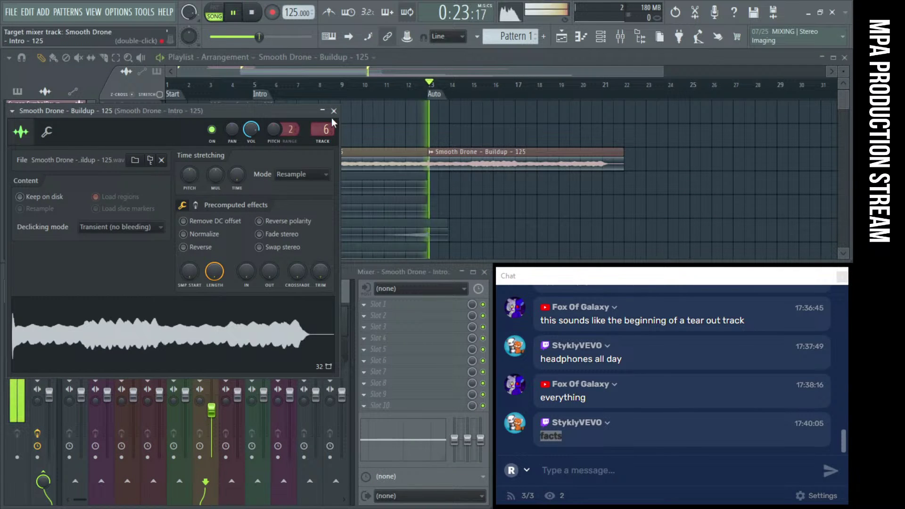
{"action": "left_click", "coordinate": [334, 111]}
{"action": "key", "text": "space"}
Add a Fruity Limiter in compressor mode to insert 6, threshold lowered to about -15.8 dB
{"action": "left_click", "coordinate": [364, 304]}
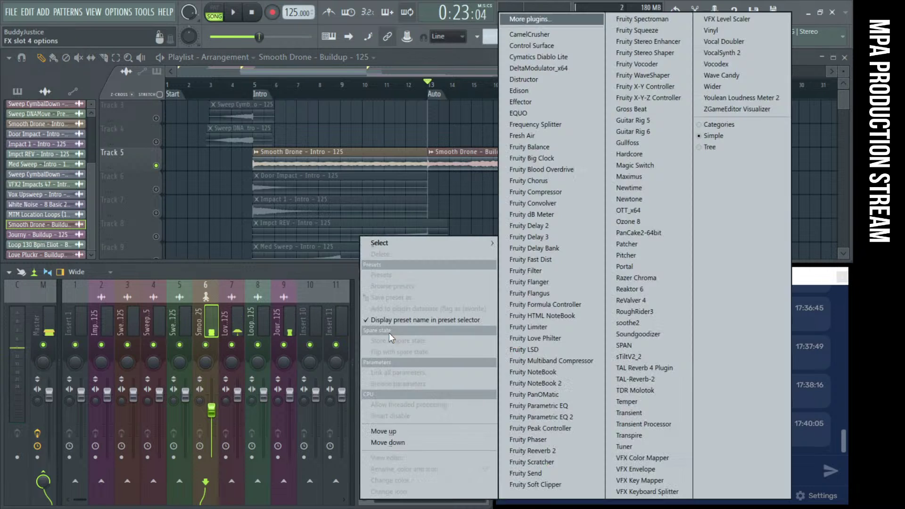
{"action": "mouse_move", "coordinate": [394, 241]}
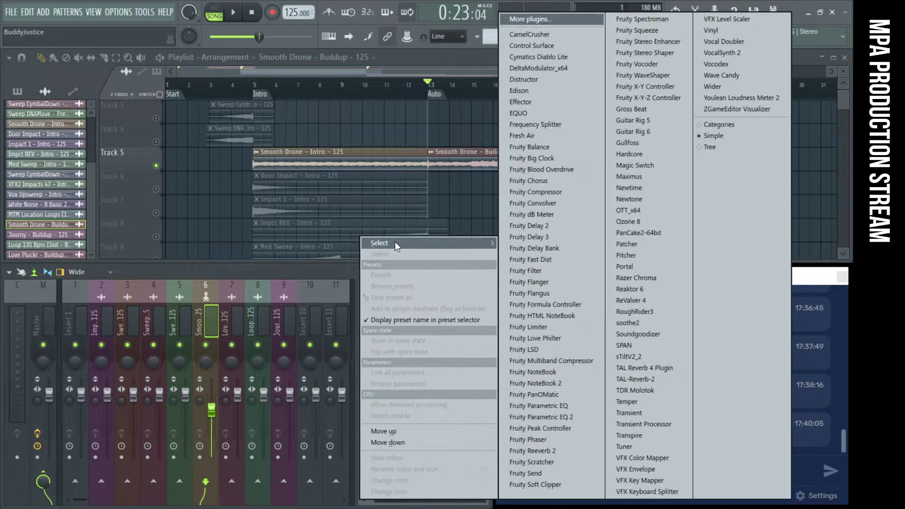
{"action": "left_click", "coordinate": [534, 326]}
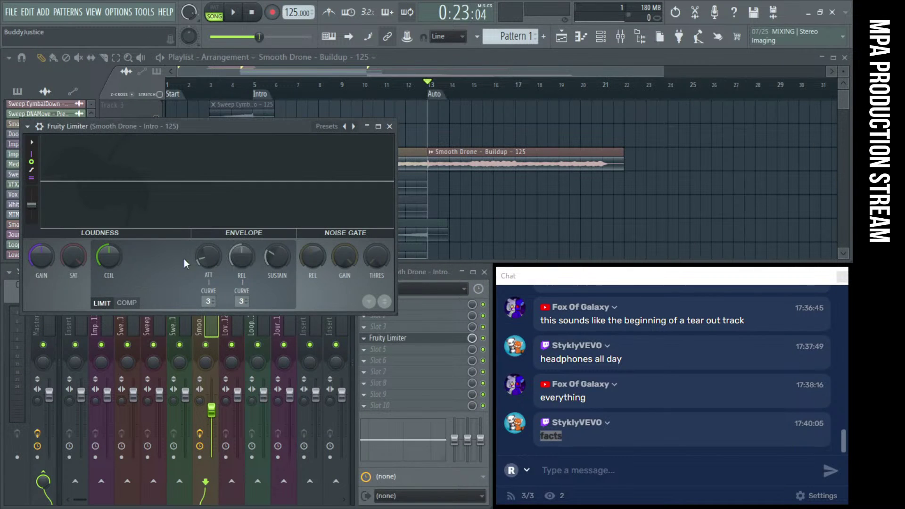
{"action": "left_click", "coordinate": [127, 303]}
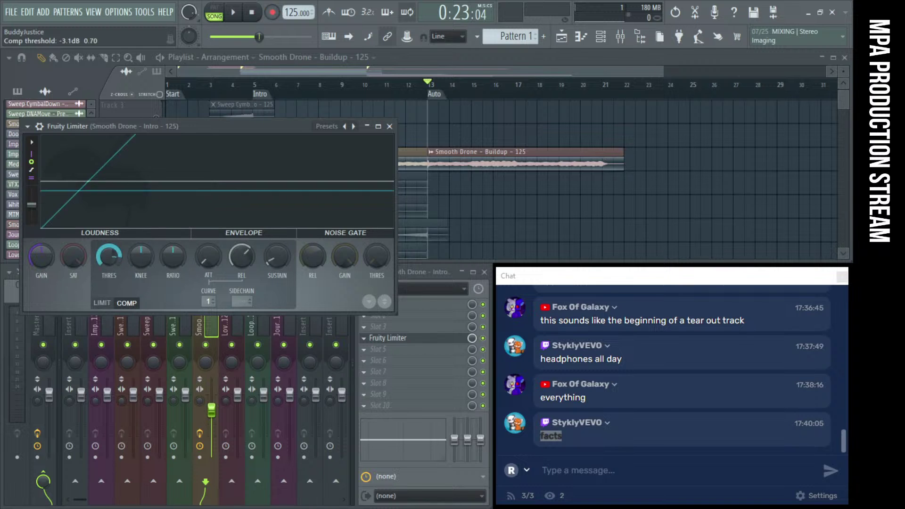
{"action": "key", "text": "space"}
{"action": "left_click_drag", "start_coordinate": [109, 256], "coordinate": [109, 273]}
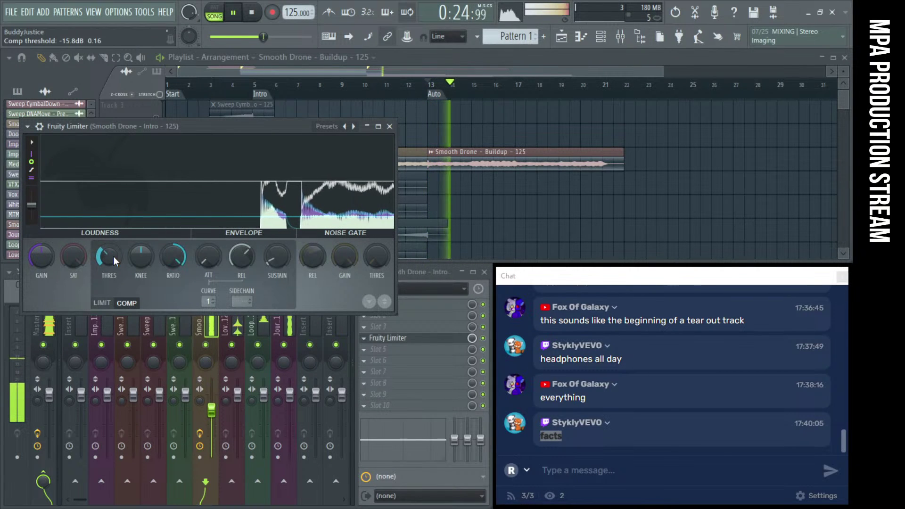
{"action": "key", "text": "space"}
{"action": "key", "text": "space"}
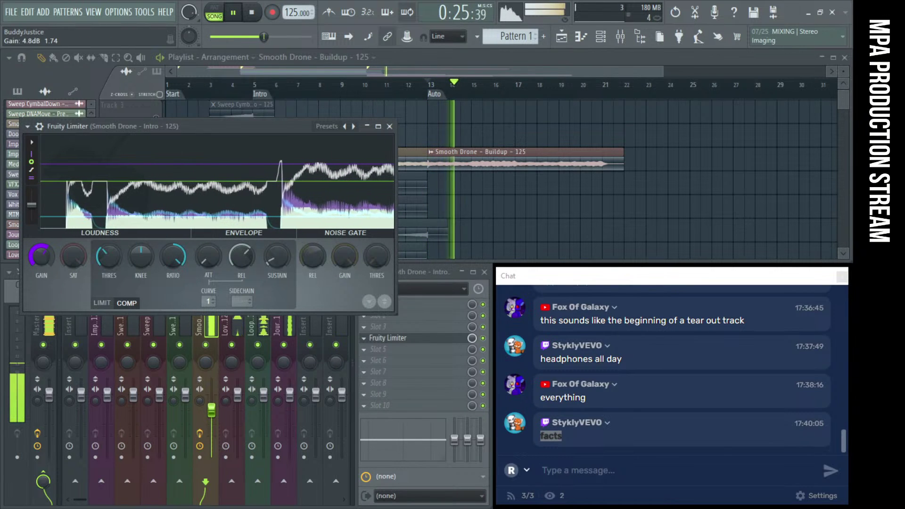
{"action": "left_click", "coordinate": [389, 127]}
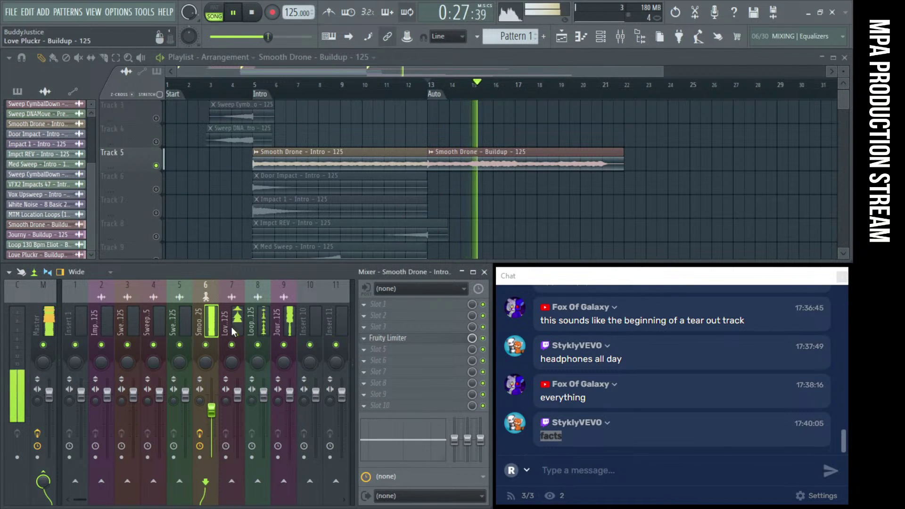
Mute inserts 7 and 9, leaving the Loop 130 Bpm Eliot insert 8 audible
{"action": "left_click", "coordinate": [232, 345]}
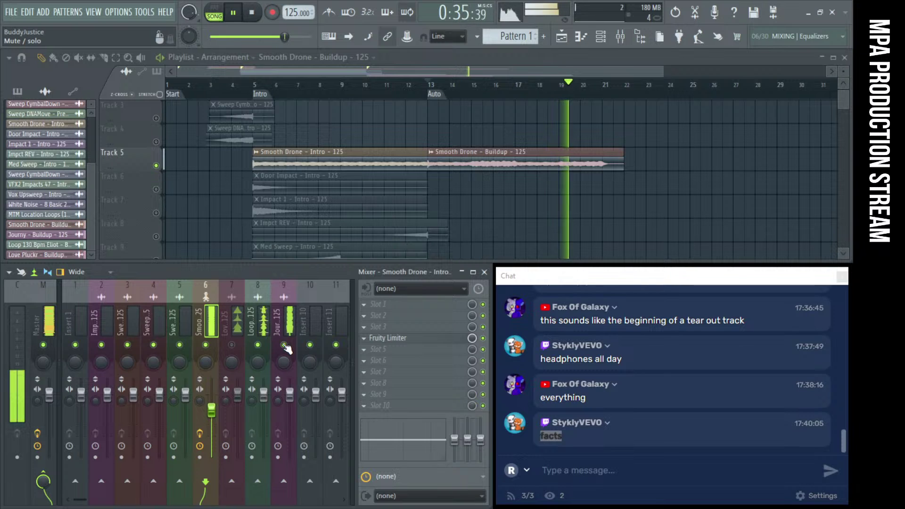
{"action": "left_click", "coordinate": [289, 332]}
{"action": "left_click", "coordinate": [257, 345]}
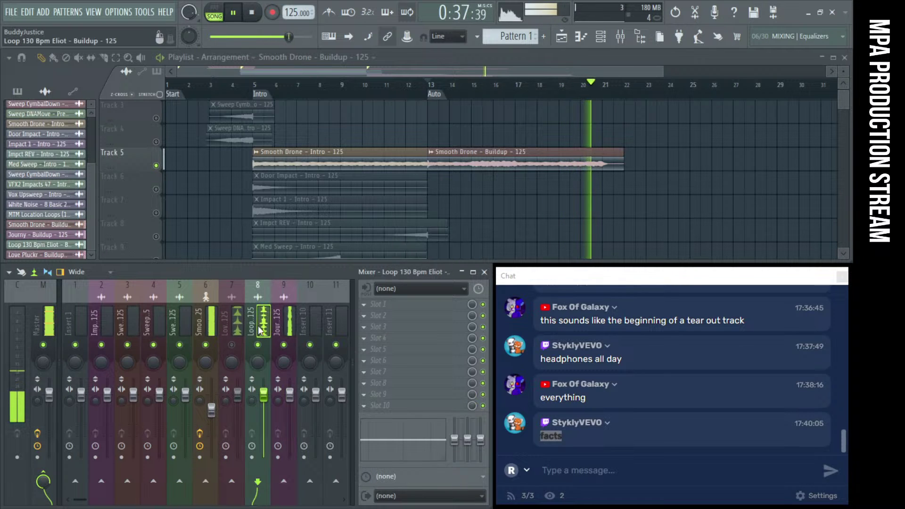
{"action": "left_click", "coordinate": [283, 344]}
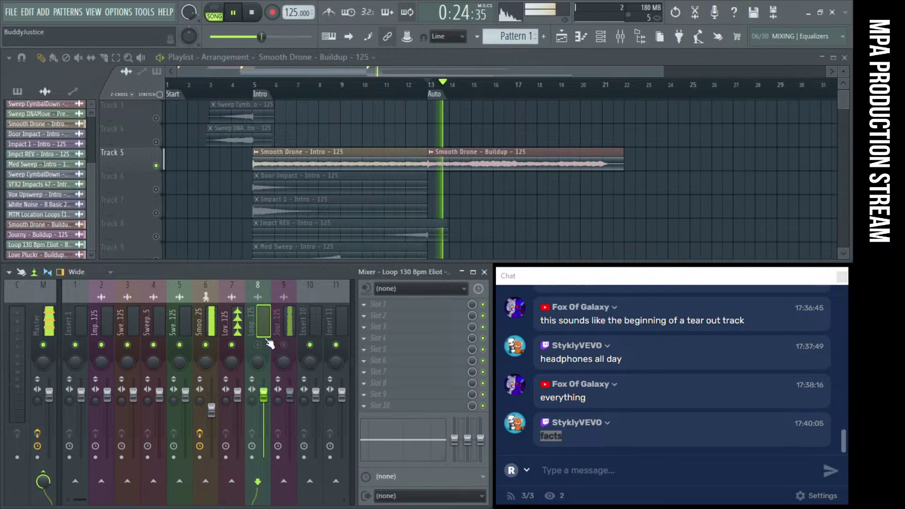
{"action": "left_click", "coordinate": [257, 344]}
{"action": "key", "text": "space"}
Add Fruity Parametric EQ 2 to insert 8 with band 1 as a high-pass near 307 Hz
{"action": "left_click", "coordinate": [377, 304]}
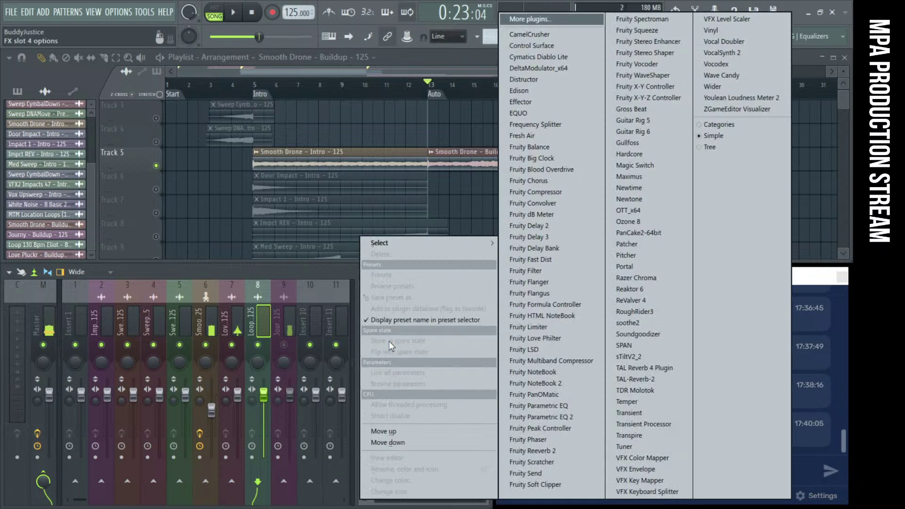
{"action": "left_click", "coordinate": [528, 419]}
{"action": "key", "text": "space"}
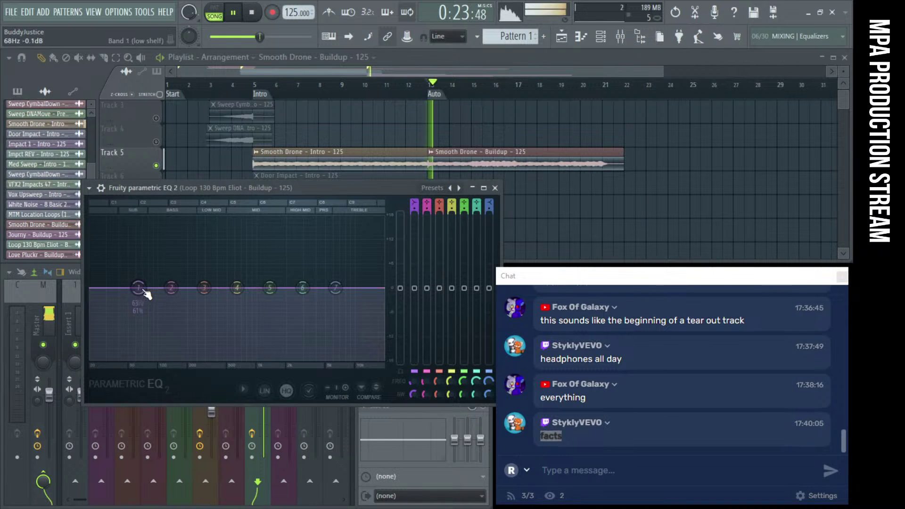
{"action": "left_click_drag", "start_coordinate": [293, 220], "coordinate": [156, 193]}
{"action": "right_click", "coordinate": [137, 291]}
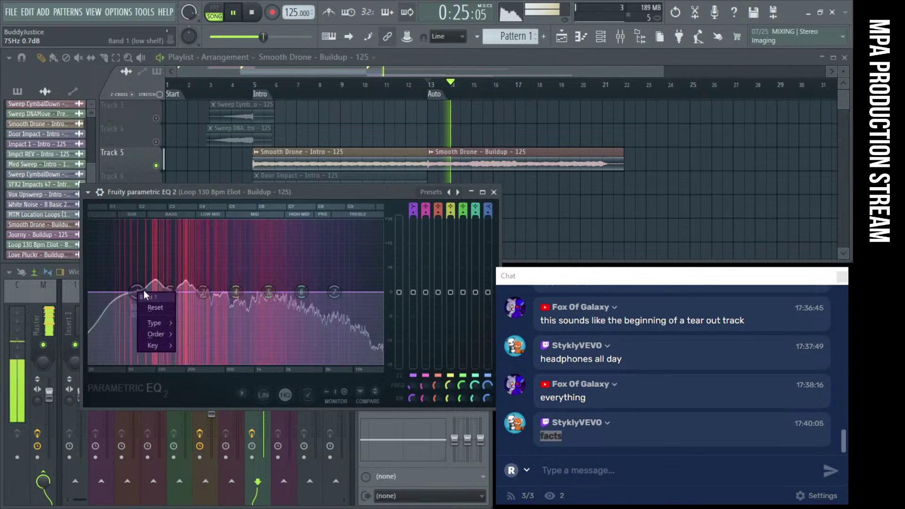
{"action": "mouse_move", "coordinate": [157, 323]}
{"action": "left_click", "coordinate": [188, 357]}
{"action": "left_click_drag", "start_coordinate": [137, 292], "coordinate": [204, 292]}
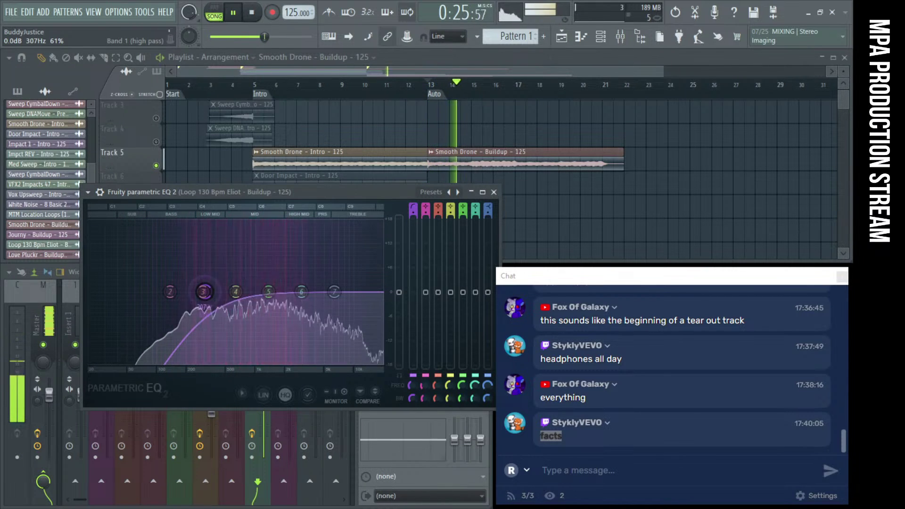
{"action": "left_click", "coordinate": [494, 192]}
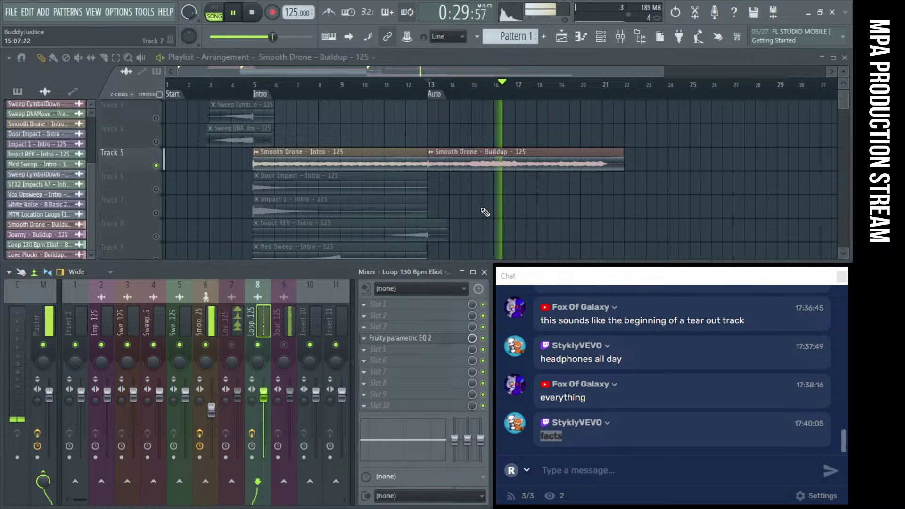
Load a Fruity Convolver on the Loop 130 Bpm Eliot insert and turn its wet level down
{"action": "scroll", "coordinate": [486, 212], "scroll_direction": "down", "scroll_amount": 4}
{"action": "scroll", "coordinate": [485, 212], "scroll_direction": "down", "scroll_amount": 1}
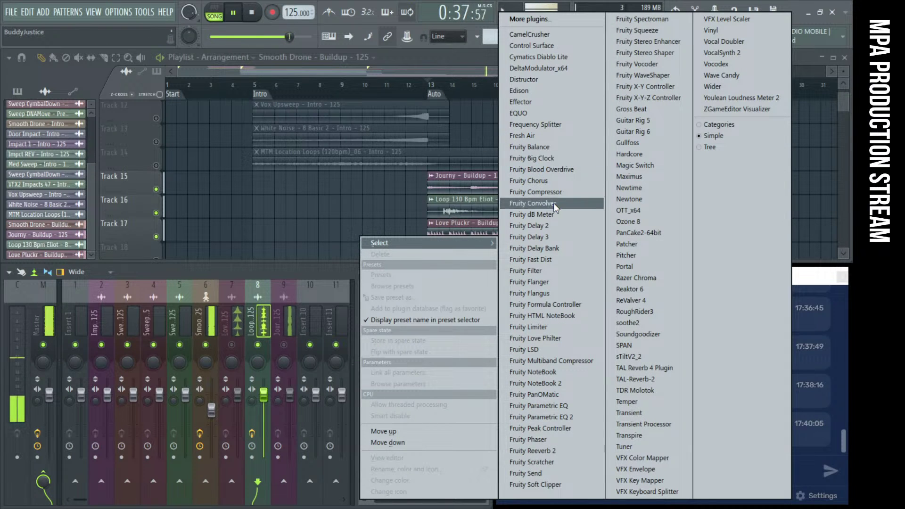
{"action": "left_click", "coordinate": [532, 203]}
{"action": "left_click_drag", "start_coordinate": [201, 246], "coordinate": [202, 257]}
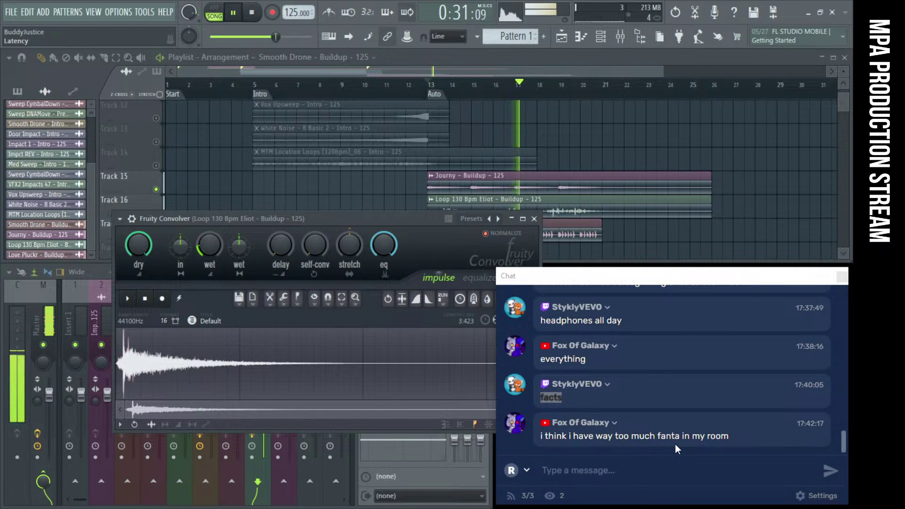
Raise the Loop 130 Bpm Eliot sample's channel volume and audition the change
{"action": "left_click_drag", "start_coordinate": [621, 278], "coordinate": [302, 149]}
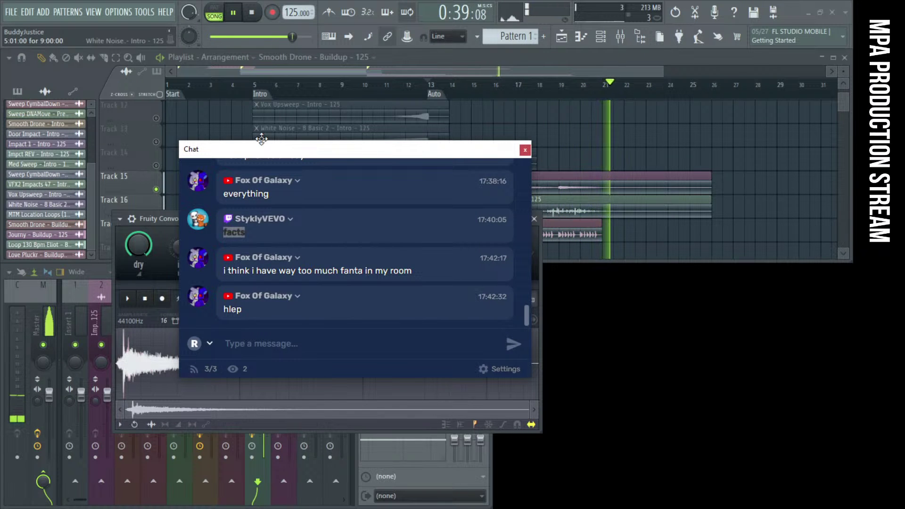
{"action": "left_click_drag", "start_coordinate": [252, 157], "coordinate": [569, 284]}
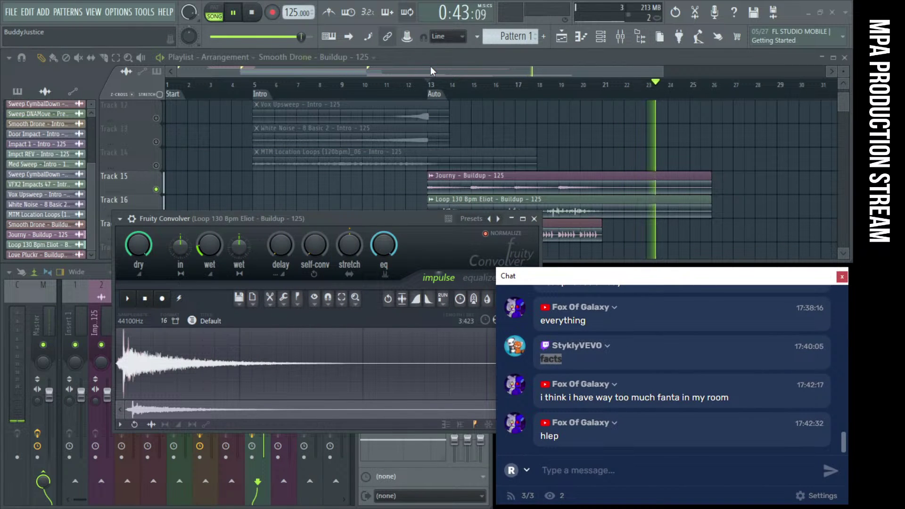
{"action": "left_click", "coordinate": [429, 85]}
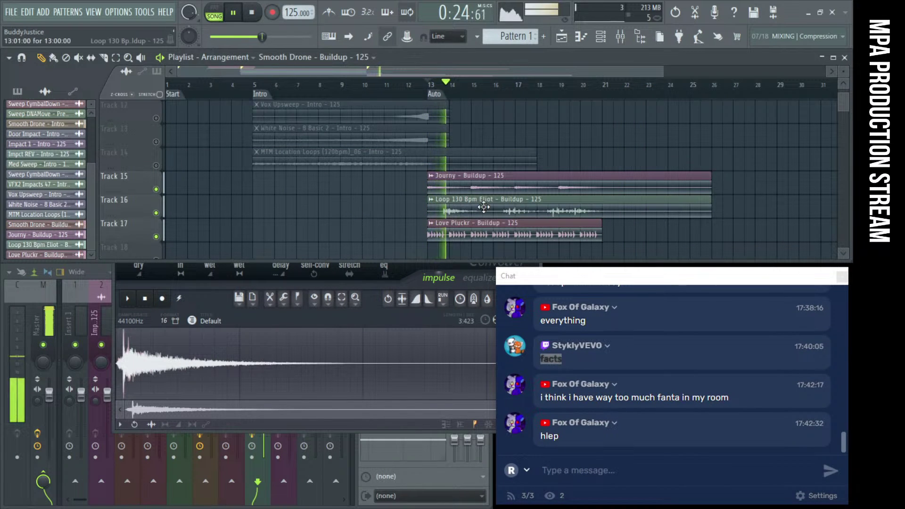
{"action": "double_click", "coordinate": [482, 211]}
{"action": "left_click_drag", "start_coordinate": [282, 161], "coordinate": [281, 151]}
{"action": "key", "text": "space"}
{"action": "key", "text": "space"}
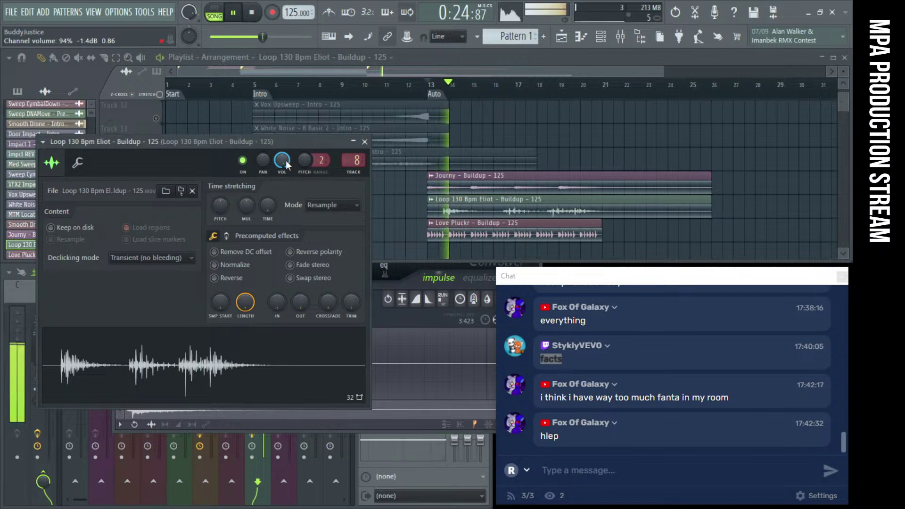
{"action": "left_click", "coordinate": [364, 141]}
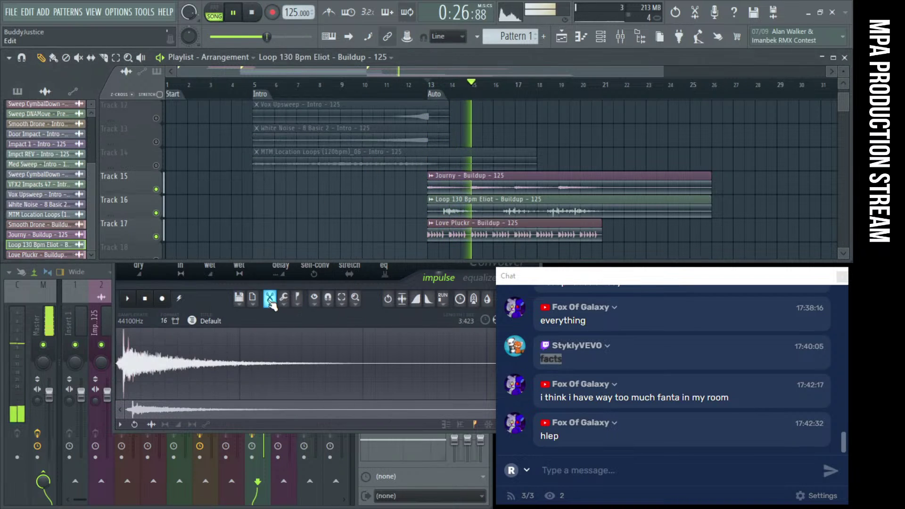
{"action": "left_click", "coordinate": [99, 317]}
Select the Loop 130 Bpm Eliot mixer insert and audition it briefly
{"action": "left_click", "coordinate": [268, 325]}
{"action": "key", "text": "space"}
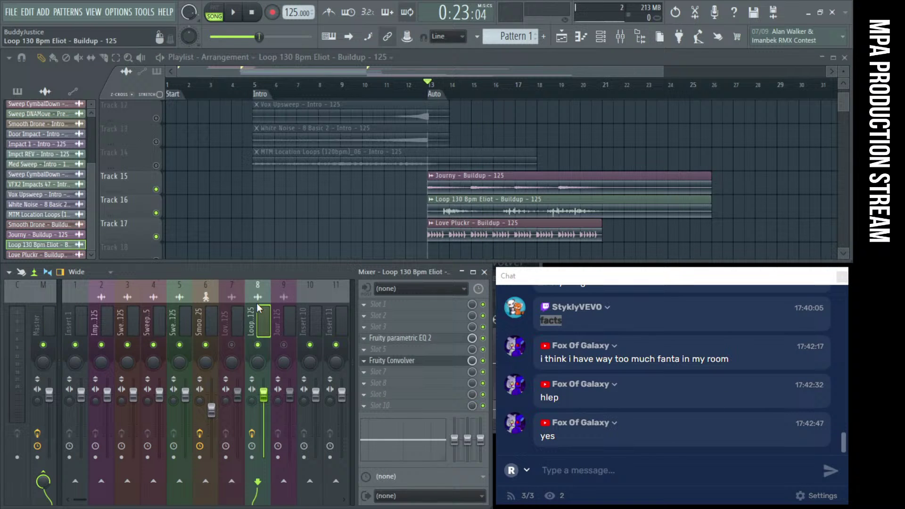
{"action": "key", "text": "space"}
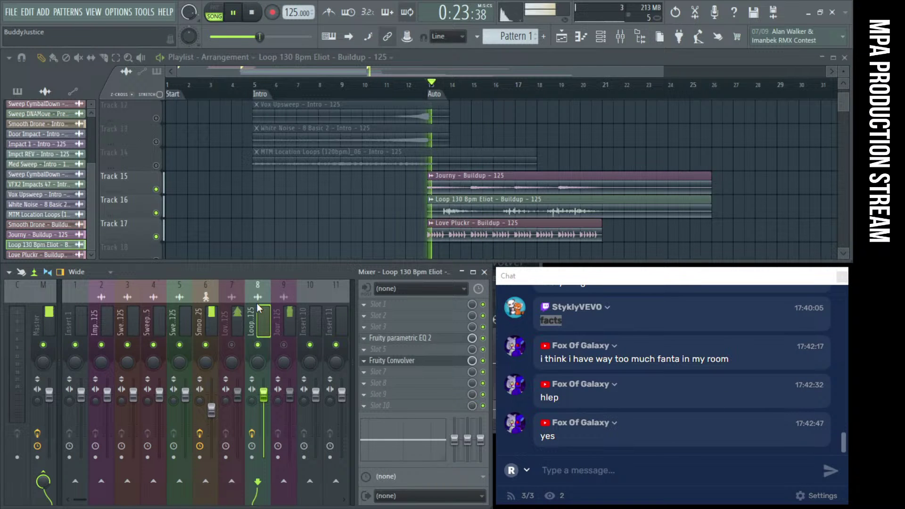
{"action": "key", "text": "space"}
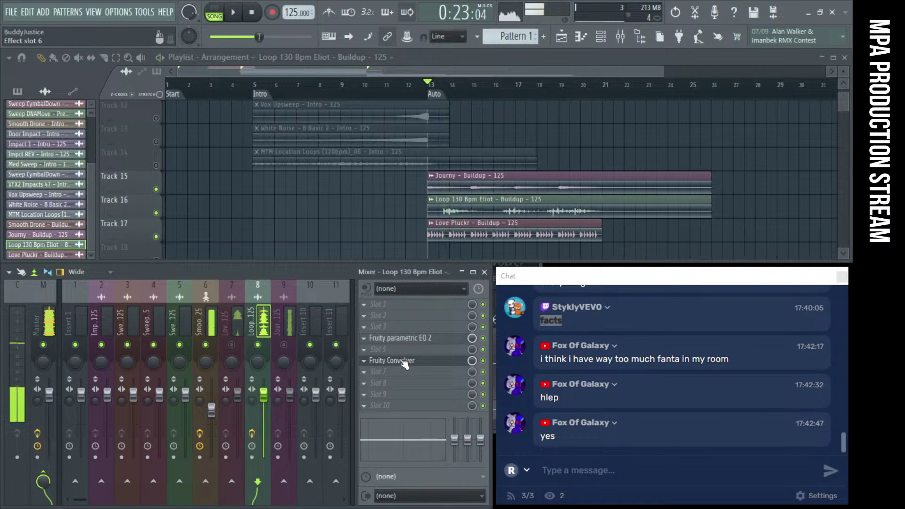
Add a Fruity Limiter to insert 8, try compressor mode, then keep limit mode with boosted gain
{"action": "left_click", "coordinate": [400, 350]}
{"action": "left_click", "coordinate": [530, 328]}
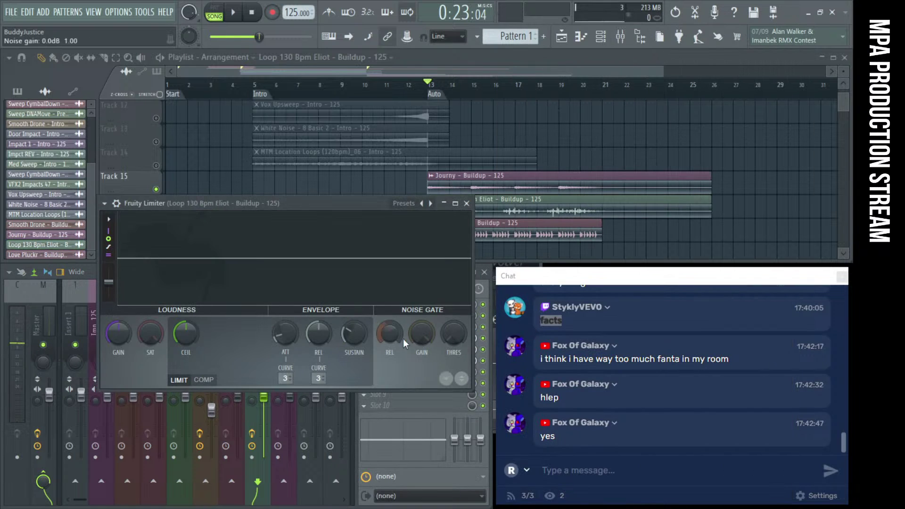
{"action": "left_click", "coordinate": [206, 380]}
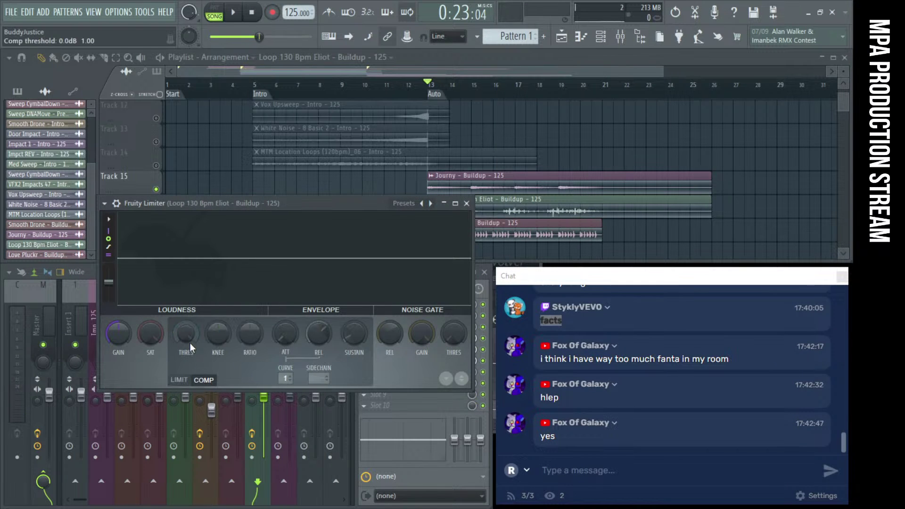
{"action": "key", "text": "space"}
{"action": "left_click_drag", "start_coordinate": [186, 333], "coordinate": [186, 338]}
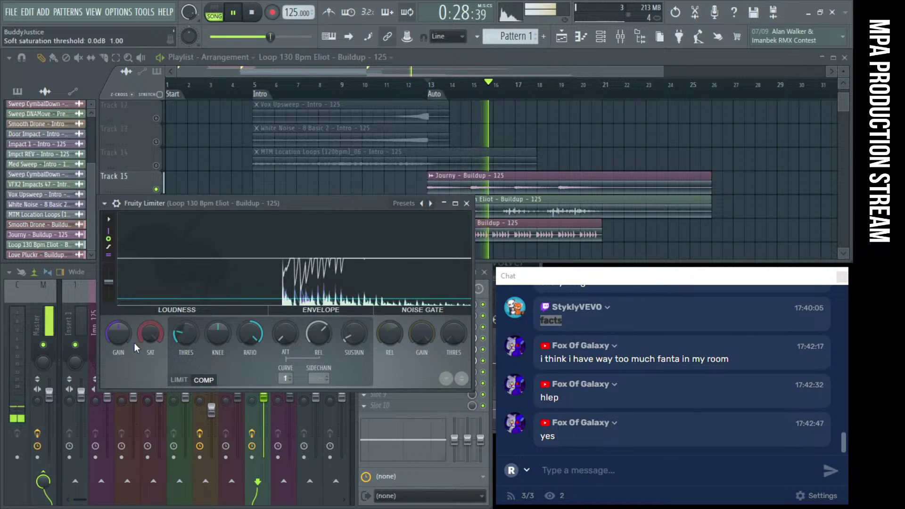
{"action": "left_click", "coordinate": [179, 380]}
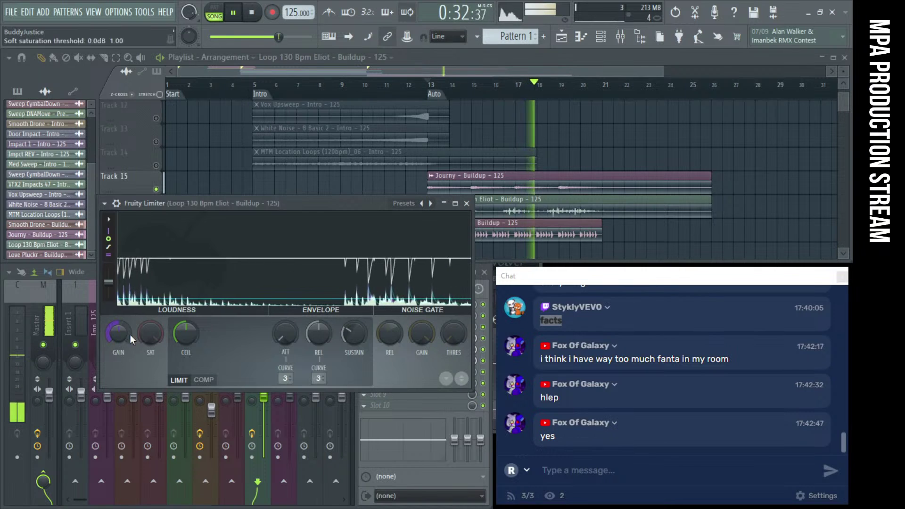
{"action": "left_click_drag", "start_coordinate": [125, 337], "coordinate": [124, 330]}
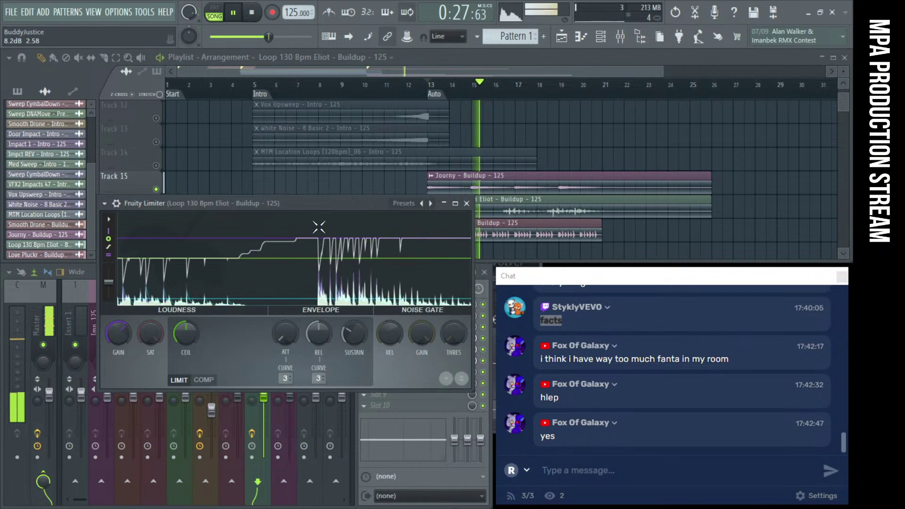
{"action": "left_click", "coordinate": [467, 203]}
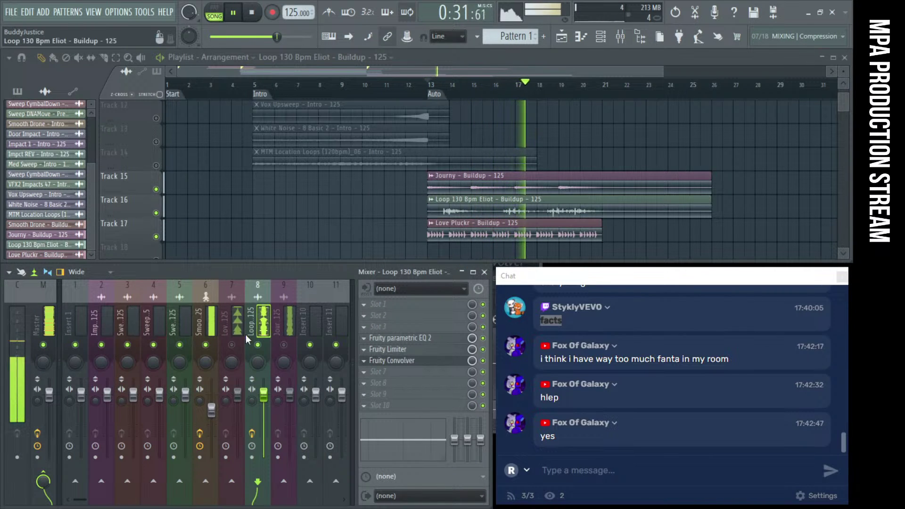
Unmute and select the Love Pluckr insert 7
{"action": "left_click", "coordinate": [232, 345]}
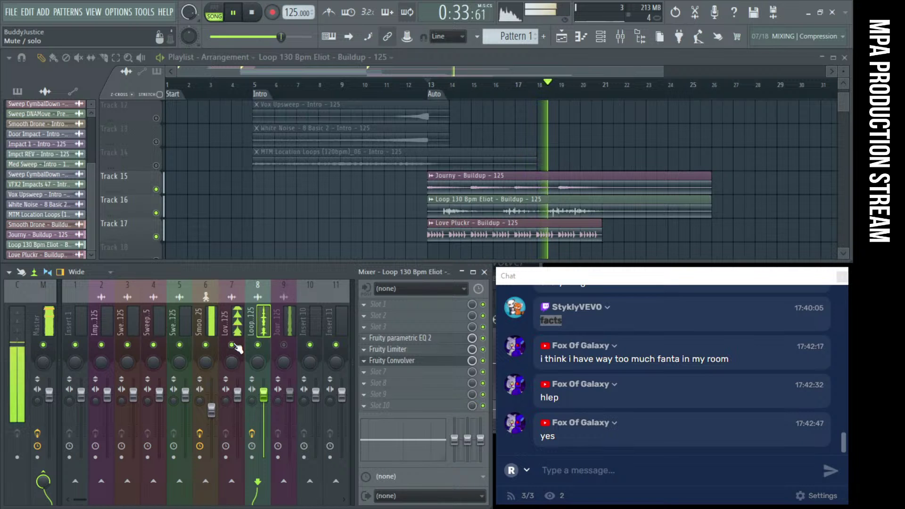
{"action": "left_click", "coordinate": [236, 325]}
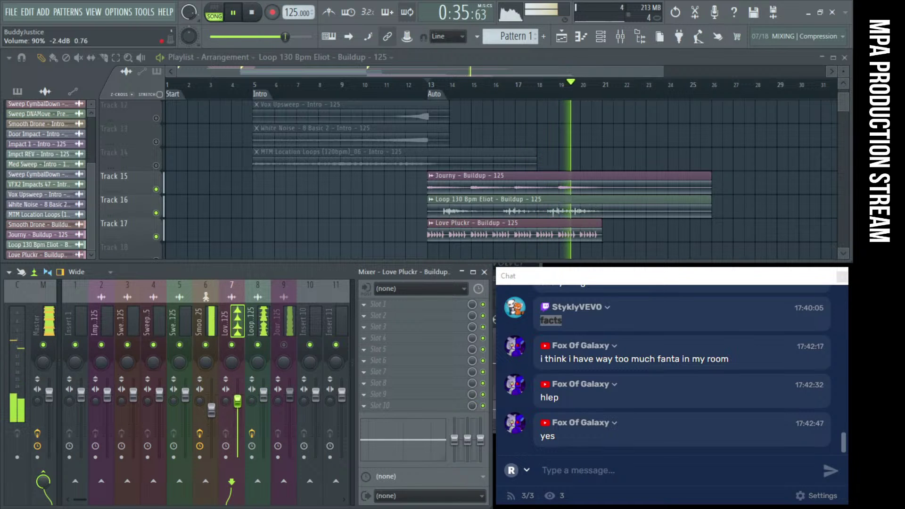
{"action": "left_click", "coordinate": [378, 304]}
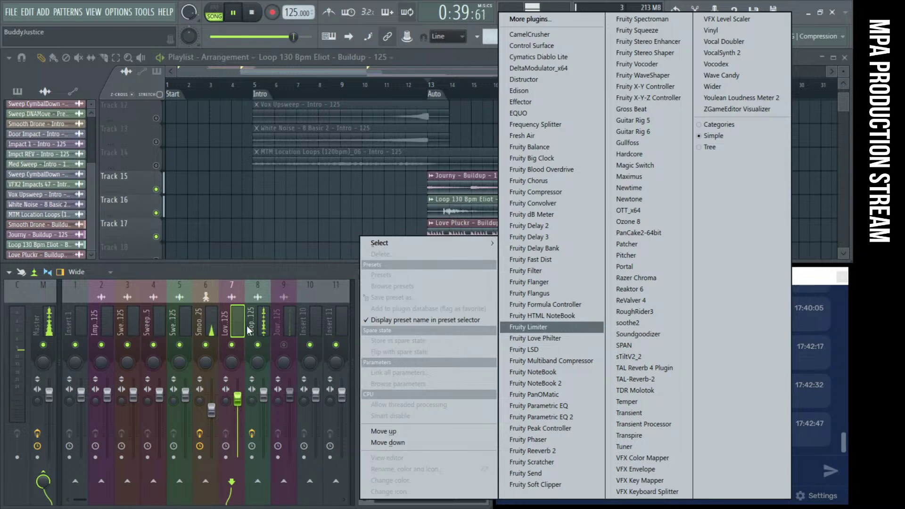
{"action": "left_click", "coordinate": [233, 318]}
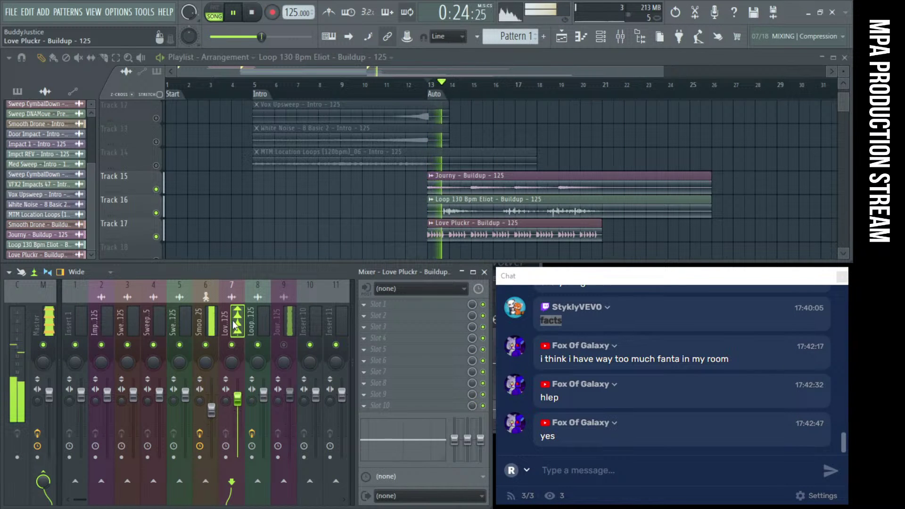
Add Fruity Parametric EQ 2 to Love Pluckr with band 1 as a high-pass around 216 Hz
{"action": "left_click", "coordinate": [427, 341]}
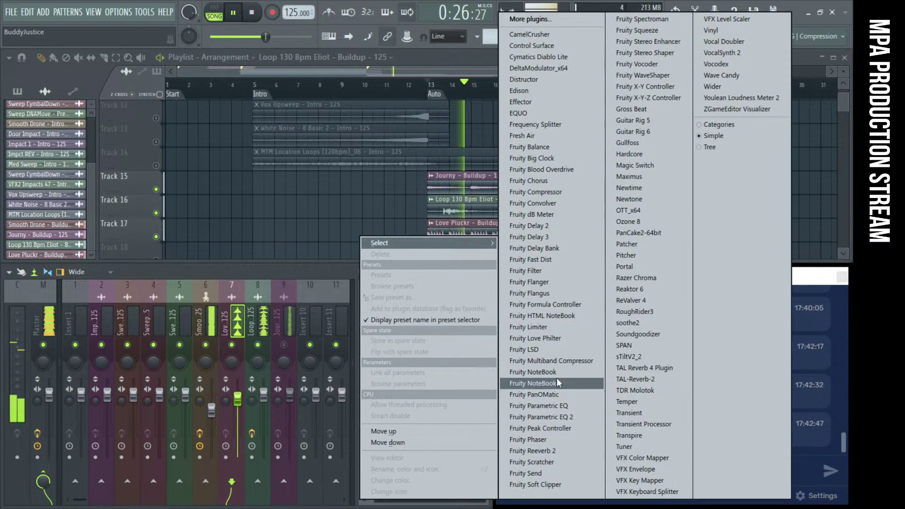
{"action": "left_click", "coordinate": [570, 364]}
{"action": "key", "text": "space"}
{"action": "right_click", "coordinate": [104, 262]}
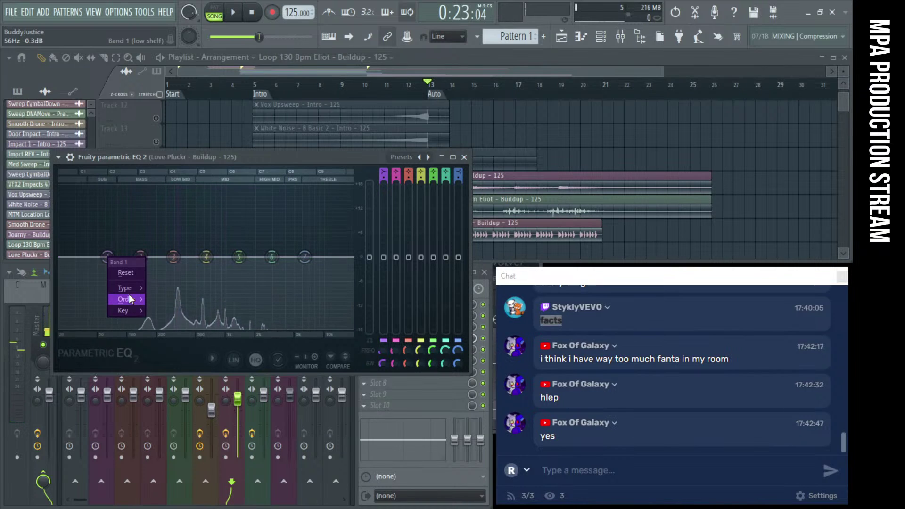
{"action": "mouse_move", "coordinate": [138, 289]}
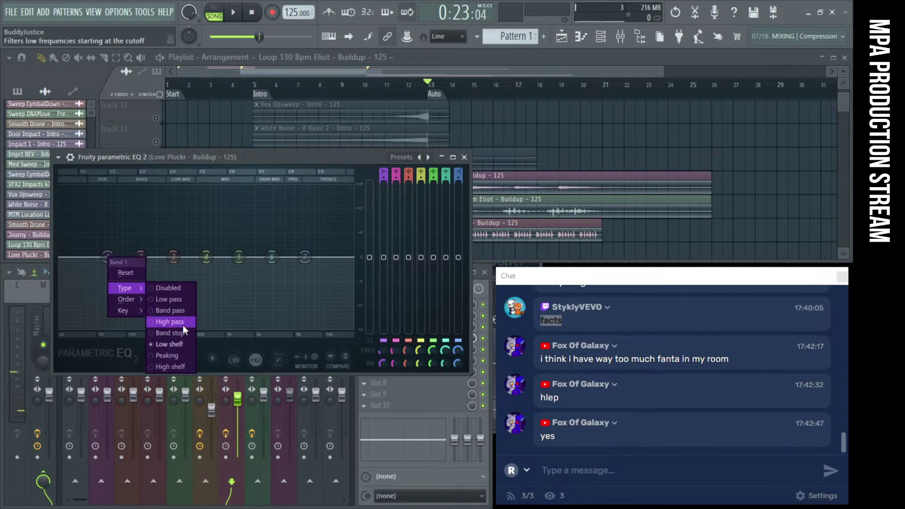
{"action": "left_click", "coordinate": [180, 321]}
{"action": "key", "text": "space"}
{"action": "left_click_drag", "start_coordinate": [108, 259], "coordinate": [147, 257]}
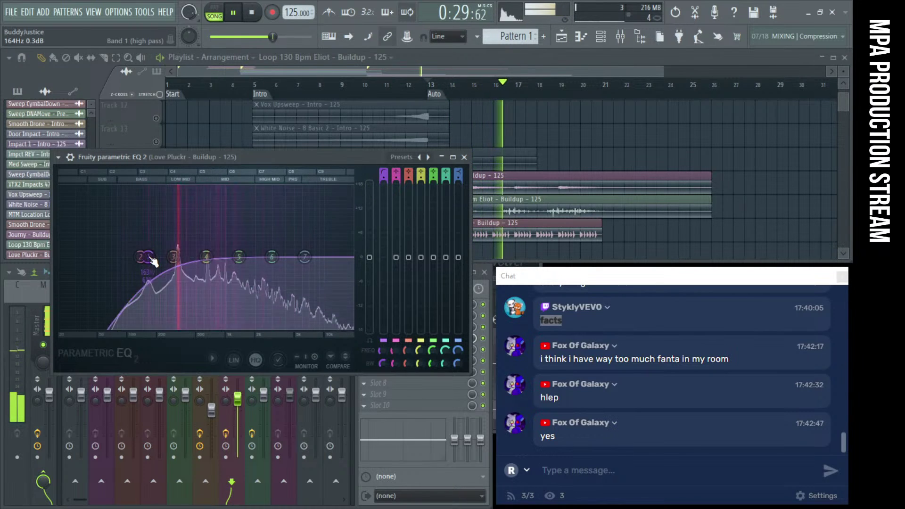
{"action": "left_click", "coordinate": [464, 156]}
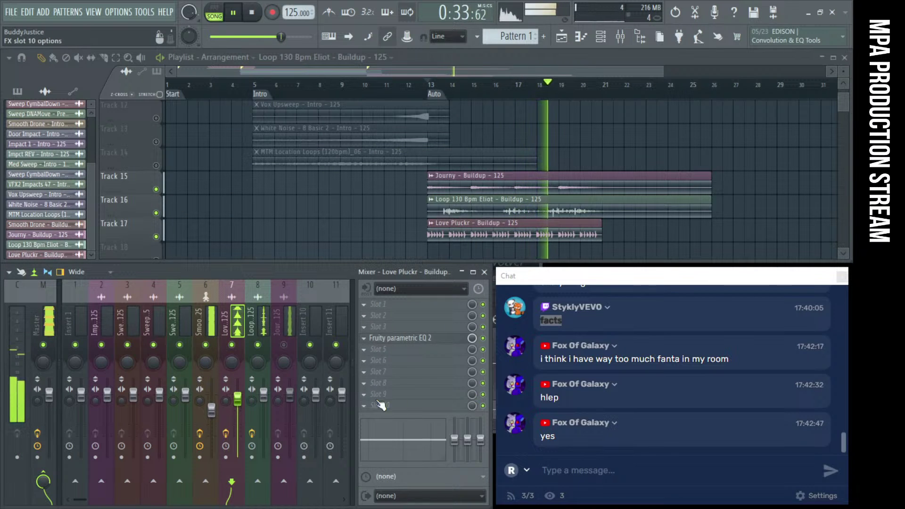
Add a Fruity Convolver to the Love Pluckr insert and audition the buildup
{"action": "key", "text": "space"}
{"action": "left_click", "coordinate": [406, 372]}
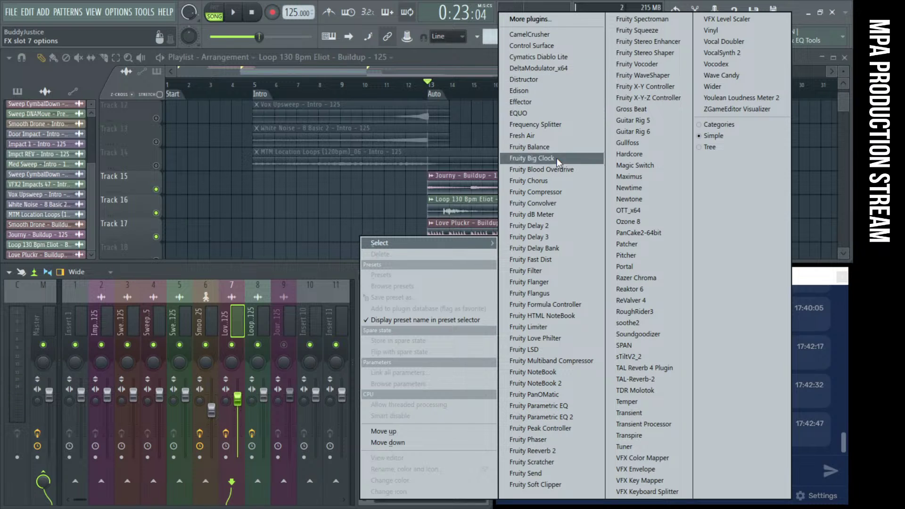
{"action": "left_click", "coordinate": [560, 206]}
{"action": "left_click_drag", "start_coordinate": [272, 206], "coordinate": [255, 169]}
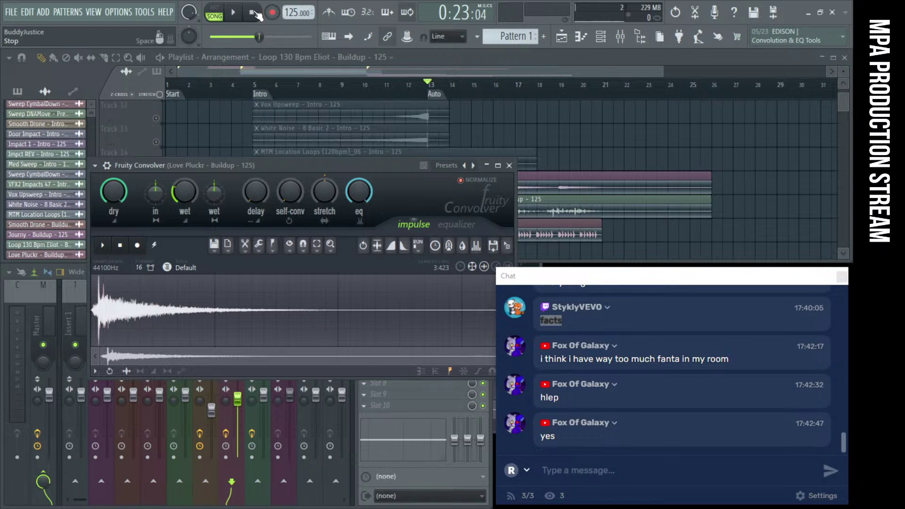
{"action": "key", "text": "space"}
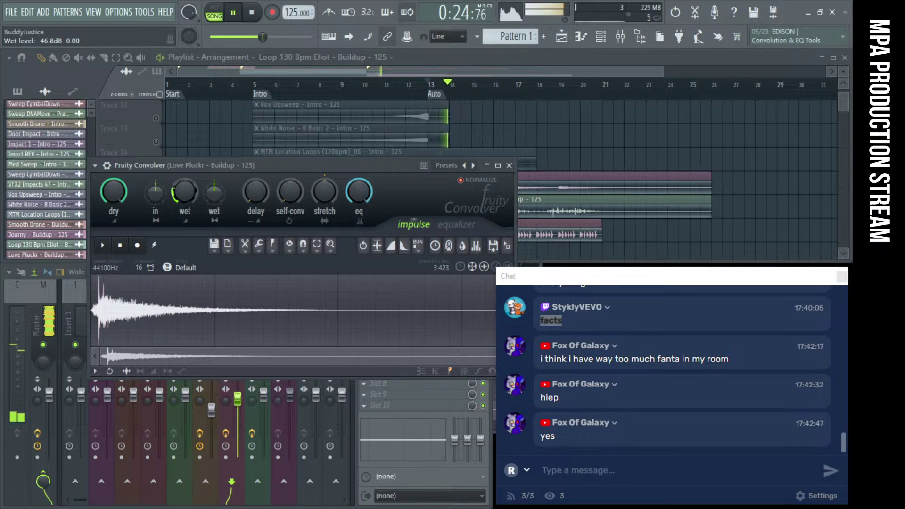
{"action": "left_click", "coordinate": [509, 165]}
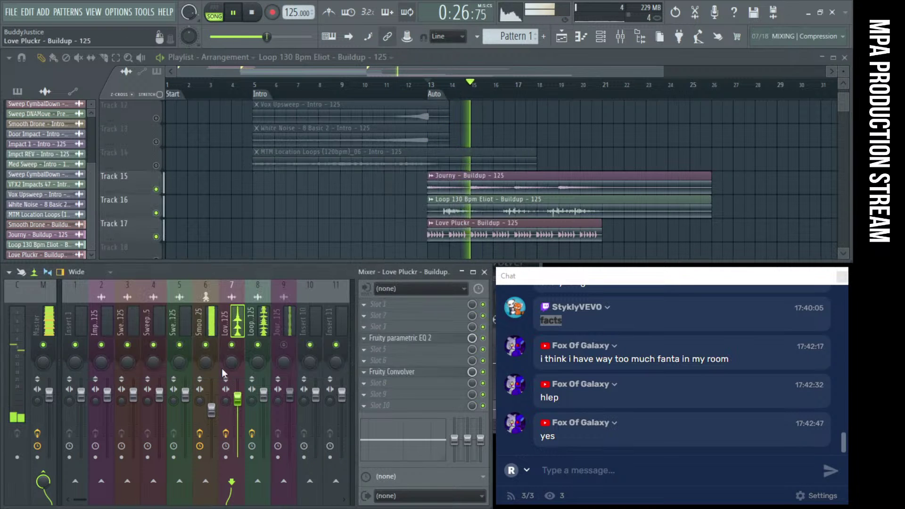
Add a Fruity Convolver to Journy insert 9 and lower its fader slightly
{"action": "left_click", "coordinate": [288, 329]}
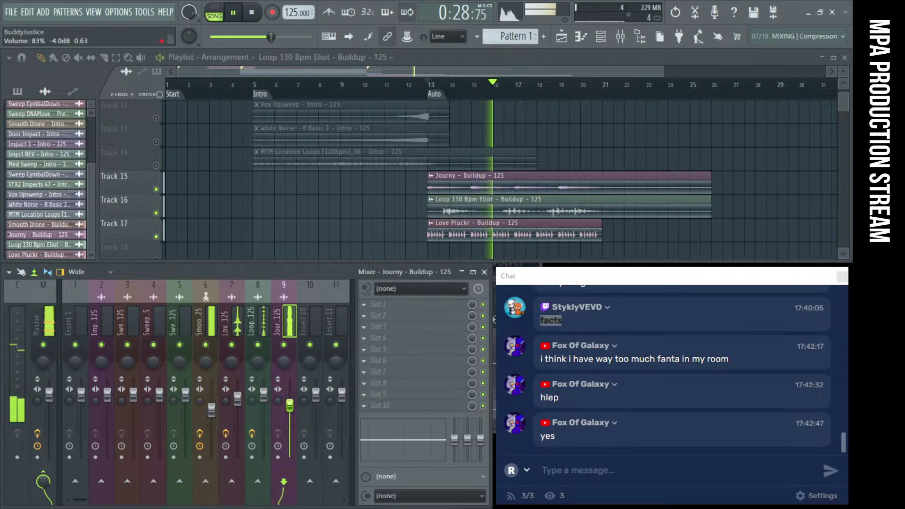
{"action": "left_click", "coordinate": [377, 304]}
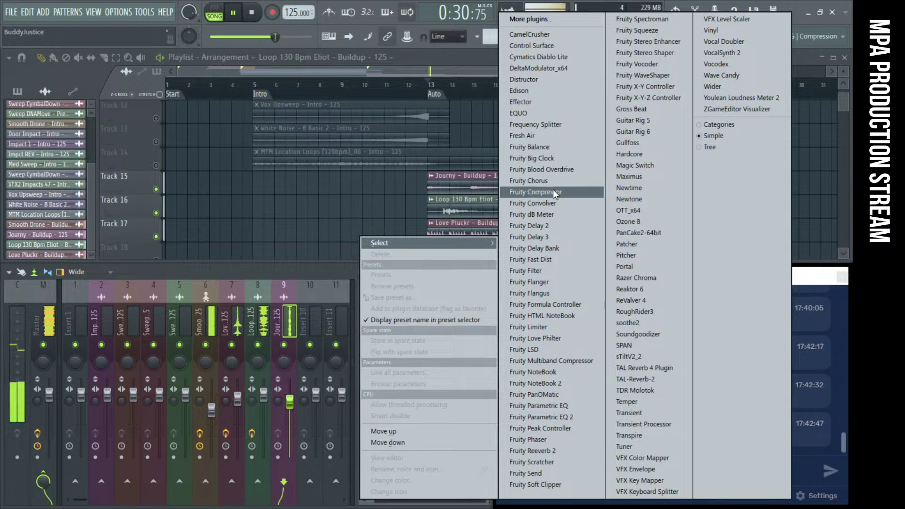
{"action": "left_click", "coordinate": [549, 210]}
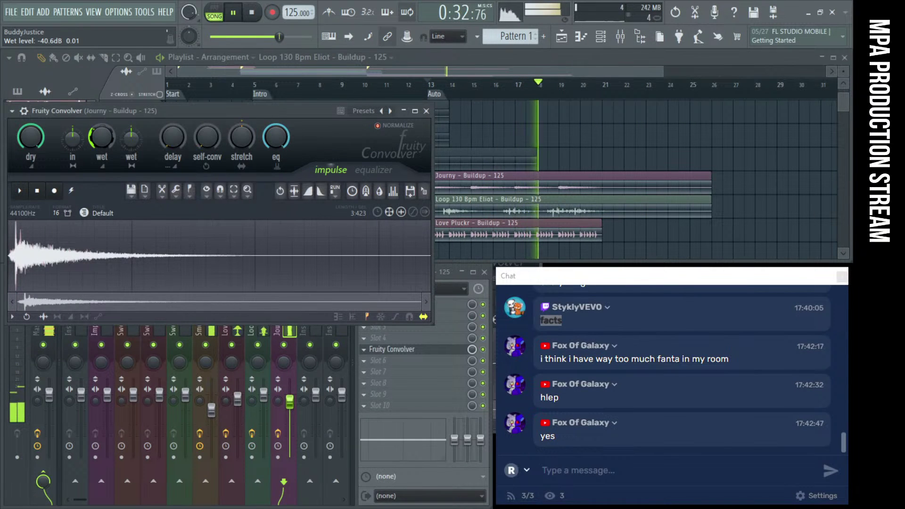
{"action": "left_click", "coordinate": [426, 111]}
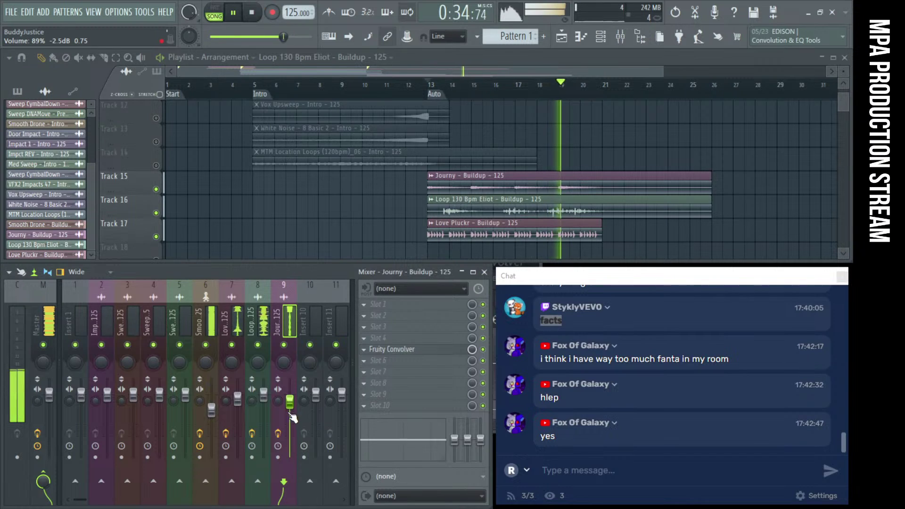
{"action": "left_click_drag", "start_coordinate": [291, 405], "coordinate": [290, 408]}
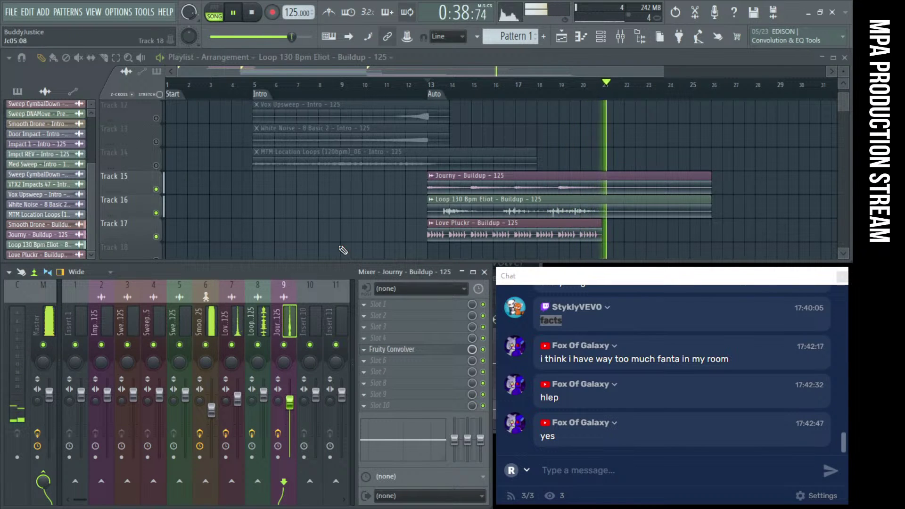
{"action": "key", "text": "space"}
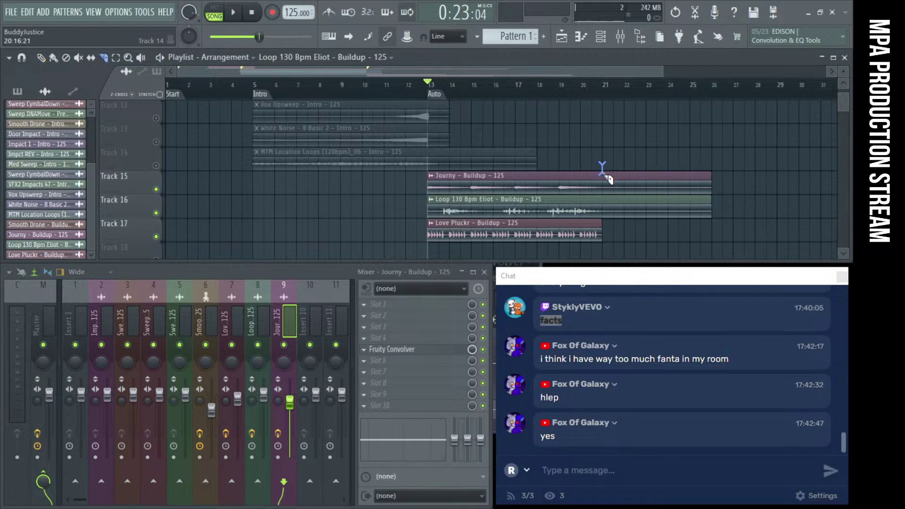
Delete the repeated Journy and Loop clips at bar 21 so the buildup ends there
{"action": "right_click", "coordinate": [627, 207]}
{"action": "right_click", "coordinate": [634, 179]}
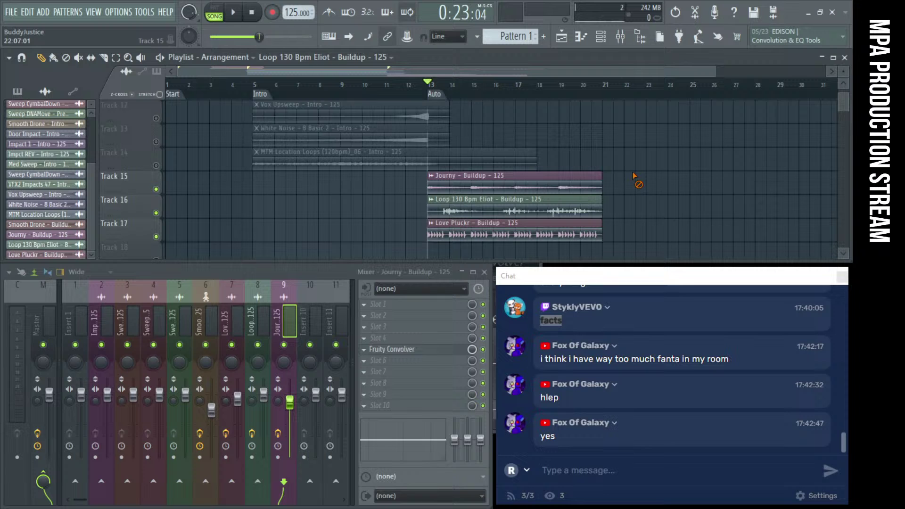
{"action": "left_click", "coordinate": [605, 91]}
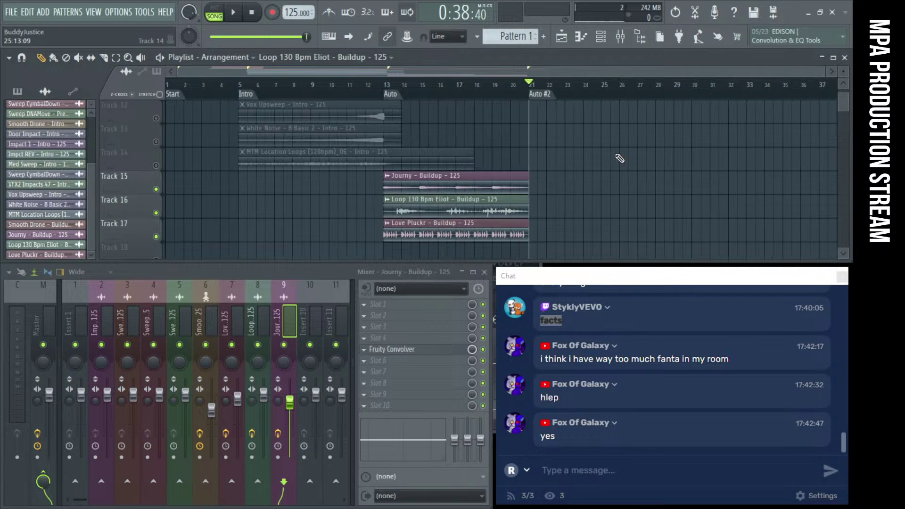
Place the Shortswell – Buildup – 125 – 2 sample on Track 18 at bar 13, with track and clip unmuted
{"action": "scroll", "coordinate": [651, 165], "scroll_direction": "down", "scroll_amount": 3}
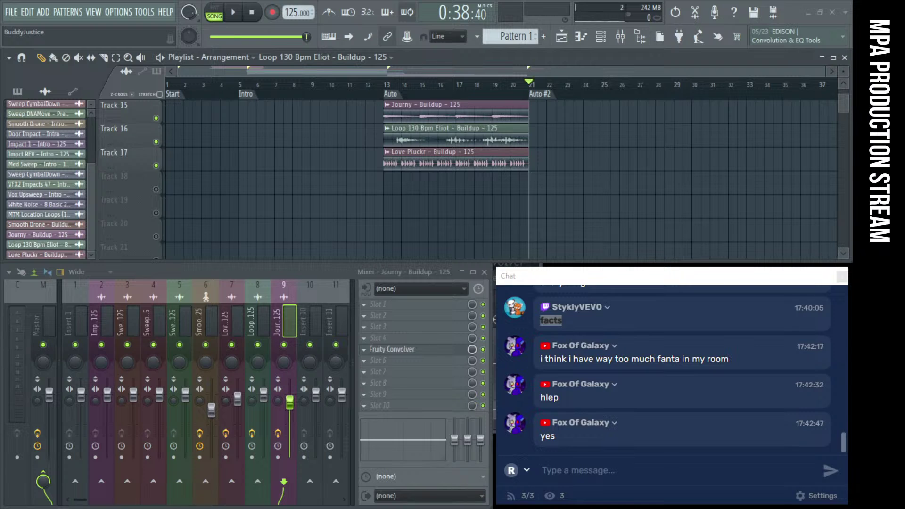
{"action": "left_click_drag", "start_coordinate": [591, 221], "coordinate": [403, 190]}
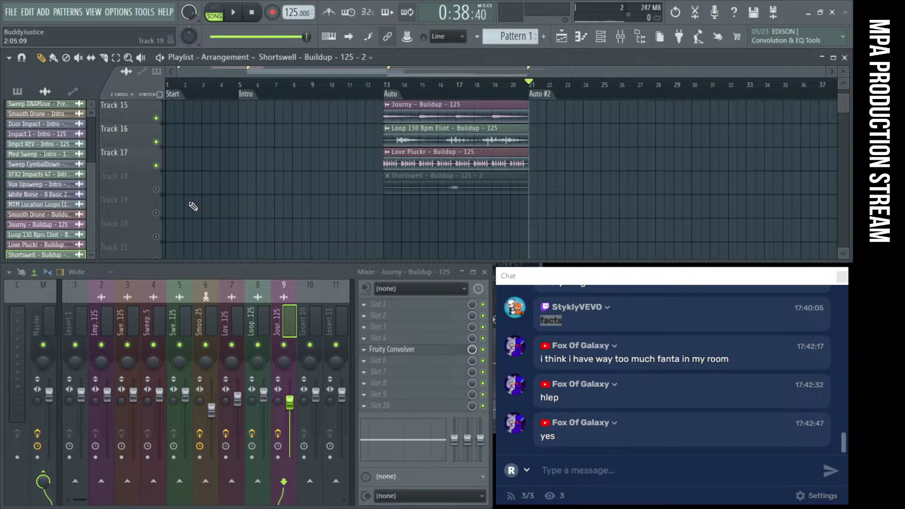
{"action": "left_click", "coordinate": [156, 189]}
{"action": "left_click", "coordinate": [415, 189]}
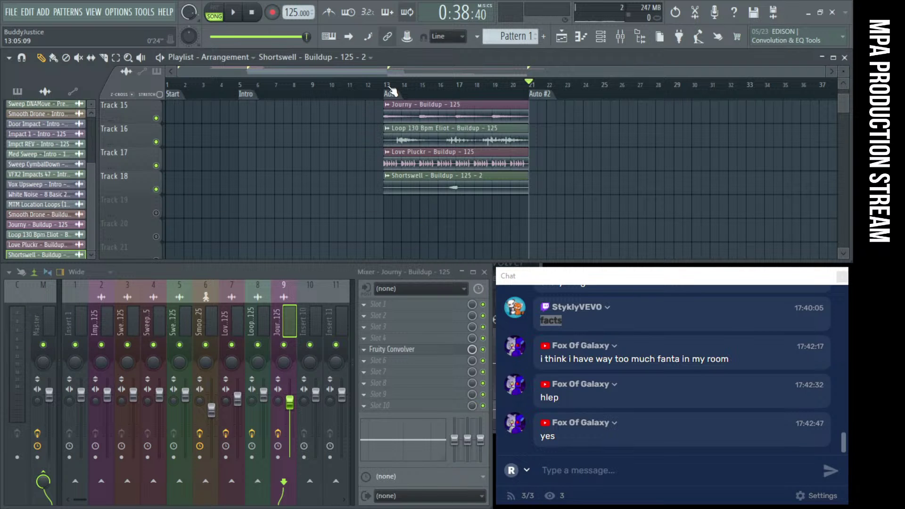
{"action": "scroll", "coordinate": [434, 189], "scroll_direction": "up", "scroll_amount": 5}
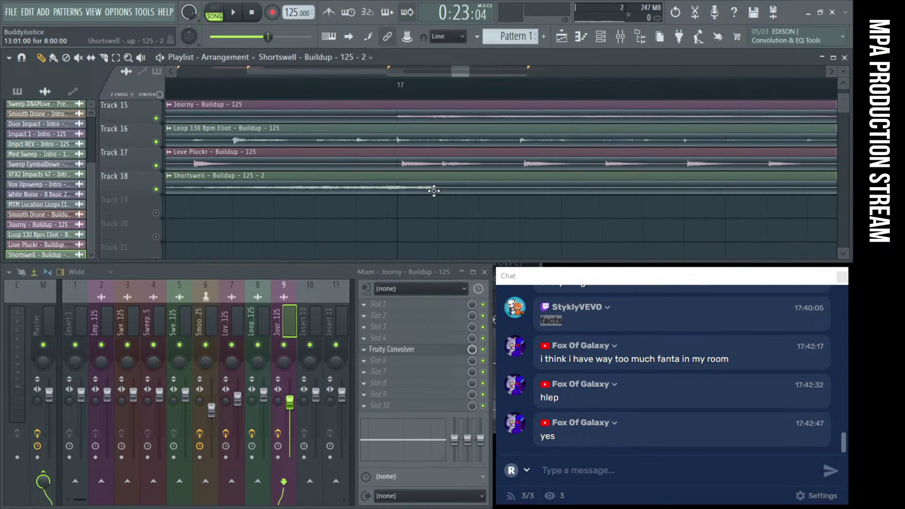
{"action": "scroll", "coordinate": [330, 187], "scroll_direction": "down", "scroll_amount": 3}
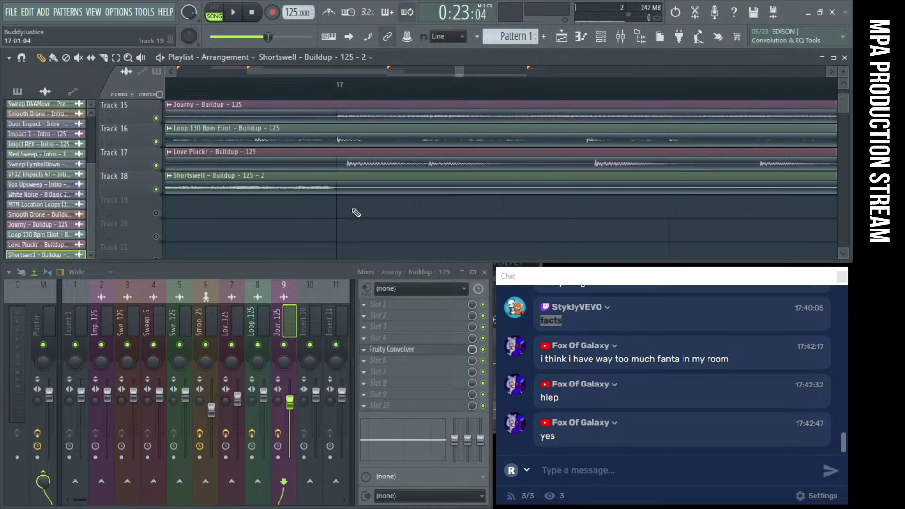
{"action": "scroll", "coordinate": [354, 213], "scroll_direction": "down", "scroll_amount": 4}
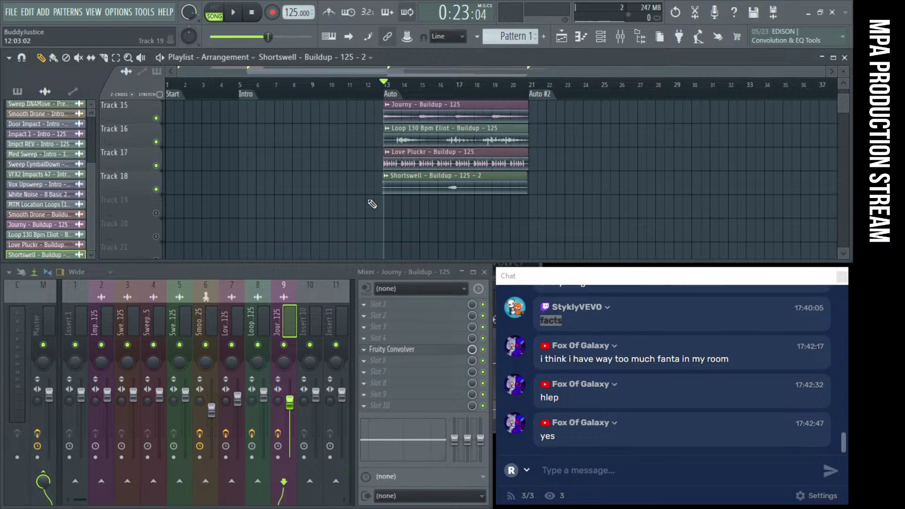
{"action": "scroll", "coordinate": [372, 204], "scroll_direction": "up", "scroll_amount": 2}
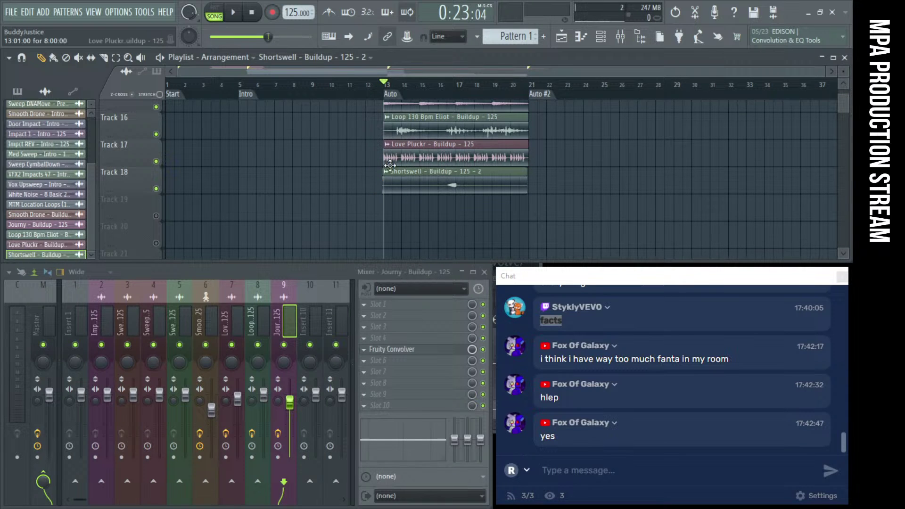
Play from bar 13 while lowering the Shortswell – Buildup channel volume to about 52% (-12.1 dB)
{"action": "key", "text": "space"}
{"action": "double_click", "coordinate": [447, 179]}
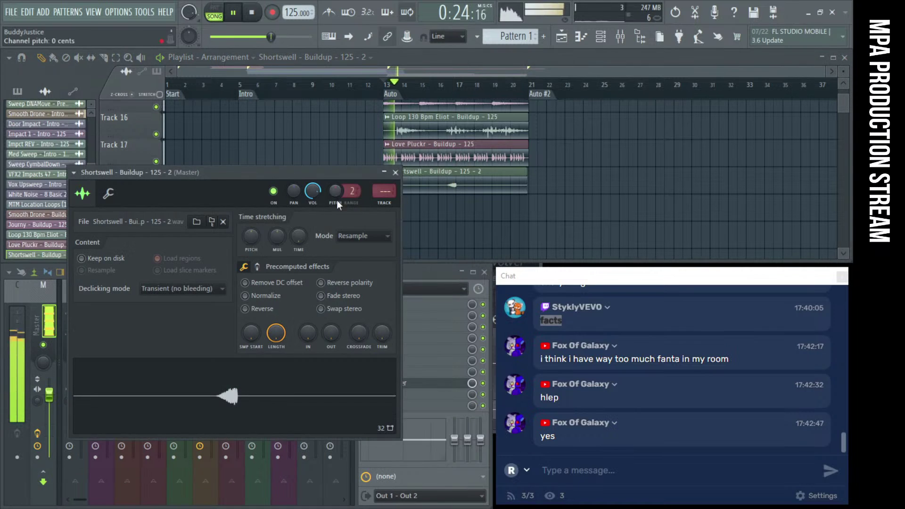
{"action": "left_click_drag", "start_coordinate": [312, 191], "coordinate": [318, 193]}
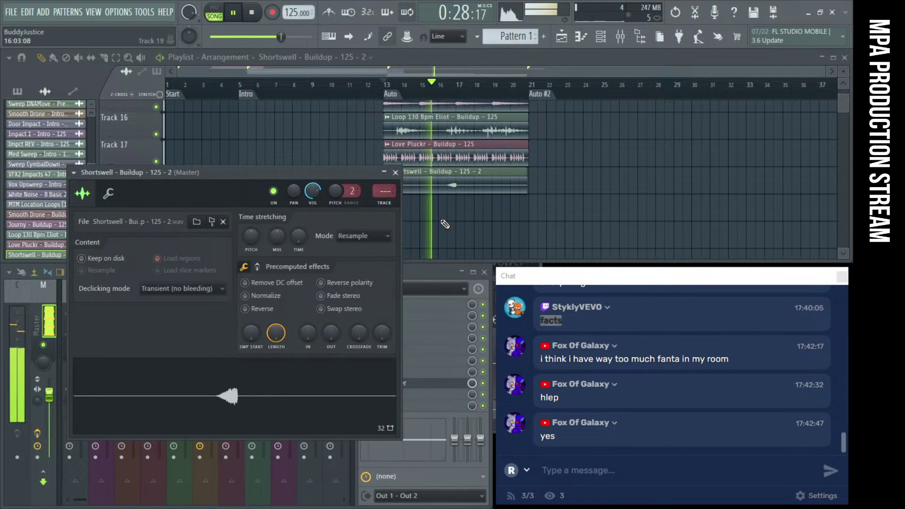
{"action": "left_click", "coordinate": [394, 173]}
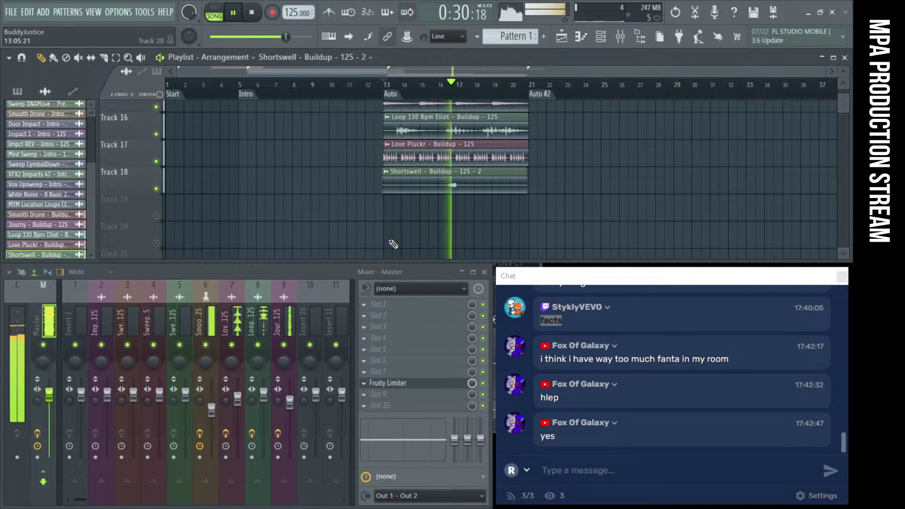
{"action": "double_click", "coordinate": [435, 181]}
{"action": "left_click_drag", "start_coordinate": [313, 191], "coordinate": [315, 190]}
{"action": "scroll", "coordinate": [315, 190], "scroll_direction": "down", "scroll_amount": 2}
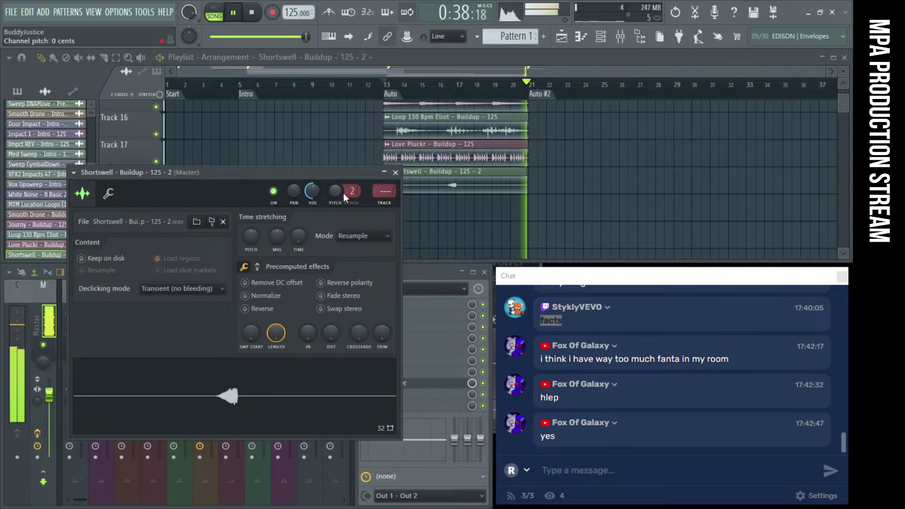
{"action": "key", "text": "space"}
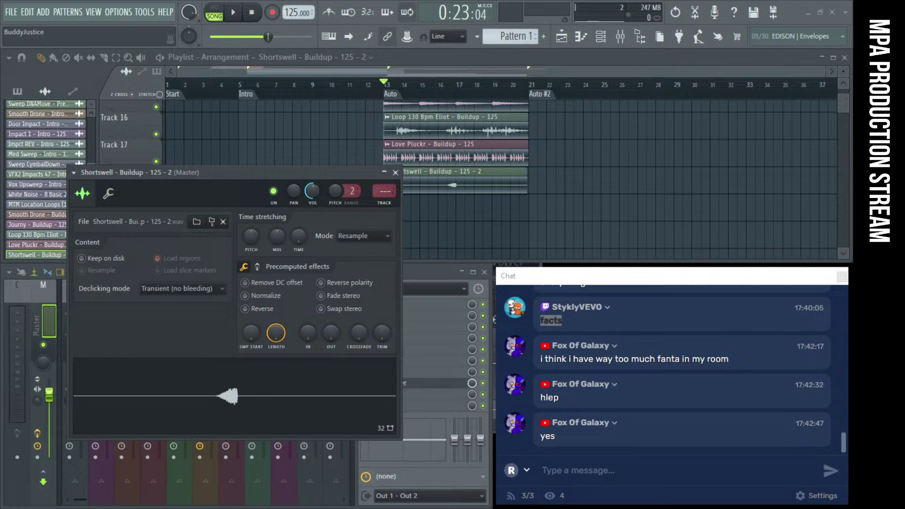
Close the Shortswell – Buildup channel settings window
{"action": "left_click", "coordinate": [395, 172]}
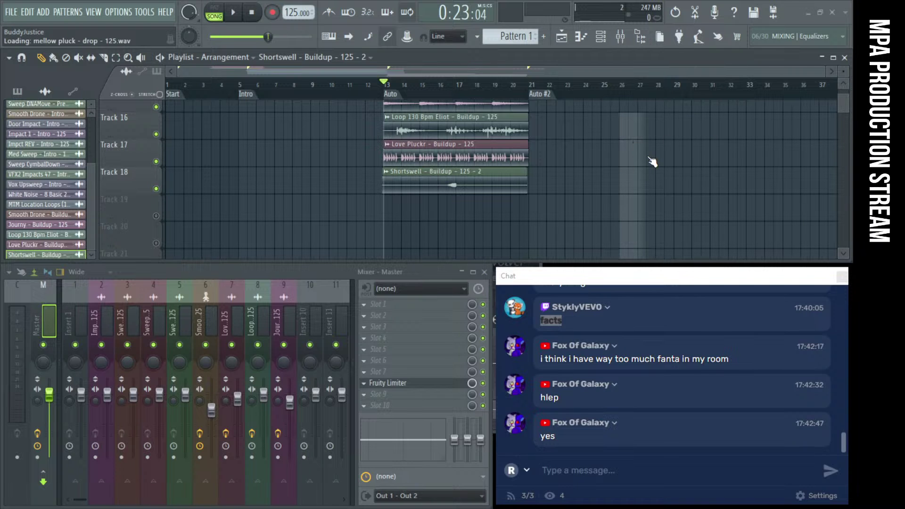
Drag the Bass-Drop-Full Mix through Smooth Drone samples onto Tracks 19–29 at bar 21
{"action": "left_click_drag", "start_coordinate": [653, 162], "coordinate": [652, 162]}
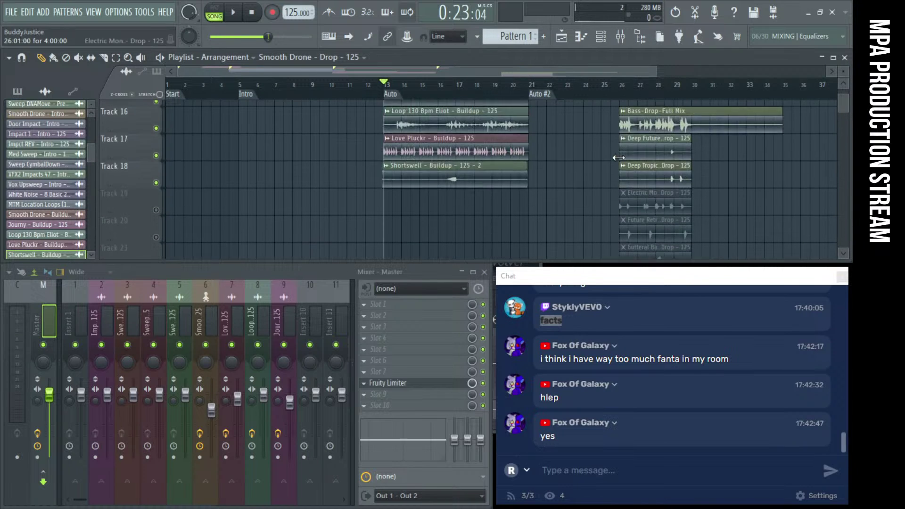
{"action": "scroll", "coordinate": [641, 188], "scroll_direction": "down", "scroll_amount": 5}
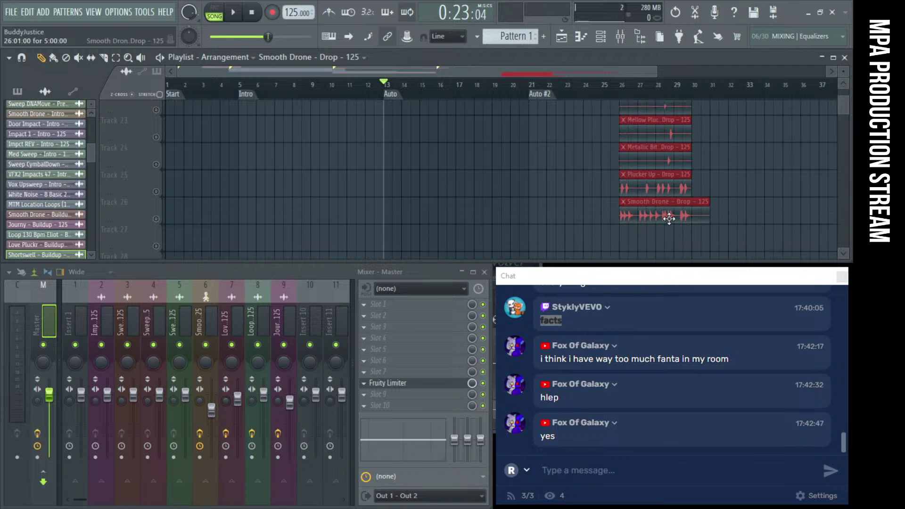
{"action": "left_click_drag", "start_coordinate": [669, 218], "coordinate": [580, 250]}
{"action": "scroll", "coordinate": [651, 176], "scroll_direction": "up", "scroll_amount": 5}
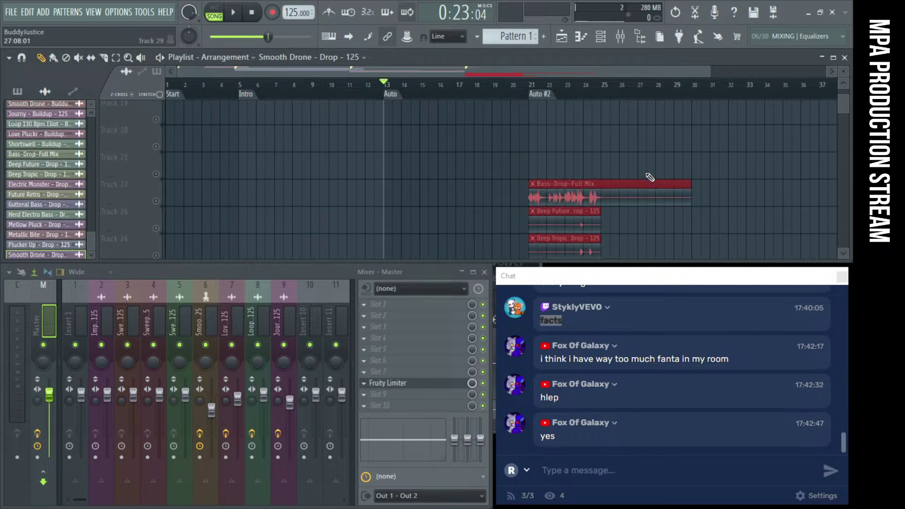
{"action": "left_click_drag", "start_coordinate": [650, 176], "coordinate": [600, 115]}
{"action": "scroll", "coordinate": [589, 132], "scroll_direction": "up", "scroll_amount": 2}
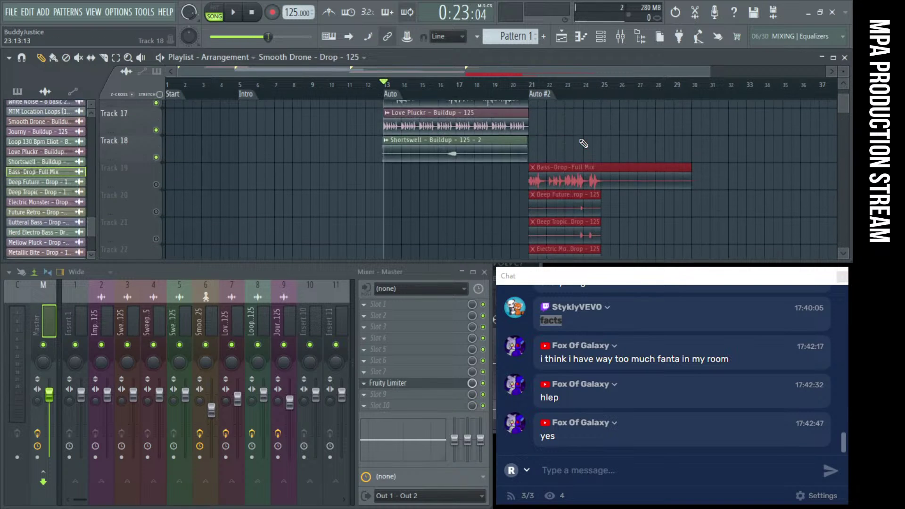
{"action": "scroll", "coordinate": [584, 144], "scroll_direction": "up", "scroll_amount": 1}
{"action": "scroll", "coordinate": [426, 163], "scroll_direction": "down", "scroll_amount": 2}
Briefly solo Track 19, then deselect the drop clips and review the stack
{"action": "left_click", "coordinate": [156, 158], "text": "ctrl"}
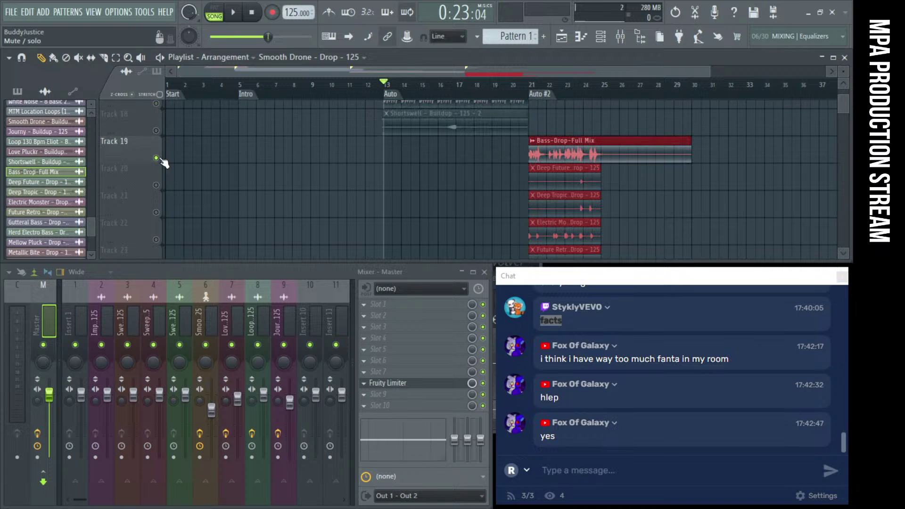
{"action": "left_click", "coordinate": [156, 159], "text": "ctrl"}
{"action": "scroll", "coordinate": [617, 183], "scroll_direction": "up", "scroll_amount": 2}
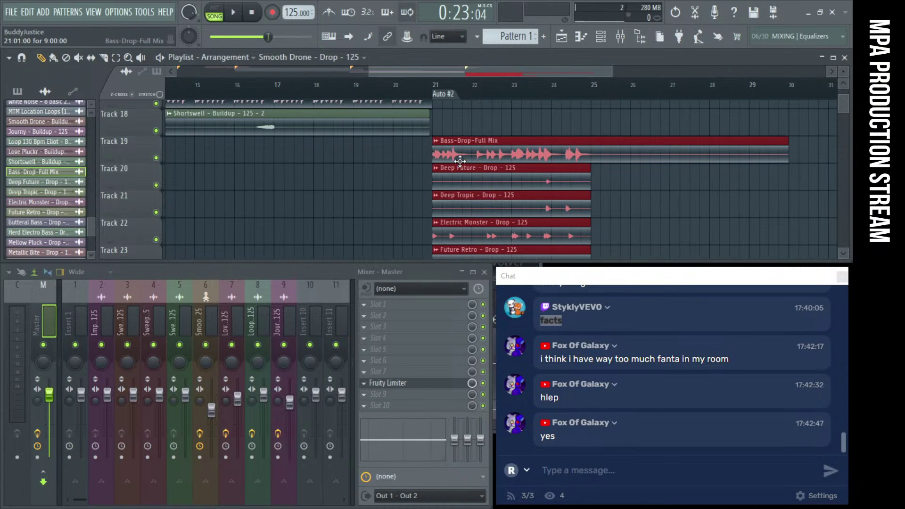
{"action": "scroll", "coordinate": [566, 179], "scroll_direction": "down", "scroll_amount": 1}
{"action": "scroll", "coordinate": [519, 175], "scroll_direction": "up", "scroll_amount": 1}
{"action": "scroll", "coordinate": [478, 170], "scroll_direction": "down", "scroll_amount": 3}
{"action": "scroll", "coordinate": [478, 169], "scroll_direction": "down", "scroll_amount": 3}
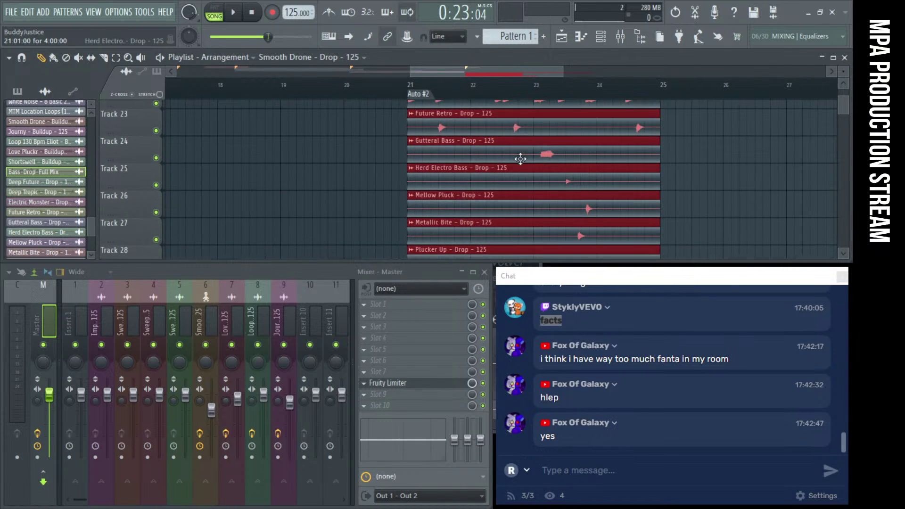
{"action": "scroll", "coordinate": [587, 198], "scroll_direction": "down", "scroll_amount": 3}
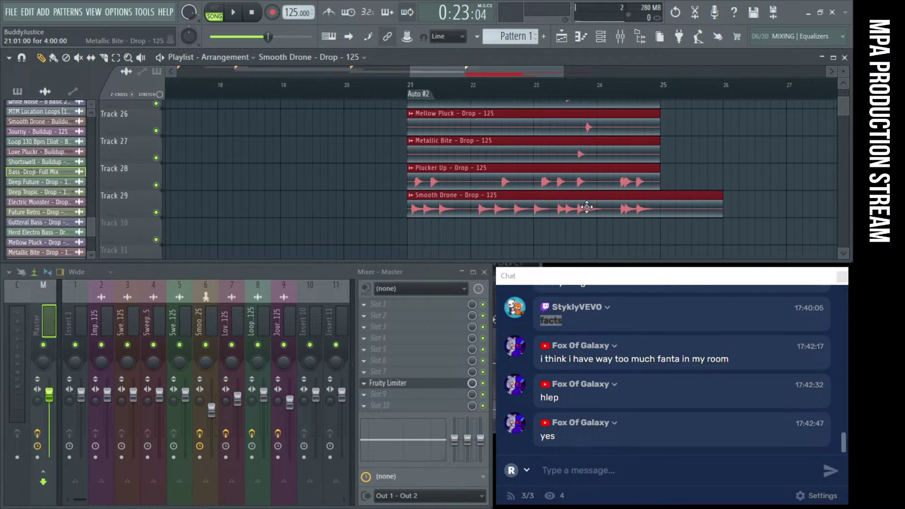
{"action": "scroll", "coordinate": [542, 185], "scroll_direction": "up", "scroll_amount": 6}
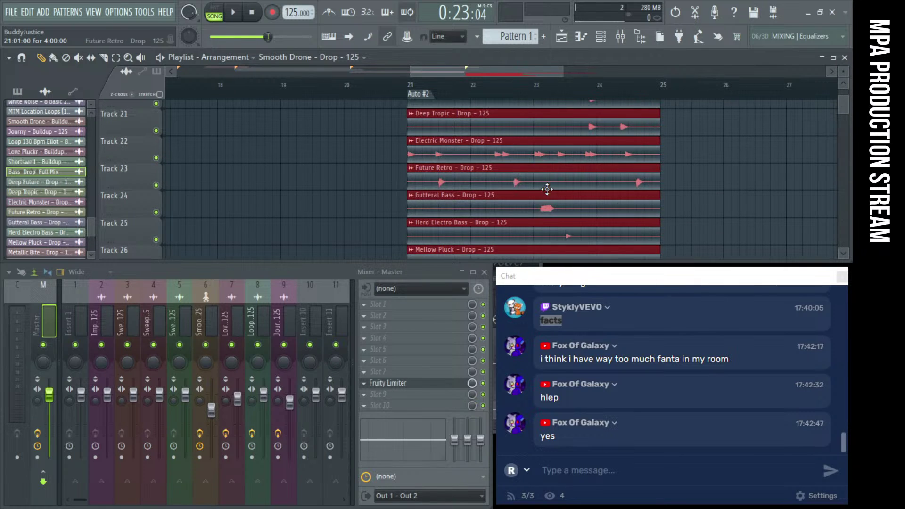
{"action": "left_click", "coordinate": [684, 189]}
{"action": "scroll", "coordinate": [532, 167], "scroll_direction": "down", "scroll_amount": 3}
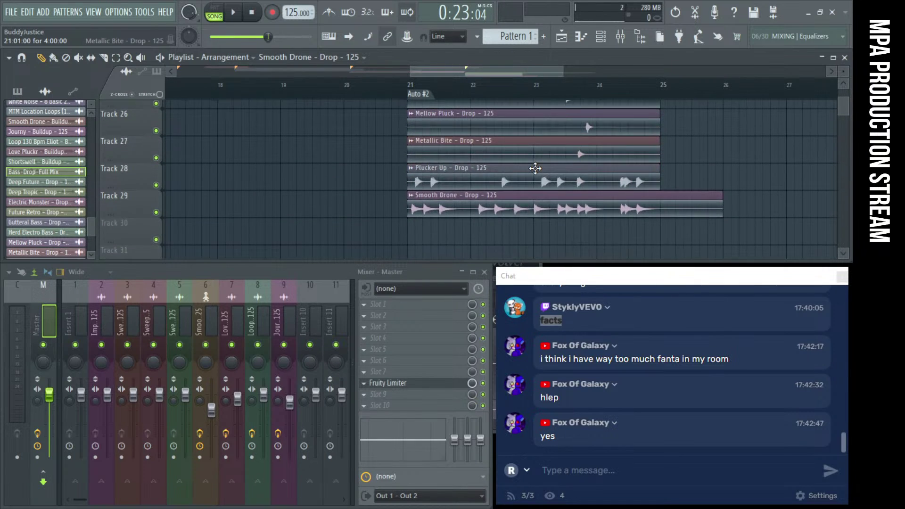
{"action": "scroll", "coordinate": [535, 169], "scroll_direction": "up", "scroll_amount": 6}
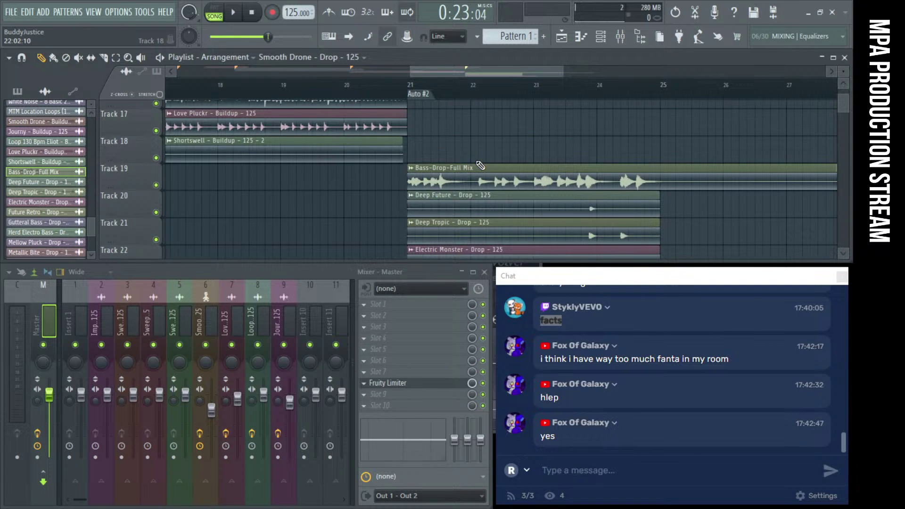
{"action": "scroll", "coordinate": [480, 165], "scroll_direction": "down", "scroll_amount": 4}
{"action": "scroll", "coordinate": [560, 197], "scroll_direction": "down", "scroll_amount": 3}
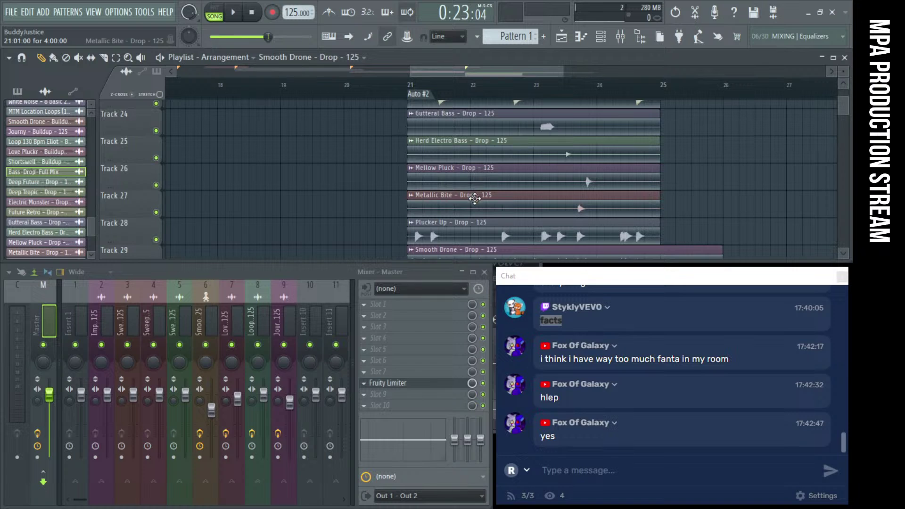
{"action": "scroll", "coordinate": [575, 189], "scroll_direction": "down", "scroll_amount": 3}
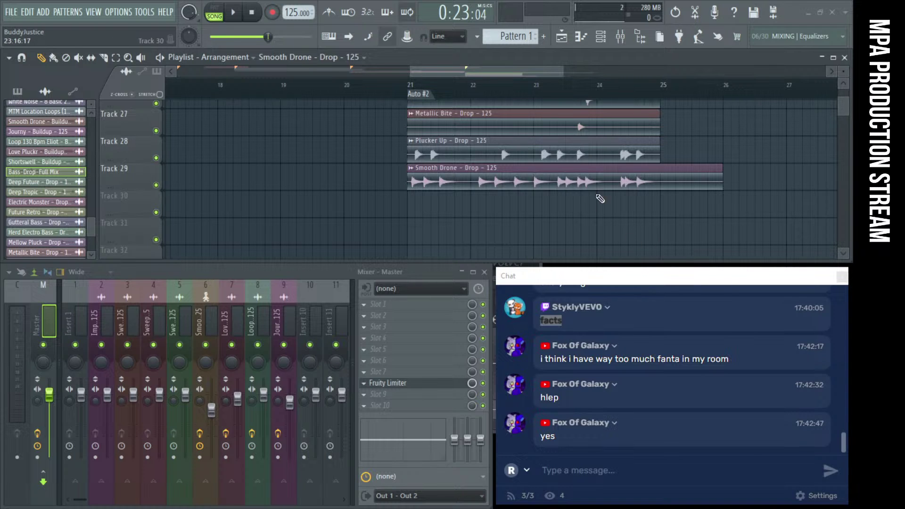
{"action": "scroll", "coordinate": [413, 151], "scroll_direction": "up", "scroll_amount": 10}
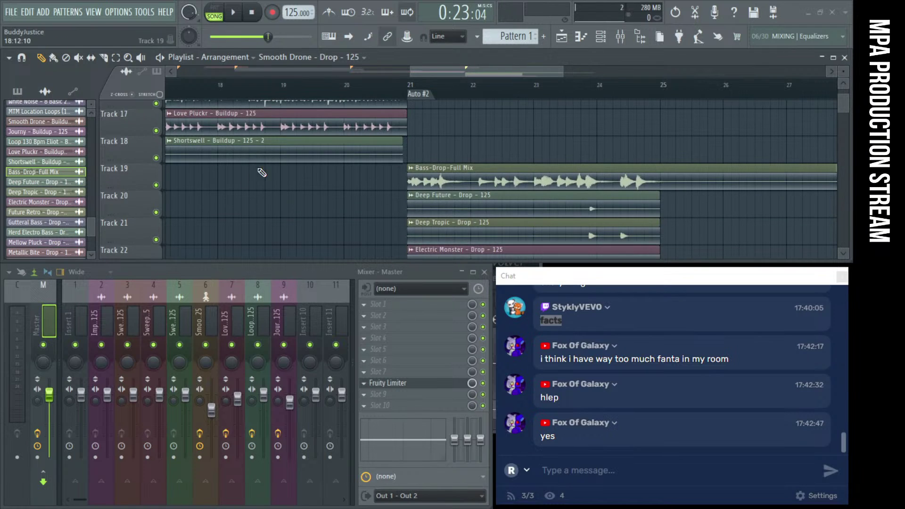
Solo Track 19 and play Bass-Drop-Full Mix from bar 21
{"action": "right_click", "coordinate": [156, 186]}
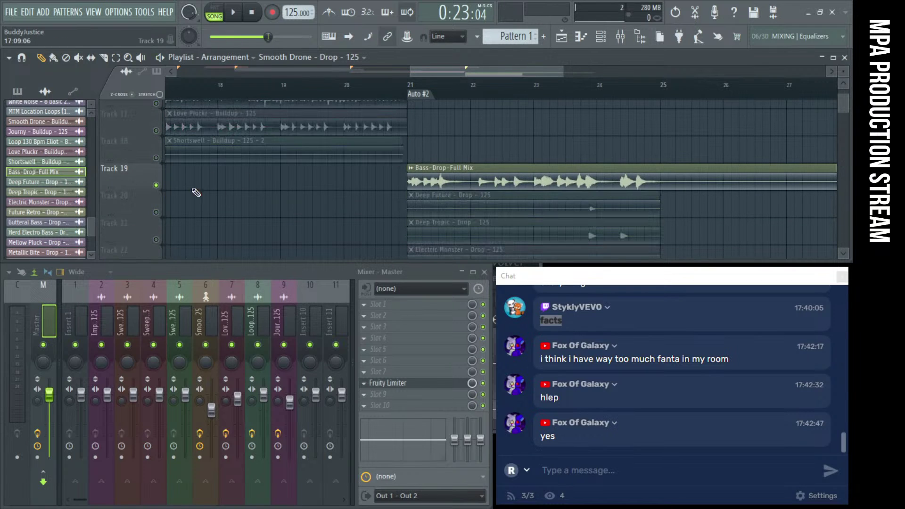
{"action": "left_click", "coordinate": [430, 96]}
{"action": "key", "text": "space"}
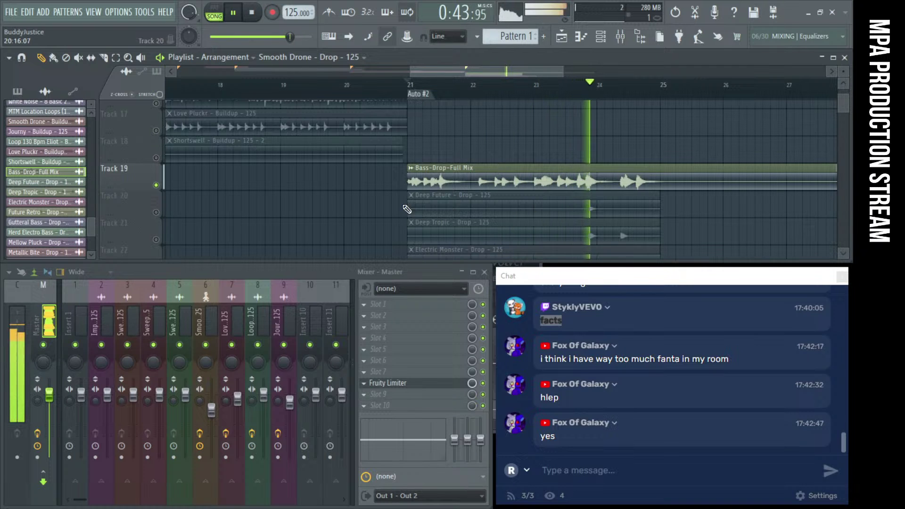
{"action": "key", "text": "space"}
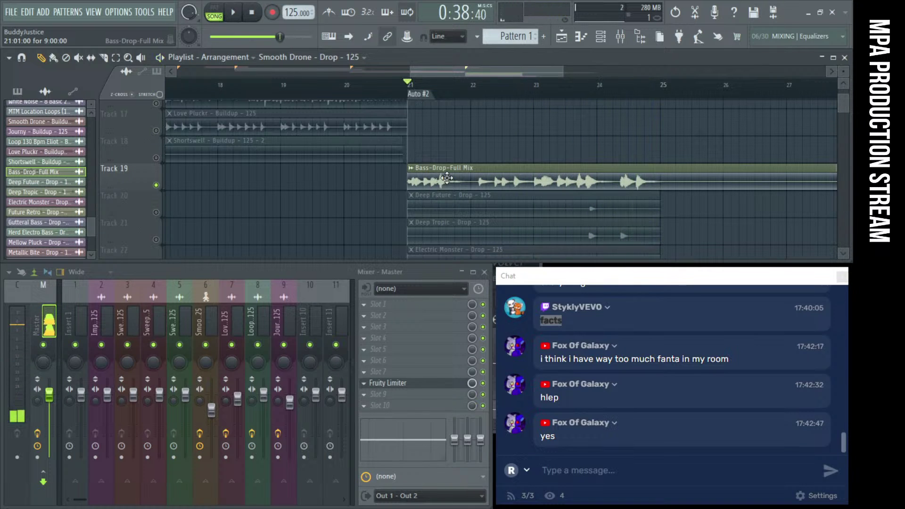
Route Bass-Drop-Full Mix to mixer insert 10, lower its fader, and load Fruity Limiter
{"action": "double_click", "coordinate": [447, 177]}
{"action": "left_click", "coordinate": [403, 218]}
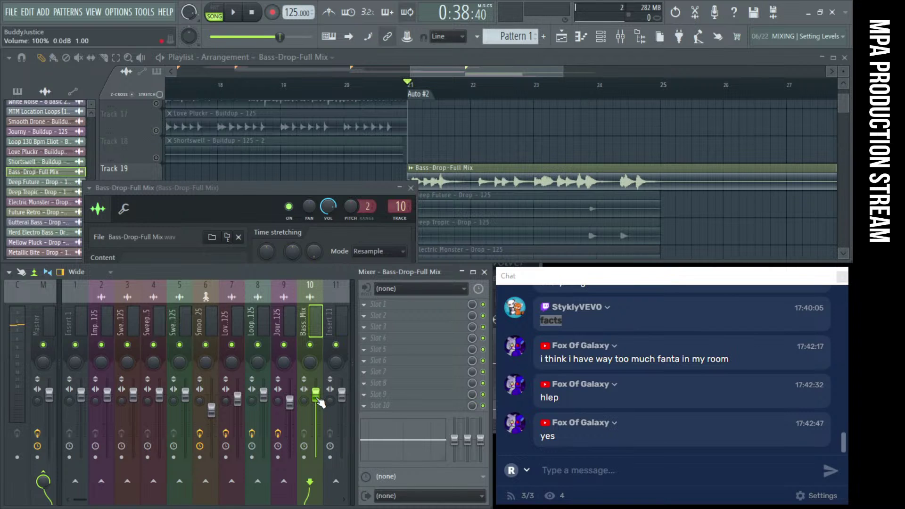
{"action": "key", "text": "space"}
{"action": "left_click_drag", "start_coordinate": [318, 399], "coordinate": [319, 414]}
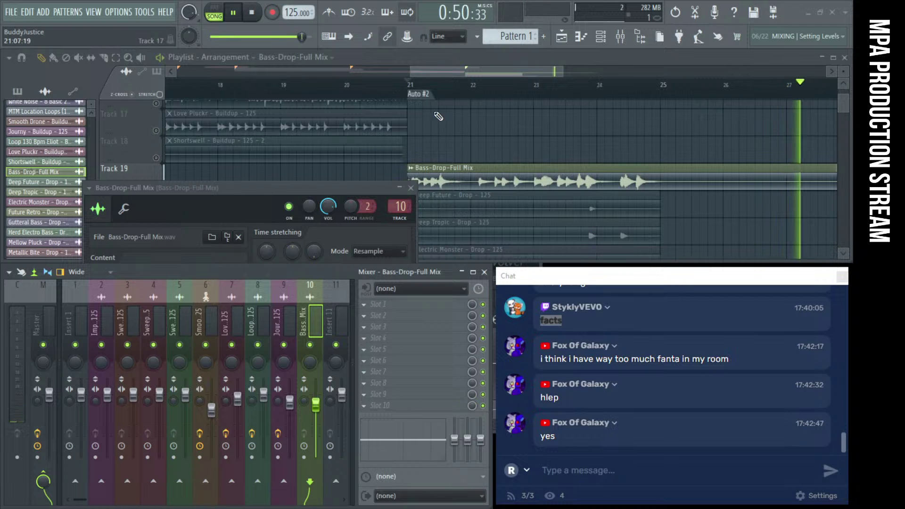
{"action": "left_click", "coordinate": [410, 188]}
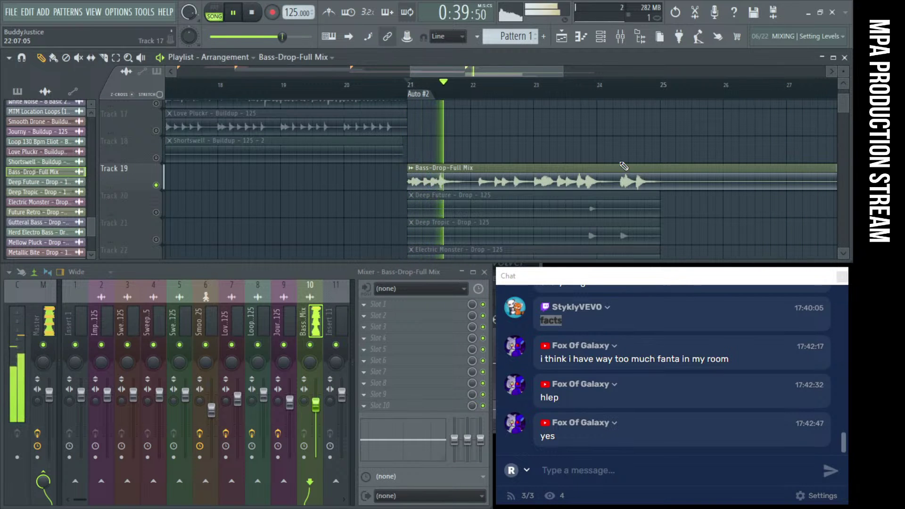
{"action": "left_click", "coordinate": [411, 87]}
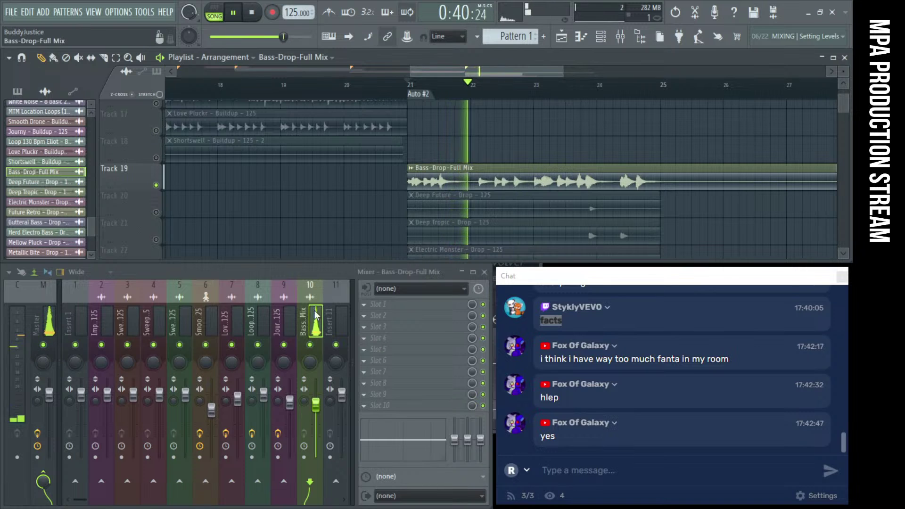
{"action": "left_click", "coordinate": [377, 304]}
{"action": "key", "text": "Escape"}
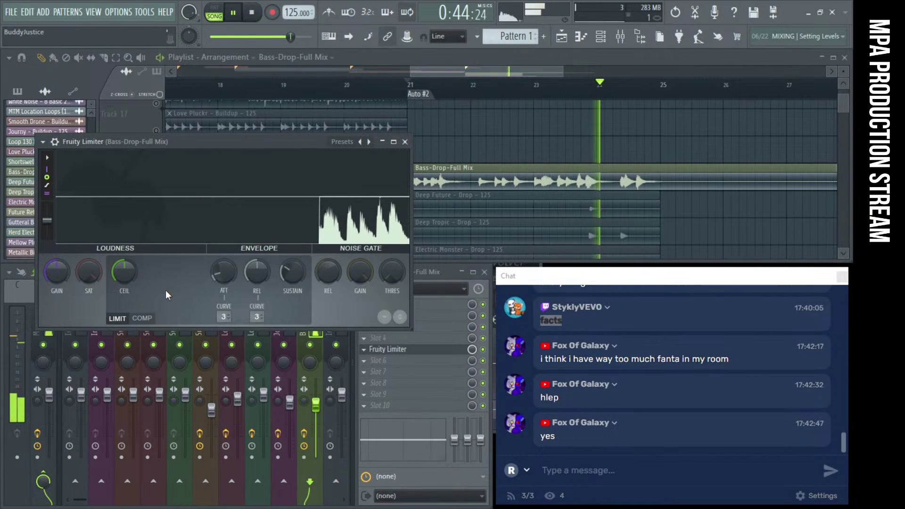
Switch the Fruity Limiter to COMP with ratio 2.8:1 and threshold -14.5 dB
{"action": "double_click", "coordinate": [488, 172]}
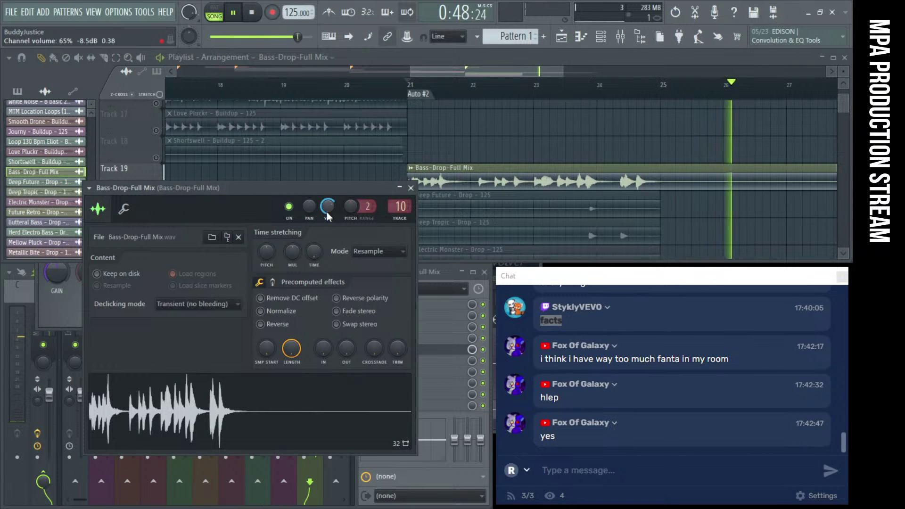
{"action": "left_click", "coordinate": [411, 188]}
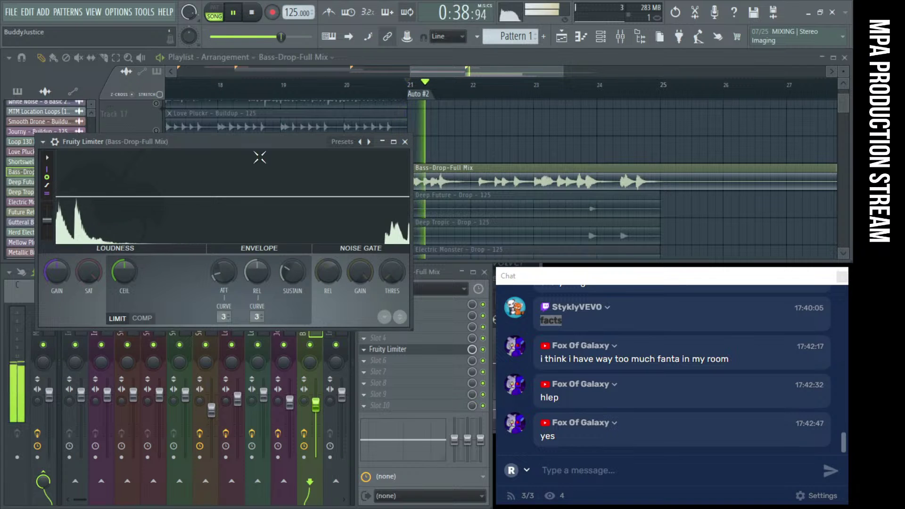
{"action": "left_click", "coordinate": [143, 318]}
{"action": "left_click_drag", "start_coordinate": [188, 274], "coordinate": [188, 255]}
{"action": "left_click_drag", "start_coordinate": [123, 272], "coordinate": [124, 274]}
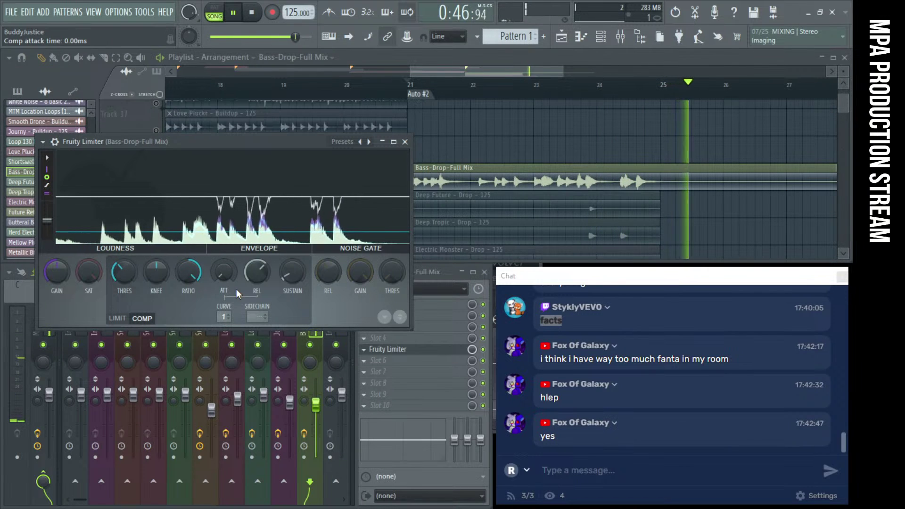
{"action": "left_click", "coordinate": [235, 14]}
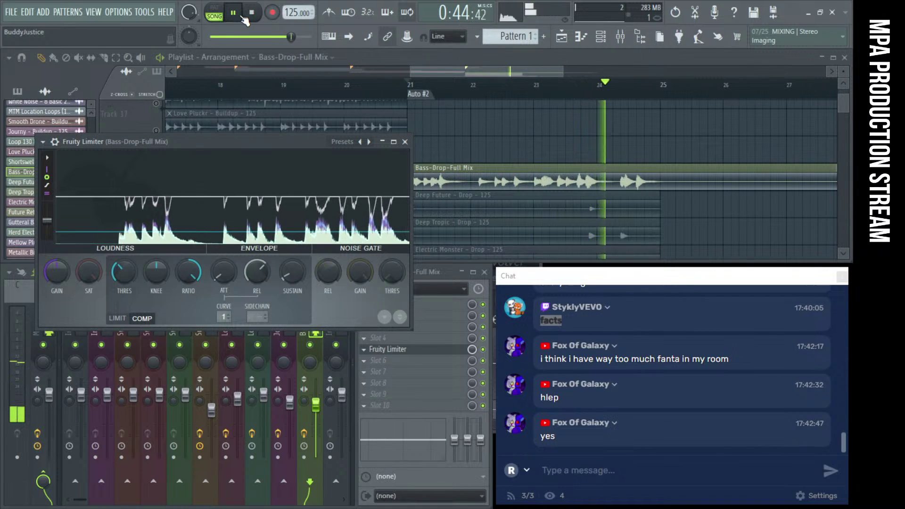
Reset the limiter's saturation knob to default and close the plugin
{"action": "right_click", "coordinate": [81, 278]}
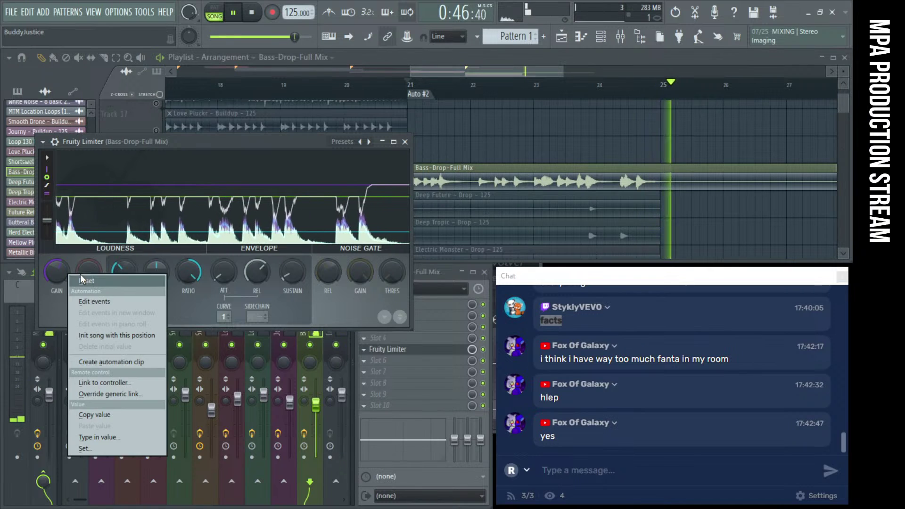
{"action": "left_click", "coordinate": [82, 280]}
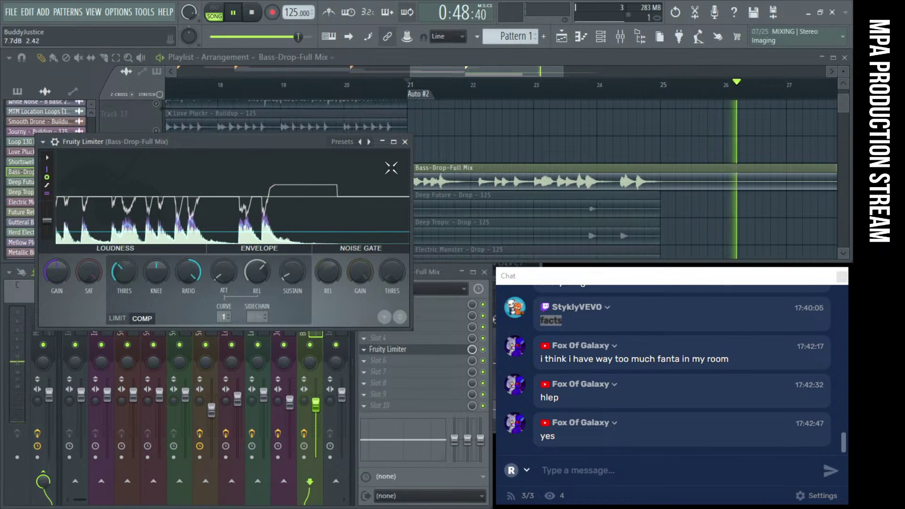
{"action": "left_click", "coordinate": [405, 142]}
Unmute Track 20 (Deep Future) and Track 21 (Deep Tropic) and play the drop from bar 21
{"action": "left_click", "coordinate": [409, 85]}
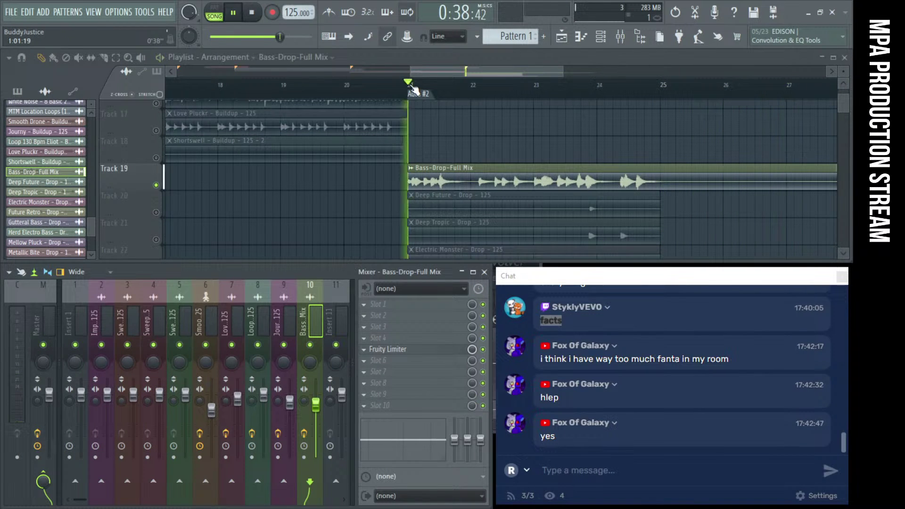
{"action": "left_click", "coordinate": [157, 212]}
{"action": "key", "text": "space"}
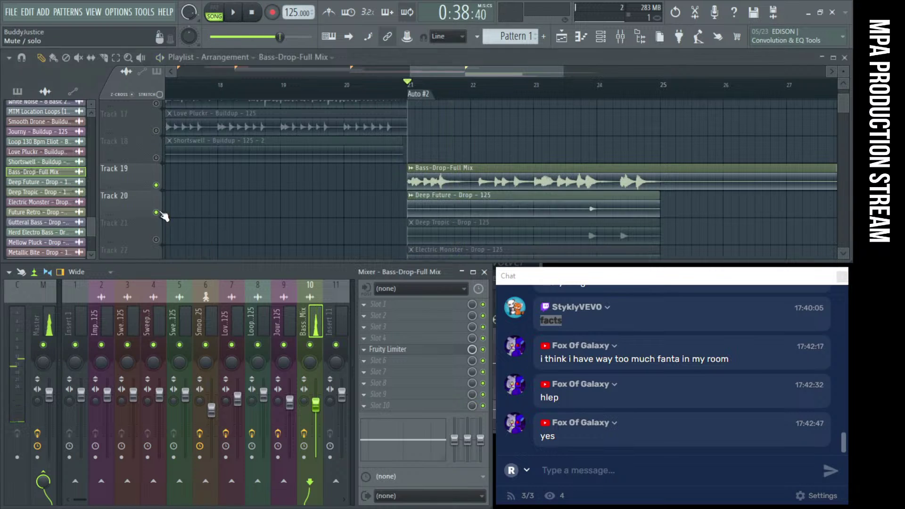
{"action": "left_click", "coordinate": [157, 240]}
{"action": "key", "text": "space"}
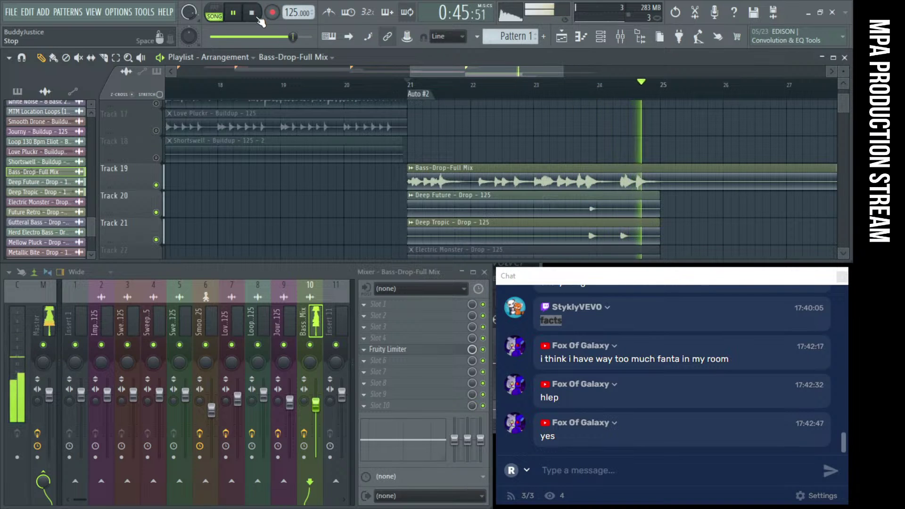
{"action": "key", "text": "space"}
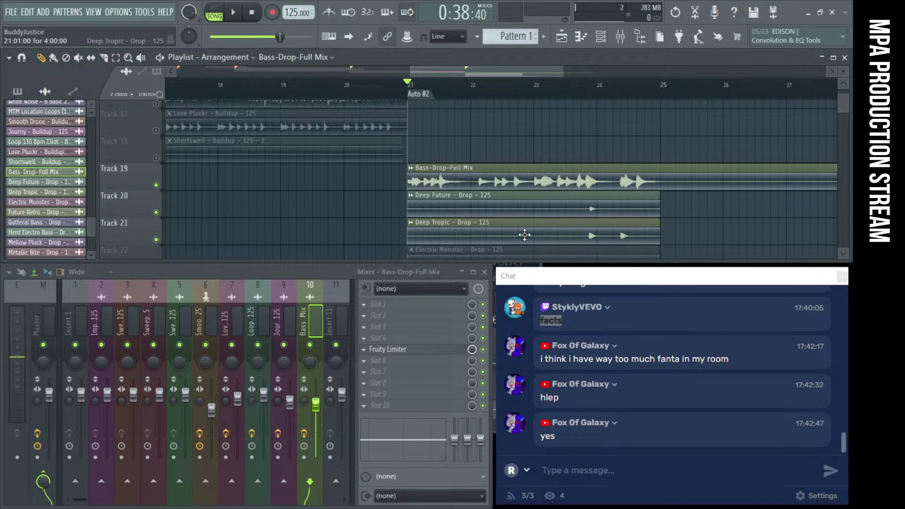
Compare the drop with Deep Tropic muted, then unmute Track 21 again
{"action": "left_click", "coordinate": [156, 240]}
{"action": "key", "text": "space"}
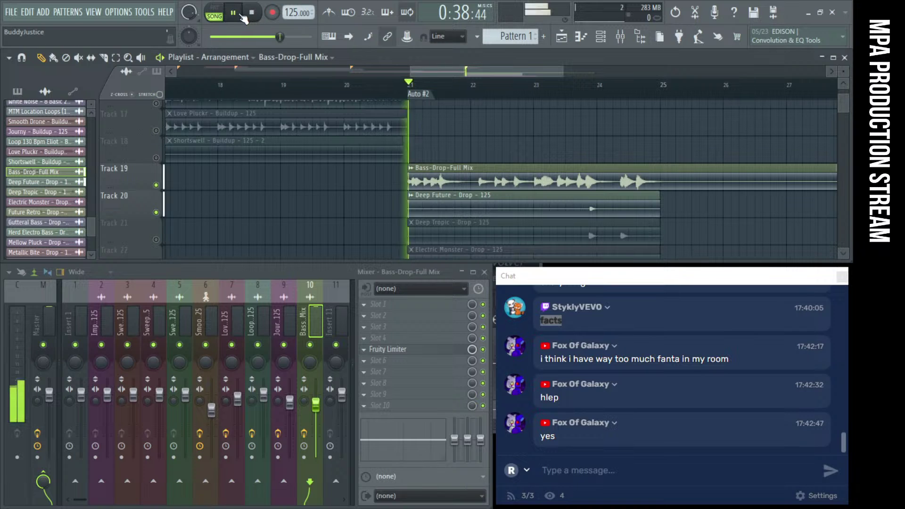
{"action": "left_click", "coordinate": [574, 86]}
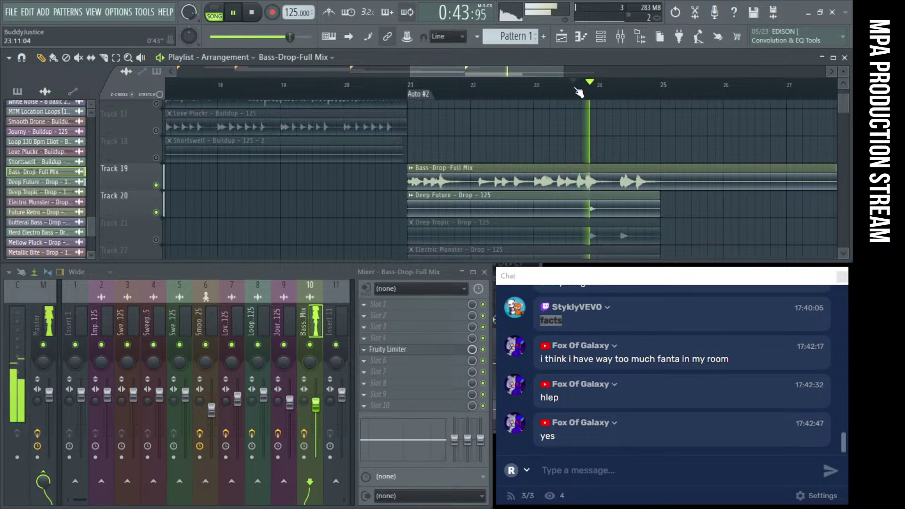
{"action": "left_click", "coordinate": [254, 13]}
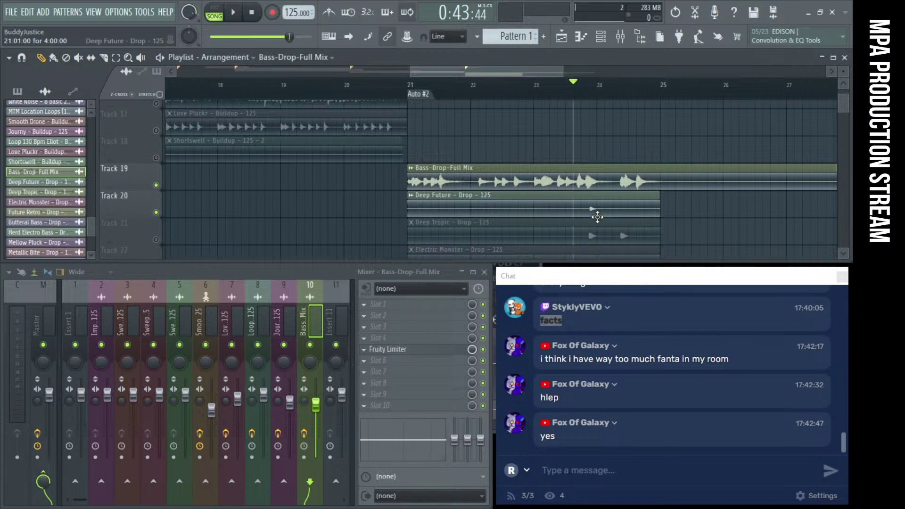
{"action": "scroll", "coordinate": [590, 215], "scroll_direction": "up", "scroll_amount": 8}
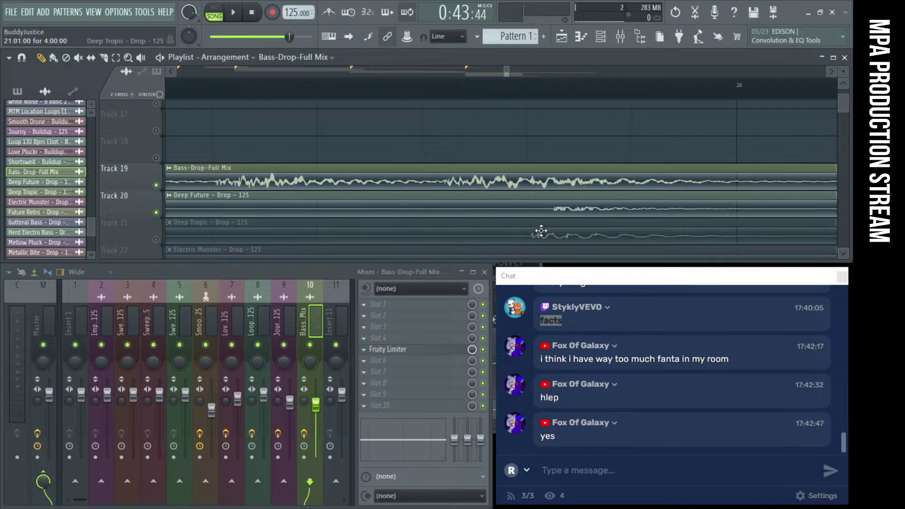
{"action": "left_click", "coordinate": [156, 240]}
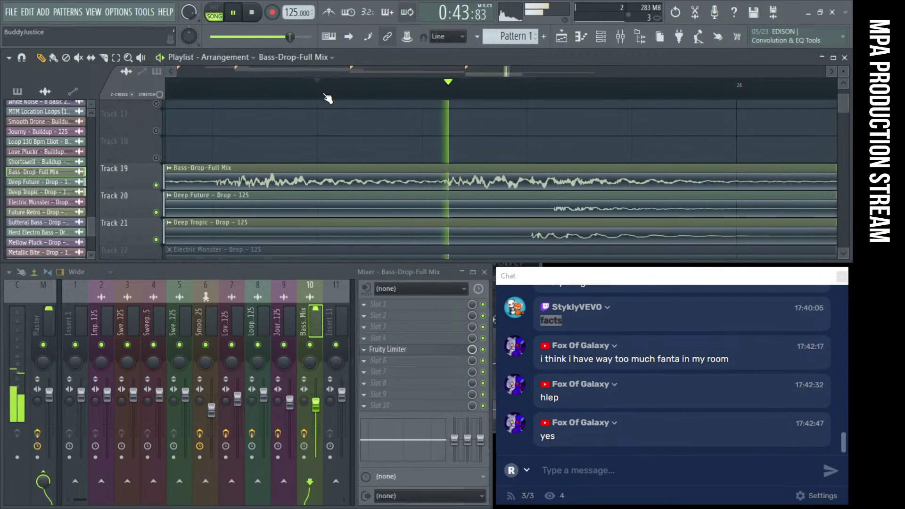
{"action": "left_click", "coordinate": [333, 99]}
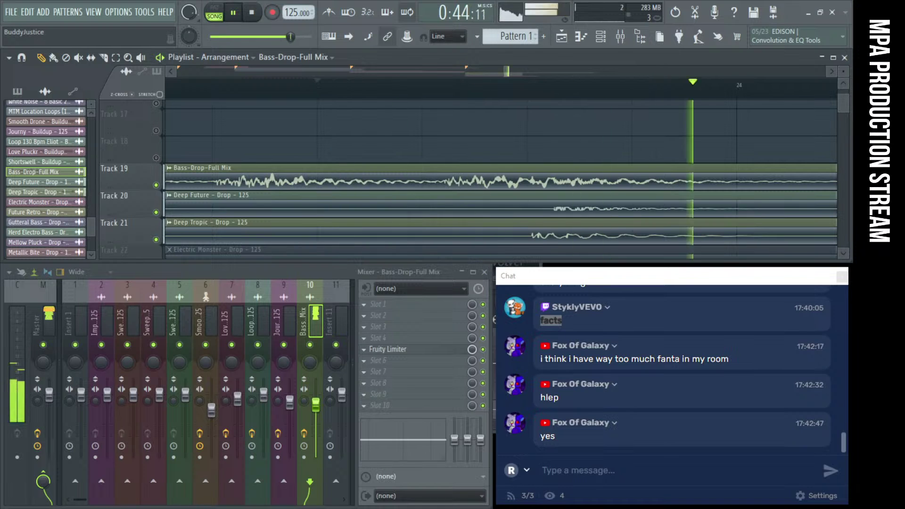
Route the Deep Future channel to mixer insert 11 and play it back
{"action": "double_click", "coordinate": [528, 212]}
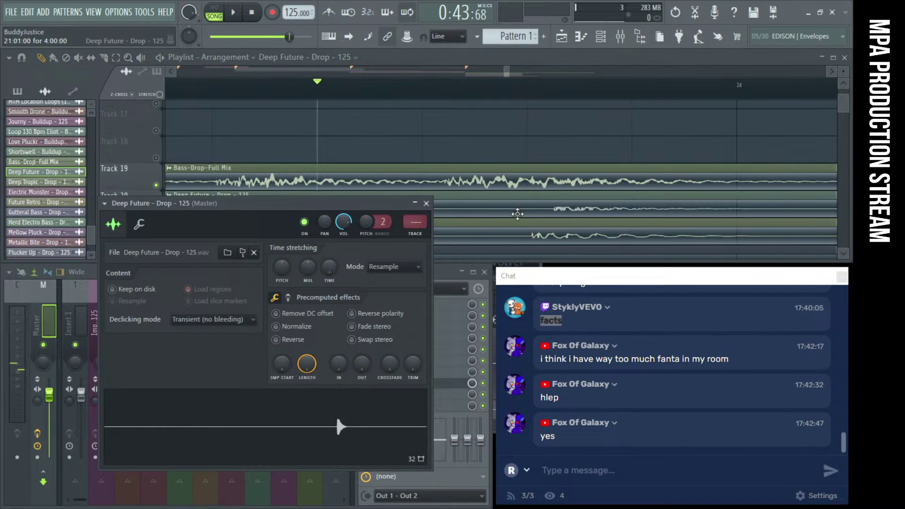
{"action": "double_click", "coordinate": [417, 239]}
{"action": "double_click", "coordinate": [530, 237]}
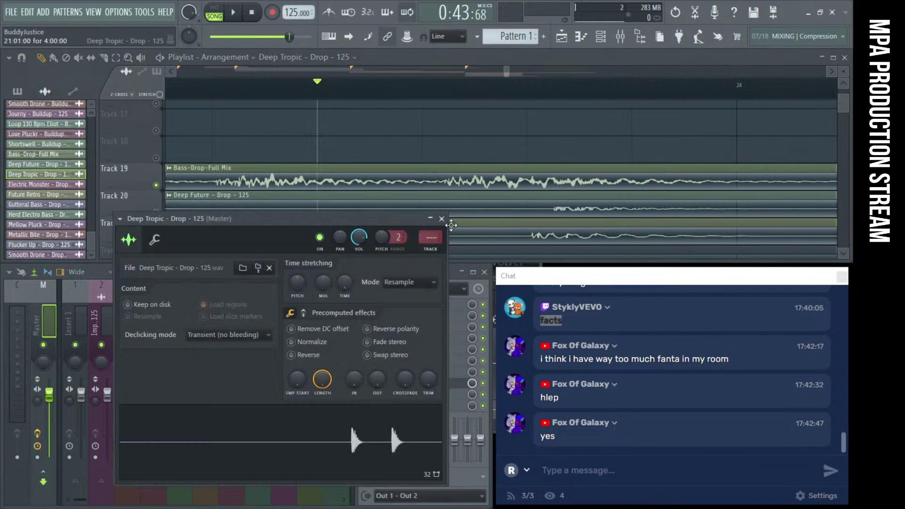
{"action": "left_click", "coordinate": [442, 220]}
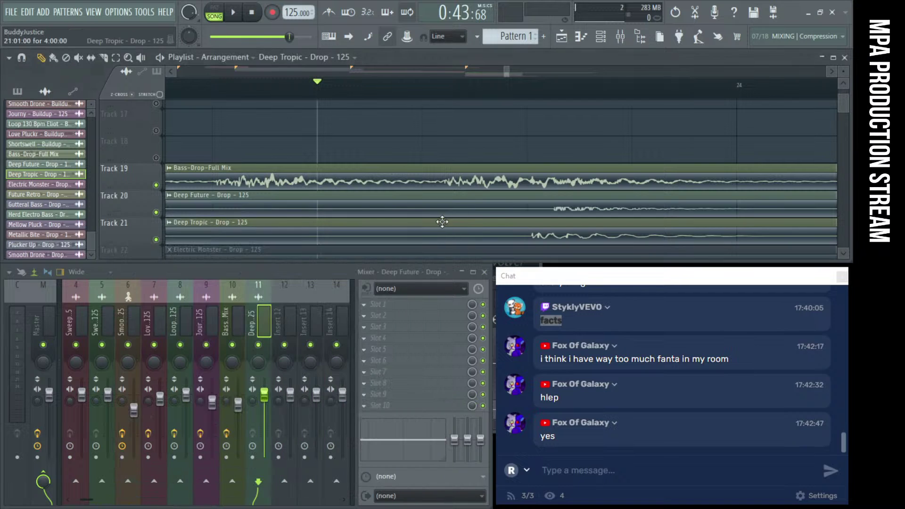
{"action": "key", "text": "space"}
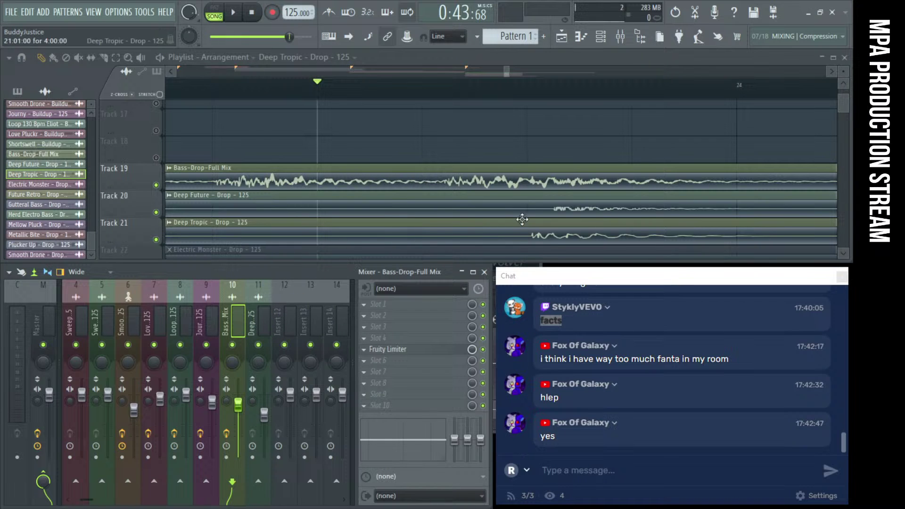
Select mixer insert 11 and audition the drop from near bar 23
{"action": "left_click", "coordinate": [264, 415]}
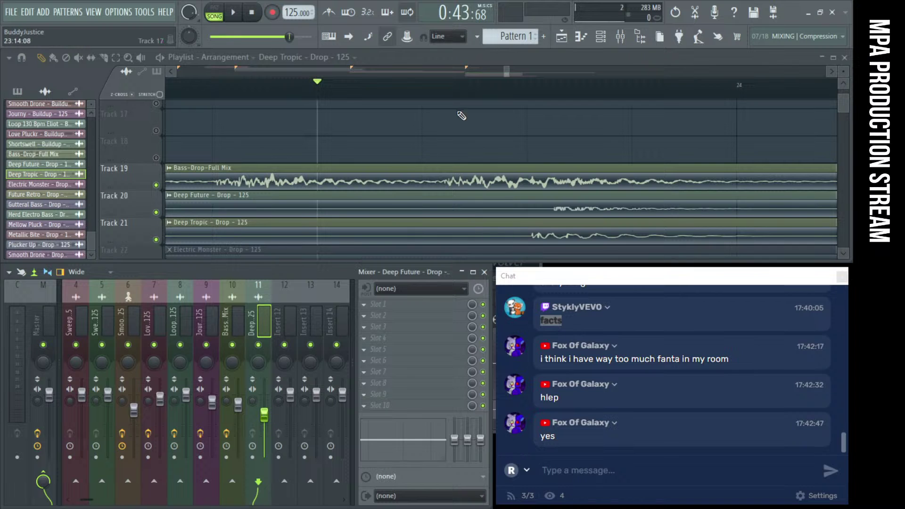
{"action": "scroll", "coordinate": [450, 135], "scroll_direction": "down", "scroll_amount": 5}
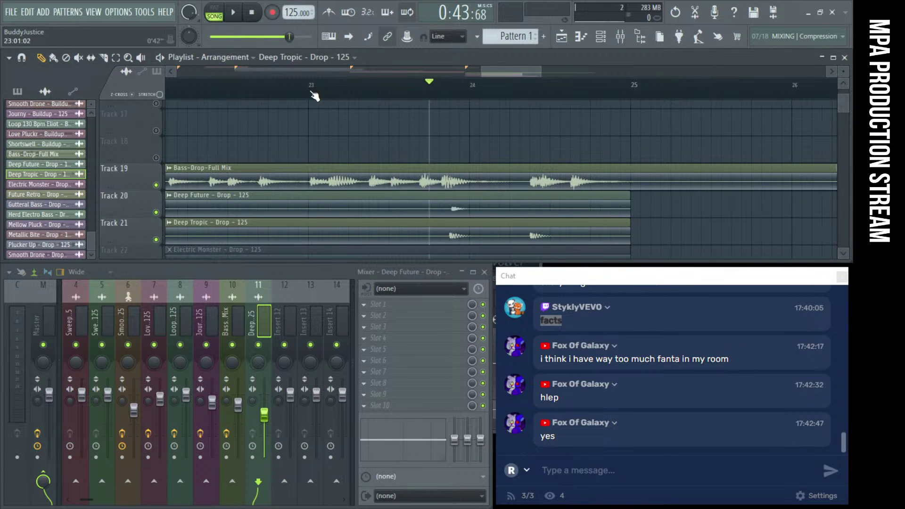
{"action": "left_click", "coordinate": [315, 96]}
{"action": "key", "text": "space"}
{"action": "scroll", "coordinate": [463, 148], "scroll_direction": "down", "scroll_amount": 3}
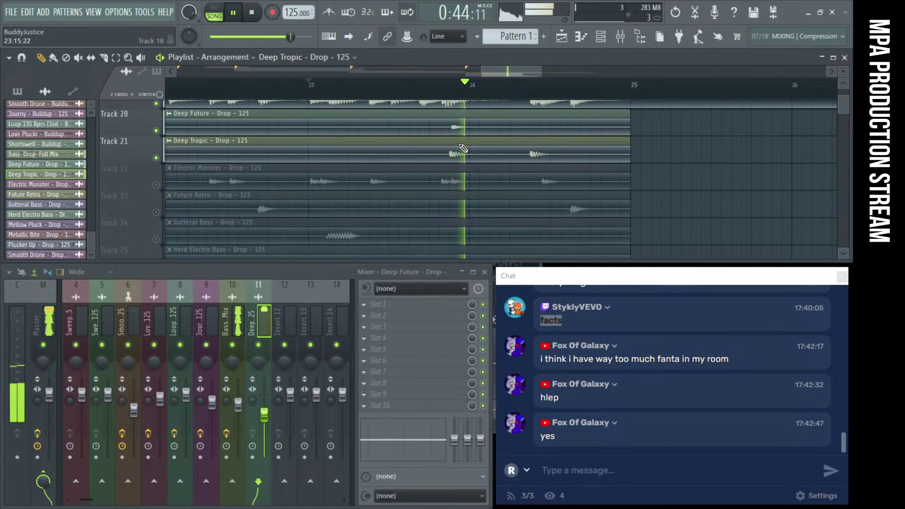
{"action": "key", "text": "space"}
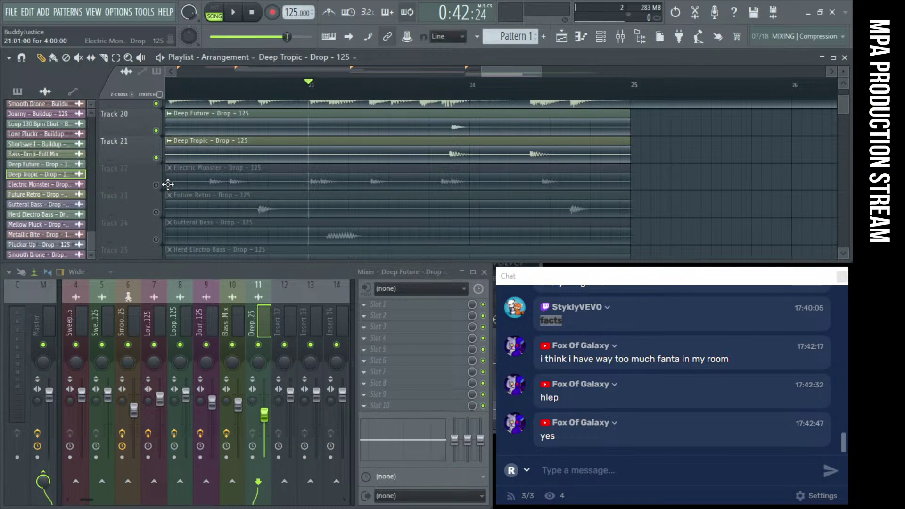
Unmute Track 22 (Electric Monster) and audition the drop
{"action": "double_click", "coordinate": [215, 177]}
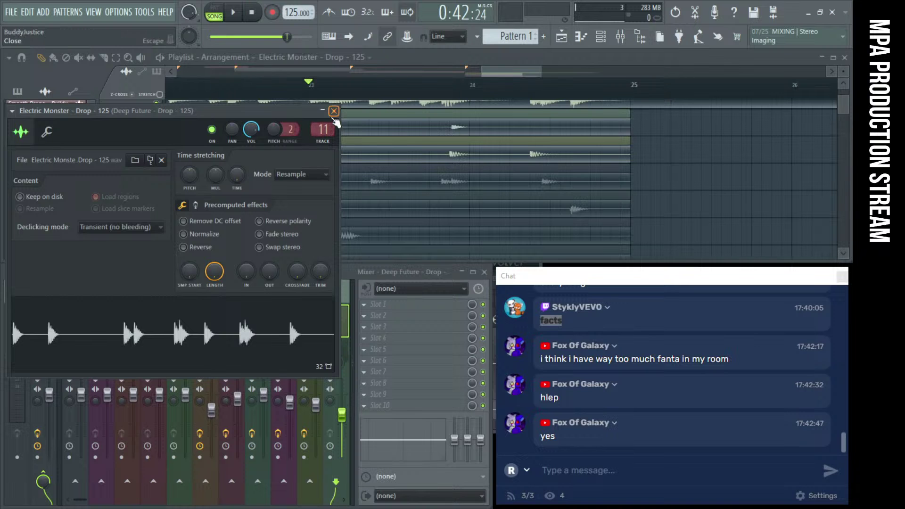
{"action": "left_click", "coordinate": [334, 111]}
{"action": "left_click", "coordinate": [156, 184]}
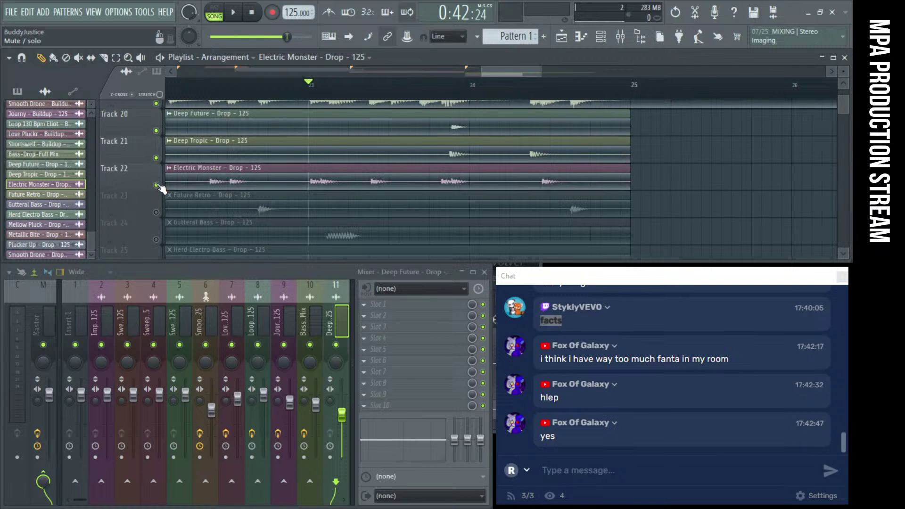
{"action": "scroll", "coordinate": [239, 172], "scroll_direction": "down", "scroll_amount": 5}
{"action": "key", "text": "space"}
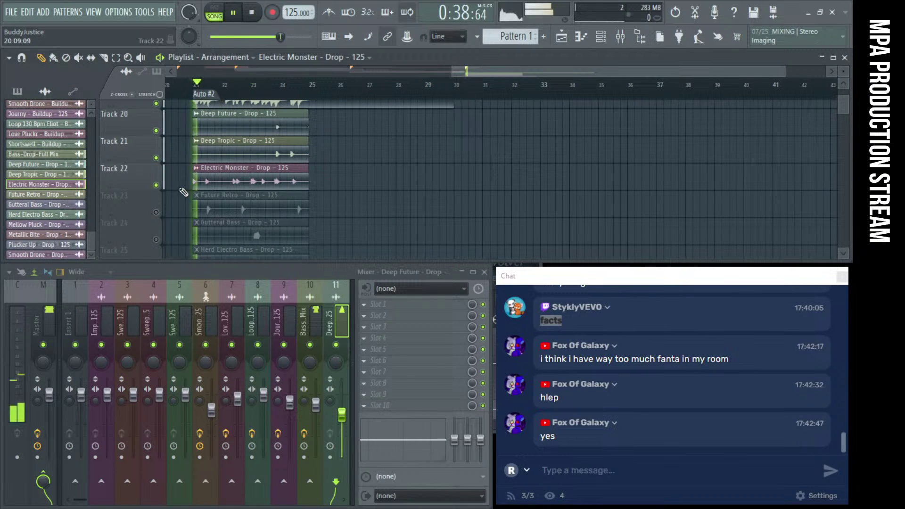
{"action": "scroll", "coordinate": [183, 194], "scroll_direction": "up", "scroll_amount": 5}
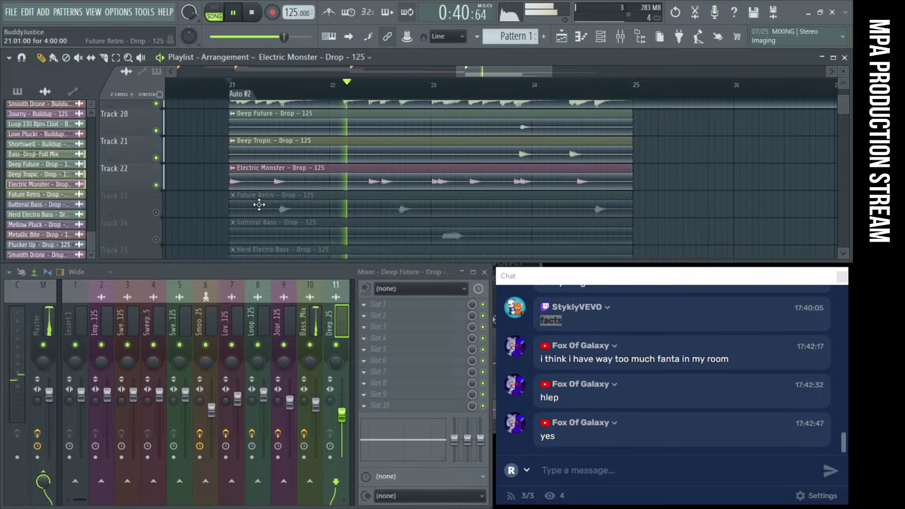
{"action": "key", "text": "space"}
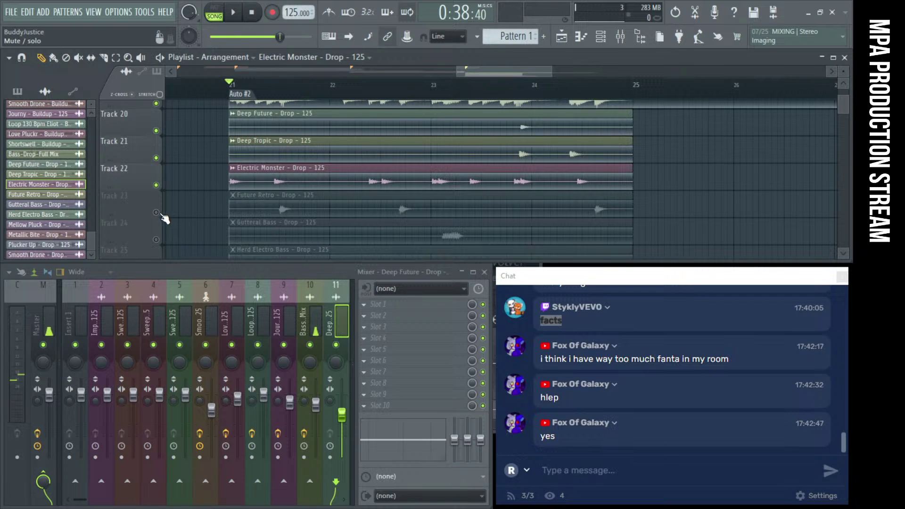
Unmute Track 23 (Future Retro) and check its channel settings
{"action": "left_click", "coordinate": [157, 213]}
{"action": "double_click", "coordinate": [281, 208]}
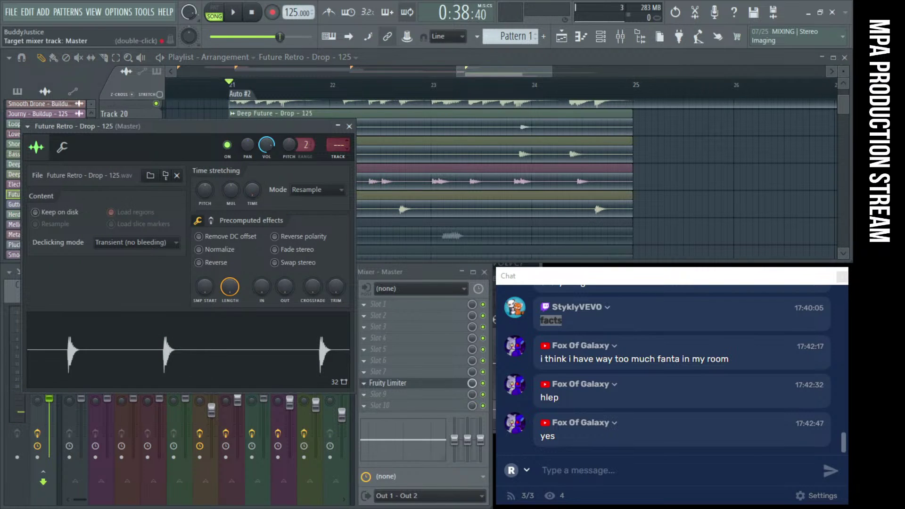
{"action": "scroll", "coordinate": [339, 145], "scroll_direction": "up", "scroll_amount": 10}
{"action": "left_click", "coordinate": [349, 127]}
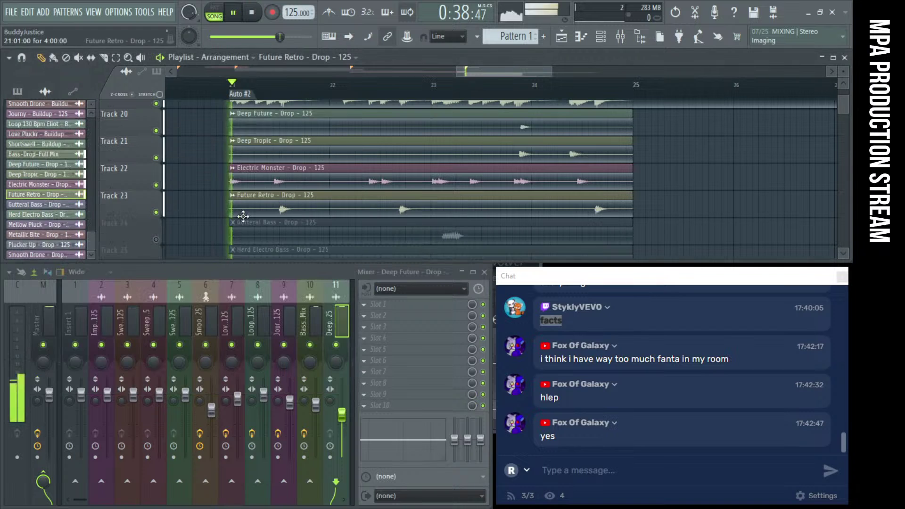
{"action": "key", "text": "space"}
Unmute Track 24 (Gutteral Bass) and check its channel settings
{"action": "left_click", "coordinate": [157, 240]}
{"action": "key", "text": "space"}
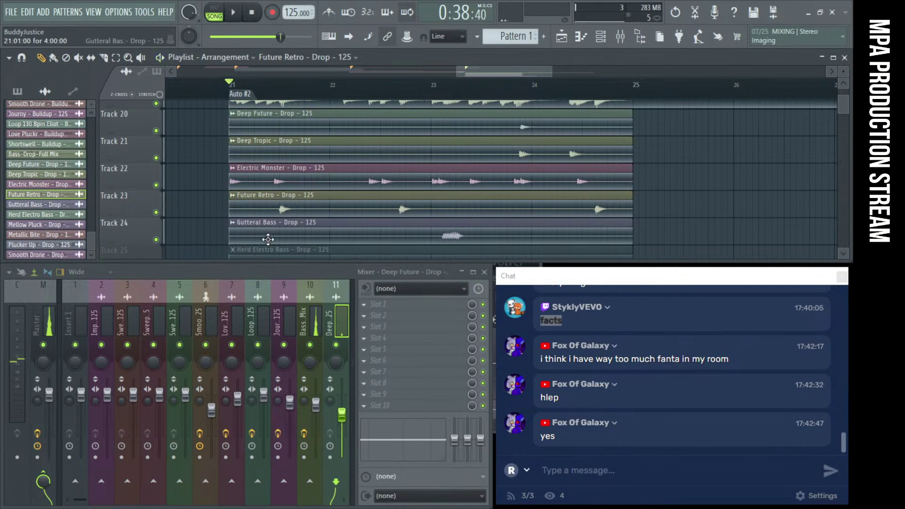
{"action": "double_click", "coordinate": [283, 236]}
{"action": "scroll", "coordinate": [353, 160], "scroll_direction": "up", "scroll_amount": 11}
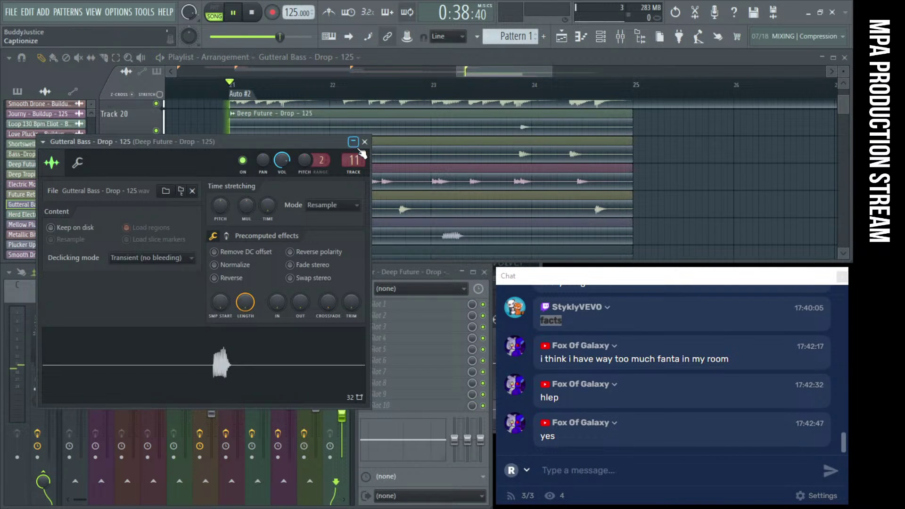
{"action": "left_click", "coordinate": [364, 141]}
{"action": "scroll", "coordinate": [313, 198], "scroll_direction": "down", "scroll_amount": 3}
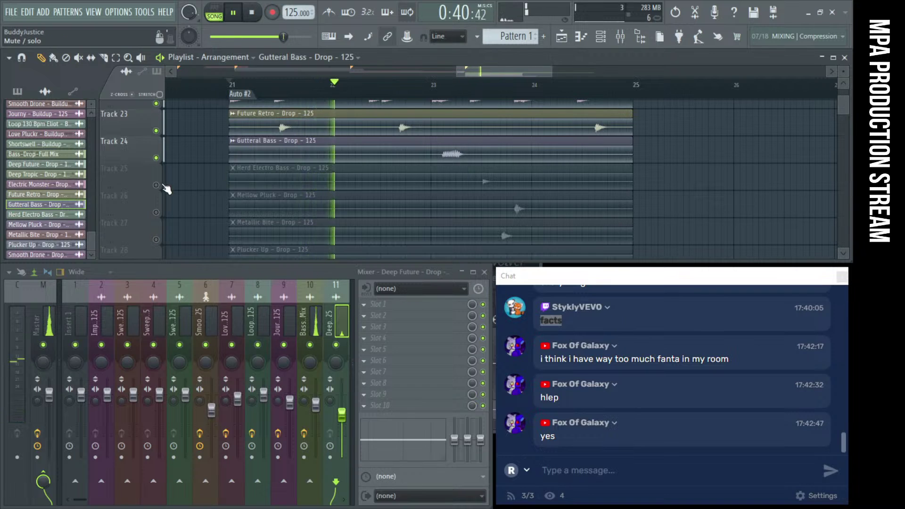
Unmute Track 25 (Herd Electro Bass) and check its channel settings
{"action": "left_click", "coordinate": [156, 186]}
{"action": "key", "text": "space"}
{"action": "double_click", "coordinate": [263, 174]}
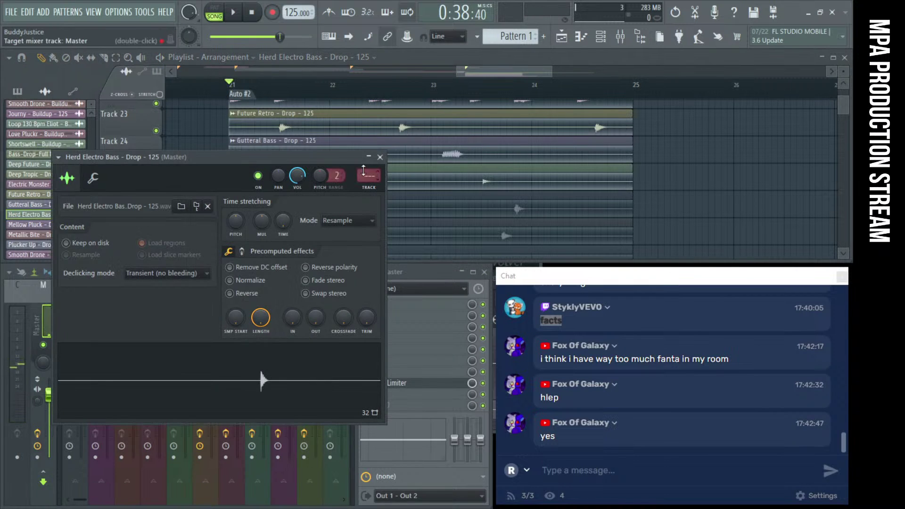
{"action": "scroll", "coordinate": [362, 172], "scroll_direction": "up", "scroll_amount": 9}
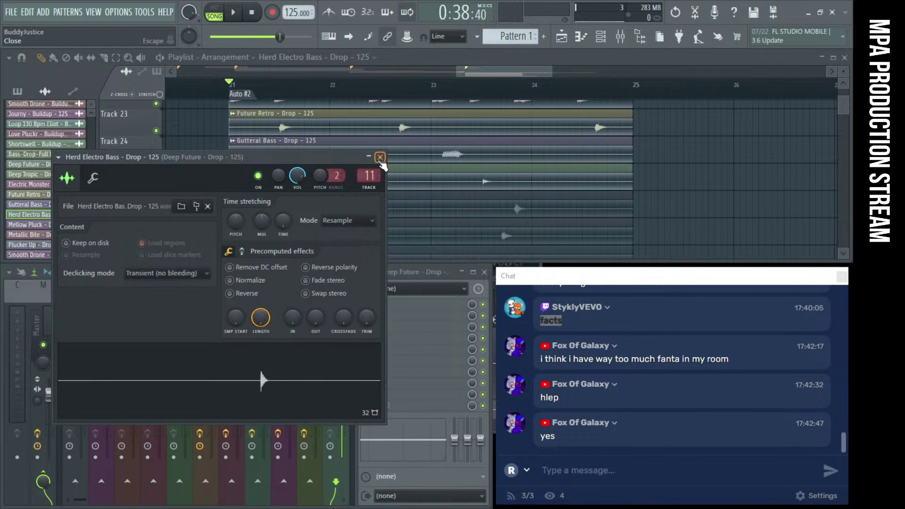
{"action": "left_click", "coordinate": [380, 158]}
Inspect the Mellow Pluck and Metallic Bite channel settings
{"action": "double_click", "coordinate": [274, 203]}
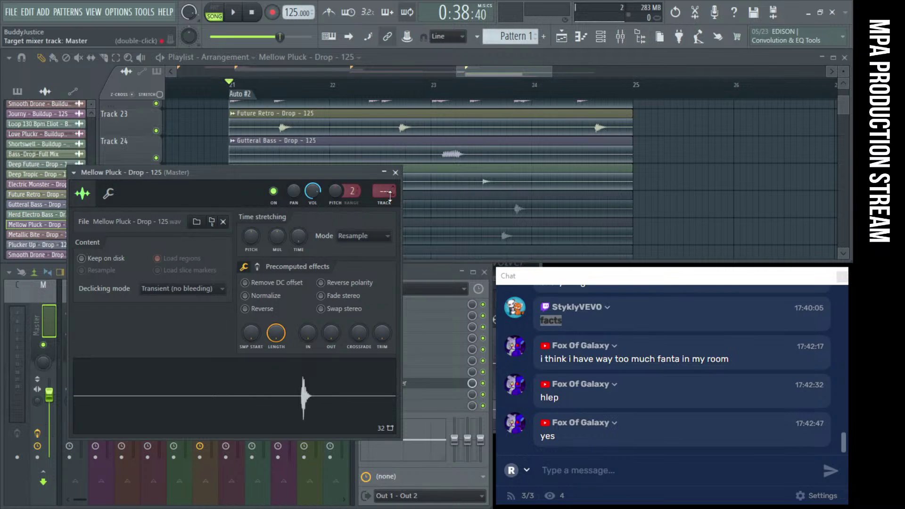
{"action": "scroll", "coordinate": [390, 195], "scroll_direction": "up", "scroll_amount": 9}
{"action": "left_click", "coordinate": [395, 173]}
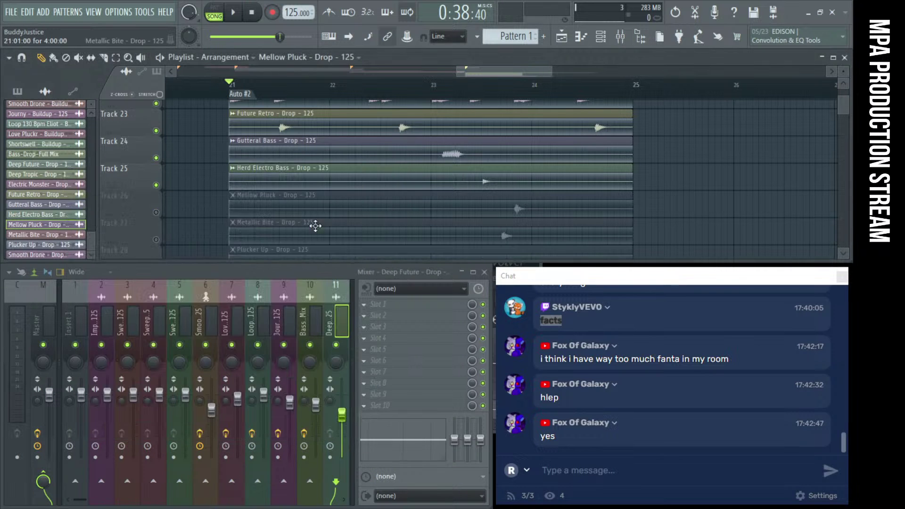
{"action": "double_click", "coordinate": [275, 233]}
{"action": "scroll", "coordinate": [399, 207], "scroll_direction": "up", "scroll_amount": 15}
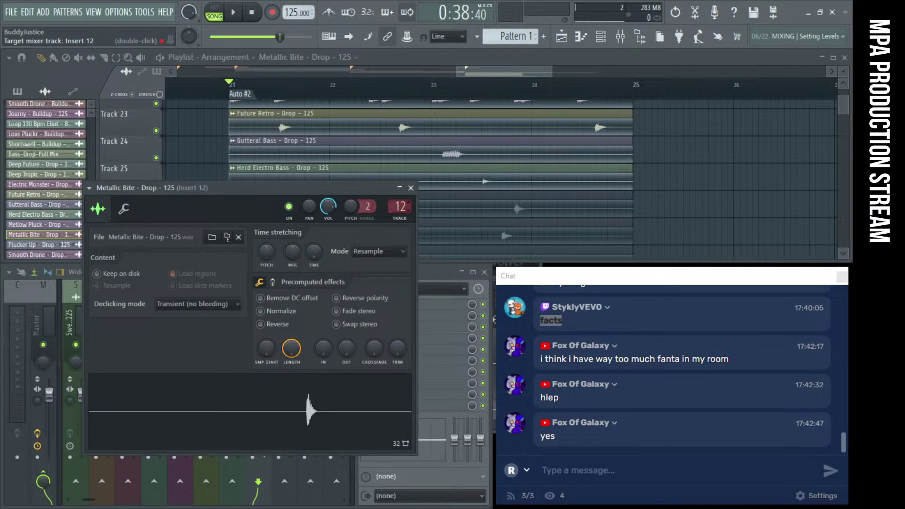
{"action": "left_click", "coordinate": [411, 188]}
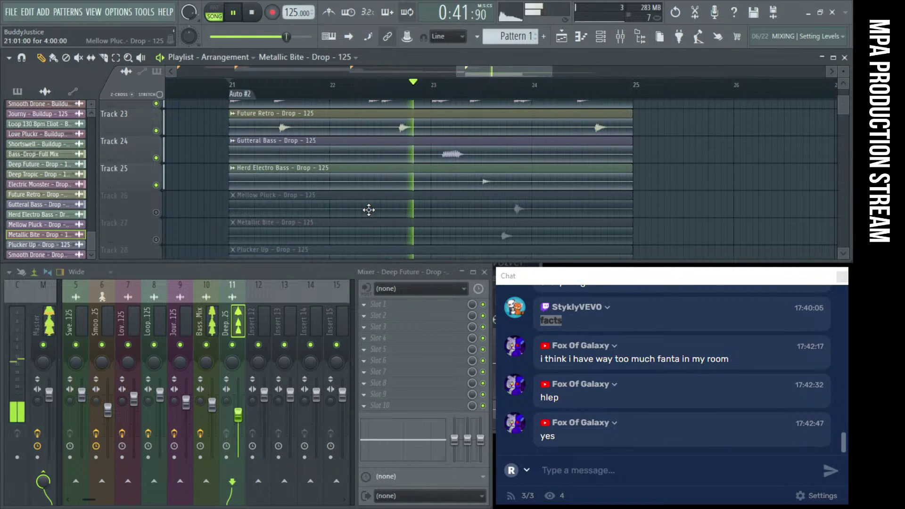
Unmute Tracks 26 (Mellow Pluck) and 27 (Metallic Bite) and reopen their channel settings
{"action": "key", "text": "space"}
{"action": "left_click", "coordinate": [156, 212]}
{"action": "left_click", "coordinate": [156, 240]}
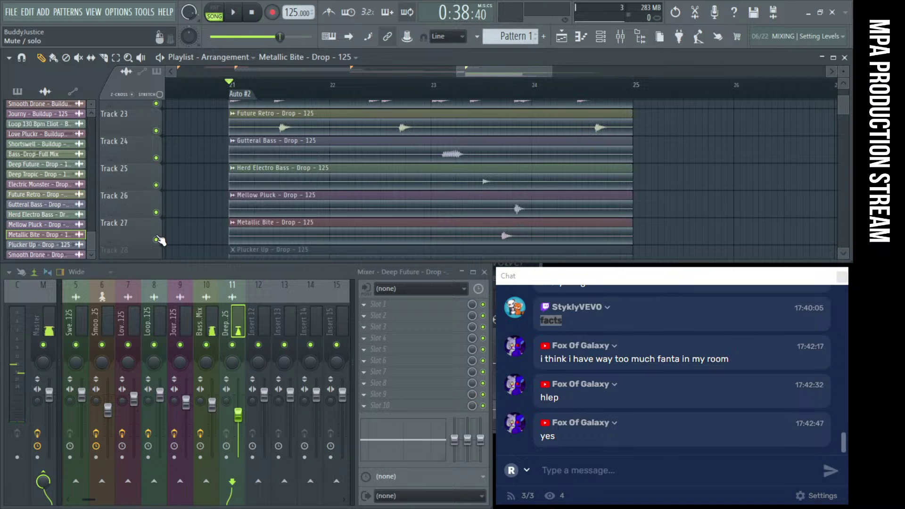
{"action": "scroll", "coordinate": [214, 212], "scroll_direction": "down", "scroll_amount": 2}
{"action": "double_click", "coordinate": [469, 176]}
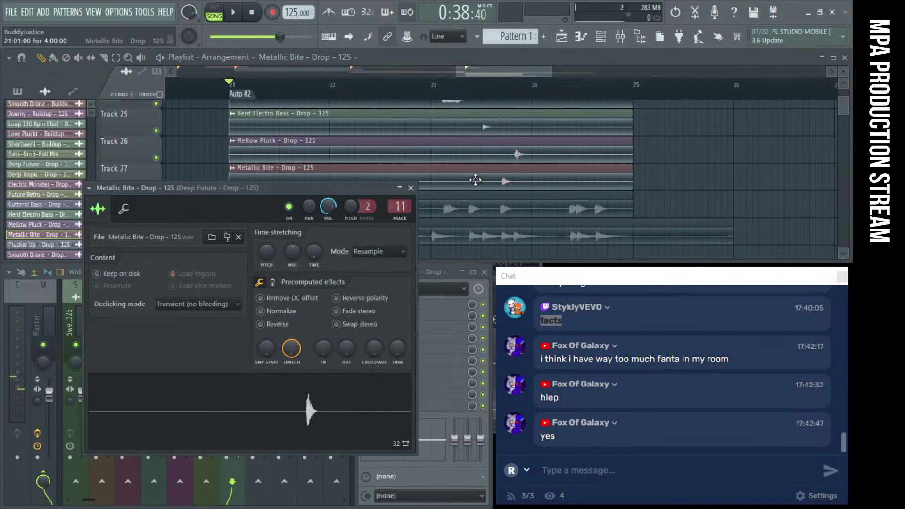
{"action": "double_click", "coordinate": [462, 159]}
Audition Plucker Up and Smooth Drone on Tracks 28–29 by toggling their mutes
{"action": "left_click", "coordinate": [396, 173]}
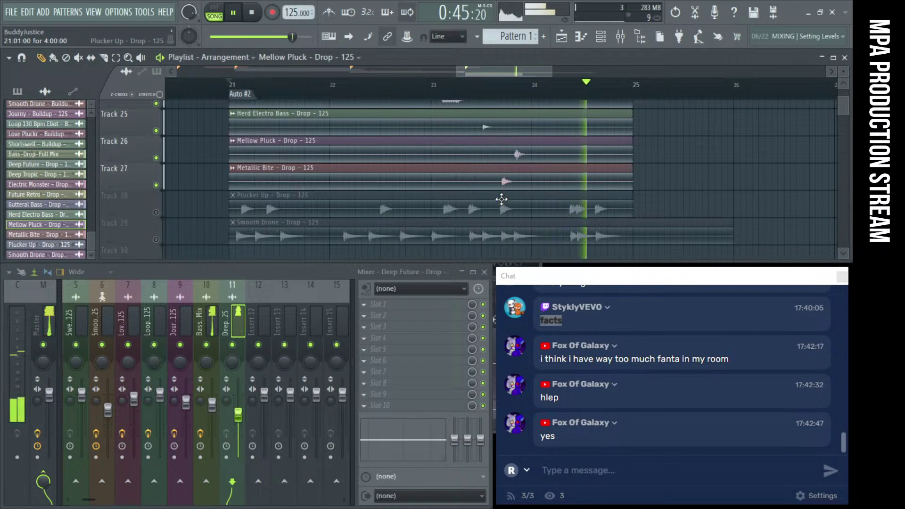
{"action": "key", "text": "space"}
{"action": "left_click", "coordinate": [157, 213]}
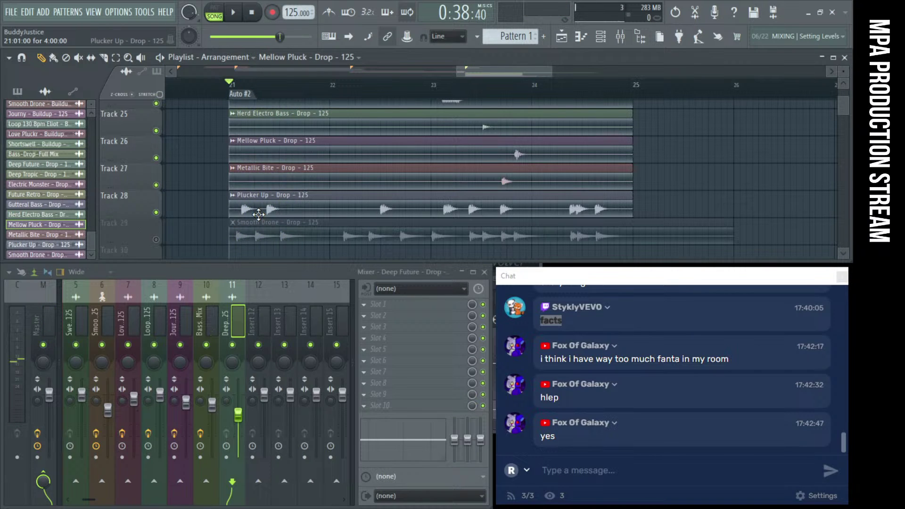
{"action": "key", "text": "space"}
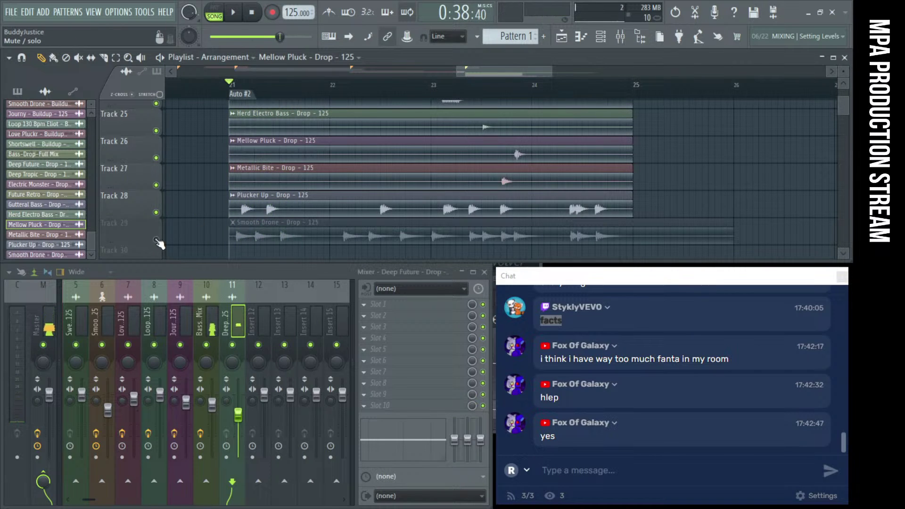
{"action": "left_click", "coordinate": [156, 240]}
{"action": "left_click", "coordinate": [157, 213]}
{"action": "key", "text": "space"}
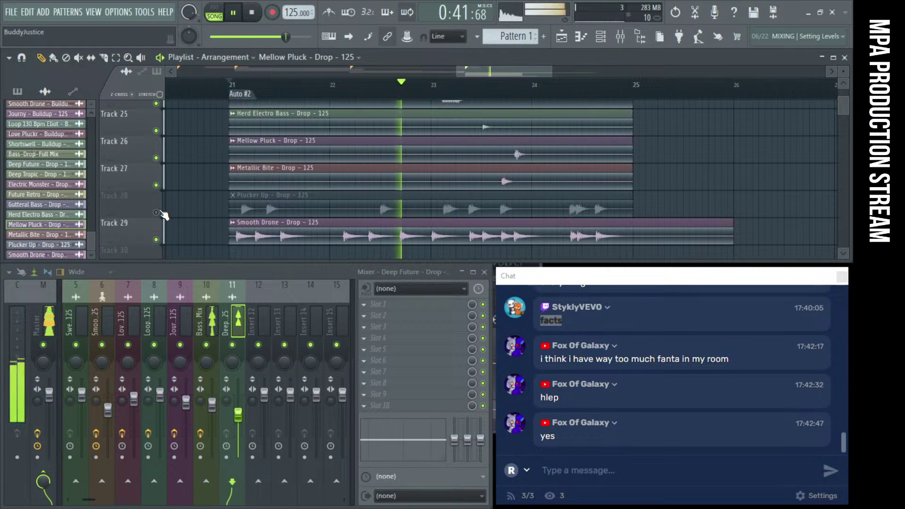
Leave Tracks 28 and 29 unmuted, preview Smooth Drone, and open Plucker Up's channel settings
{"action": "left_click", "coordinate": [161, 214]}
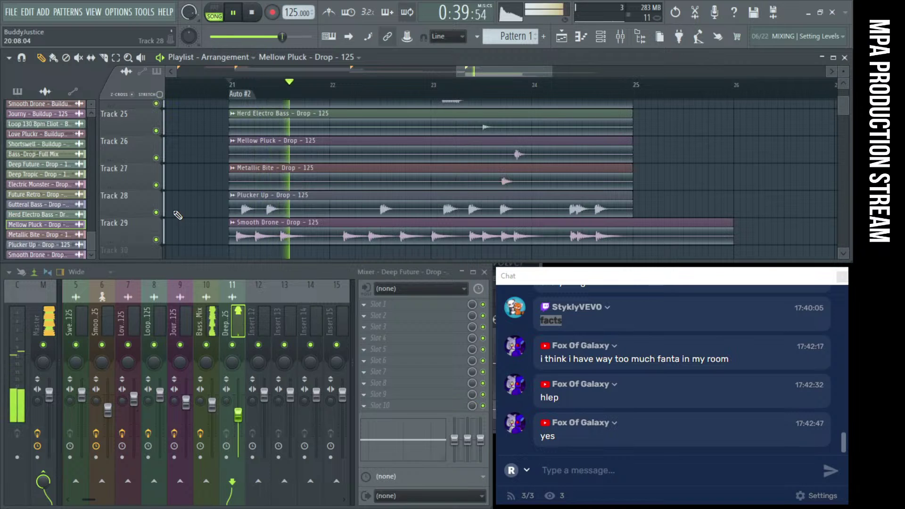
{"action": "left_click", "coordinate": [181, 214]}
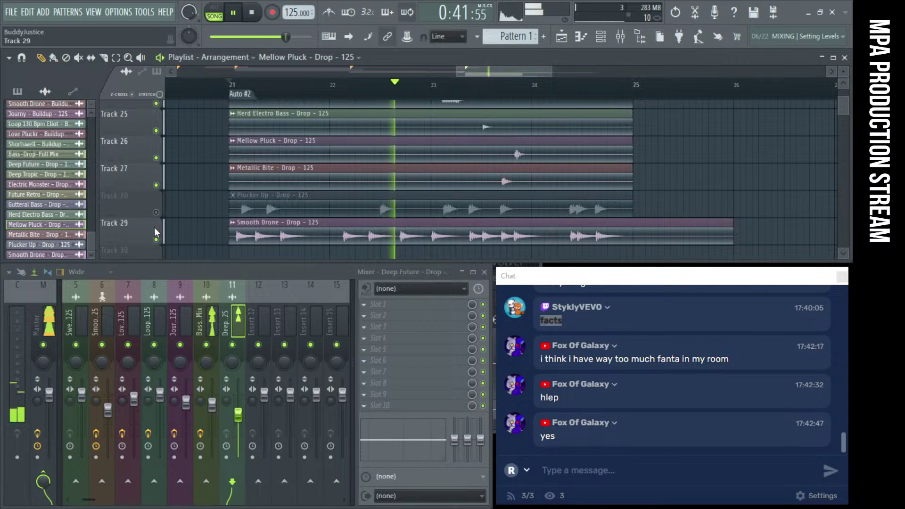
{"action": "left_click", "coordinate": [203, 230]}
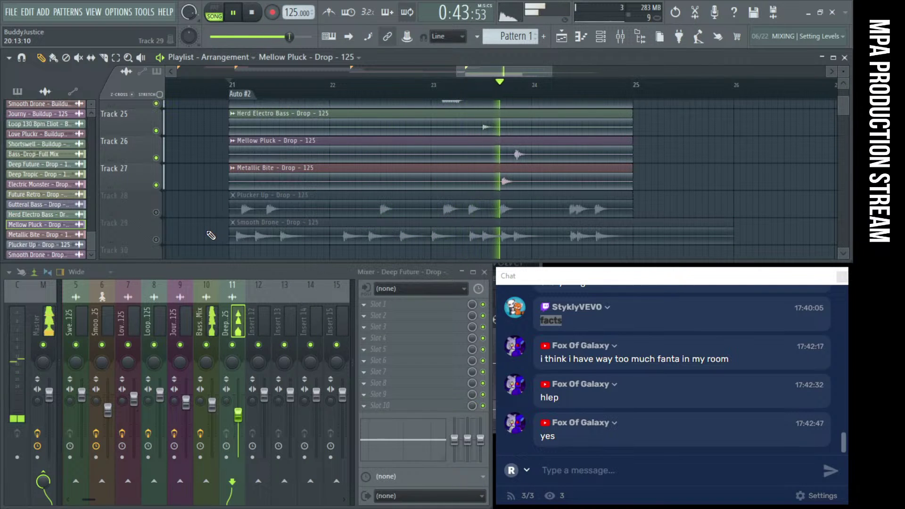
{"action": "key", "text": "space"}
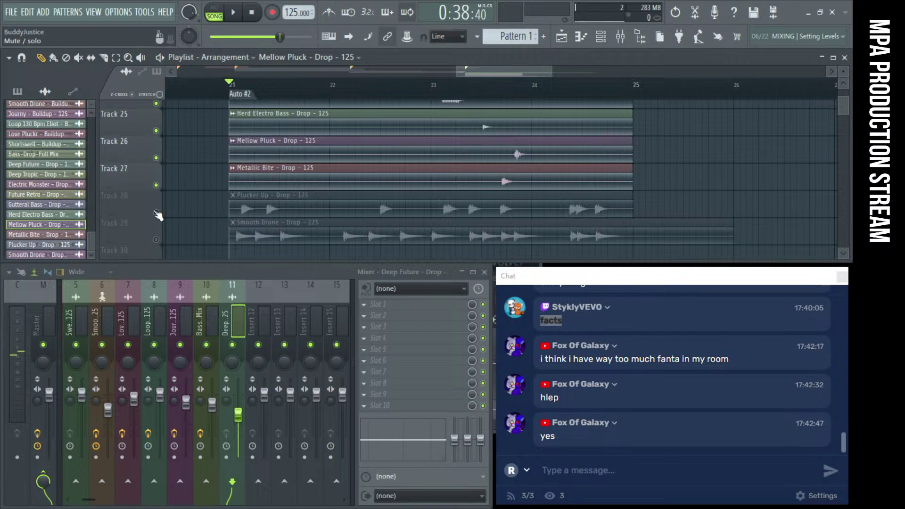
{"action": "left_click", "coordinate": [156, 212]}
{"action": "left_click", "coordinate": [156, 240]}
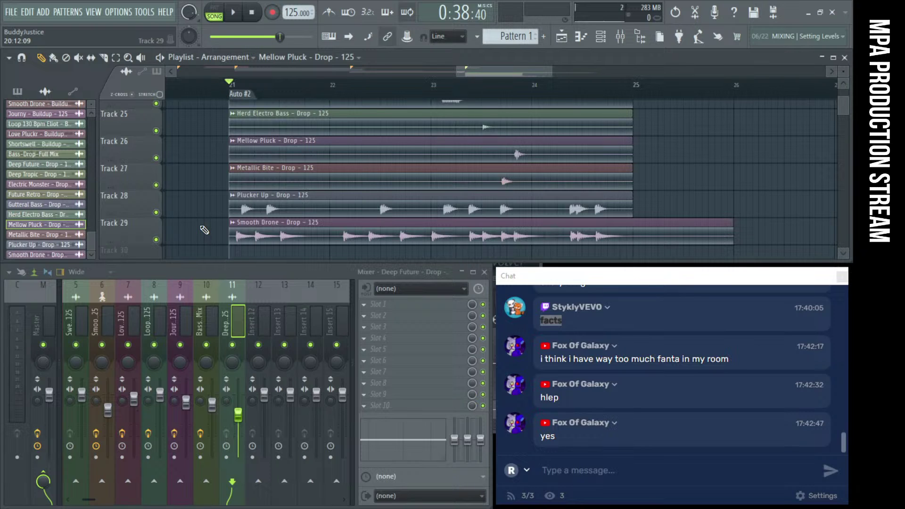
{"action": "left_click", "coordinate": [249, 232]}
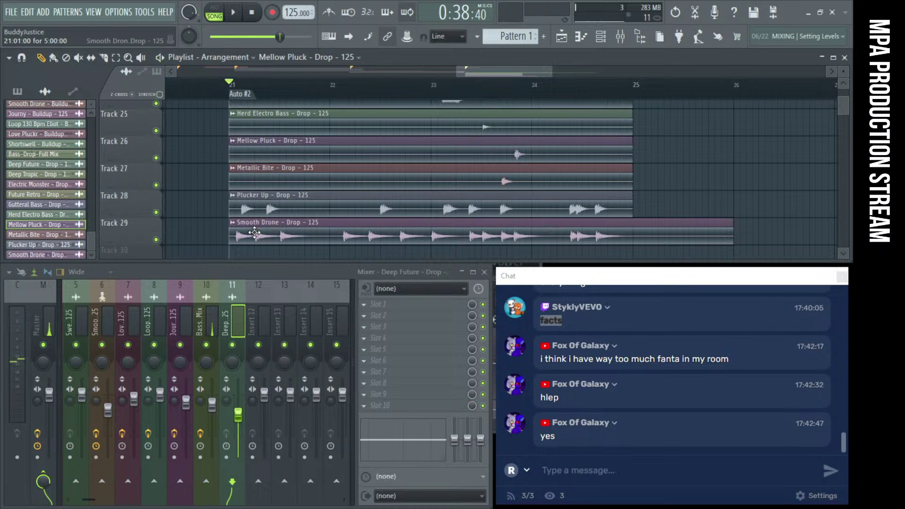
{"action": "double_click", "coordinate": [262, 207]}
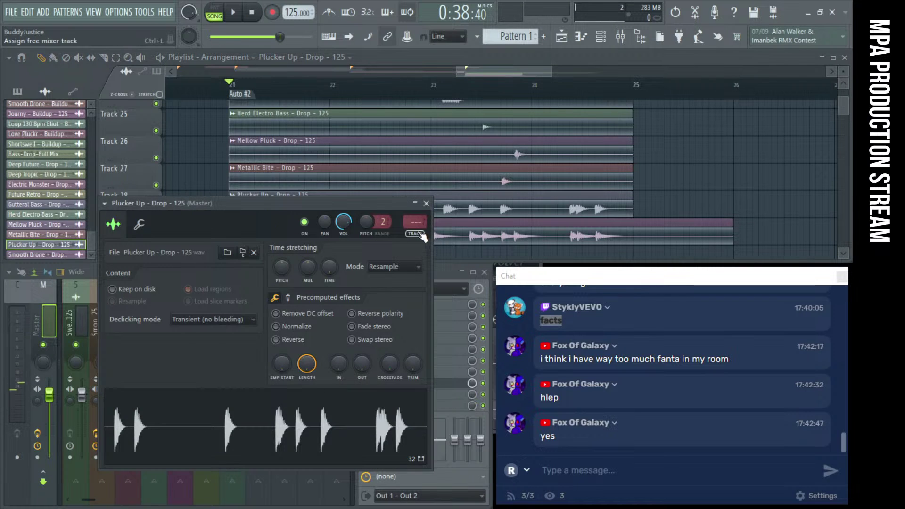
Assign Plucker Up to free mixer insert 12 and Smooth Drone to insert 13
{"action": "left_click", "coordinate": [418, 233]}
{"action": "left_click", "coordinate": [432, 202]}
{"action": "double_click", "coordinate": [434, 230]}
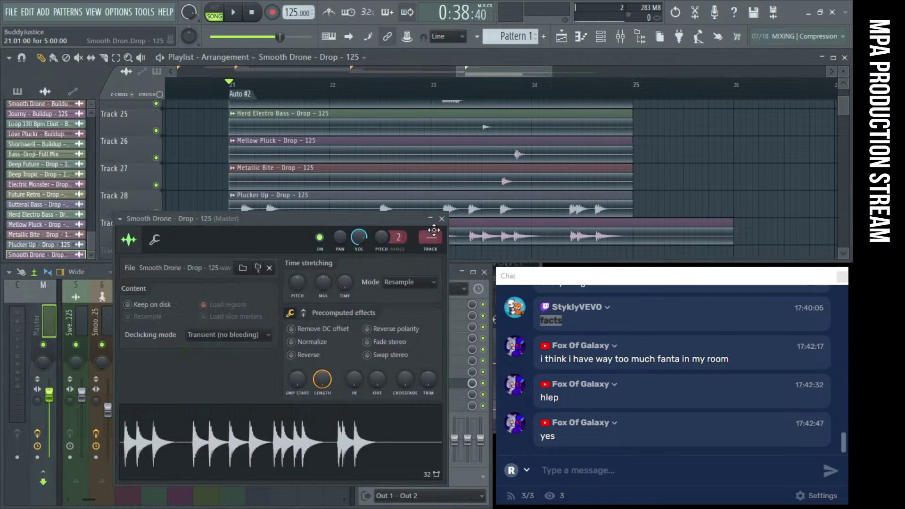
{"action": "left_click", "coordinate": [431, 252]}
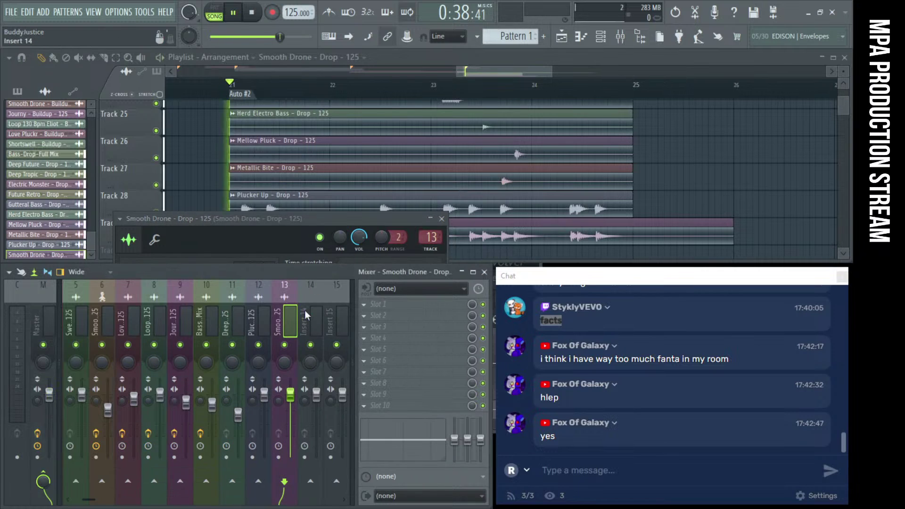
Raise insert 12's fader to 87% while playing the drop
{"action": "key", "text": "space"}
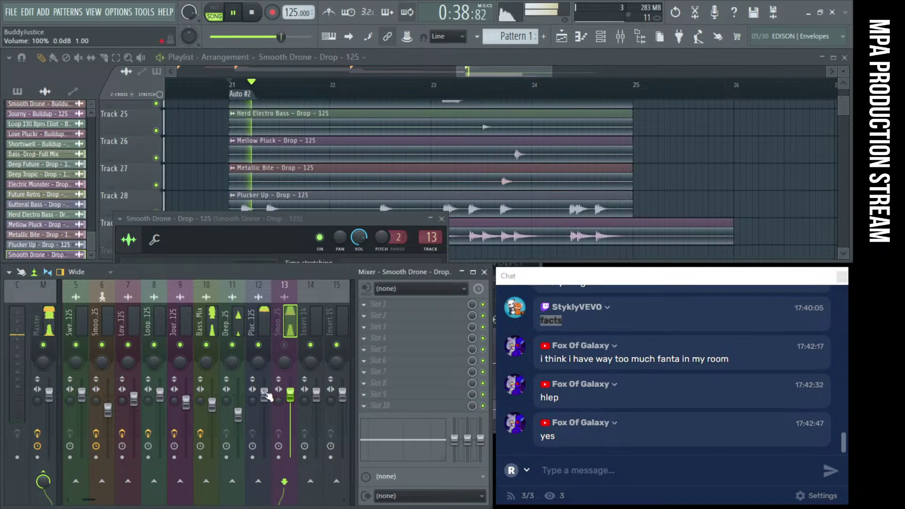
{"action": "left_click", "coordinate": [259, 325]}
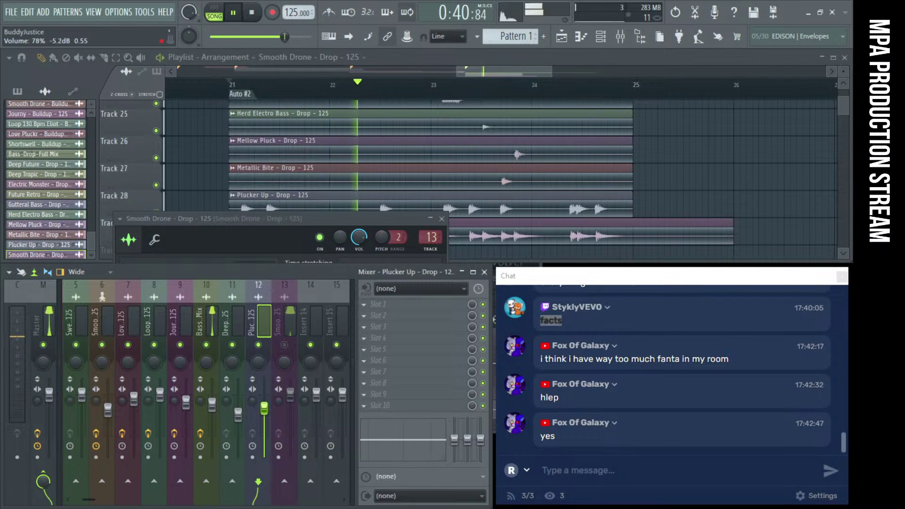
{"action": "left_click_drag", "start_coordinate": [264, 408], "coordinate": [267, 402]}
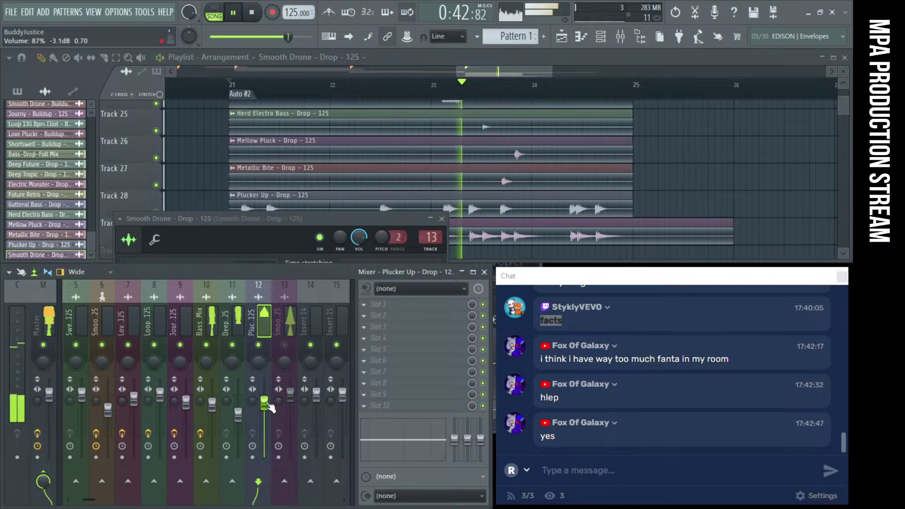
{"action": "key", "text": "space"}
{"action": "key", "text": "space"}
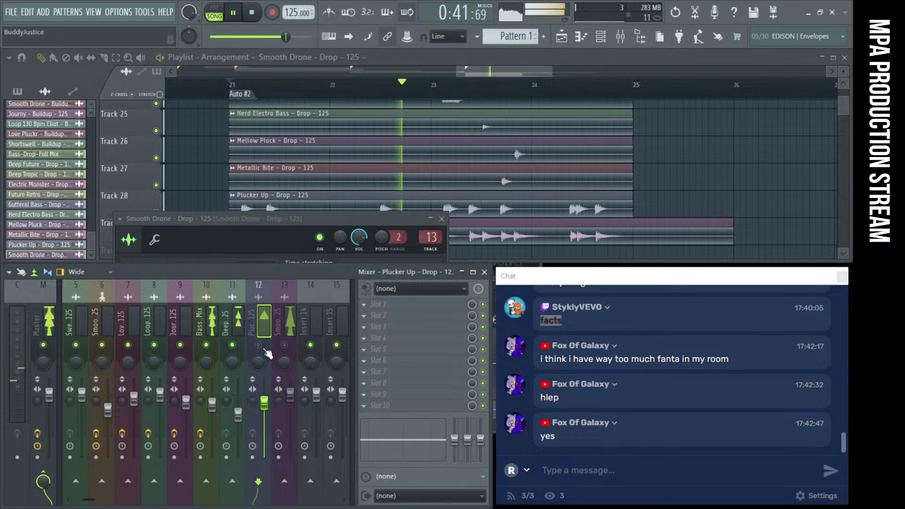
{"action": "key", "text": "space"}
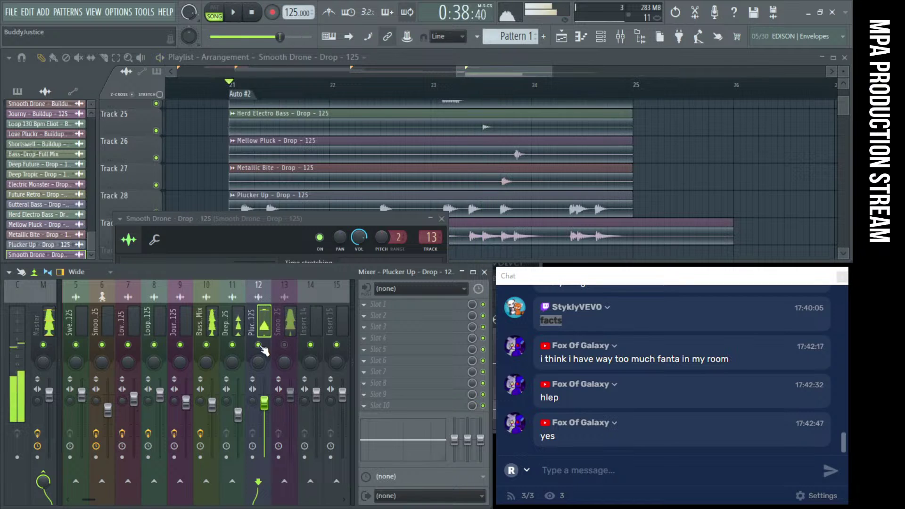
{"action": "key", "text": "space"}
{"action": "key", "text": "space"}
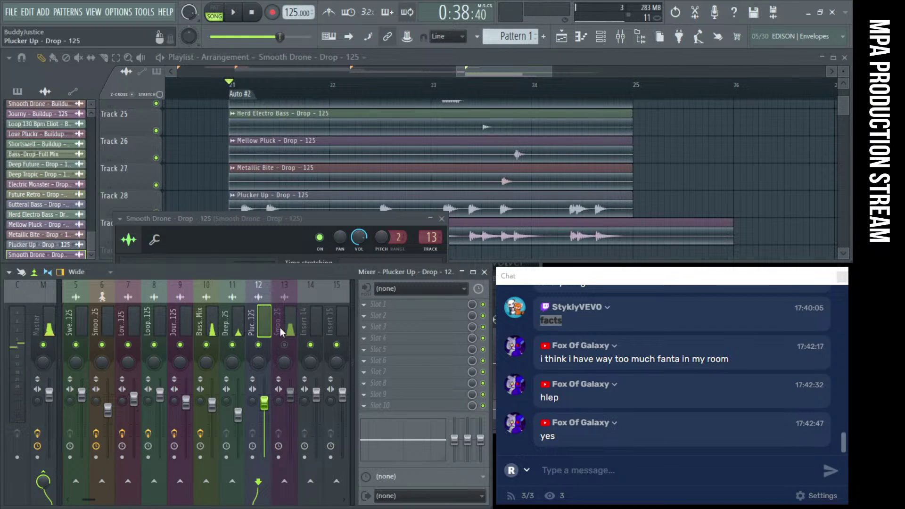
Add Fruity Limiter to insert 12 in COMP mode, raising ratio and setting threshold to -13.6 dB
{"action": "left_click", "coordinate": [411, 340]}
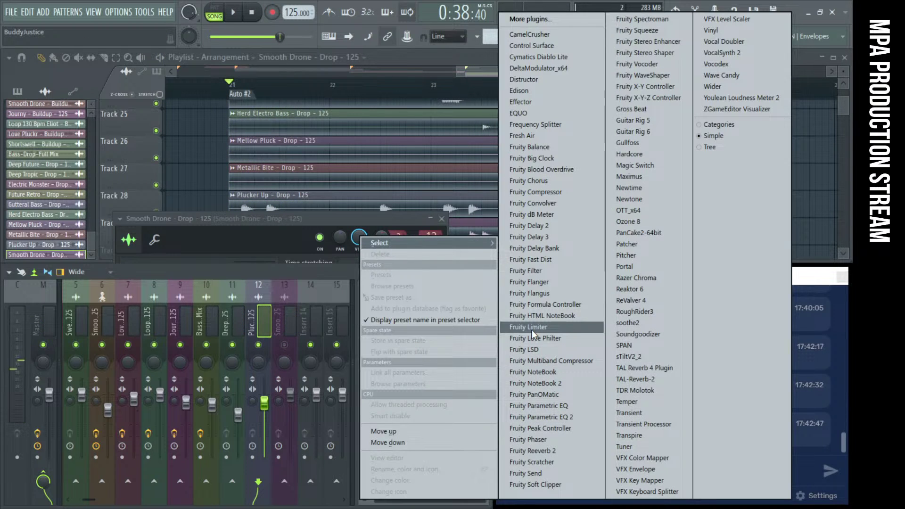
{"action": "left_click", "coordinate": [532, 327]}
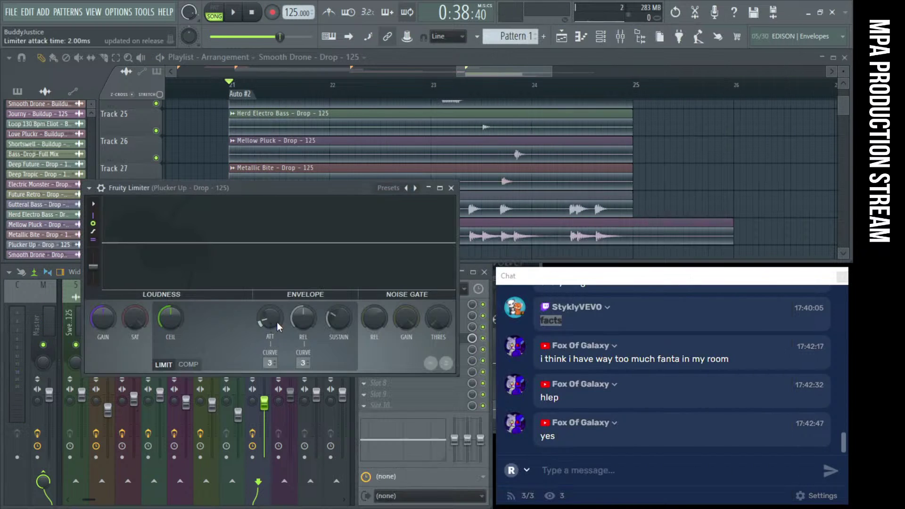
{"action": "left_click", "coordinate": [191, 363]}
{"action": "key", "text": "space"}
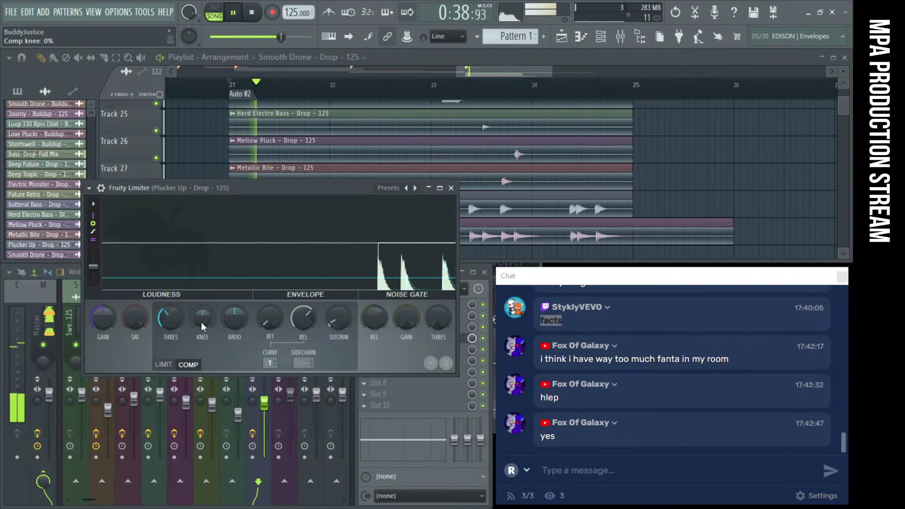
{"action": "left_click_drag", "start_coordinate": [234, 318], "coordinate": [234, 299]}
{"action": "left_click_drag", "start_coordinate": [179, 304], "coordinate": [177, 297]}
{"action": "key", "text": "space"}
{"action": "key", "text": "space"}
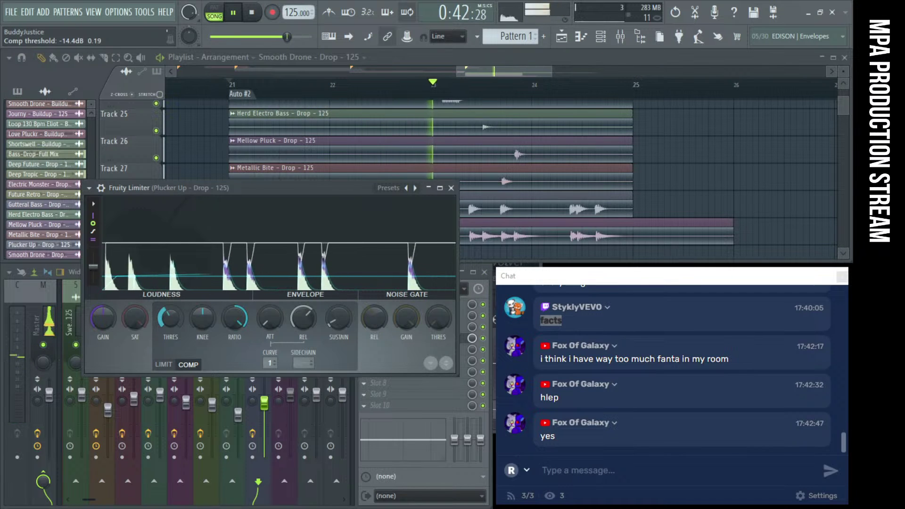
{"action": "left_click_drag", "start_coordinate": [176, 297], "coordinate": [177, 294]}
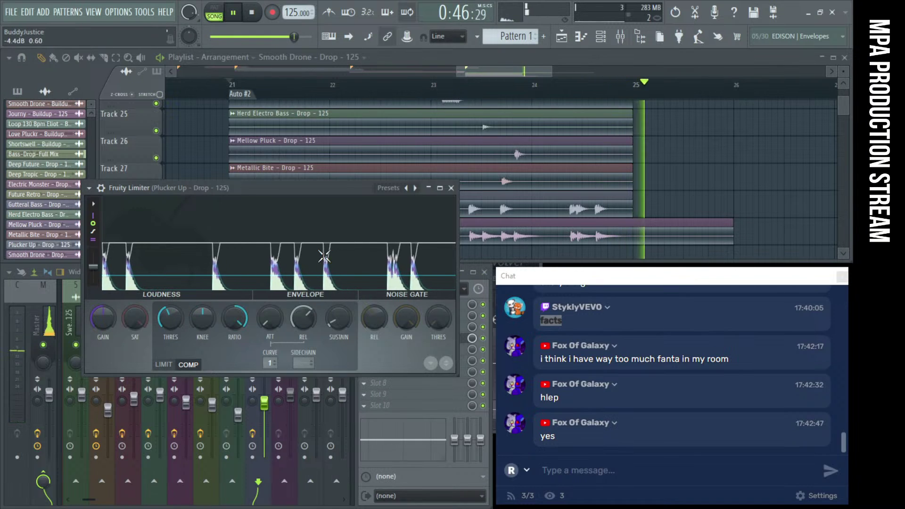
{"action": "left_click", "coordinate": [451, 187]}
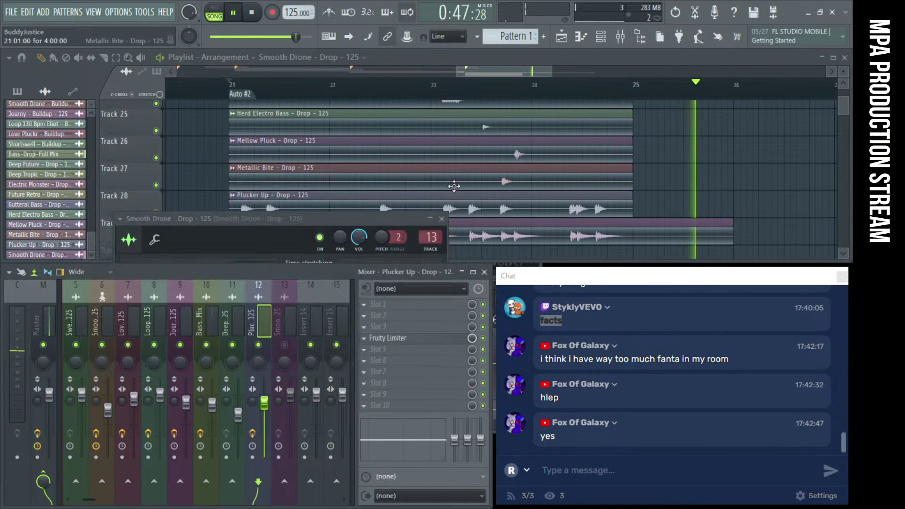
Turn Smooth Drone's mixer insert 13 down to about 57% (-10.7 dB) and stop at bar 21
{"action": "left_click", "coordinate": [431, 219]}
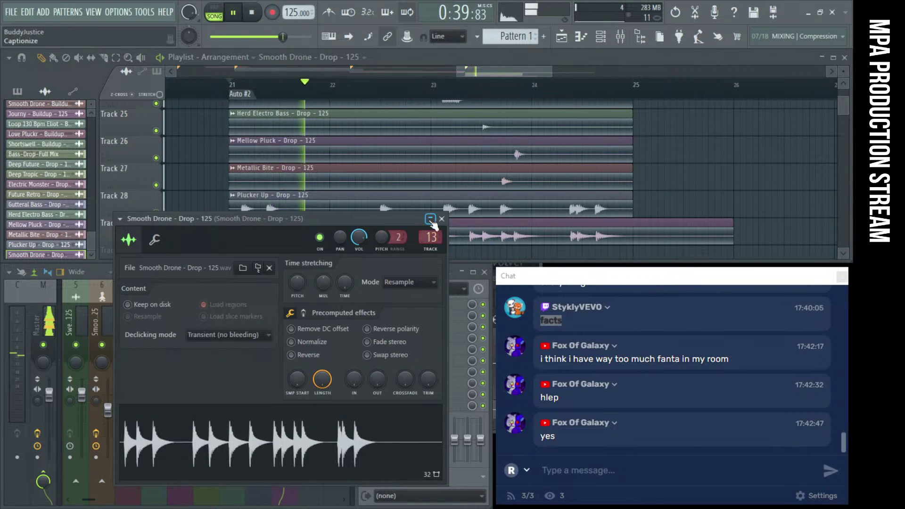
{"action": "left_click", "coordinate": [442, 219]}
{"action": "key", "text": "space"}
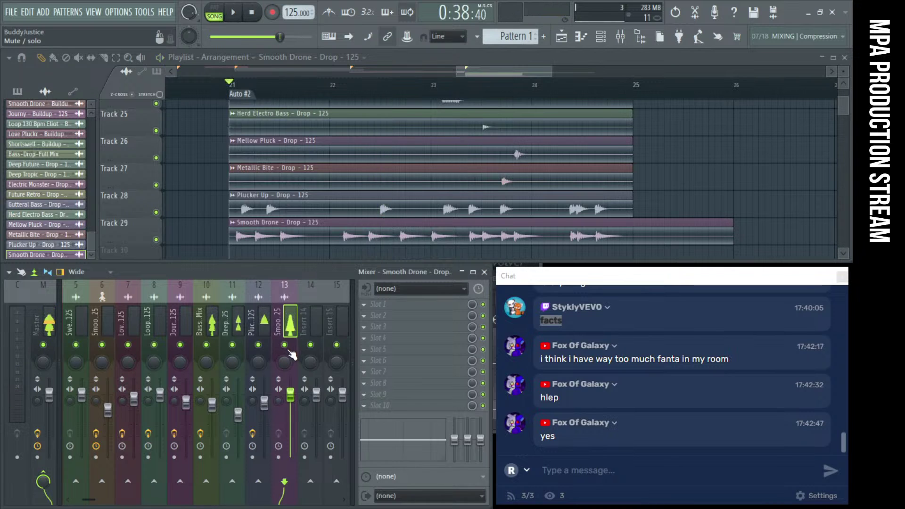
{"action": "key", "text": "space"}
{"action": "left_click_drag", "start_coordinate": [290, 393], "coordinate": [291, 422]}
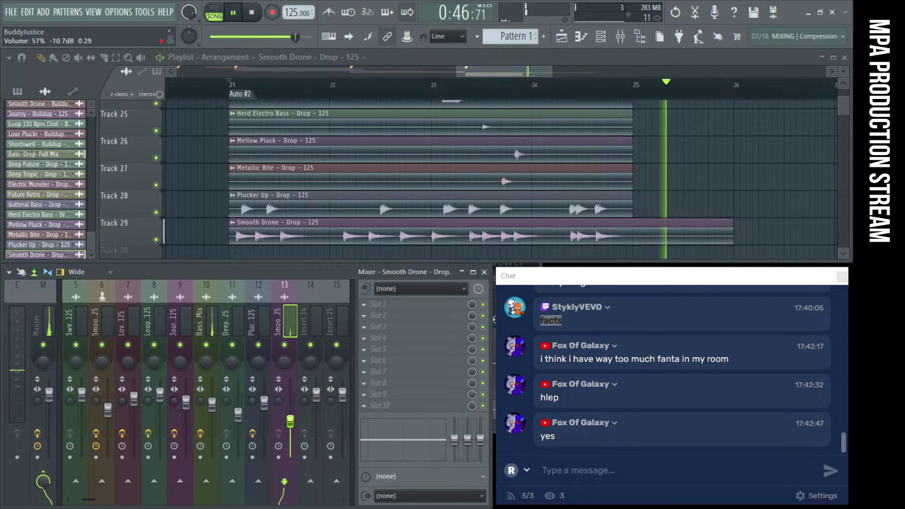
{"action": "left_click", "coordinate": [258, 16]}
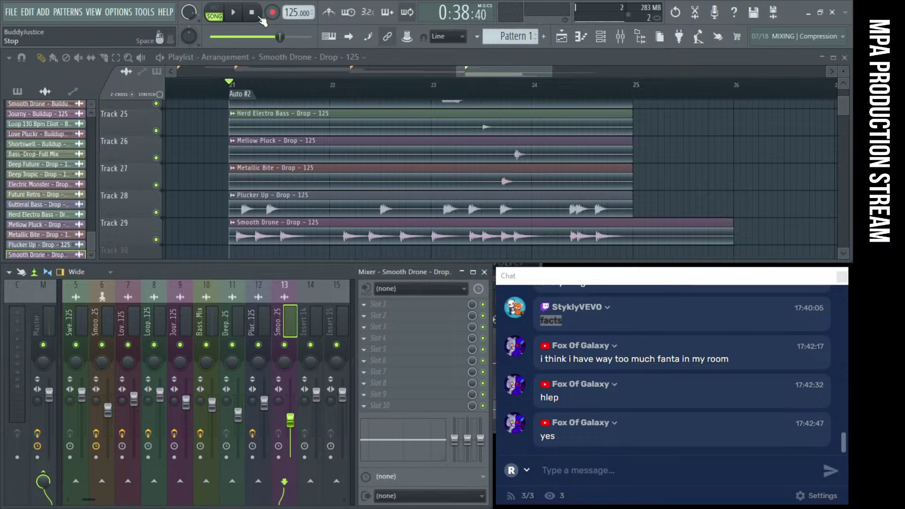
{"action": "scroll", "coordinate": [516, 209], "scroll_direction": "up", "scroll_amount": 10}
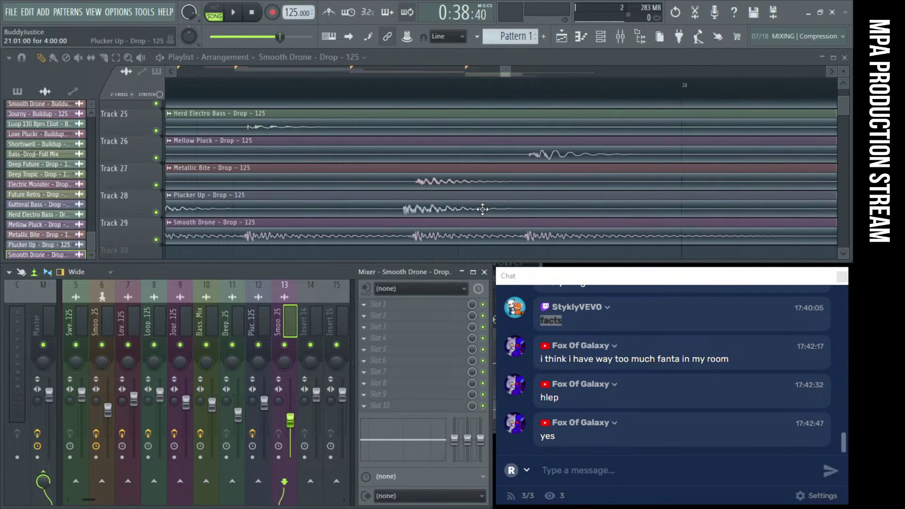
{"action": "scroll", "coordinate": [361, 205], "scroll_direction": "down", "scroll_amount": 5}
{"action": "left_click", "coordinate": [355, 83]}
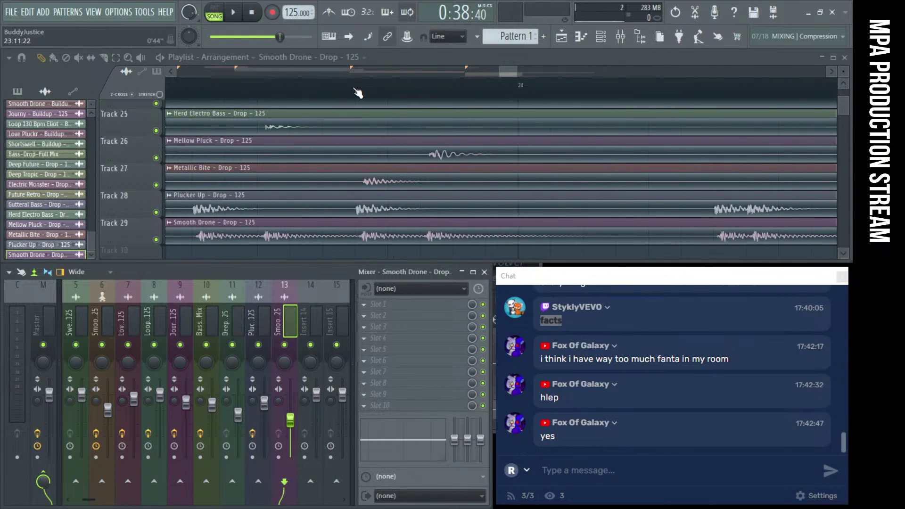
{"action": "key", "text": "space"}
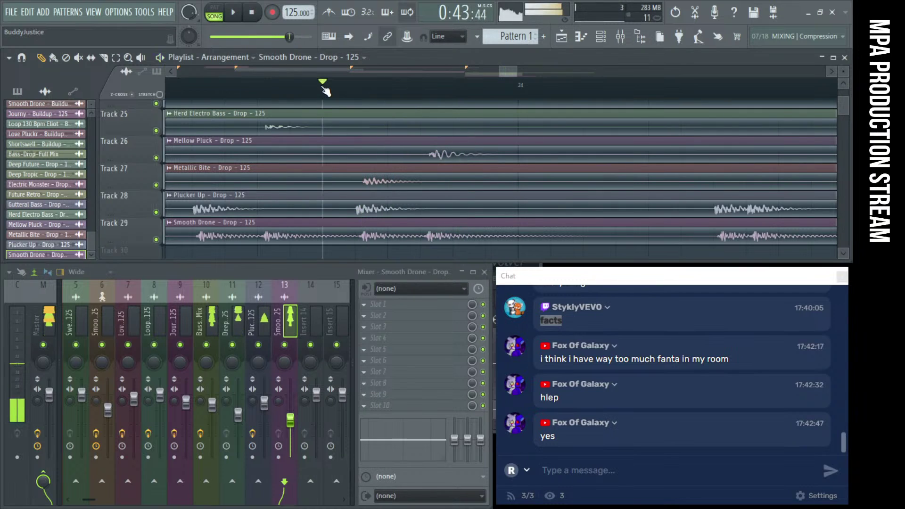
{"action": "left_click", "coordinate": [323, 87]}
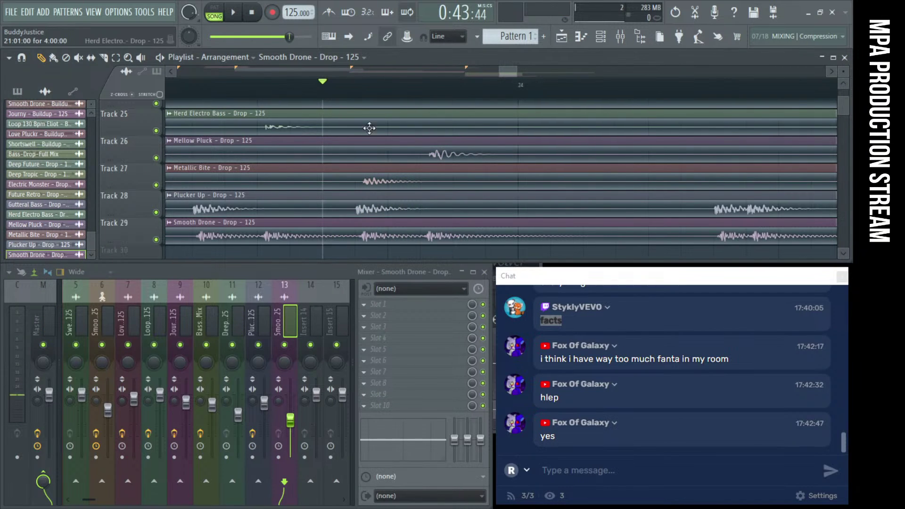
{"action": "scroll", "coordinate": [383, 129], "scroll_direction": "down", "scroll_amount": 10}
{"action": "scroll", "coordinate": [619, 169], "scroll_direction": "down", "scroll_amount": 2}
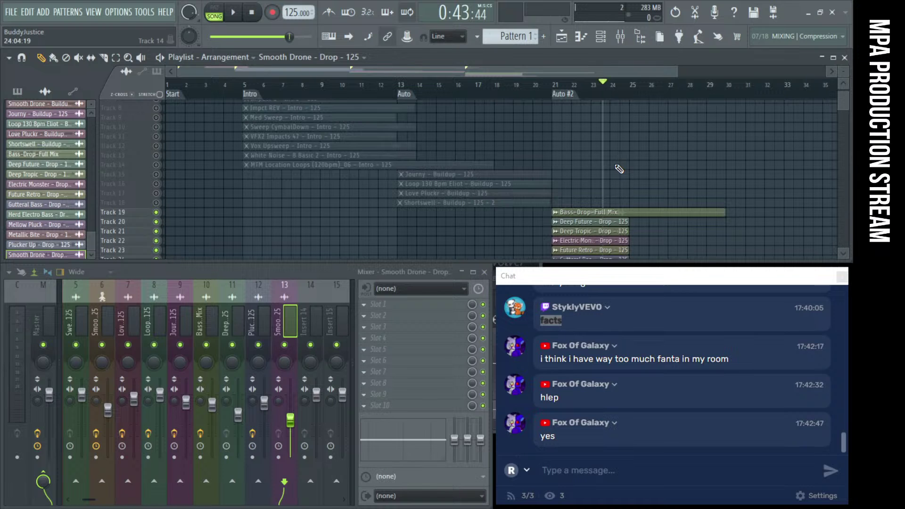
{"action": "scroll", "coordinate": [617, 168], "scroll_direction": "down", "scroll_amount": 5}
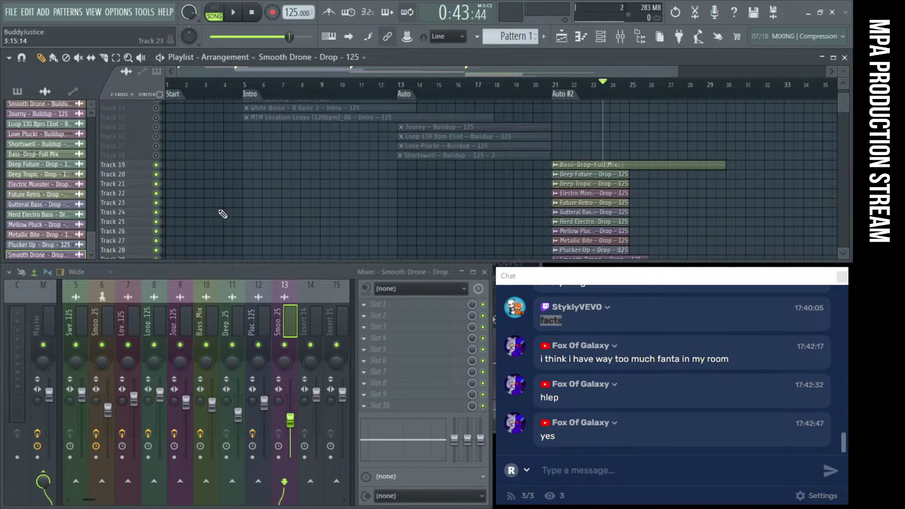
{"action": "scroll", "coordinate": [460, 213], "scroll_direction": "down", "scroll_amount": 4}
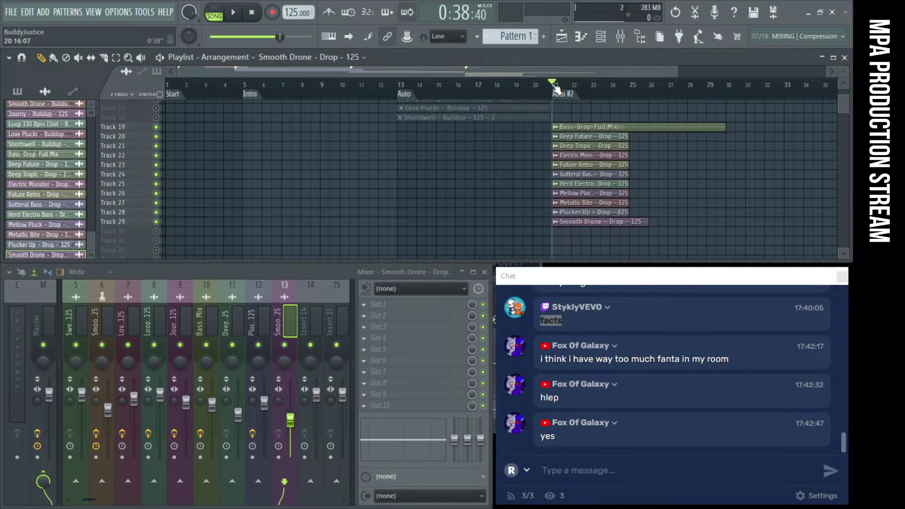
{"action": "key", "text": "space"}
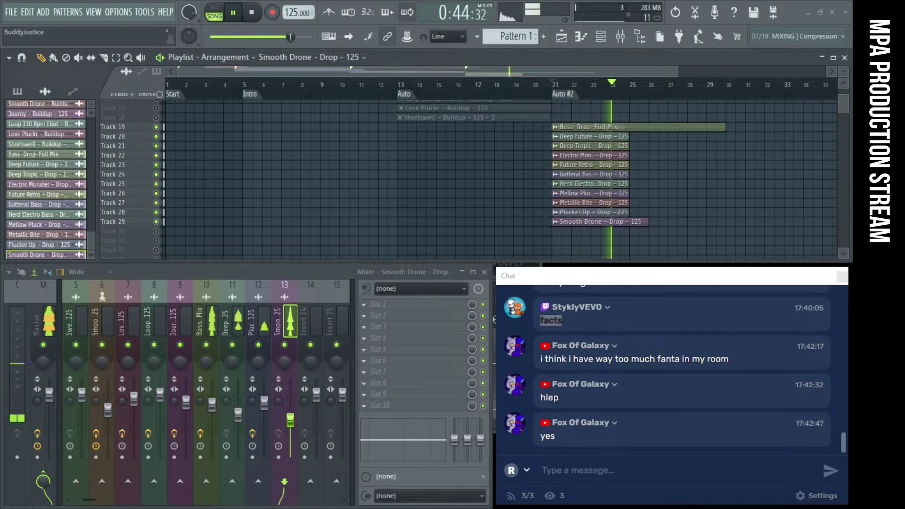
Delete the extra Bass-Drop-Full Mix clip and duplicate the Drop clips with Ctrl+B to loop them
{"action": "left_click_drag", "start_coordinate": [655, 241], "coordinate": [587, 141]}
{"action": "key", "text": "space"}
{"action": "left_click", "coordinate": [679, 173]}
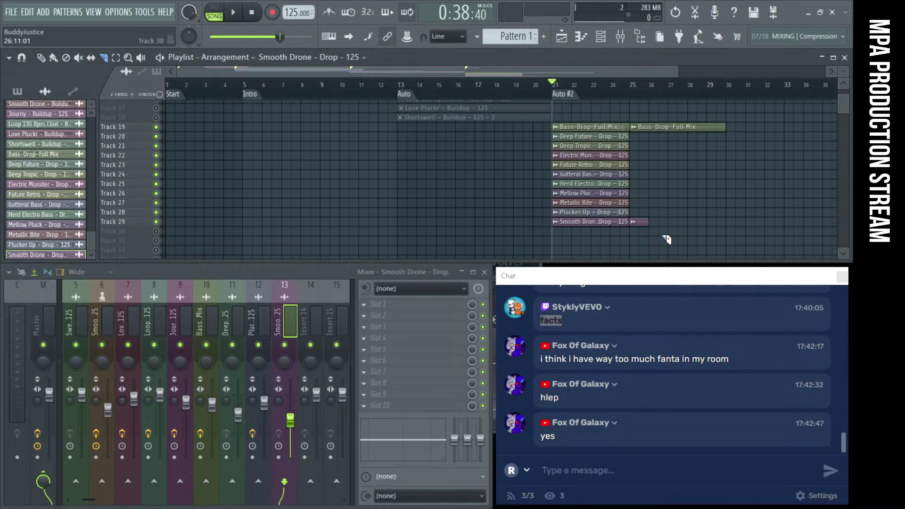
{"action": "right_click", "coordinate": [670, 127]}
{"action": "left_click_drag", "start_coordinate": [642, 234], "coordinate": [651, 136]}
{"action": "key", "text": "space"}
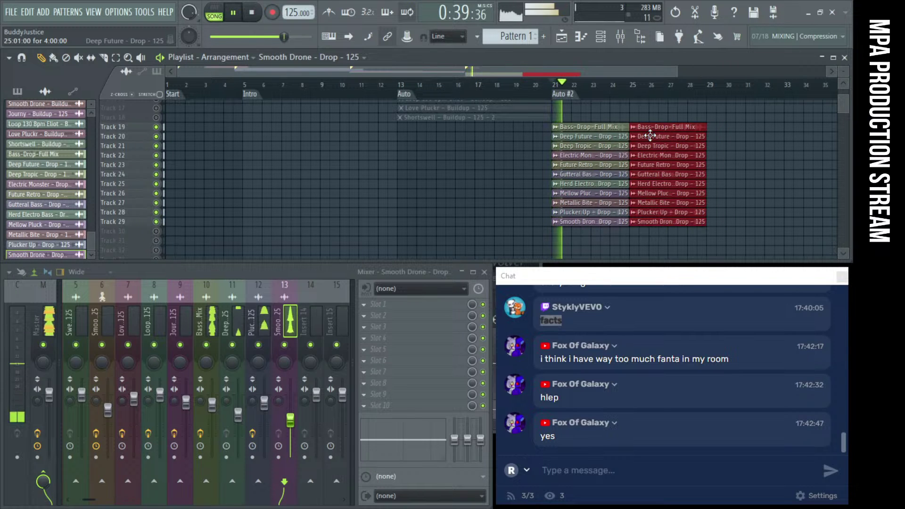
{"action": "scroll", "coordinate": [657, 232], "scroll_direction": "down", "scroll_amount": 1}
{"action": "left_click_drag", "start_coordinate": [657, 231], "coordinate": [513, 126]}
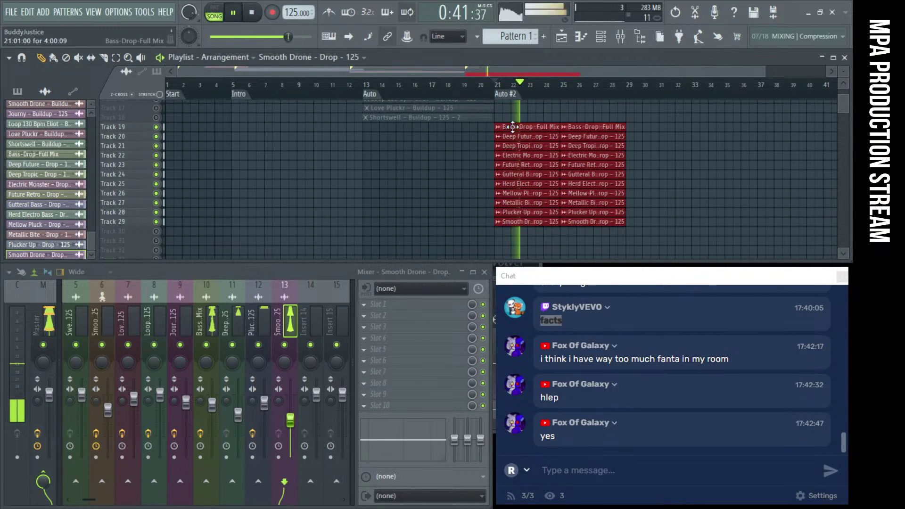
{"action": "key", "text": "ctrl+b"}
{"action": "left_click", "coordinate": [453, 159]}
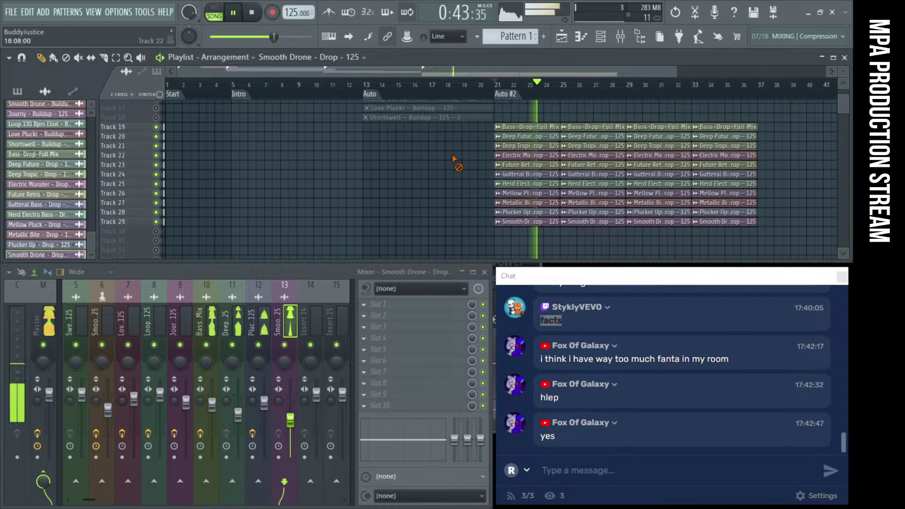
Drop the CLAP, KICK and SNARE samples into the playlist at bar 21
{"action": "scroll", "coordinate": [455, 159], "scroll_direction": "down", "scroll_amount": 1}
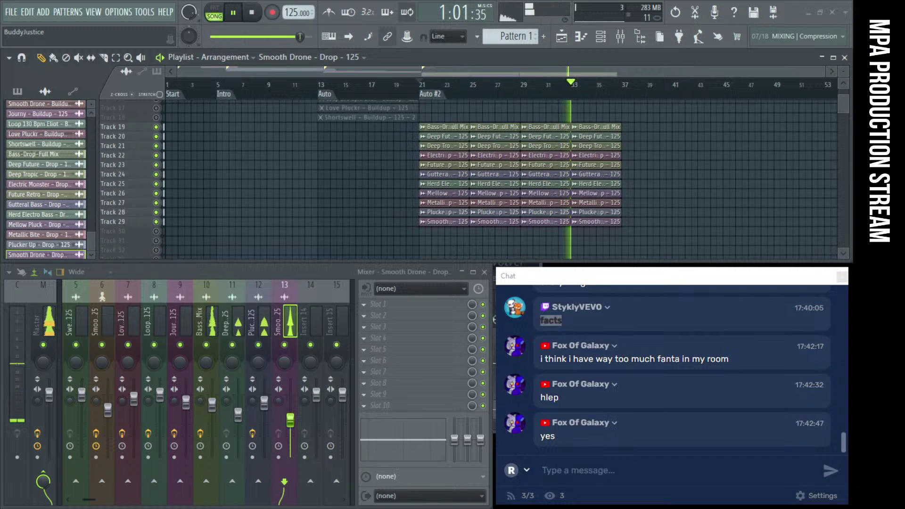
{"action": "scroll", "coordinate": [435, 230], "scroll_direction": "down", "scroll_amount": 3}
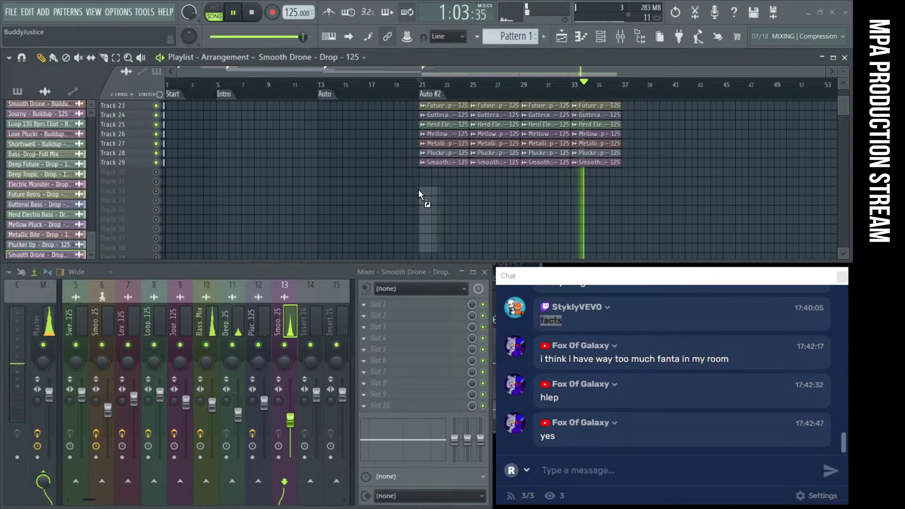
{"action": "left_click_drag", "start_coordinate": [418, 188], "coordinate": [419, 189]}
{"action": "key", "text": "space"}
Unmute the new CLAP, KICK and SNARE drop clips below track 29
{"action": "scroll", "coordinate": [411, 198], "scroll_direction": "up", "scroll_amount": 2}
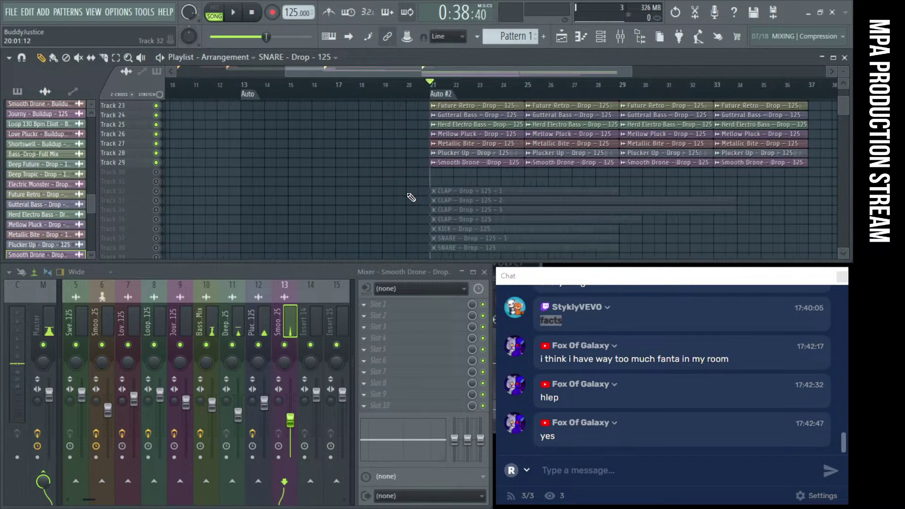
{"action": "scroll", "coordinate": [411, 197], "scroll_direction": "up", "scroll_amount": 3}
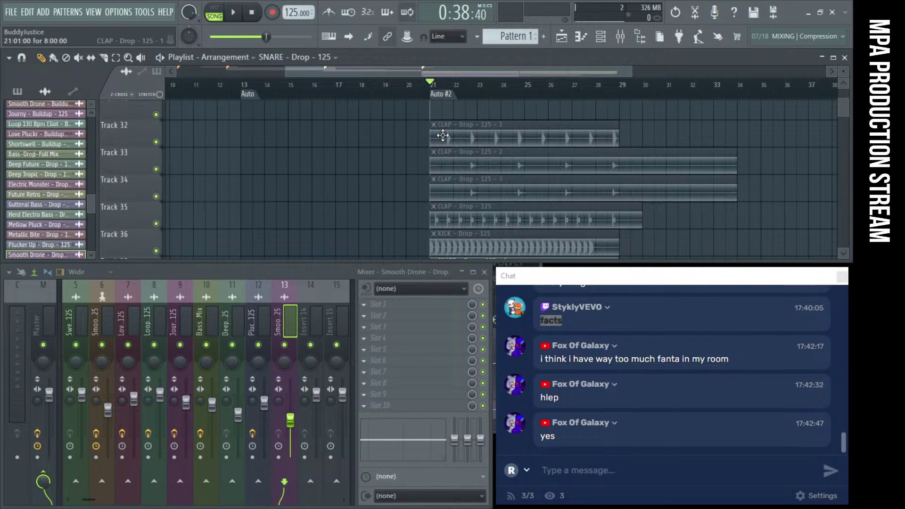
{"action": "scroll", "coordinate": [410, 127], "scroll_direction": "down", "scroll_amount": 1}
{"action": "scroll", "coordinate": [400, 155], "scroll_direction": "down", "scroll_amount": 3}
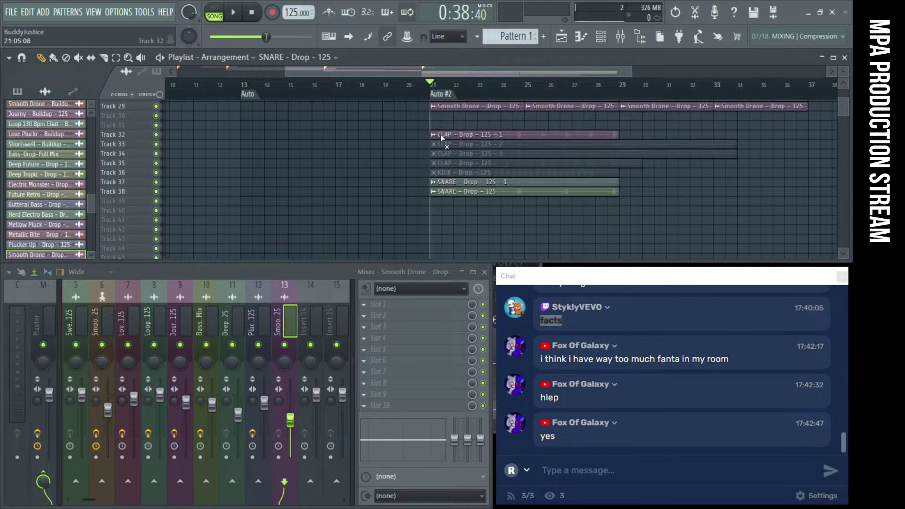
{"action": "left_click_drag", "start_coordinate": [443, 137], "coordinate": [460, 194]}
{"action": "scroll", "coordinate": [461, 193], "scroll_direction": "up", "scroll_amount": 4}
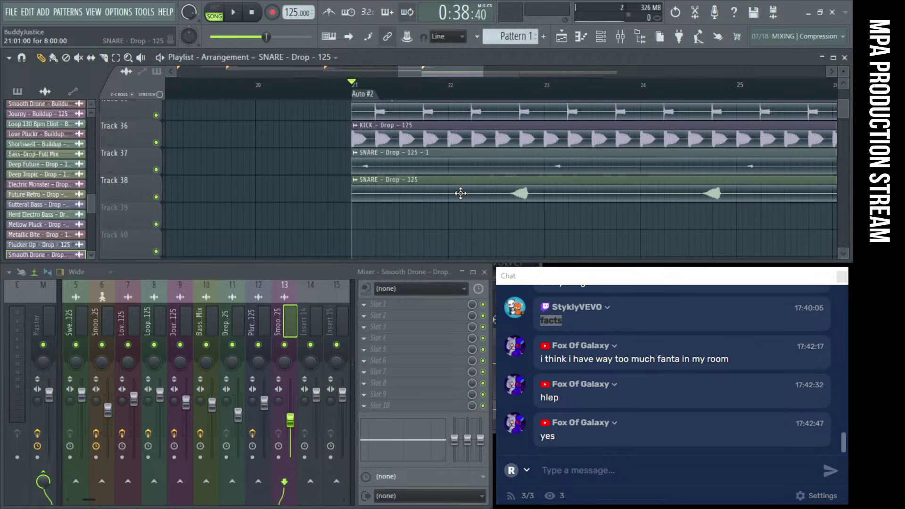
{"action": "scroll", "coordinate": [460, 193], "scroll_direction": "down", "scroll_amount": 2}
{"action": "scroll", "coordinate": [460, 193], "scroll_direction": "up", "scroll_amount": 2}
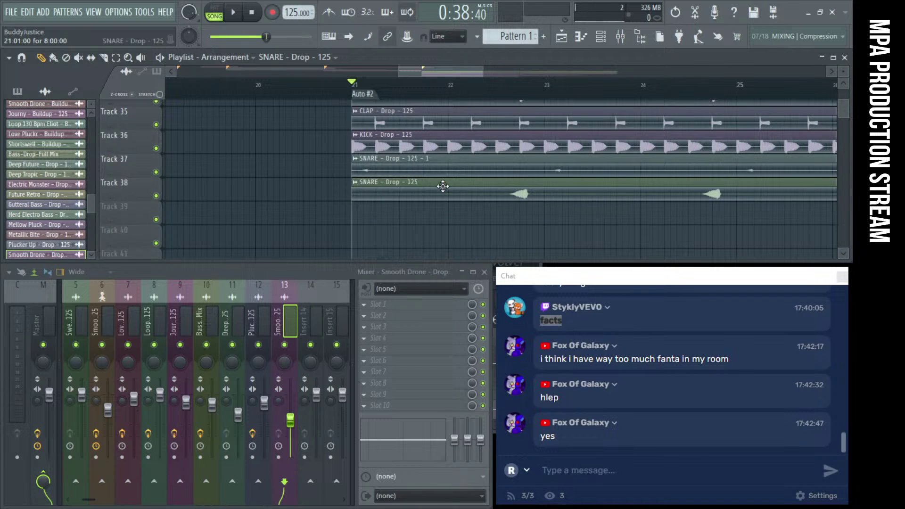
{"action": "scroll", "coordinate": [443, 186], "scroll_direction": "up", "scroll_amount": 2}
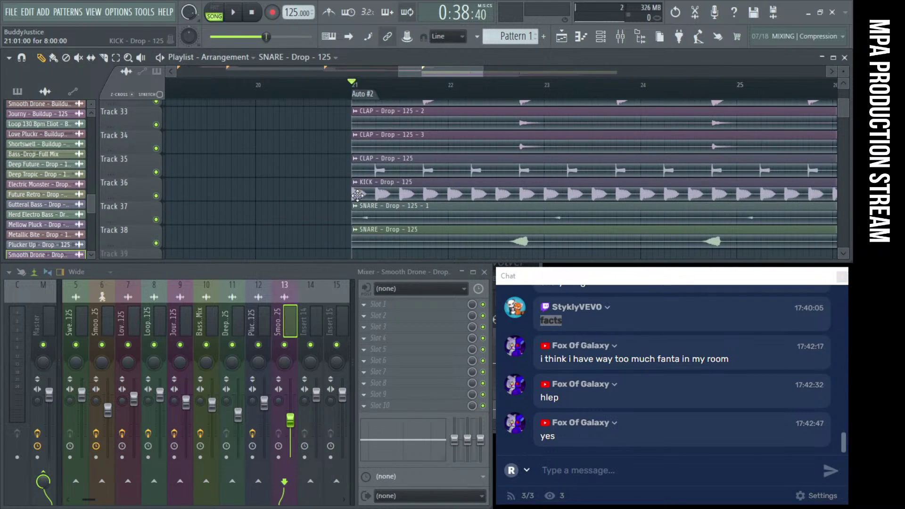
{"action": "scroll", "coordinate": [142, 121], "scroll_direction": "up", "scroll_amount": 13}
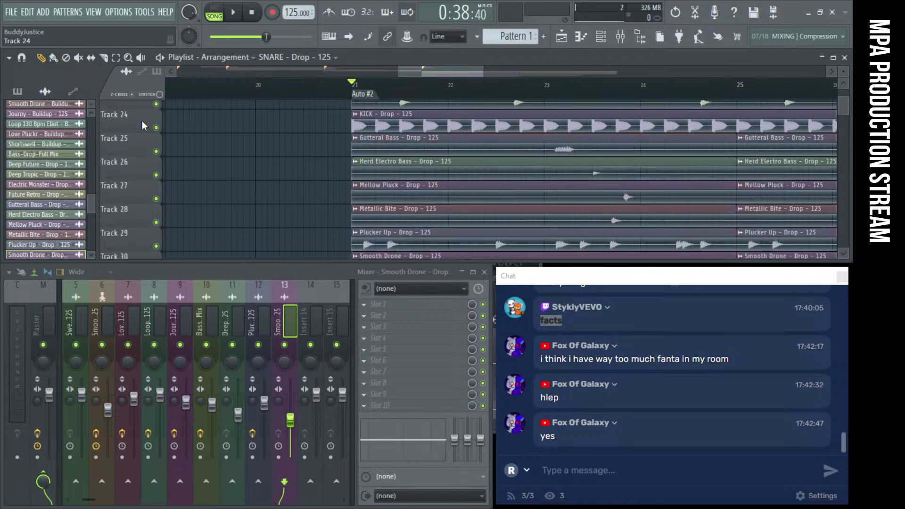
{"action": "scroll", "coordinate": [142, 238], "scroll_direction": "down", "scroll_amount": 7}
{"action": "scroll", "coordinate": [143, 122], "scroll_direction": "up", "scroll_amount": 9}
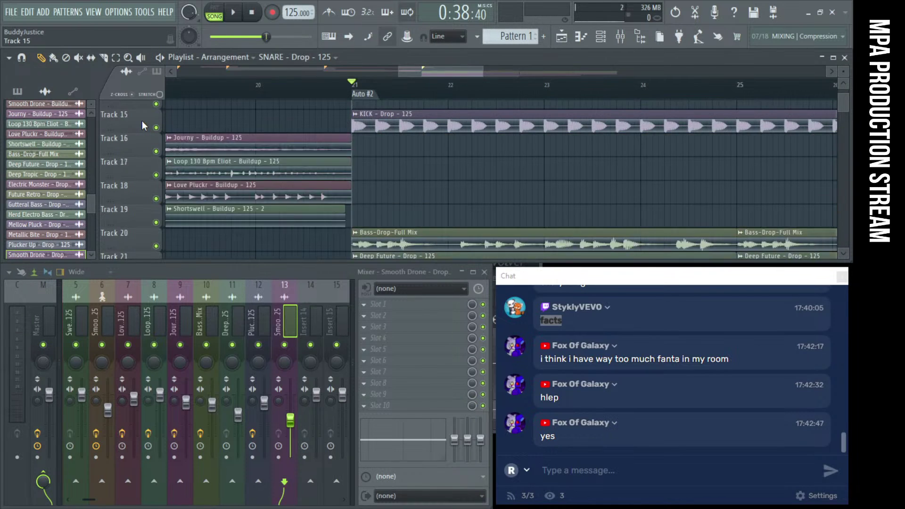
{"action": "scroll", "coordinate": [291, 125], "scroll_direction": "down", "scroll_amount": 5}
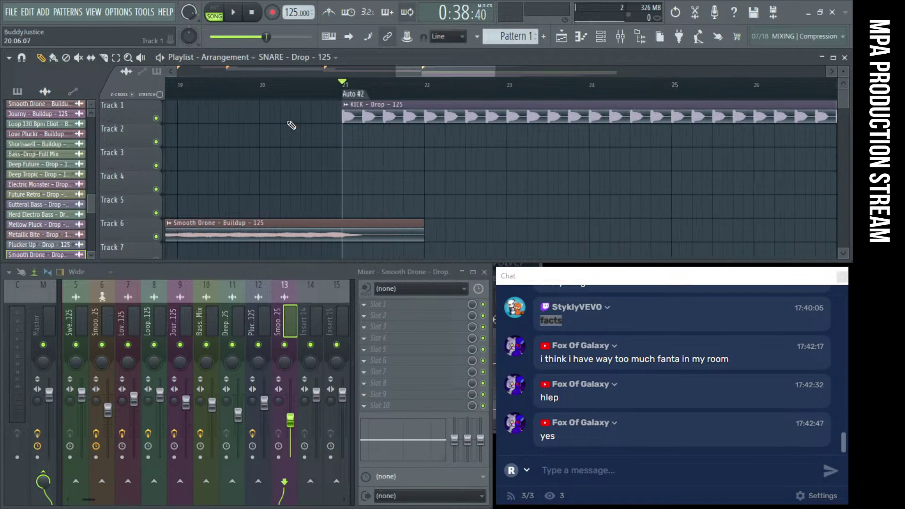
{"action": "scroll", "coordinate": [307, 134], "scroll_direction": "up", "scroll_amount": 5}
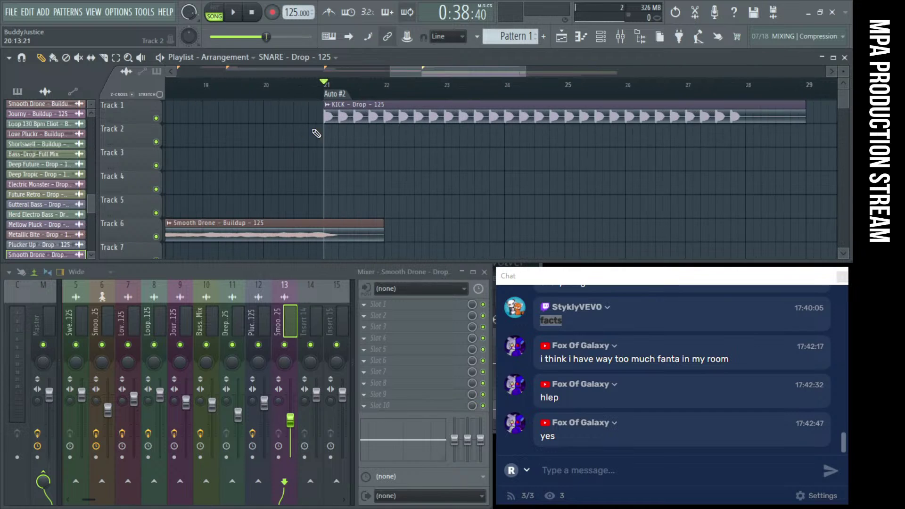
Route the KICK channel to its own mixer insert in slot 1 and solo Track 1
{"action": "double_click", "coordinate": [379, 114]}
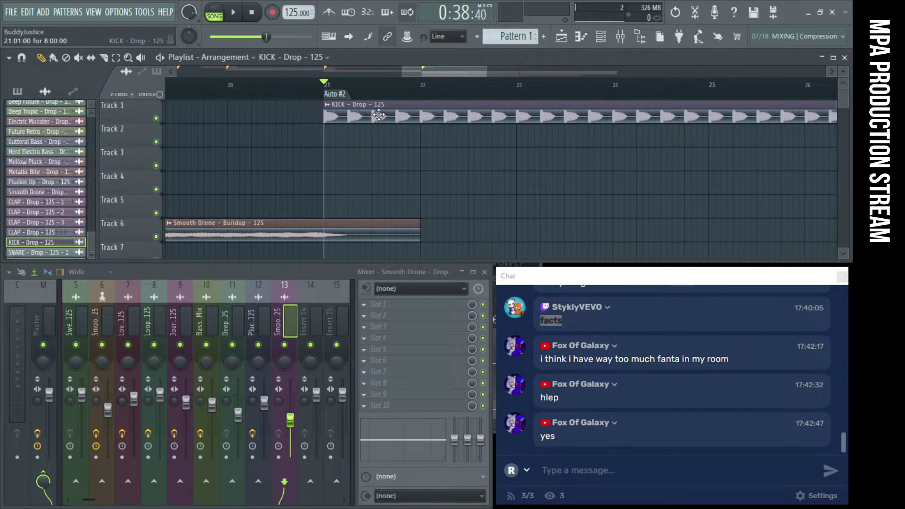
{"action": "left_click", "coordinate": [384, 204]}
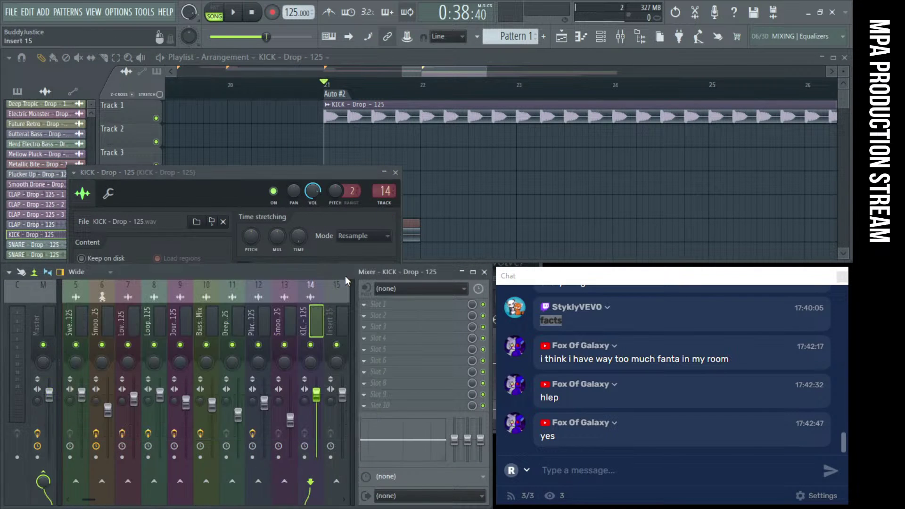
{"action": "left_click_drag", "start_coordinate": [309, 324], "coordinate": [75, 328]}
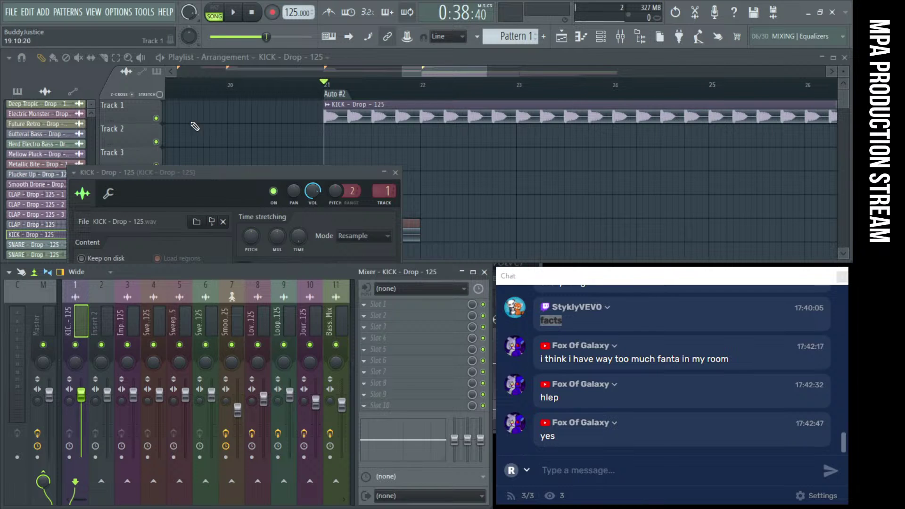
{"action": "right_click", "coordinate": [157, 118]}
{"action": "key", "text": "space"}
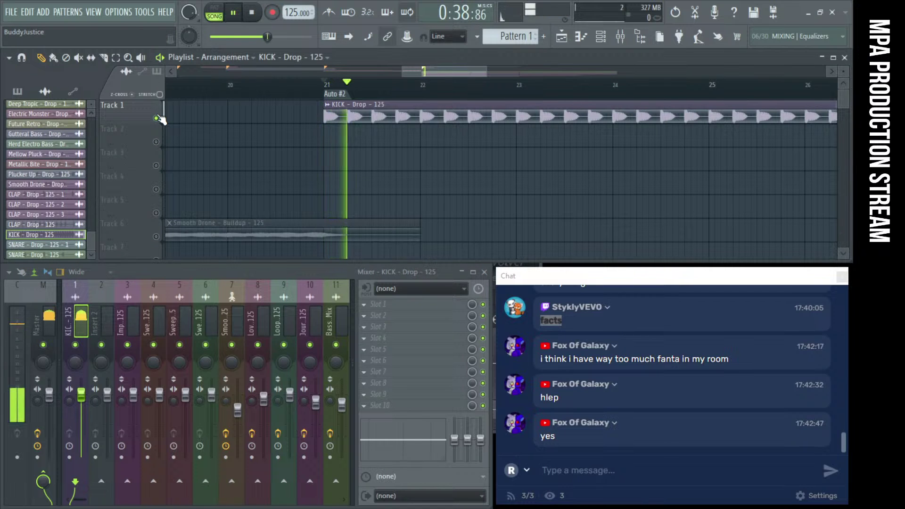
{"action": "double_click", "coordinate": [368, 105]}
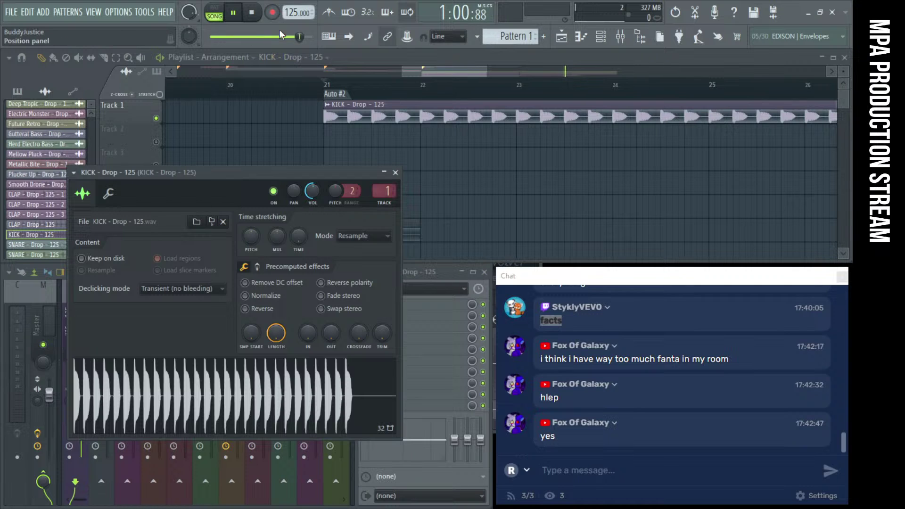
Audition the kick drop several times from bar 20, then bring the mixer forward
{"action": "left_click", "coordinate": [263, 11]}
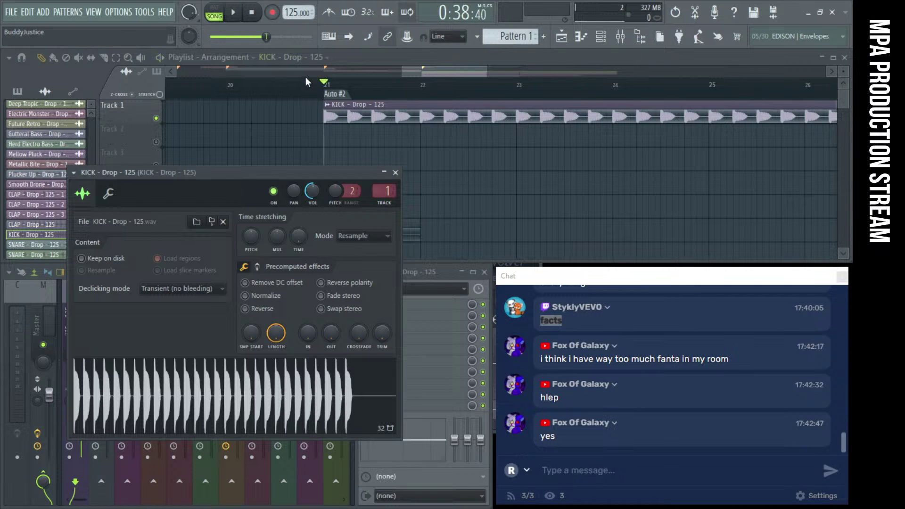
{"action": "left_click", "coordinate": [233, 97]}
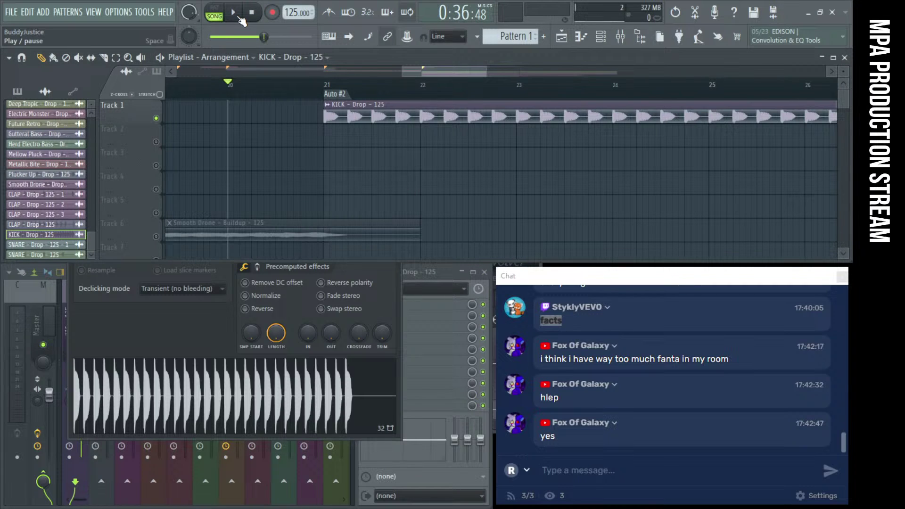
{"action": "left_click", "coordinate": [236, 16]}
{"action": "left_click", "coordinate": [252, 14]}
{"action": "left_click", "coordinate": [240, 17]}
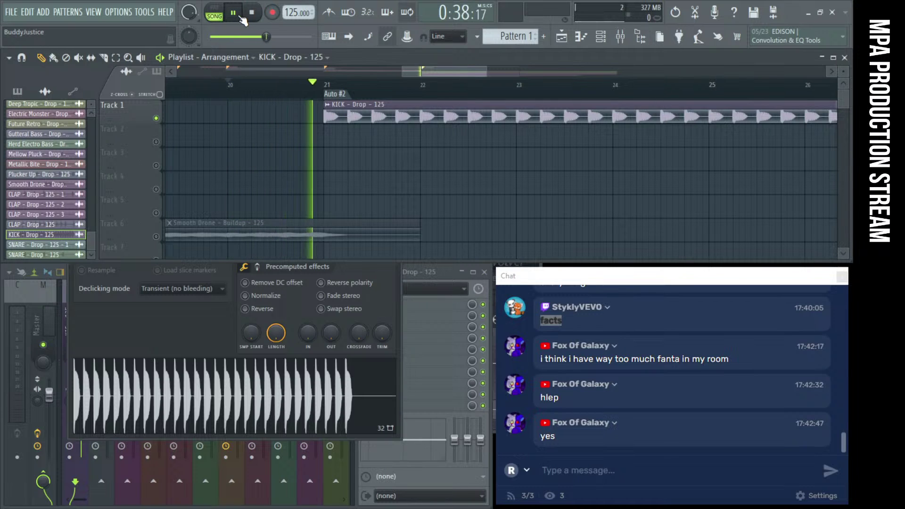
{"action": "left_click", "coordinate": [250, 20]}
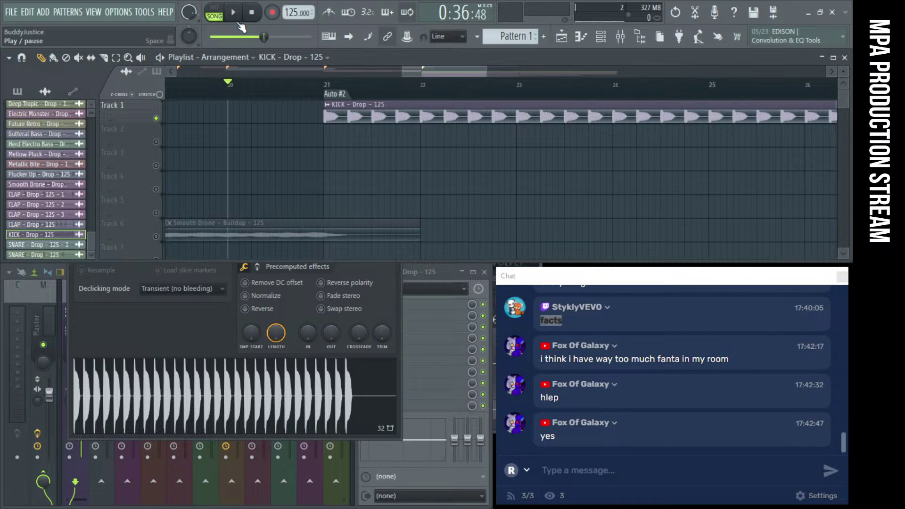
{"action": "left_click", "coordinate": [239, 22]}
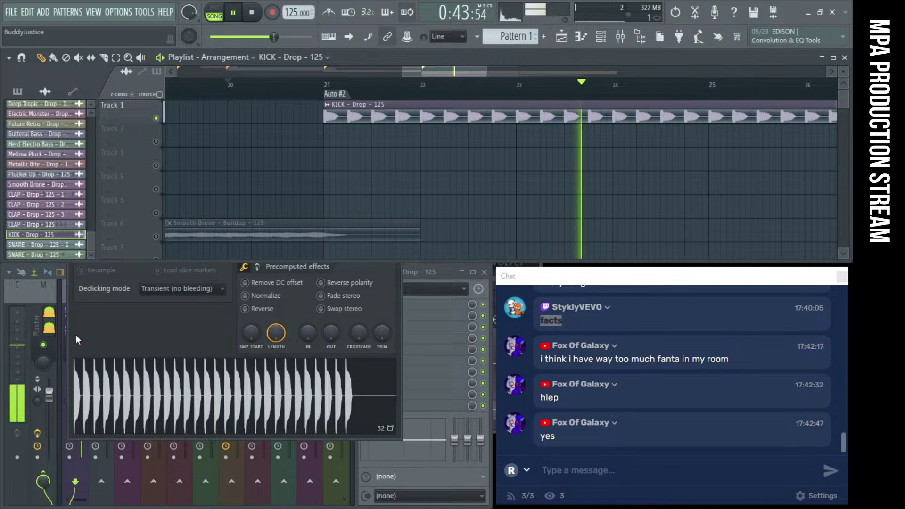
{"action": "left_click", "coordinate": [39, 315]}
Add Voxengo SPAN to an empty effect slot on the current mixer track
{"action": "key", "text": "space"}
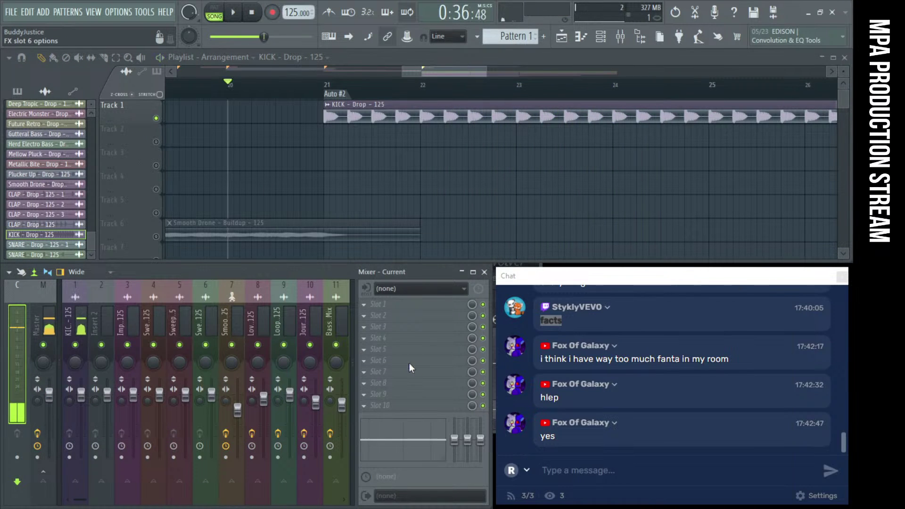
{"action": "left_click", "coordinate": [409, 363]}
{"action": "left_click", "coordinate": [655, 345]}
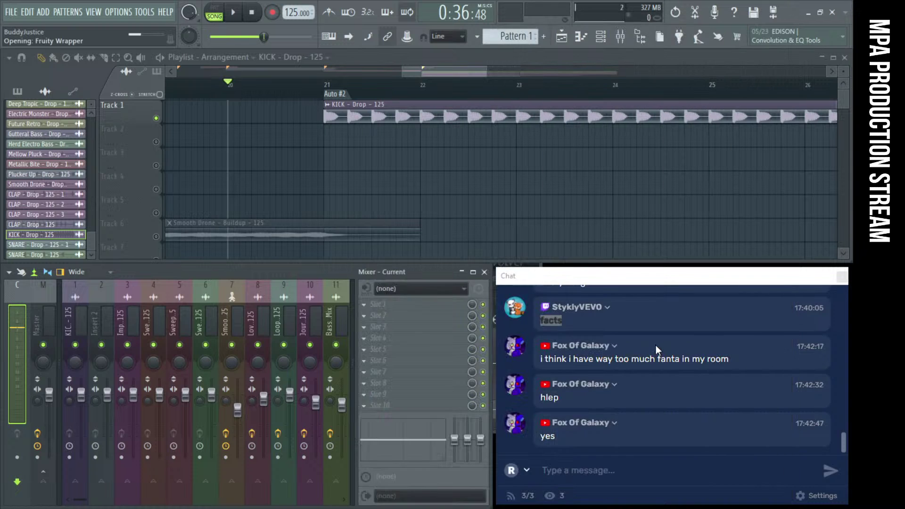
{"action": "left_click_drag", "start_coordinate": [291, 156], "coordinate": [292, 130]}
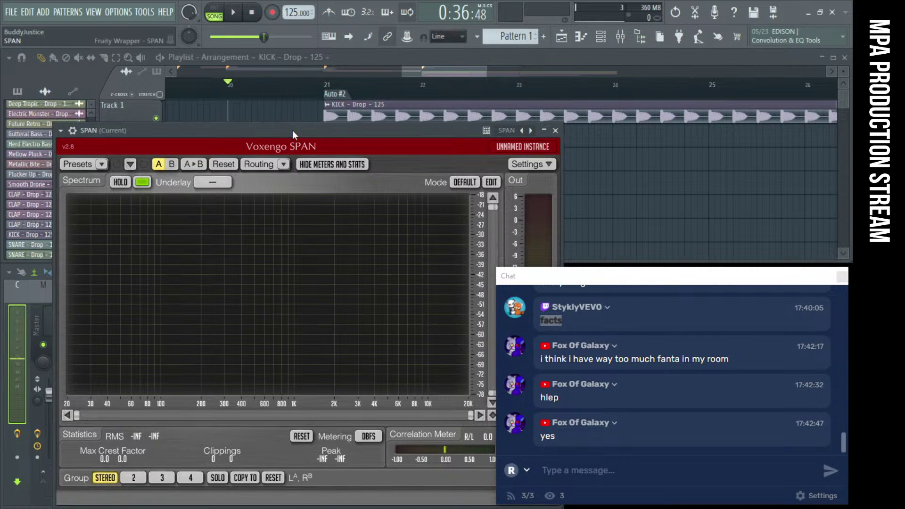
{"action": "left_click", "coordinate": [62, 131]}
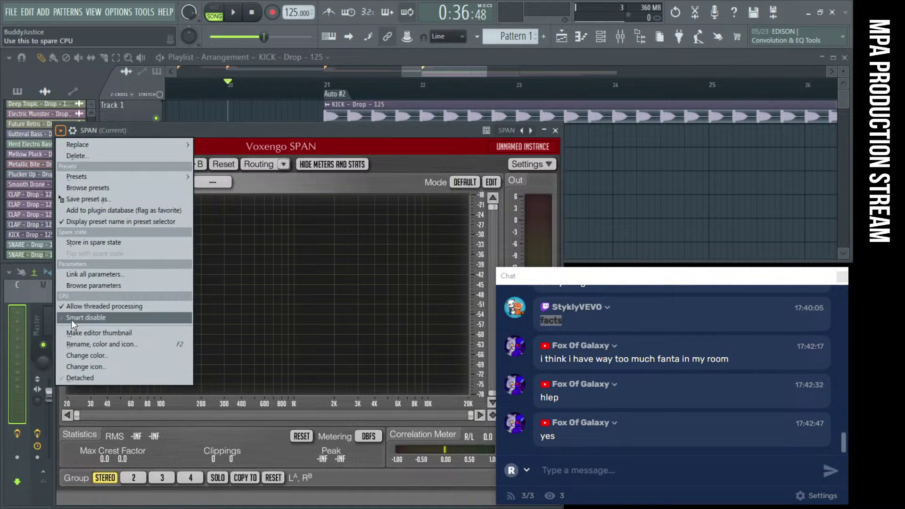
{"action": "left_click", "coordinate": [79, 374]}
{"action": "key", "text": "Escape"}
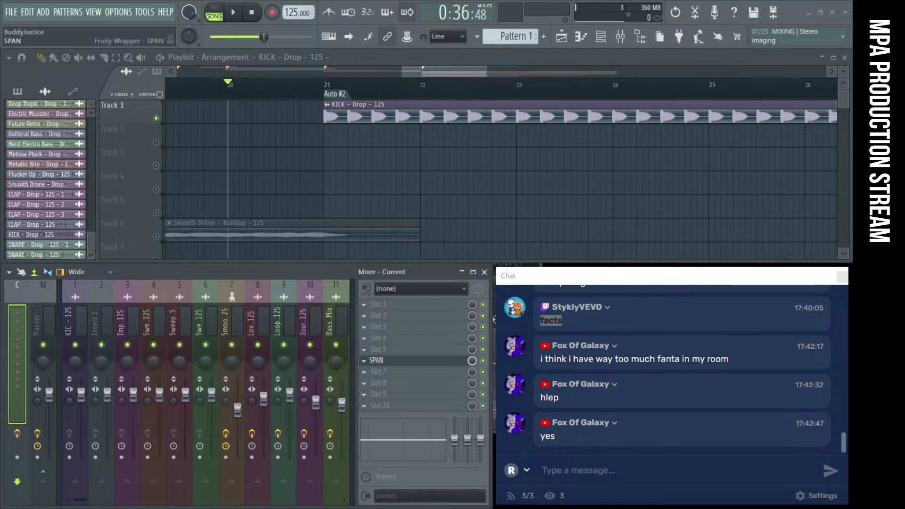
Select the KICK - Drop - 125 mixer insert and audition the drop from bar 20
{"action": "key", "text": "space"}
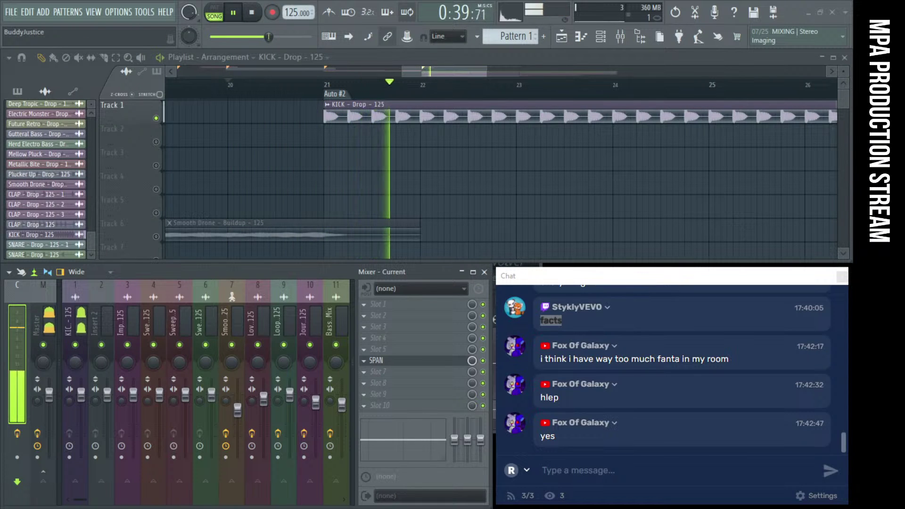
{"action": "left_click", "coordinate": [79, 312]}
{"action": "key", "text": "space"}
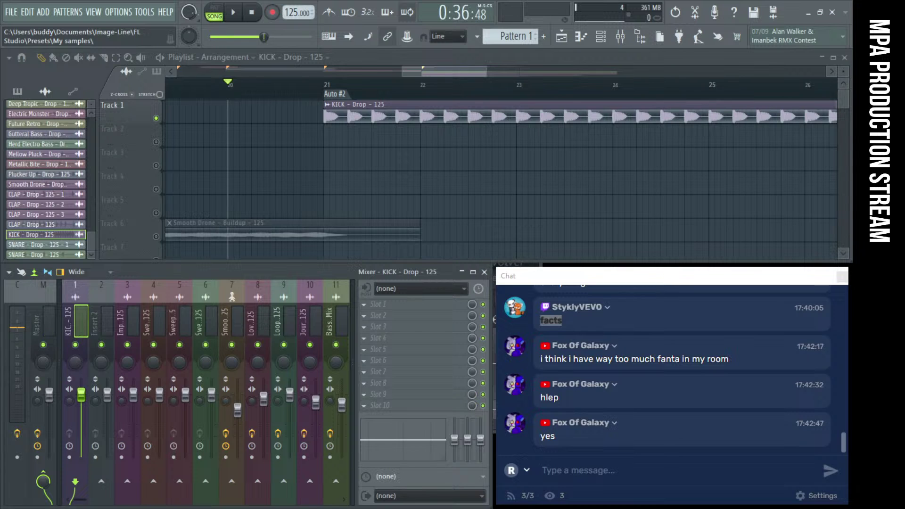
{"action": "key", "text": "space"}
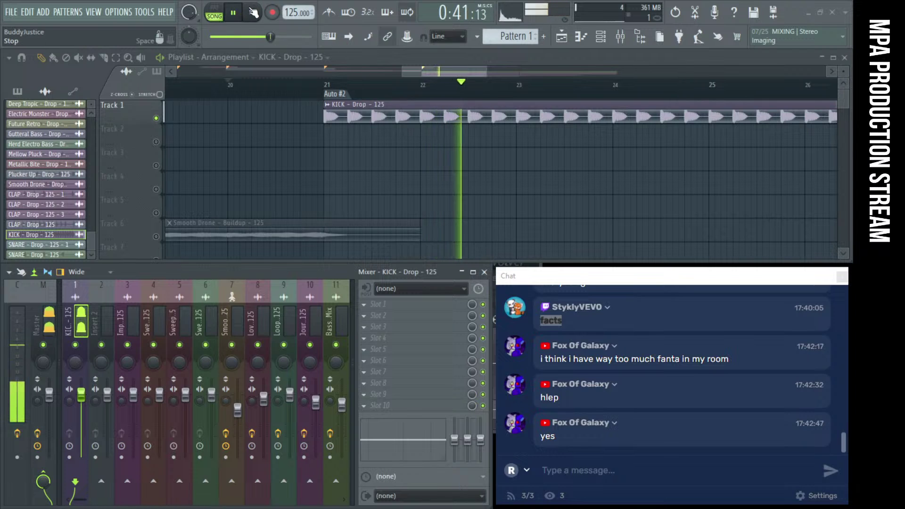
{"action": "key", "text": "space"}
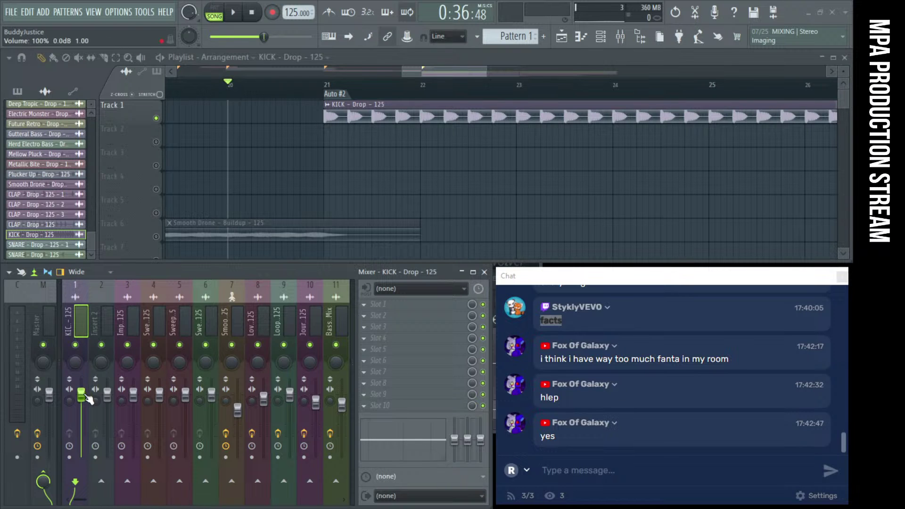
Play the kick drop from bar 21 with the KICK channel settings open, then close them and stop
{"action": "double_click", "coordinate": [379, 116]}
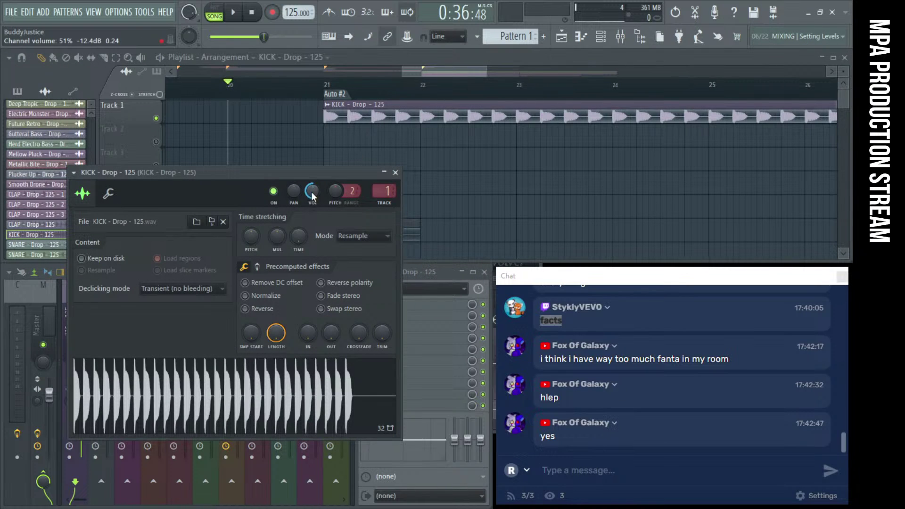
{"action": "key", "text": "space"}
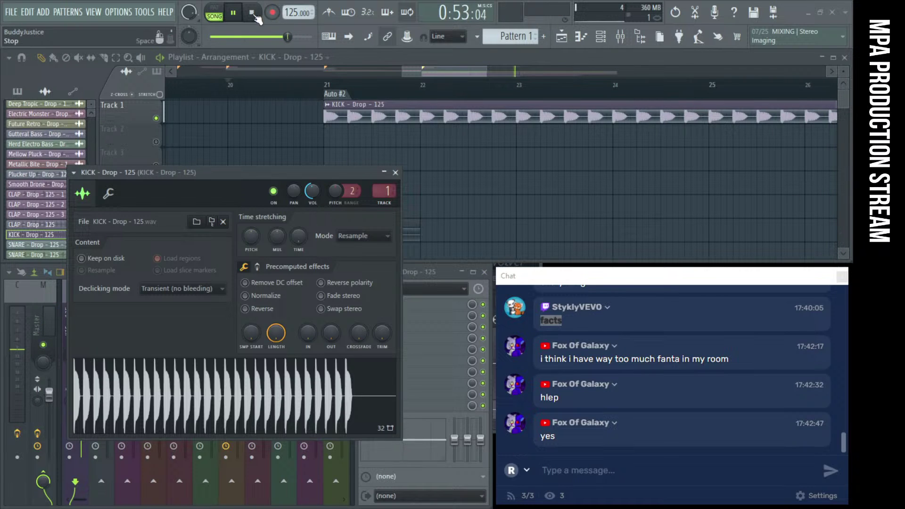
{"action": "left_click", "coordinate": [343, 104]}
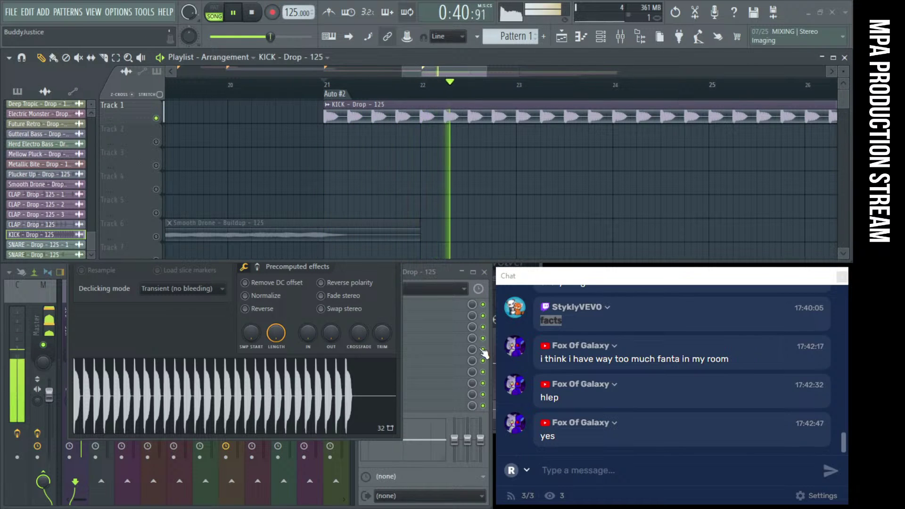
{"action": "left_click", "coordinate": [292, 278]}
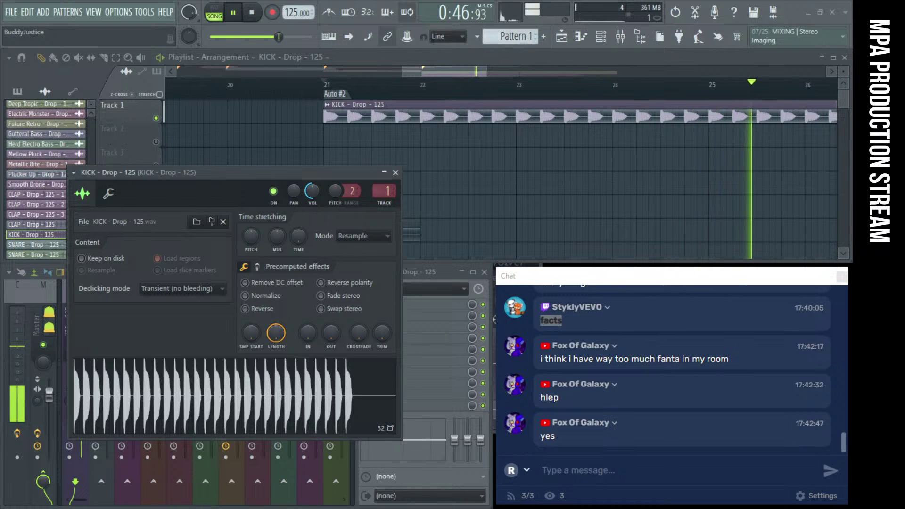
{"action": "left_click", "coordinate": [395, 172]}
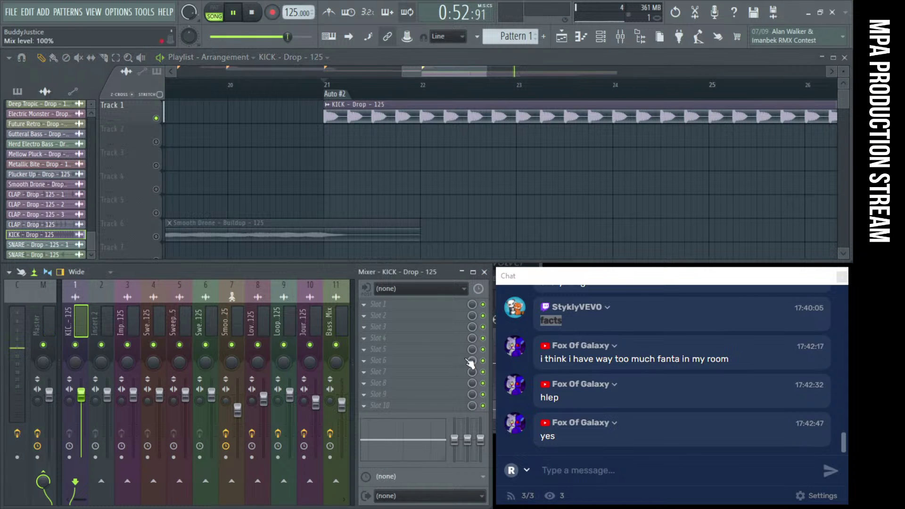
{"action": "key", "text": "space"}
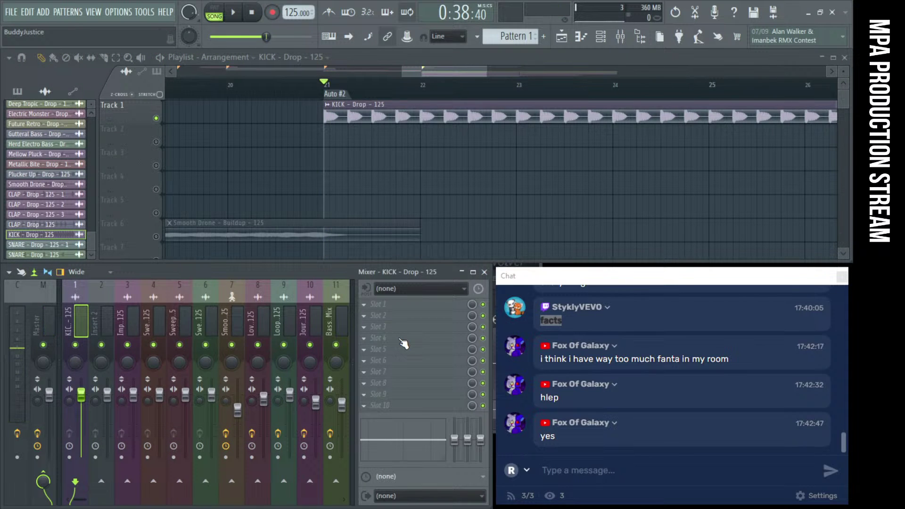
{"action": "left_click", "coordinate": [403, 343]}
{"action": "left_click", "coordinate": [576, 419]}
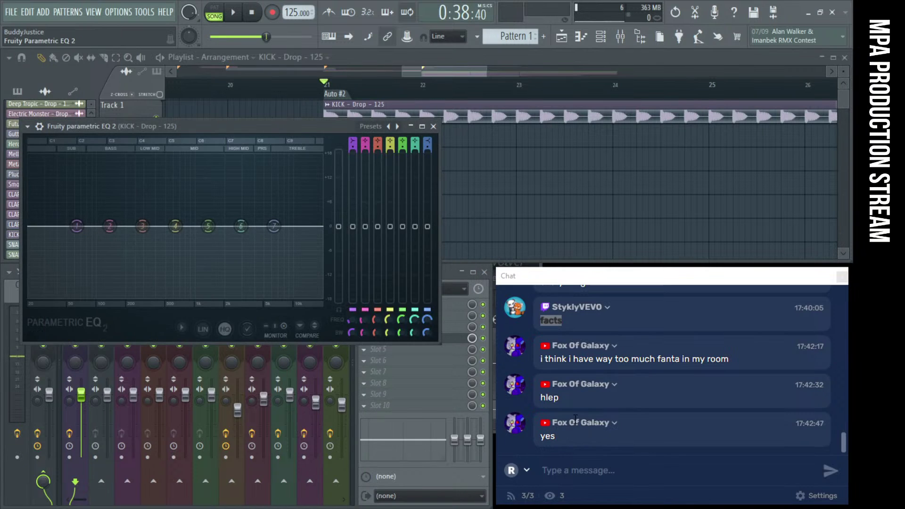
{"action": "left_click_drag", "start_coordinate": [249, 128], "coordinate": [250, 151]}
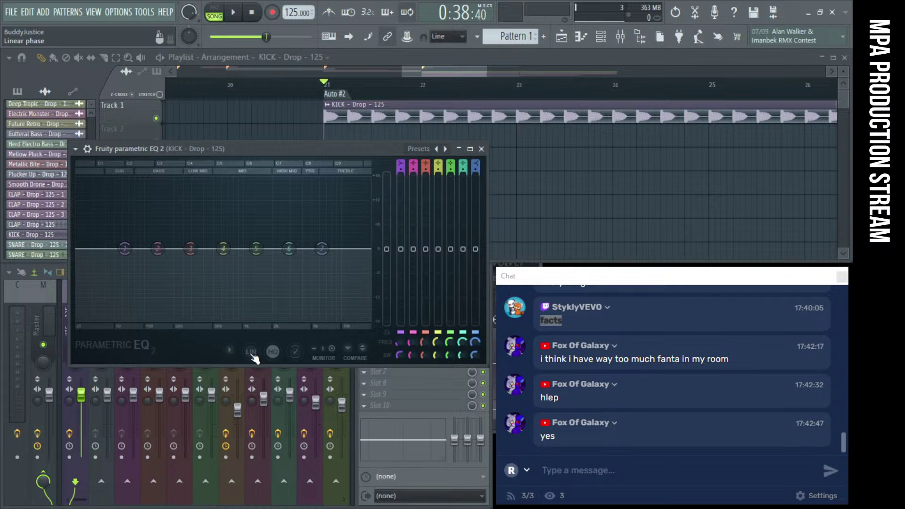
{"action": "right_click", "coordinate": [323, 250]}
{"action": "mouse_move", "coordinate": [333, 279]}
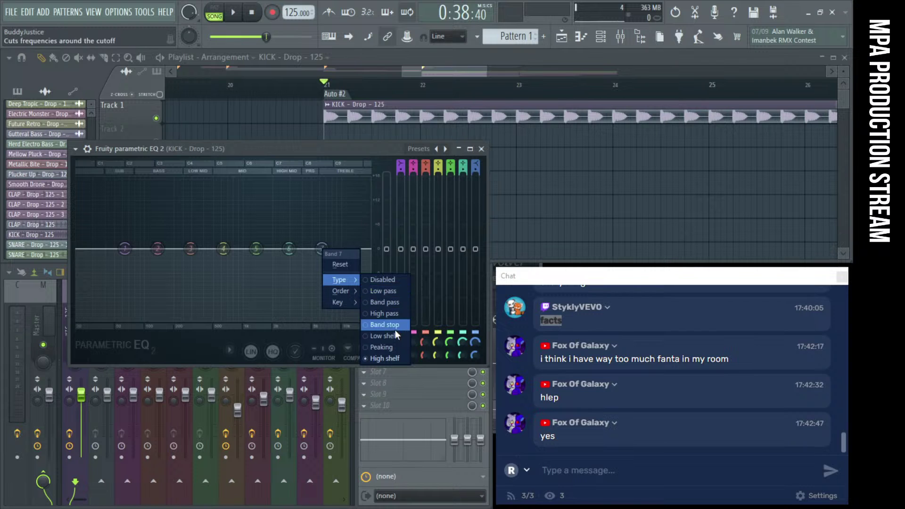
{"action": "left_click", "coordinate": [389, 292]}
{"action": "left_click_drag", "start_coordinate": [323, 249], "coordinate": [226, 249]}
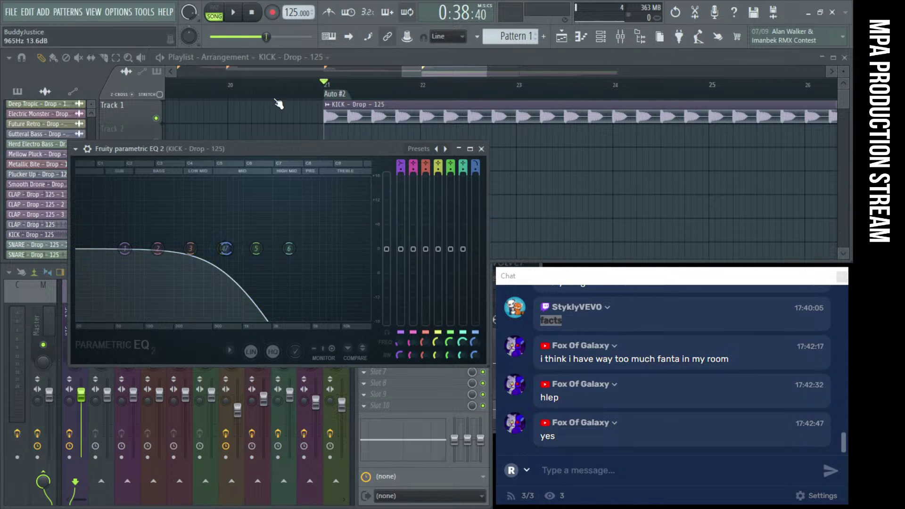
{"action": "left_click", "coordinate": [234, 13]}
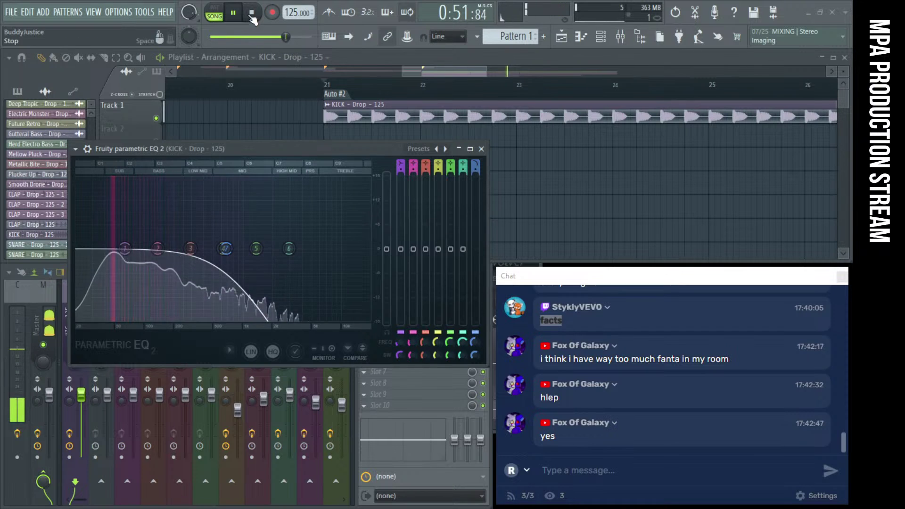
{"action": "key", "text": "space"}
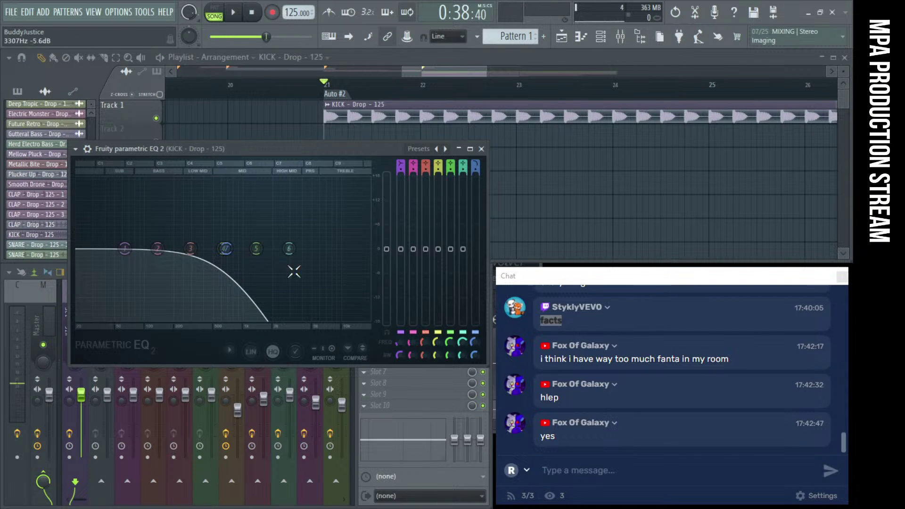
{"action": "left_click", "coordinate": [481, 148]}
{"action": "left_click", "coordinate": [364, 338]}
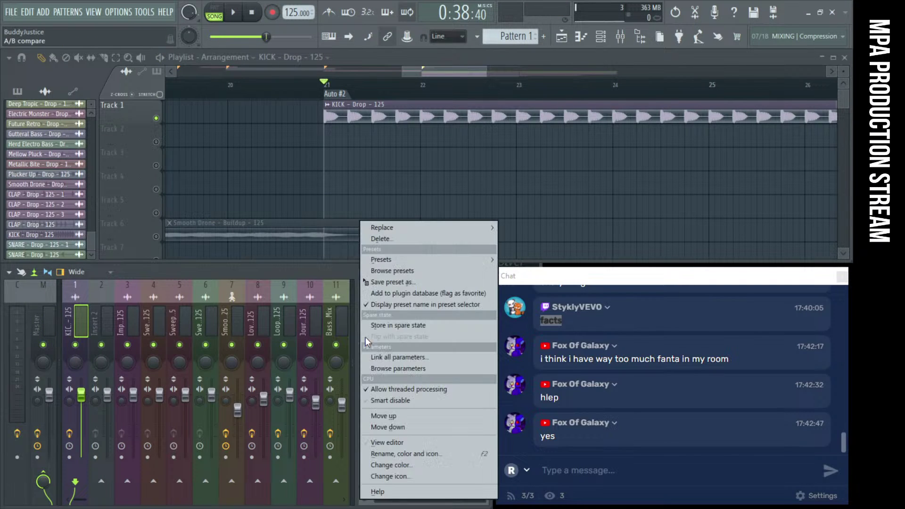
{"action": "left_click", "coordinate": [396, 243]}
{"action": "left_click", "coordinate": [476, 300]}
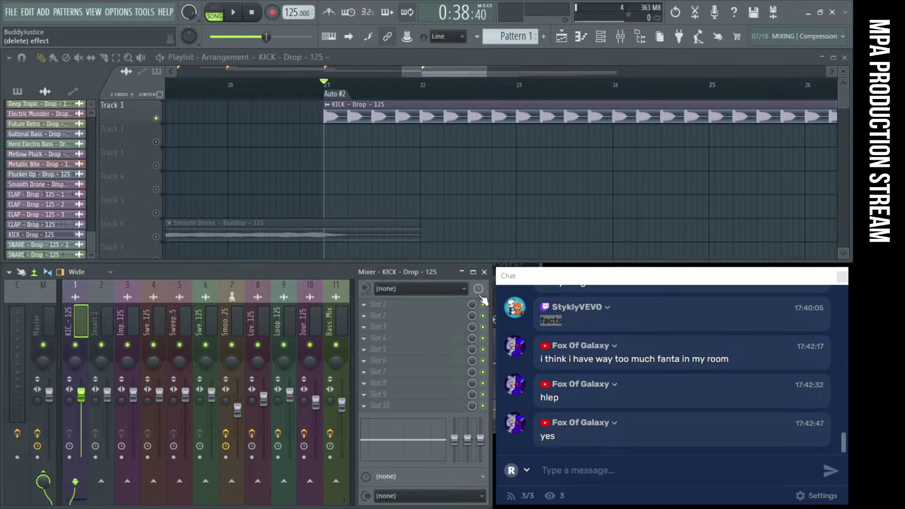
{"action": "left_click", "coordinate": [234, 13]}
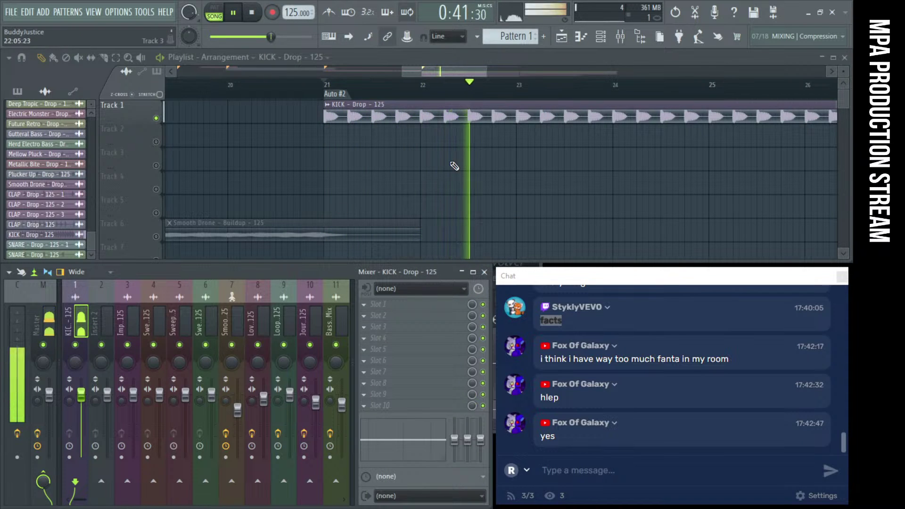
{"action": "key", "text": "space"}
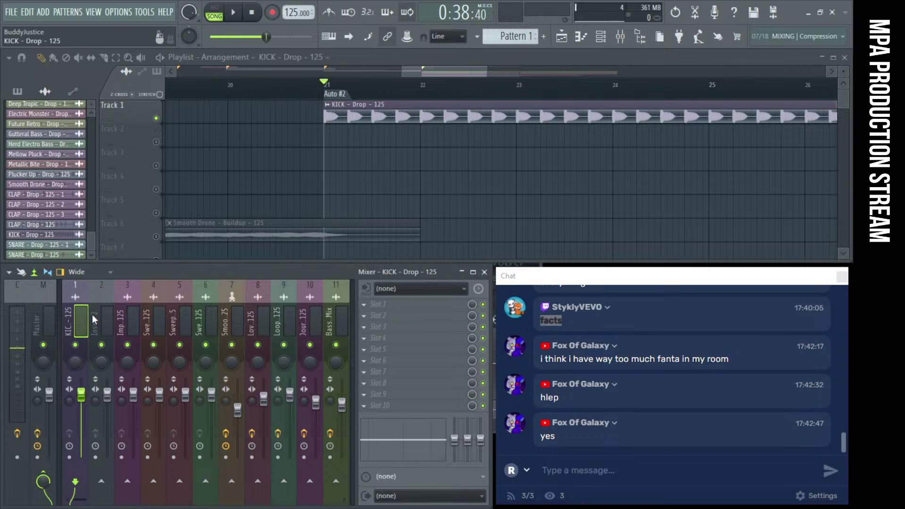
Inspect the Bass-Drop-Full Mix clip's sample settings and zoom out over the whole arrangement
{"action": "scroll", "coordinate": [187, 308], "scroll_direction": "down", "scroll_amount": 6}
{"action": "scroll", "coordinate": [362, 208], "scroll_direction": "down", "scroll_amount": 10}
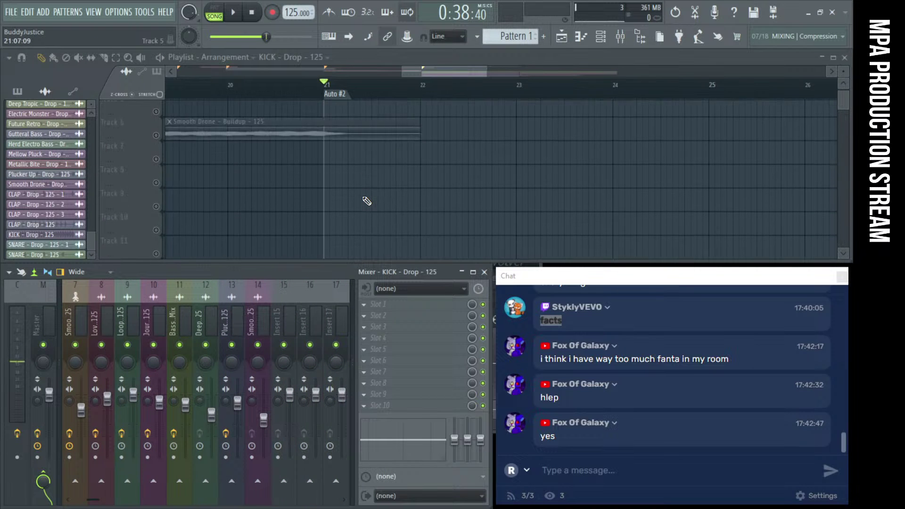
{"action": "scroll", "coordinate": [367, 201], "scroll_direction": "up", "scroll_amount": 2}
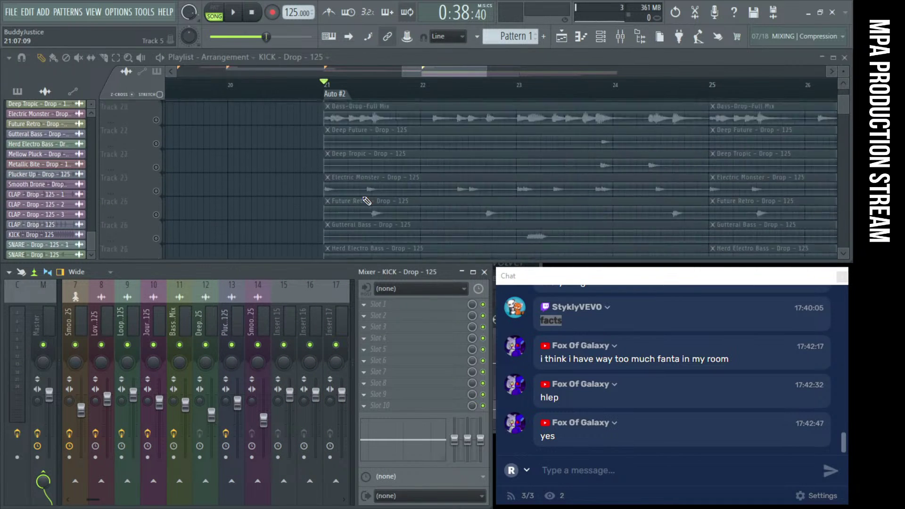
{"action": "double_click", "coordinate": [371, 141]}
{"action": "left_click", "coordinate": [286, 154]}
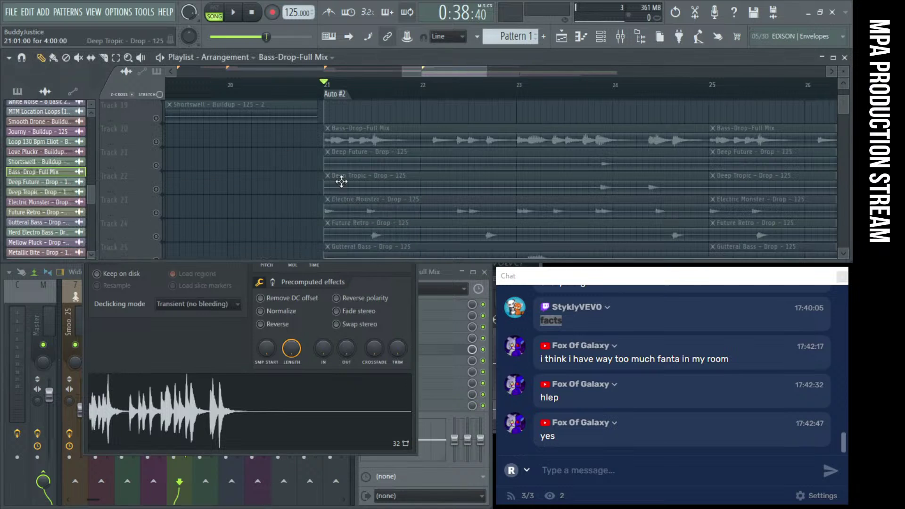
{"action": "scroll", "coordinate": [366, 177], "scroll_direction": "down", "scroll_amount": 4}
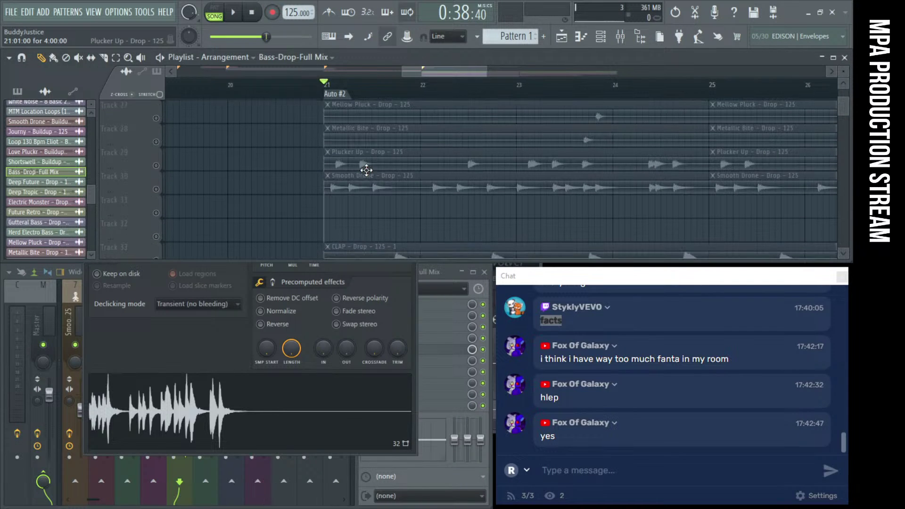
{"action": "scroll", "coordinate": [324, 195], "scroll_direction": "down", "scroll_amount": 3}
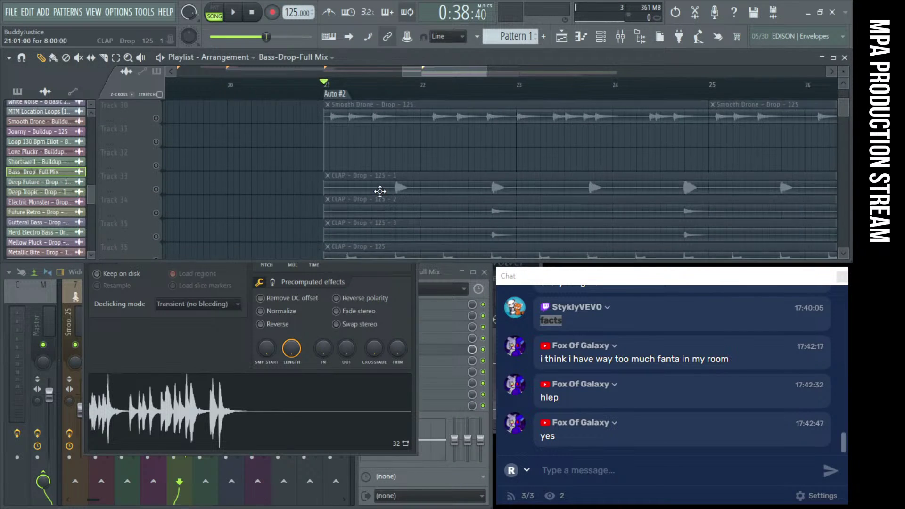
{"action": "right_click", "coordinate": [278, 183], "text": "ctrl"}
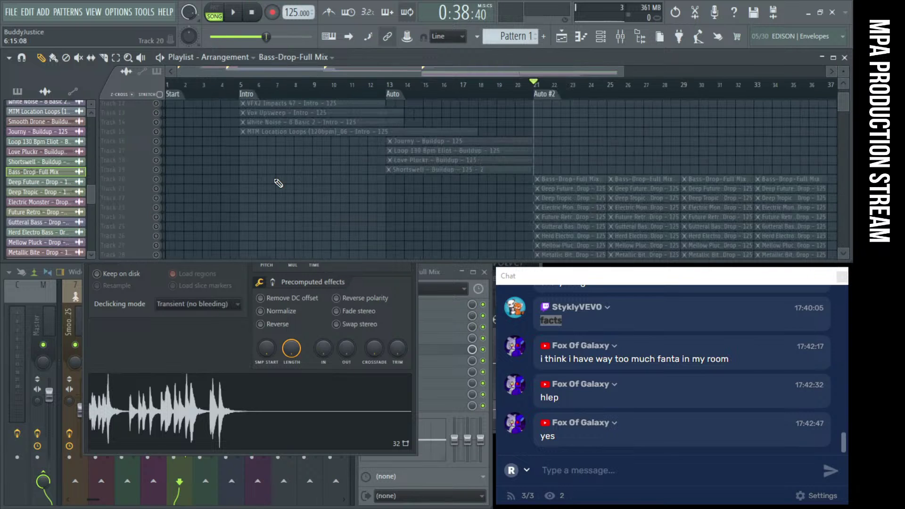
Sidechain the KICK insert to the Bass-Drop-Full Mix and Deep Future inserts
{"action": "left_click", "coordinate": [75, 305]}
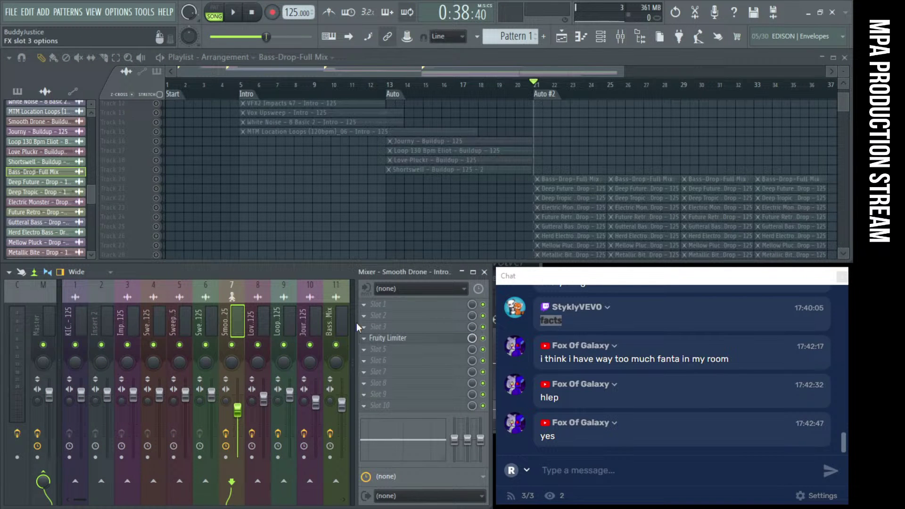
{"action": "left_click", "coordinate": [73, 307]}
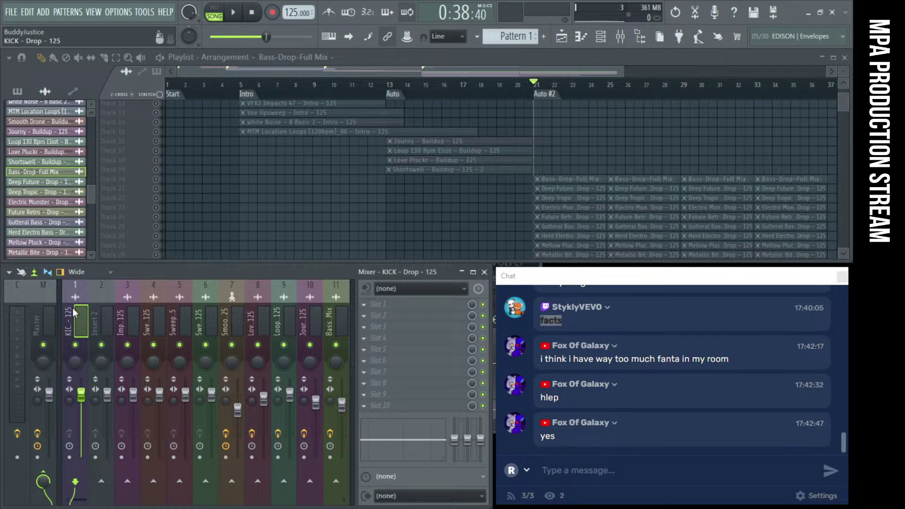
{"action": "scroll", "coordinate": [126, 302], "scroll_direction": "right", "scroll_amount": 3}
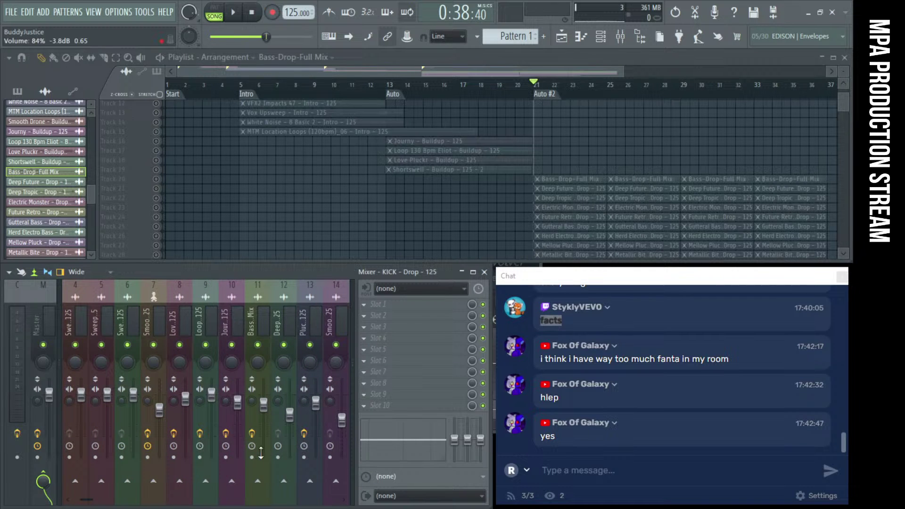
{"action": "right_click", "coordinate": [261, 485]}
{"action": "left_click", "coordinate": [275, 485]}
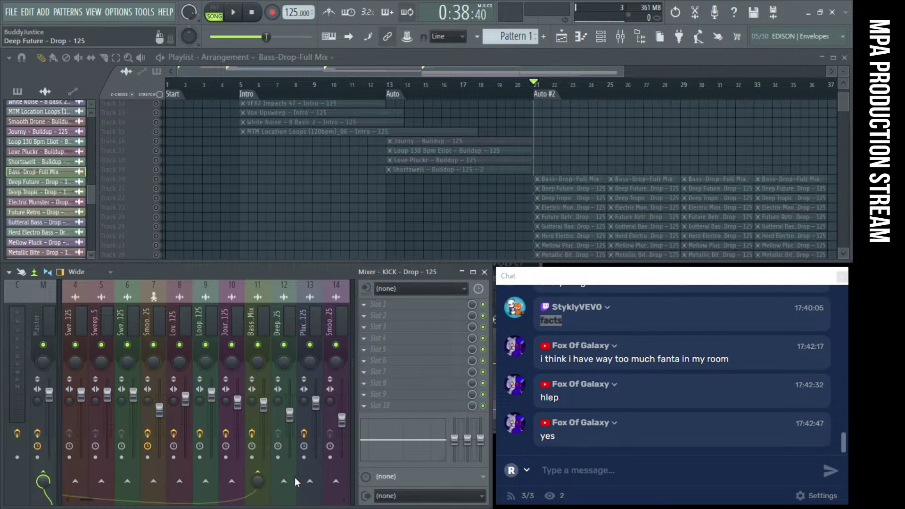
{"action": "right_click", "coordinate": [290, 482]}
{"action": "left_click", "coordinate": [318, 480]}
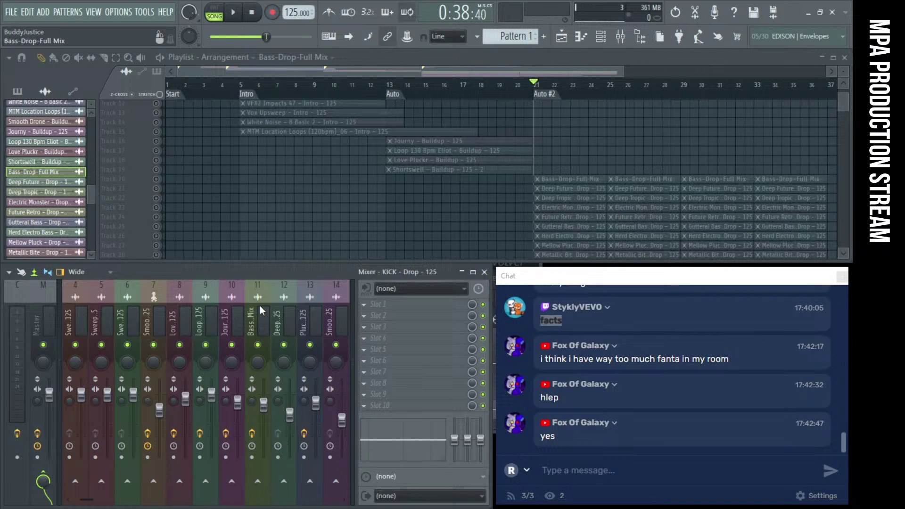
Move empty insert 15 to slot 11 and start playback
{"action": "scroll", "coordinate": [259, 305], "scroll_direction": "down", "scroll_amount": 3}
{"action": "left_click", "coordinate": [206, 309]}
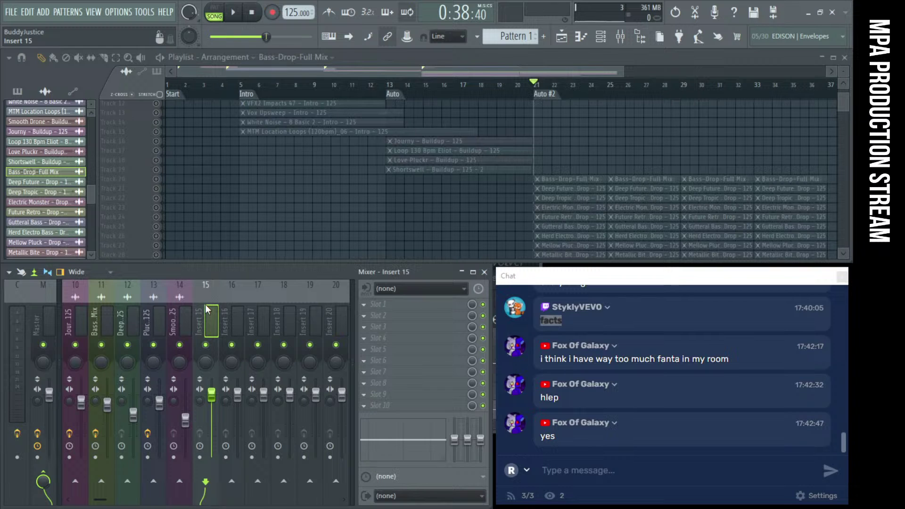
{"action": "left_click_drag", "start_coordinate": [205, 304], "coordinate": [103, 309]}
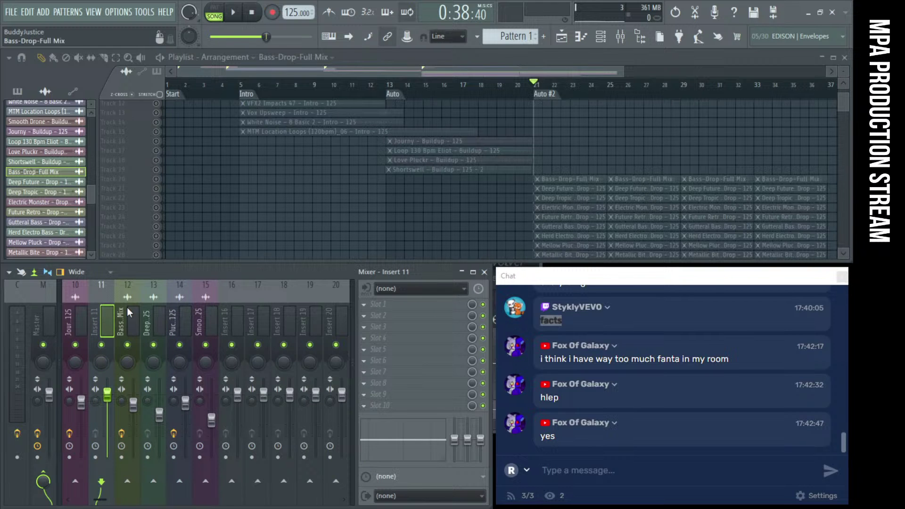
{"action": "scroll", "coordinate": [126, 309], "scroll_direction": "up", "scroll_amount": 3}
{"action": "scroll", "coordinate": [408, 196], "scroll_direction": "down", "scroll_amount": 3}
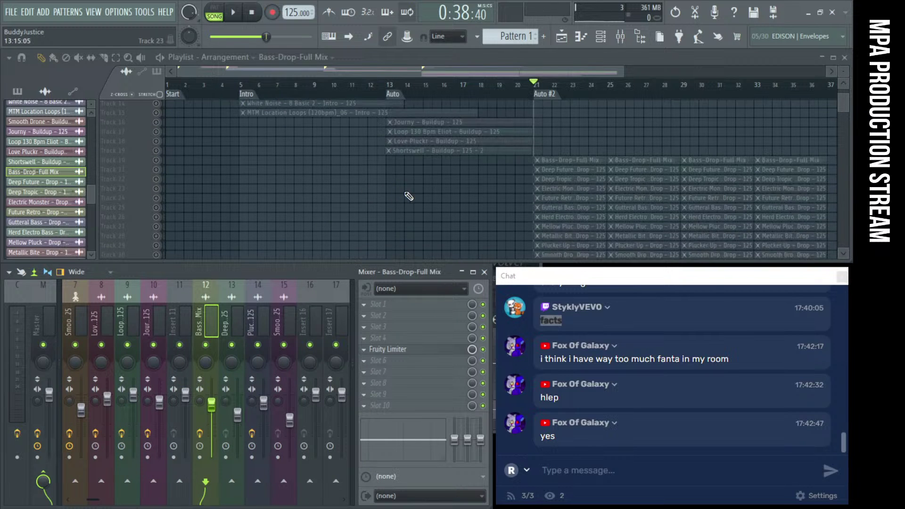
{"action": "key", "text": "space"}
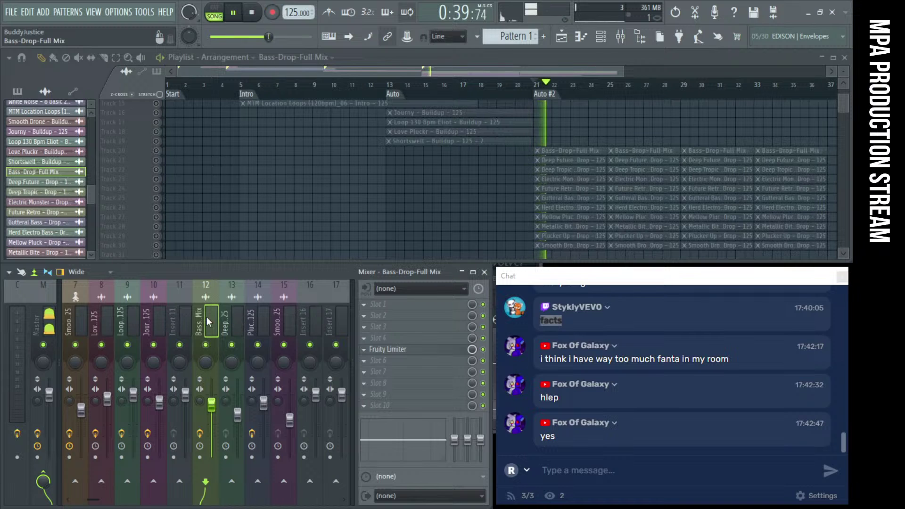
Rename insert 11 to BASS BUSS and colour it red
{"action": "left_click", "coordinate": [185, 315]}
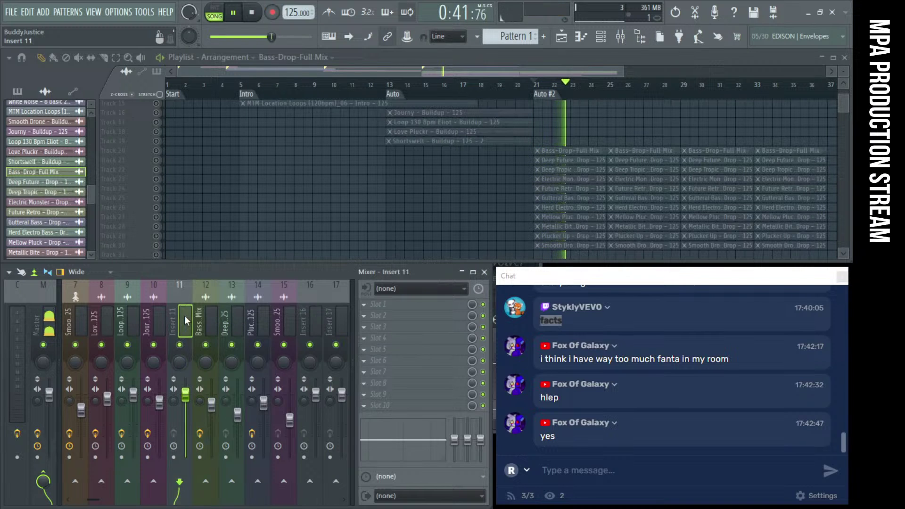
{"action": "right_click", "coordinate": [185, 315]}
{"action": "left_click", "coordinate": [233, 191]}
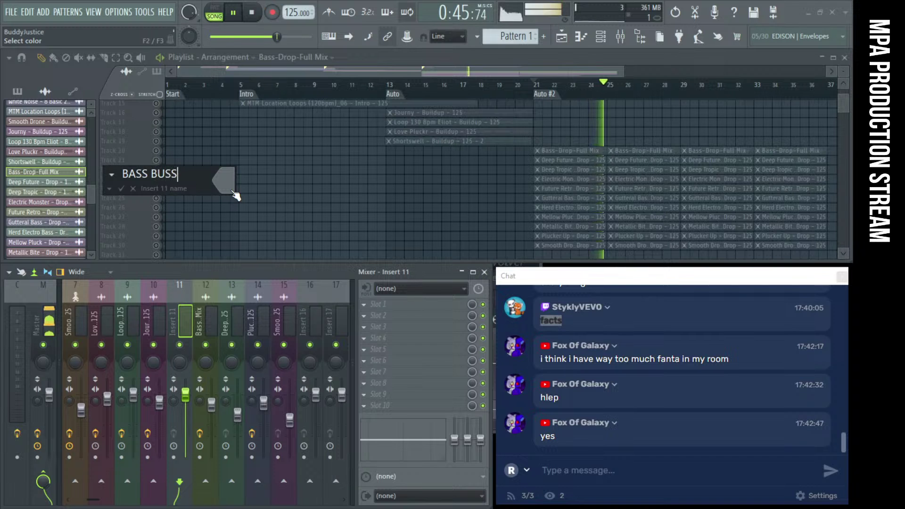
{"action": "left_click", "coordinate": [233, 193]}
{"action": "left_click", "coordinate": [394, 214]}
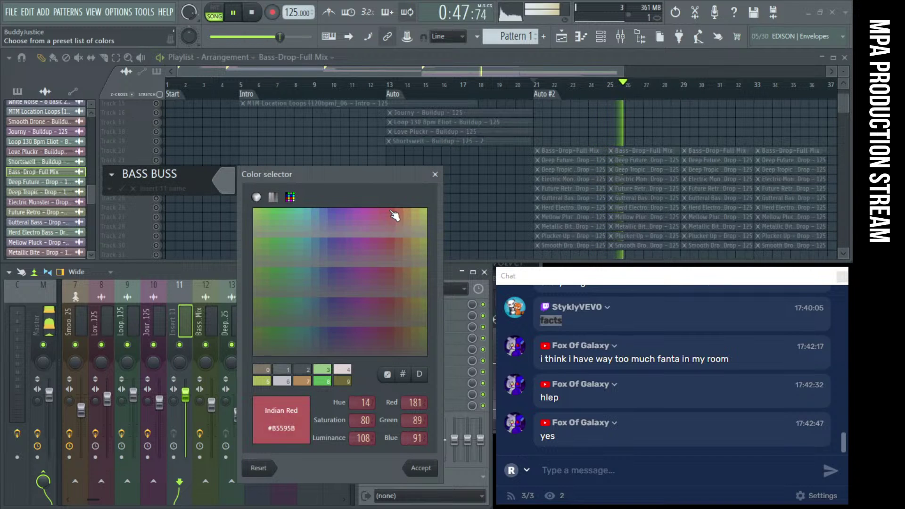
{"action": "key", "text": "Return"}
{"action": "key", "text": "Return"}
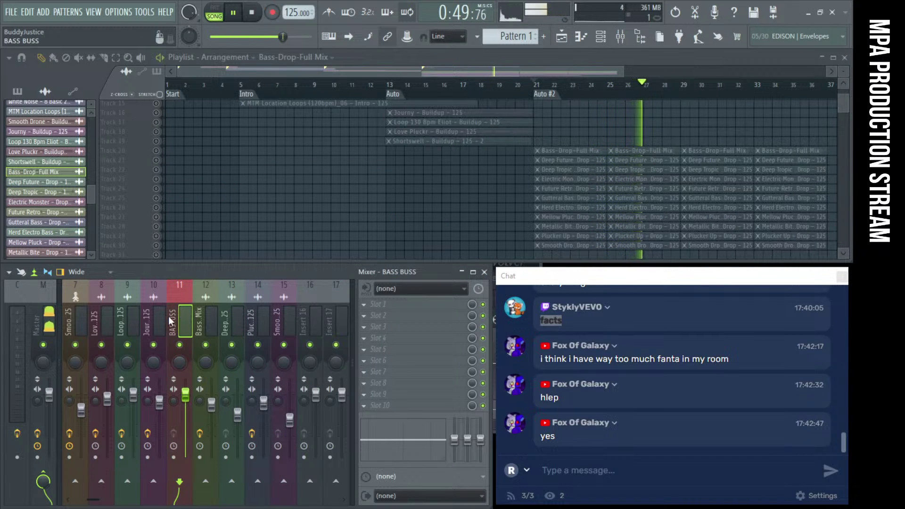
Route Bass-Drop-Full Mix, Deep Future, Plucker Up and Smooth Drone into BASS BUSS
{"action": "left_click", "coordinate": [211, 320]}
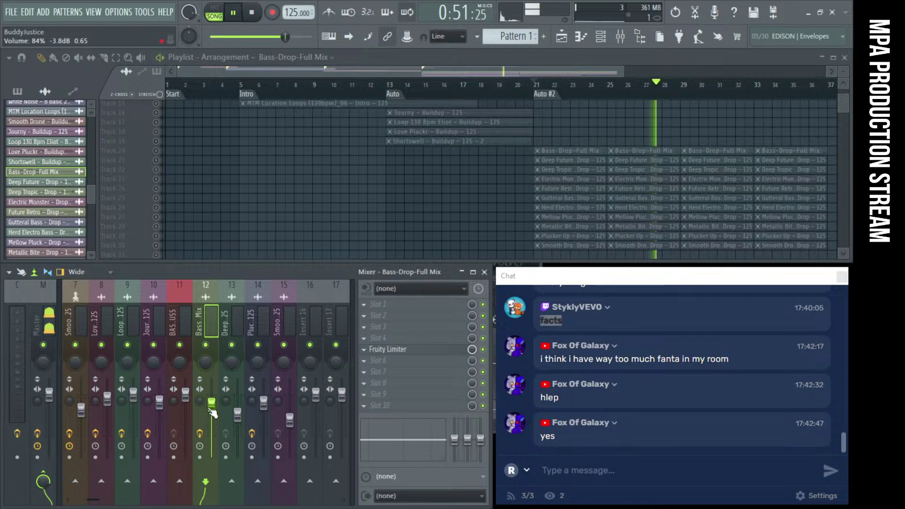
{"action": "right_click", "coordinate": [180, 481]}
{"action": "left_click", "coordinate": [230, 478]}
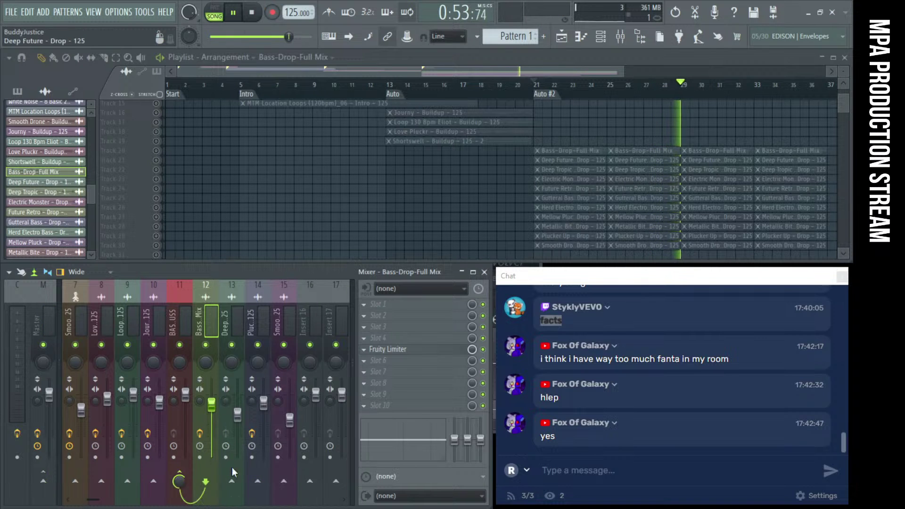
{"action": "left_click", "coordinate": [233, 315]}
{"action": "right_click", "coordinate": [179, 481]}
{"action": "left_click", "coordinate": [230, 478]}
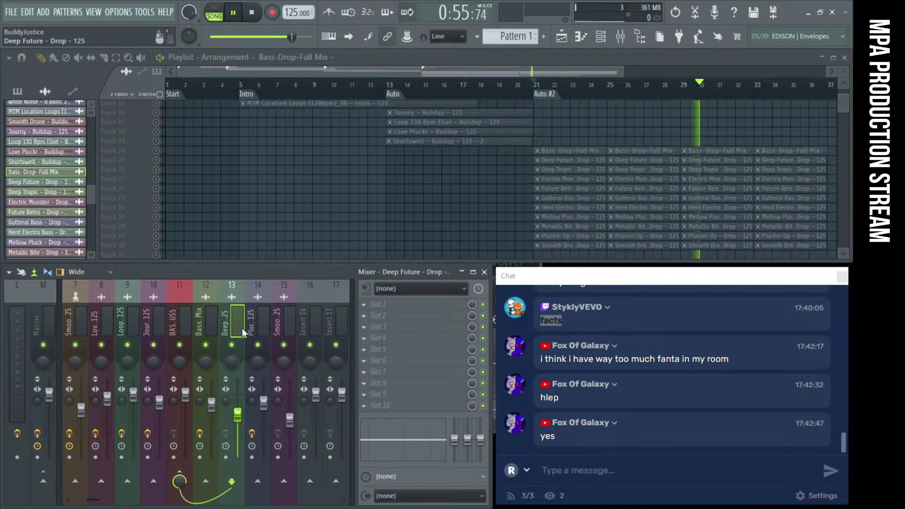
{"action": "left_click", "coordinate": [251, 330]}
{"action": "right_click", "coordinate": [182, 489]}
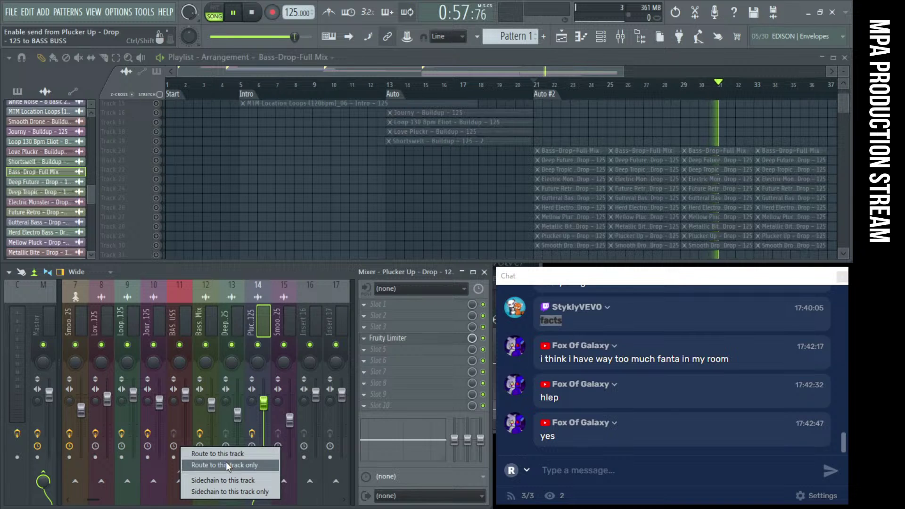
{"action": "left_click", "coordinate": [226, 462]}
{"action": "left_click", "coordinate": [293, 304]}
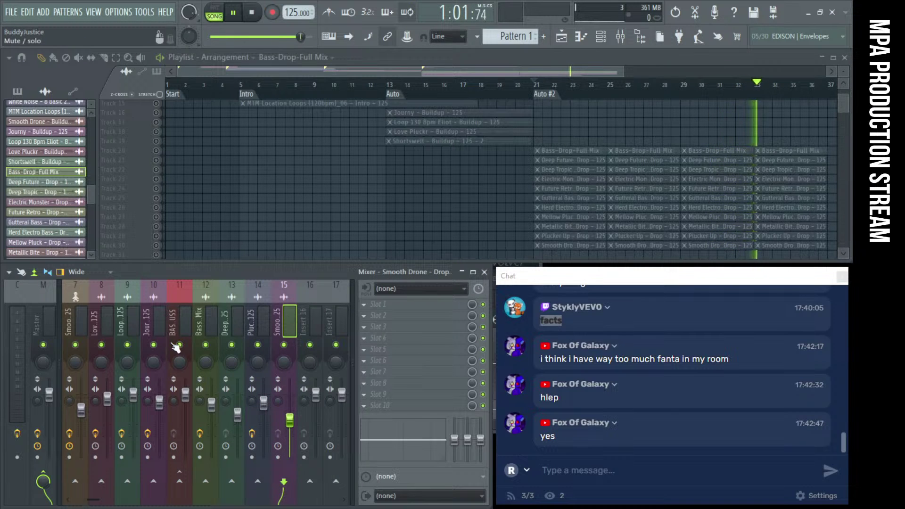
{"action": "right_click", "coordinate": [180, 481]}
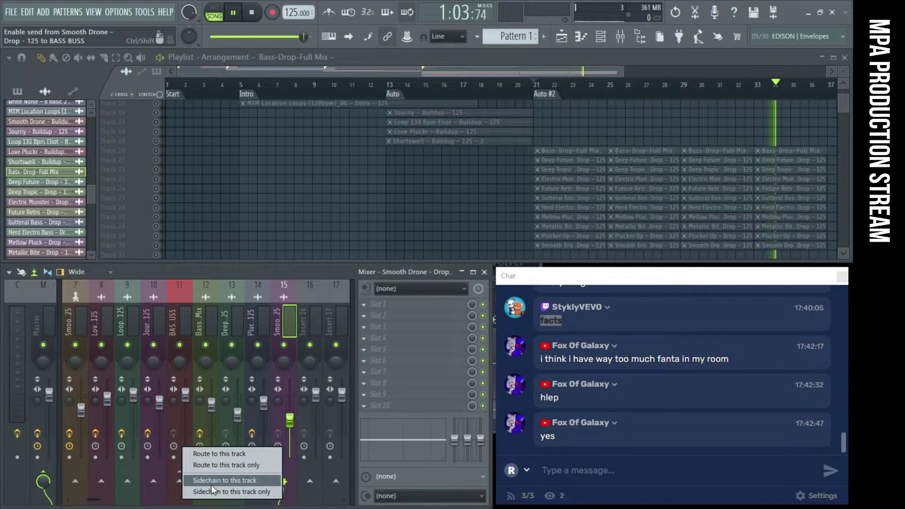
{"action": "left_click", "coordinate": [220, 464]}
Check each bass insert's routing into BASS BUSS and open KICK's routing options toward it
{"action": "left_click", "coordinate": [222, 312]}
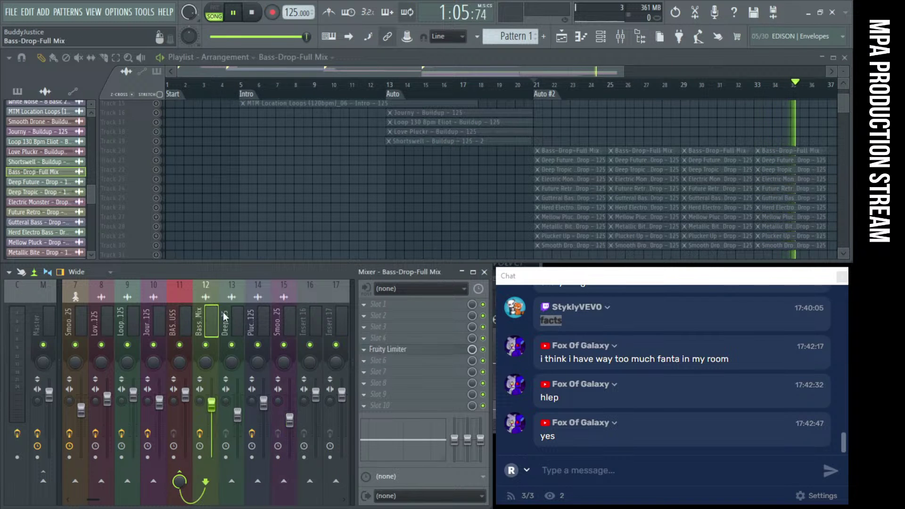
{"action": "left_click", "coordinate": [284, 315]}
{"action": "left_click", "coordinate": [258, 315]}
{"action": "left_click", "coordinate": [206, 314]}
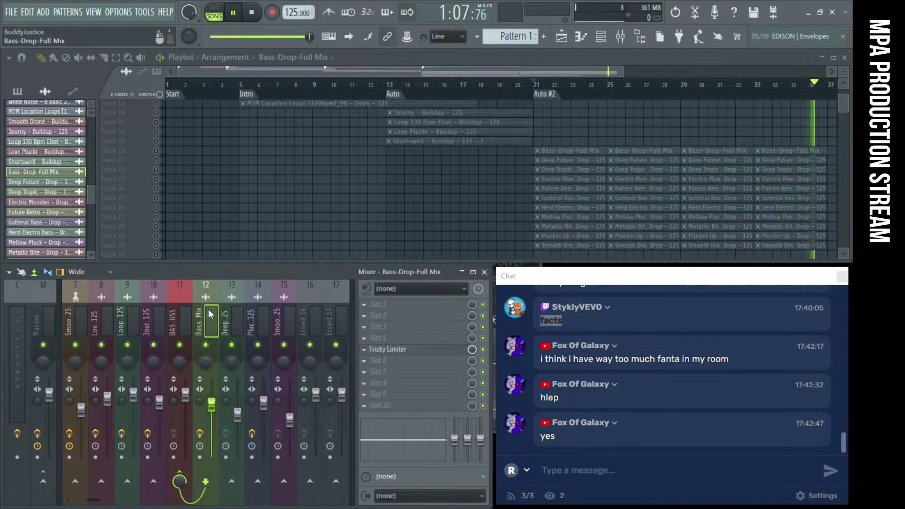
{"action": "left_click", "coordinate": [184, 311]}
{"action": "scroll", "coordinate": [216, 305], "scroll_direction": "up", "scroll_amount": 4}
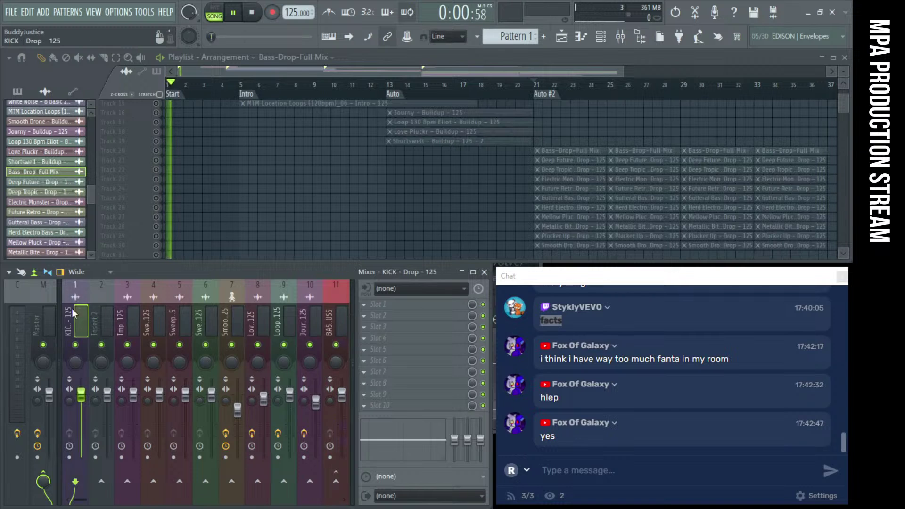
{"action": "scroll", "coordinate": [216, 305], "scroll_direction": "down", "scroll_amount": 1}
{"action": "right_click", "coordinate": [257, 481]}
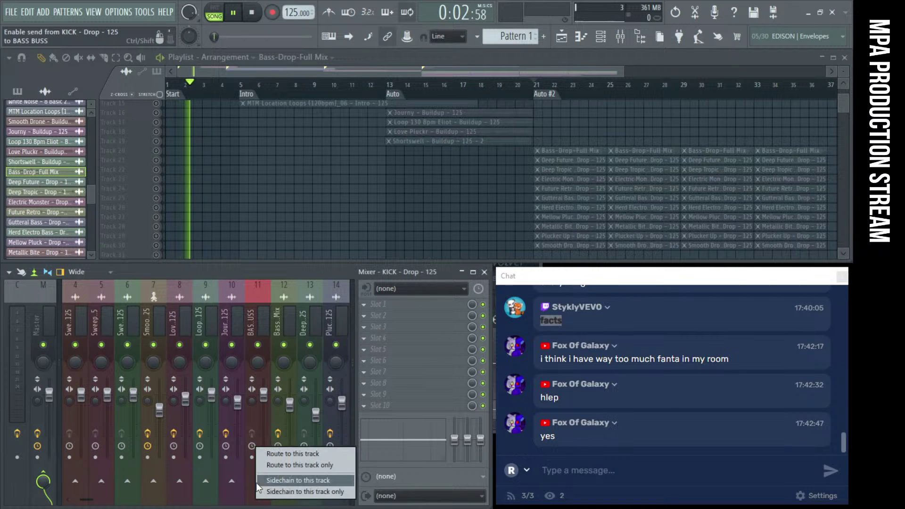
Sidechain KICK into BASS BUSS and add a Fruity Limiter in compressor mode keyed from KICK - Drop - 125
{"action": "left_click", "coordinate": [276, 480]}
{"action": "left_click", "coordinate": [392, 361]}
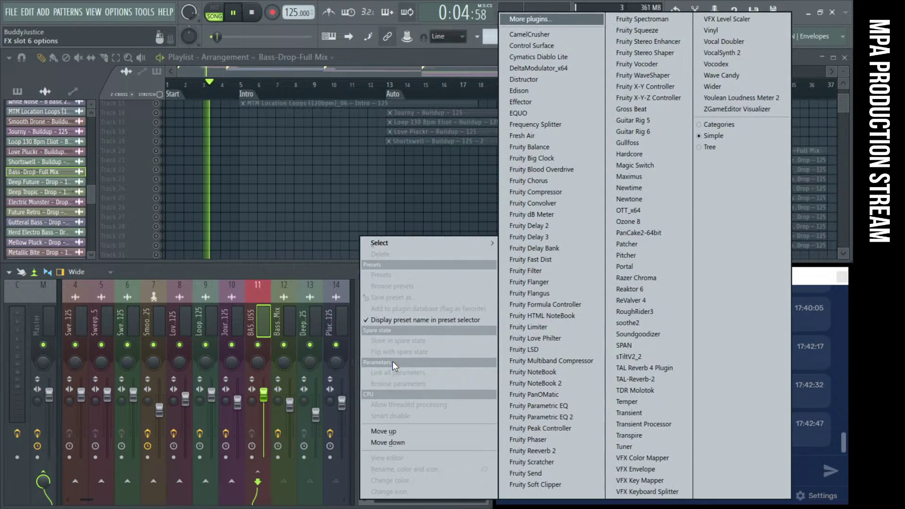
{"action": "left_click", "coordinate": [562, 328]}
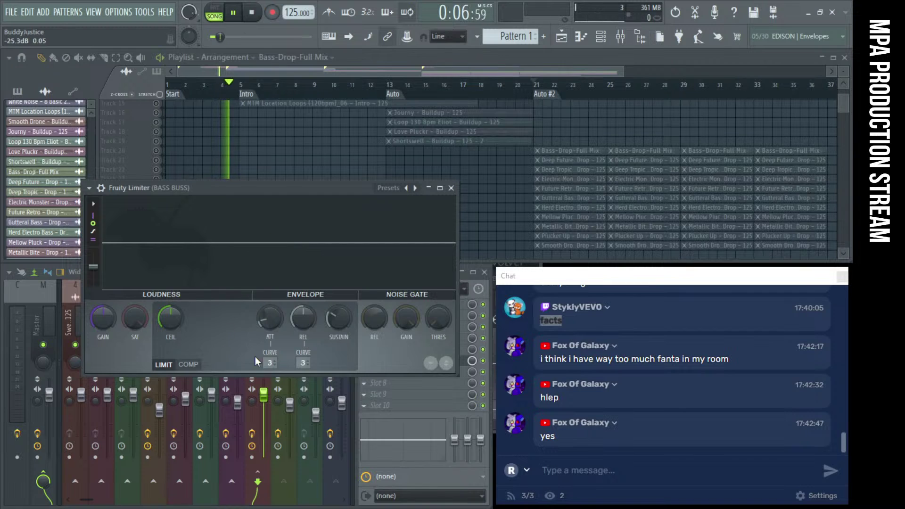
{"action": "left_click", "coordinate": [202, 364]}
{"action": "left_click", "coordinate": [302, 364]}
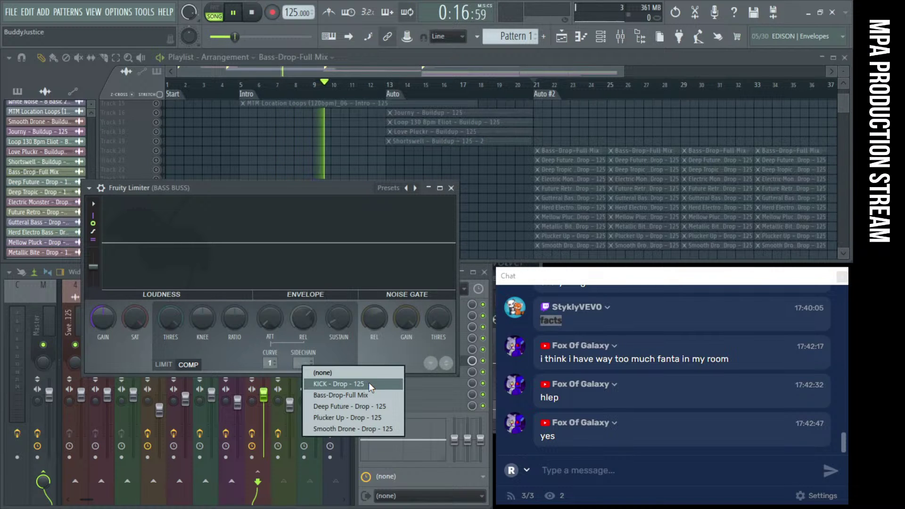
{"action": "left_click", "coordinate": [369, 382]}
Lower the limiter's threshold to -14.0 dB while playing from the Auto #2 marker
{"action": "left_click_drag", "start_coordinate": [170, 318], "coordinate": [170, 358]}
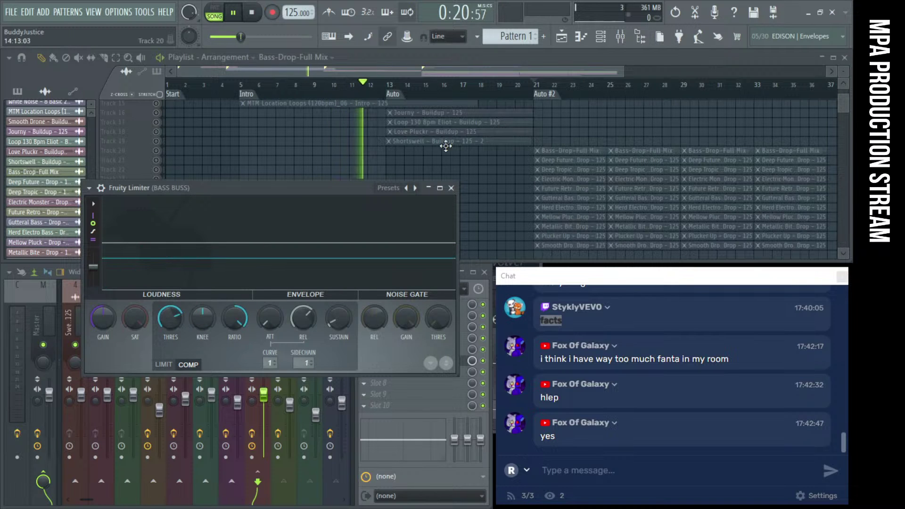
{"action": "left_click", "coordinate": [545, 94]}
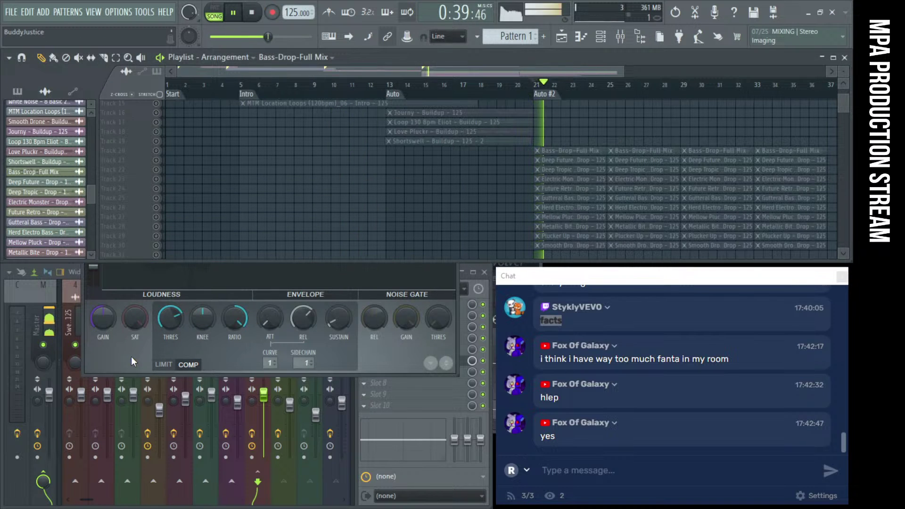
{"action": "left_click_drag", "start_coordinate": [170, 318], "coordinate": [170, 346]}
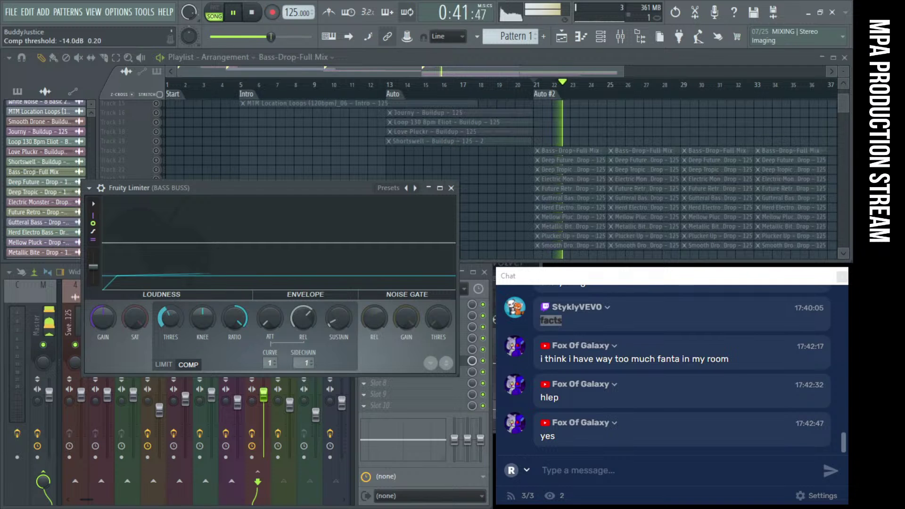
{"action": "key", "text": "space"}
{"action": "left_click_drag", "start_coordinate": [199, 190], "coordinate": [312, 227]}
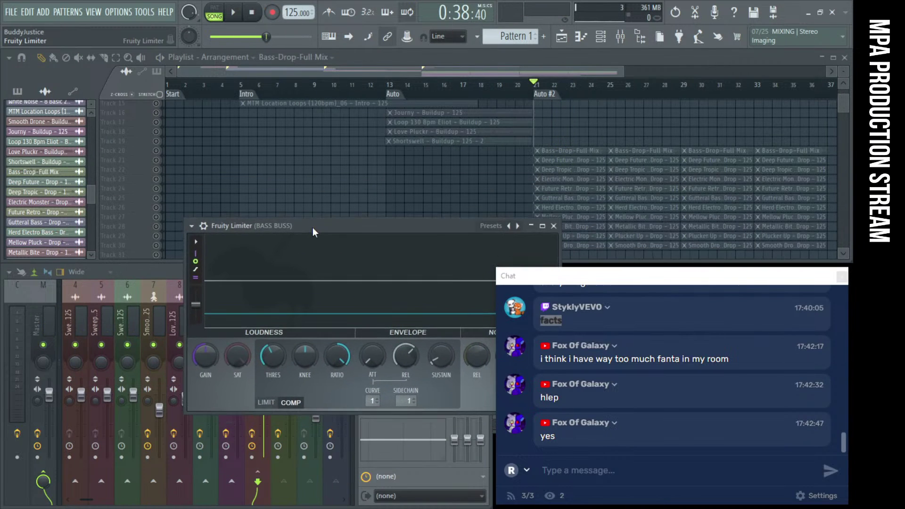
Unmute Tracks 21 and 23, solo Track 21, then turn all tracks back on
{"action": "left_click", "coordinate": [156, 161]}
{"action": "left_click", "coordinate": [157, 179]}
{"action": "left_click", "coordinate": [156, 160], "text": "ctrl"}
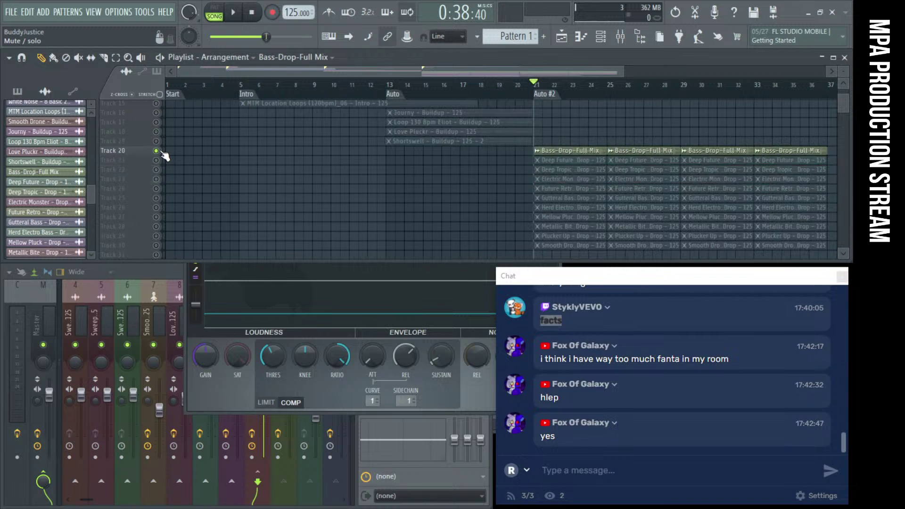
{"action": "left_click", "coordinate": [156, 160], "text": "ctrl"}
Copy-drag the KICK drop clip along Track 1 to bar 28
{"action": "scroll", "coordinate": [542, 170], "scroll_direction": "up", "scroll_amount": 5}
{"action": "scroll", "coordinate": [596, 170], "scroll_direction": "down", "scroll_amount": 5}
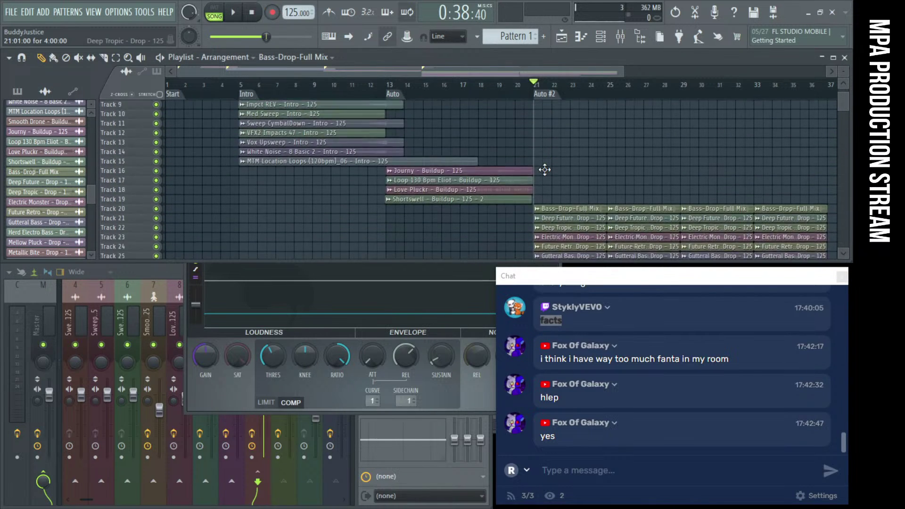
{"action": "scroll", "coordinate": [589, 155], "scroll_direction": "up", "scroll_amount": 5}
{"action": "left_click_drag", "start_coordinate": [582, 103], "coordinate": [705, 104]}
Play back the drop to audition the duplicated kick
{"action": "scroll", "coordinate": [736, 147], "scroll_direction": "up", "scroll_amount": 3}
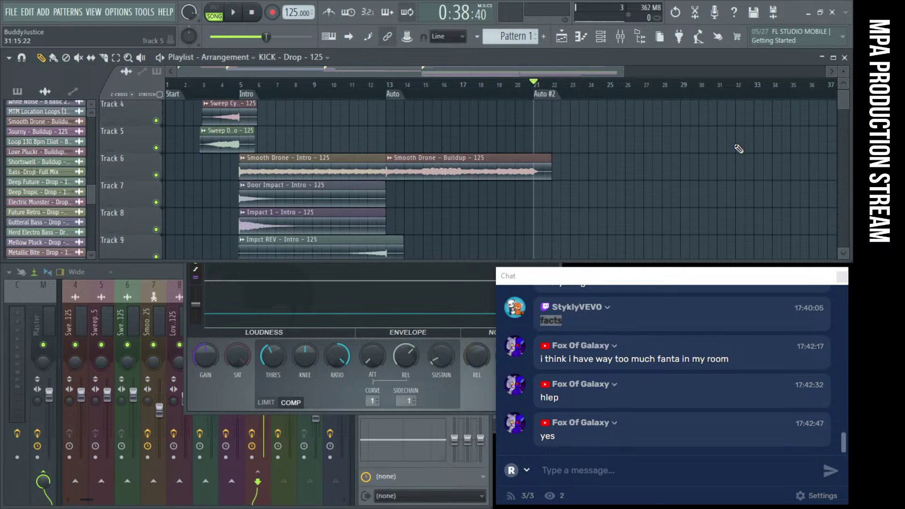
{"action": "key", "text": "space"}
{"action": "scroll", "coordinate": [692, 157], "scroll_direction": "down", "scroll_amount": 1}
{"action": "scroll", "coordinate": [691, 157], "scroll_direction": "down", "scroll_amount": 3}
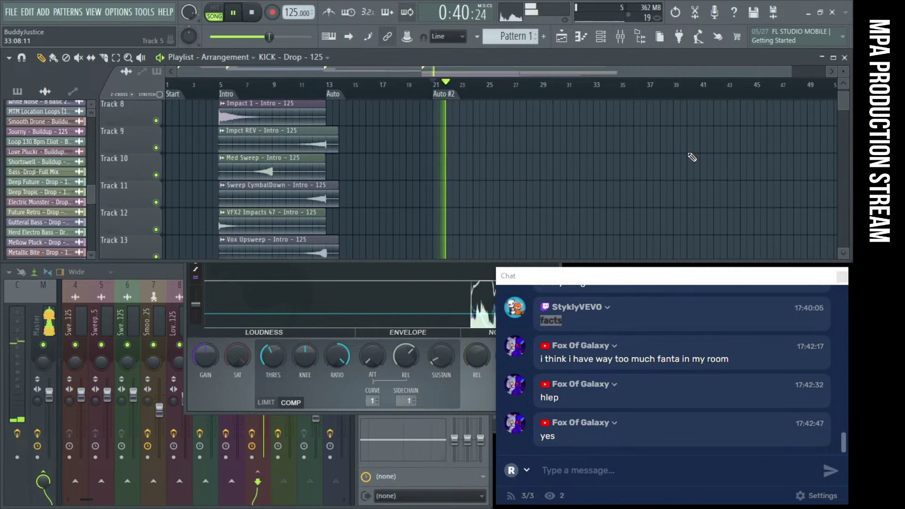
{"action": "scroll", "coordinate": [745, 157], "scroll_direction": "down", "scroll_amount": 3}
{"action": "scroll", "coordinate": [749, 152], "scroll_direction": "up", "scroll_amount": 2}
{"action": "key", "text": "space"}
Mute the CLAP - Drop - 125 - 1 clip on Track 33 and play it back
{"action": "scroll", "coordinate": [505, 165], "scroll_direction": "down", "scroll_amount": 5}
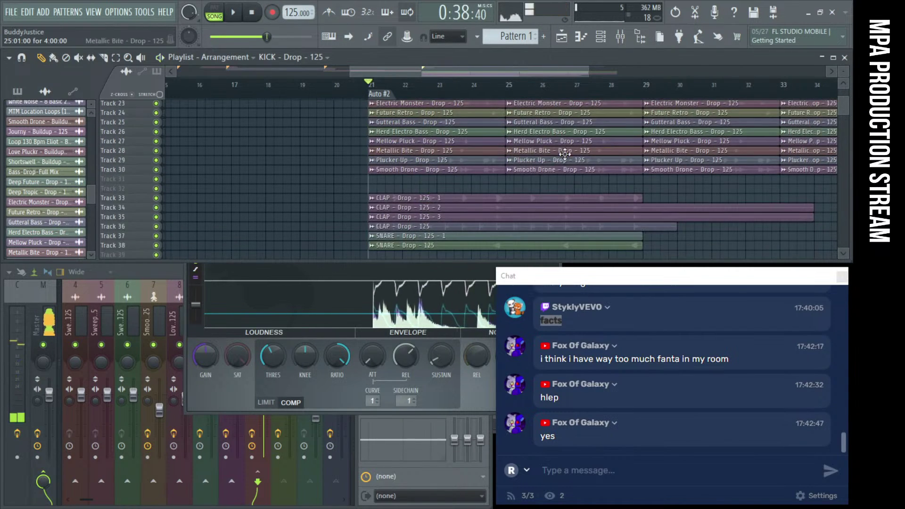
{"action": "scroll", "coordinate": [507, 180], "scroll_direction": "up", "scroll_amount": 1}
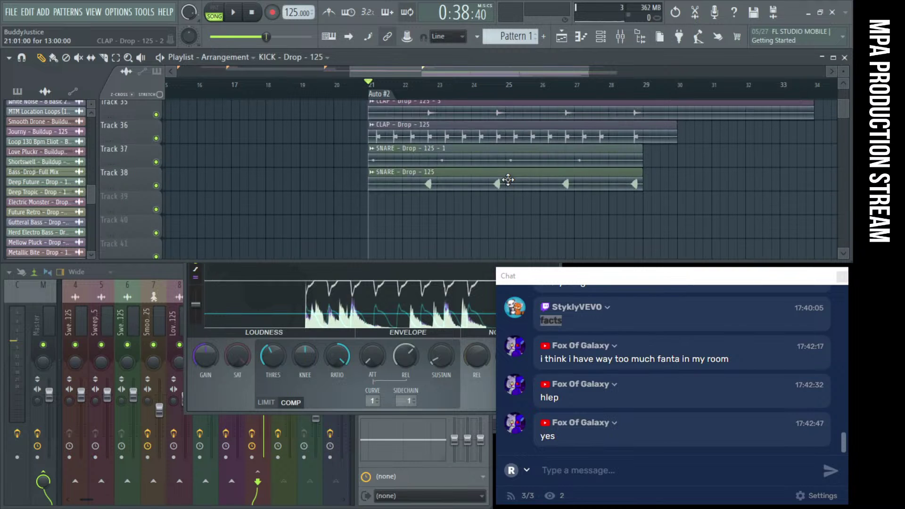
{"action": "scroll", "coordinate": [486, 189], "scroll_direction": "up", "scroll_amount": 4}
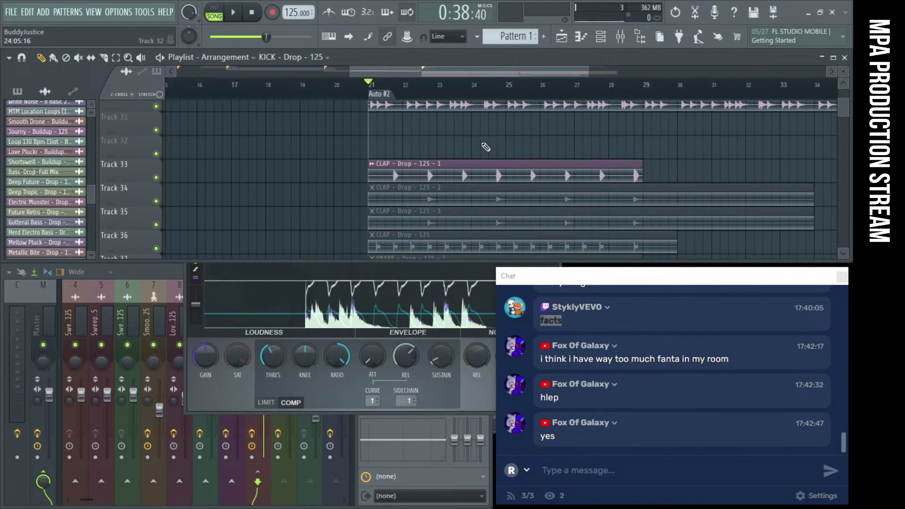
{"action": "left_click", "coordinate": [479, 163]}
{"action": "key", "text": "space"}
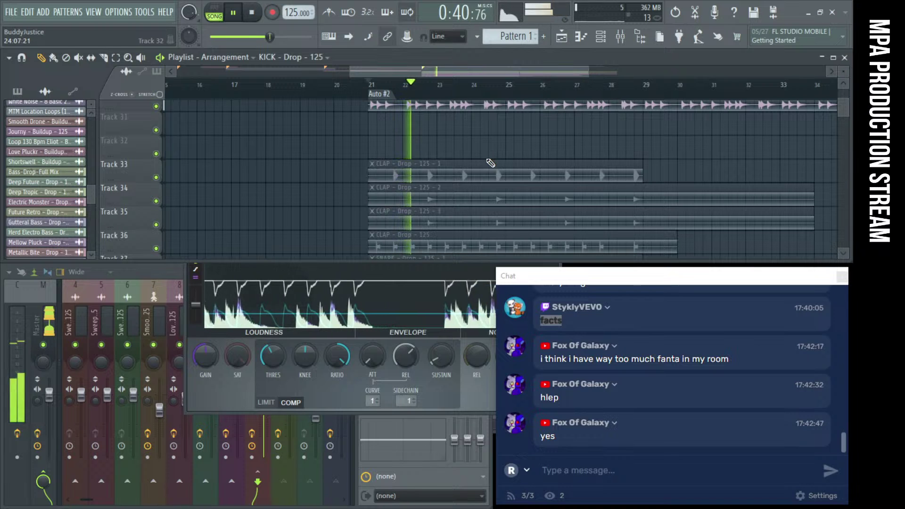
Lower the BASS BUSS Fruity Limiter compressor threshold to about -23 dB
{"action": "left_click", "coordinate": [233, 393]}
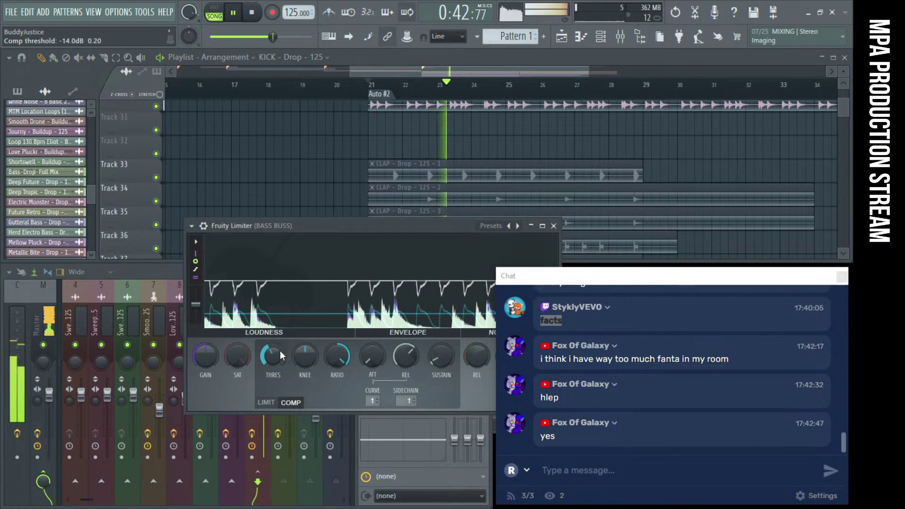
{"action": "left_click_drag", "start_coordinate": [310, 227], "coordinate": [226, 194]}
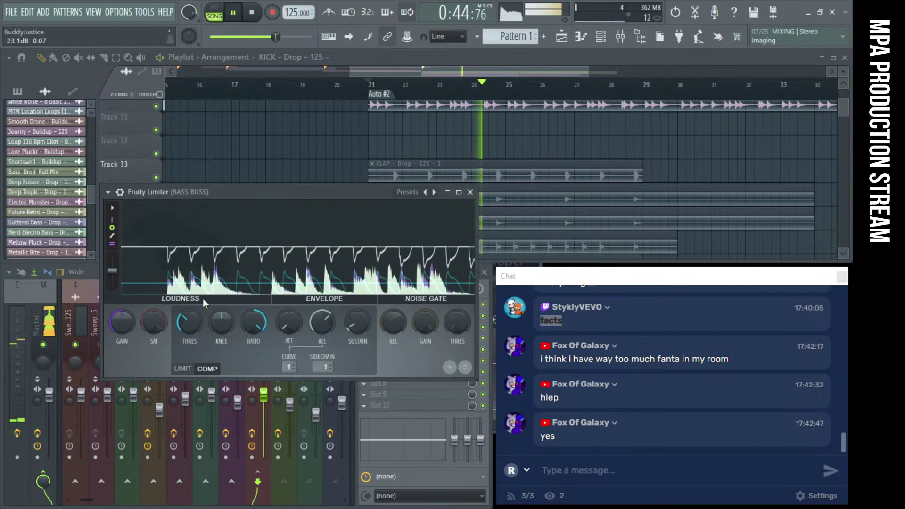
{"action": "mouse_move", "coordinate": [189, 322]}
{"action": "left_mouse_down"}
{"action": "mouse_move", "coordinate": [189, 343]}
{"action": "mouse_move", "coordinate": [189, 328]}
{"action": "left_mouse_up"}
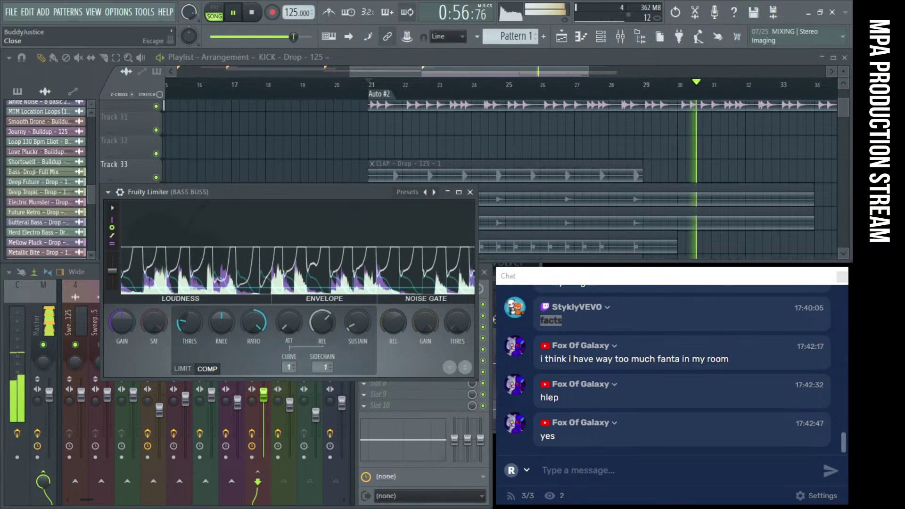
{"action": "left_click", "coordinate": [842, 274]}
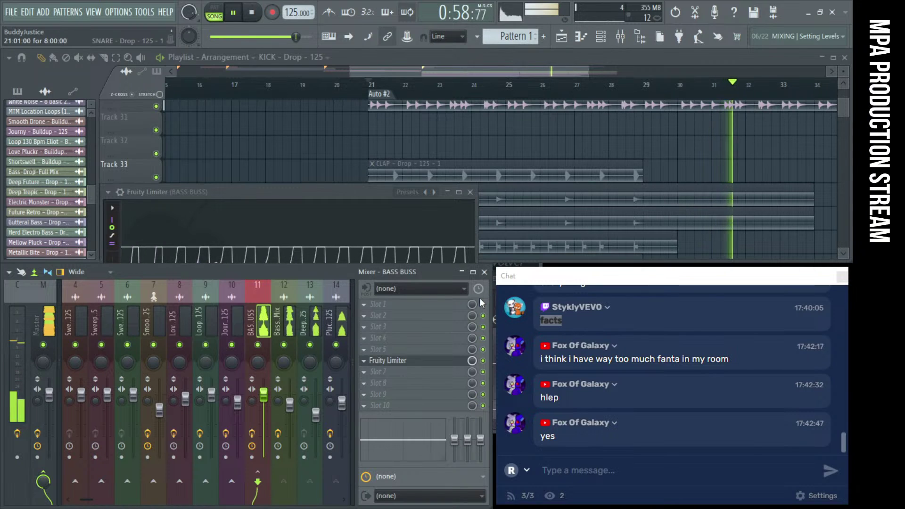
{"action": "left_click", "coordinate": [262, 193]}
{"action": "left_click_drag", "start_coordinate": [262, 192], "coordinate": [259, 155]}
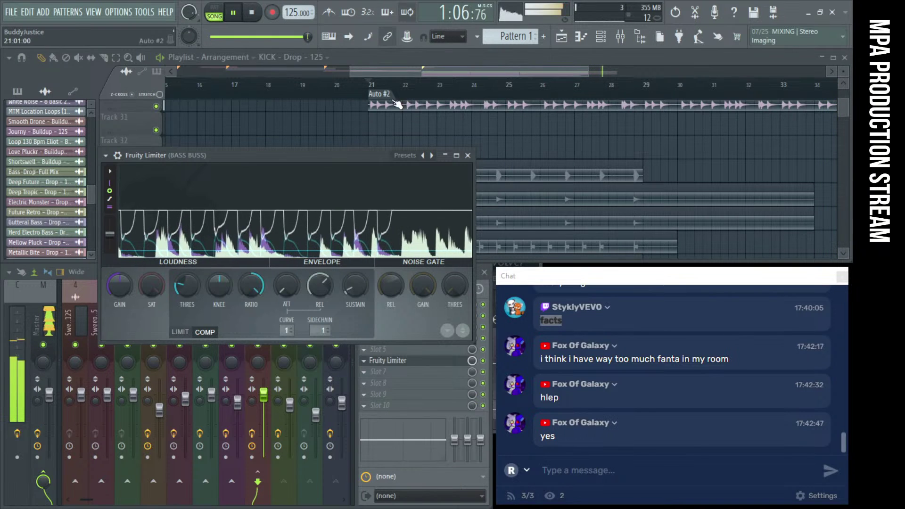
Play through the drop in the playlist to hear the new threshold
{"action": "left_click", "coordinate": [338, 118]}
{"action": "scroll", "coordinate": [340, 120], "scroll_direction": "down", "scroll_amount": 5, "text": "ctrl"}
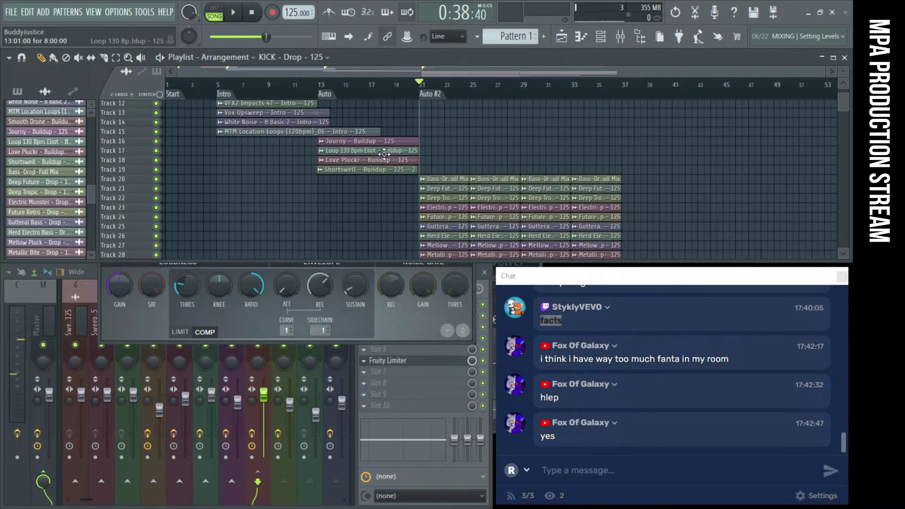
{"action": "scroll", "coordinate": [595, 164], "scroll_direction": "up", "scroll_amount": 3}
{"action": "scroll", "coordinate": [595, 163], "scroll_direction": "up", "scroll_amount": 6, "text": "ctrl"}
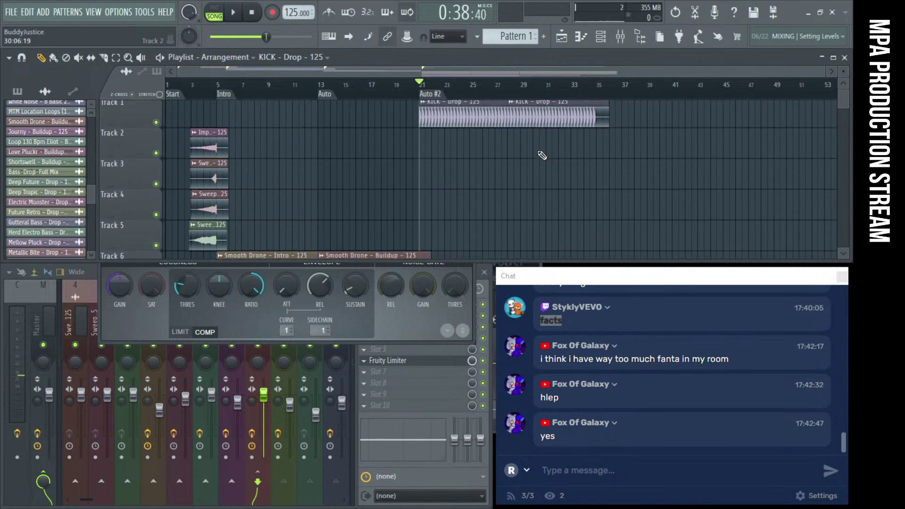
{"action": "scroll", "coordinate": [537, 151], "scroll_direction": "down", "scroll_amount": 6, "text": "ctrl"}
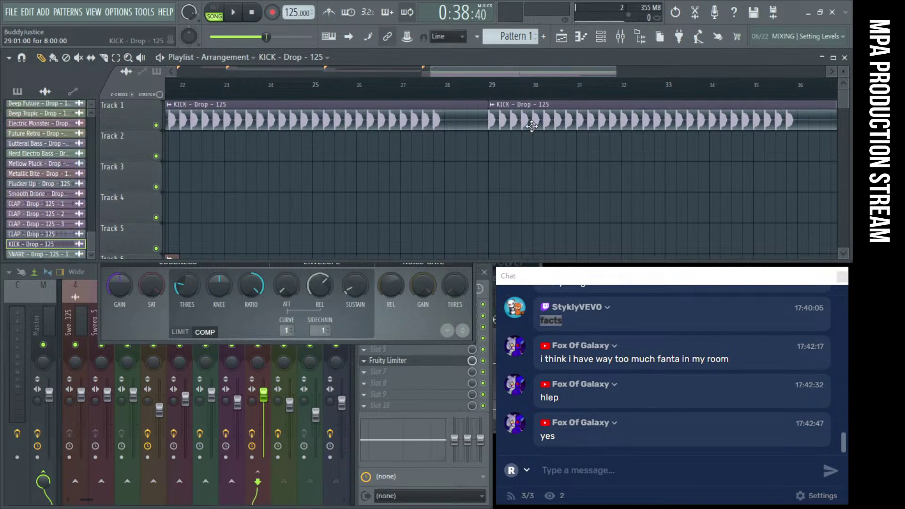
{"action": "scroll", "coordinate": [647, 183], "scroll_direction": "up", "scroll_amount": 5, "text": "alt"}
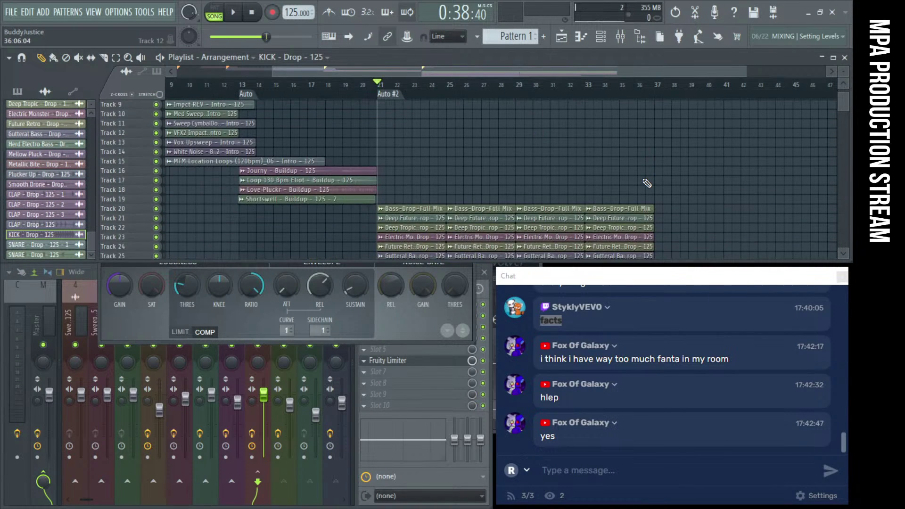
{"action": "scroll", "coordinate": [647, 183], "scroll_direction": "up", "scroll_amount": 6}
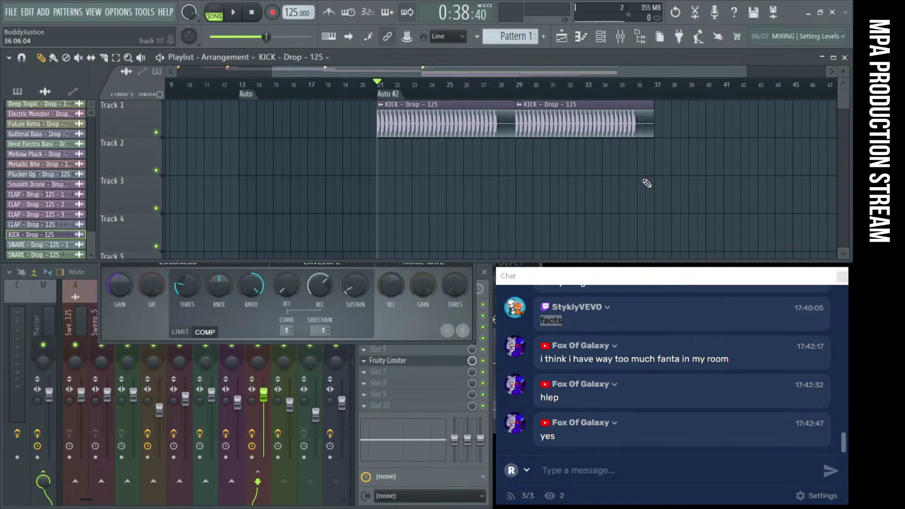
{"action": "key", "text": "space"}
{"action": "scroll", "coordinate": [613, 160], "scroll_direction": "down", "scroll_amount": 6}
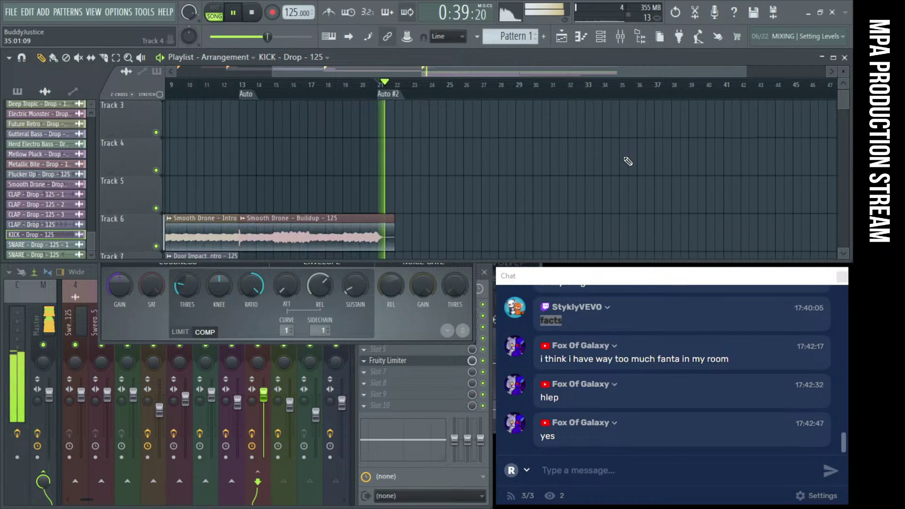
{"action": "scroll", "coordinate": [653, 209], "scroll_direction": "up", "scroll_amount": 6}
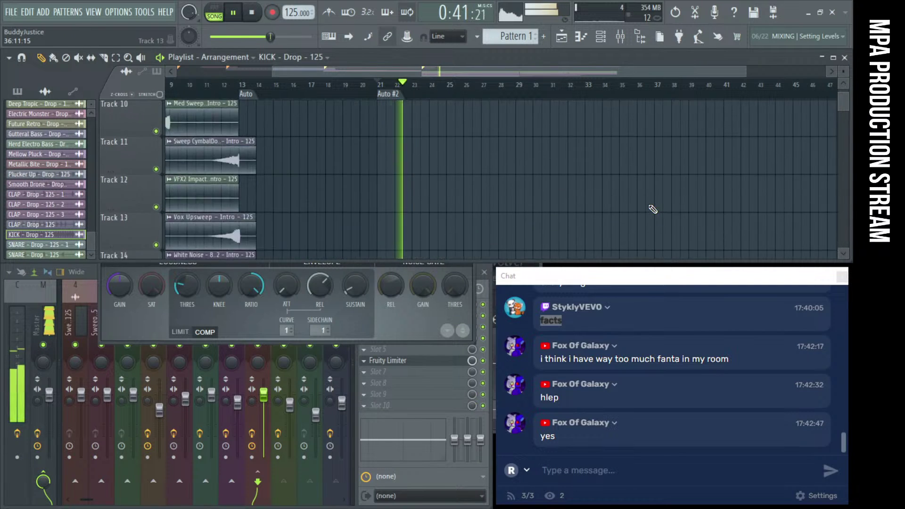
{"action": "scroll", "coordinate": [554, 159], "scroll_direction": "down", "scroll_amount": 4}
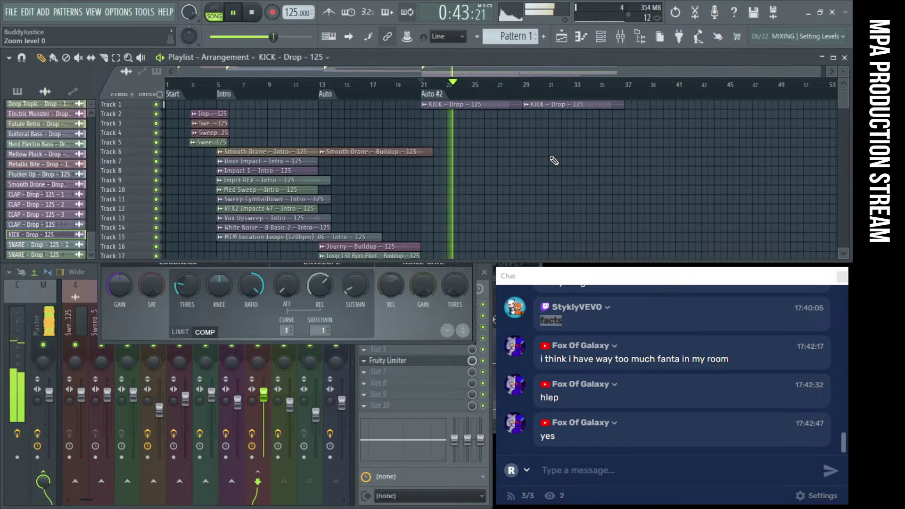
{"action": "scroll", "coordinate": [555, 160], "scroll_direction": "down", "scroll_amount": 5}
{"action": "scroll", "coordinate": [554, 161], "scroll_direction": "down", "scroll_amount": 3}
{"action": "scroll", "coordinate": [554, 161], "scroll_direction": "up", "scroll_amount": 5}
{"action": "scroll", "coordinate": [566, 148], "scroll_direction": "up", "scroll_amount": 4}
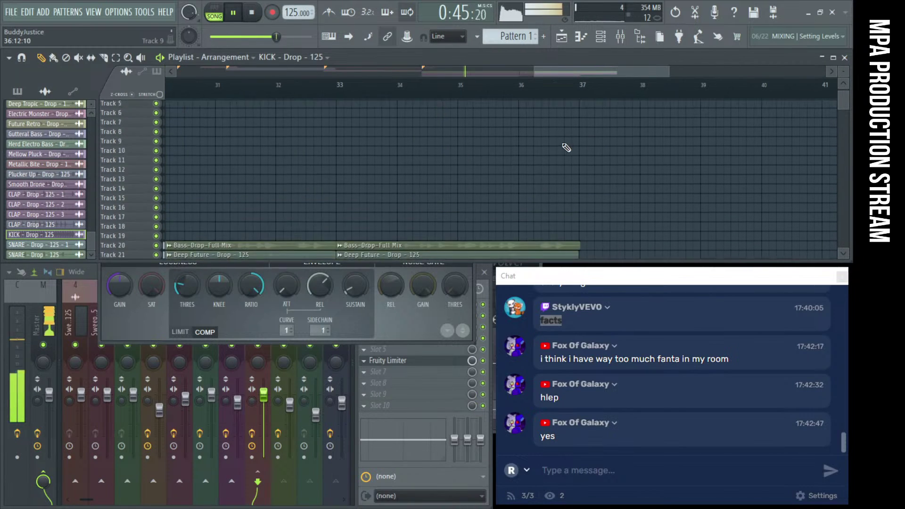
{"action": "key", "text": "space"}
Audition the drop from bar 21, then bring up the FILE menu
{"action": "left_click", "coordinate": [584, 91]}
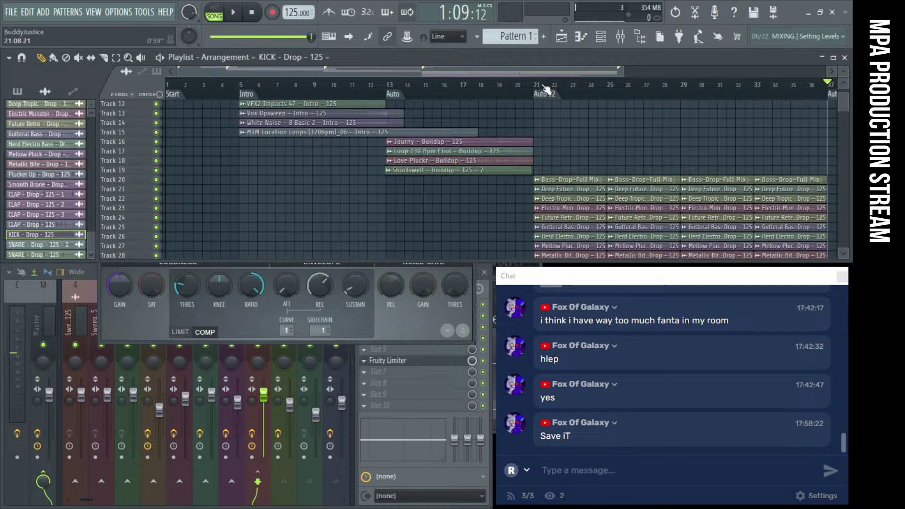
{"action": "left_click", "coordinate": [547, 89]}
{"action": "key", "text": "space"}
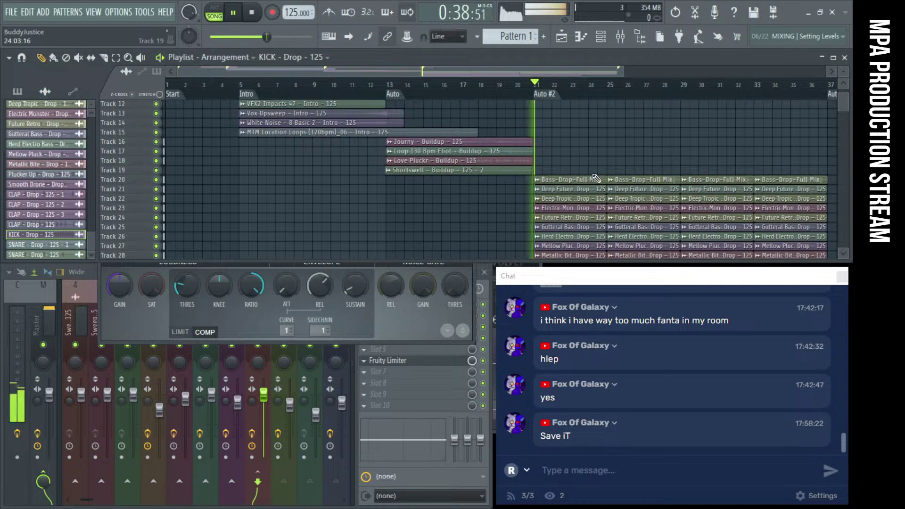
{"action": "scroll", "coordinate": [636, 168], "scroll_direction": "down", "scroll_amount": 5}
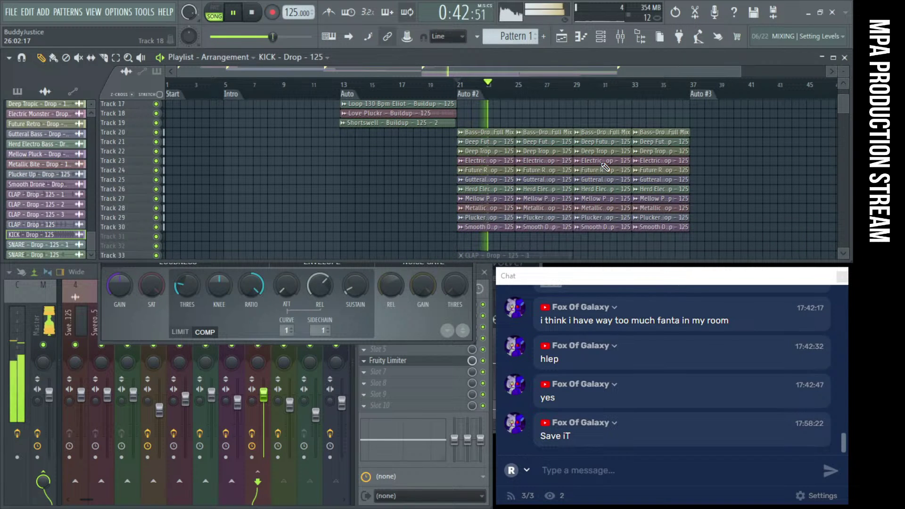
{"action": "left_click", "coordinate": [252, 14]}
{"action": "left_click_drag", "start_coordinate": [547, 282], "coordinate": [274, 242]}
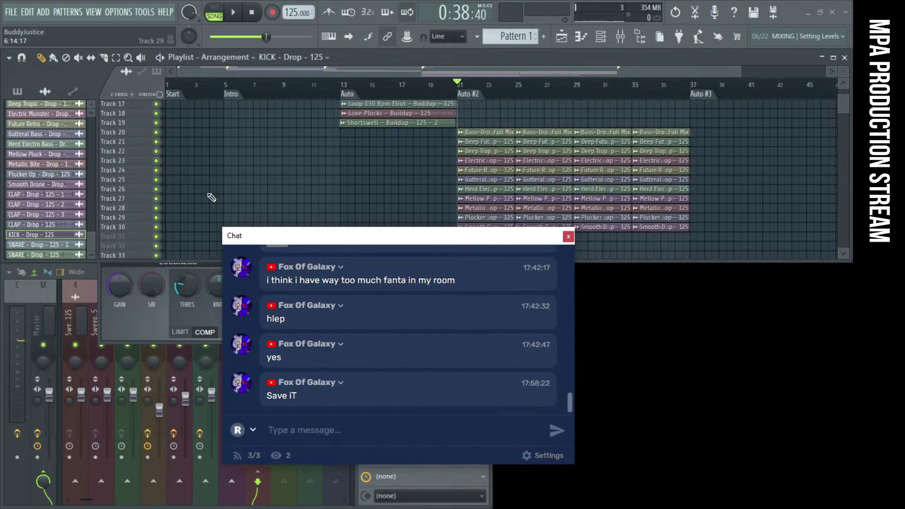
{"action": "left_click", "coordinate": [15, 11]}
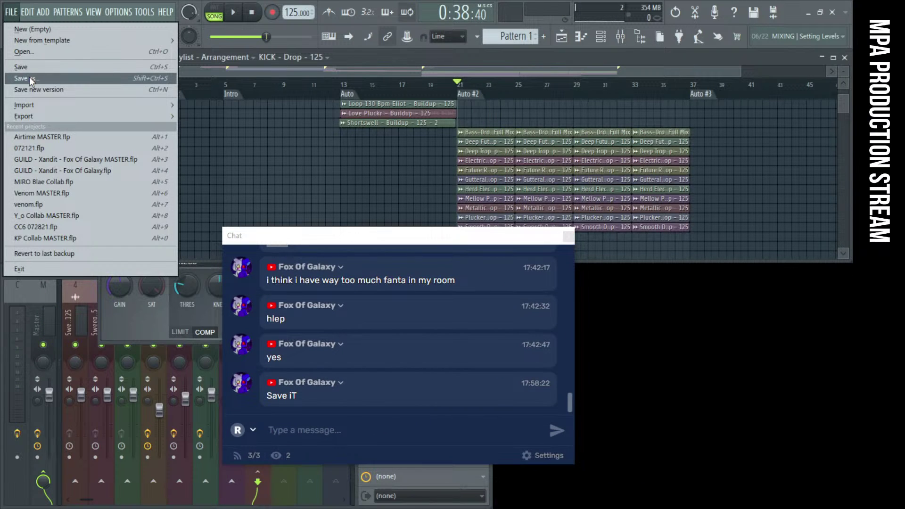
Save as 'GUILD - Mister Faux.flp' in a new Production Streams folder, 'Community Collab 10'
{"action": "left_click", "coordinate": [29, 77]}
{"action": "left_click_drag", "start_coordinate": [300, 235], "coordinate": [571, 276]}
{"action": "scroll", "coordinate": [73, 112], "scroll_direction": "up", "scroll_amount": 4}
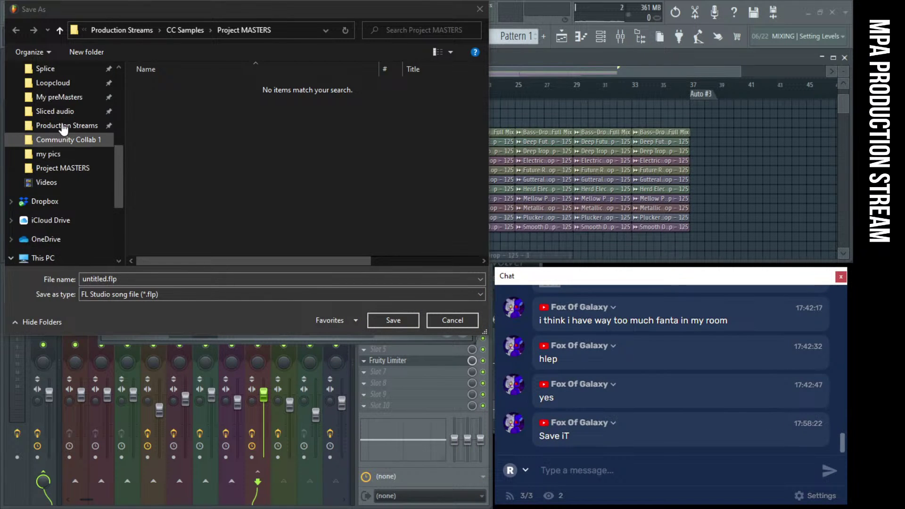
{"action": "left_click", "coordinate": [66, 182]}
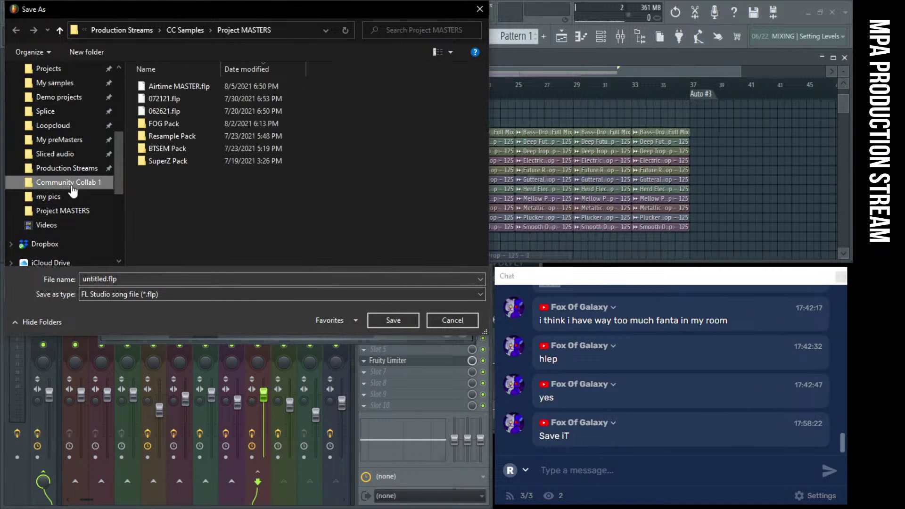
{"action": "left_click", "coordinate": [67, 168]}
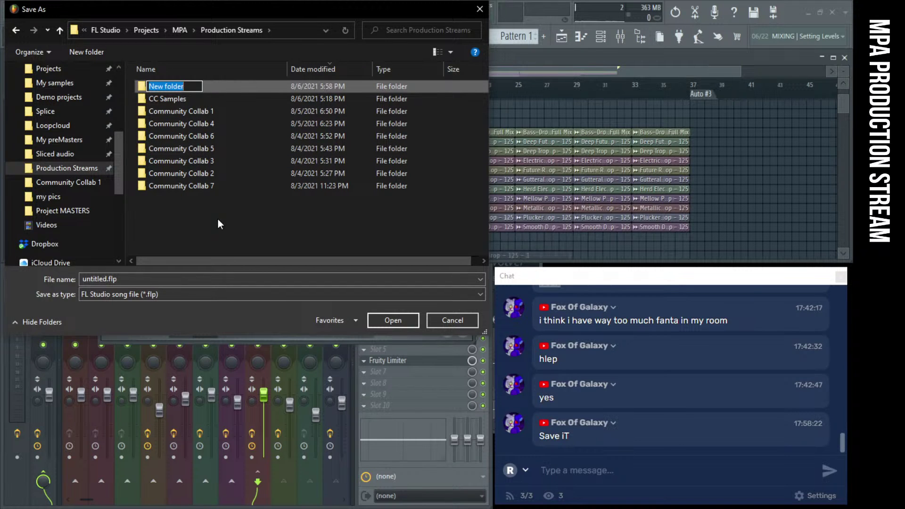
{"action": "type", "text": "Community Collab 10"}
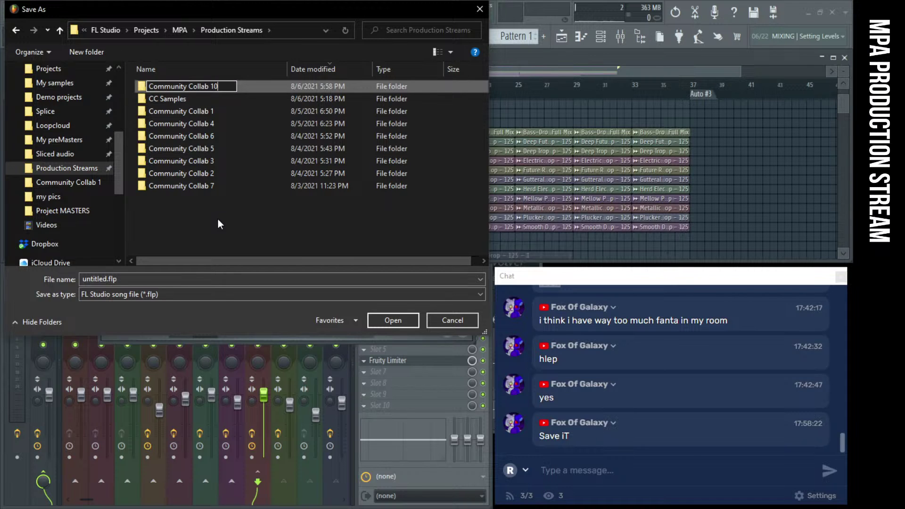
{"action": "key", "text": "Return"}
{"action": "double_click", "coordinate": [190, 87]}
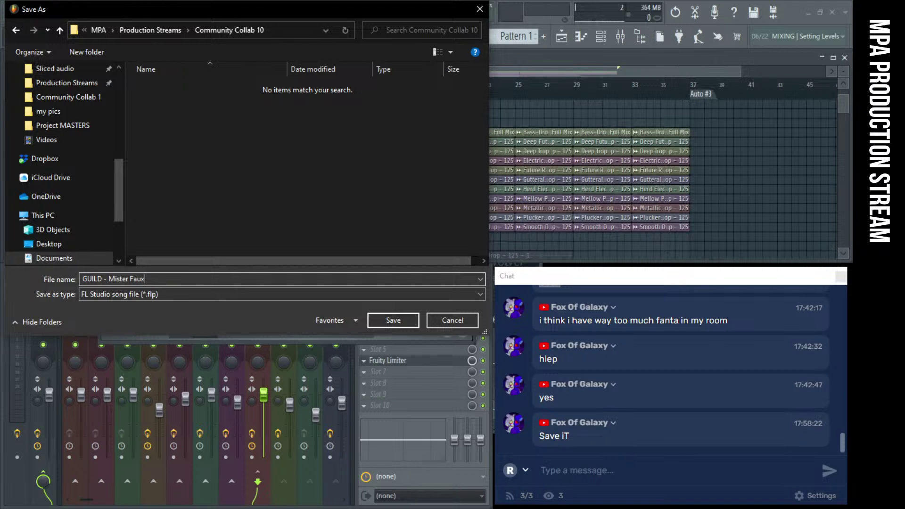
{"action": "key", "text": "Return"}
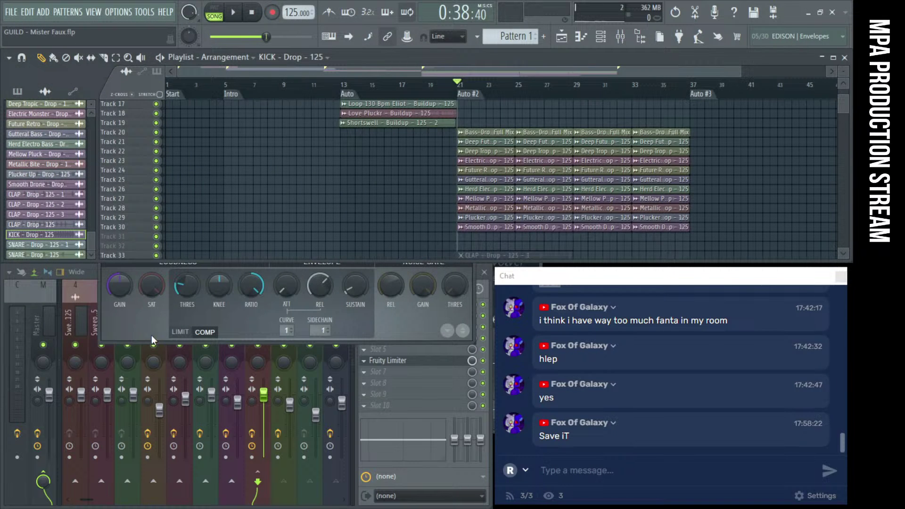
Close the BASS BUSS Fruity Limiter window while the song plays, then stop at bar 21
{"action": "left_click", "coordinate": [234, 14]}
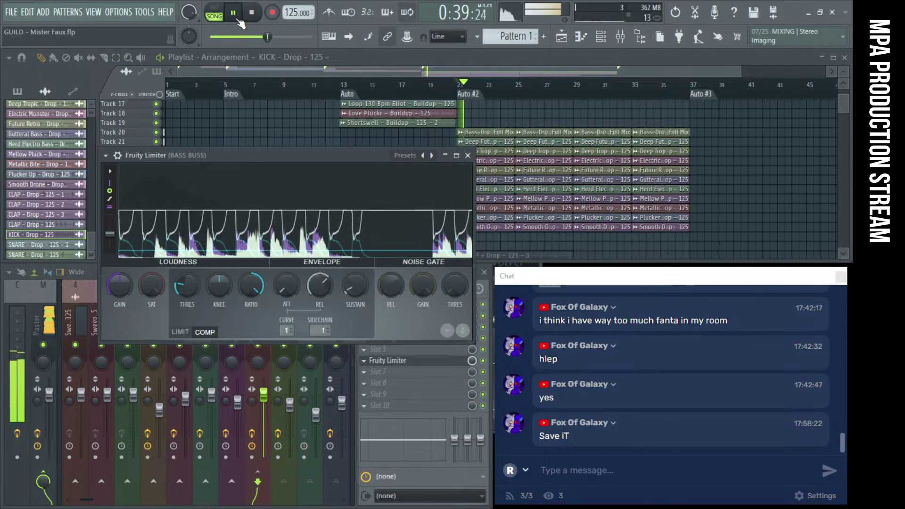
{"action": "left_click_drag", "start_coordinate": [562, 276], "coordinate": [279, 209]}
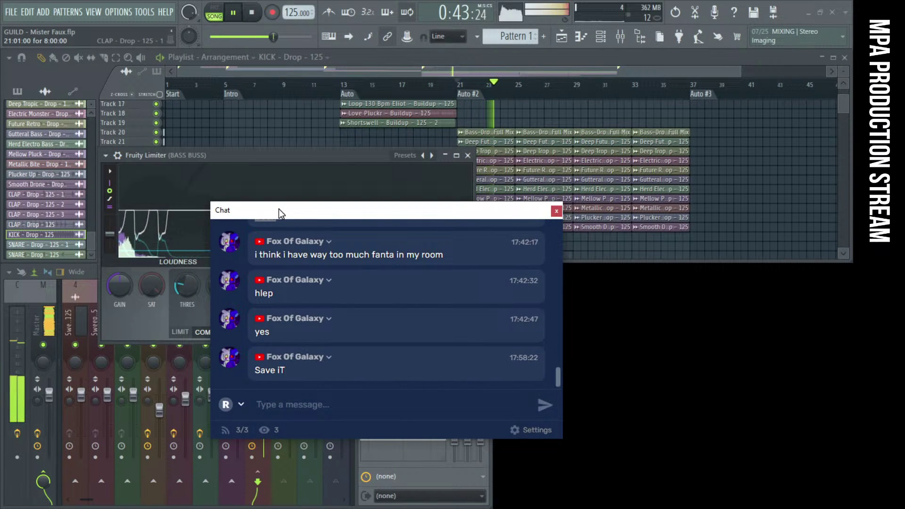
{"action": "left_click_drag", "start_coordinate": [279, 208], "coordinate": [323, 228]}
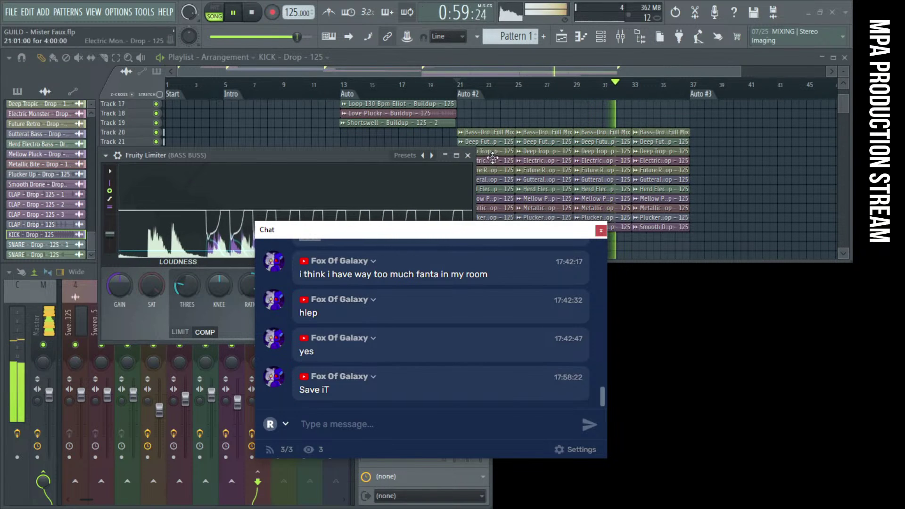
{"action": "left_click", "coordinate": [468, 155]}
{"action": "left_click_drag", "start_coordinate": [437, 234], "coordinate": [679, 279]}
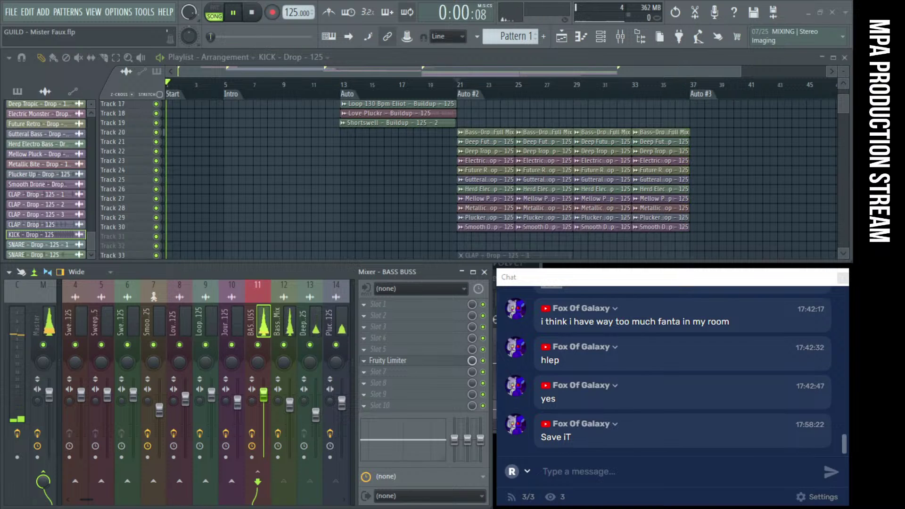
{"action": "key", "text": "space"}
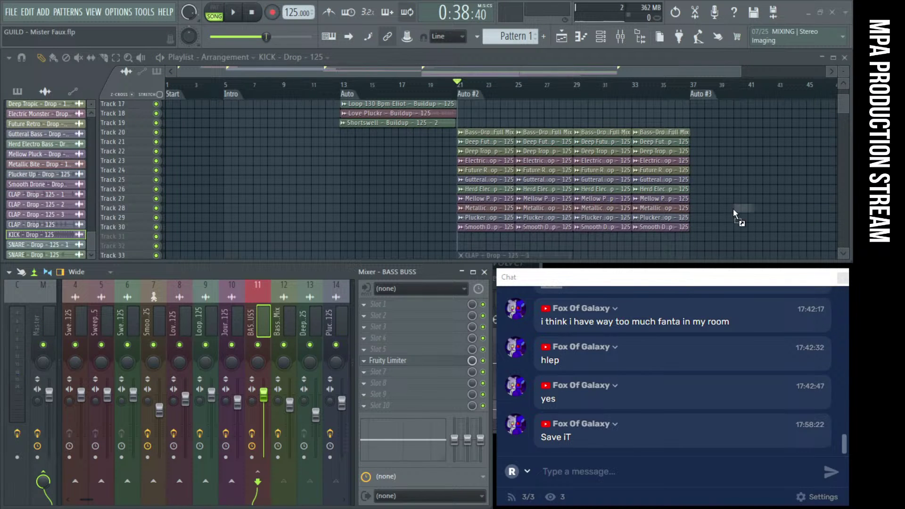
Place the Love Pluckr - Drop - 125 sample on Track 31 at bar 21 and select it
{"action": "scroll", "coordinate": [530, 237], "scroll_direction": "down", "scroll_amount": 4}
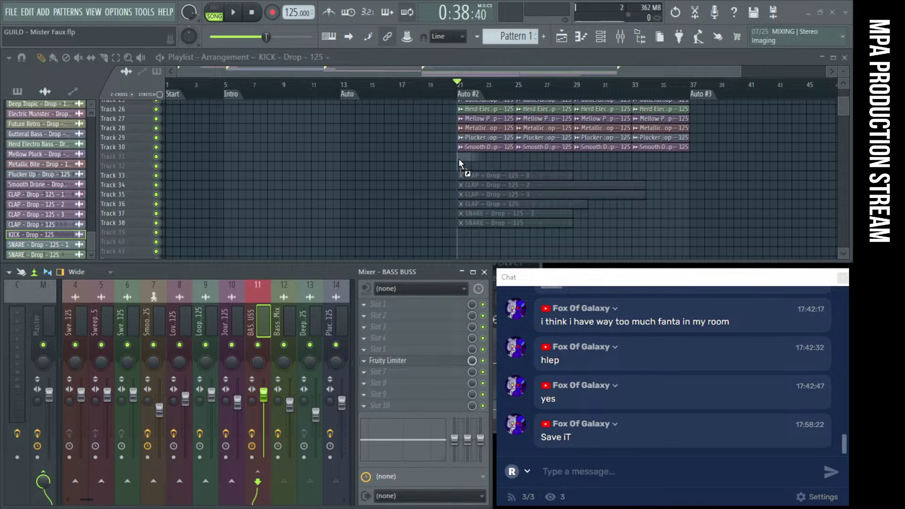
{"action": "left_click_drag", "start_coordinate": [459, 159], "coordinate": [461, 159]}
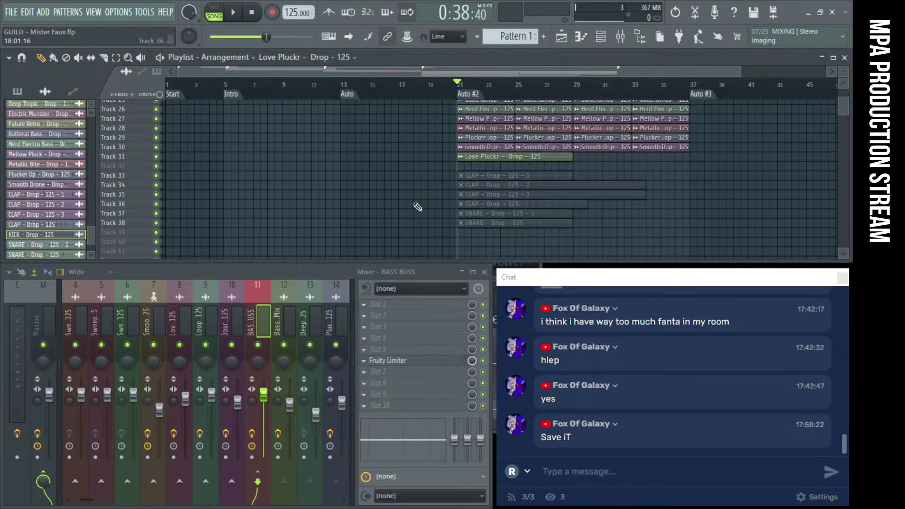
{"action": "scroll", "coordinate": [478, 175], "scroll_direction": "up", "scroll_amount": 4}
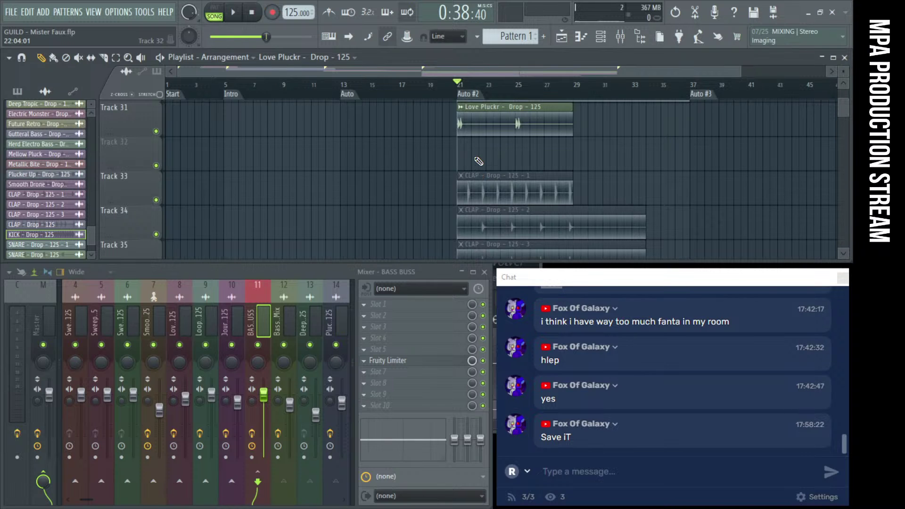
{"action": "scroll", "coordinate": [478, 161], "scroll_direction": "up", "scroll_amount": 3}
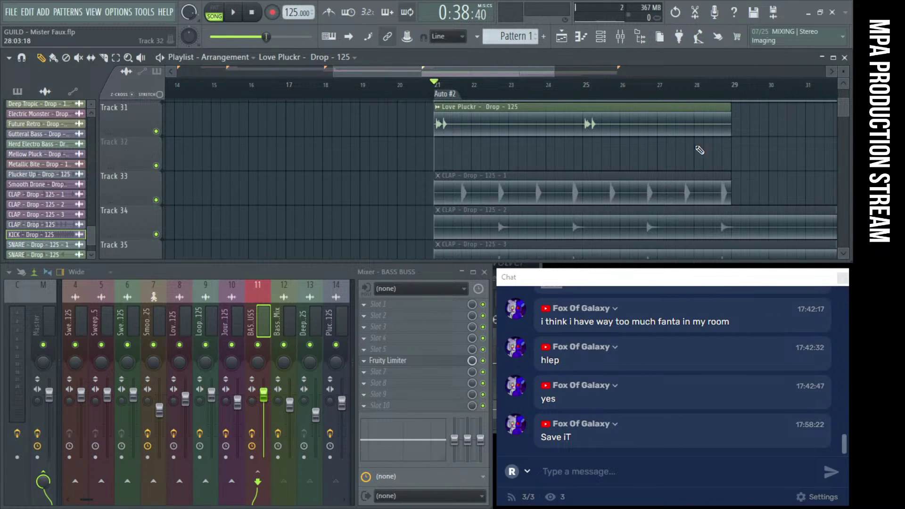
{"action": "scroll", "coordinate": [453, 122], "scroll_direction": "up", "scroll_amount": 3}
{"action": "left_click", "coordinate": [452, 122]}
Open the Love Pluckr channel for mixer insert 16, preview from bar 21, and nudge the clip earlier
{"action": "double_click", "coordinate": [453, 122]}
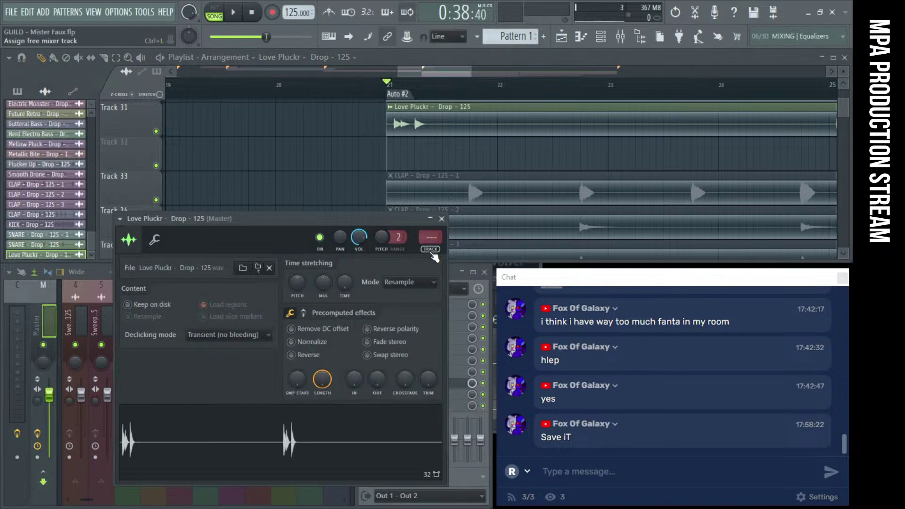
{"action": "scroll", "coordinate": [392, 163], "scroll_direction": "up", "scroll_amount": 4}
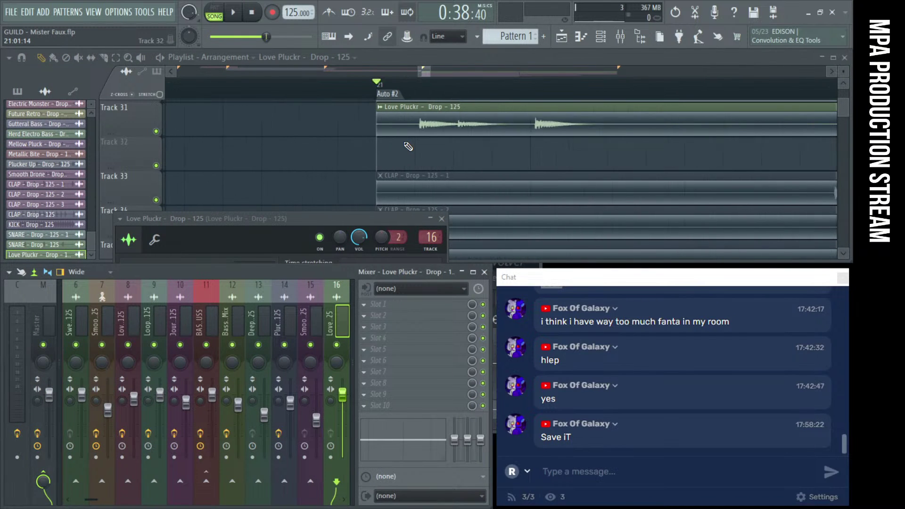
{"action": "key", "text": "space"}
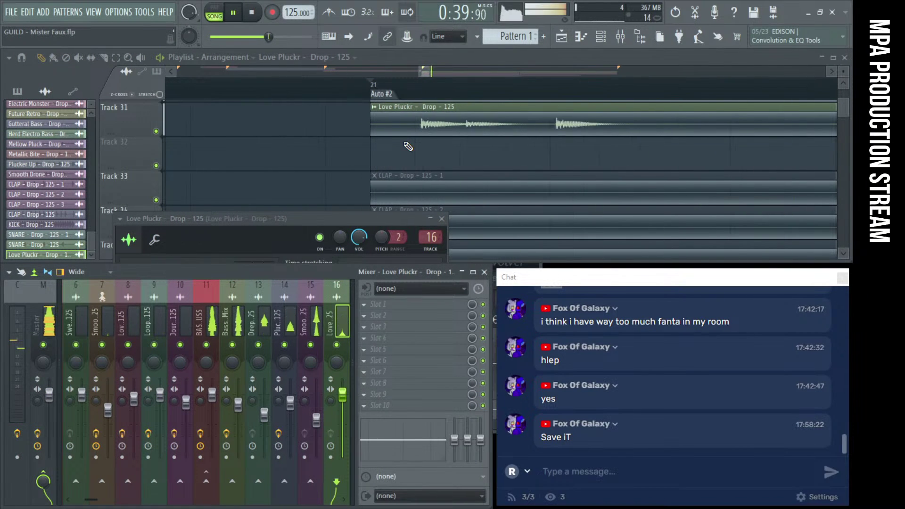
{"action": "key", "text": "space"}
{"action": "mouse_move", "coordinate": [466, 127]}
{"action": "left_mouse_down"}
{"action": "mouse_move", "coordinate": [452, 128]}
{"action": "mouse_move", "coordinate": [468, 126]}
{"action": "left_mouse_up"}
Audition the Love Pluckr clip's timing and shift it slightly earlier on Track 31
{"action": "key", "text": "space"}
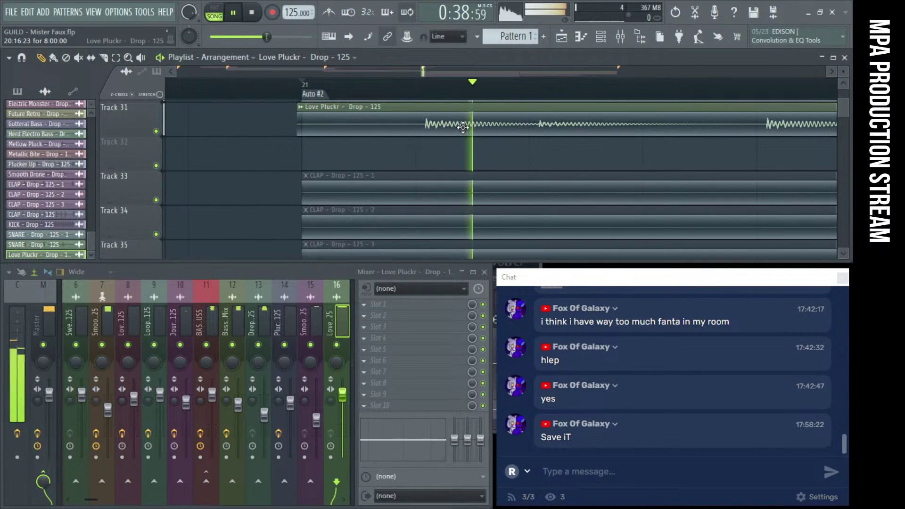
{"action": "key", "text": "space"}
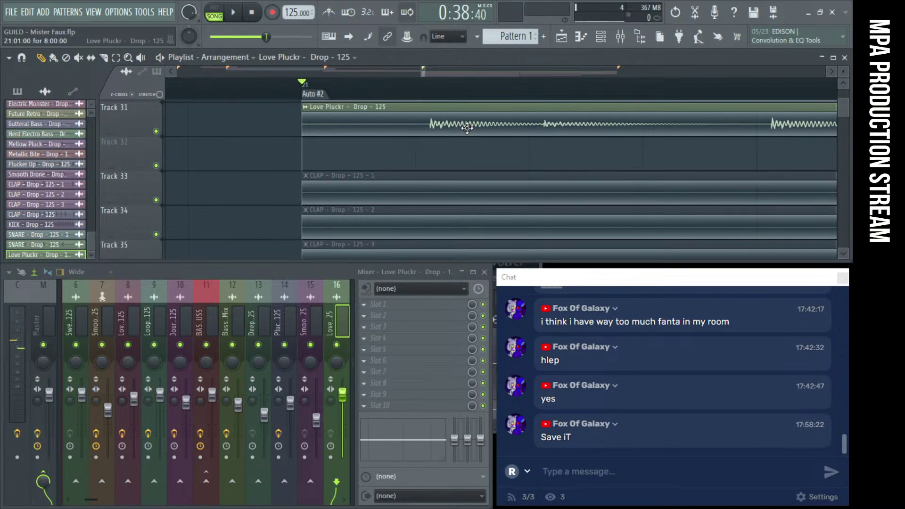
{"action": "key", "text": "space"}
{"action": "key", "text": "space"}
{"action": "scroll", "coordinate": [462, 132], "scroll_direction": "down", "scroll_amount": 4}
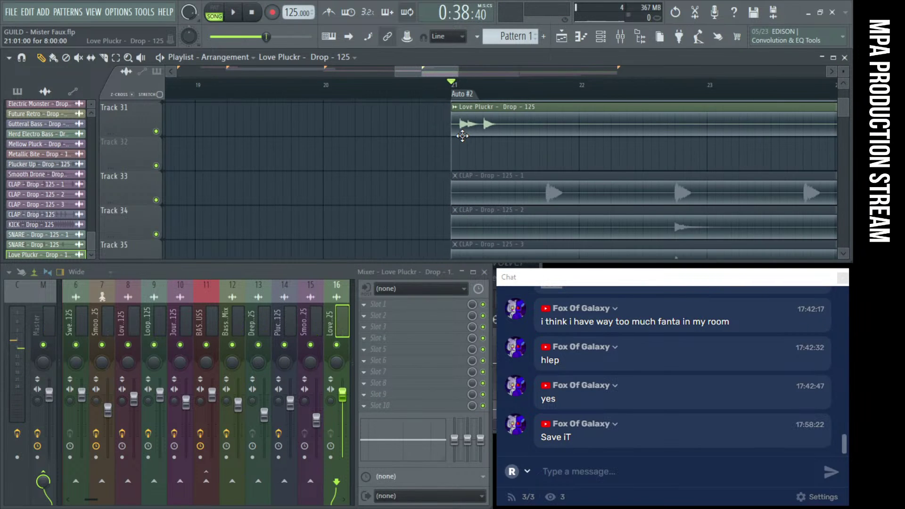
{"action": "scroll", "coordinate": [567, 135], "scroll_direction": "up", "scroll_amount": 6}
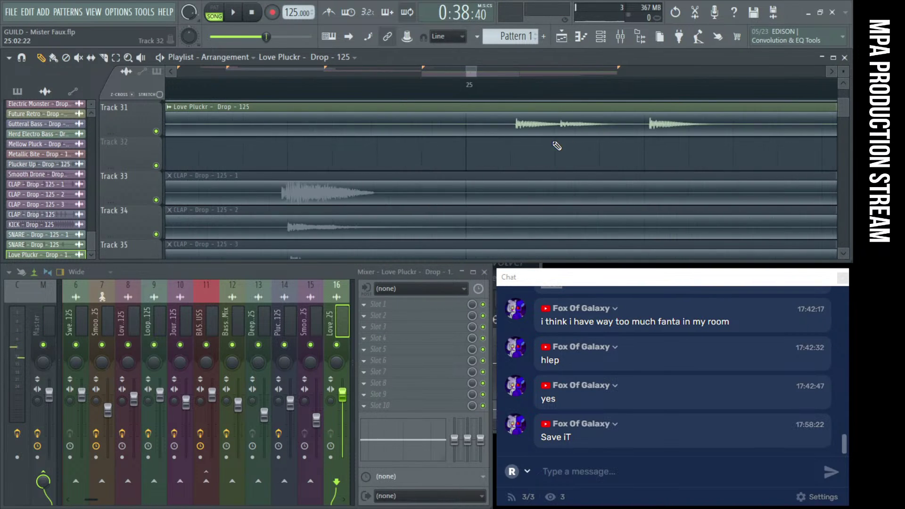
{"action": "scroll", "coordinate": [670, 136], "scroll_direction": "down", "scroll_amount": 2}
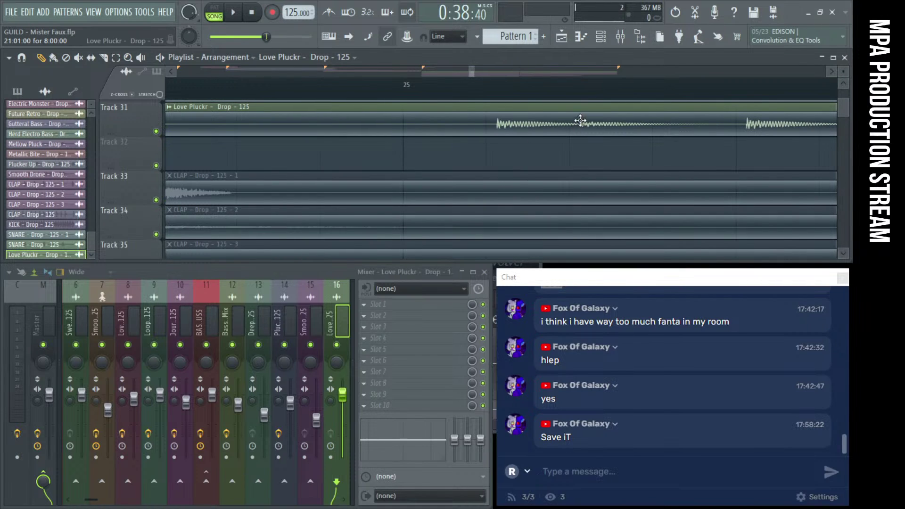
{"action": "scroll", "coordinate": [750, 123], "scroll_direction": "up", "scroll_amount": 2}
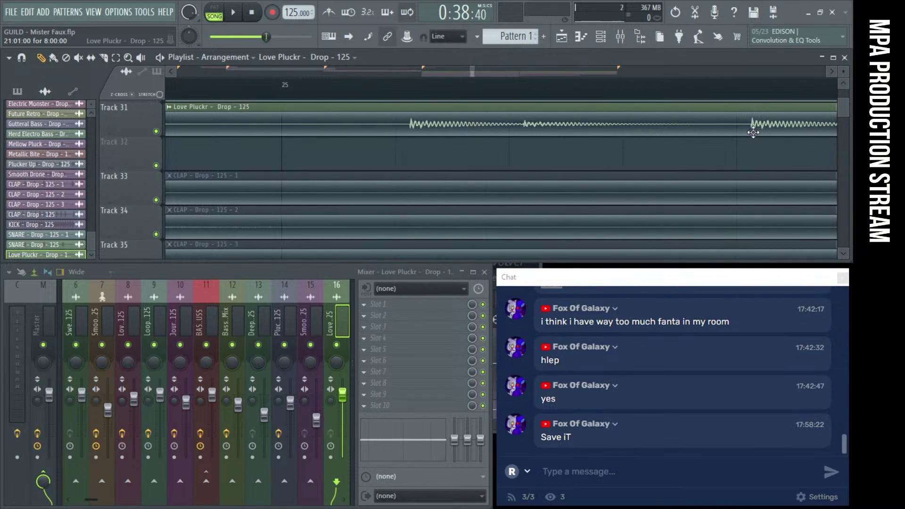
{"action": "left_click_drag", "start_coordinate": [750, 134], "coordinate": [747, 135]}
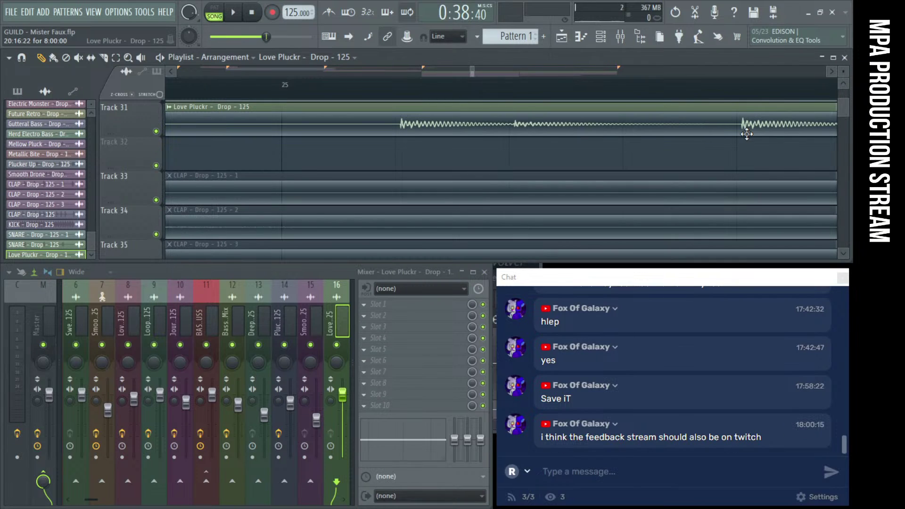
{"action": "key", "text": "space"}
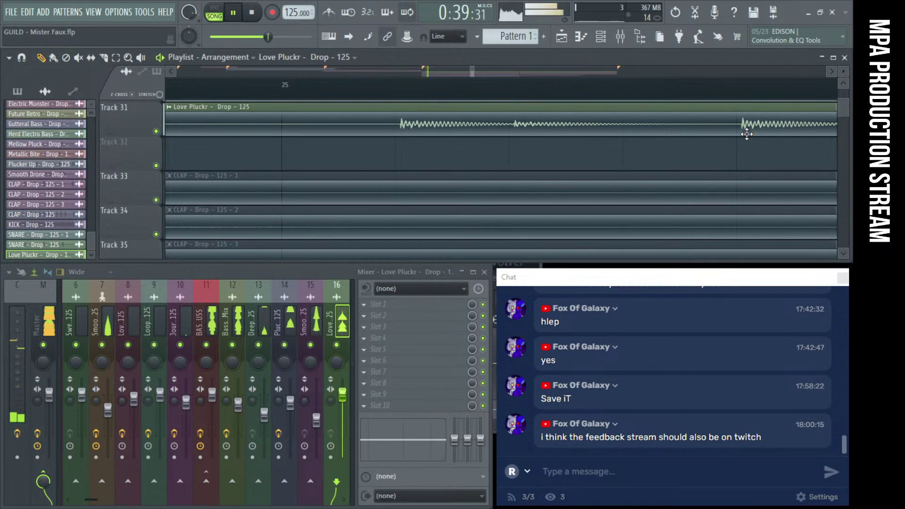
{"action": "key", "text": "space"}
Snap the Love Pluckr clip to start at 21:01:00 and play the drop from bar 21
{"action": "left_click_drag", "start_coordinate": [747, 134], "coordinate": [751, 127]}
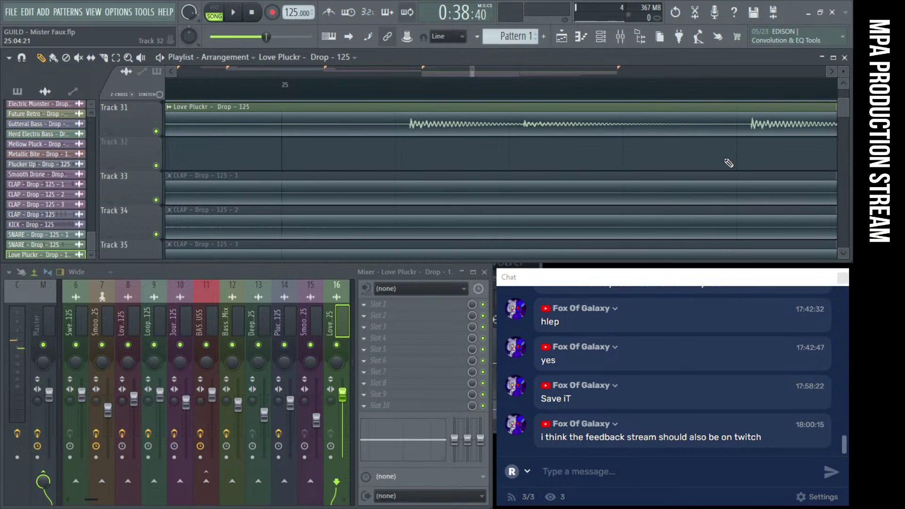
{"action": "key", "text": "space"}
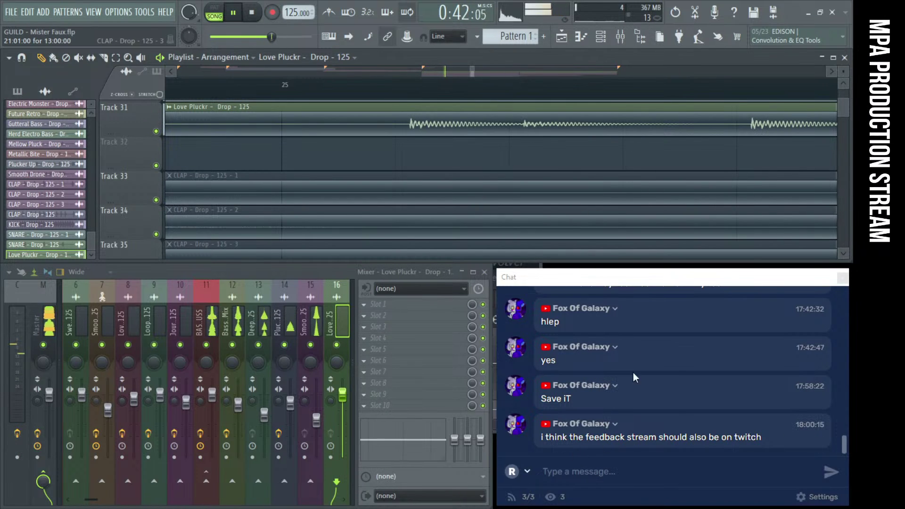
{"action": "left_click_drag", "start_coordinate": [609, 282], "coordinate": [269, 258]}
{"action": "left_click", "coordinate": [252, 13]}
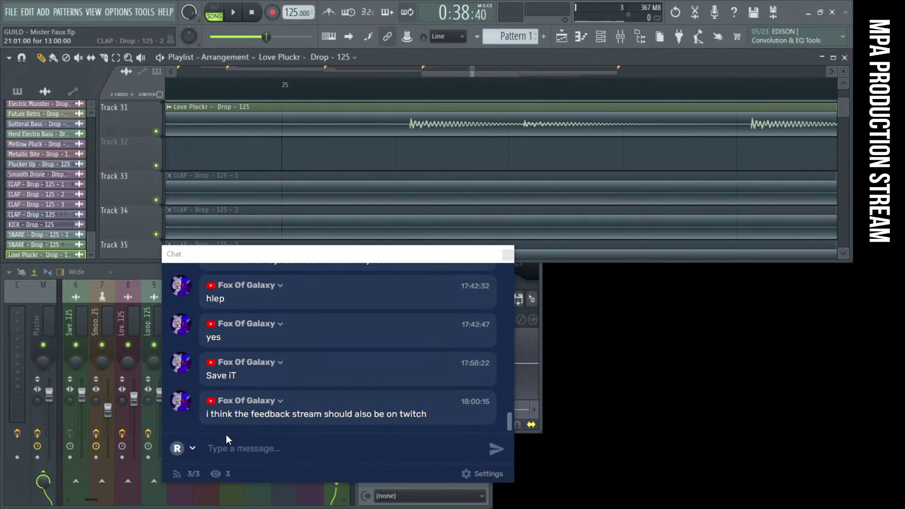
{"action": "left_click_drag", "start_coordinate": [214, 250], "coordinate": [145, 171]}
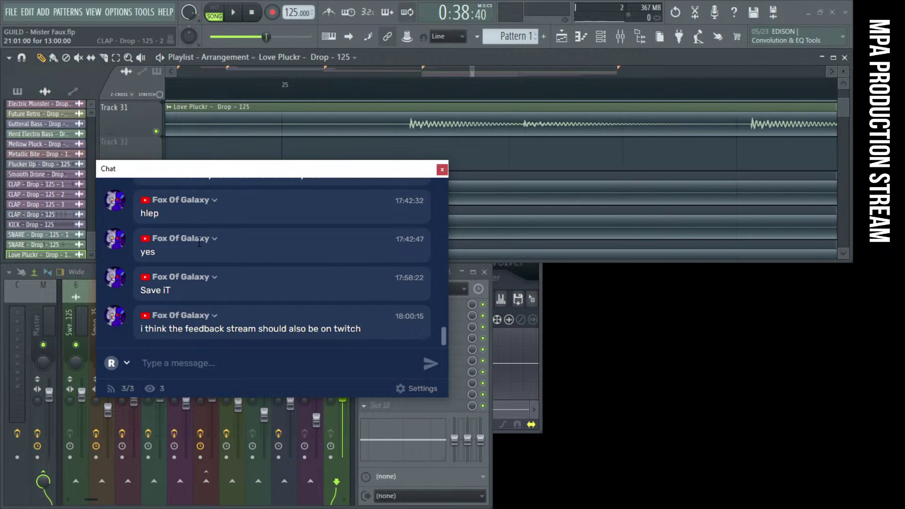
Drag the chat window to the bottom-right corner so Tracks 33–35 and the mixer strips show
{"action": "left_click_drag", "start_coordinate": [167, 169], "coordinate": [160, 188]}
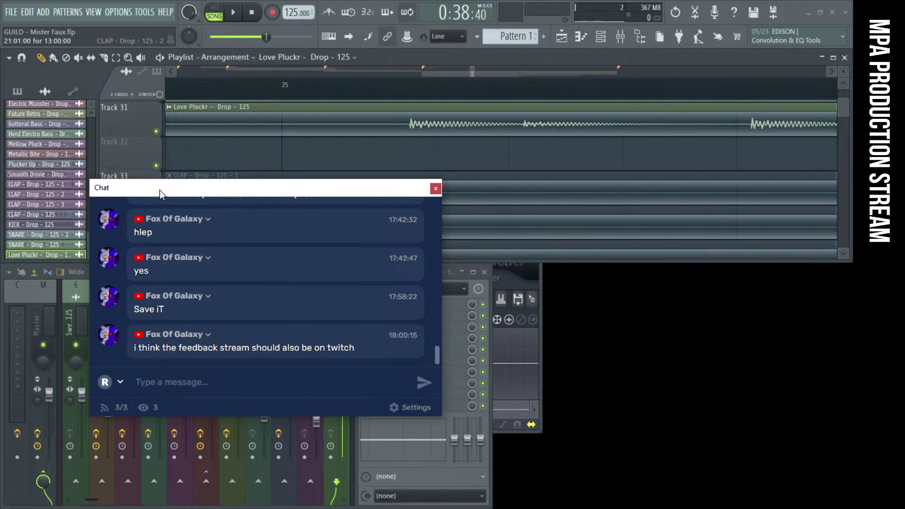
{"action": "left_click_drag", "start_coordinate": [158, 191], "coordinate": [564, 278]}
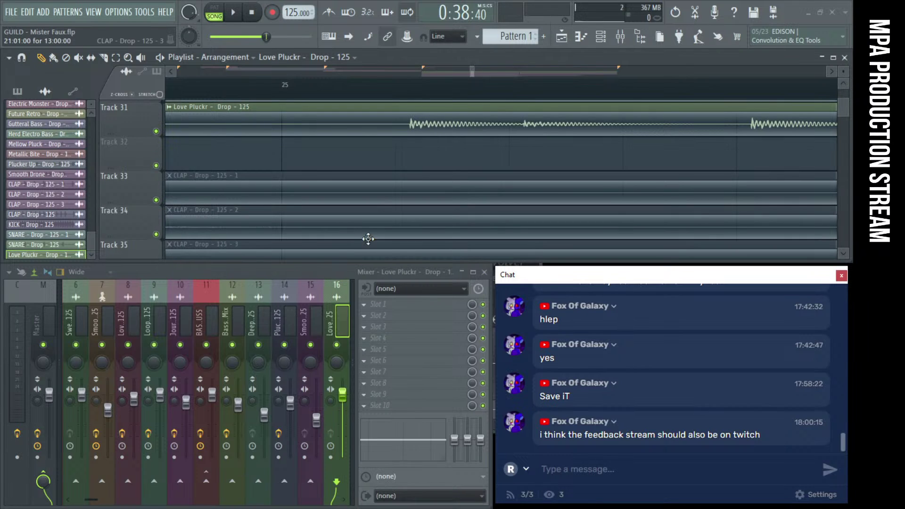
Align the Love Pluckr clip to the Auto #2 marker at bar 21, repeat it at bar 29, and audition
{"action": "scroll", "coordinate": [351, 160], "scroll_direction": "down", "scroll_amount": 5}
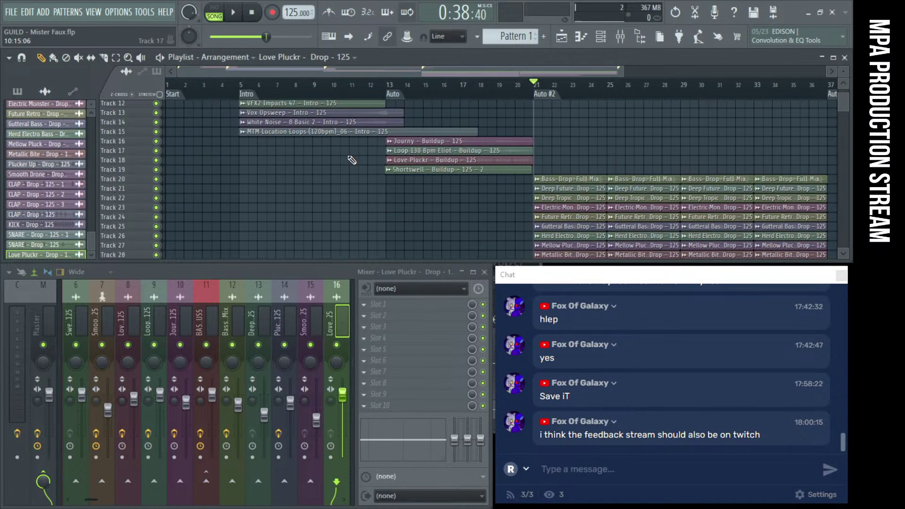
{"action": "scroll", "coordinate": [553, 187], "scroll_direction": "up", "scroll_amount": 5}
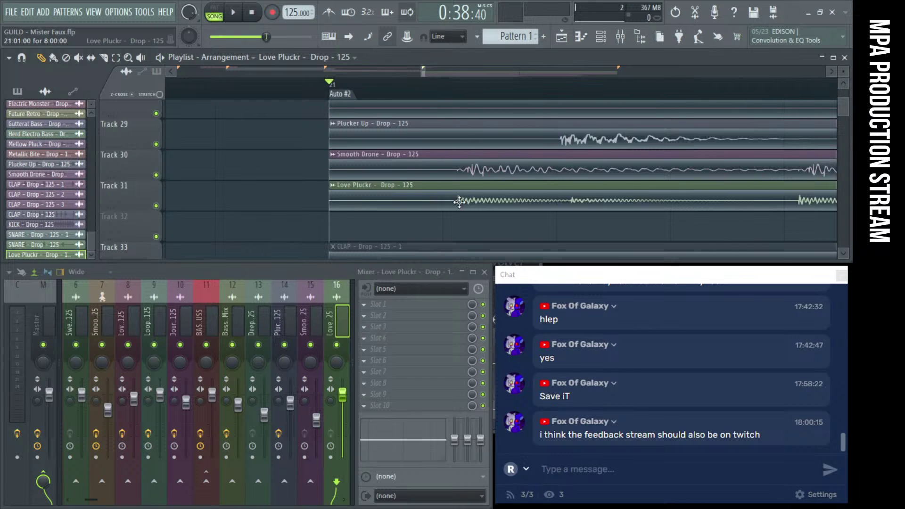
{"action": "left_click_drag", "start_coordinate": [516, 209], "coordinate": [504, 209]}
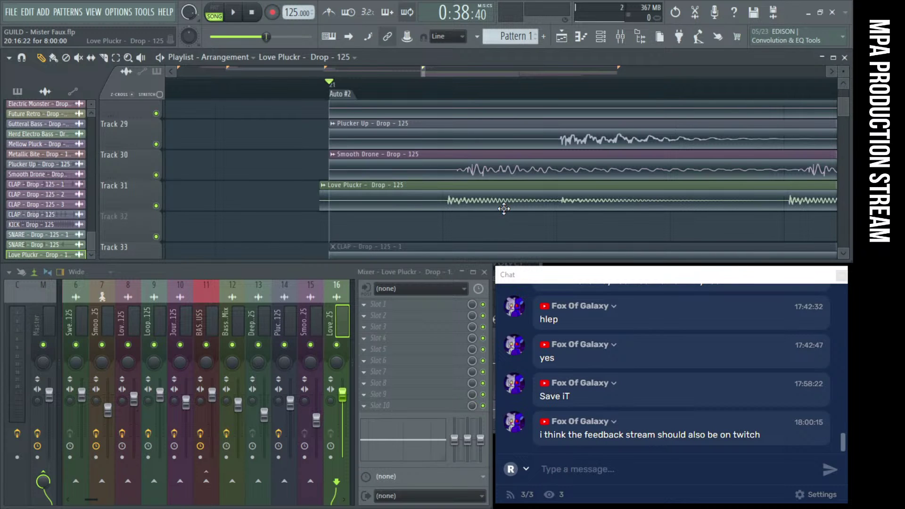
{"action": "scroll", "coordinate": [405, 200], "scroll_direction": "left", "scroll_amount": 1}
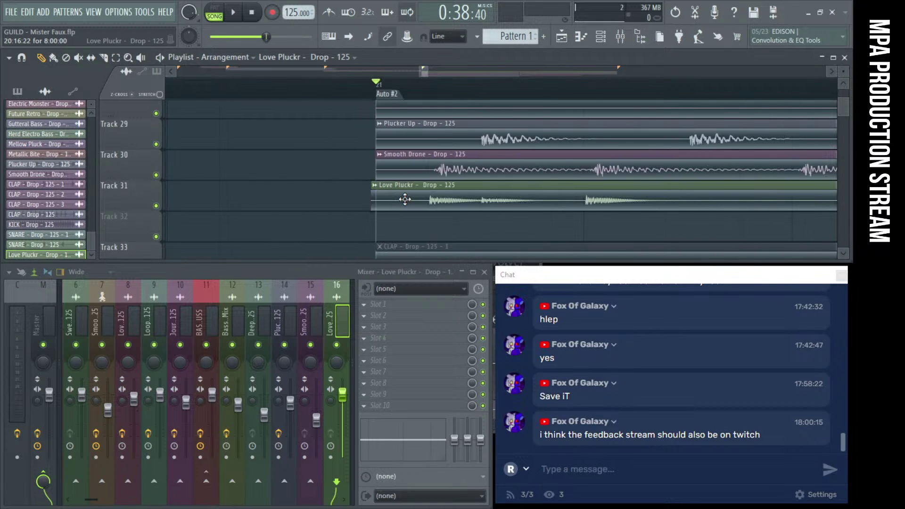
{"action": "scroll", "coordinate": [450, 199], "scroll_direction": "right", "scroll_amount": 3}
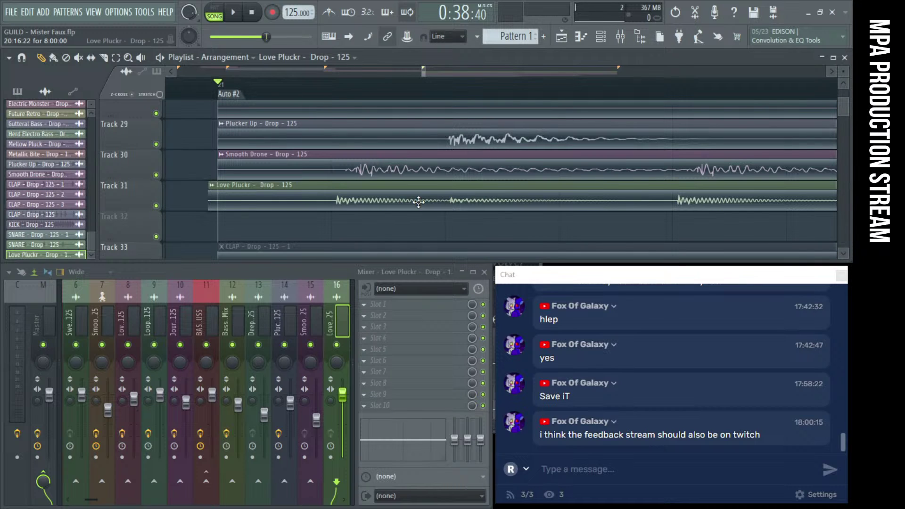
{"action": "scroll", "coordinate": [320, 148], "scroll_direction": "left", "scroll_amount": 2}
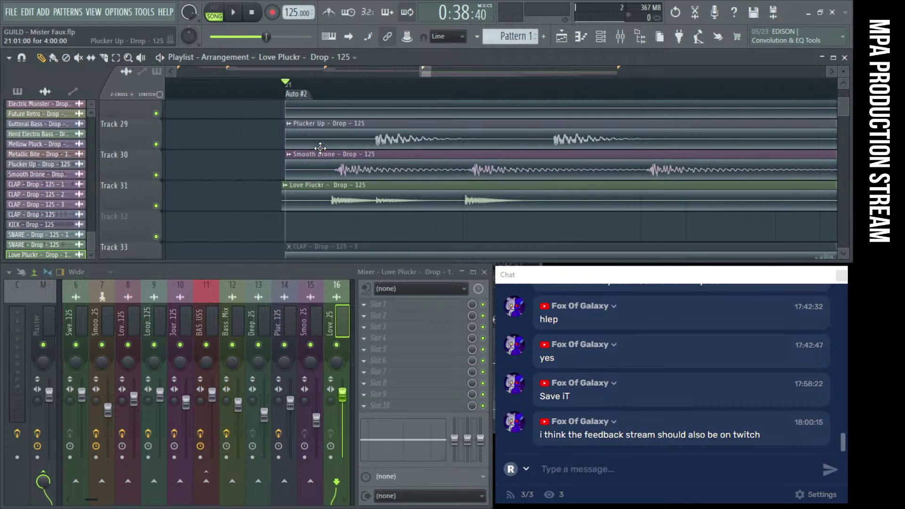
{"action": "scroll", "coordinate": [347, 222], "scroll_direction": "right", "scroll_amount": 2}
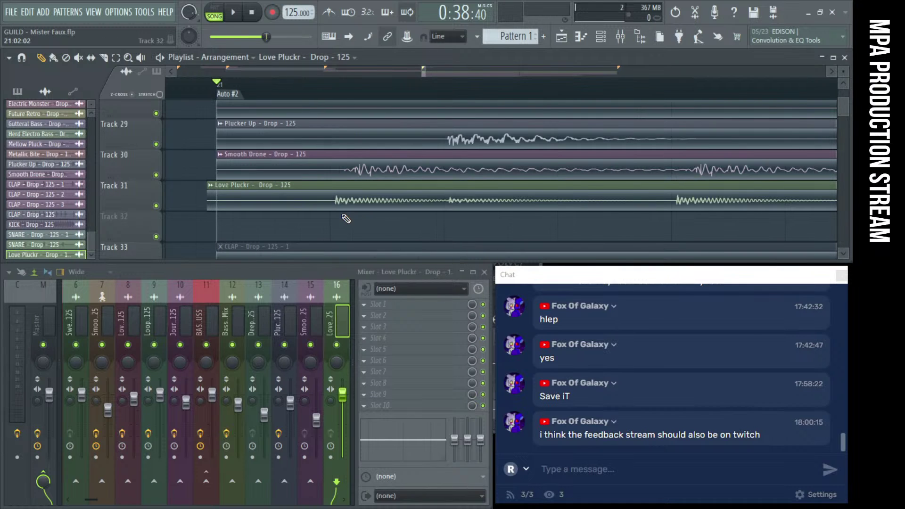
{"action": "left_click_drag", "start_coordinate": [335, 210], "coordinate": [347, 199]}
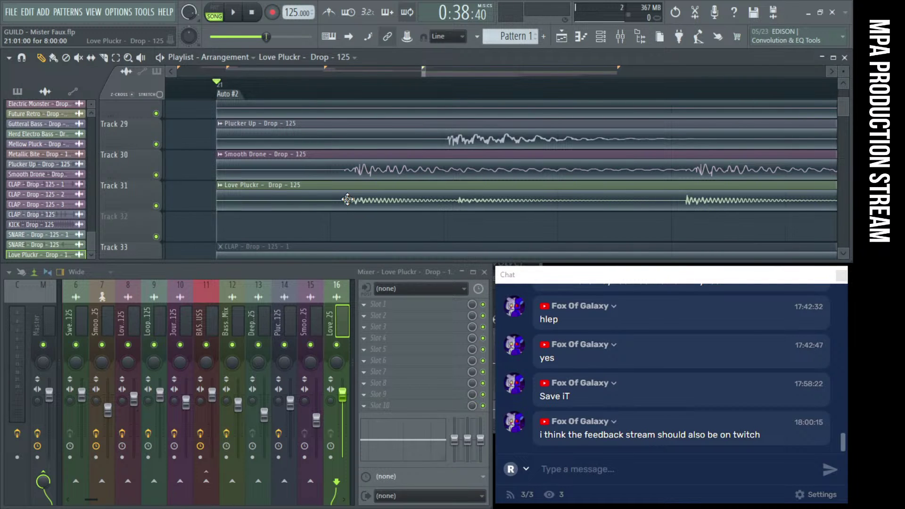
{"action": "scroll", "coordinate": [310, 204], "scroll_direction": "down", "scroll_amount": 6}
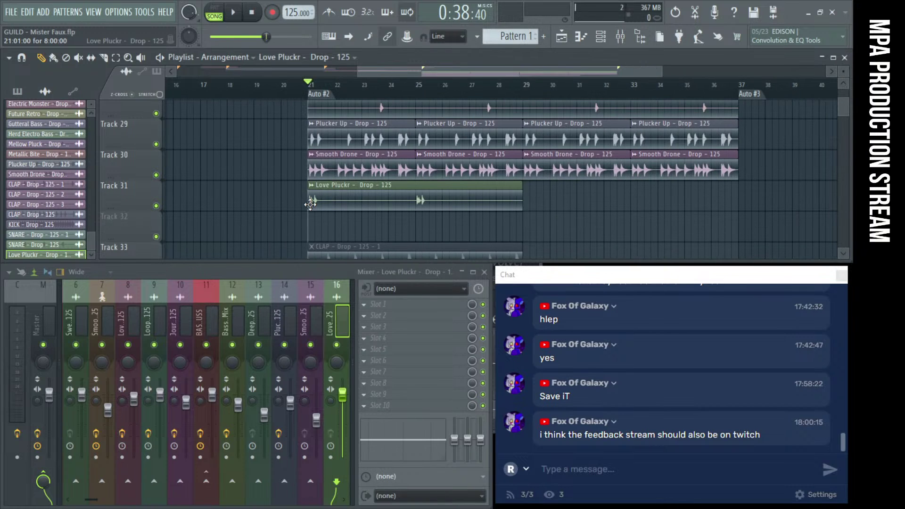
{"action": "key", "text": "space"}
{"action": "left_click", "coordinate": [549, 201]}
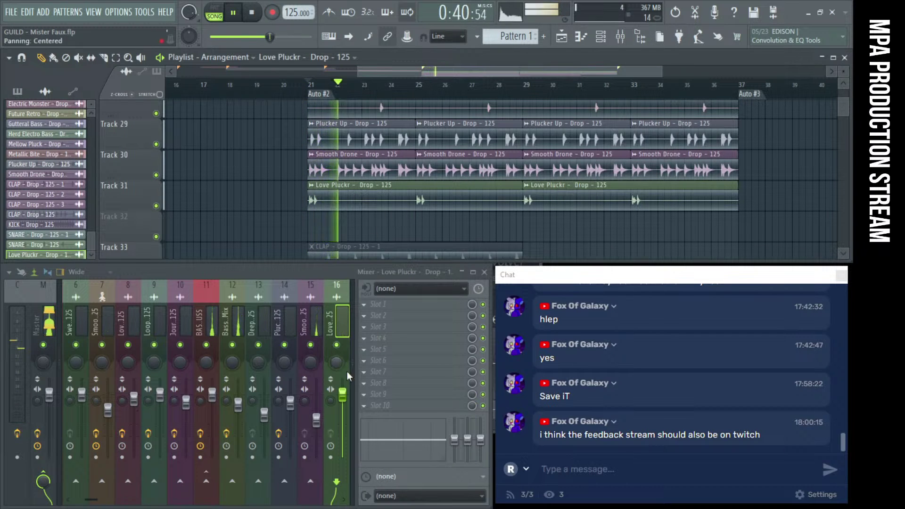
{"action": "key", "text": "space"}
Load Fruity Convolver into mixer slot 6, lower its wet to -46.4 dB, audition, then close it
{"action": "left_click", "coordinate": [396, 361]}
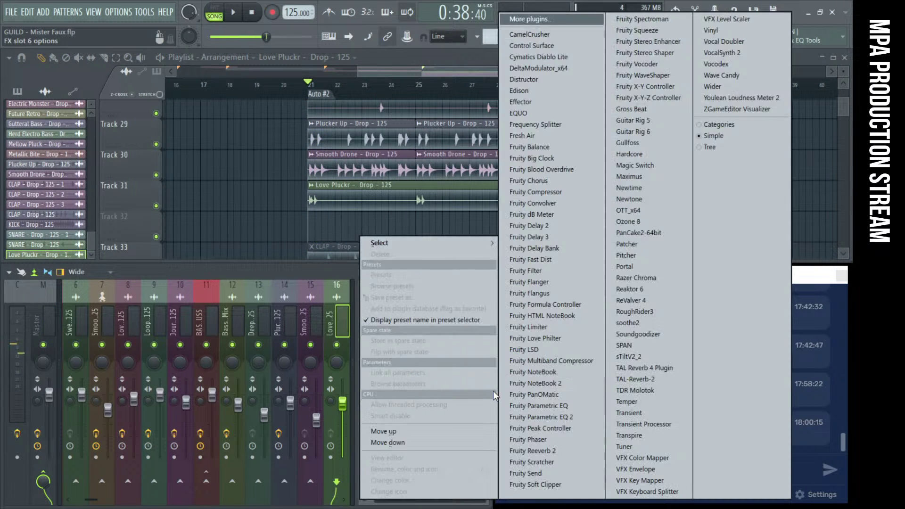
{"action": "left_click", "coordinate": [533, 203]}
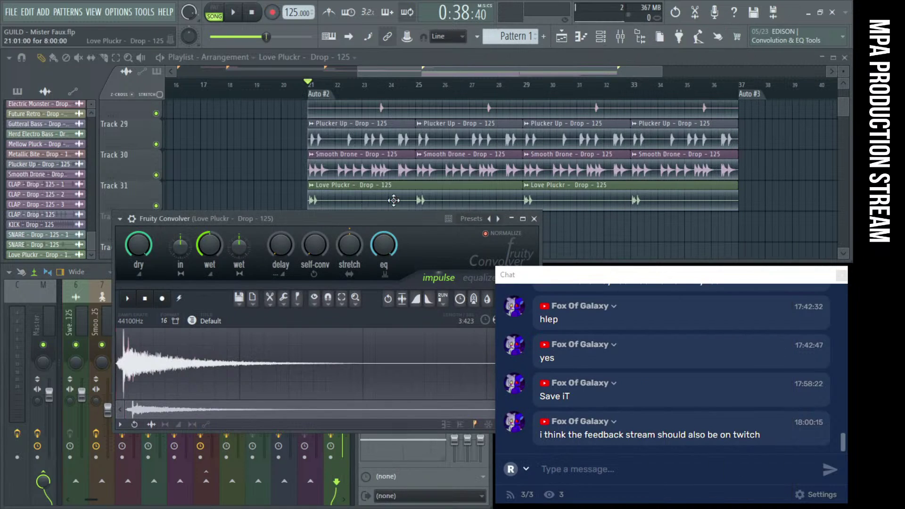
{"action": "left_click_drag", "start_coordinate": [231, 218], "coordinate": [183, 140]}
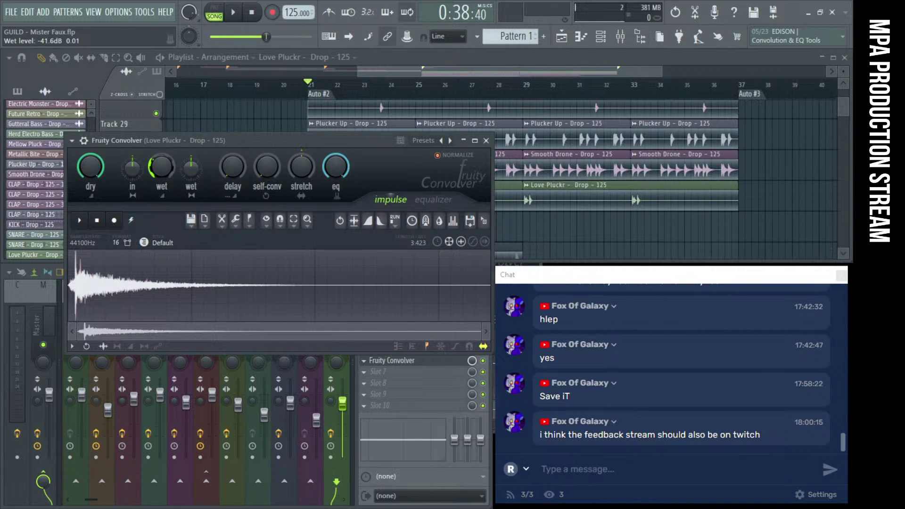
{"action": "left_click", "coordinate": [232, 13]}
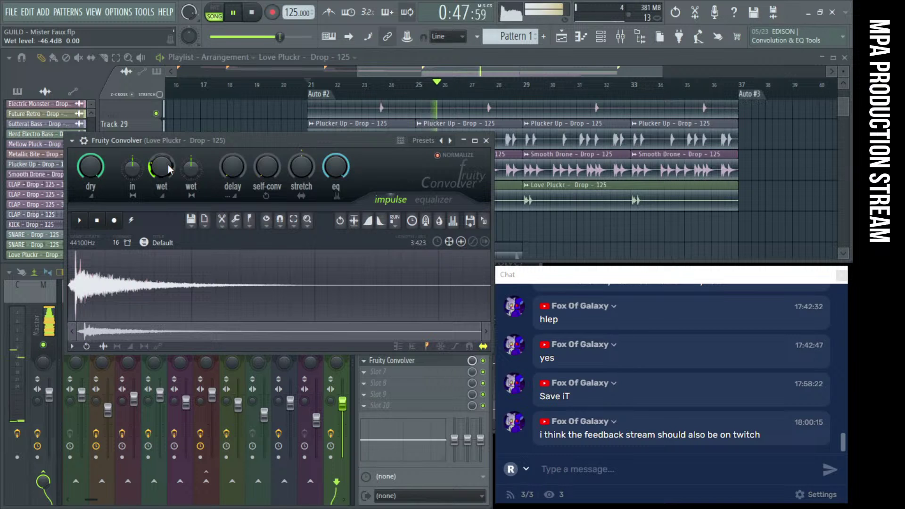
{"action": "left_click", "coordinate": [486, 140]}
Repeat the CLAP - Drop - 125 - 1 clip right after itself with Ctrl+B and listen
{"action": "scroll", "coordinate": [547, 238], "scroll_direction": "down", "scroll_amount": 3}
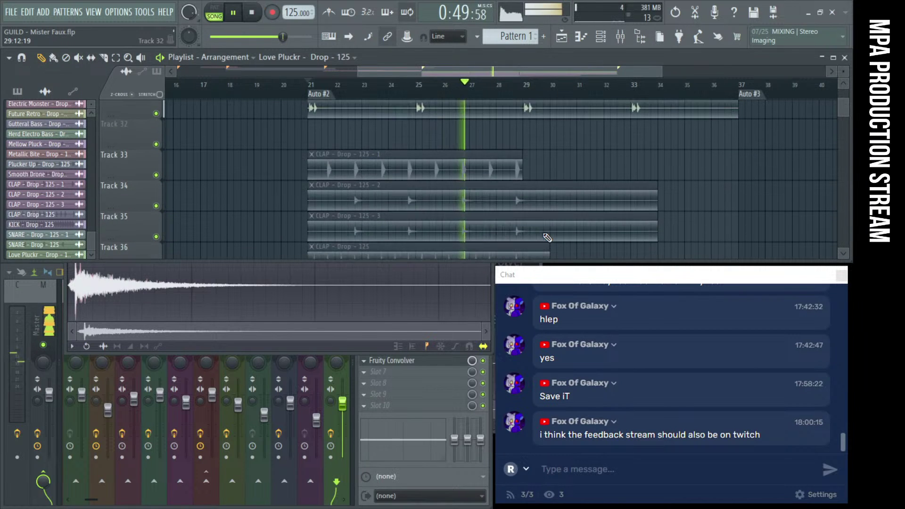
{"action": "scroll", "coordinate": [368, 179], "scroll_direction": "down", "scroll_amount": 1}
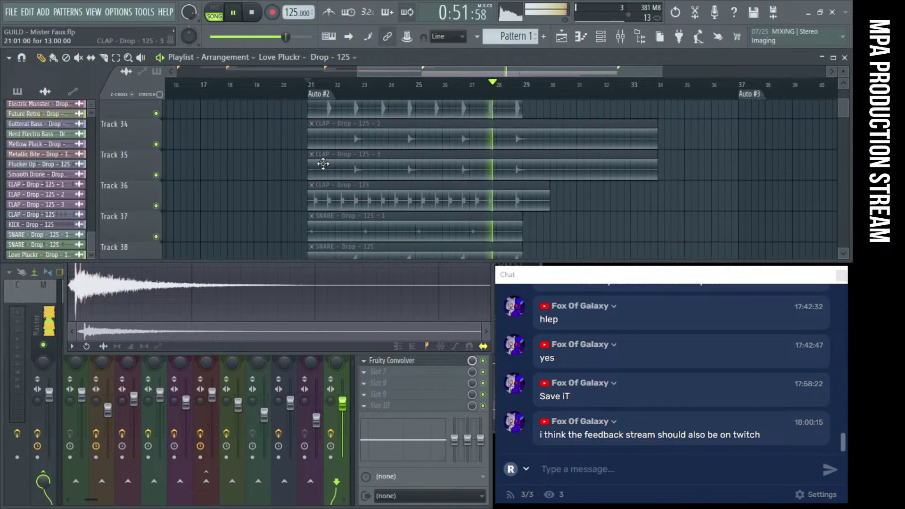
{"action": "scroll", "coordinate": [293, 169], "scroll_direction": "up", "scroll_amount": 1}
{"action": "key", "text": "space"}
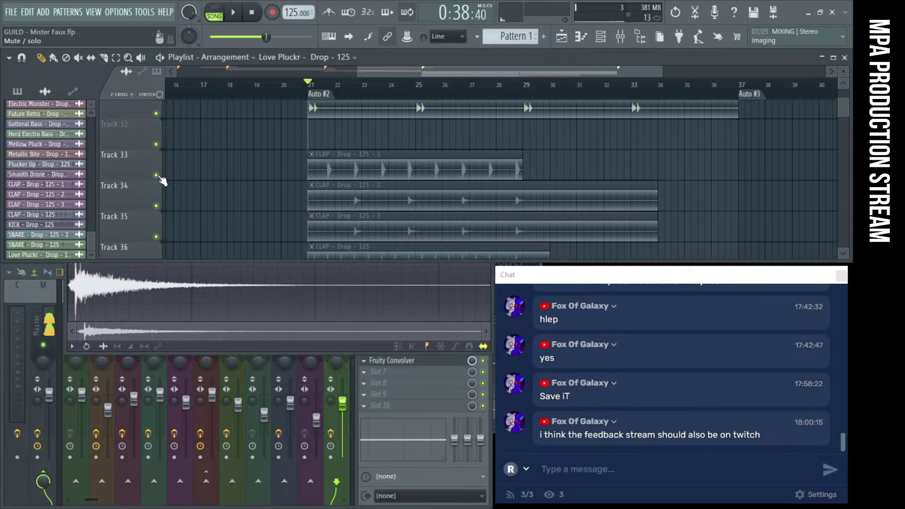
{"action": "left_click", "coordinate": [326, 162]}
{"action": "key", "text": "ctrl+b"}
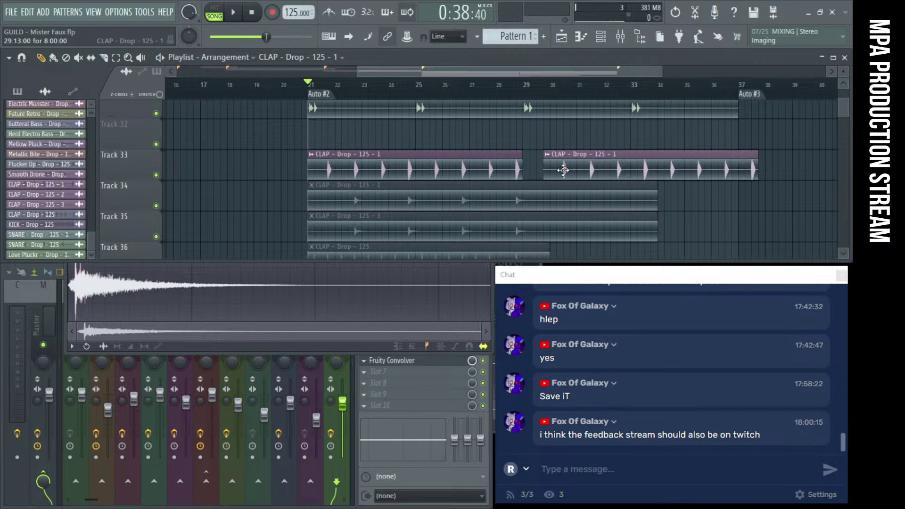
{"action": "key", "text": "space"}
{"action": "scroll", "coordinate": [135, 123], "scroll_direction": "up", "scroll_amount": 5}
{"action": "scroll", "coordinate": [136, 121], "scroll_direction": "up", "scroll_amount": 20}
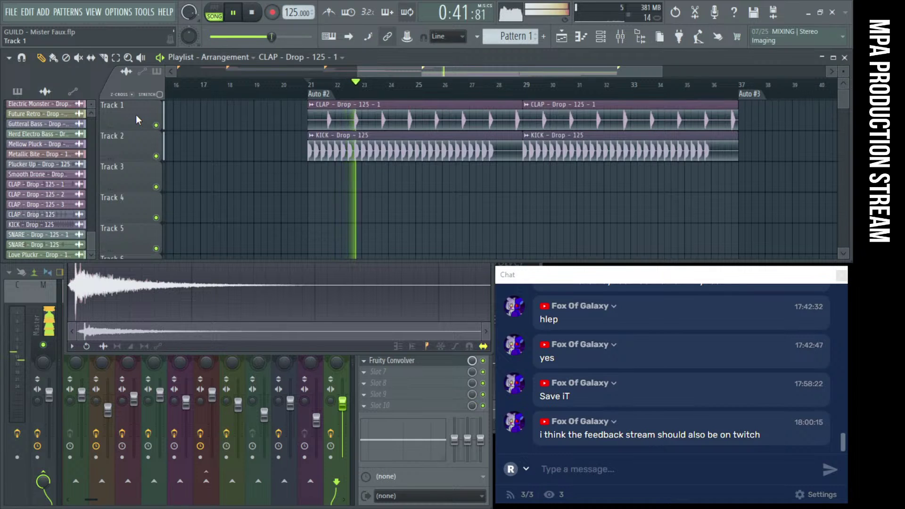
{"action": "key", "text": "space"}
Route the clap channel to mixer insert 17 and pull that insert's fader down
{"action": "double_click", "coordinate": [392, 120]}
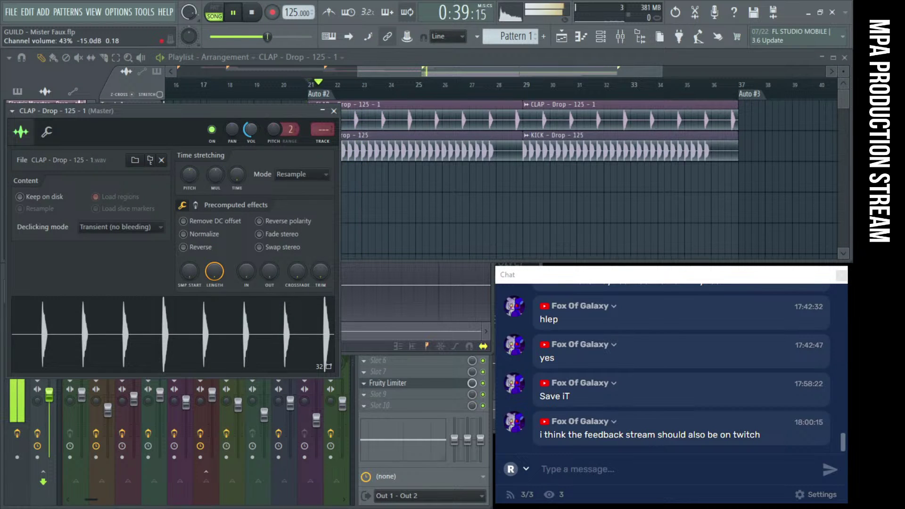
{"action": "left_click", "coordinate": [323, 142]}
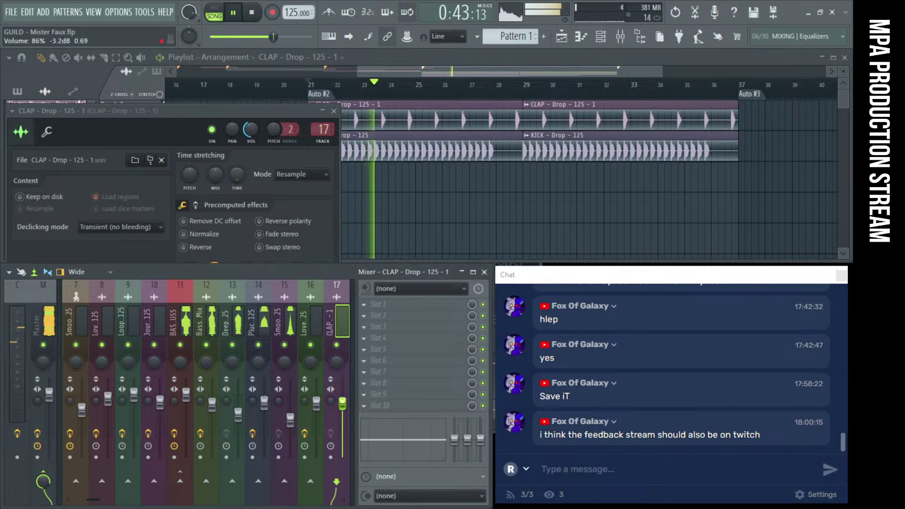
{"action": "left_click_drag", "start_coordinate": [342, 394], "coordinate": [342, 413]}
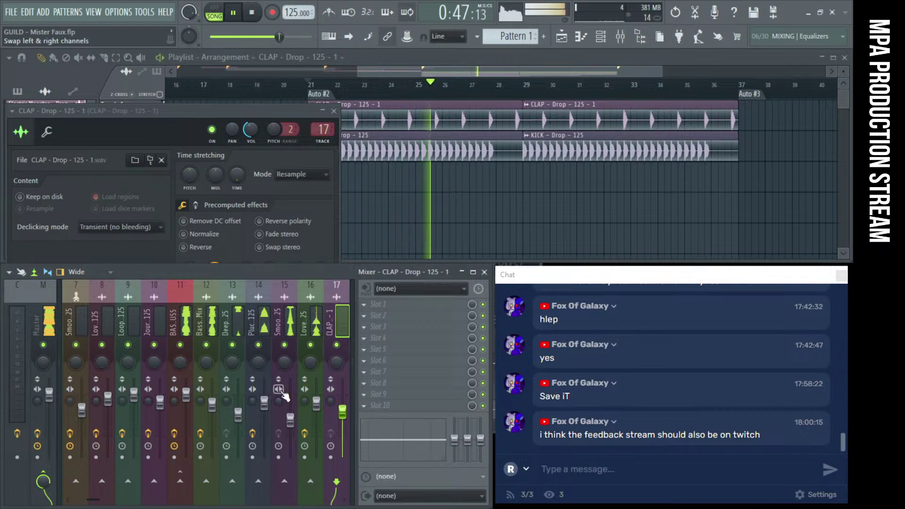
{"action": "key", "text": "space"}
{"action": "key", "text": "space"}
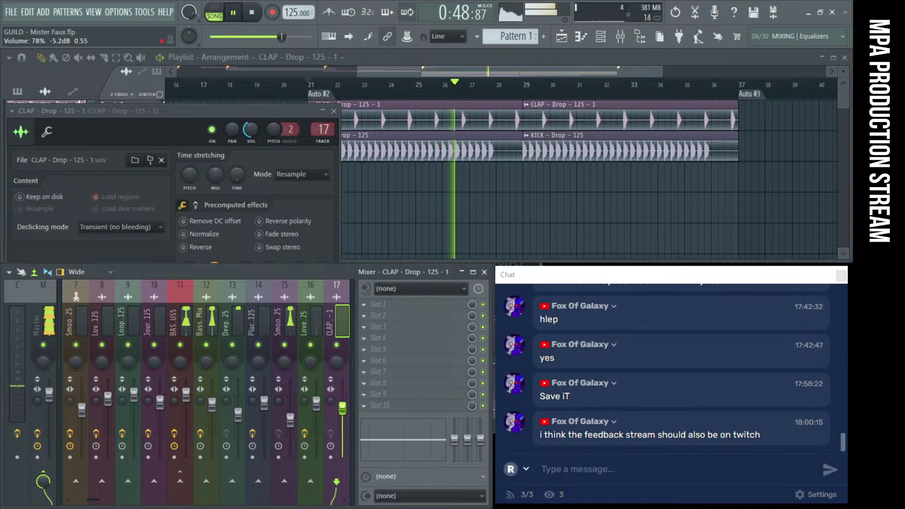
{"action": "left_click", "coordinate": [334, 111]}
{"action": "key", "text": "space"}
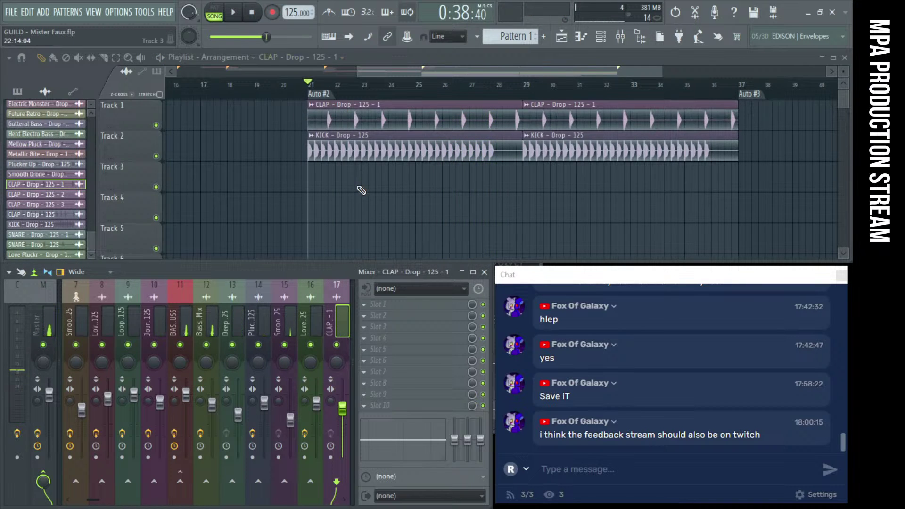
Unmute the CLAP - Drop - 125 - 3 clip and the Track 36 clap, auditioning from bar 21
{"action": "scroll", "coordinate": [362, 190], "scroll_direction": "down", "scroll_amount": 8}
{"action": "scroll", "coordinate": [476, 176], "scroll_direction": "down", "scroll_amount": 6}
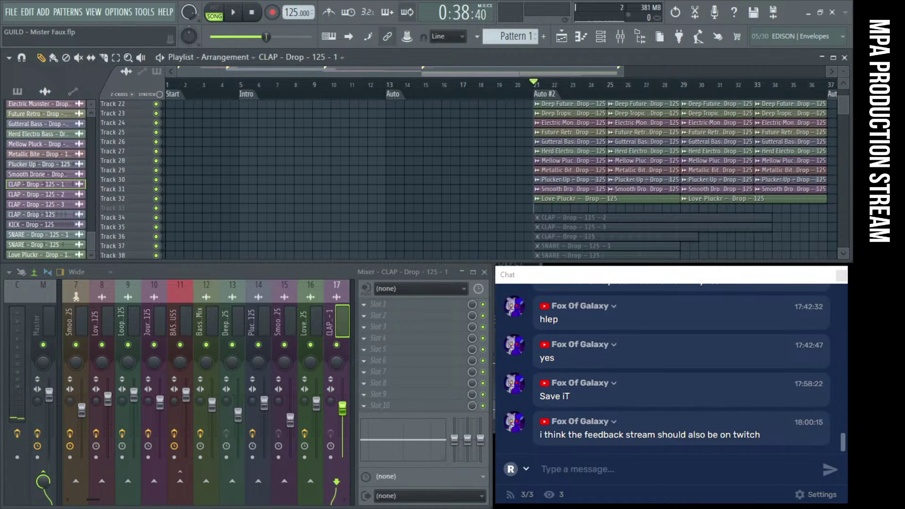
{"action": "scroll", "coordinate": [549, 200], "scroll_direction": "down", "scroll_amount": 3}
{"action": "scroll", "coordinate": [542, 200], "scroll_direction": "up", "scroll_amount": 6}
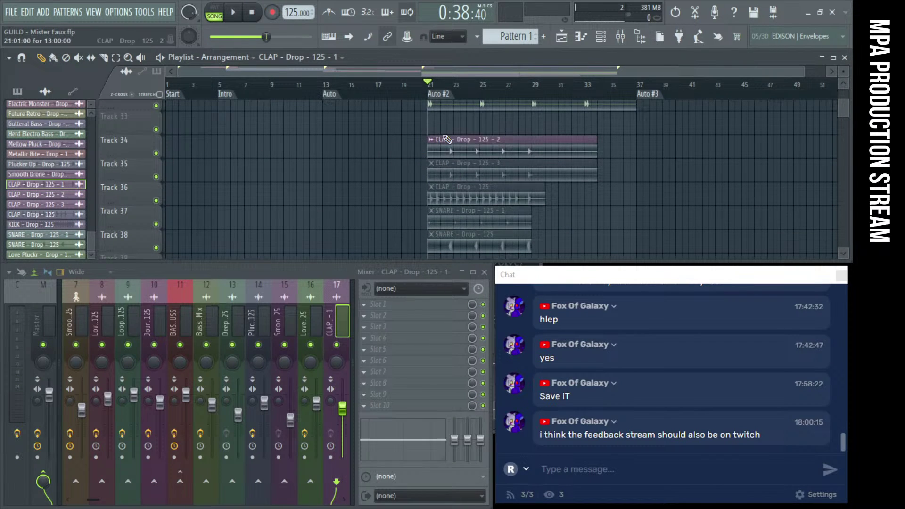
{"action": "key", "text": "space"}
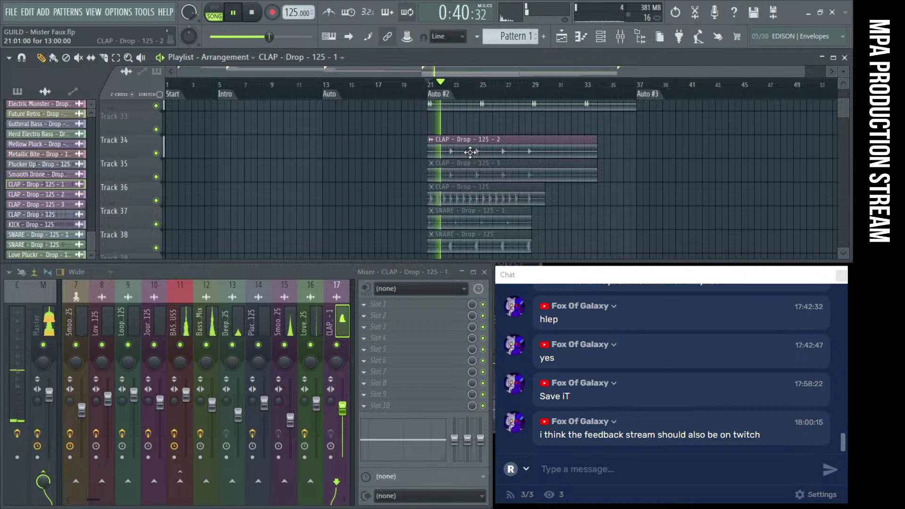
{"action": "scroll", "coordinate": [470, 151], "scroll_direction": "up", "scroll_amount": 2}
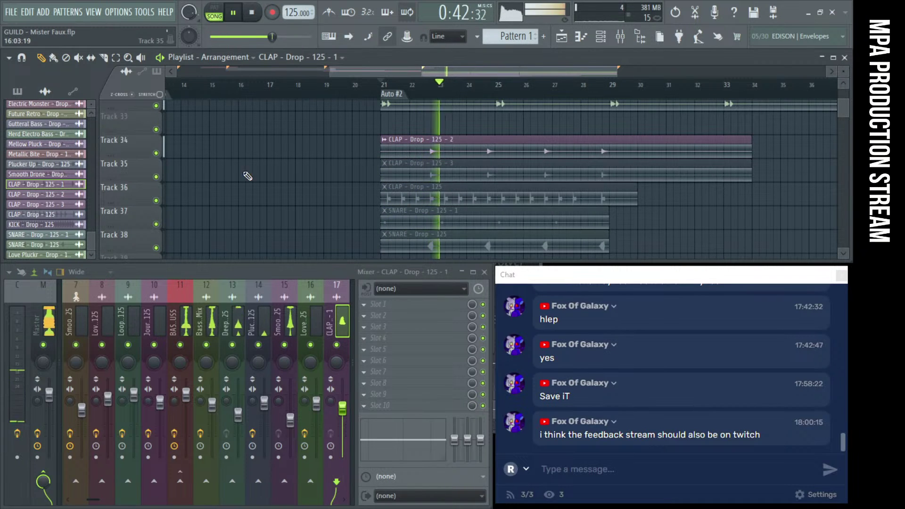
{"action": "key", "text": "space"}
{"action": "key", "text": "space"}
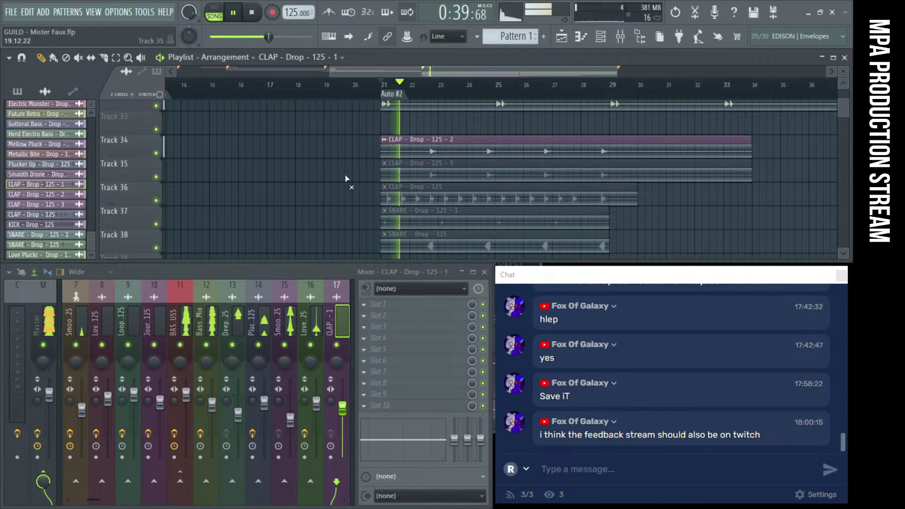
{"action": "left_click", "coordinate": [384, 163]}
{"action": "scroll", "coordinate": [394, 175], "scroll_direction": "up", "scroll_amount": 3}
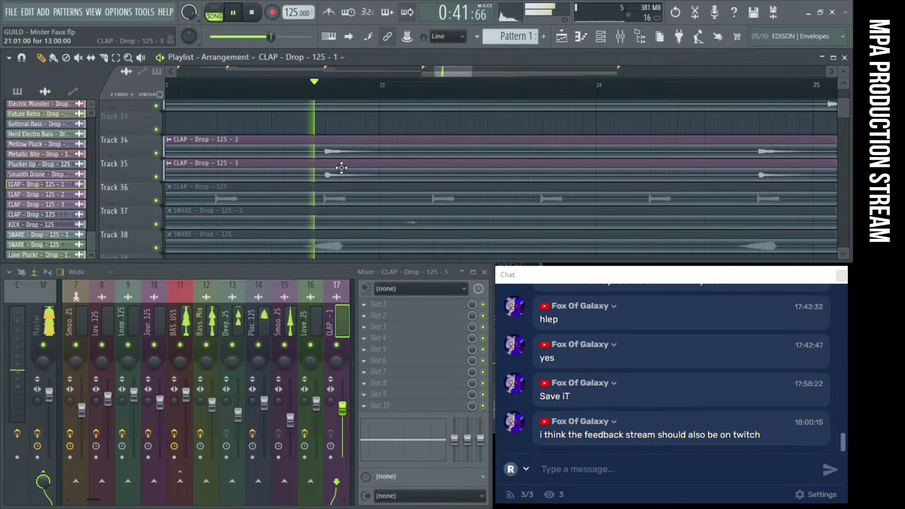
{"action": "scroll", "coordinate": [343, 167], "scroll_direction": "down", "scroll_amount": 2}
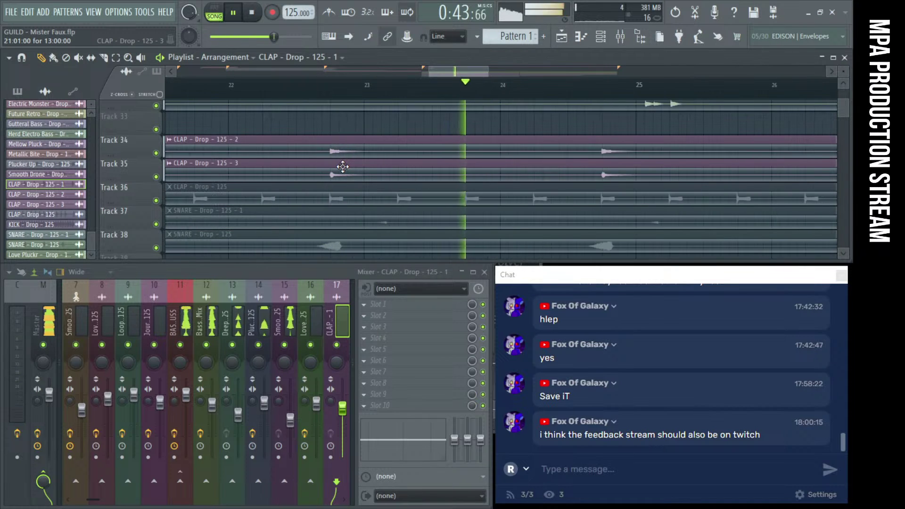
{"action": "scroll", "coordinate": [340, 172], "scroll_direction": "down", "scroll_amount": 3}
{"action": "key", "text": "space"}
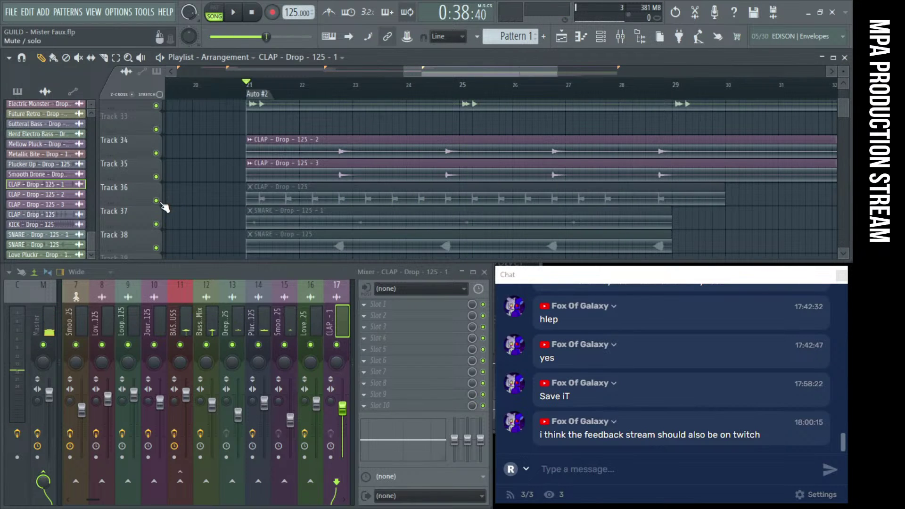
{"action": "left_click", "coordinate": [253, 197]}
{"action": "key", "text": "space"}
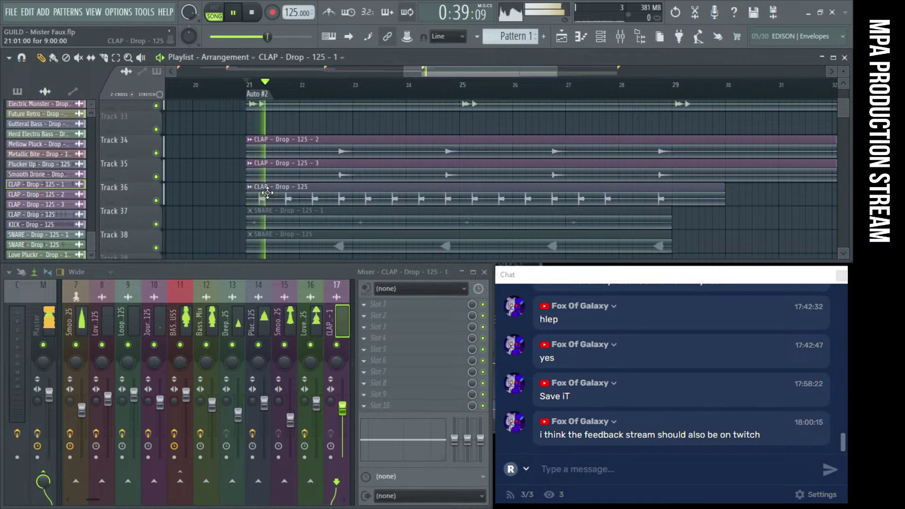
{"action": "key", "text": "space"}
Route the CLAP - Drop - 125 channel to mixer insert 18 and lower it to about -10 dB
{"action": "double_click", "coordinate": [294, 203]}
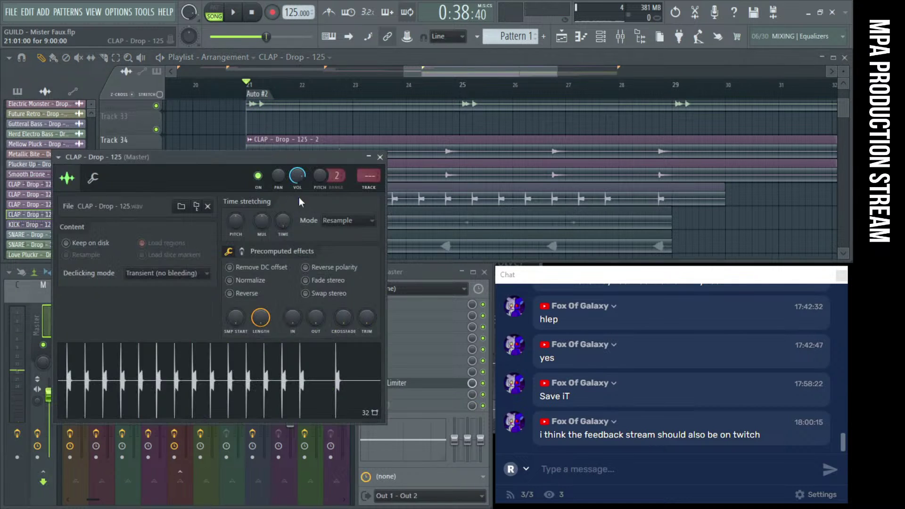
{"action": "left_click", "coordinate": [374, 191]}
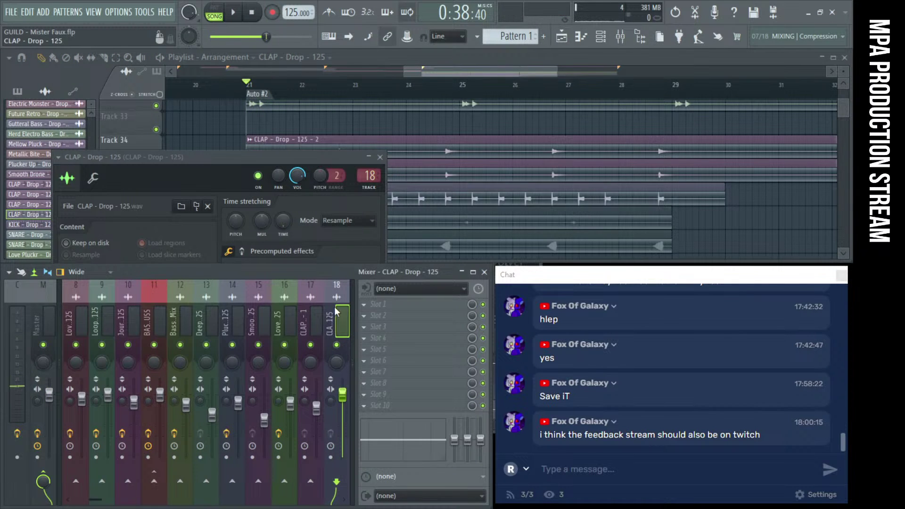
{"action": "left_click_drag", "start_coordinate": [342, 394], "coordinate": [342, 408]}
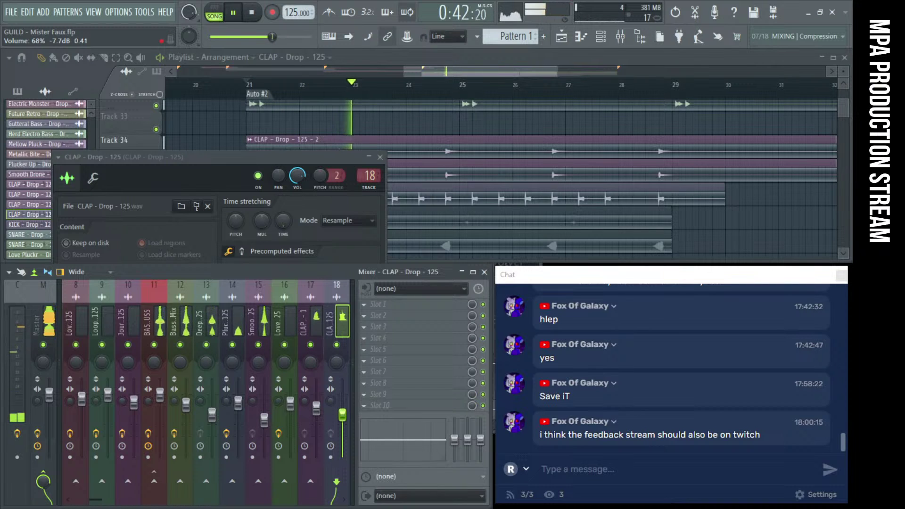
{"action": "left_click_drag", "start_coordinate": [343, 413], "coordinate": [343, 415]}
{"action": "left_click", "coordinate": [380, 157]}
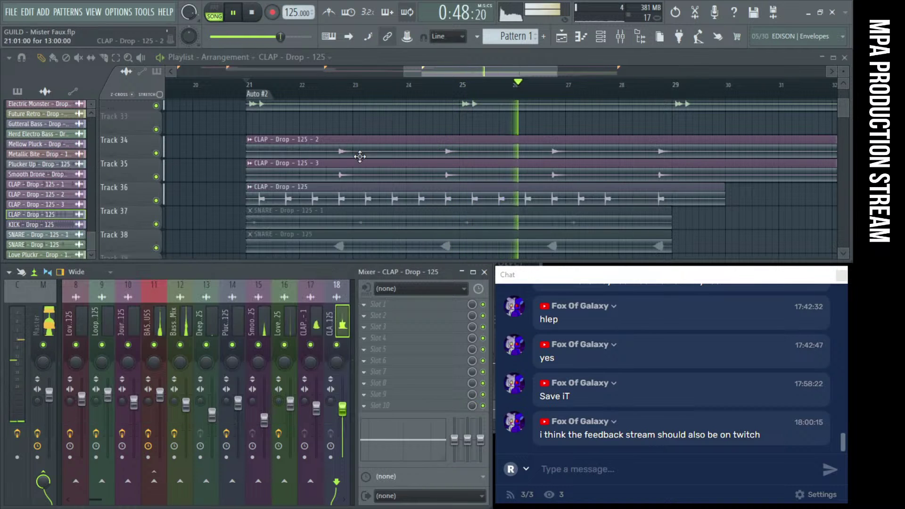
{"action": "key", "text": "space"}
Mute the CLAP - Drop - 125 - 2 and - 3 clips, and set insert 18's volume to about 34%
{"action": "right_click", "coordinate": [255, 166]}
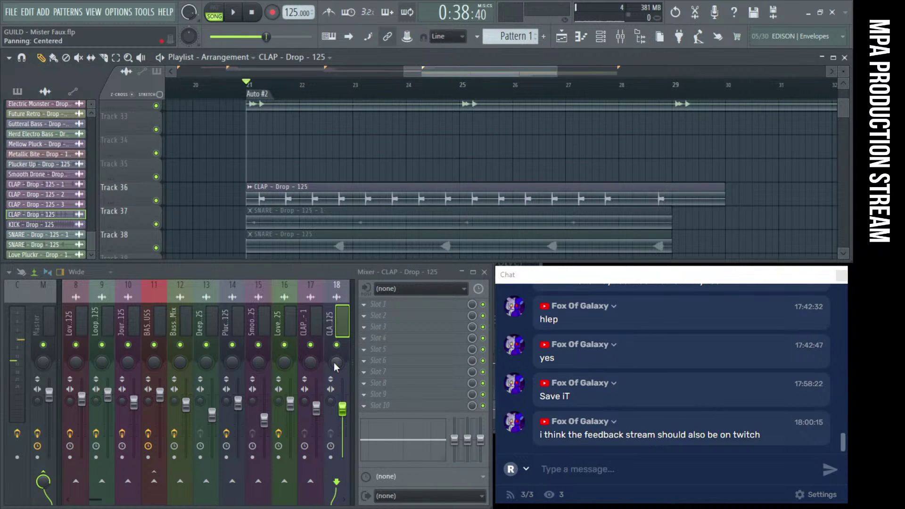
{"action": "key", "text": "ctrl+z"}
{"action": "left_click", "coordinate": [253, 154]}
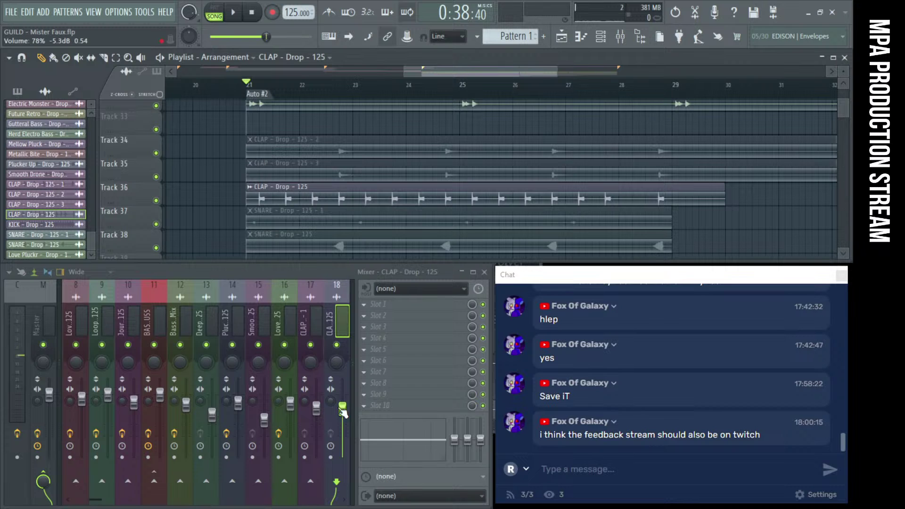
{"action": "scroll", "coordinate": [345, 418], "scroll_direction": "down", "scroll_amount": 4}
{"action": "key", "text": "space"}
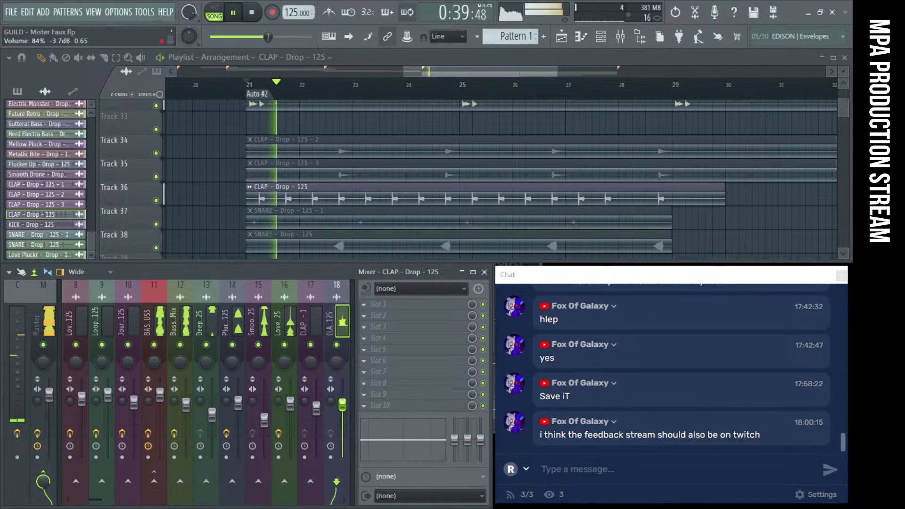
{"action": "scroll", "coordinate": [344, 418], "scroll_direction": "up", "scroll_amount": 3}
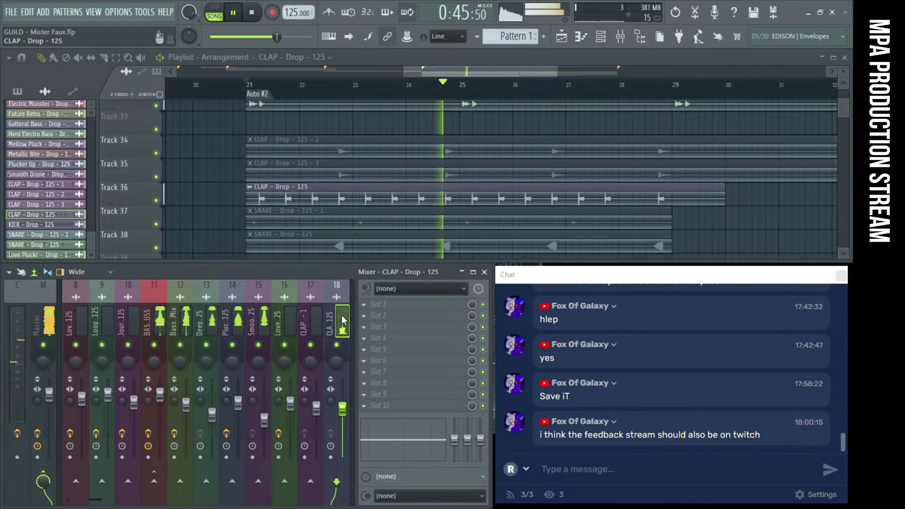
{"action": "left_click", "coordinate": [337, 345]}
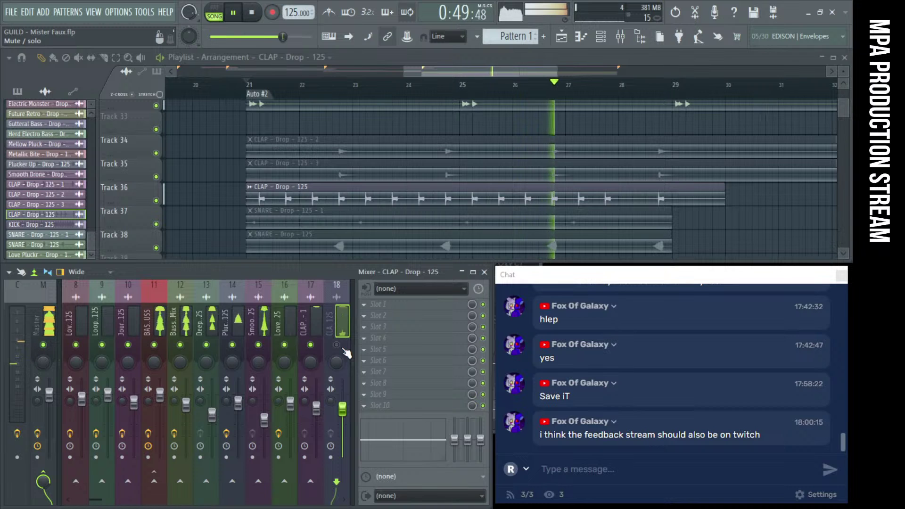
{"action": "left_click", "coordinate": [336, 345]}
{"action": "left_click_drag", "start_coordinate": [344, 434], "coordinate": [344, 460]}
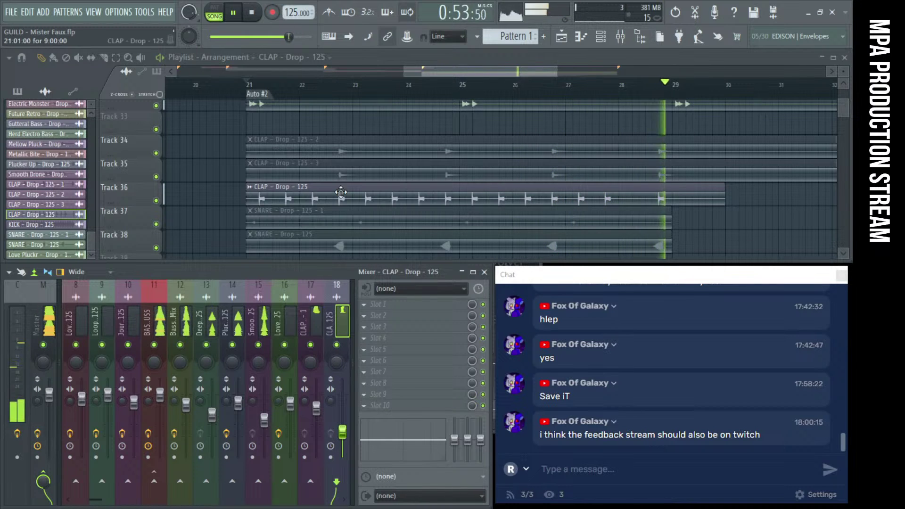
{"action": "key", "text": "space"}
Add a second copy of the Track 36 clap clip after the first and audition it
{"action": "left_click_drag", "start_coordinate": [324, 191], "coordinate": [718, 193]}
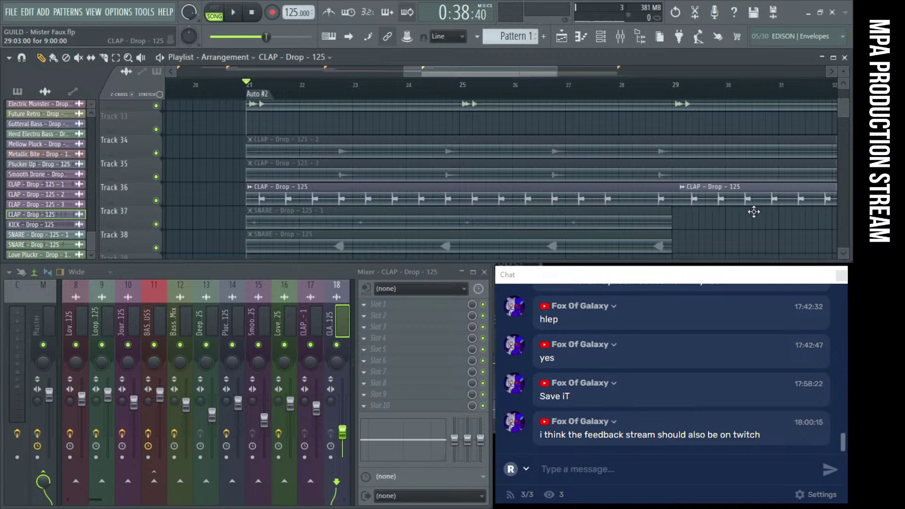
{"action": "scroll", "coordinate": [315, 176], "scroll_direction": "down", "scroll_amount": 3}
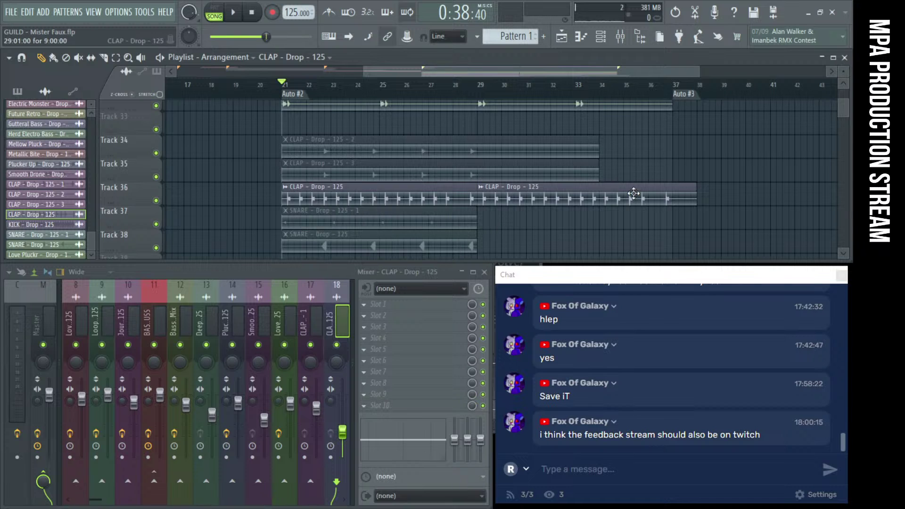
{"action": "scroll", "coordinate": [633, 193], "scroll_direction": "down", "scroll_amount": 2}
{"action": "key", "text": "space"}
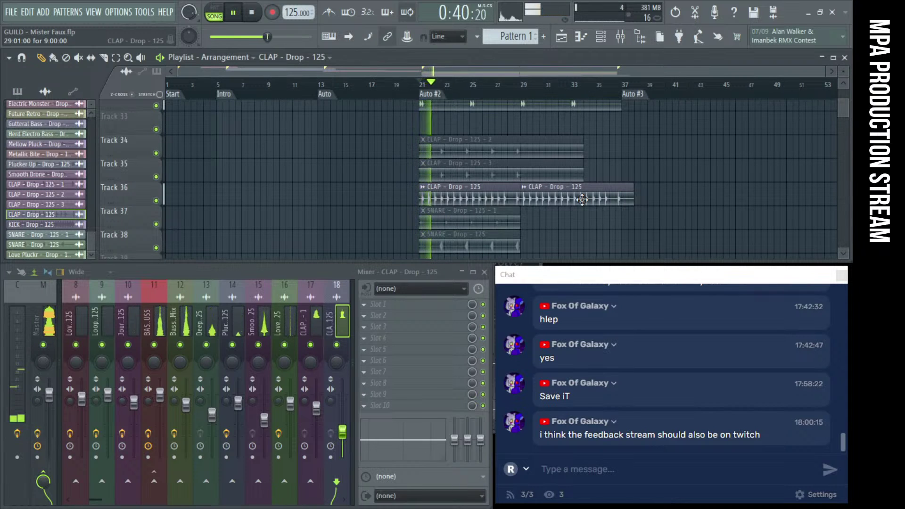
{"action": "key", "text": "space"}
{"action": "scroll", "coordinate": [602, 171], "scroll_direction": "up", "scroll_amount": 2}
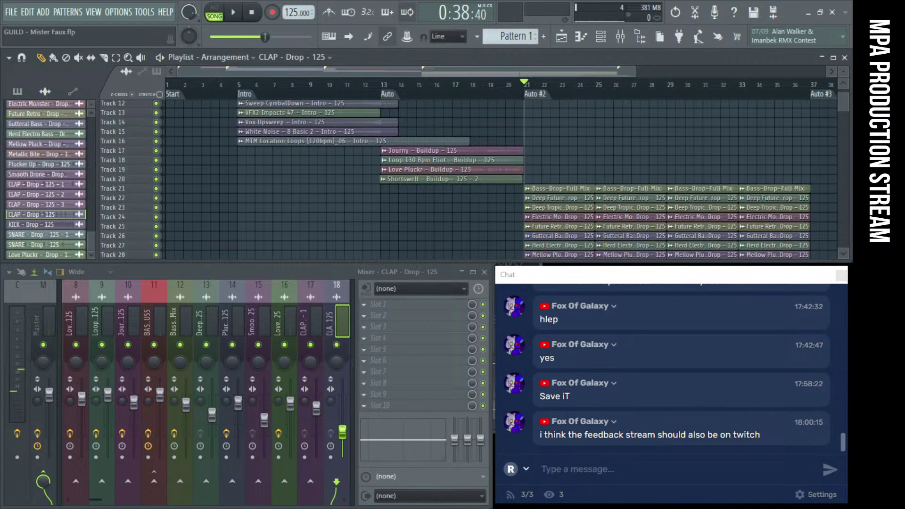
{"action": "scroll", "coordinate": [490, 165], "scroll_direction": "down", "scroll_amount": 2}
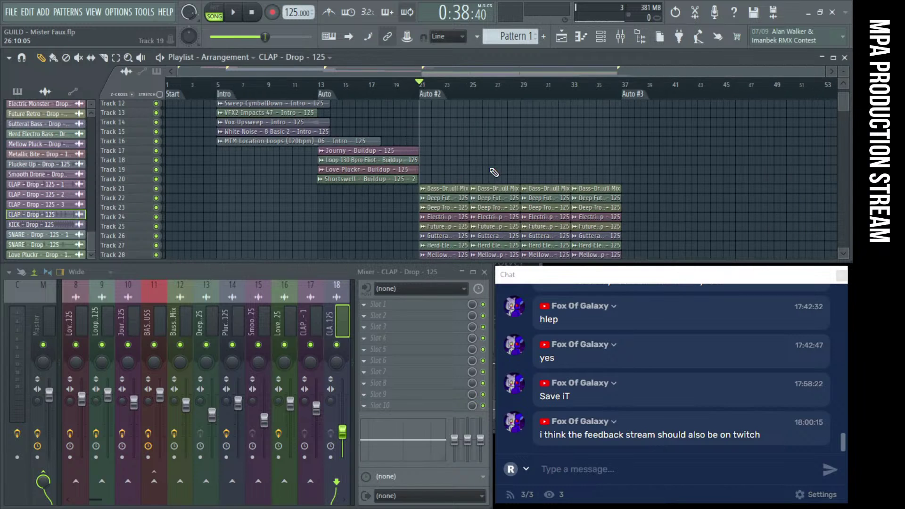
{"action": "key", "text": "space"}
{"action": "scroll", "coordinate": [502, 169], "scroll_direction": "down", "scroll_amount": 3}
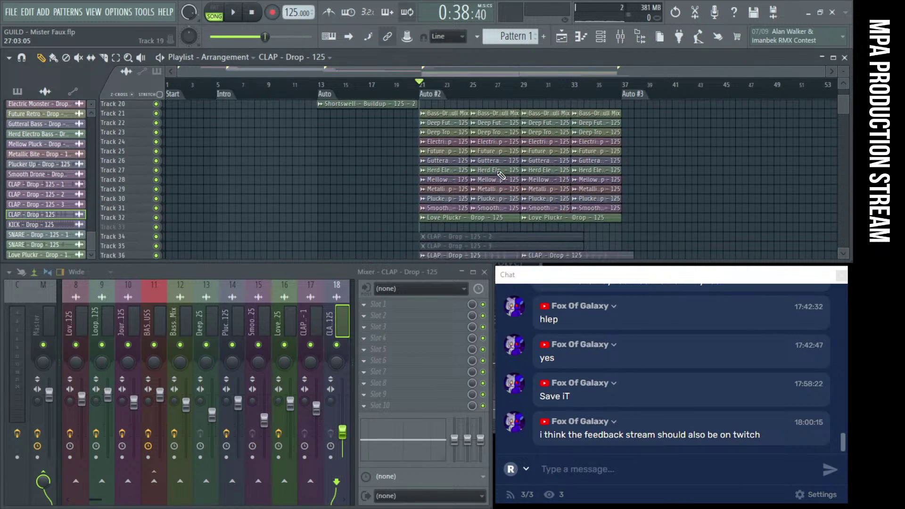
{"action": "scroll", "coordinate": [500, 175], "scroll_direction": "up", "scroll_amount": 2}
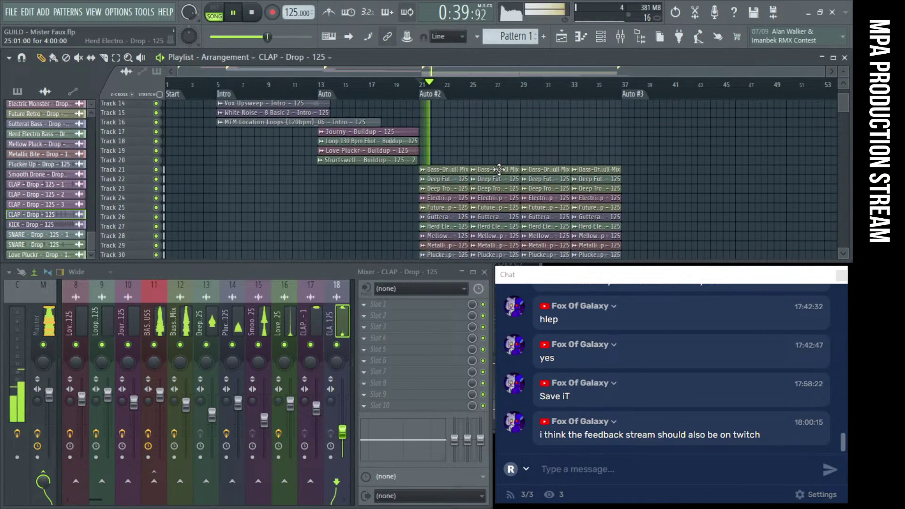
{"action": "key", "text": "space"}
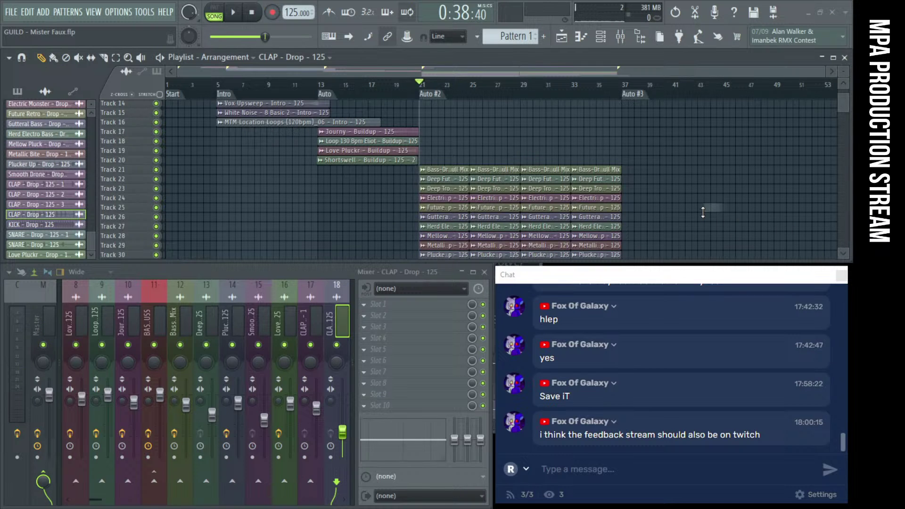
Place the HATS - Drop - 125 loop on Track 33 at bar 21 and duplicate it
{"action": "left_click_drag", "start_coordinate": [703, 212], "coordinate": [405, 163]}
{"action": "scroll", "coordinate": [433, 168], "scroll_direction": "up", "scroll_amount": 4}
{"action": "key", "text": "ctrl+b"}
Align the HATS copies at bars 29 and 33 and route the HATS channel to mixer track 19
{"action": "left_click_drag", "start_coordinate": [649, 154], "coordinate": [670, 155]}
{"action": "double_click", "coordinate": [652, 162]}
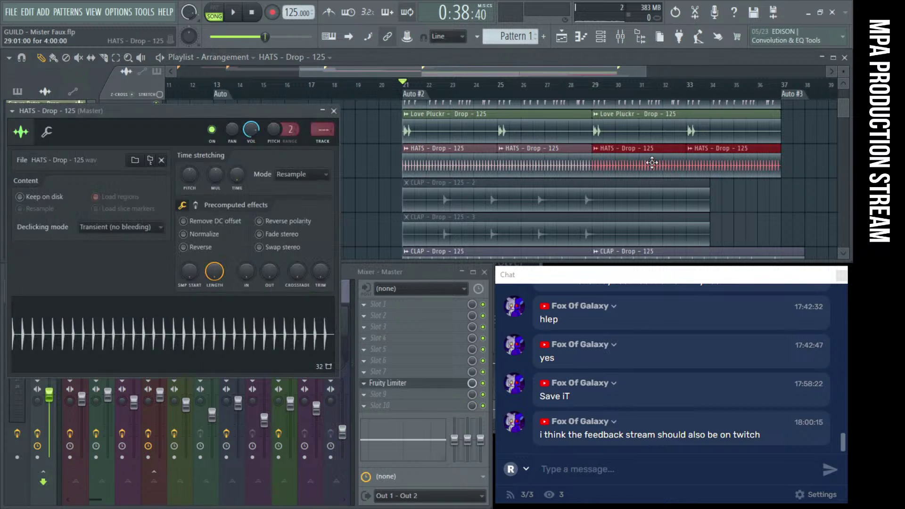
{"action": "left_click_drag", "start_coordinate": [324, 130], "coordinate": [325, 117]}
{"action": "key", "text": "space"}
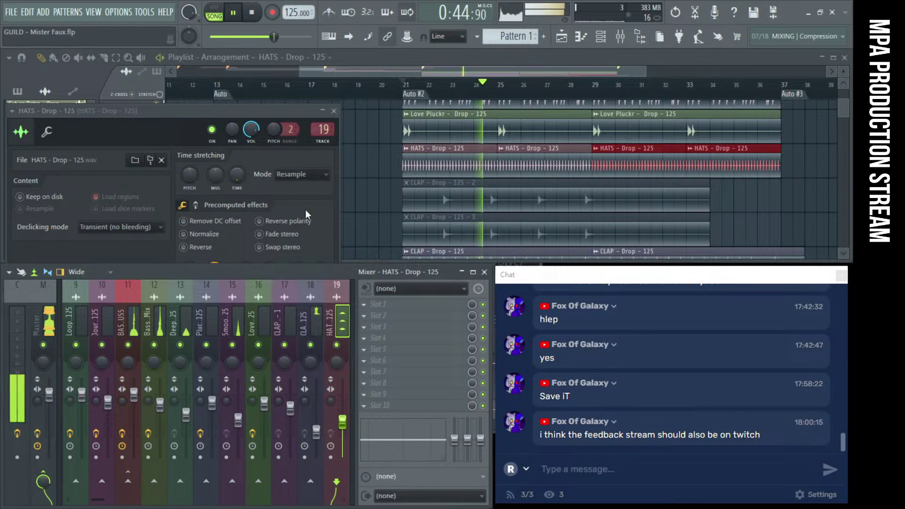
{"action": "left_click", "coordinate": [334, 111]}
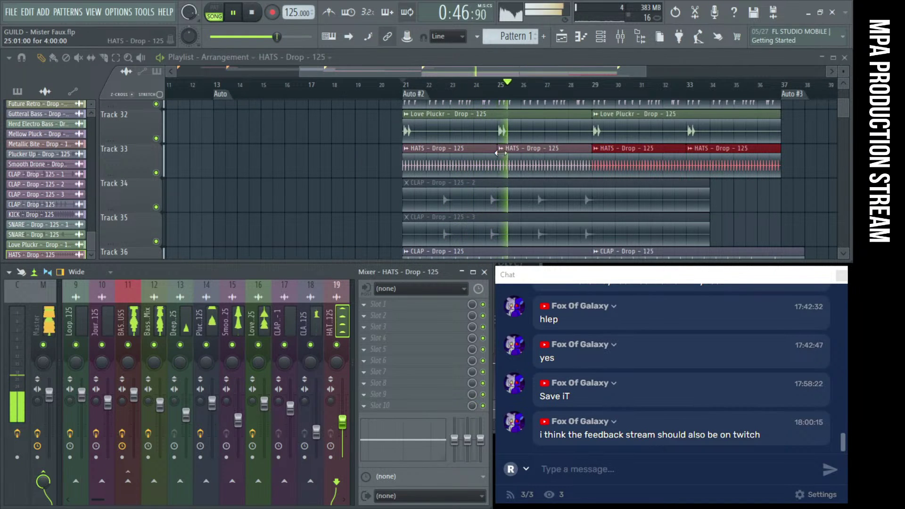
Mute all four HATS - Drop - 125 clips on Track 33
{"action": "scroll", "coordinate": [389, 176], "scroll_direction": "down", "scroll_amount": 3}
{"action": "scroll", "coordinate": [372, 168], "scroll_direction": "down", "scroll_amount": 3}
{"action": "key", "text": "space"}
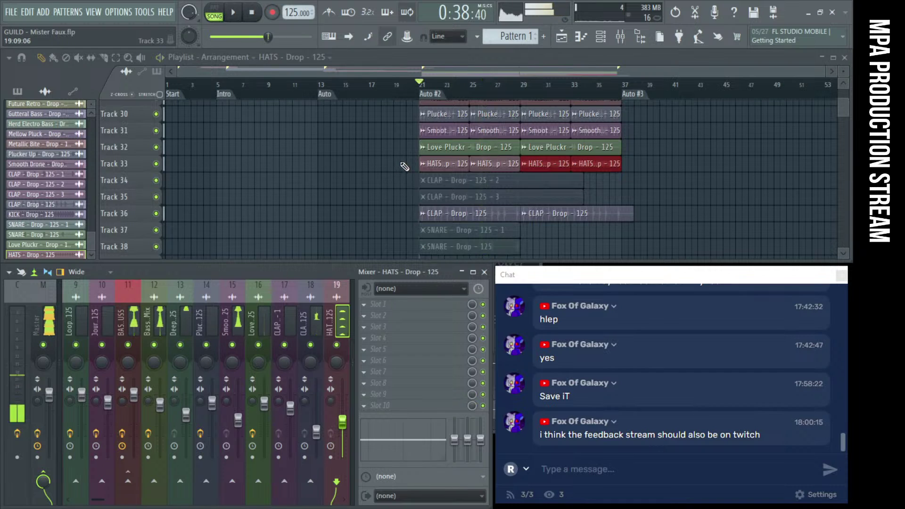
{"action": "left_click", "coordinate": [443, 163]}
{"action": "left_click_drag", "start_coordinate": [444, 163], "coordinate": [632, 173]}
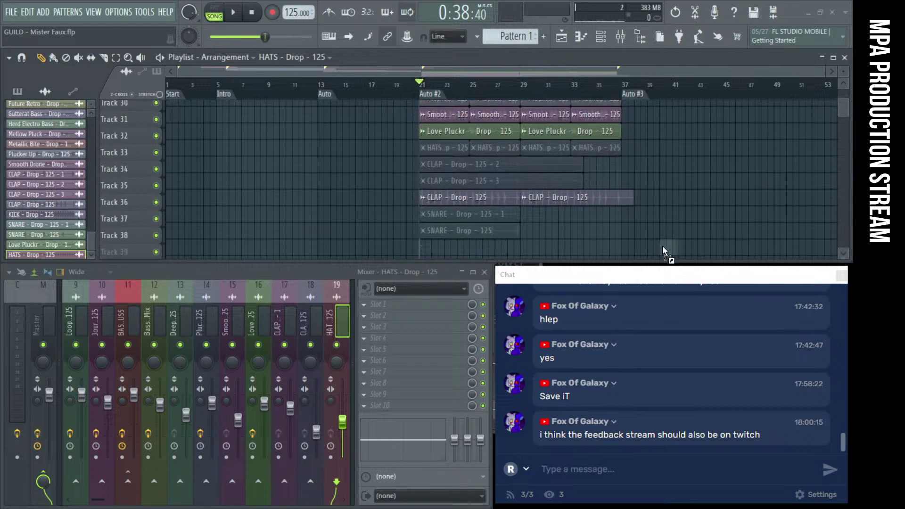
{"action": "scroll", "coordinate": [490, 208], "scroll_direction": "down", "scroll_amount": 4}
Position the CRASH - Drop - 125 clip on Track 39 at bar 21, then close its channel settings
{"action": "left_click_drag", "start_coordinate": [421, 199], "coordinate": [422, 200]}
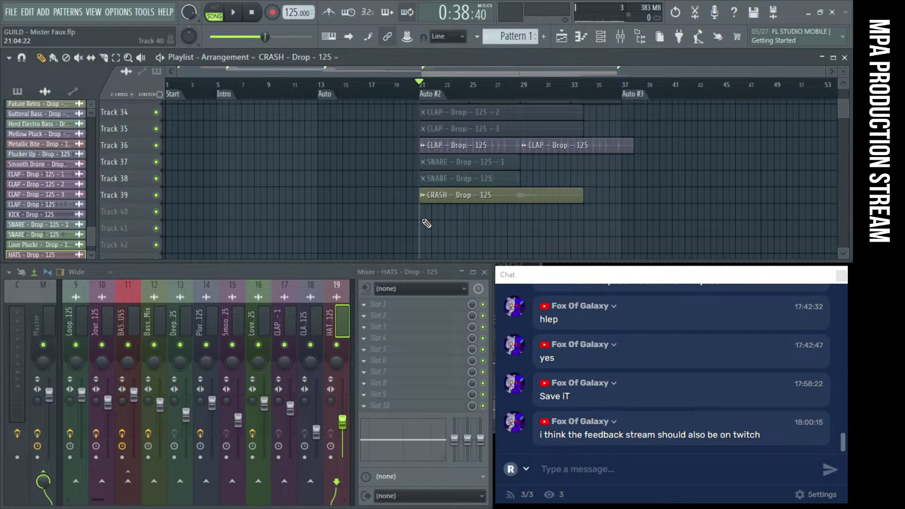
{"action": "double_click", "coordinate": [430, 195]}
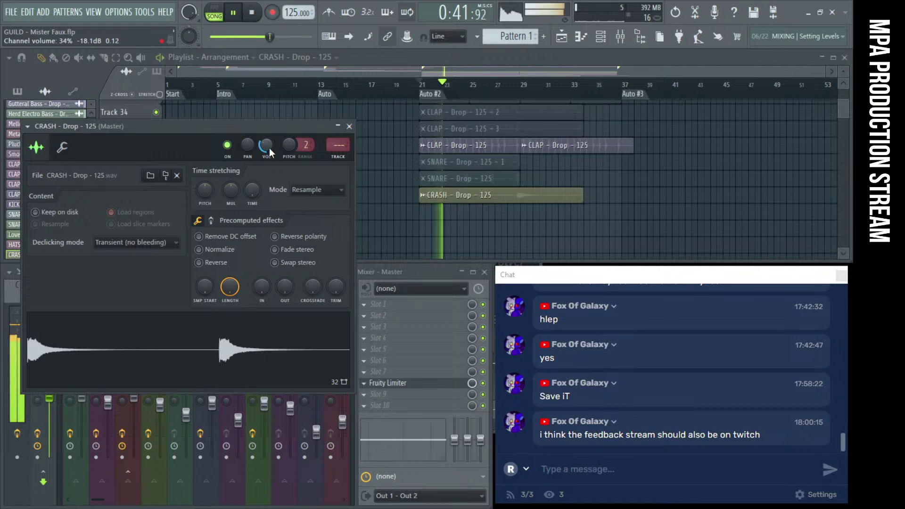
{"action": "left_click", "coordinate": [349, 126]}
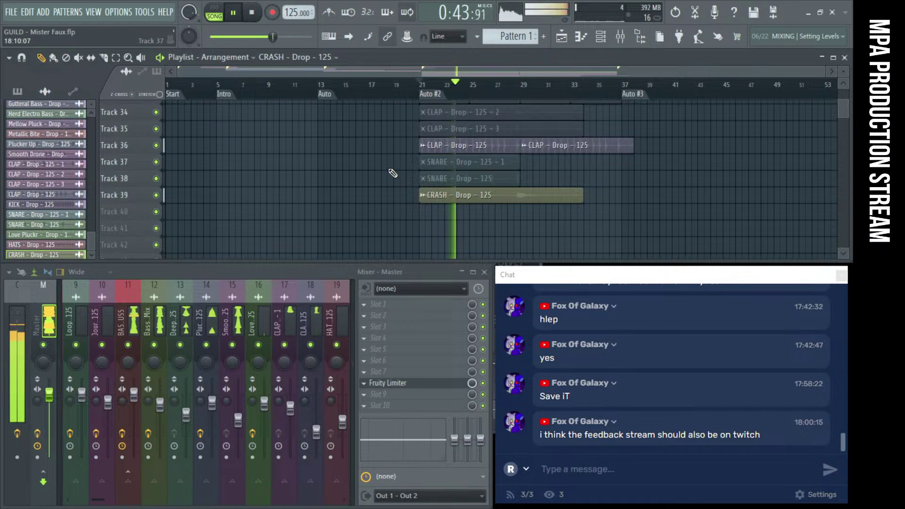
{"action": "scroll", "coordinate": [393, 173], "scroll_direction": "up", "scroll_amount": 3}
{"action": "scroll", "coordinate": [489, 174], "scroll_direction": "down", "scroll_amount": 2}
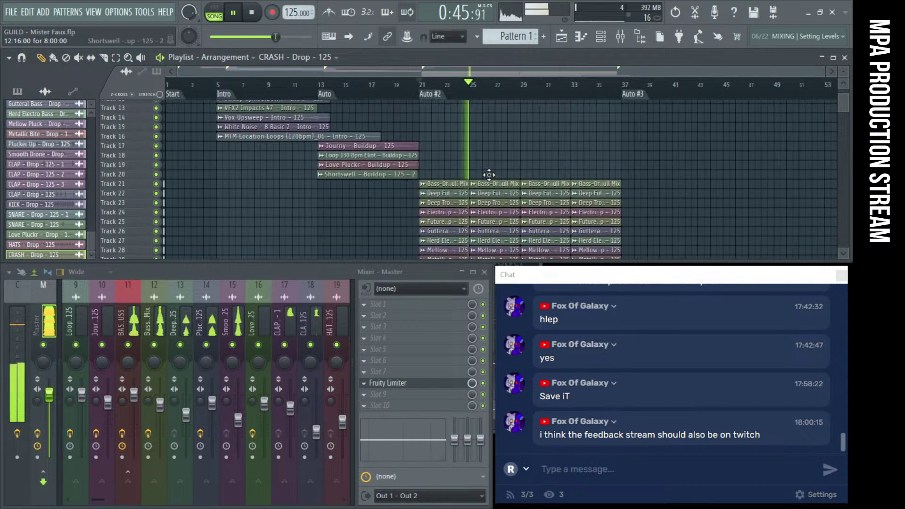
{"action": "left_click", "coordinate": [16, 13]}
{"action": "left_click", "coordinate": [16, 12]}
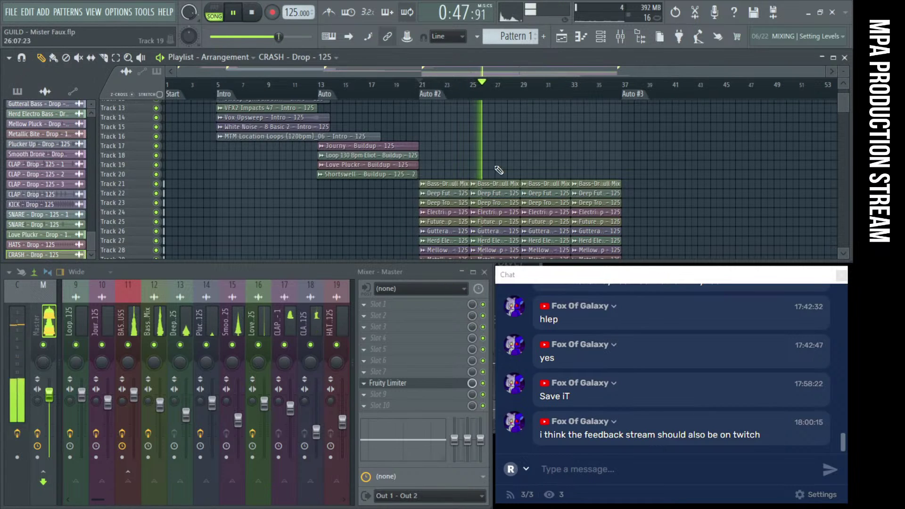
{"action": "scroll", "coordinate": [682, 172], "scroll_direction": "down", "scroll_amount": 2}
{"action": "scroll", "coordinate": [682, 173], "scroll_direction": "down", "scroll_amount": 3}
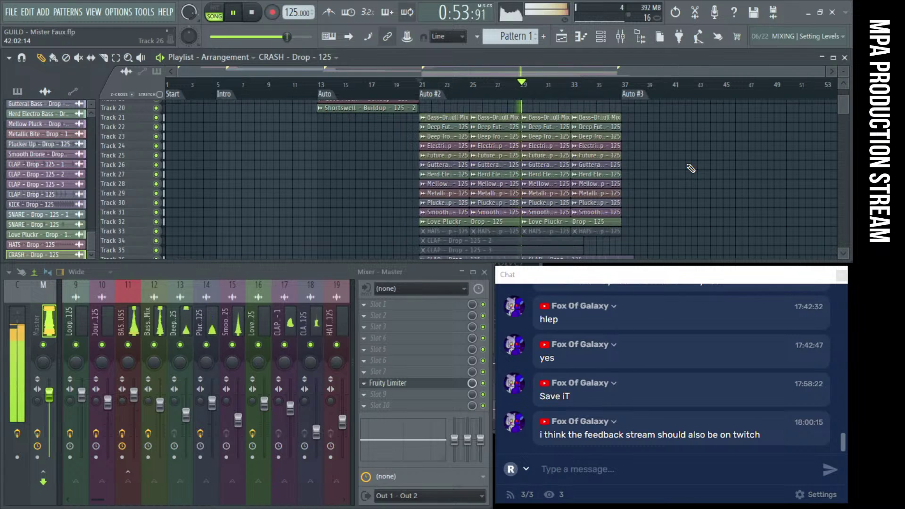
{"action": "scroll", "coordinate": [525, 214], "scroll_direction": "up", "scroll_amount": 3}
{"action": "scroll", "coordinate": [525, 214], "scroll_direction": "up", "scroll_amount": 2}
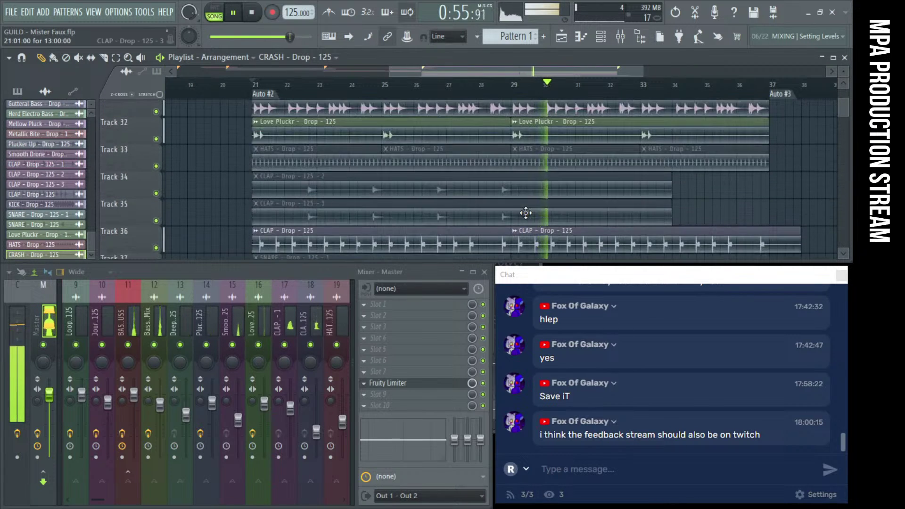
{"action": "scroll", "coordinate": [499, 211], "scroll_direction": "up", "scroll_amount": 2}
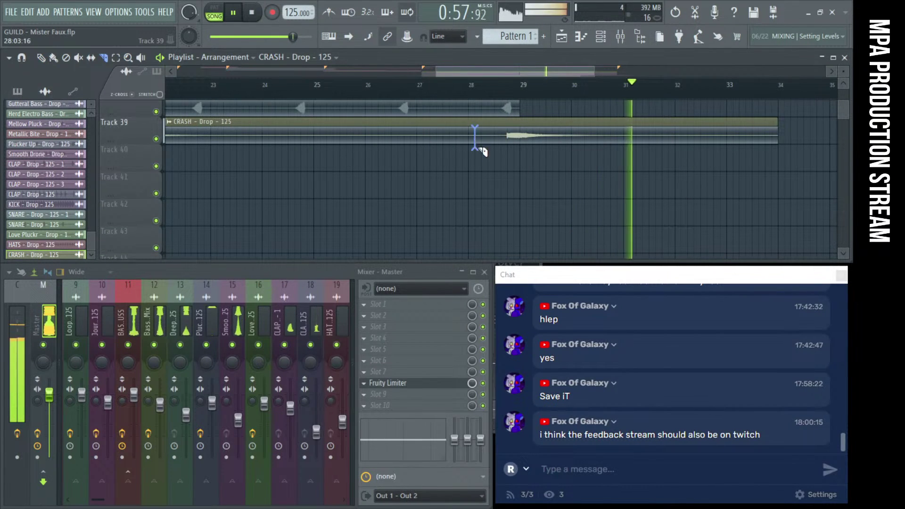
Split the Track 39 CRASH clip near bar 28, nudge the second half later, and play from bar 27
{"action": "left_click_drag", "start_coordinate": [572, 141], "coordinate": [584, 138]}
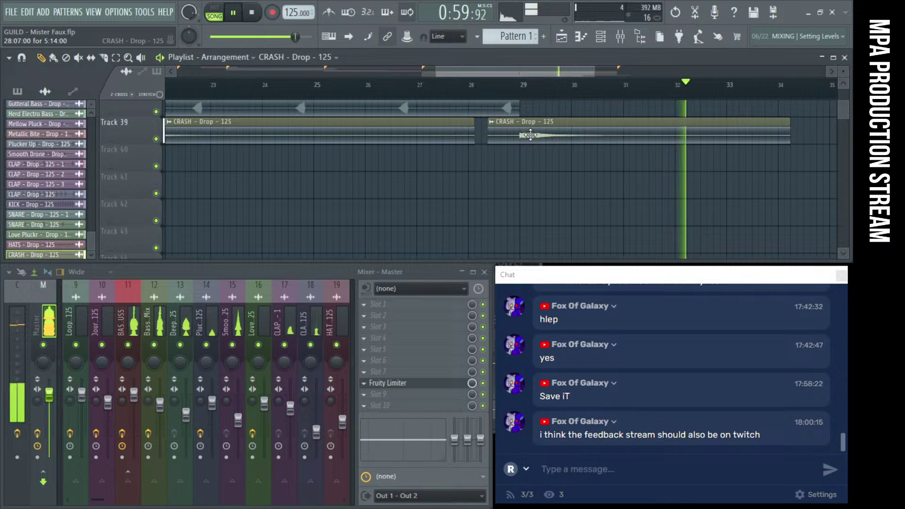
{"action": "key", "text": "space"}
{"action": "left_click", "coordinate": [426, 92]}
{"action": "key", "text": "space"}
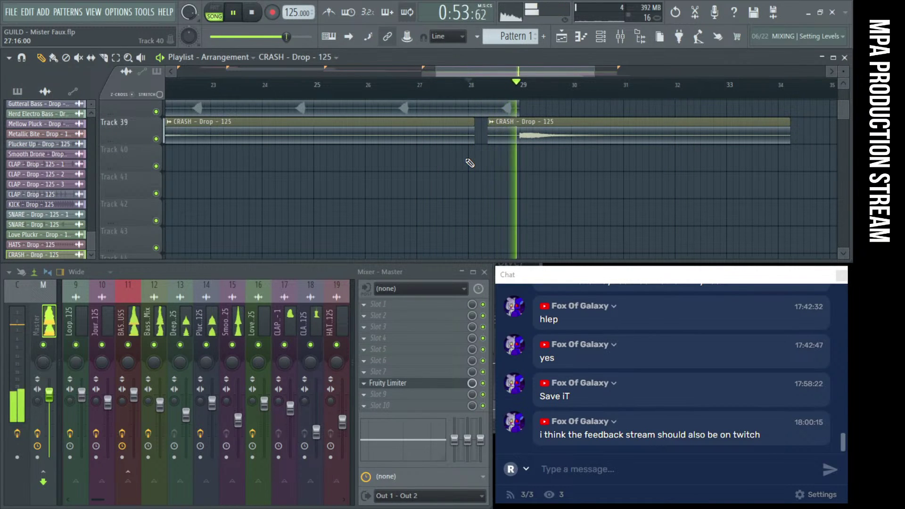
{"action": "scroll", "coordinate": [462, 173], "scroll_direction": "down", "scroll_amount": 4}
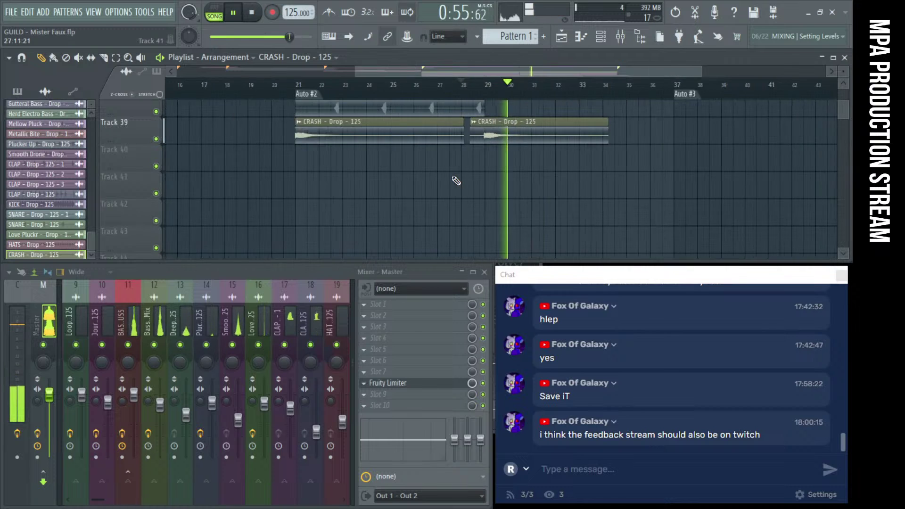
{"action": "scroll", "coordinate": [456, 180], "scroll_direction": "down", "scroll_amount": 3}
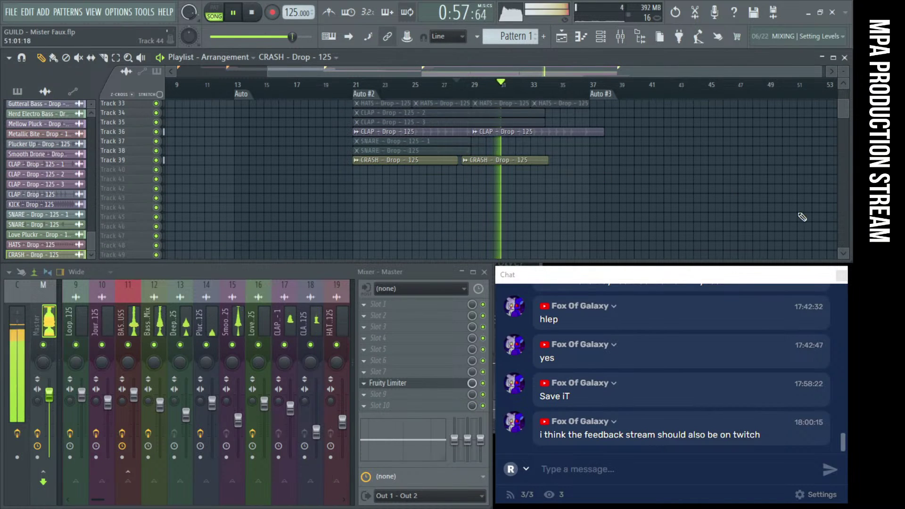
{"action": "key", "text": "space"}
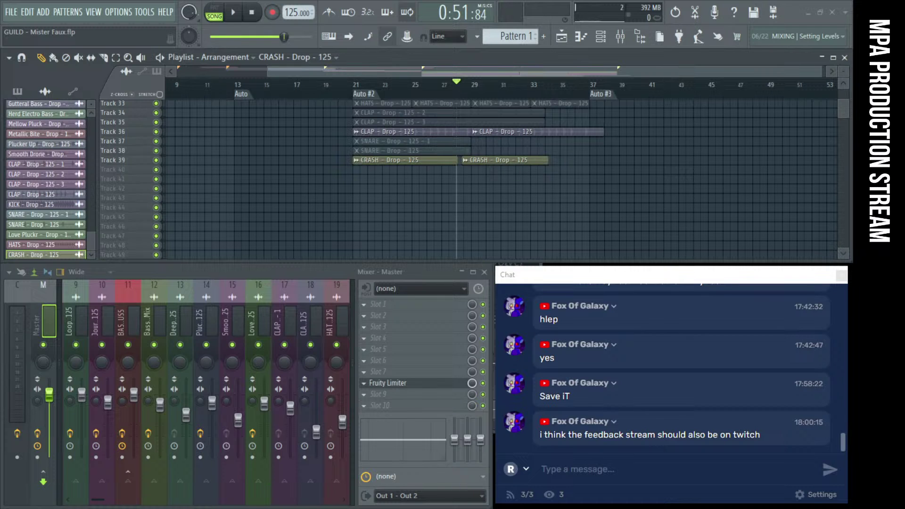
Place the Smooth Drone Buildup 2 clip at bar 37 on Track 7 and play from there
{"action": "left_click_drag", "start_coordinate": [818, 178], "coordinate": [666, 133]}
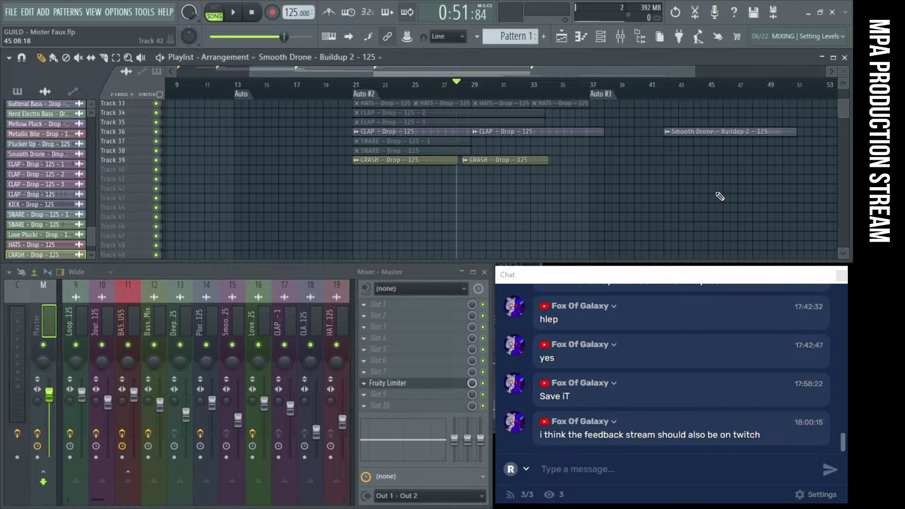
{"action": "scroll", "coordinate": [720, 197], "scroll_direction": "up", "scroll_amount": 4}
{"action": "left_click_drag", "start_coordinate": [721, 198], "coordinate": [637, 160]}
{"action": "double_click", "coordinate": [315, 161]}
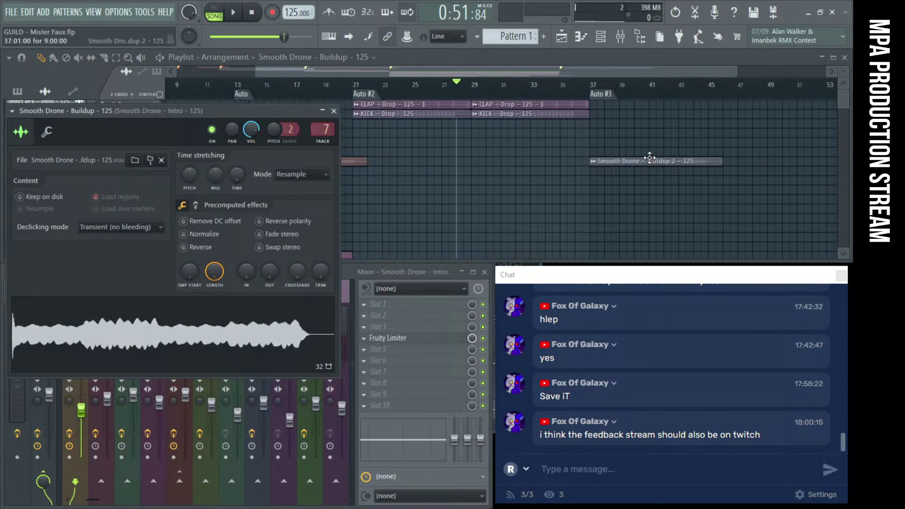
{"action": "double_click", "coordinate": [647, 159]}
{"action": "scroll", "coordinate": [350, 161], "scroll_direction": "up", "scroll_amount": 7}
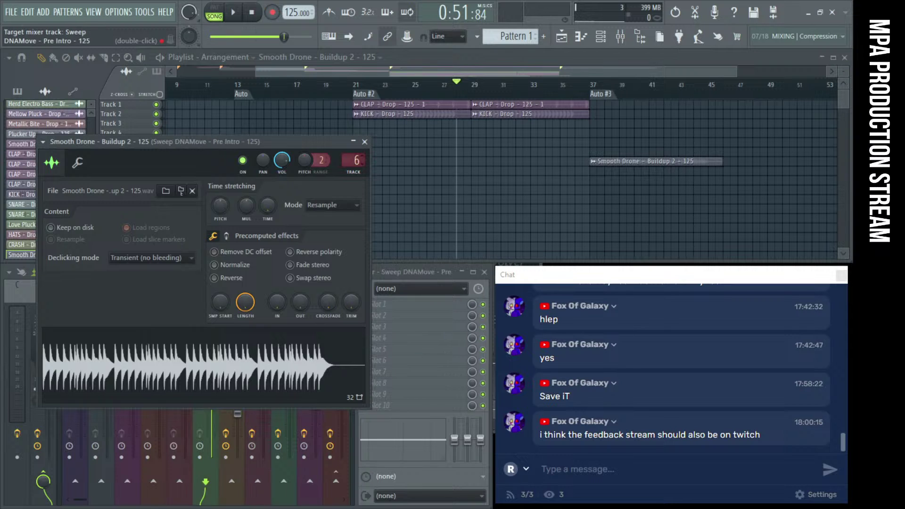
{"action": "left_click", "coordinate": [602, 95]}
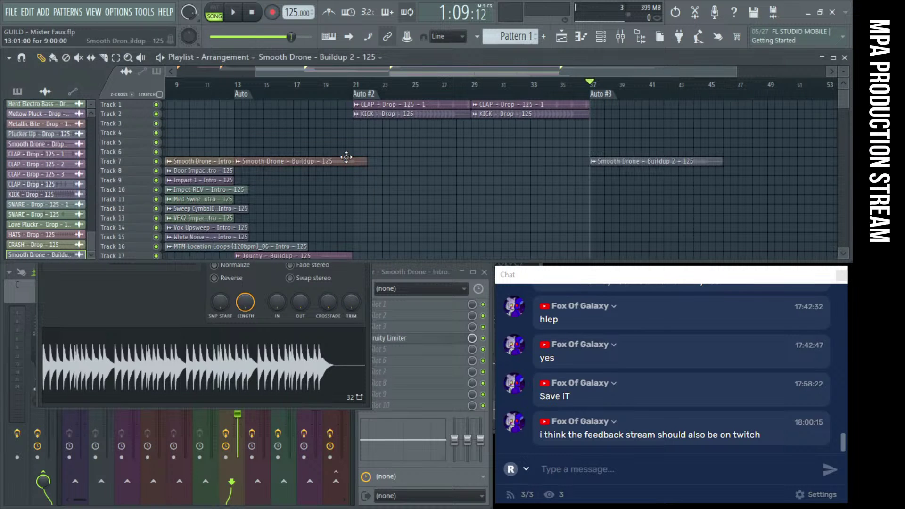
{"action": "double_click", "coordinate": [348, 158]}
{"action": "key", "text": "space"}
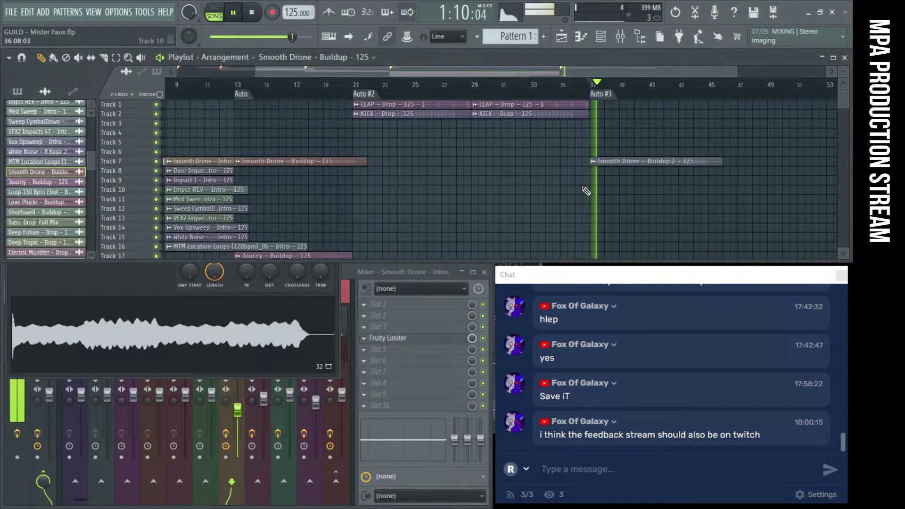
{"action": "scroll", "coordinate": [584, 188], "scroll_direction": "down", "scroll_amount": 4}
{"action": "scroll", "coordinate": [575, 175], "scroll_direction": "down", "scroll_amount": 7}
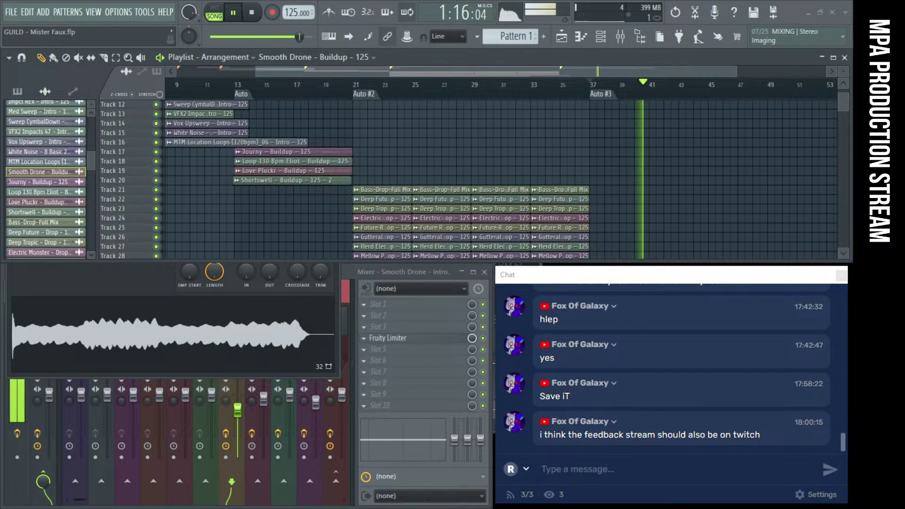
Place a Love Pluckr - Buildup 2 - 125 clip at bar 37 on Track 19 and play from bar 37
{"action": "left_click", "coordinate": [592, 144]}
{"action": "scroll", "coordinate": [452, 185], "scroll_direction": "up", "scroll_amount": 5}
{"action": "key", "text": "space"}
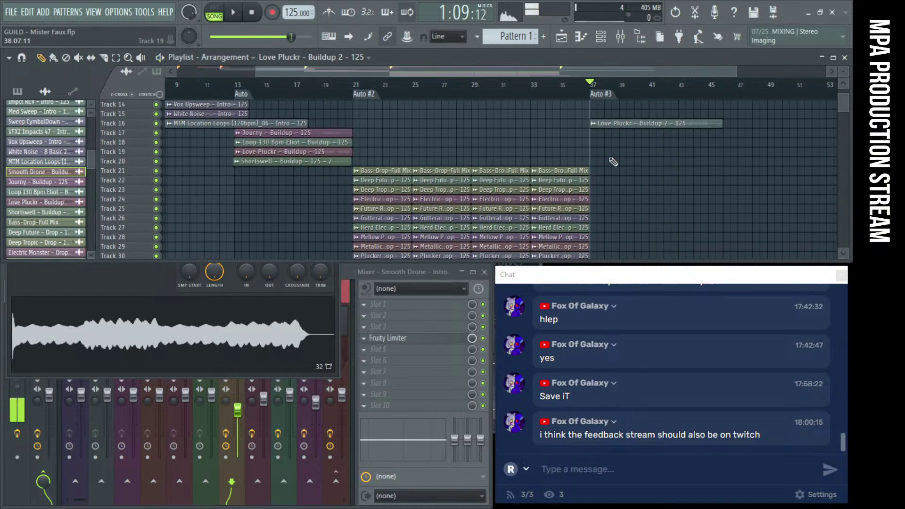
{"action": "scroll", "coordinate": [453, 186], "scroll_direction": "down", "scroll_amount": 2}
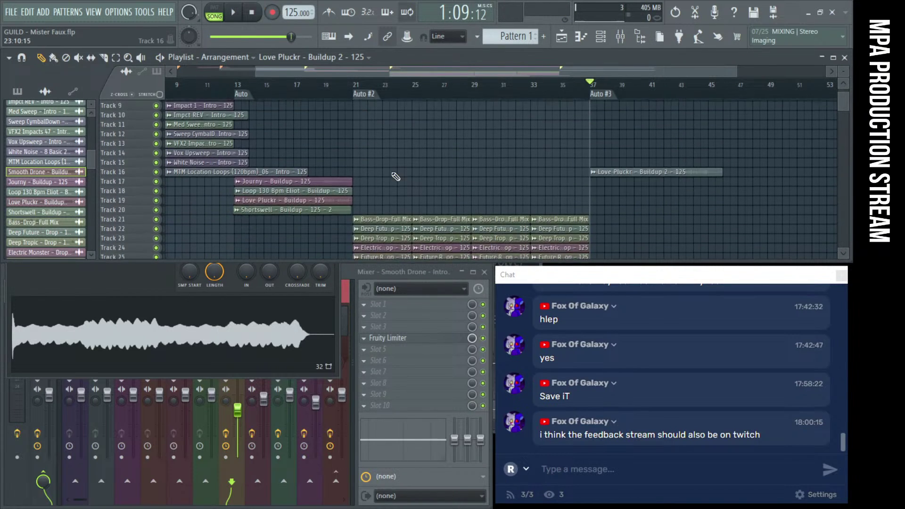
{"action": "left_click", "coordinate": [251, 199]}
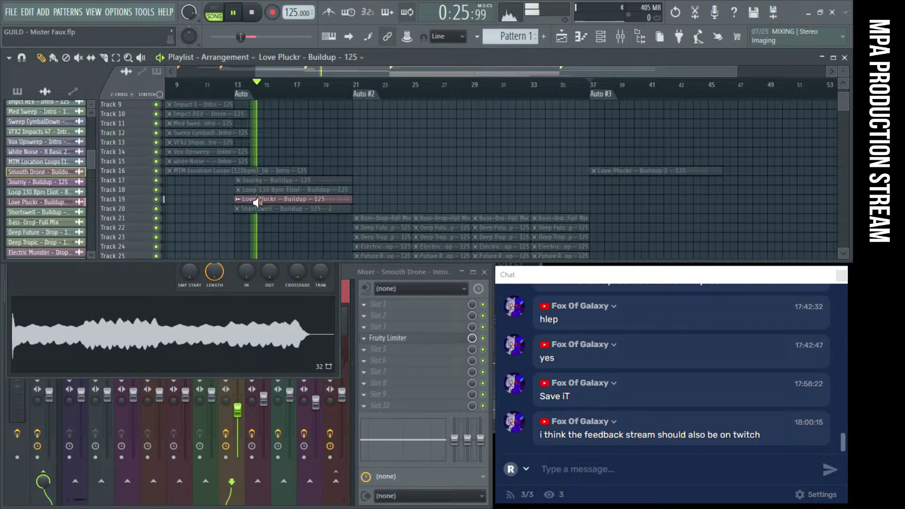
{"action": "left_click_drag", "start_coordinate": [682, 170], "coordinate": [681, 199]}
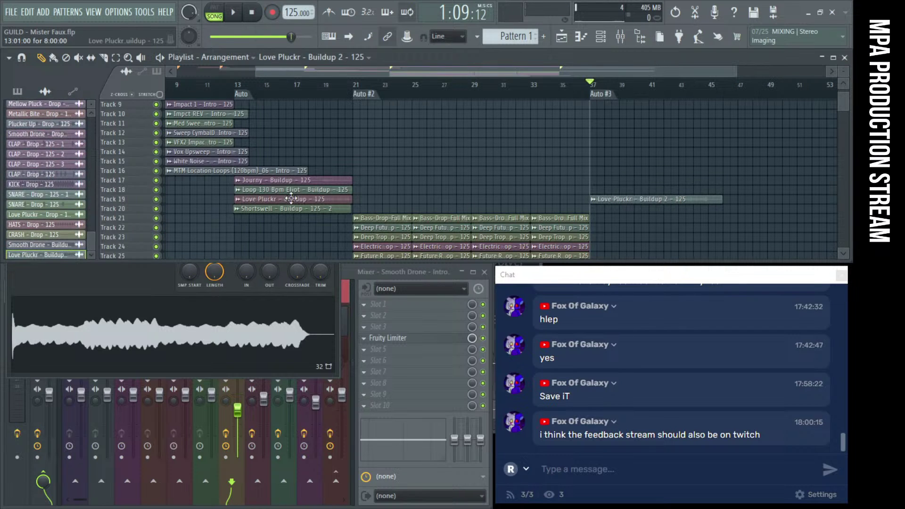
{"action": "double_click", "coordinate": [660, 199]}
{"action": "scroll", "coordinate": [660, 198], "scroll_direction": "down", "scroll_amount": 1}
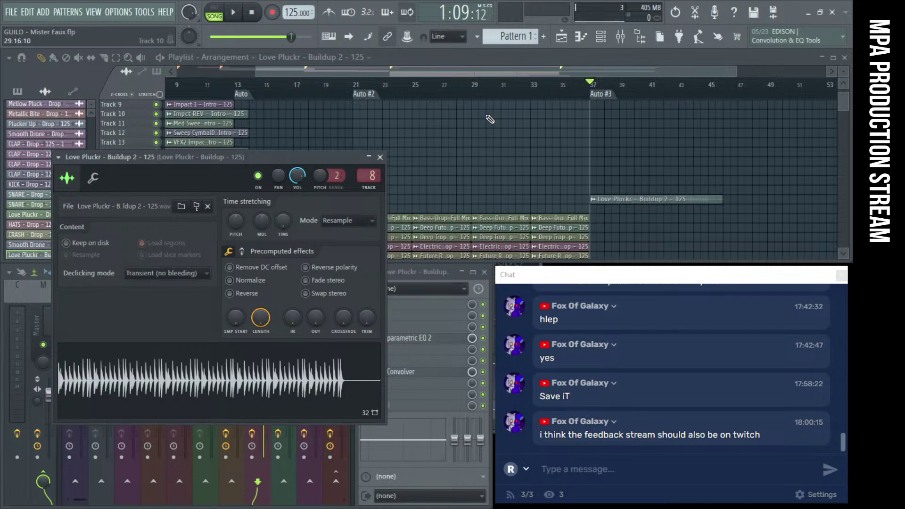
{"action": "key", "text": "space"}
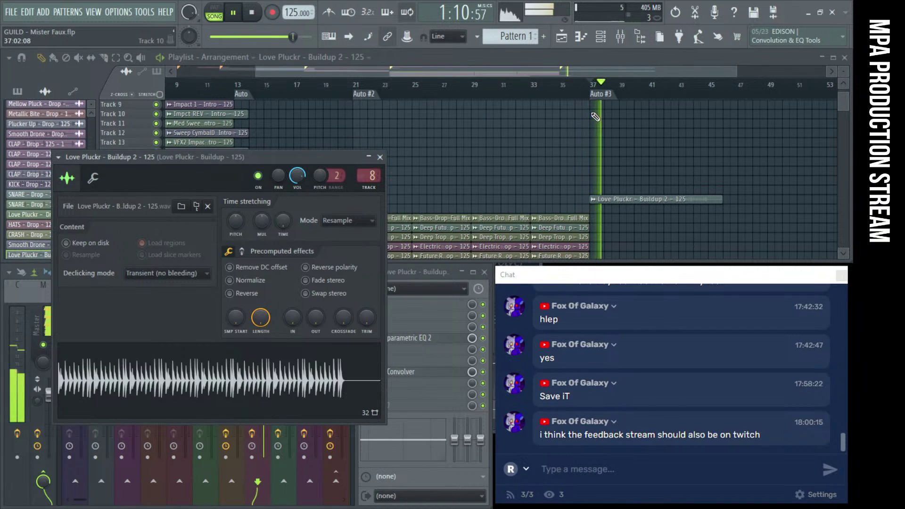
Close the Love Pluckr channel settings and scroll the playlist to review the tracks around bar 37
{"action": "left_click", "coordinate": [566, 156]}
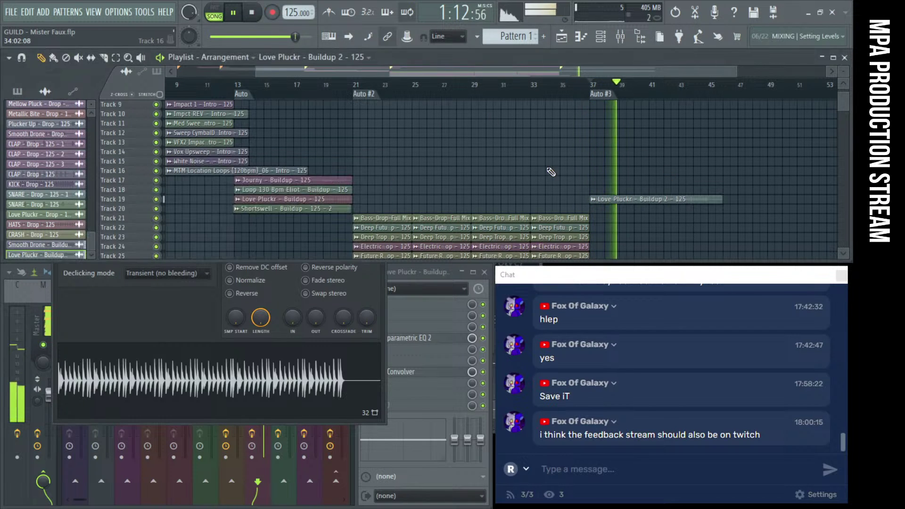
{"action": "left_click", "coordinate": [151, 316]}
{"action": "left_click", "coordinate": [377, 155]}
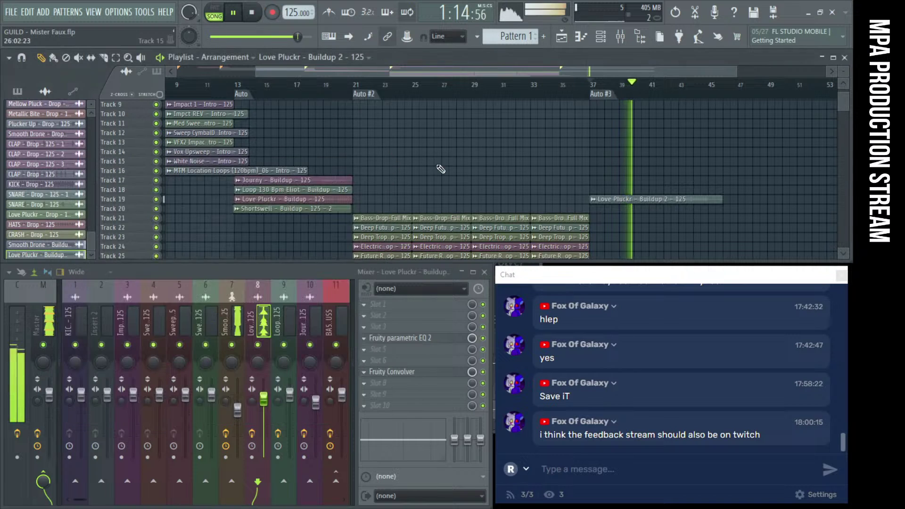
{"action": "scroll", "coordinate": [554, 169], "scroll_direction": "down", "scroll_amount": 4}
{"action": "scroll", "coordinate": [613, 169], "scroll_direction": "down", "scroll_amount": 2}
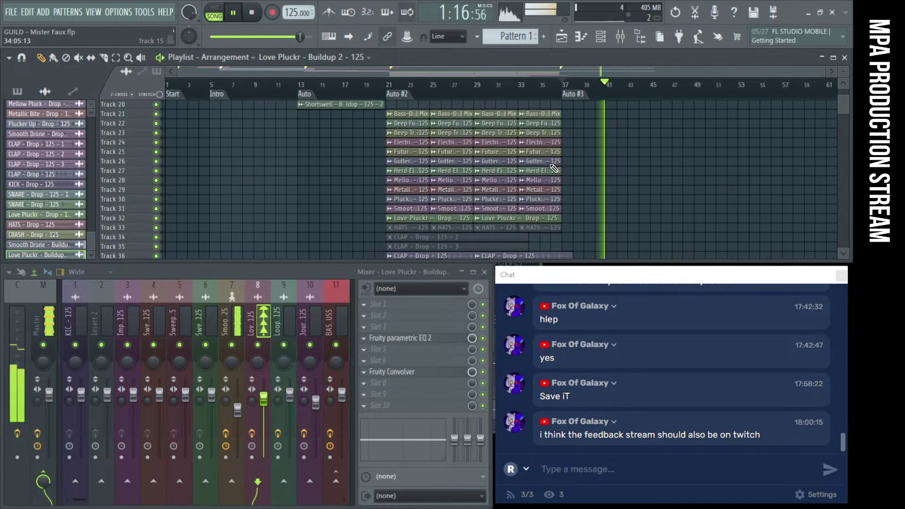
{"action": "scroll", "coordinate": [674, 172], "scroll_direction": "up", "scroll_amount": 2}
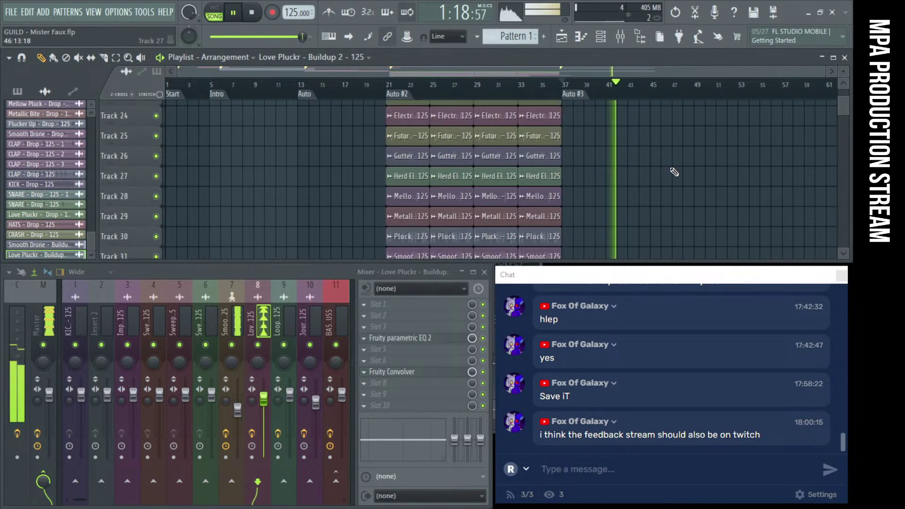
{"action": "scroll", "coordinate": [674, 173], "scroll_direction": "down", "scroll_amount": 2}
{"action": "scroll", "coordinate": [784, 157], "scroll_direction": "up", "scroll_amount": 6}
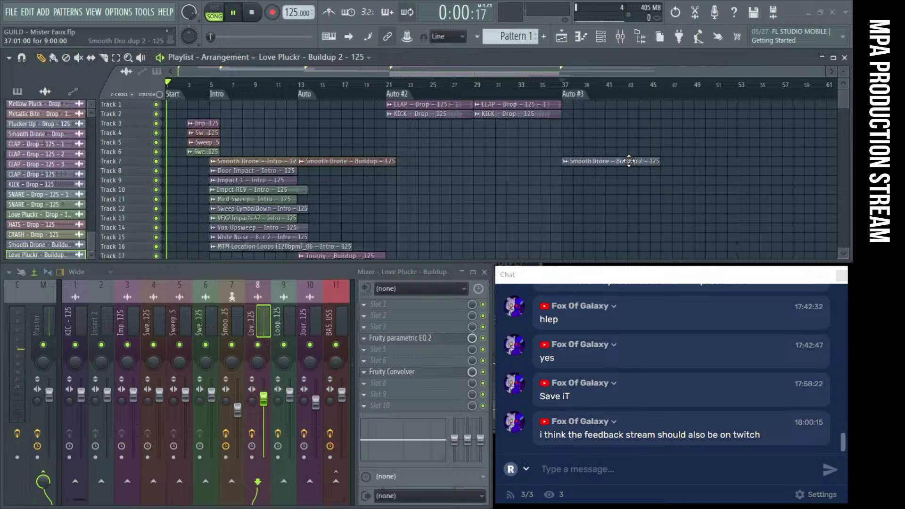
{"action": "scroll", "coordinate": [629, 161], "scroll_direction": "down", "scroll_amount": 2}
{"action": "scroll", "coordinate": [617, 184], "scroll_direction": "down", "scroll_amount": 1}
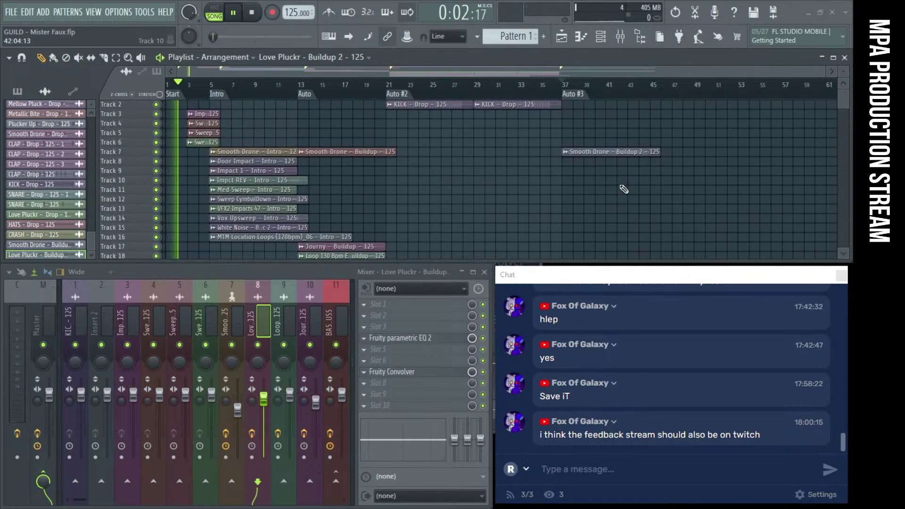
{"action": "scroll", "coordinate": [625, 187], "scroll_direction": "up", "scroll_amount": 2}
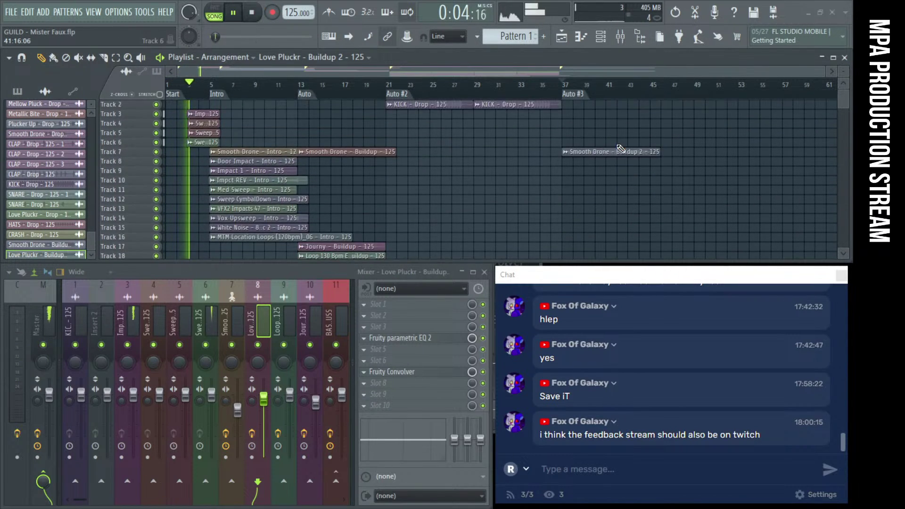
Stop playback, select the Intro clips on Tracks 7–16 and duplicate them
{"action": "key", "text": "space"}
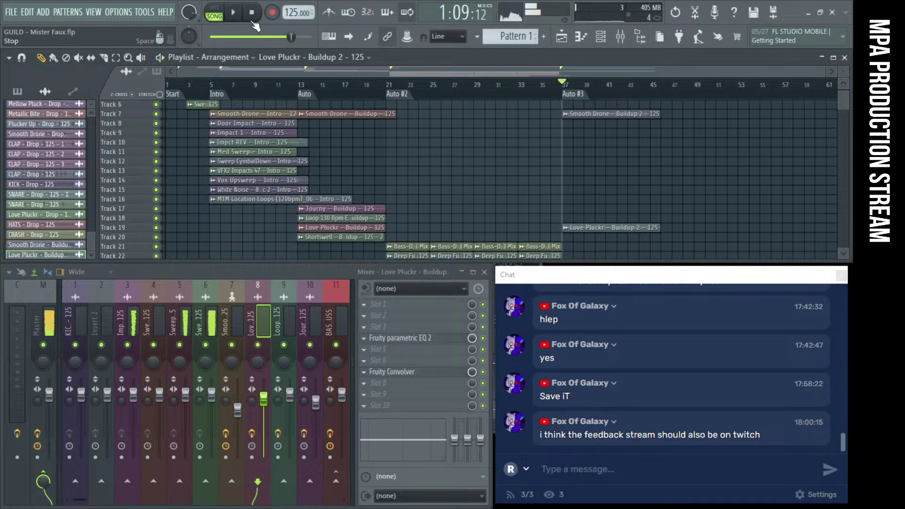
{"action": "scroll", "coordinate": [259, 163], "scroll_direction": "up", "scroll_amount": 2}
{"action": "left_click_drag", "start_coordinate": [263, 146], "coordinate": [259, 238]}
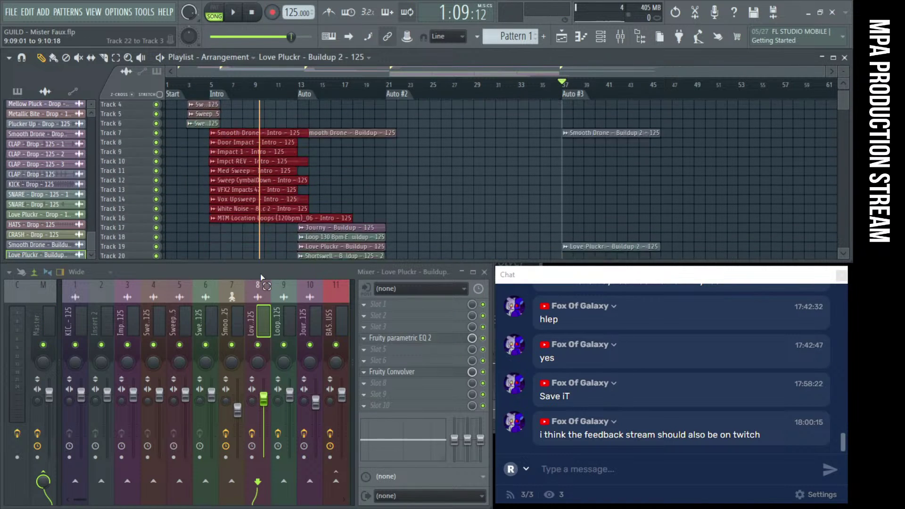
{"action": "scroll", "coordinate": [262, 217], "scroll_direction": "down", "scroll_amount": 2}
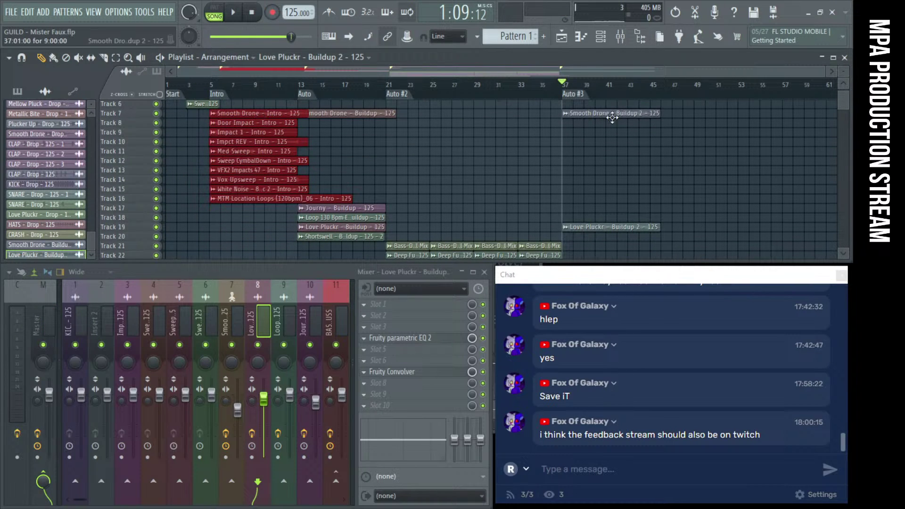
{"action": "left_click_drag", "start_coordinate": [613, 109], "coordinate": [615, 245]}
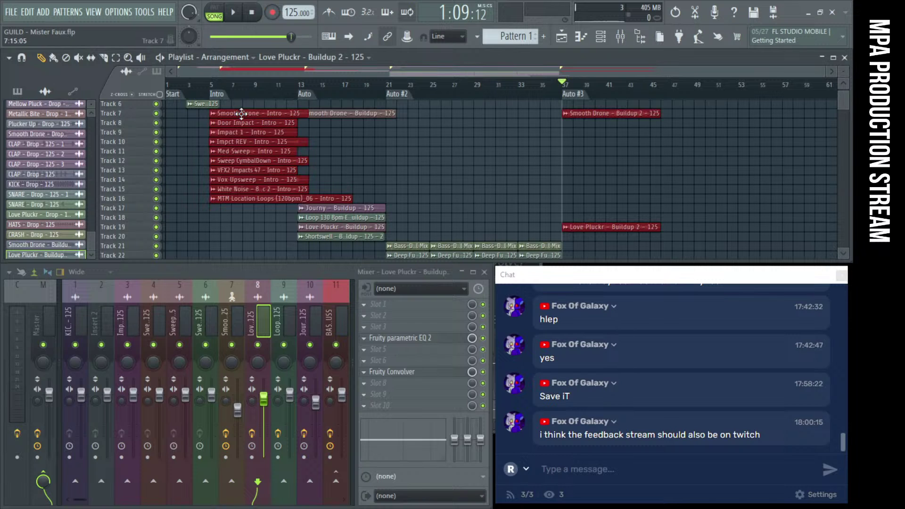
{"action": "left_click_drag", "start_coordinate": [242, 114], "coordinate": [497, 119]}
{"action": "key", "text": "ctrl+z"}
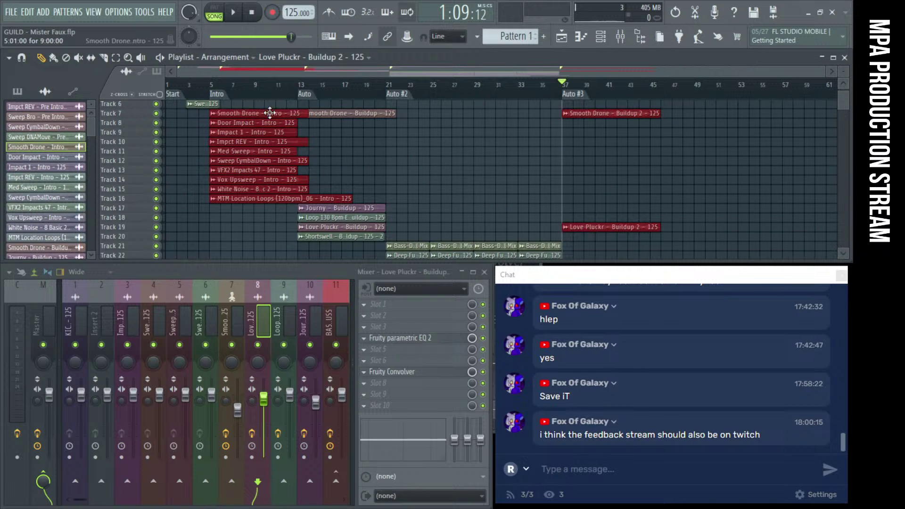
{"action": "mouse_move", "coordinate": [267, 113]}
{"action": "left_mouse_down"}
{"action": "mouse_move", "coordinate": [563, 114]}
{"action": "mouse_move", "coordinate": [510, 114]}
{"action": "left_mouse_up"}
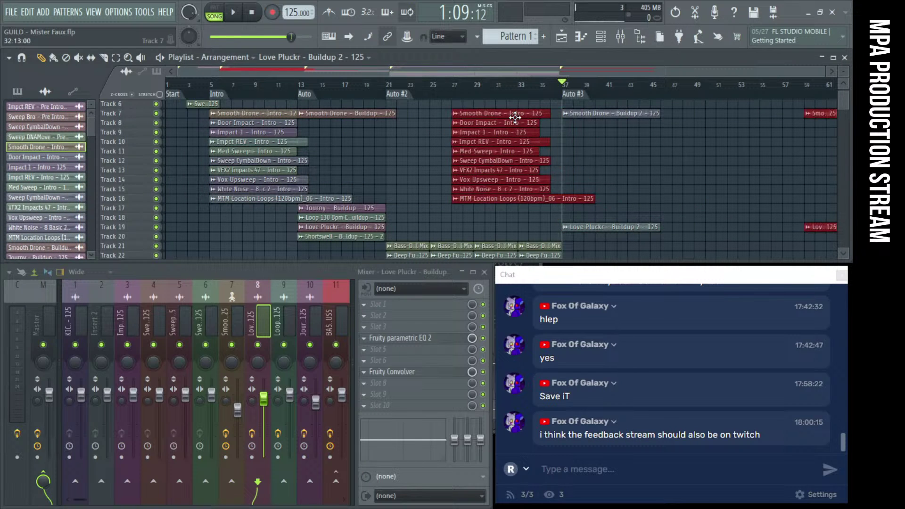
Delete the Love Pluckr clip at bar 37 and place the copied Intro clips at bar 37
{"action": "right_click", "coordinate": [602, 227]}
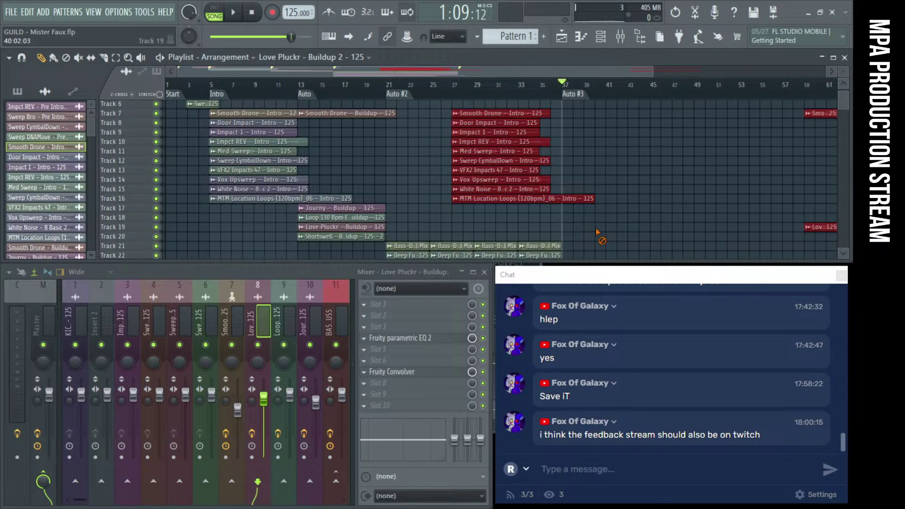
{"action": "left_click_drag", "start_coordinate": [493, 115], "coordinate": [604, 113]}
{"action": "scroll", "coordinate": [596, 146], "scroll_direction": "down", "scroll_amount": 4}
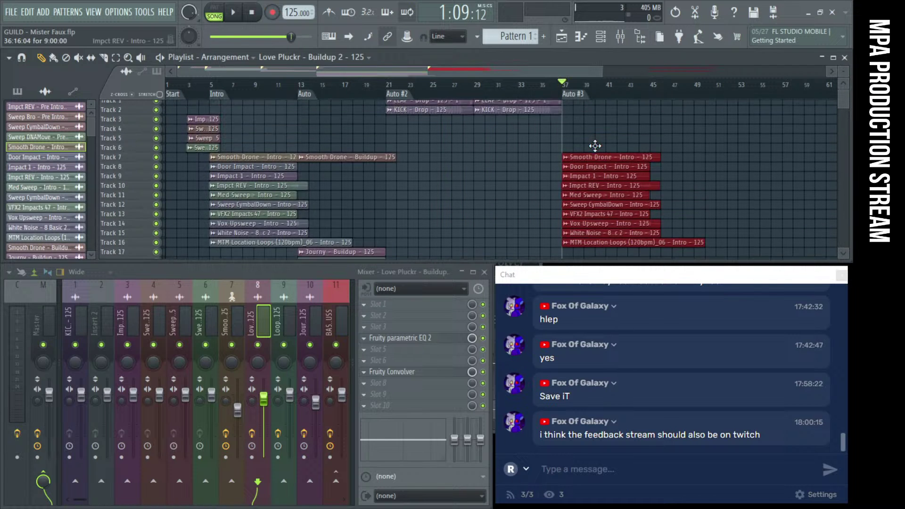
{"action": "scroll", "coordinate": [595, 147], "scroll_direction": "up", "scroll_amount": 6}
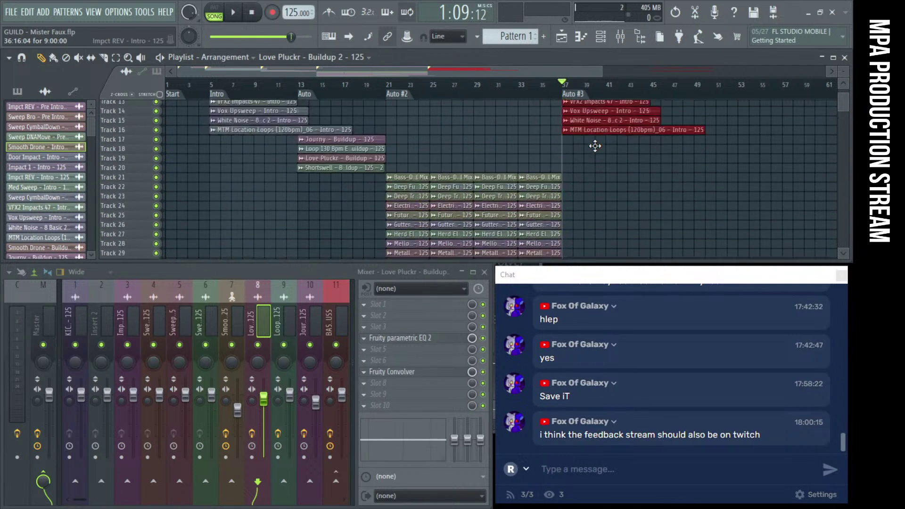
{"action": "scroll", "coordinate": [596, 147], "scroll_direction": "down", "scroll_amount": 3}
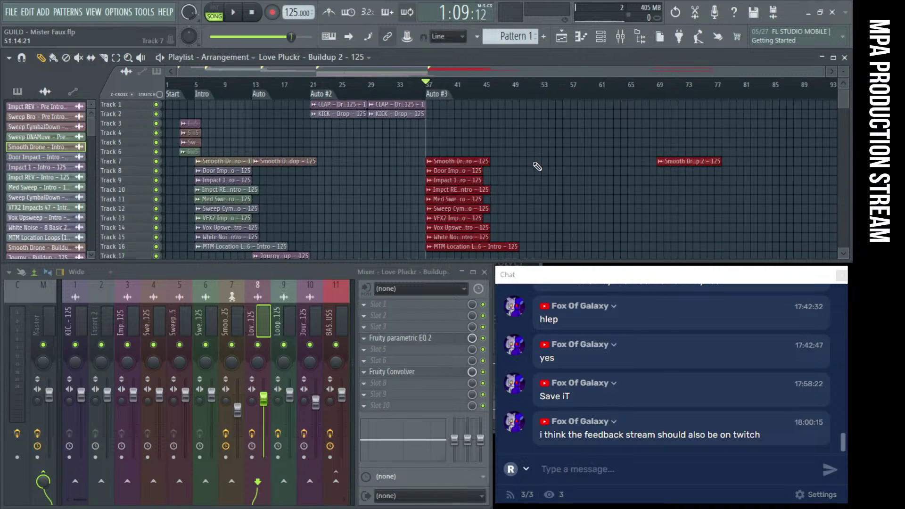
Move the Smooth Drone and Love Pluckr Buildup 2 clips to bar 45
{"action": "left_click_drag", "start_coordinate": [704, 162], "coordinate": [554, 166]}
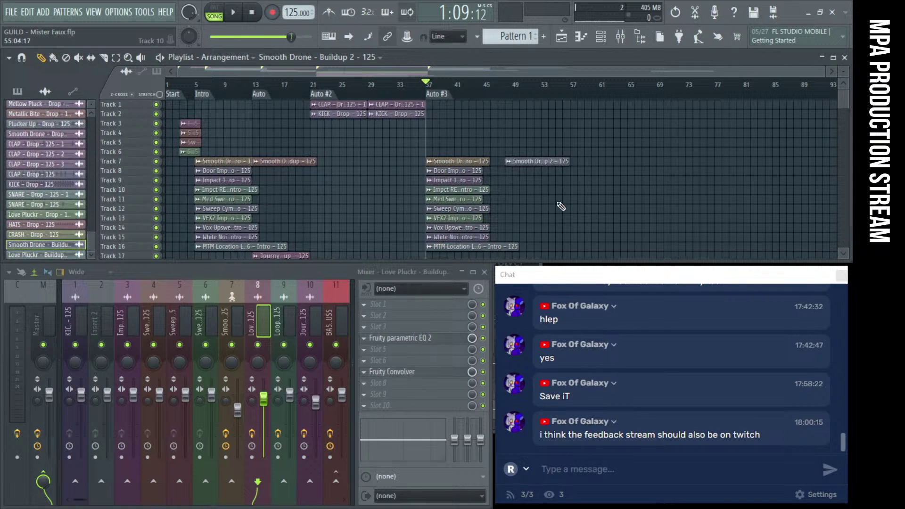
{"action": "scroll", "coordinate": [559, 205], "scroll_direction": "down", "scroll_amount": 3}
{"action": "left_click_drag", "start_coordinate": [684, 221], "coordinate": [539, 224]}
{"action": "scroll", "coordinate": [519, 212], "scroll_direction": "up", "scroll_amount": 4}
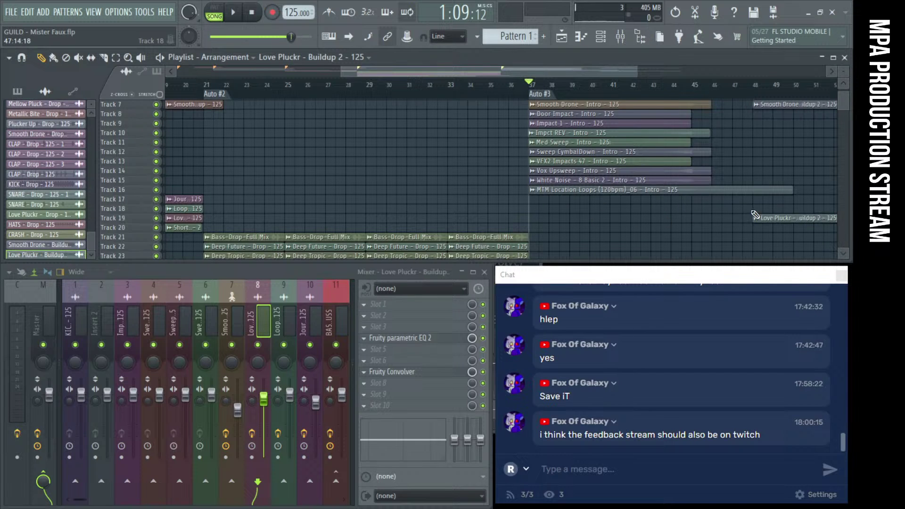
{"action": "left_click_drag", "start_coordinate": [773, 218], "coordinate": [711, 217]}
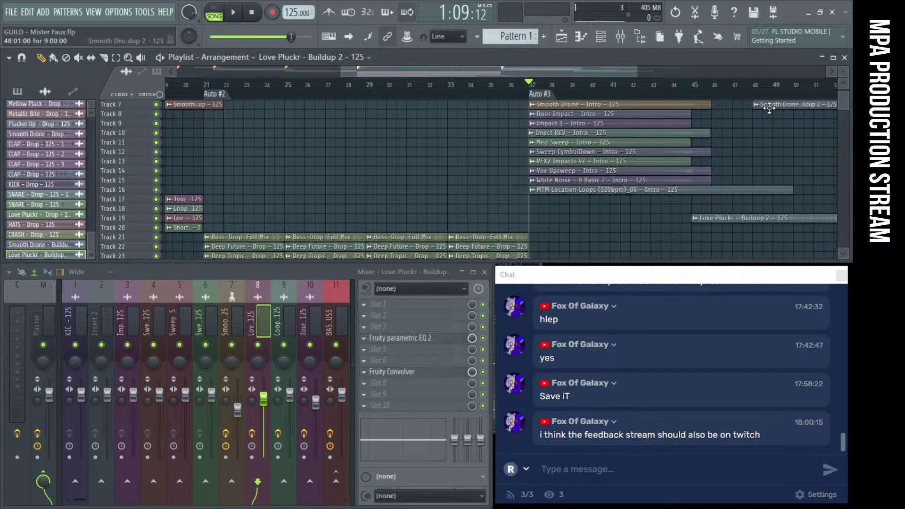
{"action": "left_click_drag", "start_coordinate": [770, 108], "coordinate": [708, 105]}
Play the song and jump the playback back to around bar 35
{"action": "key", "text": "space"}
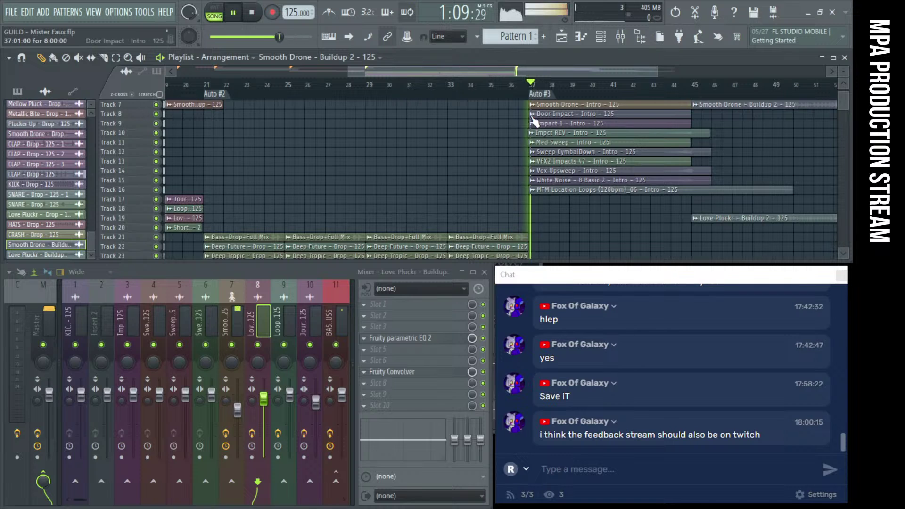
{"action": "scroll", "coordinate": [551, 153], "scroll_direction": "down", "scroll_amount": 3}
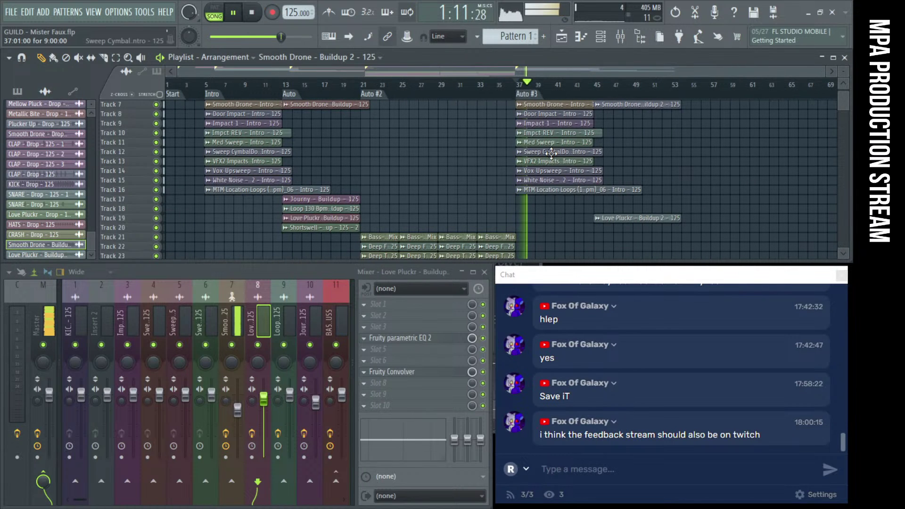
{"action": "left_click_drag", "start_coordinate": [525, 84], "coordinate": [496, 91]}
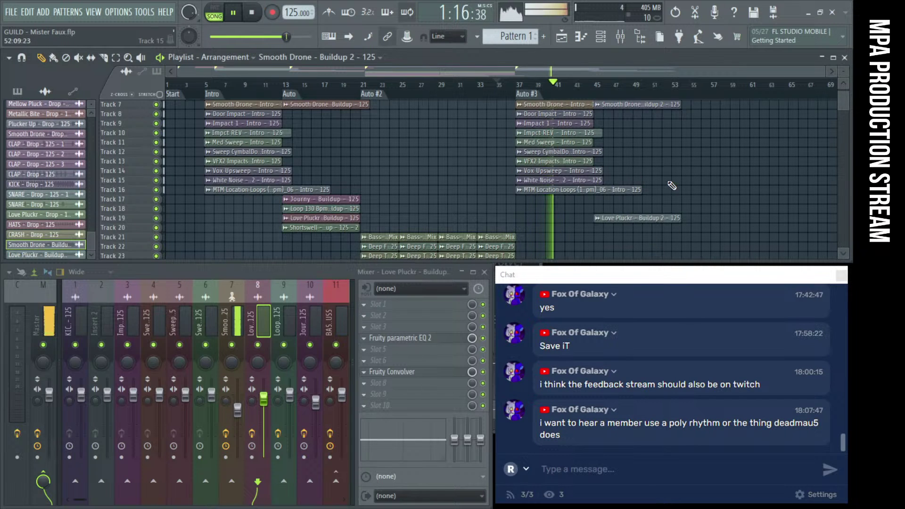
Stop playback, mute the bar-37 intro copies on Tracks 12–15, and float the chat window
{"action": "scroll", "coordinate": [664, 185], "scroll_direction": "up", "scroll_amount": 3}
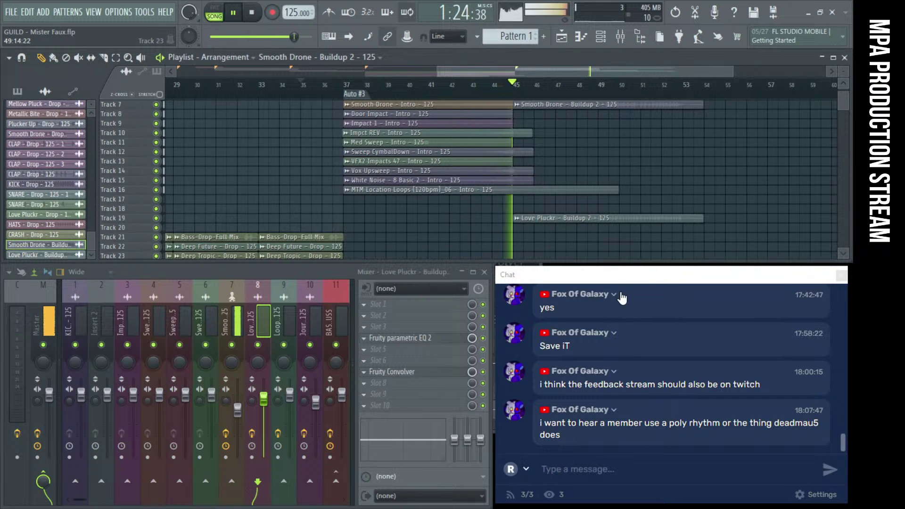
{"action": "key", "text": "space"}
{"action": "scroll", "coordinate": [461, 183], "scroll_direction": "up", "scroll_amount": 6, "text": "alt"}
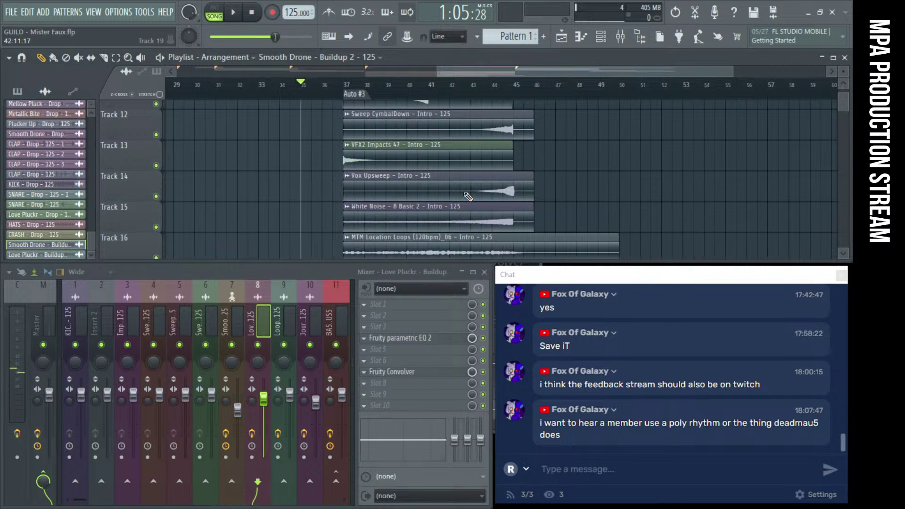
{"action": "left_click_drag", "start_coordinate": [528, 118], "coordinate": [443, 224]}
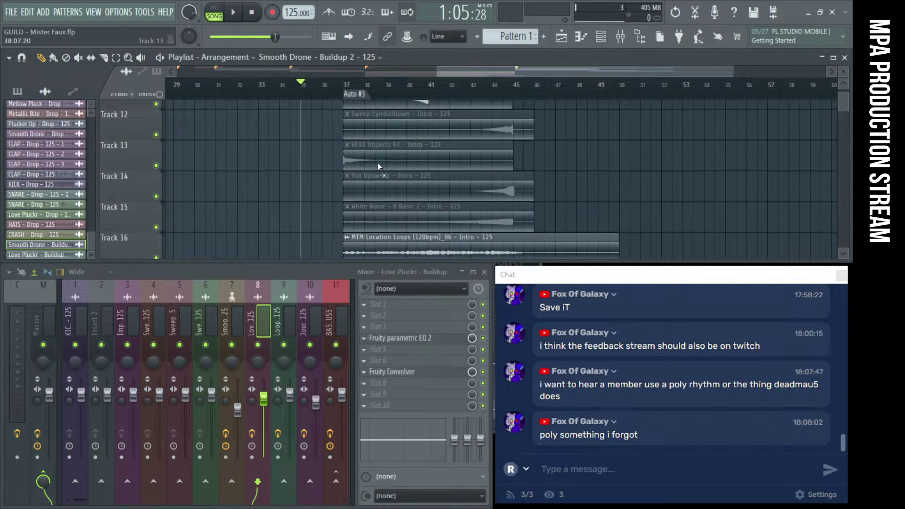
{"action": "left_click_drag", "start_coordinate": [608, 278], "coordinate": [158, 215]}
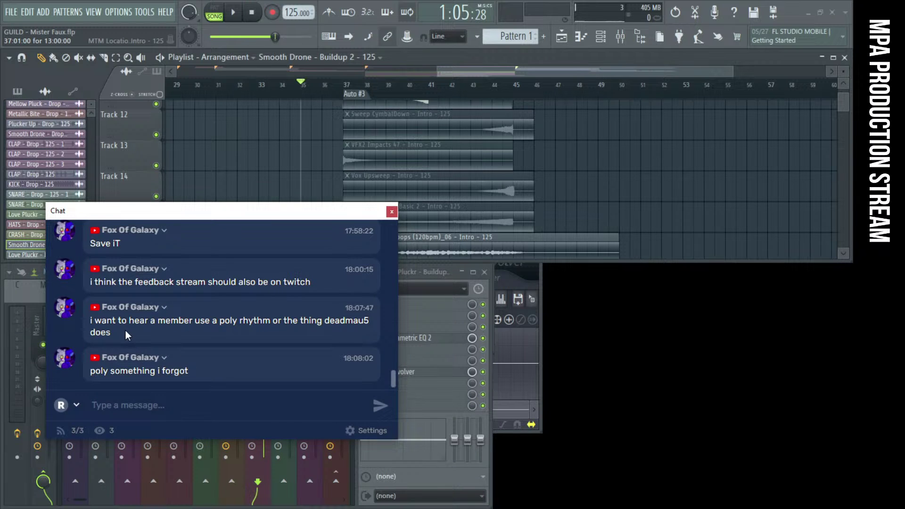
Reposition the floating chat window and leave it in the lower-right corner, clear of playlist and mixer
{"action": "left_click_drag", "start_coordinate": [136, 371], "coordinate": [168, 376]}
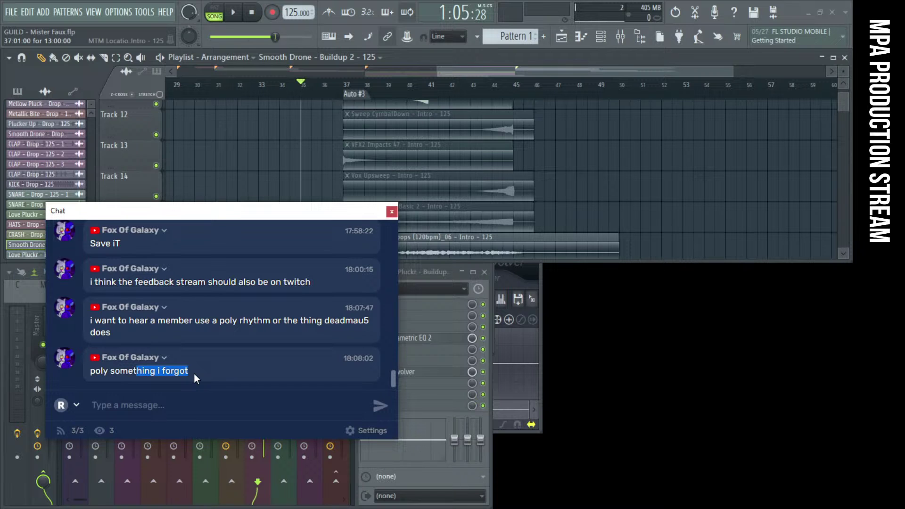
{"action": "left_click_drag", "start_coordinate": [233, 203], "coordinate": [684, 267]}
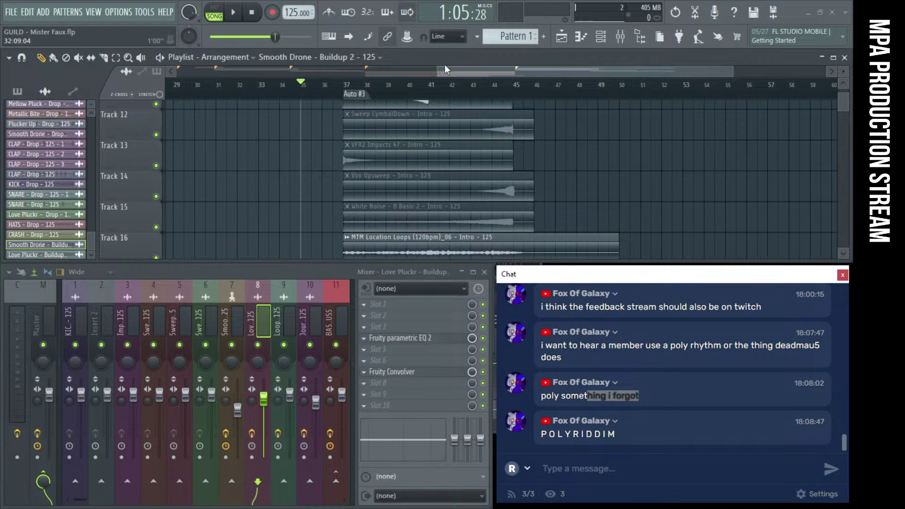
{"action": "left_click_drag", "start_coordinate": [579, 273], "coordinate": [147, 217]}
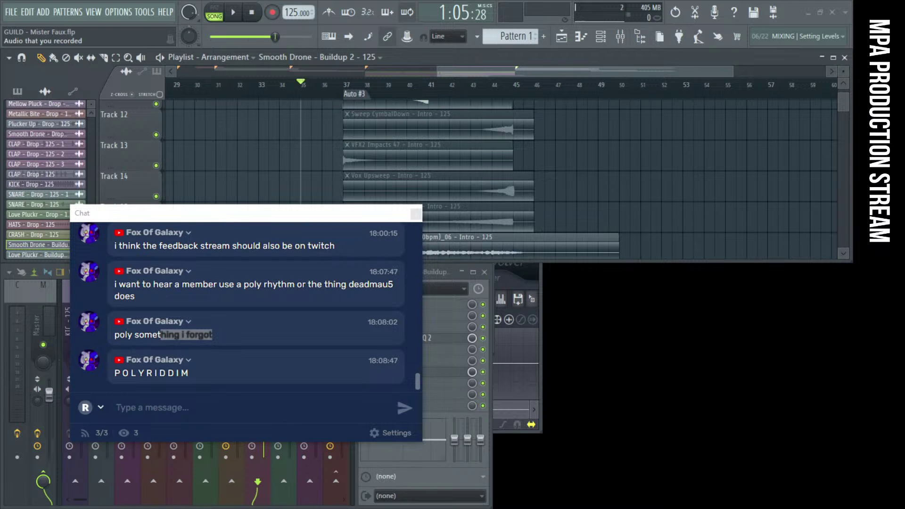
{"action": "left_click_drag", "start_coordinate": [295, 219], "coordinate": [723, 281]}
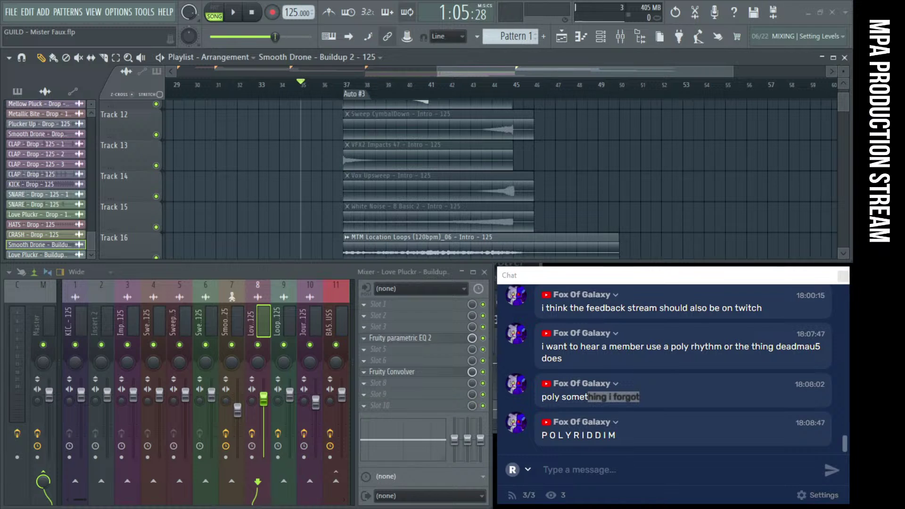
Mute the Door Impact, Impct REV and Med Sweep clips
{"action": "scroll", "coordinate": [411, 212], "scroll_direction": "down", "scroll_amount": 2}
{"action": "scroll", "coordinate": [399, 200], "scroll_direction": "up", "scroll_amount": 7}
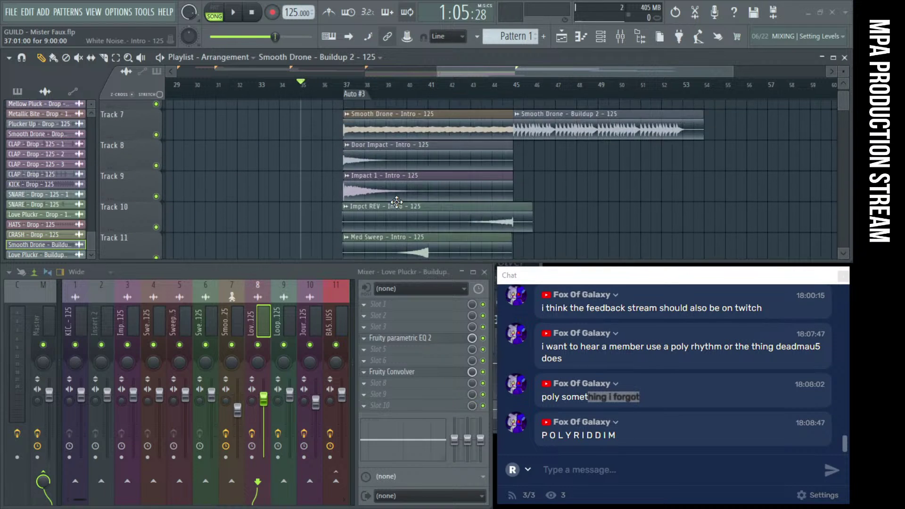
{"action": "scroll", "coordinate": [397, 203], "scroll_direction": "down", "scroll_amount": 3}
{"action": "scroll", "coordinate": [396, 202], "scroll_direction": "up", "scroll_amount": 3}
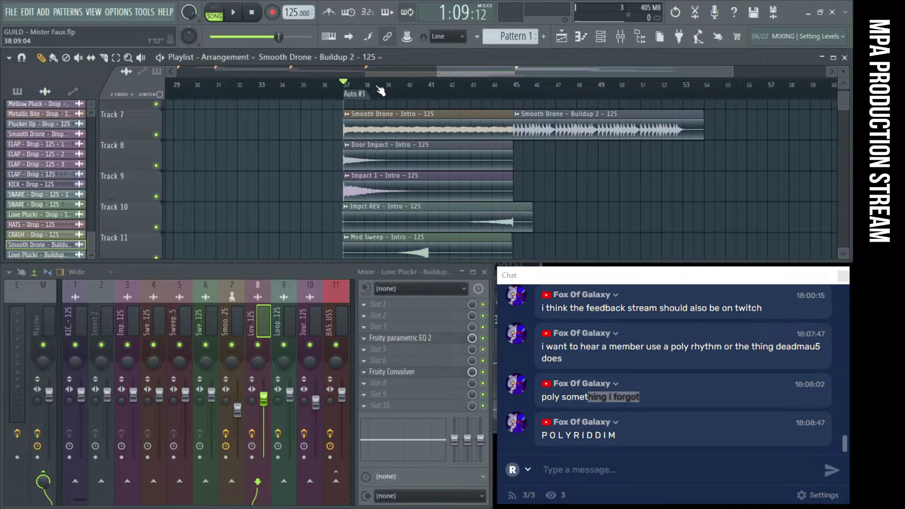
{"action": "scroll", "coordinate": [333, 144], "scroll_direction": "down", "scroll_amount": 1}
{"action": "left_click", "coordinate": [346, 175]}
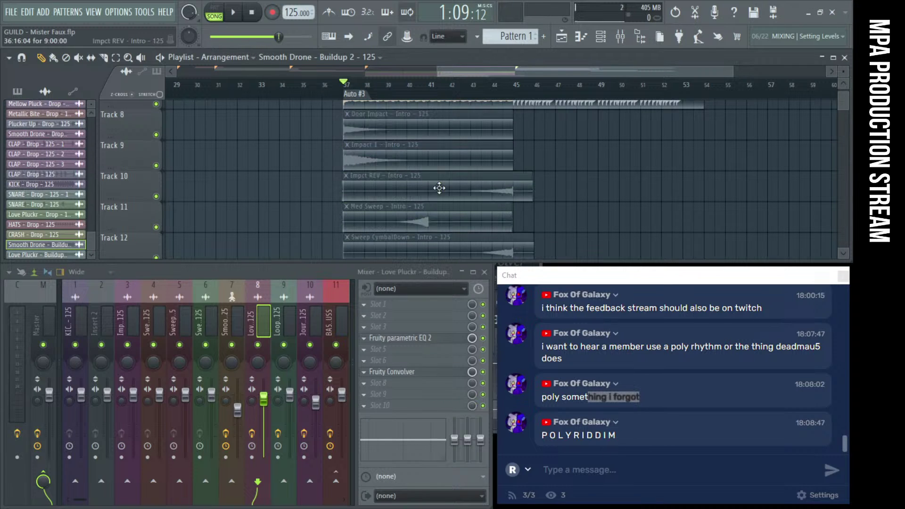
Play the song from bar 37, jump ahead to bar 44, then stop playback
{"action": "key", "text": "space"}
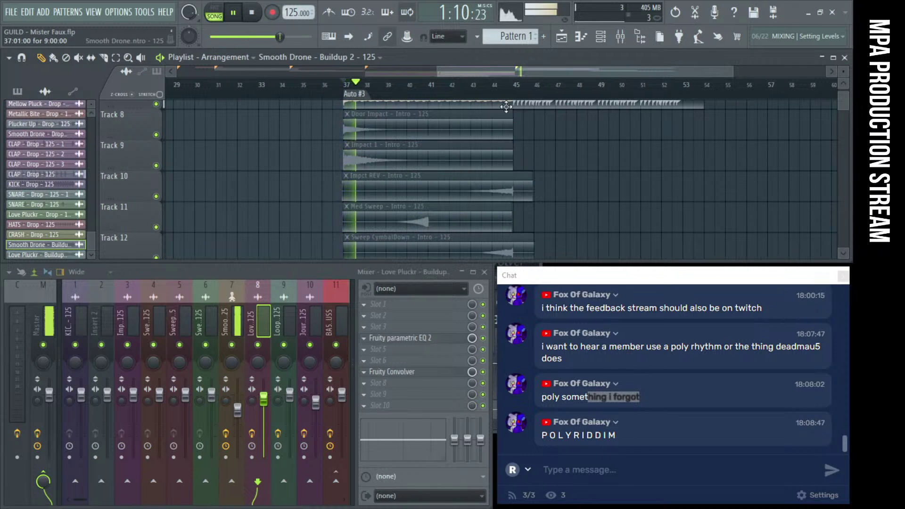
{"action": "left_click", "coordinate": [496, 87]}
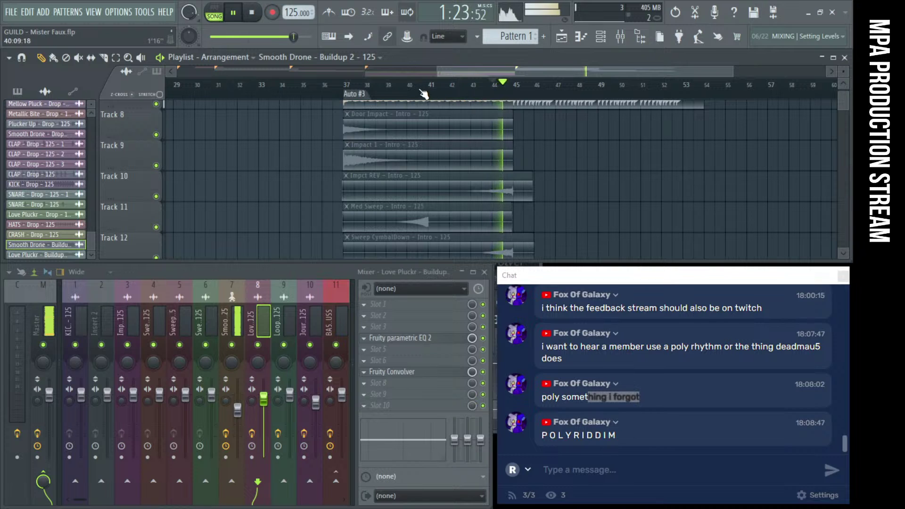
{"action": "scroll", "coordinate": [534, 141], "scroll_direction": "down", "scroll_amount": 5}
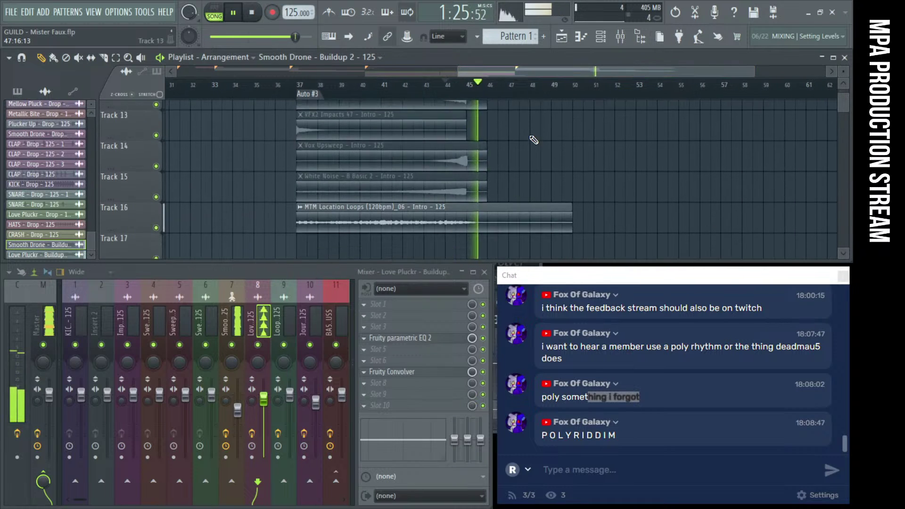
{"action": "scroll", "coordinate": [534, 141], "scroll_direction": "up", "scroll_amount": 2}
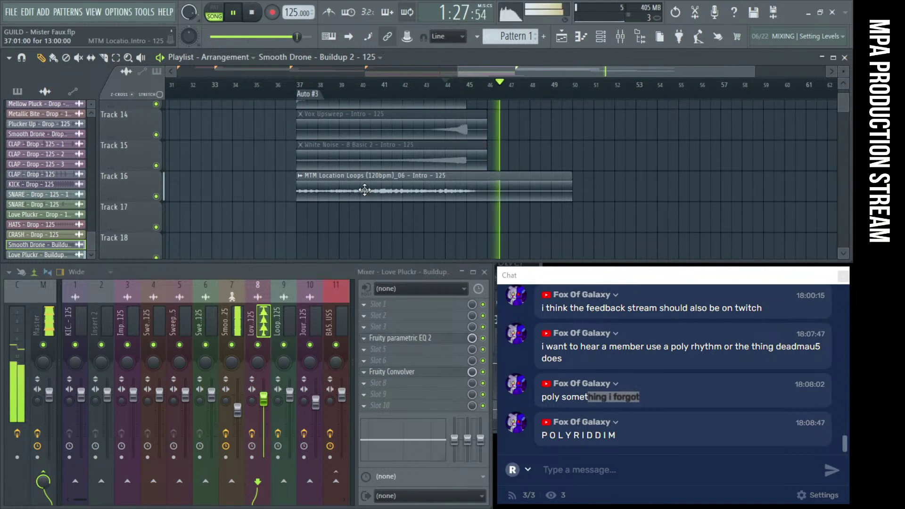
{"action": "scroll", "coordinate": [589, 87], "scroll_direction": "right", "scroll_amount": 5}
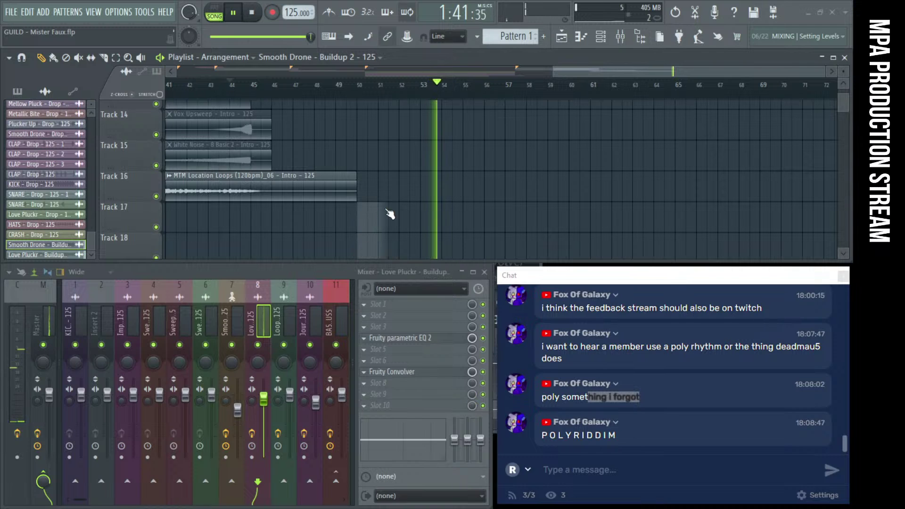
{"action": "scroll", "coordinate": [419, 208], "scroll_direction": "down", "scroll_amount": 2}
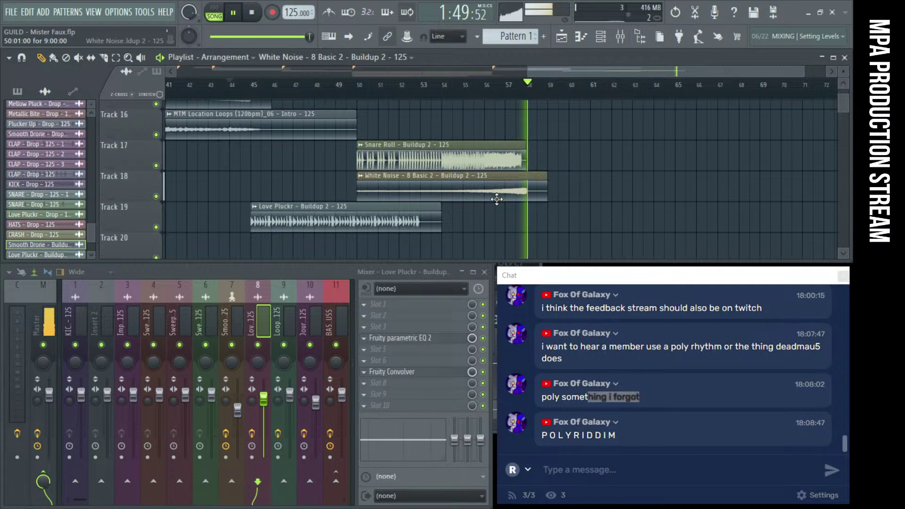
{"action": "left_click", "coordinate": [252, 16]}
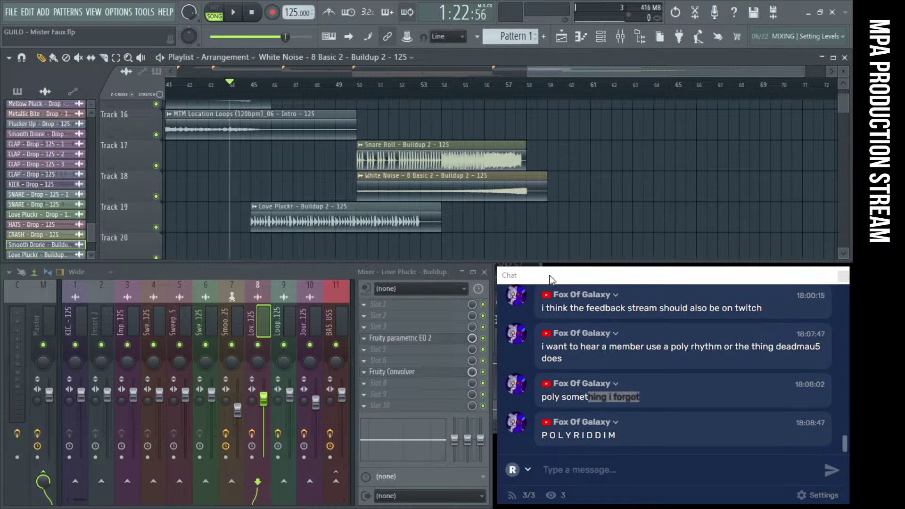
{"action": "scroll", "coordinate": [432, 158], "scroll_direction": "up", "scroll_amount": 3}
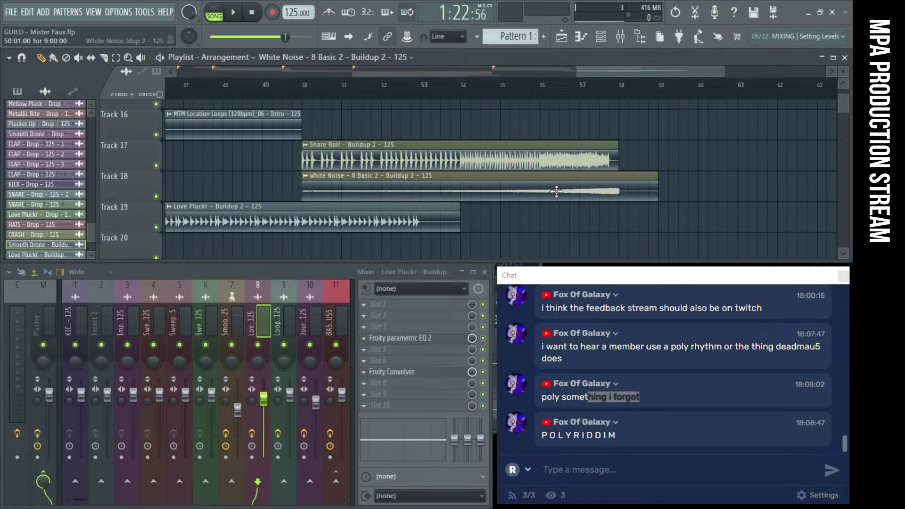
Route the Snare Roll to mixer insert 20, mute Track 18's White Noise clip, and adjust its volume
{"action": "double_click", "coordinate": [518, 156]}
{"action": "key", "text": "ctrl+l"}
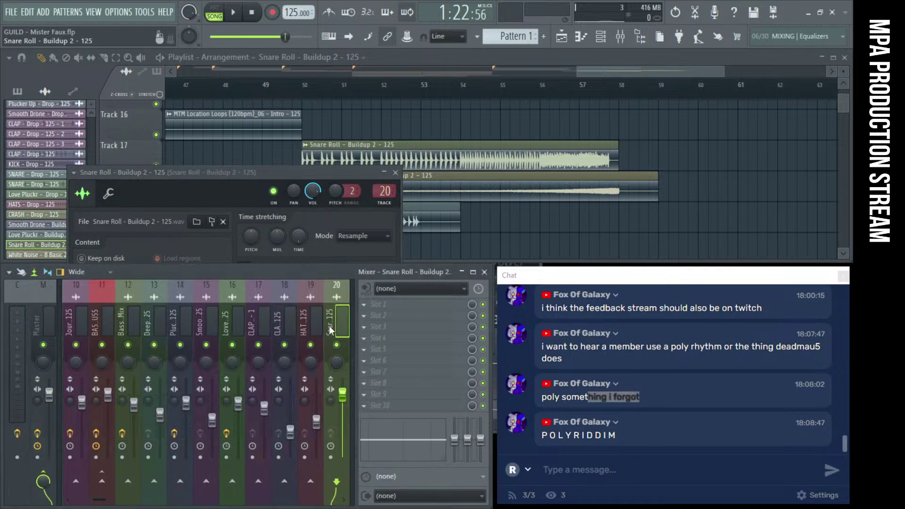
{"action": "left_click", "coordinate": [517, 190]}
{"action": "left_click", "coordinate": [586, 177]}
{"action": "left_click", "coordinate": [466, 96]}
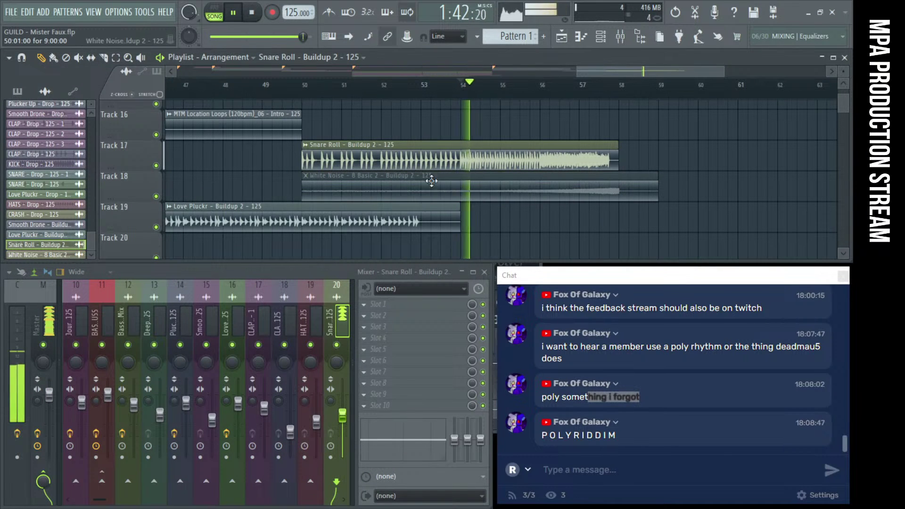
{"action": "left_click_drag", "start_coordinate": [287, 36], "coordinate": [306, 36]}
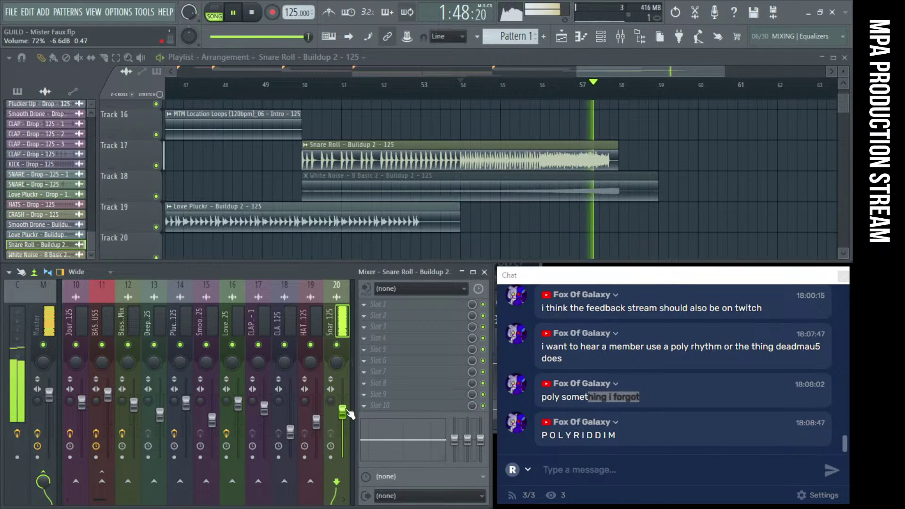
{"action": "scroll", "coordinate": [298, 175], "scroll_direction": "up", "scroll_amount": 5}
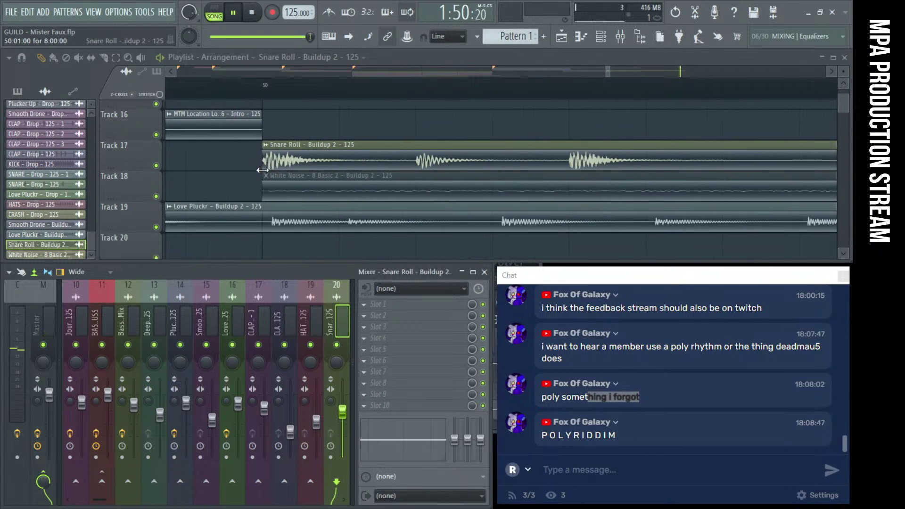
{"action": "key", "text": "space"}
{"action": "scroll", "coordinate": [298, 175], "scroll_direction": "down", "scroll_amount": 5}
{"action": "scroll", "coordinate": [298, 176], "scroll_direction": "down", "scroll_amount": 4}
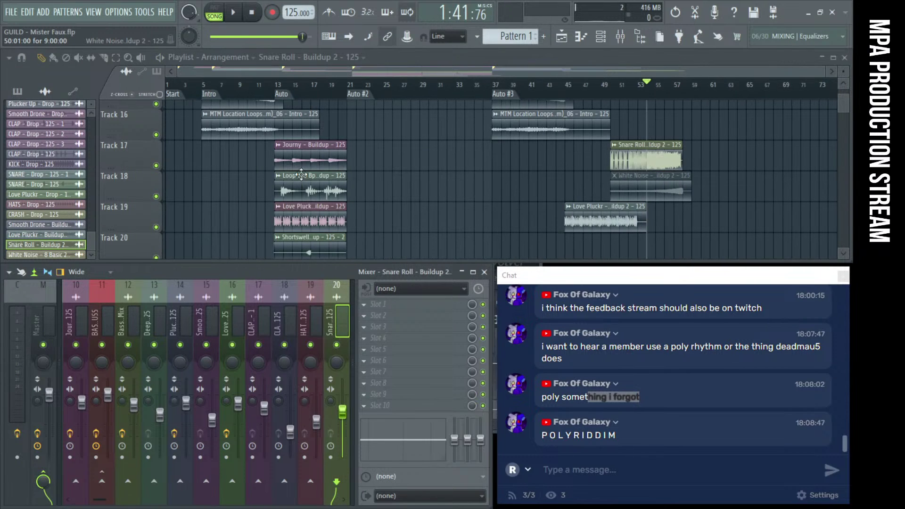
Move the Snare Roll and White Noise clips to Tracks 40–41 at bar 13 and play from there
{"action": "left_click_drag", "start_coordinate": [656, 152], "coordinate": [322, 130]}
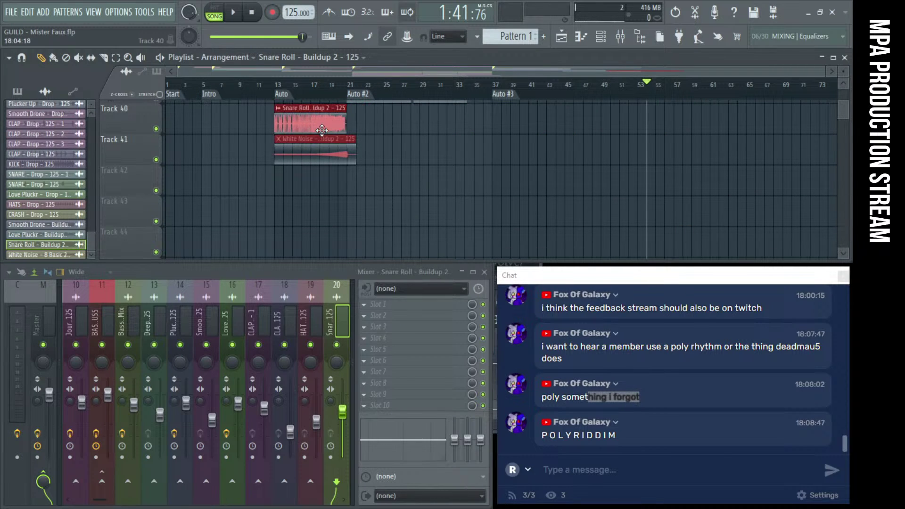
{"action": "left_click", "coordinate": [286, 88]}
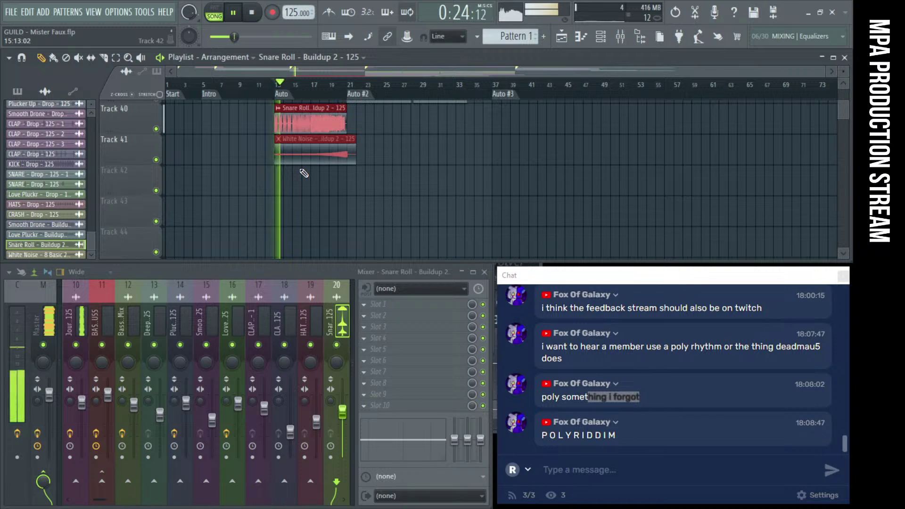
{"action": "scroll", "coordinate": [297, 173], "scroll_direction": "up", "scroll_amount": 2}
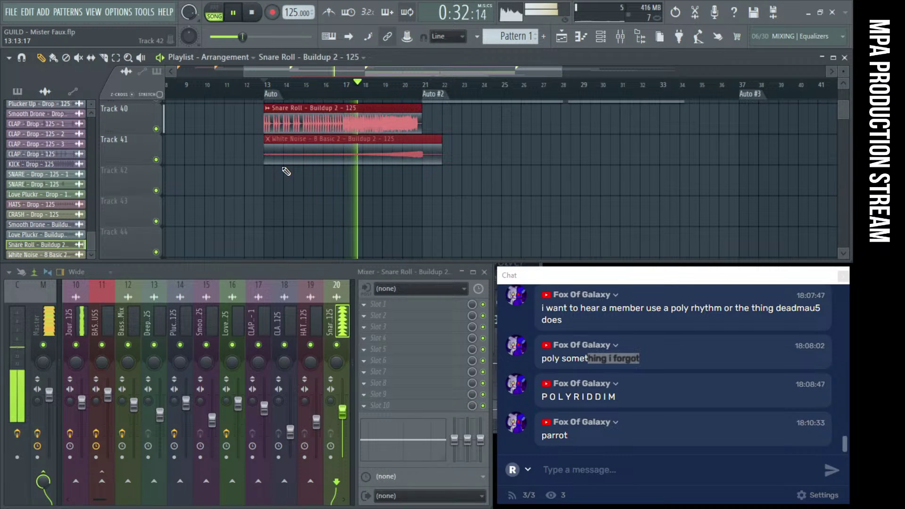
Move the chat window over the mixer and then back to the right
{"action": "left_click_drag", "start_coordinate": [574, 275], "coordinate": [311, 271]}
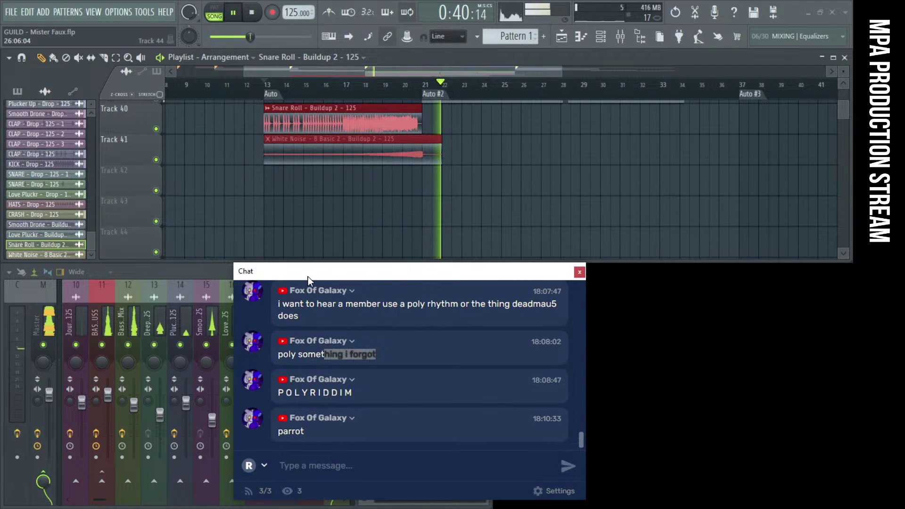
{"action": "left_click_drag", "start_coordinate": [310, 276], "coordinate": [577, 282]}
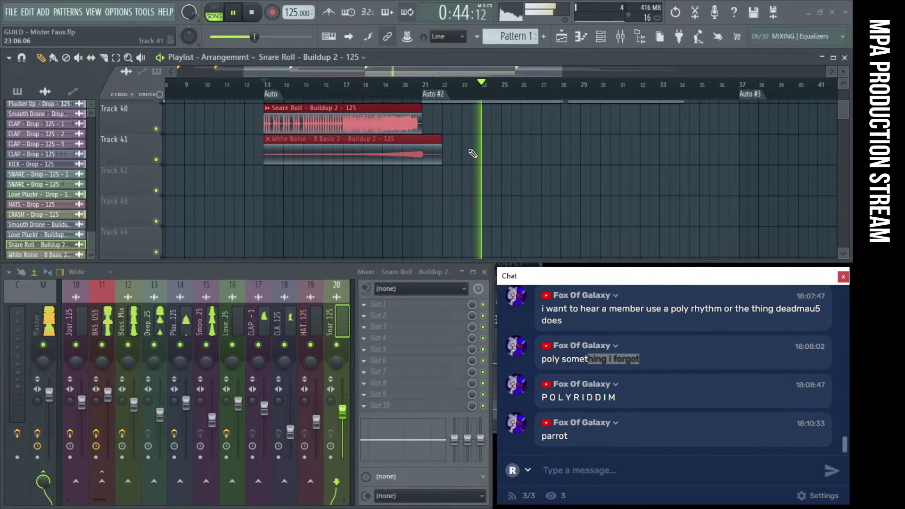
{"action": "scroll", "coordinate": [412, 162], "scroll_direction": "down", "scroll_amount": 3}
{"action": "scroll", "coordinate": [387, 160], "scroll_direction": "up", "scroll_amount": 2}
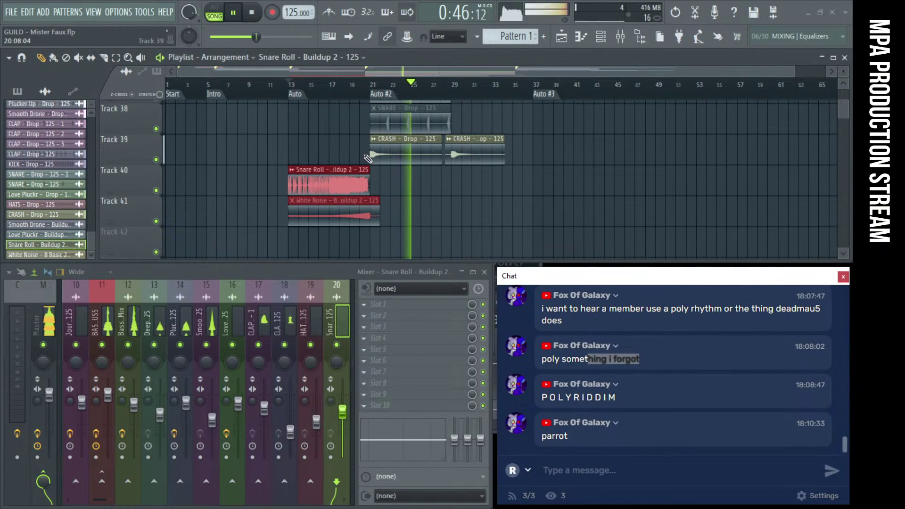
Audition the arrangement around bars 13–20 and unmute the two CRASH clips on Track 39
{"action": "key", "text": "space"}
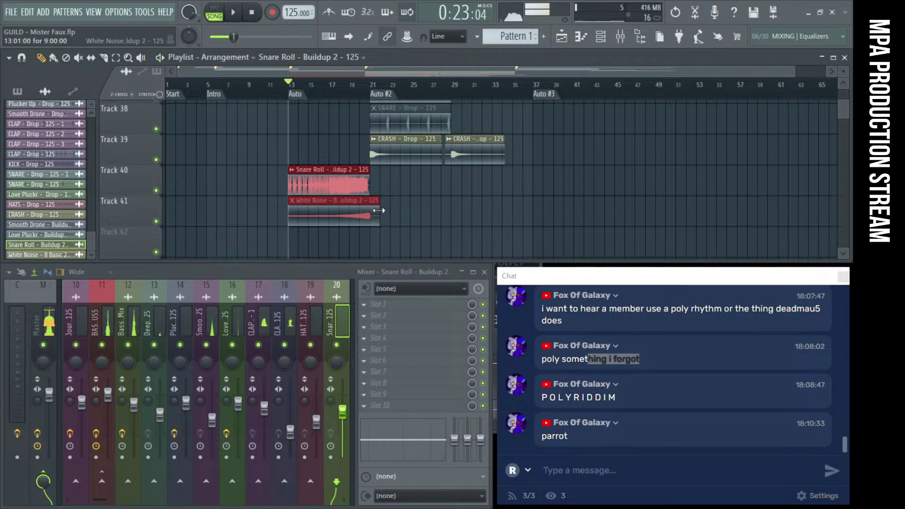
{"action": "left_click", "coordinate": [334, 188]}
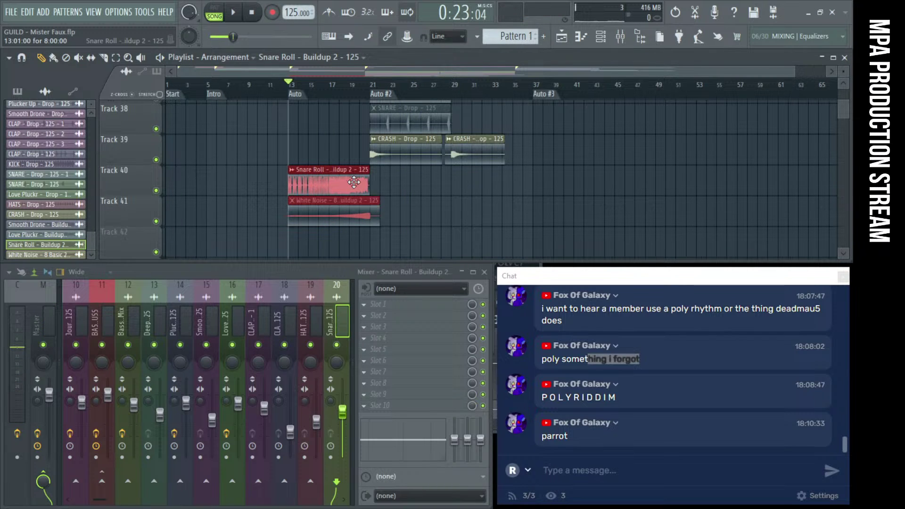
{"action": "left_click", "coordinate": [354, 182]}
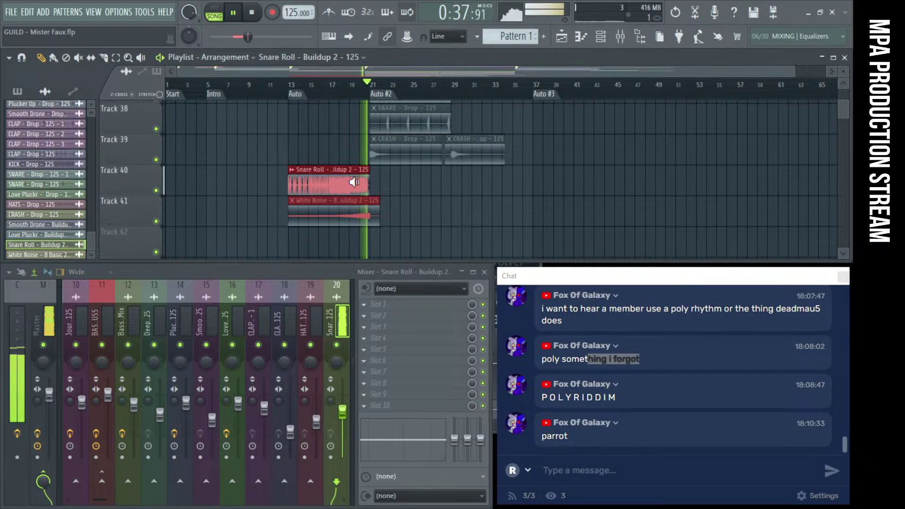
{"action": "left_click", "coordinate": [369, 142]}
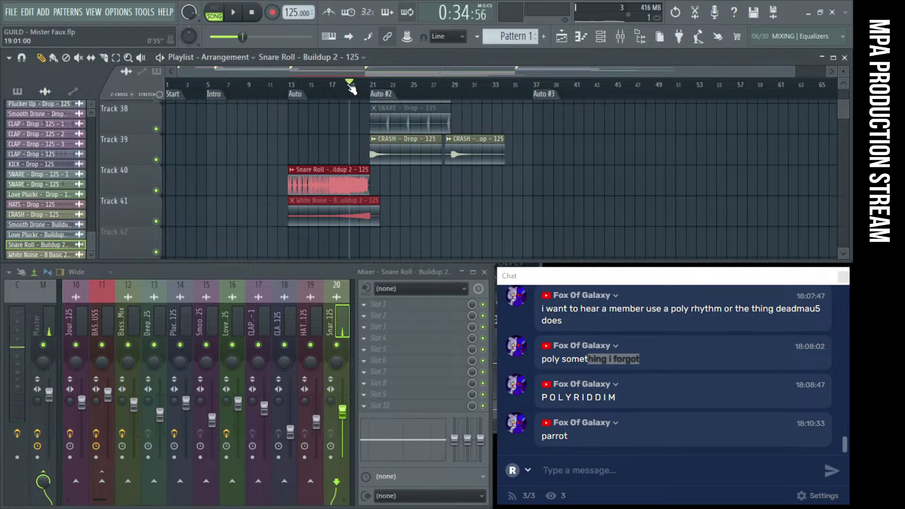
{"action": "key", "text": "space"}
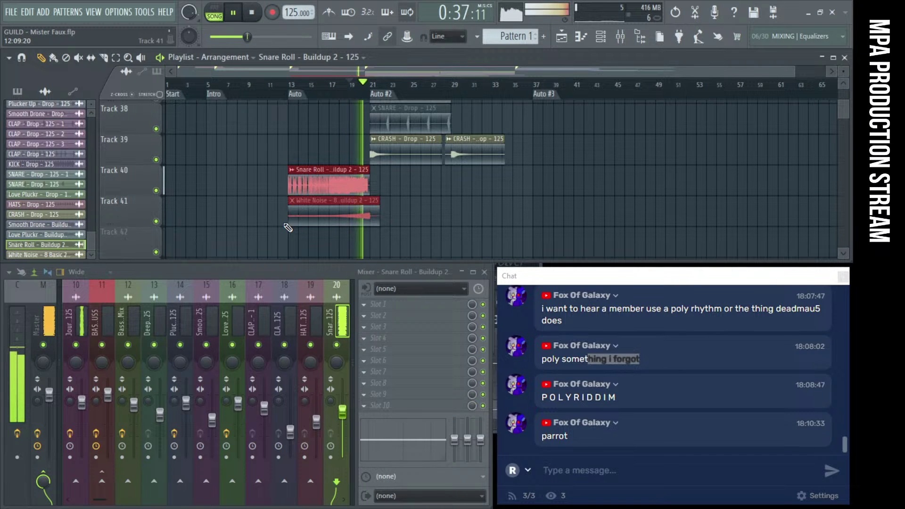
{"action": "key", "text": "space"}
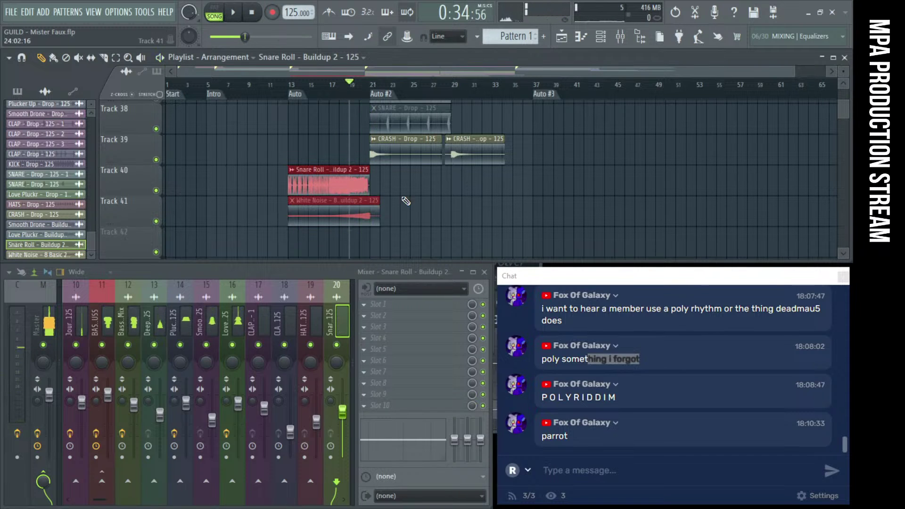
{"action": "scroll", "coordinate": [425, 204], "scroll_direction": "up", "scroll_amount": 10}
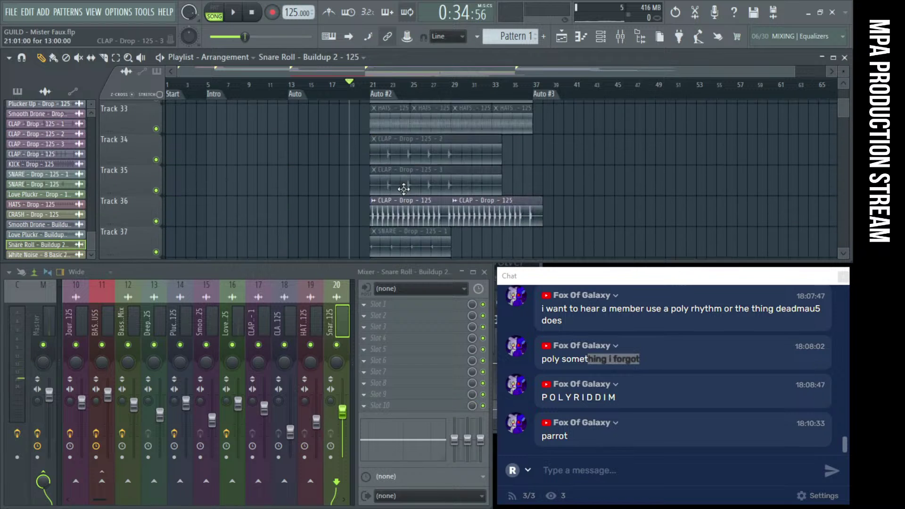
{"action": "scroll", "coordinate": [363, 180], "scroll_direction": "down", "scroll_amount": 10}
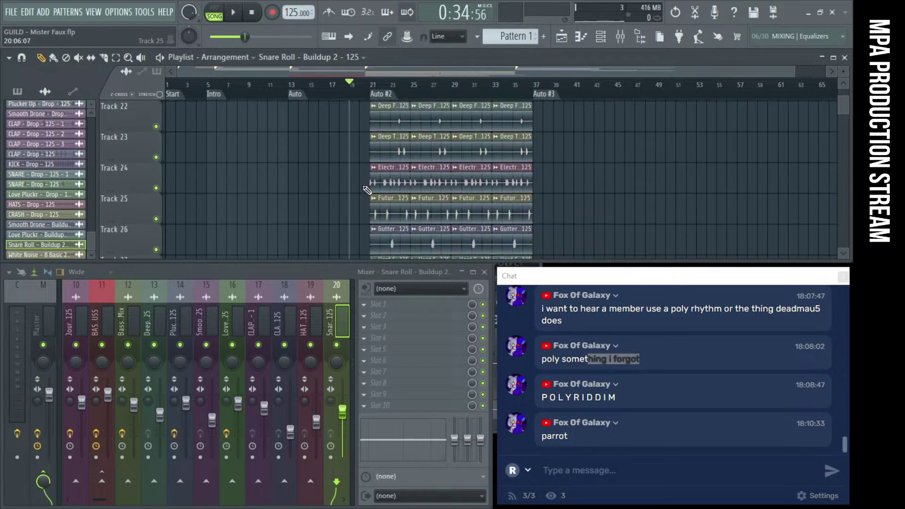
{"action": "scroll", "coordinate": [367, 197], "scroll_direction": "up", "scroll_amount": 5}
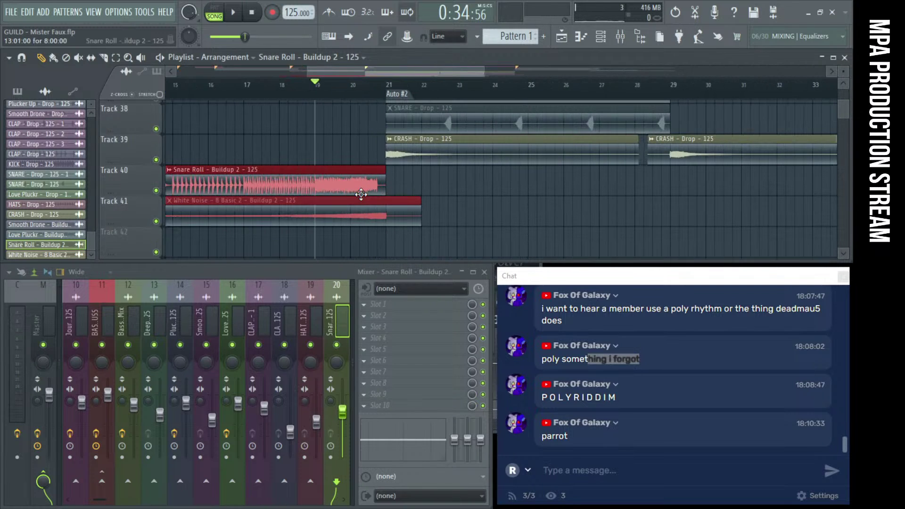
Check the Snare Roll channel settings, then move both clips on Tracks 40–41 to bar 37
{"action": "double_click", "coordinate": [334, 189]}
{"action": "key", "text": "space"}
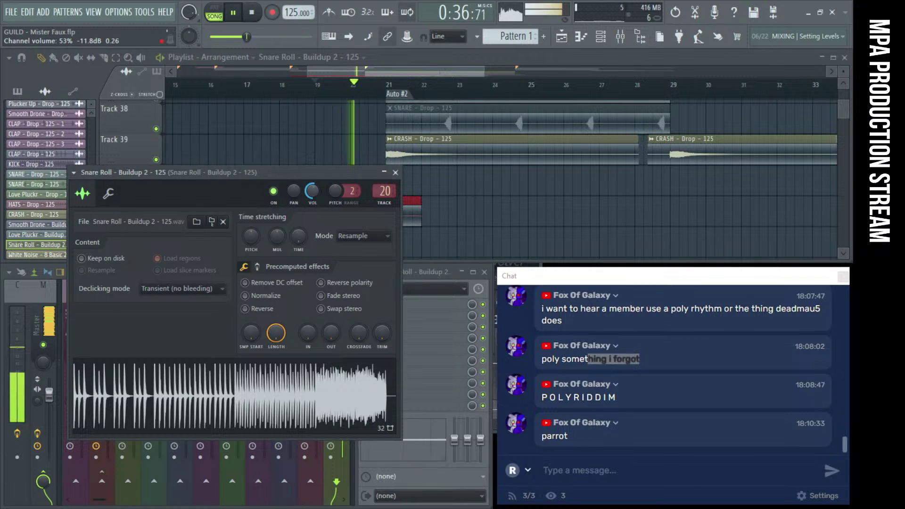
{"action": "key", "text": "space"}
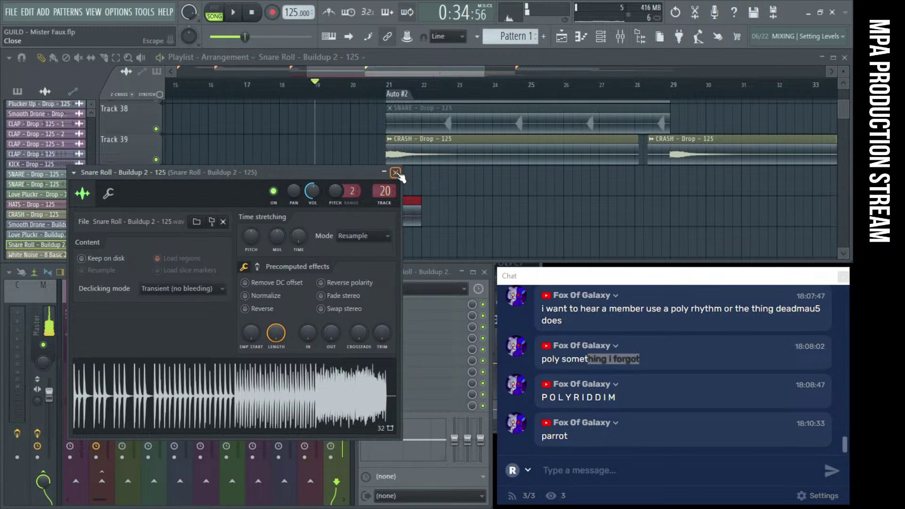
{"action": "left_click", "coordinate": [395, 173]}
{"action": "scroll", "coordinate": [389, 224], "scroll_direction": "down", "scroll_amount": 5}
{"action": "left_click_drag", "start_coordinate": [388, 223], "coordinate": [572, 199]}
Play from bar 37, then move the Snare Roll and White Noise clips to bar 45
{"action": "left_click", "coordinate": [524, 85]}
{"action": "key", "text": "space"}
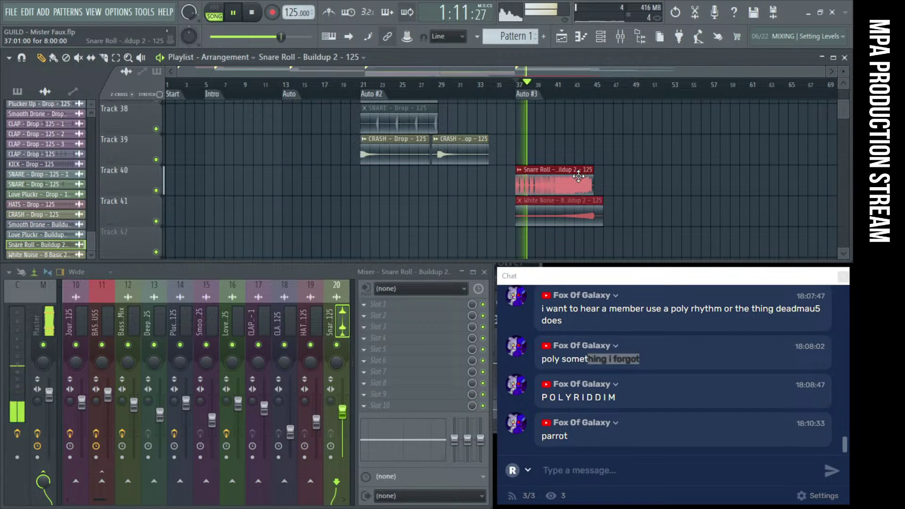
{"action": "scroll", "coordinate": [677, 186], "scroll_direction": "up", "scroll_amount": 3}
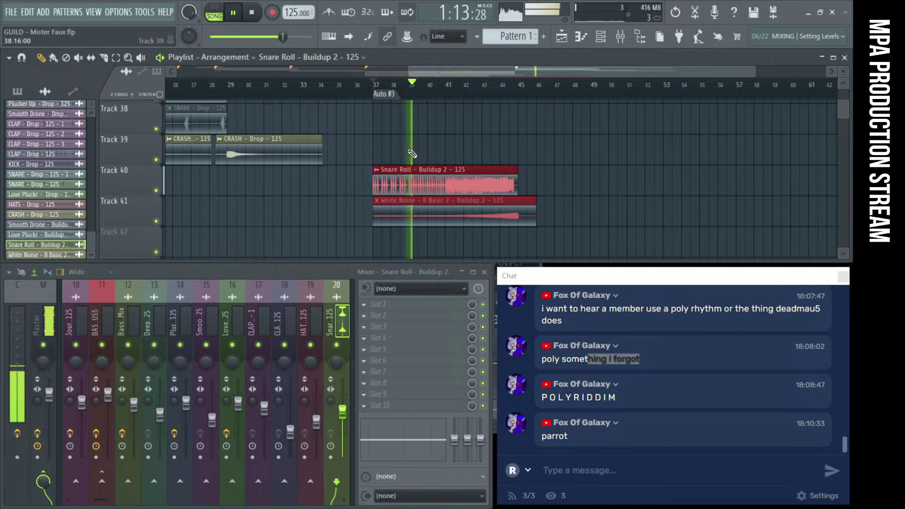
{"action": "key", "text": "space"}
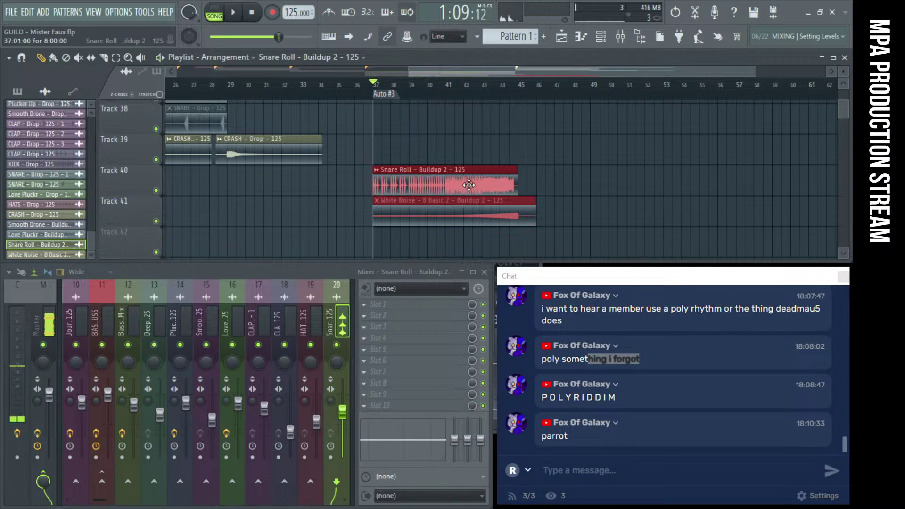
{"action": "left_click_drag", "start_coordinate": [450, 188], "coordinate": [596, 188]}
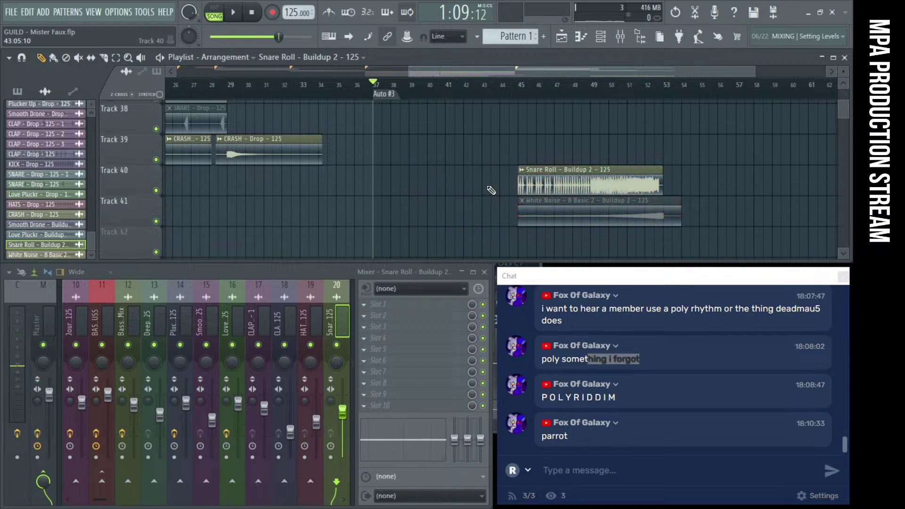
Place a copy of the MTM Location Loops clip right after itself on Track 16
{"action": "scroll", "coordinate": [491, 190], "scroll_direction": "up", "scroll_amount": 3}
{"action": "scroll", "coordinate": [491, 190], "scroll_direction": "up", "scroll_amount": 10}
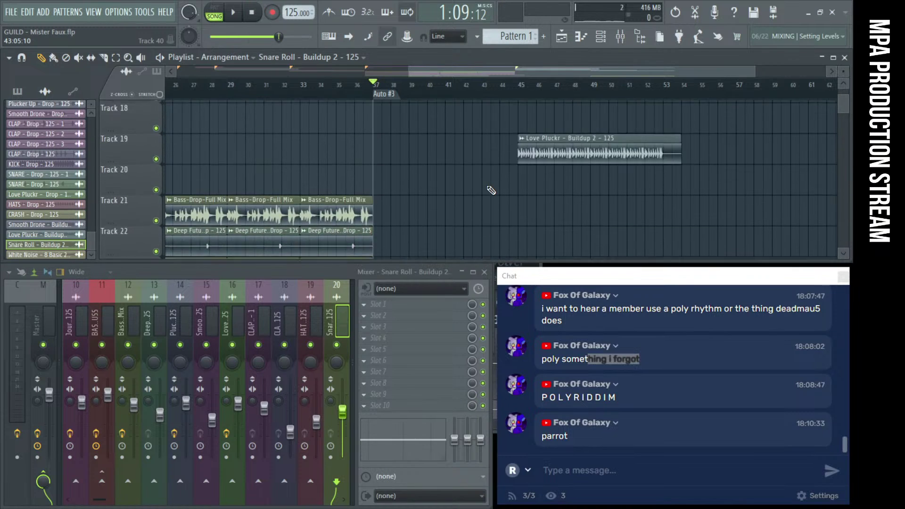
{"action": "left_click", "coordinate": [394, 162]}
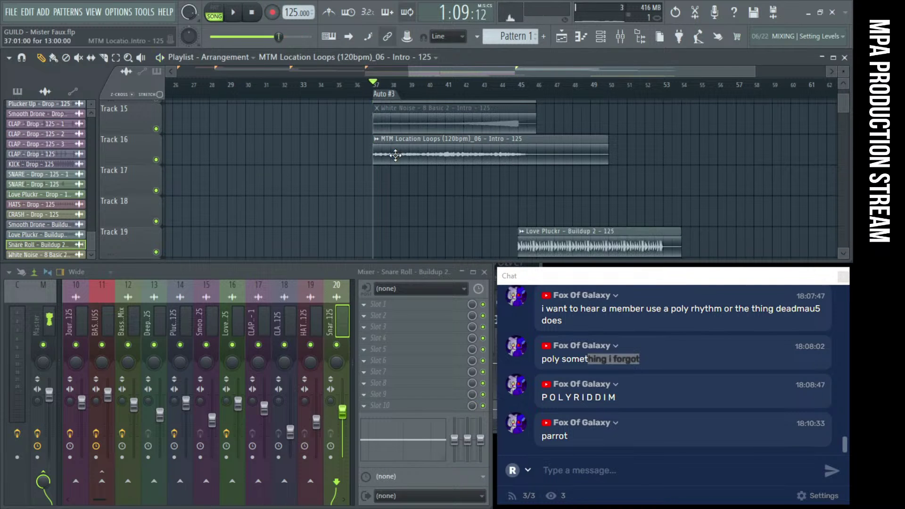
{"action": "left_click", "coordinate": [524, 151]}
{"action": "left_click_drag", "start_coordinate": [523, 151], "coordinate": [703, 159]}
Play the song from bar 45 to hear the changes, then stop
{"action": "left_click", "coordinate": [519, 86]}
{"action": "key", "text": "space"}
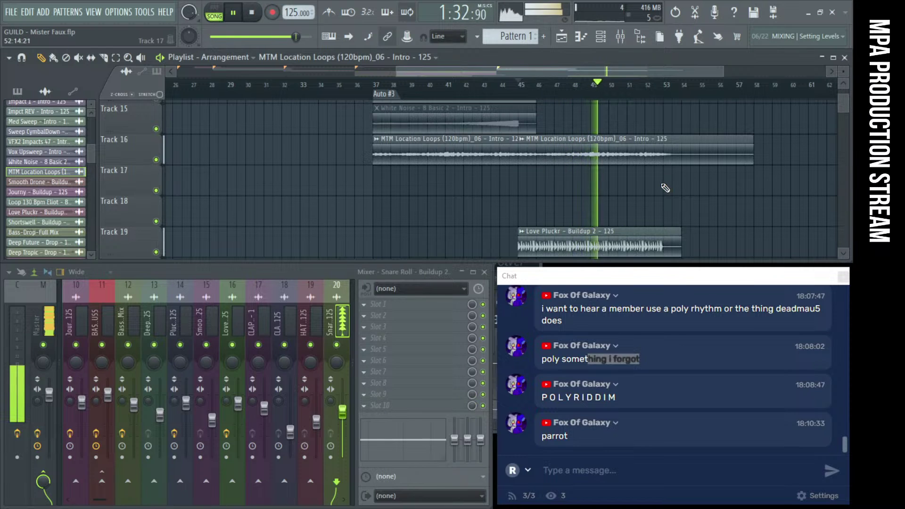
{"action": "scroll", "coordinate": [662, 189], "scroll_direction": "down", "scroll_amount": 3}
{"action": "scroll", "coordinate": [669, 187], "scroll_direction": "down", "scroll_amount": 3}
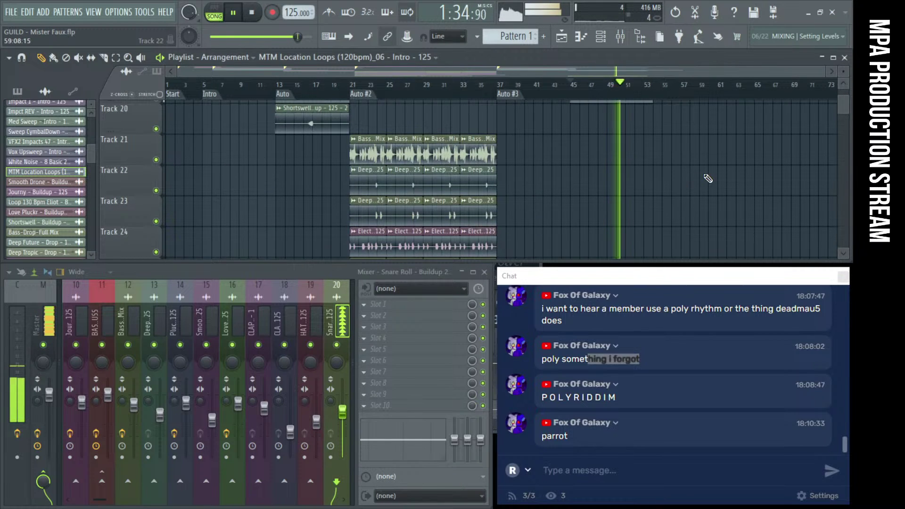
{"action": "scroll", "coordinate": [708, 178], "scroll_direction": "up", "scroll_amount": 3}
{"action": "scroll", "coordinate": [668, 167], "scroll_direction": "up", "scroll_amount": 6}
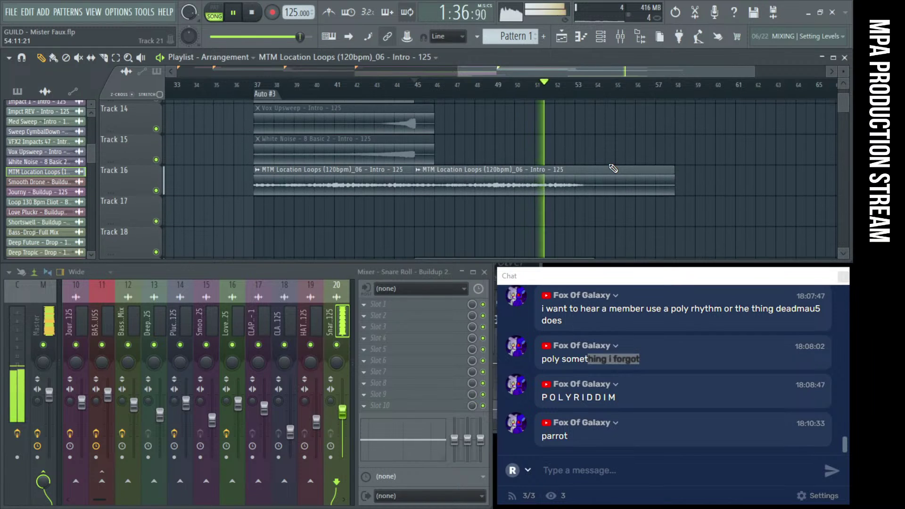
{"action": "scroll", "coordinate": [613, 168], "scroll_direction": "up", "scroll_amount": 4}
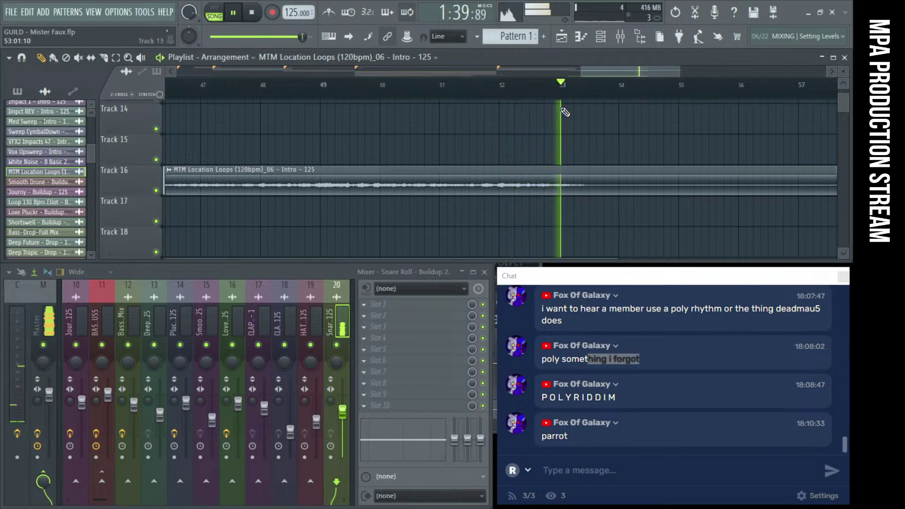
{"action": "key", "text": "space"}
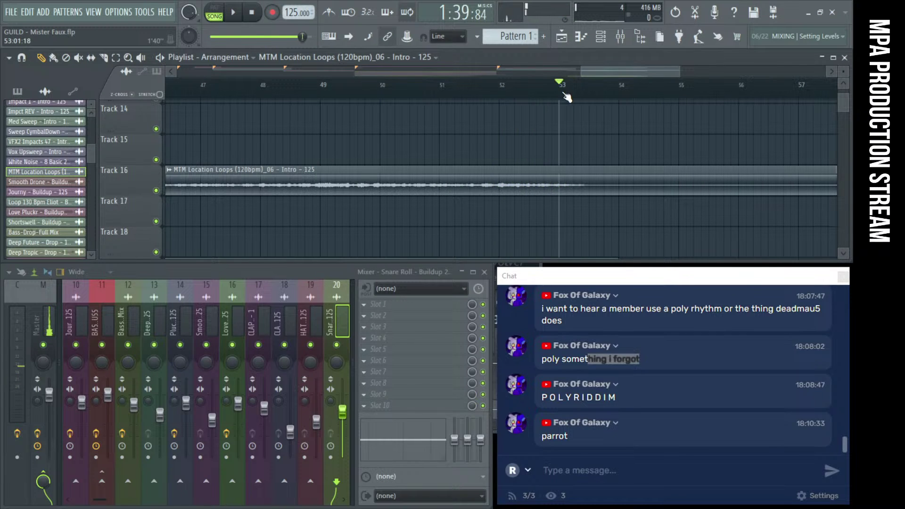
{"action": "scroll", "coordinate": [580, 161], "scroll_direction": "down", "scroll_amount": 9}
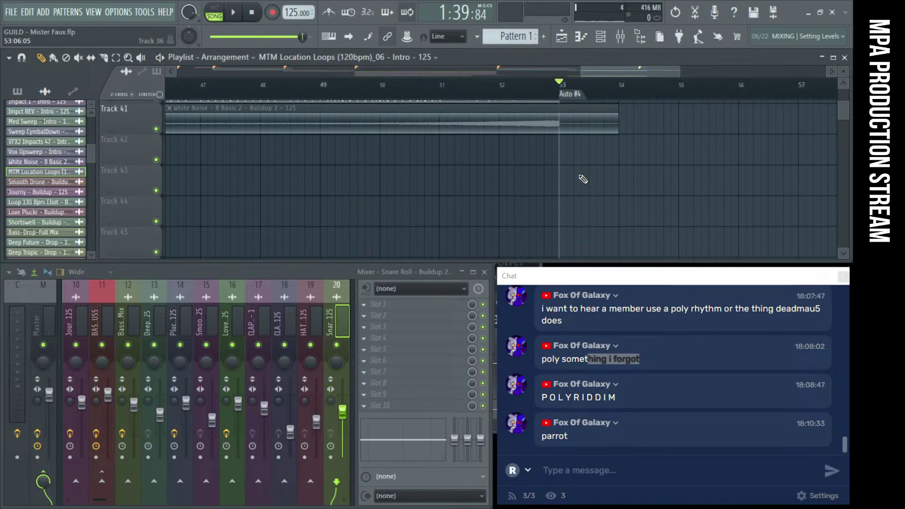
{"action": "scroll", "coordinate": [583, 179], "scroll_direction": "up", "scroll_amount": 11}
{"action": "scroll", "coordinate": [607, 162], "scroll_direction": "down", "scroll_amount": 4}
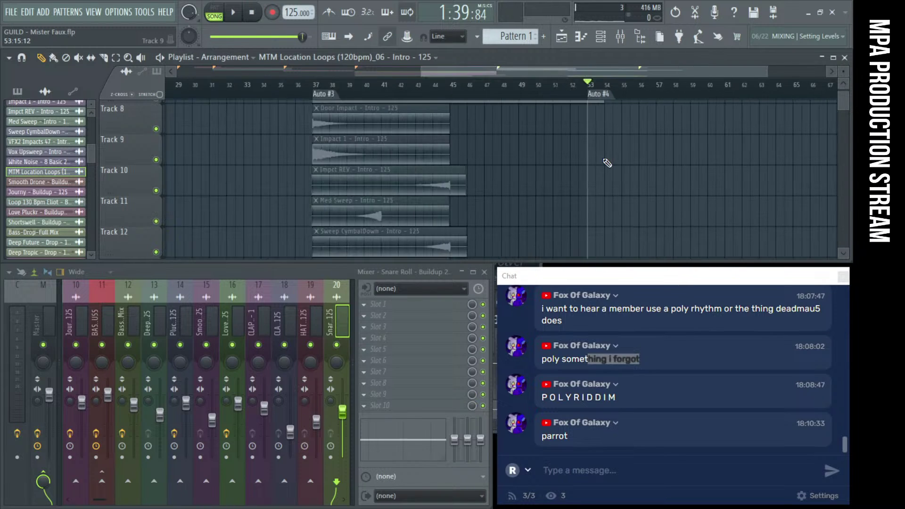
{"action": "scroll", "coordinate": [607, 162], "scroll_direction": "down", "scroll_amount": 2}
Rename the ruler marker Auto #4 to 'Drop 2'
{"action": "right_click", "coordinate": [663, 96]}
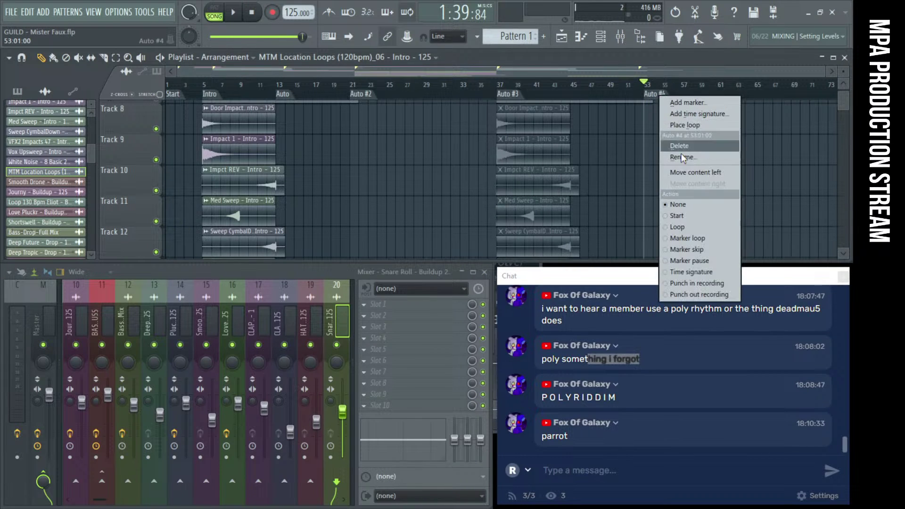
{"action": "left_click", "coordinate": [692, 155]}
{"action": "type", "text": "Dr"}
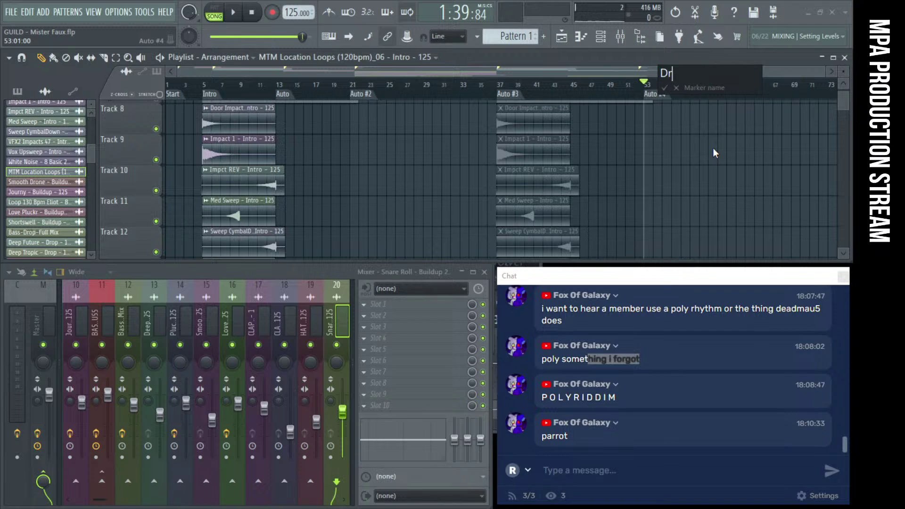
{"action": "type", "text": "op 2"}
{"action": "key", "text": "Return"}
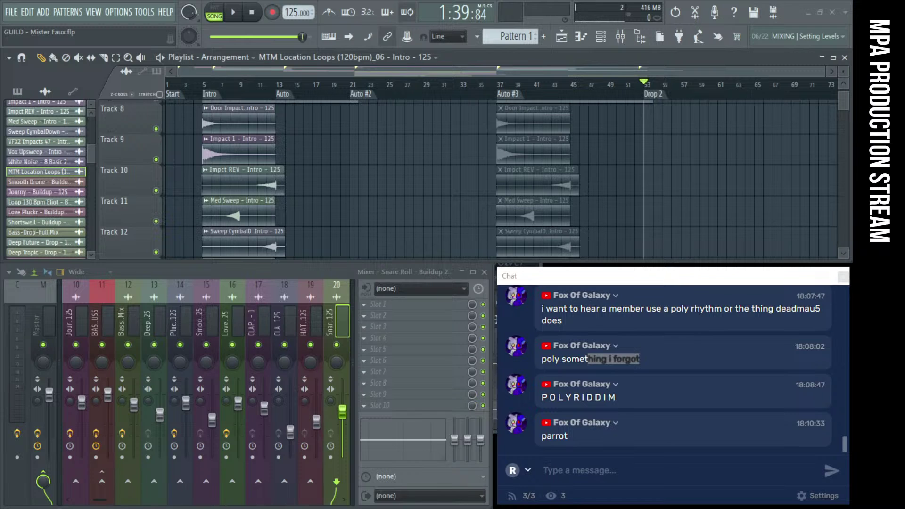
Scroll and zoom the playlist to inspect the Drop 2 clips on Tracks 21–32 after bar 37
{"action": "scroll", "coordinate": [630, 182], "scroll_direction": "up", "scroll_amount": 2}
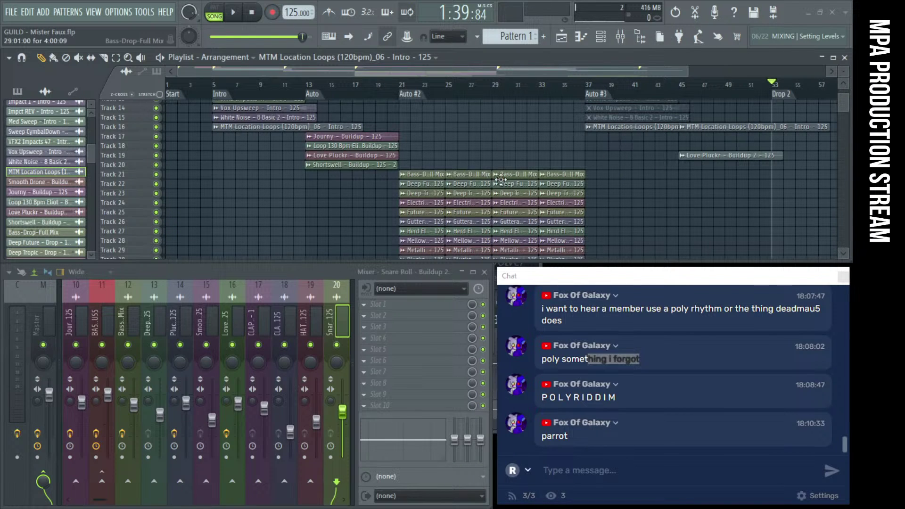
{"action": "scroll", "coordinate": [455, 202], "scroll_direction": "down", "scroll_amount": 1}
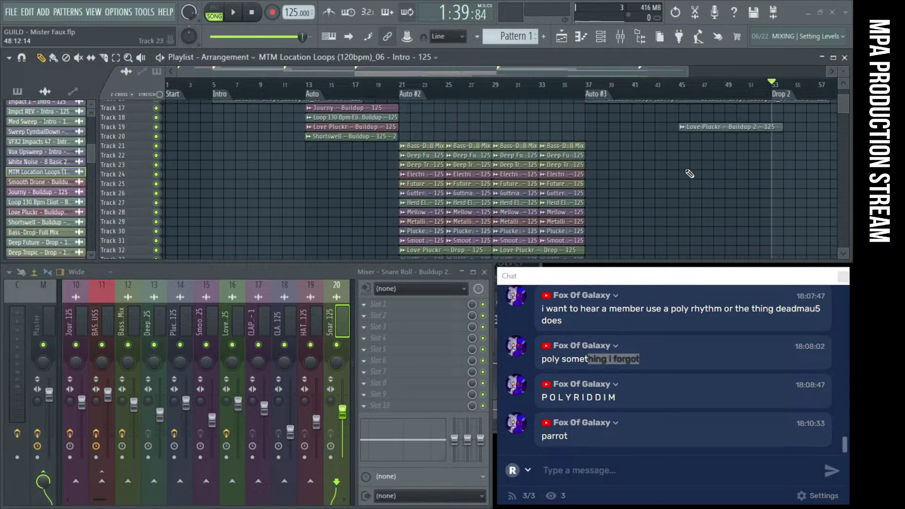
{"action": "scroll", "coordinate": [500, 179], "scroll_direction": "up", "scroll_amount": 3}
{"action": "scroll", "coordinate": [563, 166], "scroll_direction": "up", "scroll_amount": 3}
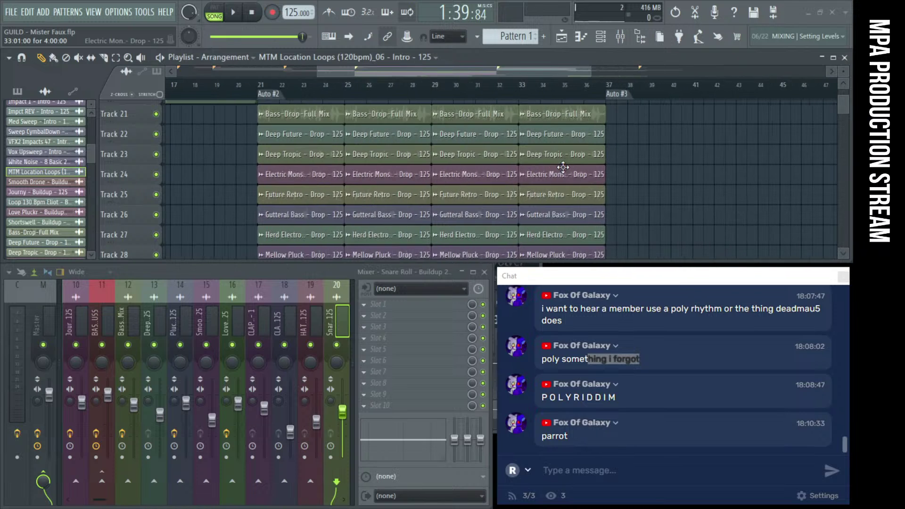
{"action": "scroll", "coordinate": [564, 167], "scroll_direction": "up", "scroll_amount": 2}
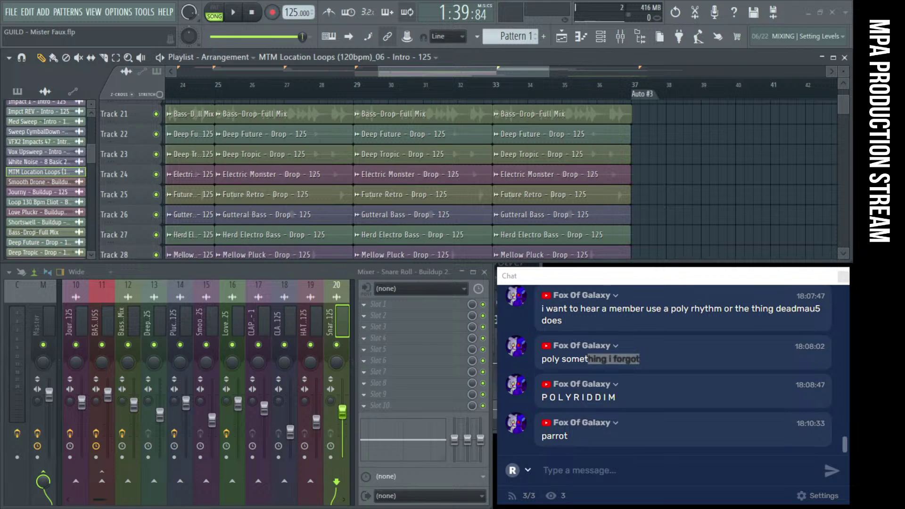
{"action": "scroll", "coordinate": [689, 160], "scroll_direction": "up", "scroll_amount": 3}
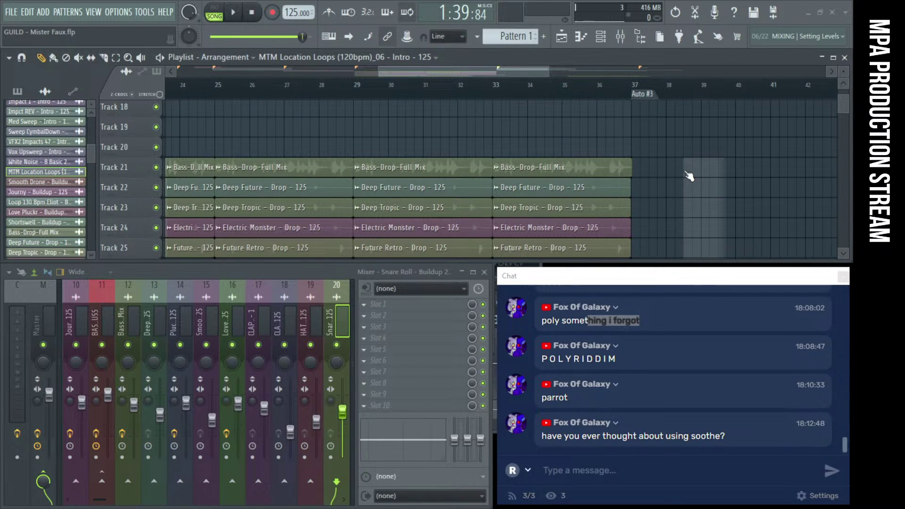
{"action": "scroll", "coordinate": [618, 169], "scroll_direction": "down", "scroll_amount": 4}
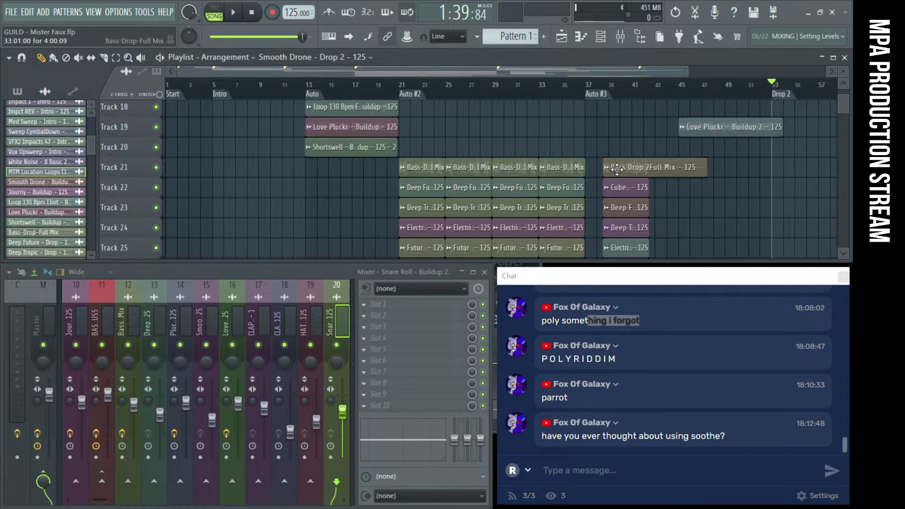
{"action": "scroll", "coordinate": [617, 169], "scroll_direction": "down", "scroll_amount": 3}
{"action": "scroll", "coordinate": [617, 169], "scroll_direction": "up", "scroll_amount": 3}
{"action": "scroll", "coordinate": [618, 170], "scroll_direction": "up", "scroll_amount": 2}
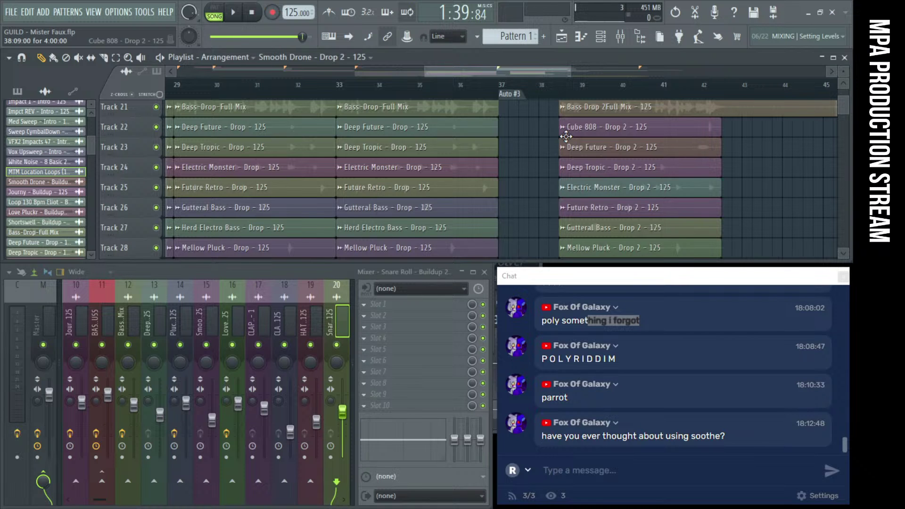
{"action": "scroll", "coordinate": [566, 136], "scroll_direction": "down", "scroll_amount": 2}
{"action": "scroll", "coordinate": [594, 147], "scroll_direction": "down", "scroll_amount": 3}
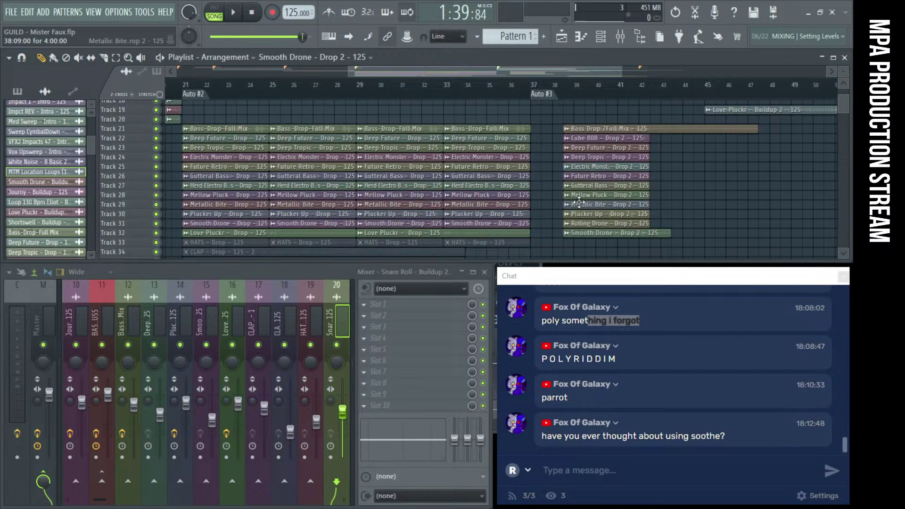
{"action": "scroll", "coordinate": [579, 203], "scroll_direction": "up", "scroll_amount": 3}
{"action": "scroll", "coordinate": [542, 212], "scroll_direction": "up", "scroll_amount": 3}
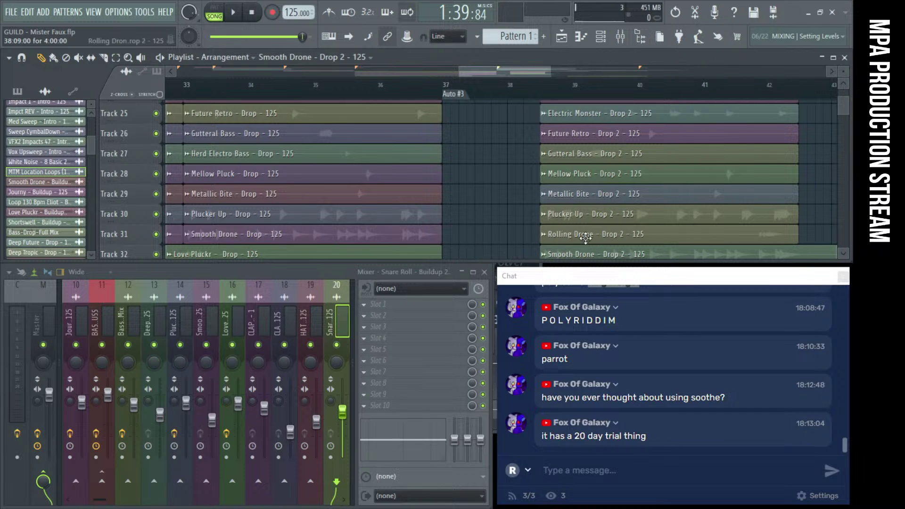
{"action": "scroll", "coordinate": [527, 238], "scroll_direction": "down", "scroll_amount": 3}
Marquee-select the Drop 2 clips and move them down to the empty tracks starting at Track 44
{"action": "scroll", "coordinate": [527, 238], "scroll_direction": "down", "scroll_amount": 3}
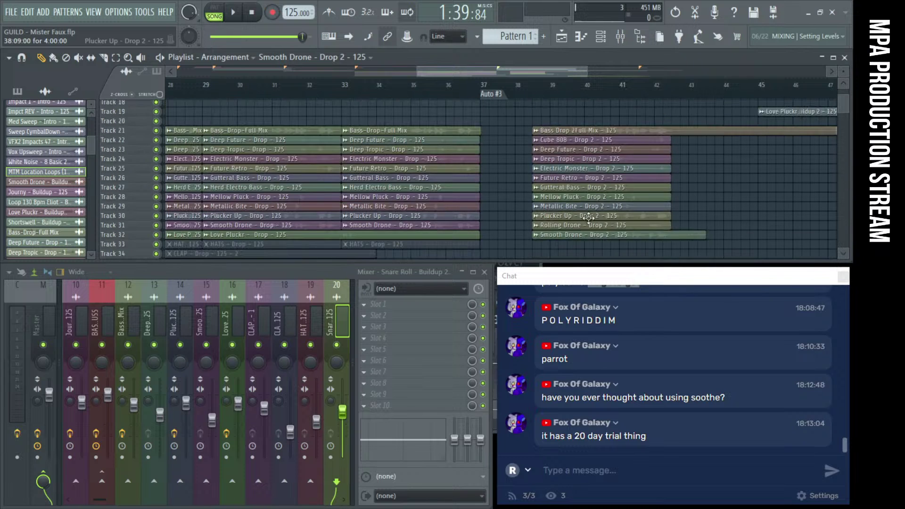
{"action": "left_click_drag", "start_coordinate": [650, 247], "coordinate": [599, 143]}
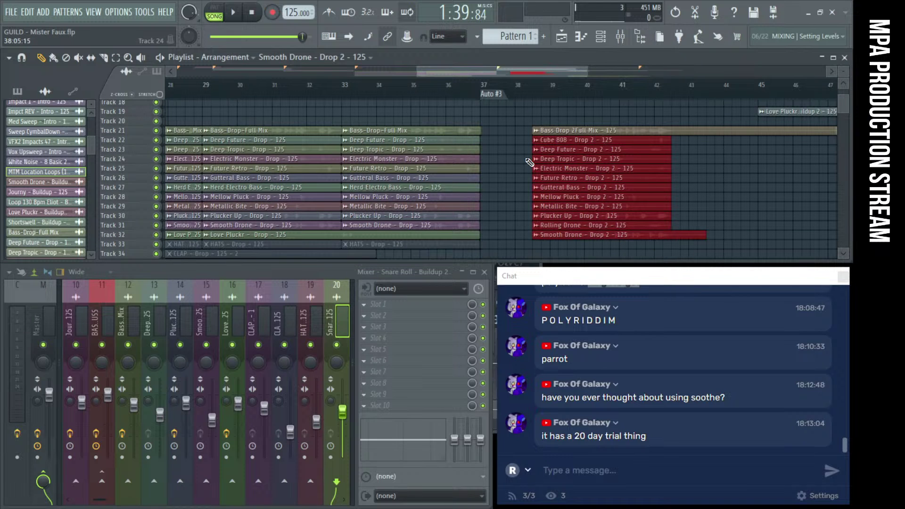
{"action": "scroll", "coordinate": [564, 191], "scroll_direction": "up", "scroll_amount": 3}
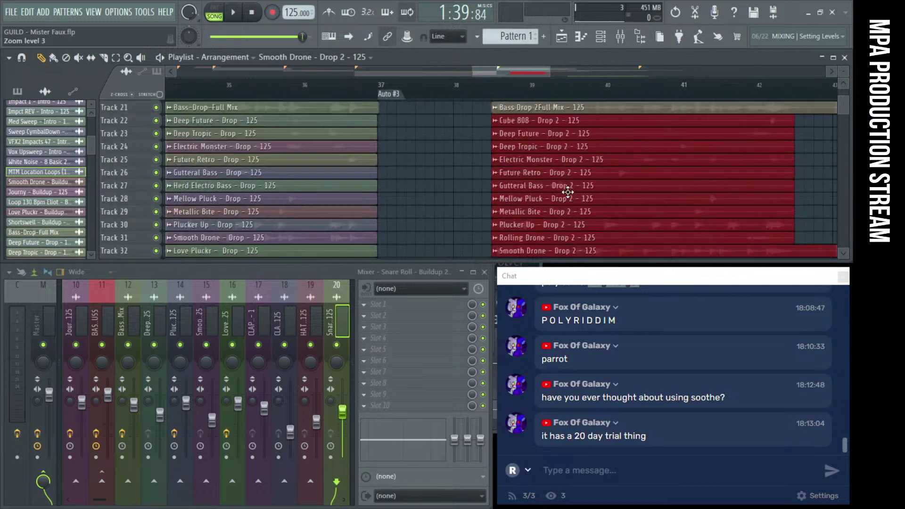
{"action": "scroll", "coordinate": [568, 192], "scroll_direction": "down", "scroll_amount": 2}
{"action": "left_click_drag", "start_coordinate": [584, 151], "coordinate": [566, 208]}
{"action": "scroll", "coordinate": [566, 192], "scroll_direction": "up", "scroll_amount": 2}
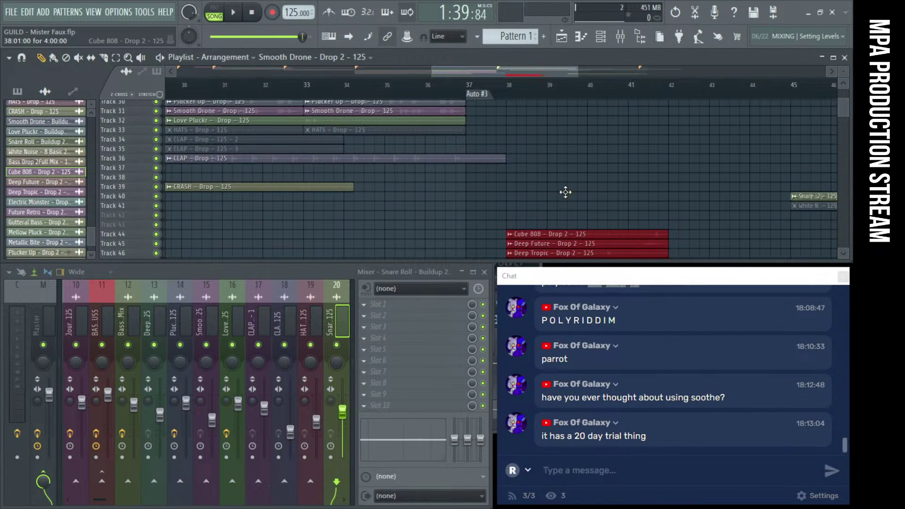
{"action": "left_click", "coordinate": [476, 231]}
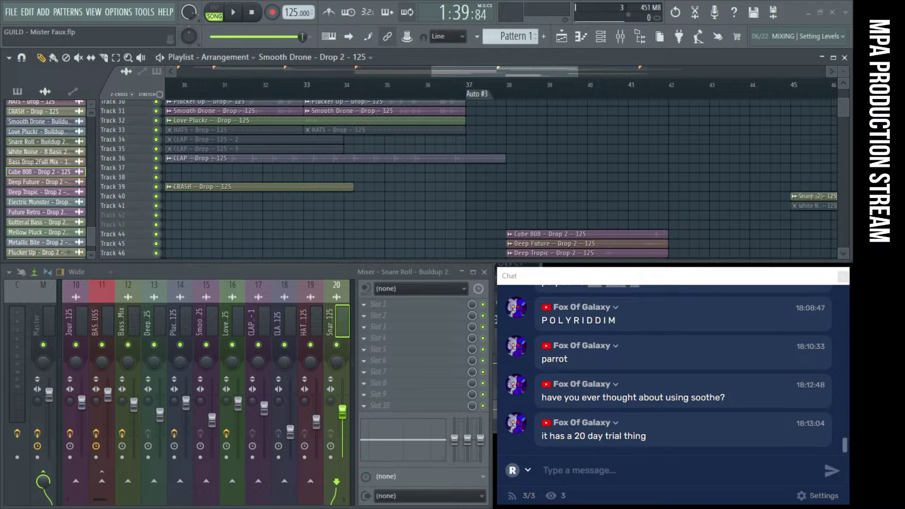
Add the 80s Profes01, Journy and Love Pluckr Drop 2 clips on Tracks 56–58 at bar 37
{"action": "left_click_drag", "start_coordinate": [546, 256], "coordinate": [417, 231]}
{"action": "left_click_drag", "start_coordinate": [422, 183], "coordinate": [525, 208]}
{"action": "scroll", "coordinate": [525, 168], "scroll_direction": "down", "scroll_amount": 4}
{"action": "left_click_drag", "start_coordinate": [525, 168], "coordinate": [484, 122]}
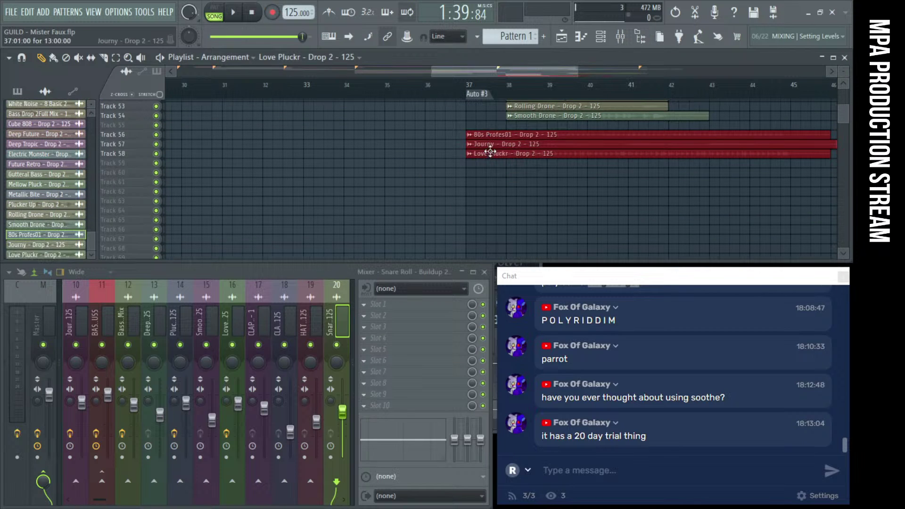
Move the selected Drop 2 synth clips to bar 37 and mute them
{"action": "scroll", "coordinate": [501, 182], "scroll_direction": "up", "scroll_amount": 7}
{"action": "scroll", "coordinate": [503, 181], "scroll_direction": "down", "scroll_amount": 4}
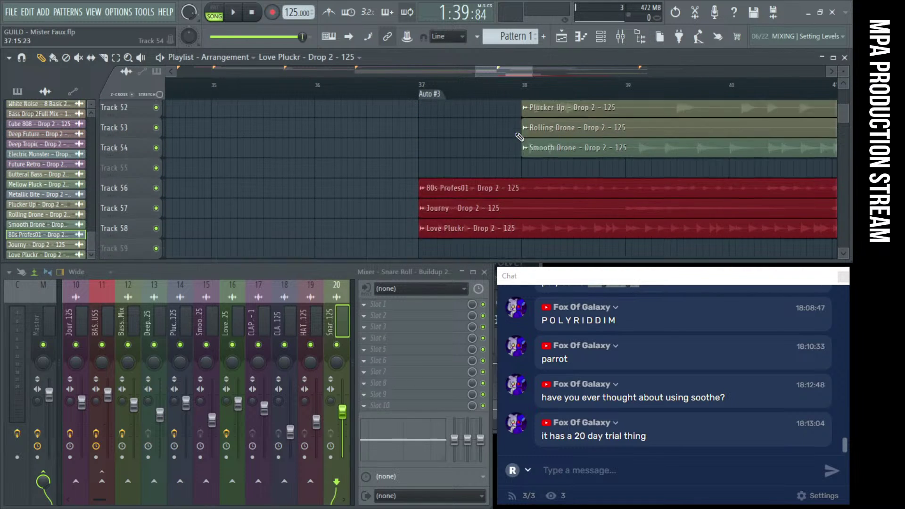
{"action": "scroll", "coordinate": [513, 138], "scroll_direction": "down", "scroll_amount": 2}
{"action": "scroll", "coordinate": [514, 138], "scroll_direction": "down", "scroll_amount": 1}
{"action": "scroll", "coordinate": [513, 139], "scroll_direction": "up", "scroll_amount": 5}
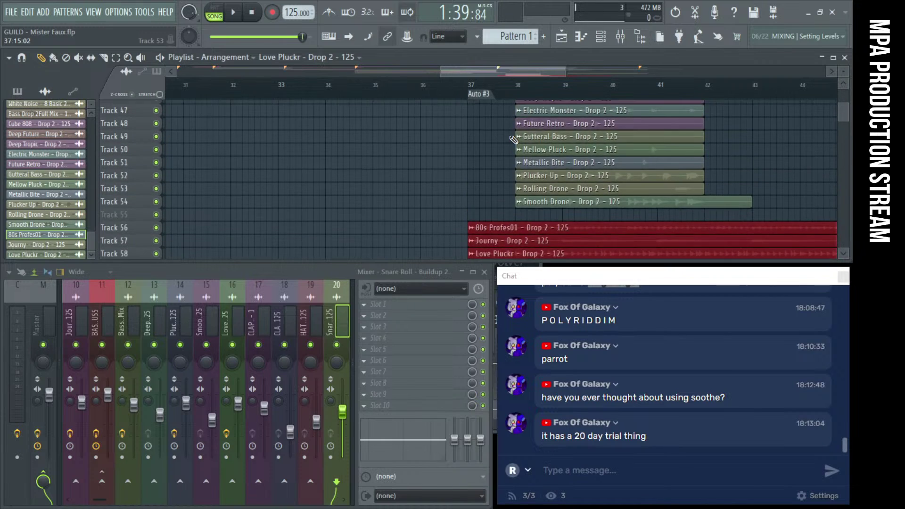
{"action": "left_click_drag", "start_coordinate": [504, 131], "coordinate": [550, 222]}
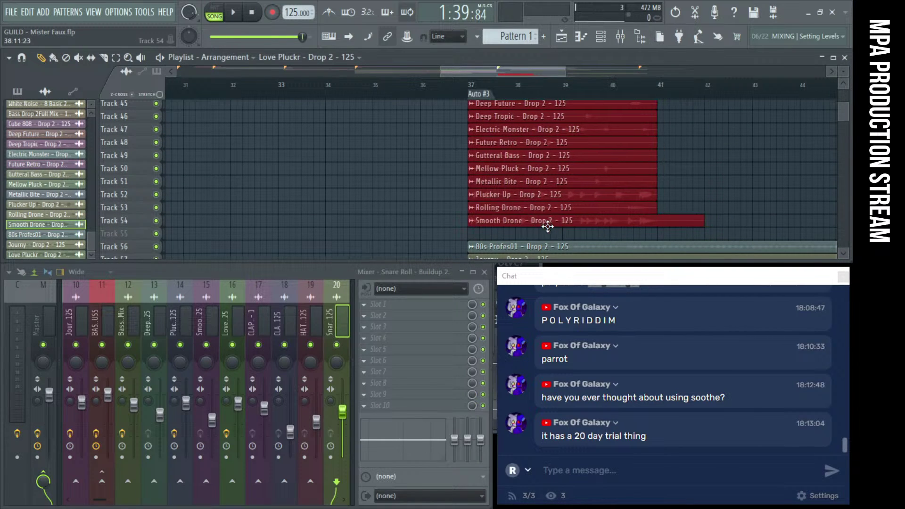
{"action": "scroll", "coordinate": [420, 211], "scroll_direction": "up", "scroll_amount": 2}
{"action": "scroll", "coordinate": [443, 201], "scroll_direction": "down", "scroll_amount": 2}
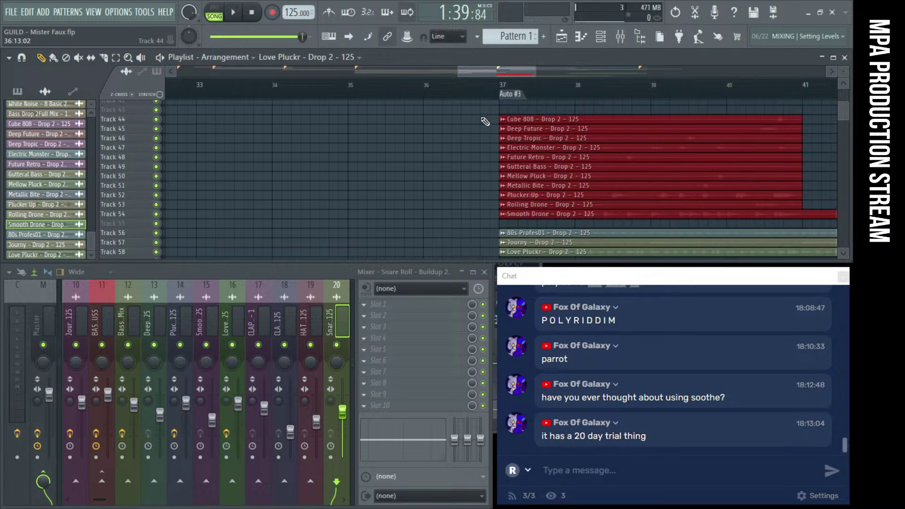
{"action": "left_click_drag", "start_coordinate": [504, 120], "coordinate": [522, 216]}
Play from bar 37 and mute Tracks 58 and 57 while listening
{"action": "scroll", "coordinate": [474, 228], "scroll_direction": "down", "scroll_amount": 2}
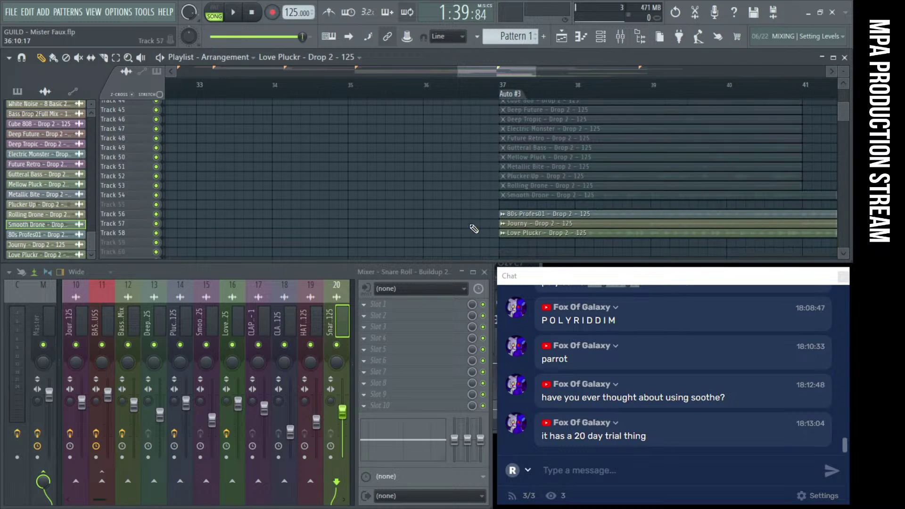
{"action": "left_click", "coordinate": [496, 80]}
{"action": "key", "text": "space"}
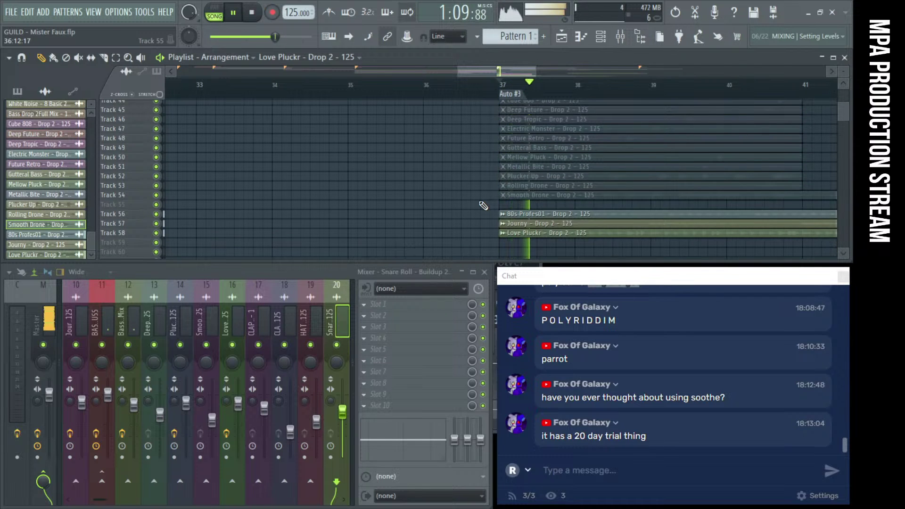
{"action": "scroll", "coordinate": [544, 236], "scroll_direction": "up", "scroll_amount": 3}
{"action": "scroll", "coordinate": [547, 236], "scroll_direction": "down", "scroll_amount": 2}
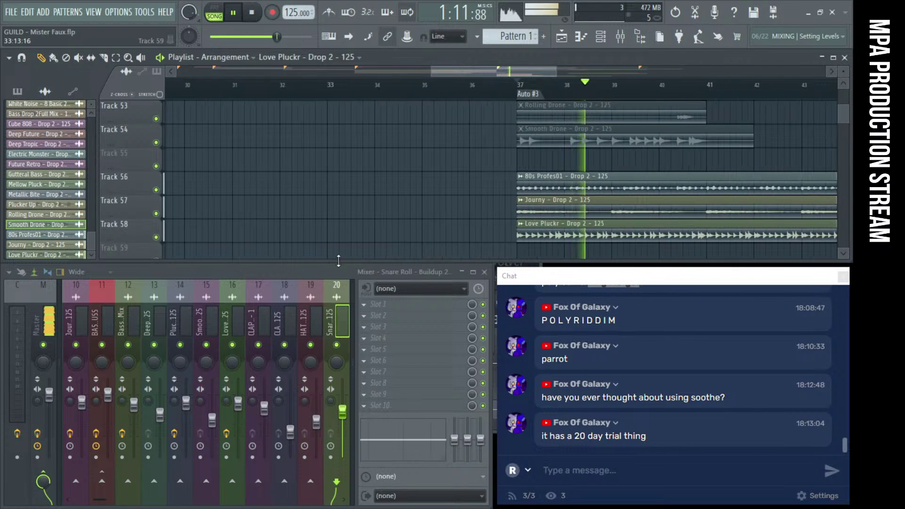
{"action": "key", "text": "space"}
{"action": "left_click", "coordinate": [157, 237]}
{"action": "key", "text": "space"}
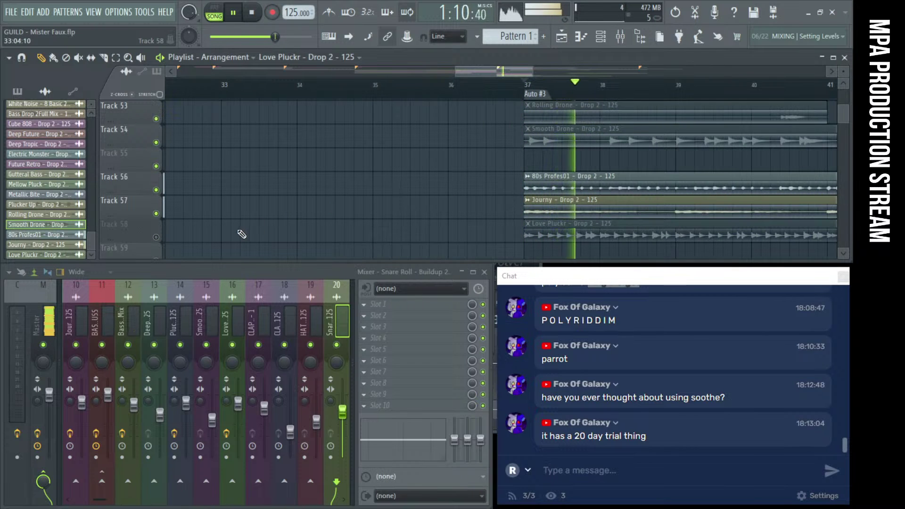
{"action": "scroll", "coordinate": [665, 212], "scroll_direction": "up", "scroll_amount": 3}
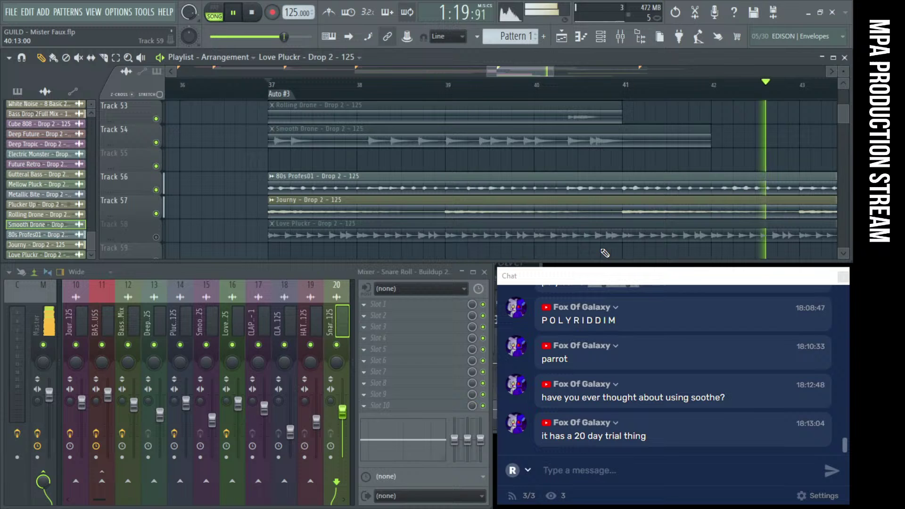
{"action": "key", "text": "space"}
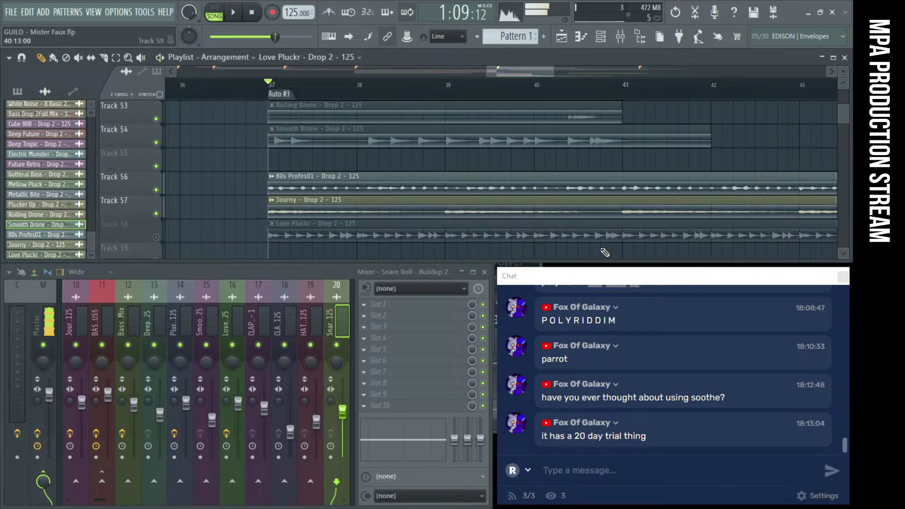
{"action": "left_click", "coordinate": [156, 214]}
{"action": "key", "text": "space"}
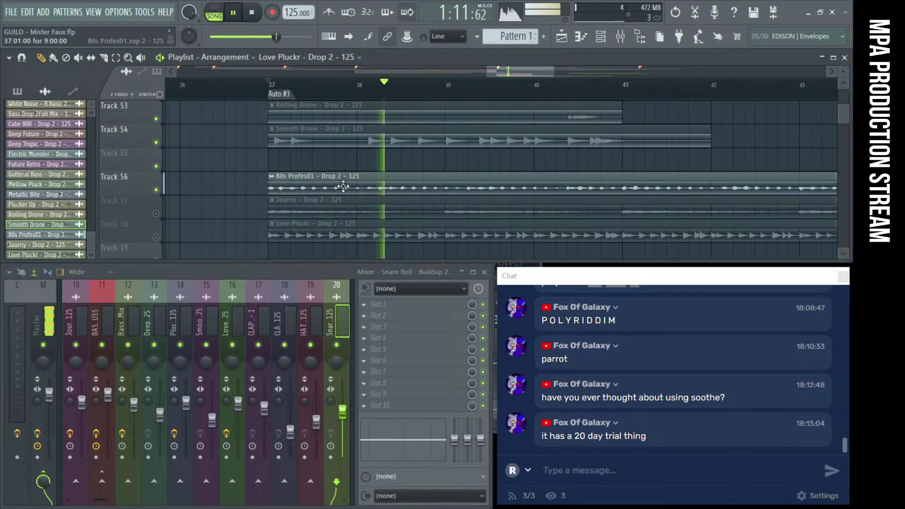
{"action": "key", "text": "space"}
Route the 80s Profes01 channel to mixer insert 21 and audition it
{"action": "double_click", "coordinate": [315, 191]}
{"action": "left_click", "coordinate": [354, 165]}
{"action": "key", "text": "space"}
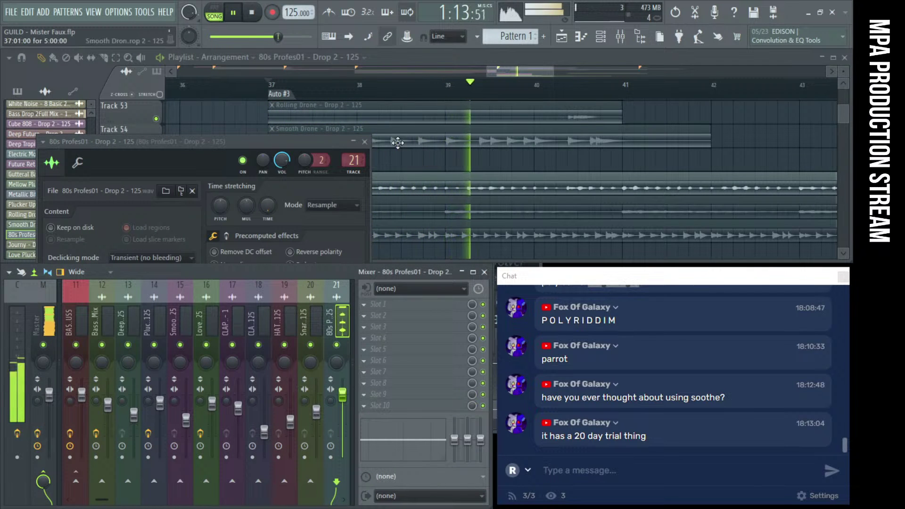
{"action": "scroll", "coordinate": [502, 162], "scroll_direction": "up", "scroll_amount": 15}
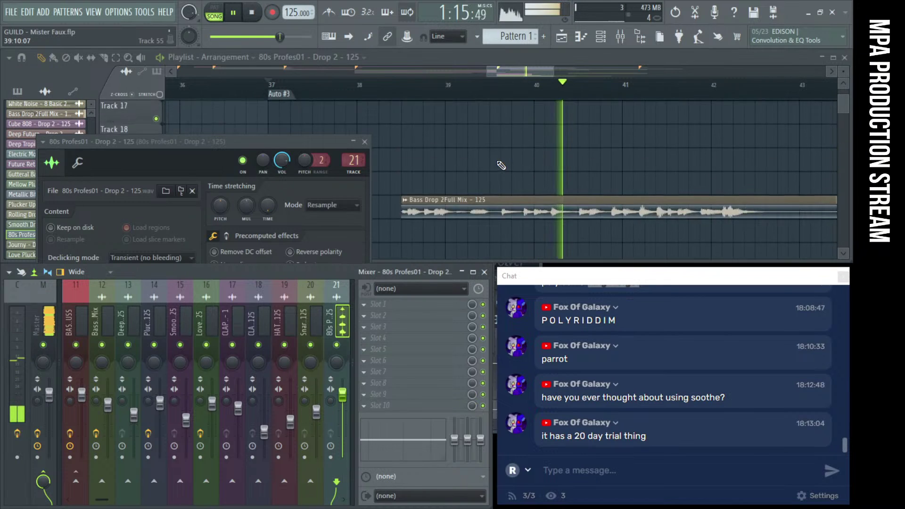
{"action": "scroll", "coordinate": [502, 165], "scroll_direction": "up", "scroll_amount": 3}
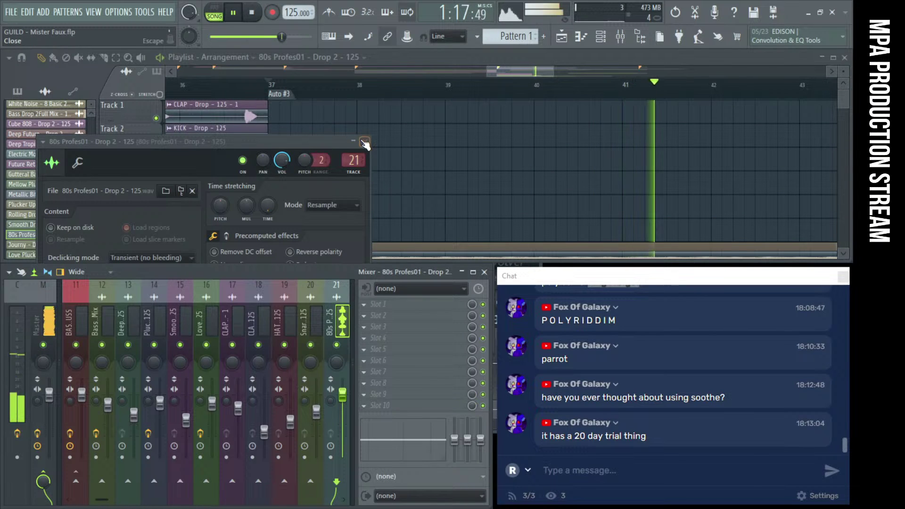
{"action": "left_click", "coordinate": [365, 141]}
{"action": "scroll", "coordinate": [334, 136], "scroll_direction": "down", "scroll_amount": 5}
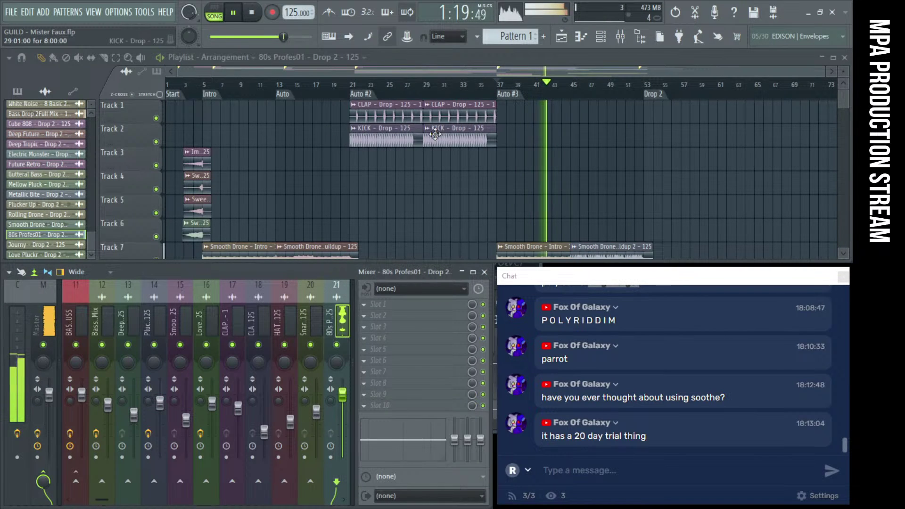
{"action": "scroll", "coordinate": [435, 135], "scroll_direction": "down", "scroll_amount": 1}
Copy the CLAP and KICK clips to bar 53 and play from there
{"action": "scroll", "coordinate": [435, 135], "scroll_direction": "up", "scroll_amount": 1}
{"action": "key", "text": "space"}
{"action": "left_click_drag", "start_coordinate": [545, 145], "coordinate": [366, 110]}
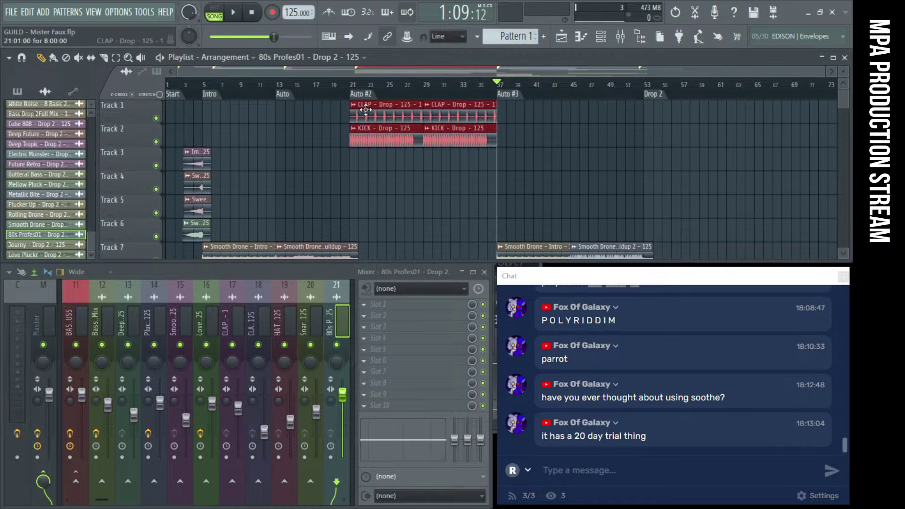
{"action": "scroll", "coordinate": [379, 142], "scroll_direction": "down", "scroll_amount": 4}
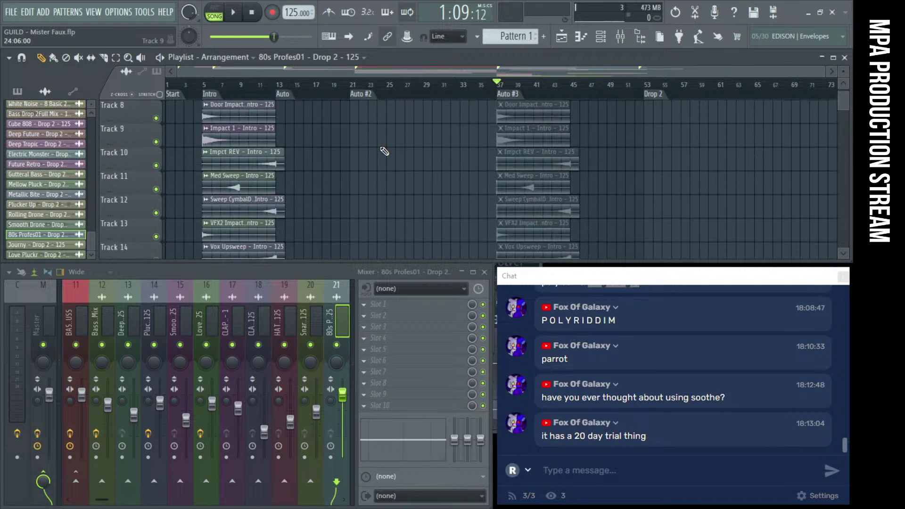
{"action": "scroll", "coordinate": [384, 151], "scroll_direction": "up", "scroll_amount": 4}
{"action": "scroll", "coordinate": [380, 148], "scroll_direction": "down", "scroll_amount": 1}
{"action": "scroll", "coordinate": [560, 178], "scroll_direction": "down", "scroll_amount": 6}
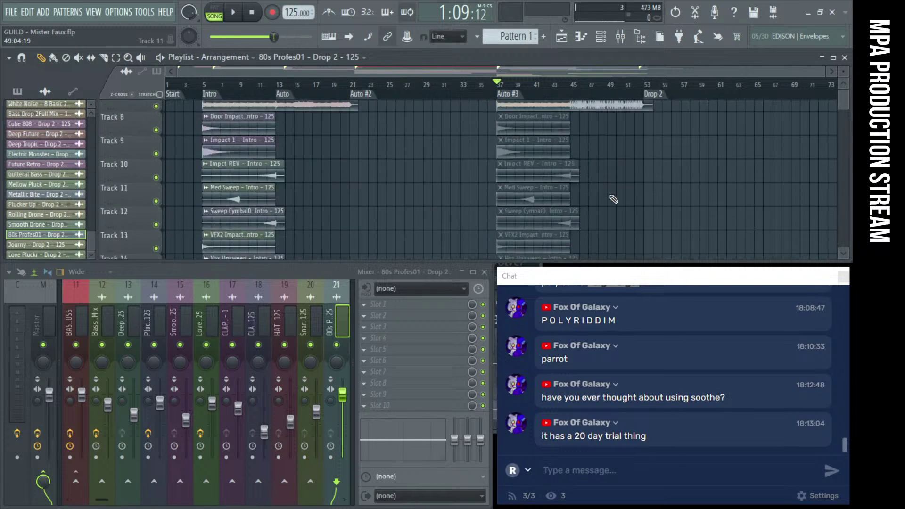
{"action": "scroll", "coordinate": [589, 198], "scroll_direction": "up", "scroll_amount": 7}
{"action": "scroll", "coordinate": [618, 189], "scroll_direction": "down", "scroll_amount": 3}
{"action": "scroll", "coordinate": [623, 166], "scroll_direction": "down", "scroll_amount": 2}
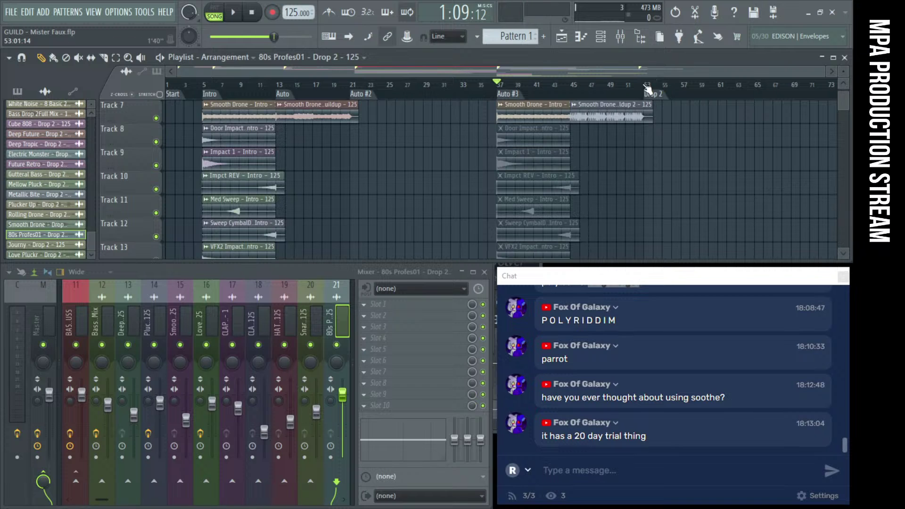
{"action": "scroll", "coordinate": [523, 117], "scroll_direction": "up", "scroll_amount": 6}
{"action": "left_click_drag", "start_coordinate": [399, 108], "coordinate": [693, 108]}
{"action": "key", "text": "space"}
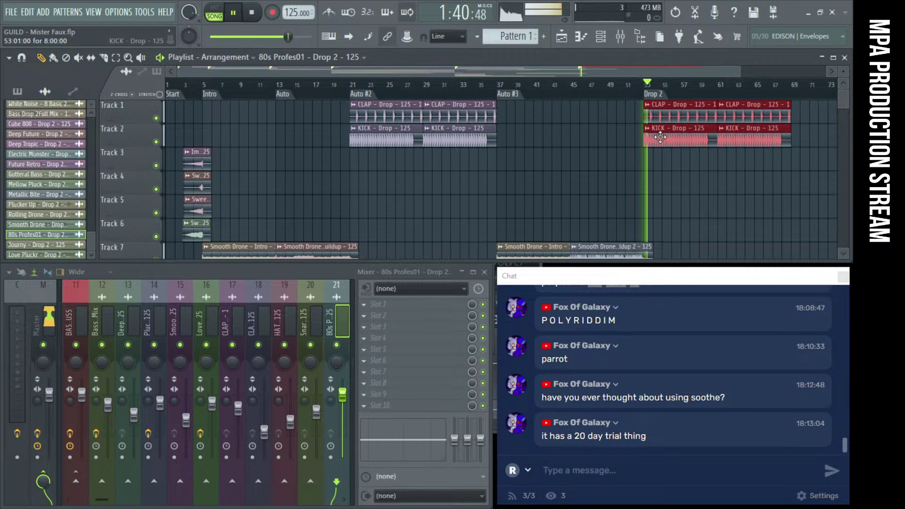
Select the 80s Profes01, Journy and Love Pluckr clips on Tracks 56–58
{"action": "scroll", "coordinate": [684, 151], "scroll_direction": "down", "scroll_amount": 20}
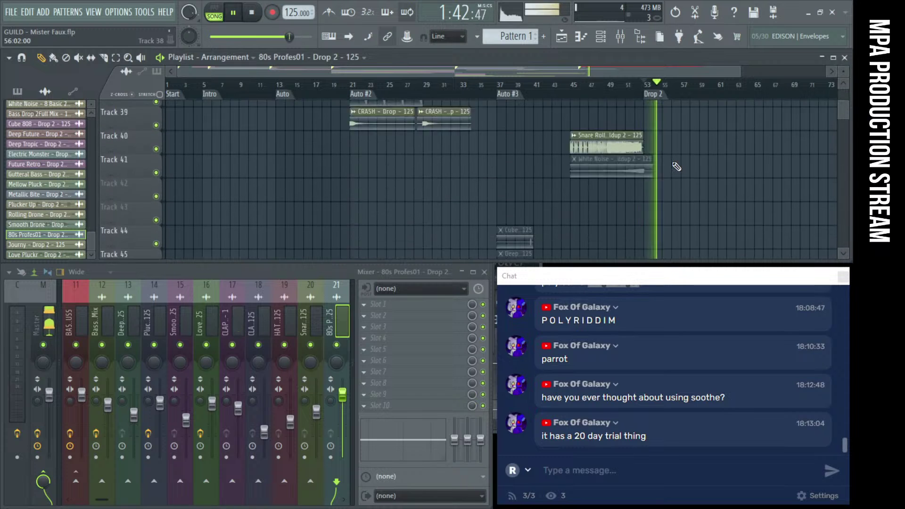
{"action": "scroll", "coordinate": [677, 166], "scroll_direction": "down", "scroll_amount": 17}
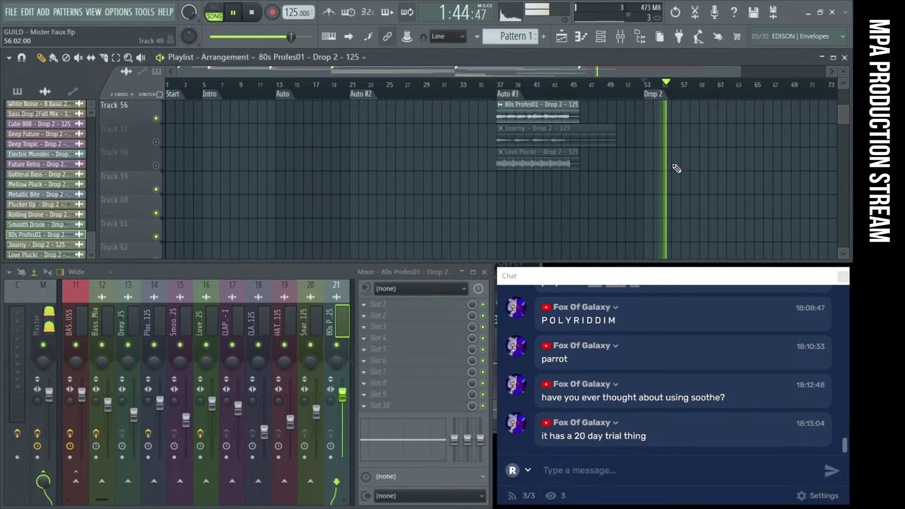
{"action": "scroll", "coordinate": [677, 168], "scroll_direction": "up", "scroll_amount": 3}
{"action": "left_click_drag", "start_coordinate": [638, 246], "coordinate": [658, 185]}
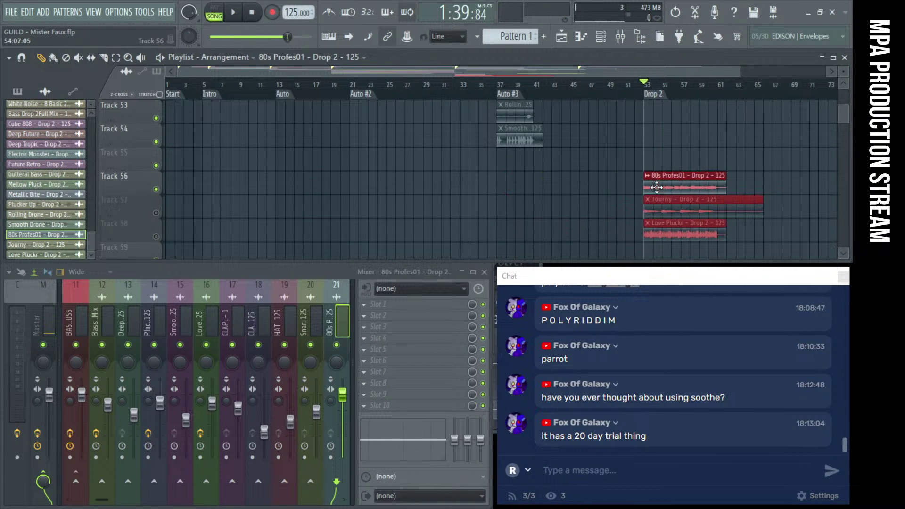
Shift the 80s Profes01, Journy and Love Pluckr clips to bar 53 and clear the selection
{"action": "scroll", "coordinate": [551, 182], "scroll_direction": "up", "scroll_amount": 2}
{"action": "left_click_drag", "start_coordinate": [557, 235], "coordinate": [621, 240]}
{"action": "scroll", "coordinate": [529, 151], "scroll_direction": "up", "scroll_amount": 12}
{"action": "scroll", "coordinate": [662, 222], "scroll_direction": "down", "scroll_amount": 3}
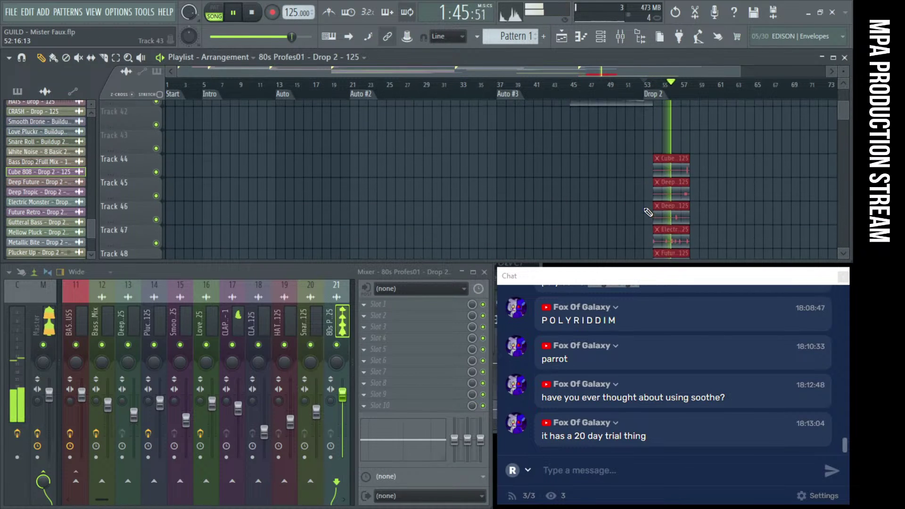
{"action": "scroll", "coordinate": [669, 177], "scroll_direction": "up", "scroll_amount": 3}
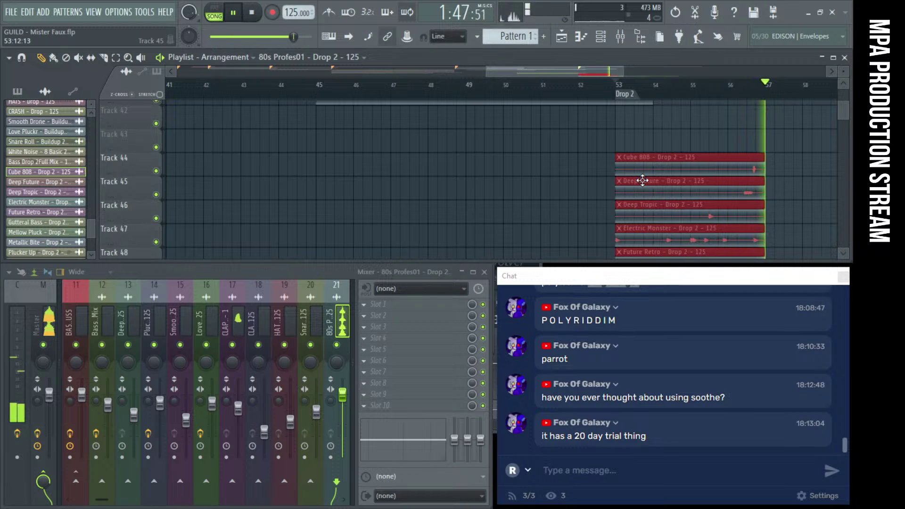
{"action": "left_click", "coordinate": [584, 182]}
Paint a Bass Drop 2Full Mix clip on Track 21, move it to bar 53, and stop playback
{"action": "scroll", "coordinate": [584, 182], "scroll_direction": "down", "scroll_amount": 4}
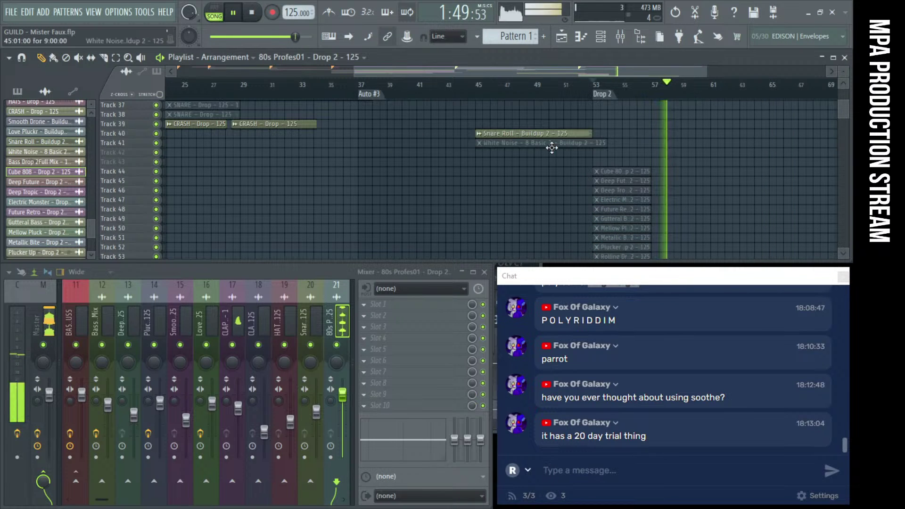
{"action": "left_click_drag", "start_coordinate": [552, 147], "coordinate": [522, 128]}
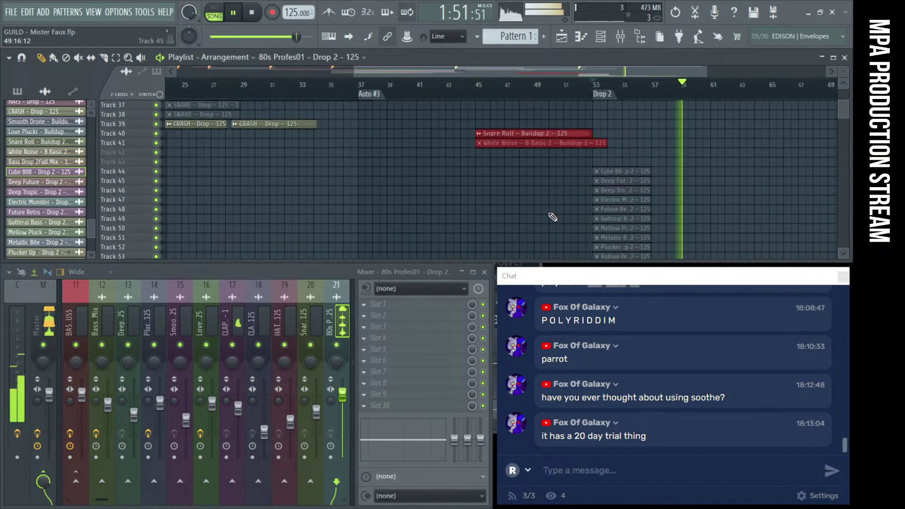
{"action": "left_click", "coordinate": [552, 217]}
{"action": "scroll", "coordinate": [552, 207], "scroll_direction": "down", "scroll_amount": 6}
{"action": "scroll", "coordinate": [553, 202], "scroll_direction": "up", "scroll_amount": 13}
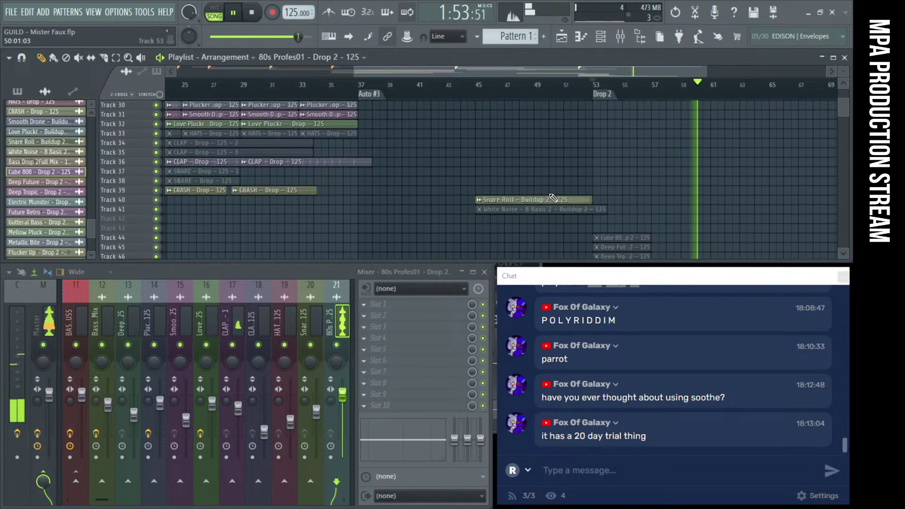
{"action": "scroll", "coordinate": [506, 161], "scroll_direction": "up", "scroll_amount": 3}
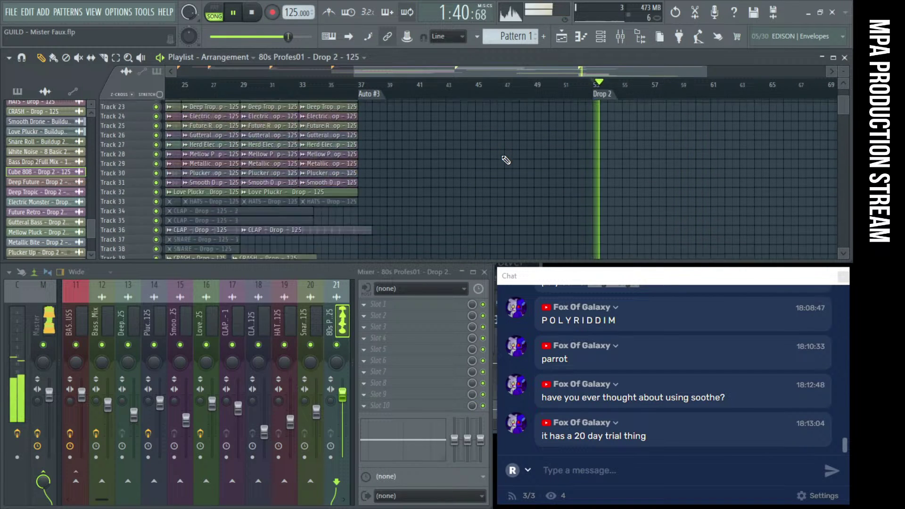
{"action": "scroll", "coordinate": [505, 160], "scroll_direction": "up", "scroll_amount": 3}
{"action": "left_click", "coordinate": [413, 161]}
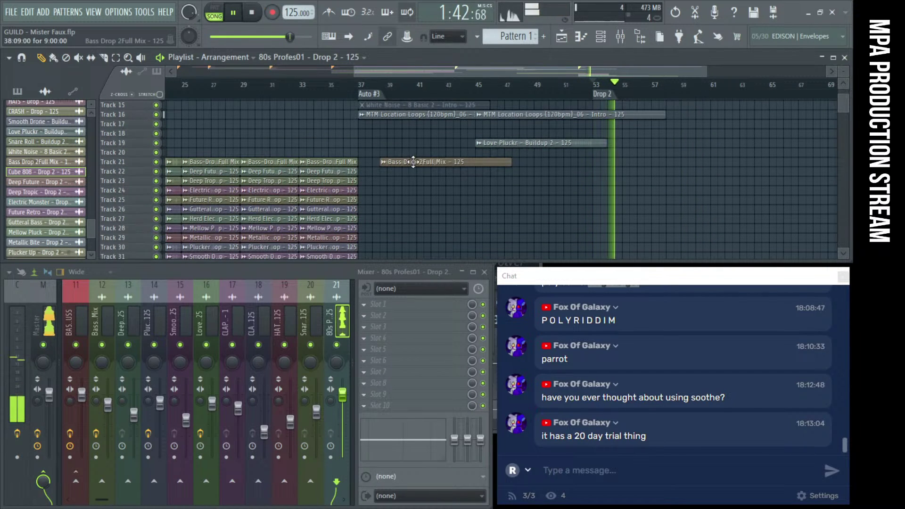
{"action": "left_click_drag", "start_coordinate": [414, 162], "coordinate": [619, 166]}
{"action": "key", "text": "space"}
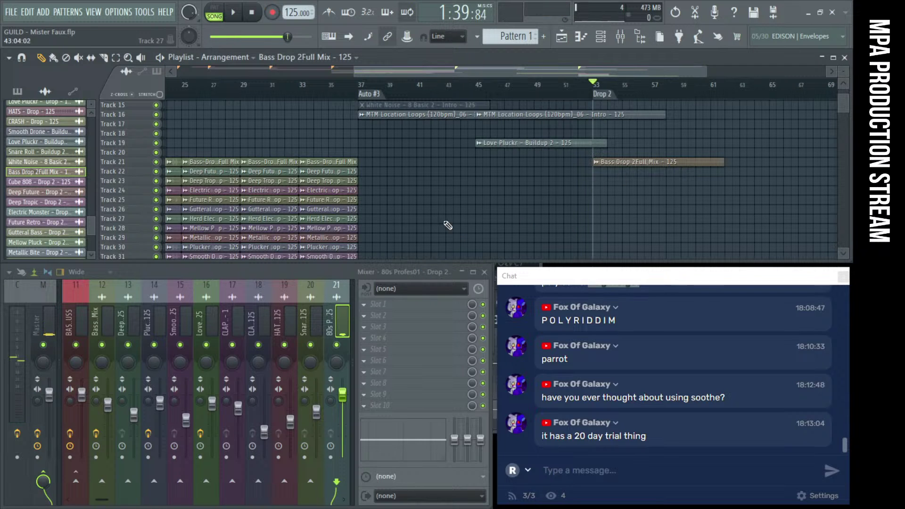
Route the Bass Drop 2Full Mix channel to mixer track 12 and start playback
{"action": "scroll", "coordinate": [609, 204], "scroll_direction": "down", "scroll_amount": 5}
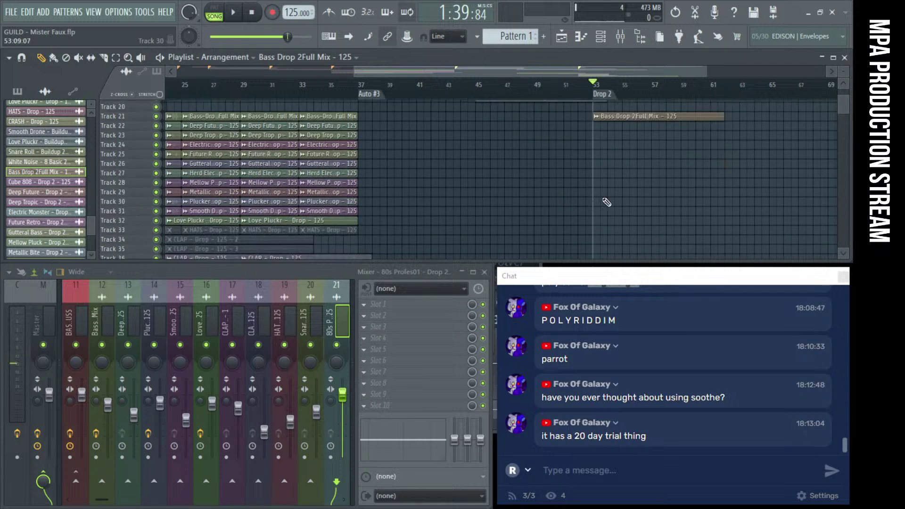
{"action": "scroll", "coordinate": [621, 207], "scroll_direction": "up", "scroll_amount": 4}
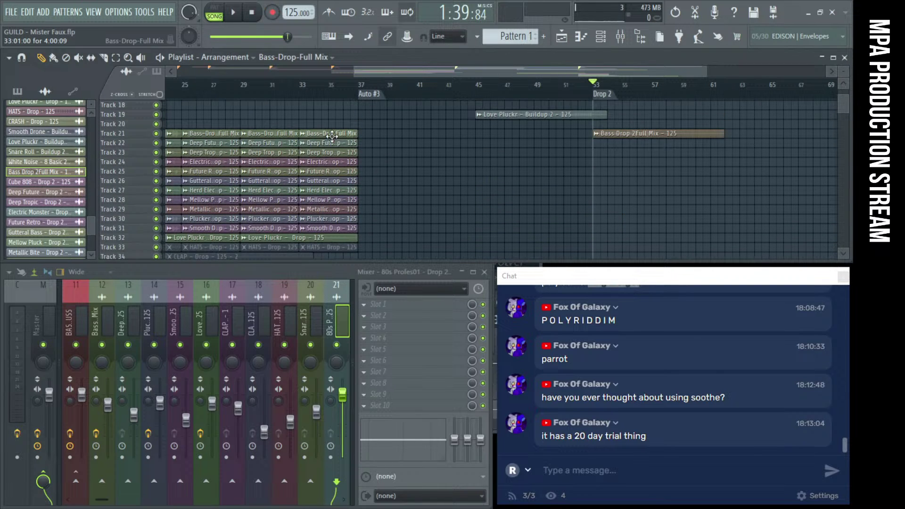
{"action": "double_click", "coordinate": [332, 137]}
{"action": "double_click", "coordinate": [685, 137]}
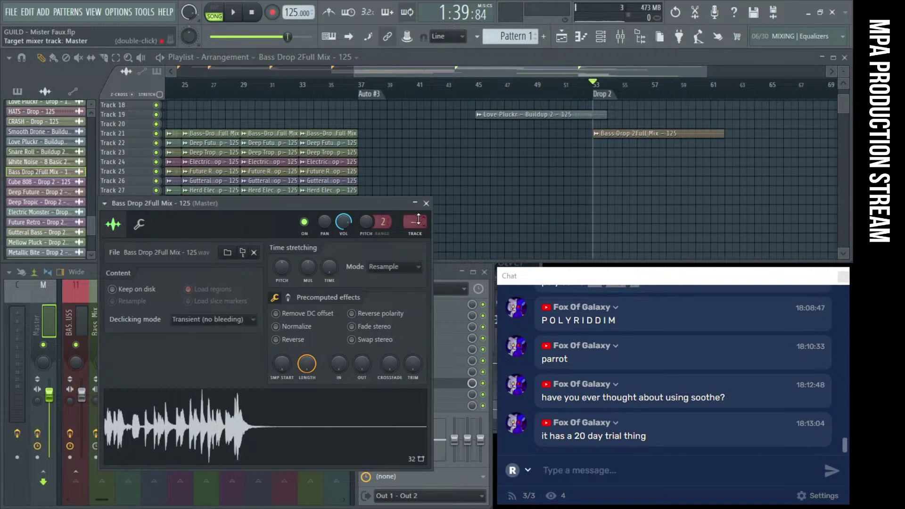
{"action": "left_click_drag", "start_coordinate": [418, 219], "coordinate": [419, 208]}
{"action": "key", "text": "space"}
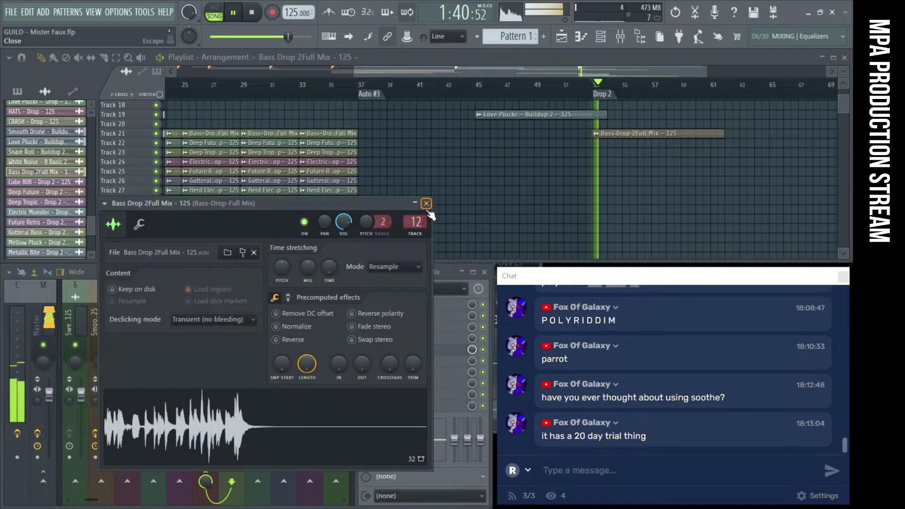
Copy the Bass-Drop-Full Mix channel volume onto the Bass Drop 2Full Mix channel
{"action": "double_click", "coordinate": [328, 141]}
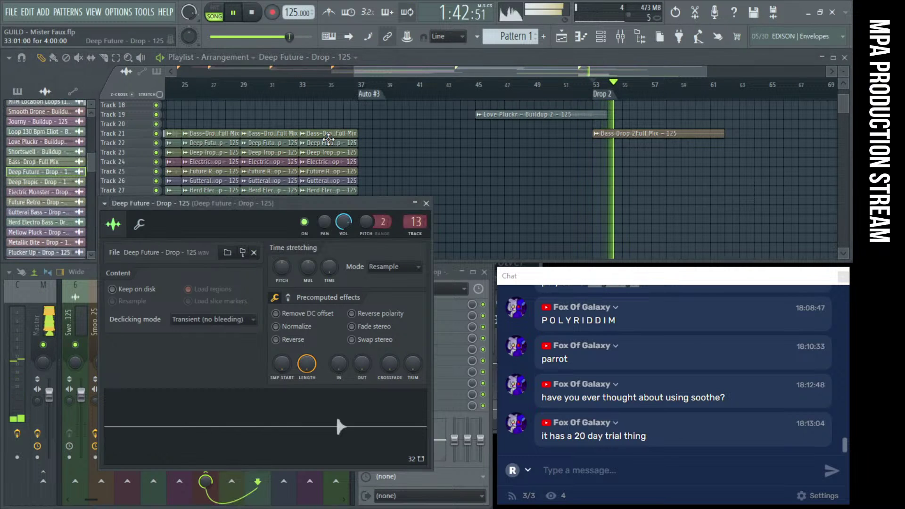
{"action": "double_click", "coordinate": [330, 134]}
{"action": "right_click", "coordinate": [335, 210]}
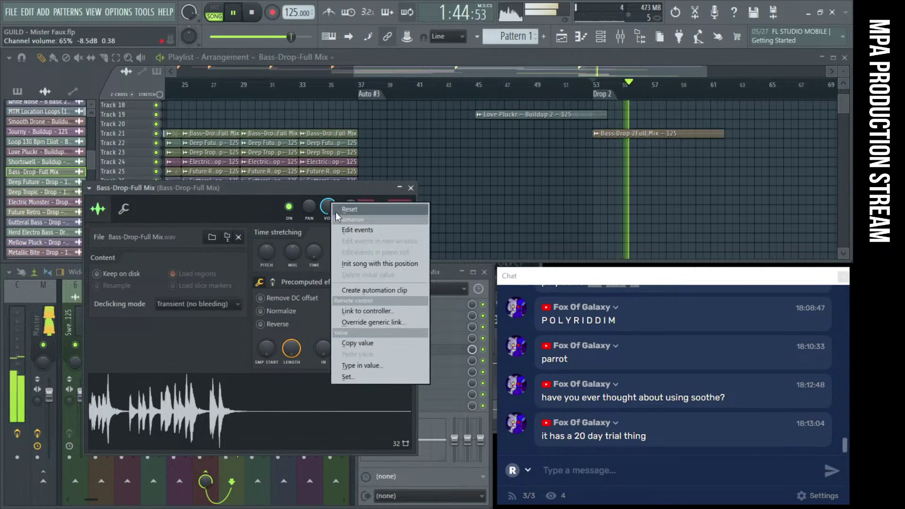
{"action": "left_click", "coordinate": [363, 344]}
{"action": "left_click", "coordinate": [629, 134]}
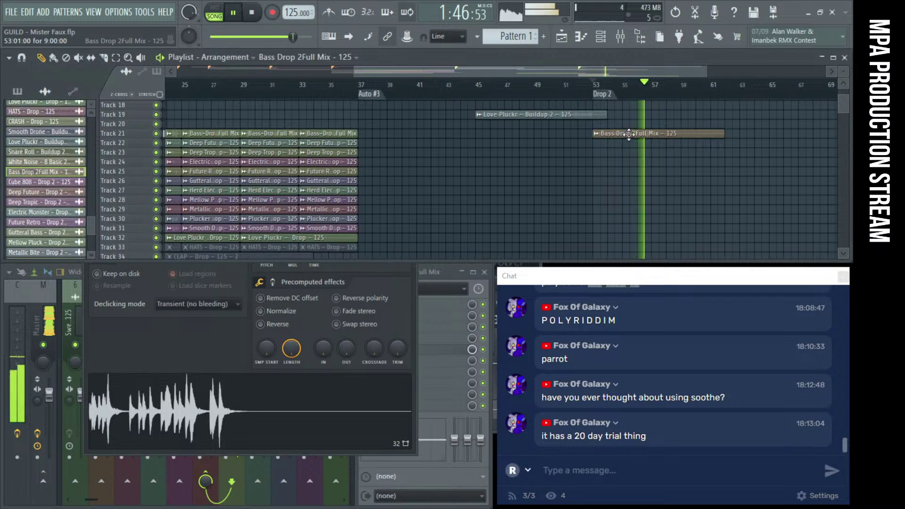
{"action": "double_click", "coordinate": [629, 134]}
{"action": "right_click", "coordinate": [340, 218]}
{"action": "left_click", "coordinate": [372, 369]}
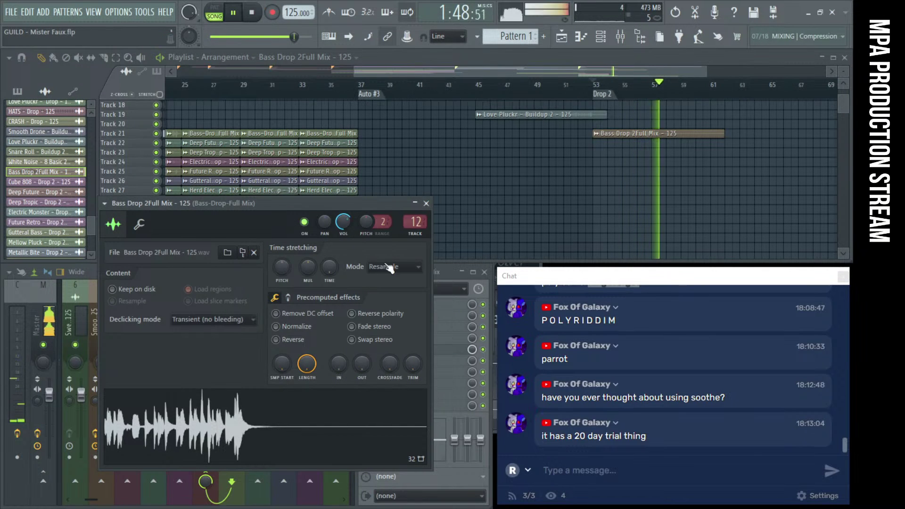
{"action": "left_click", "coordinate": [426, 203]}
Lower mixer insert 21 (80s Profes01) to about -6.3 dB and play to hear it
{"action": "scroll", "coordinate": [601, 177], "scroll_direction": "down", "scroll_amount": 4}
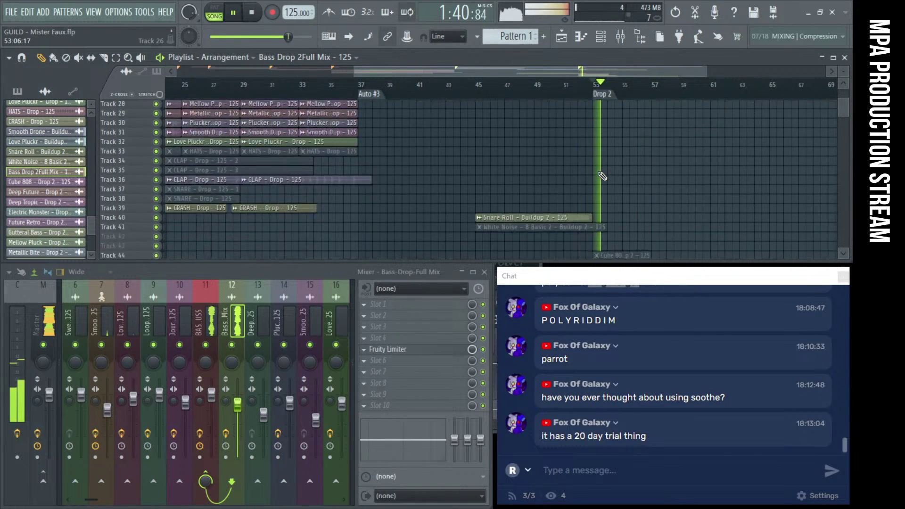
{"action": "scroll", "coordinate": [603, 176], "scroll_direction": "down", "scroll_amount": 8}
{"action": "key", "text": "space"}
{"action": "scroll", "coordinate": [603, 176], "scroll_direction": "down", "scroll_amount": 3}
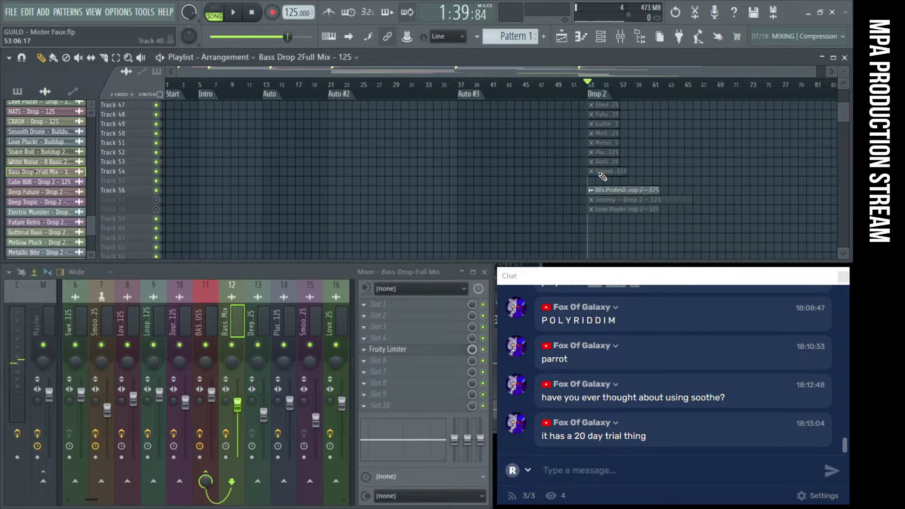
{"action": "scroll", "coordinate": [602, 175], "scroll_direction": "up", "scroll_amount": 3}
{"action": "scroll", "coordinate": [601, 184], "scroll_direction": "up", "scroll_amount": 4}
{"action": "left_click", "coordinate": [599, 190]}
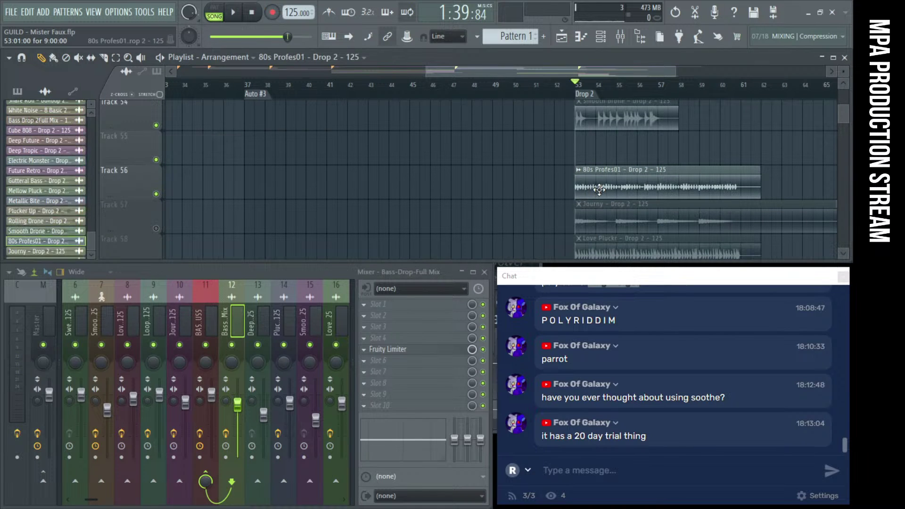
{"action": "double_click", "coordinate": [599, 190]}
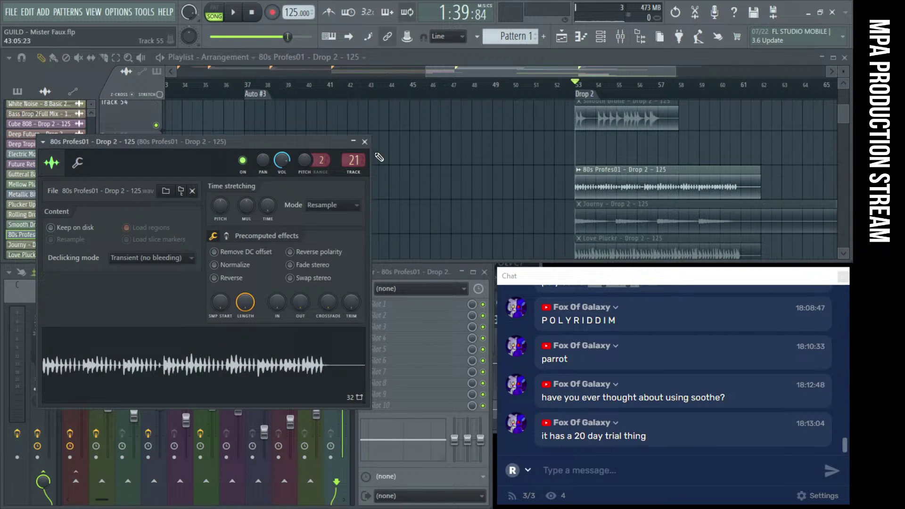
{"action": "left_click", "coordinate": [364, 141]}
{"action": "left_click_drag", "start_coordinate": [348, 395], "coordinate": [351, 414]}
{"action": "key", "text": "space"}
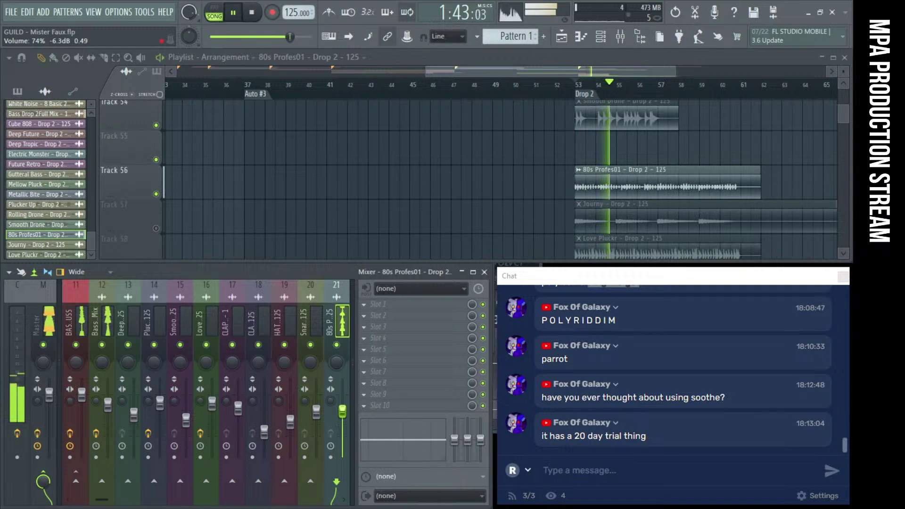
Stop playback and drag the Chat window to the screen's centre-left
{"action": "key", "text": "space"}
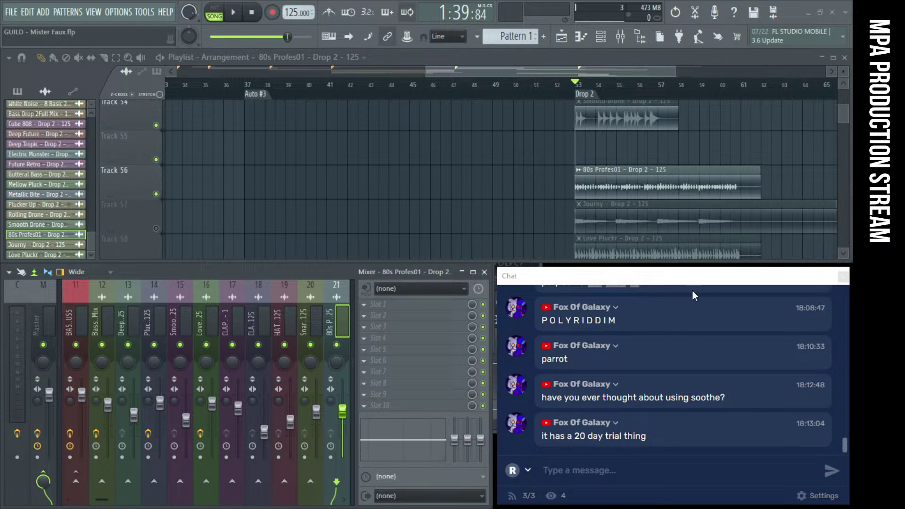
{"action": "left_click_drag", "start_coordinate": [637, 281], "coordinate": [262, 183]}
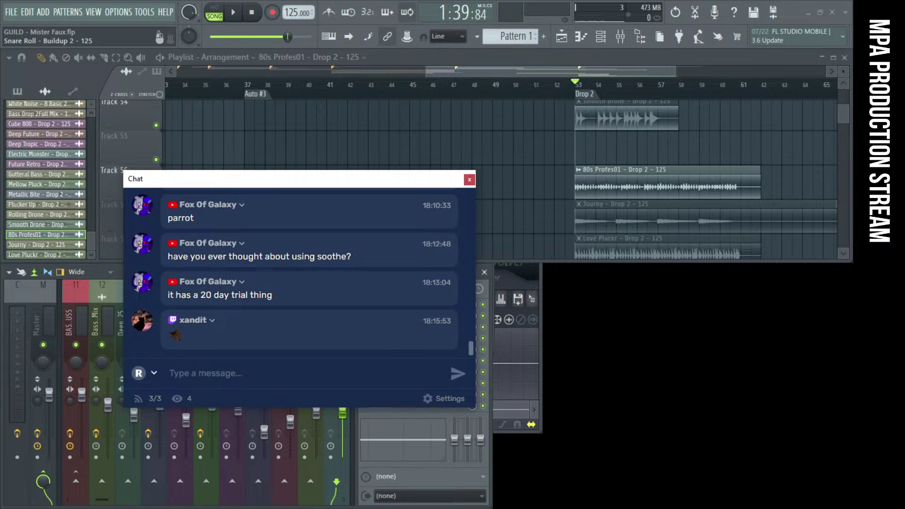
Browse effect plugins from an empty mixer slot without adding one, then park the chat window upper left
{"action": "left_click_drag", "start_coordinate": [317, 183], "coordinate": [638, 130]}
{"action": "left_click", "coordinate": [379, 350]}
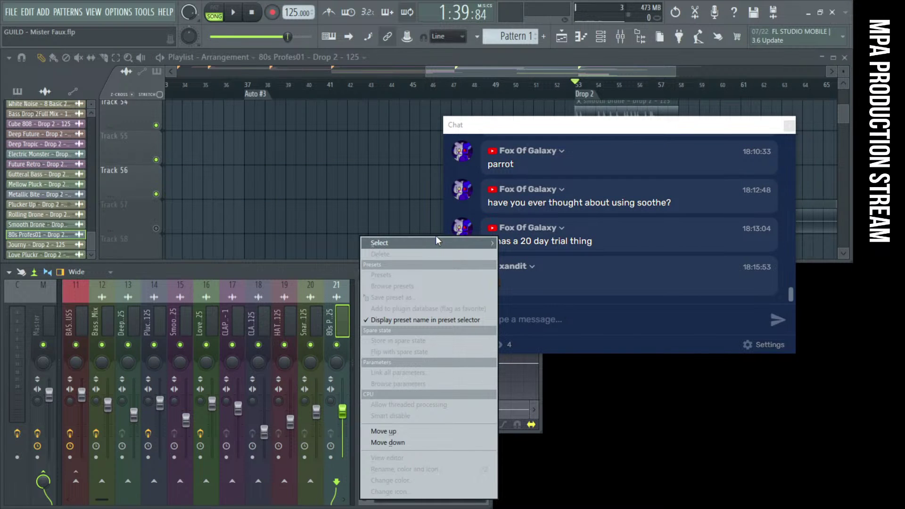
{"action": "mouse_move", "coordinate": [435, 242]}
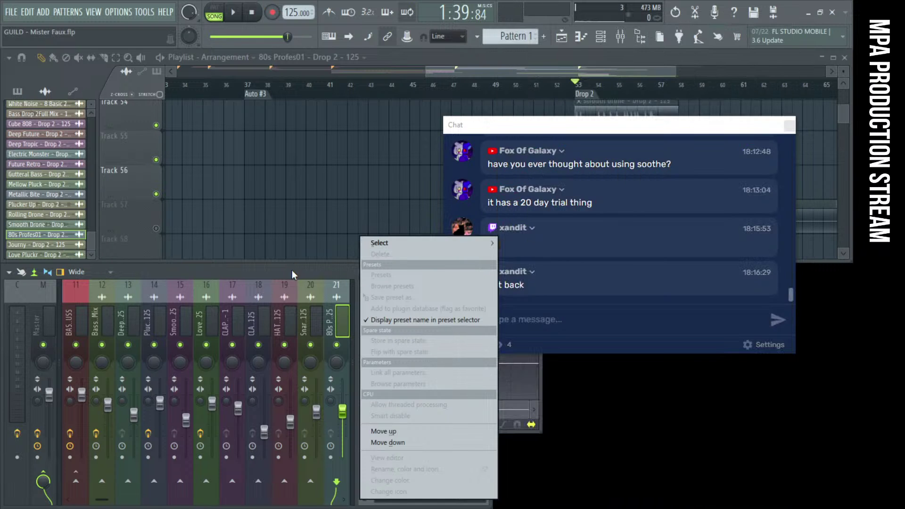
{"action": "left_click", "coordinate": [293, 271]}
{"action": "left_click_drag", "start_coordinate": [540, 127], "coordinate": [172, 138]}
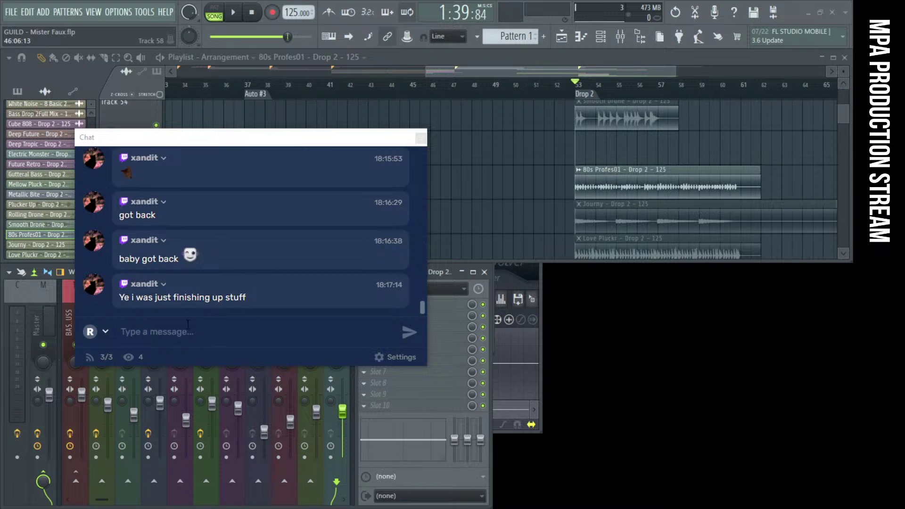
Highlight chat messages and shift the Chat window down and slightly right
{"action": "left_click_drag", "start_coordinate": [118, 297], "coordinate": [277, 302]}
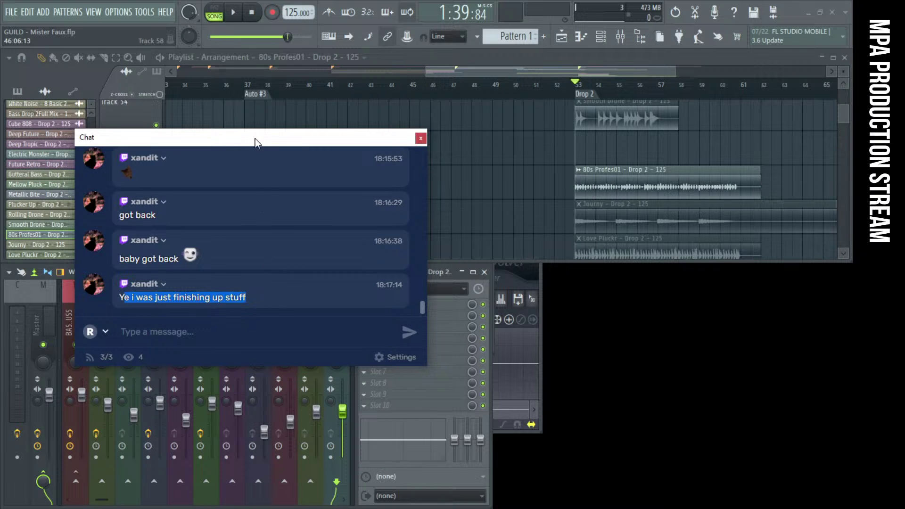
{"action": "left_click", "coordinate": [243, 302]}
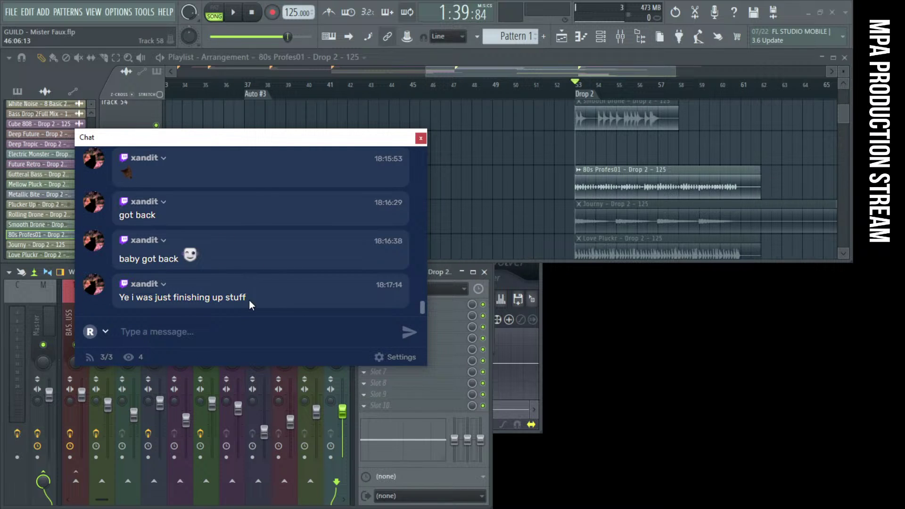
{"action": "left_click_drag", "start_coordinate": [313, 140], "coordinate": [327, 177]}
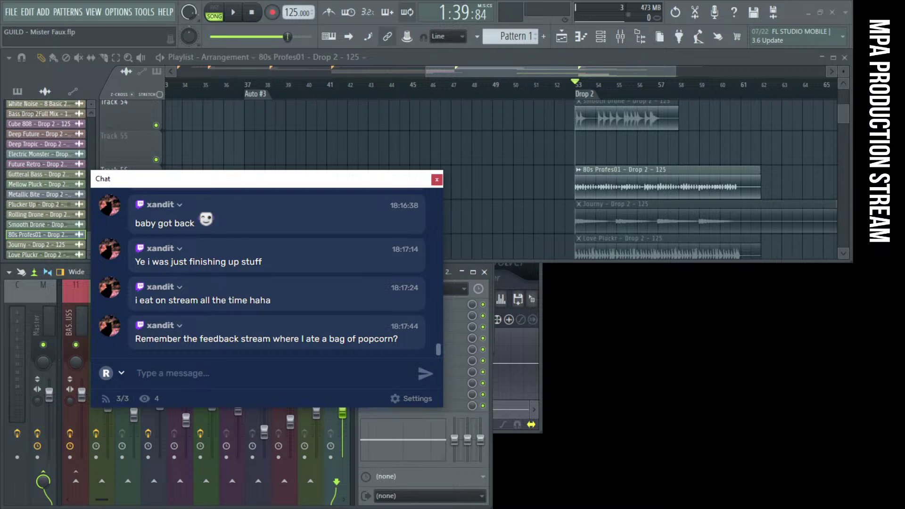
{"action": "left_click_drag", "start_coordinate": [146, 338], "coordinate": [311, 353]}
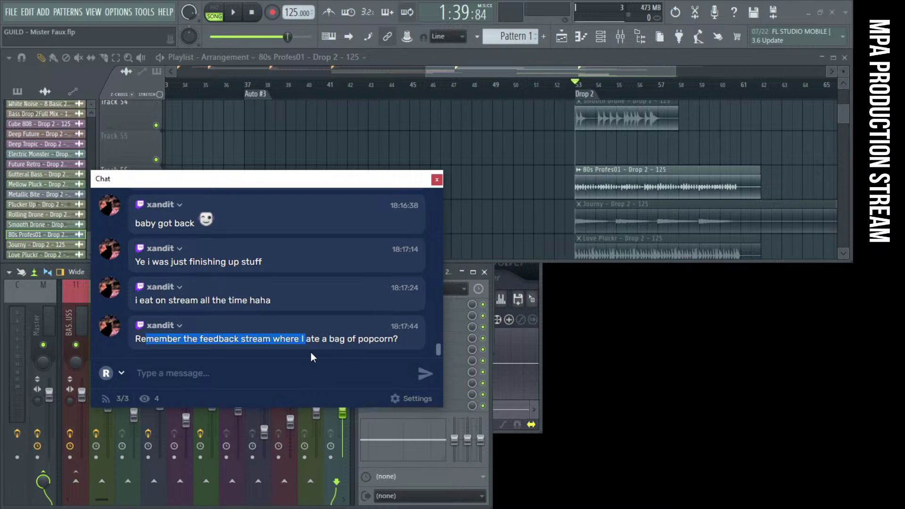
{"action": "scroll", "coordinate": [479, 153], "scroll_direction": "down", "scroll_amount": 3}
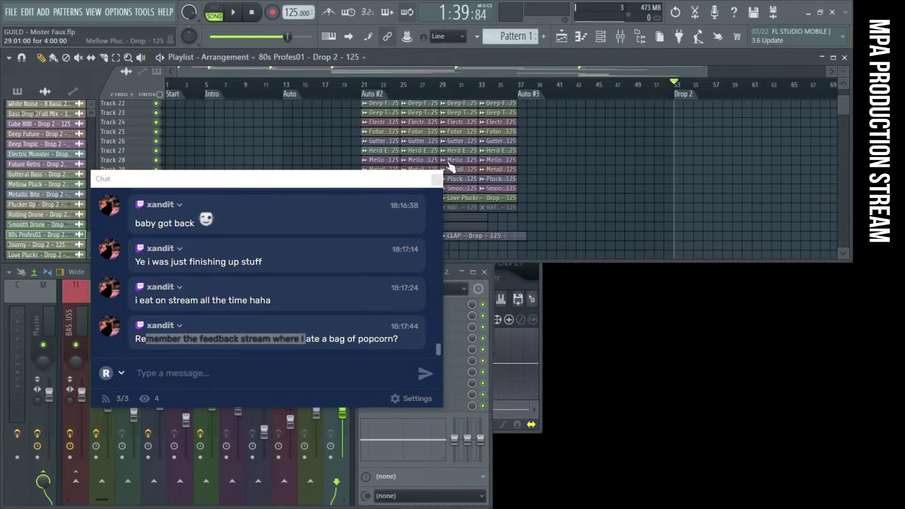
{"action": "left_click_drag", "start_coordinate": [338, 186], "coordinate": [316, 278]}
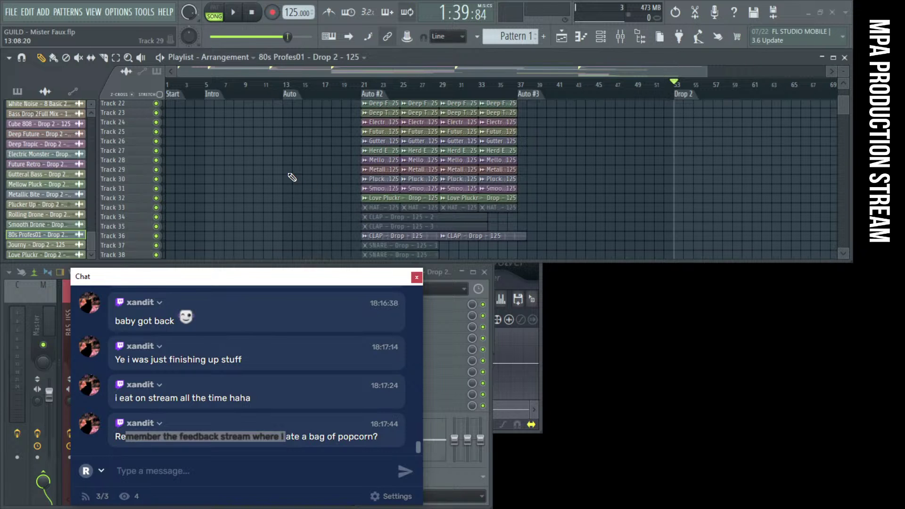
{"action": "scroll", "coordinate": [292, 177], "scroll_direction": "down", "scroll_amount": 5}
{"action": "scroll", "coordinate": [292, 178], "scroll_direction": "up", "scroll_amount": 3}
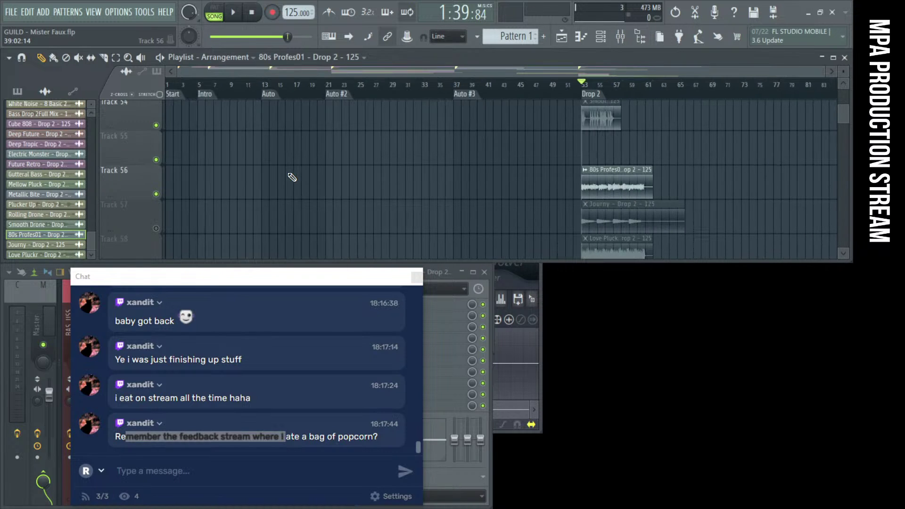
{"action": "scroll", "coordinate": [293, 177], "scroll_direction": "up", "scroll_amount": 4}
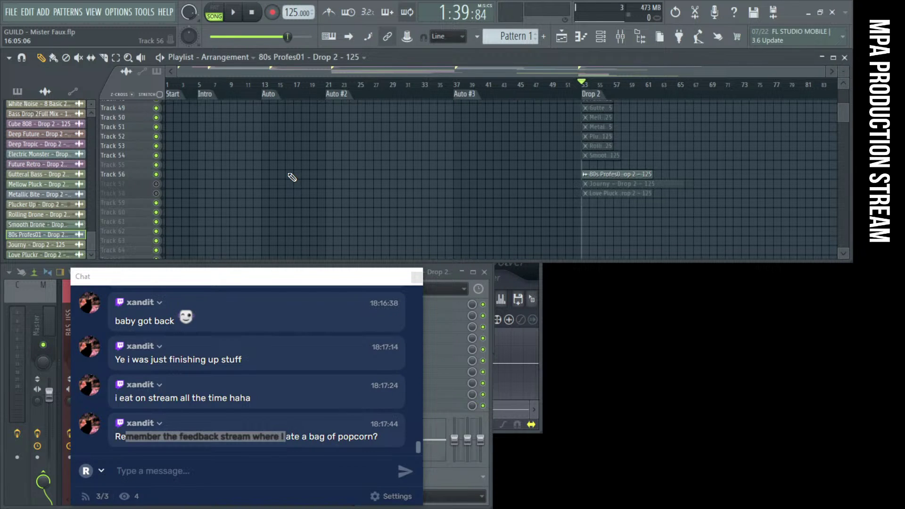
{"action": "scroll", "coordinate": [292, 178], "scroll_direction": "up", "scroll_amount": 15}
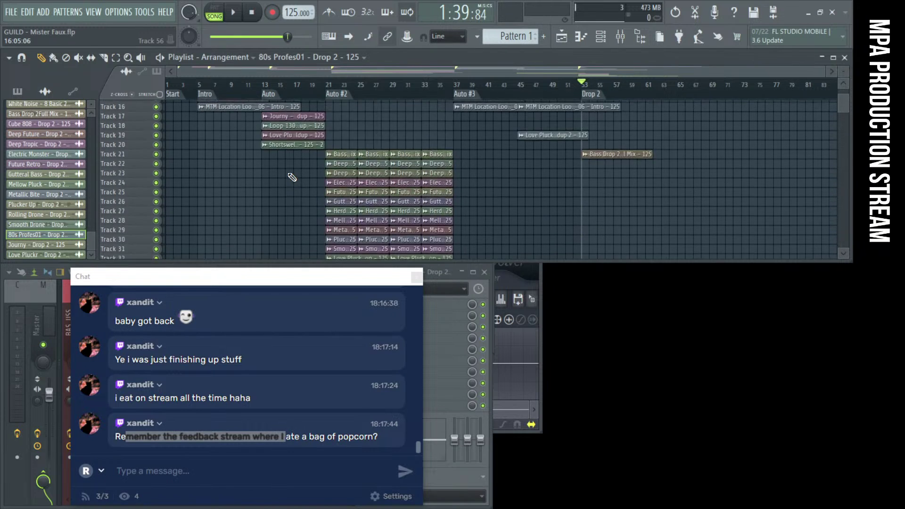
{"action": "scroll", "coordinate": [292, 178], "scroll_direction": "up", "scroll_amount": 2}
{"action": "scroll", "coordinate": [292, 177], "scroll_direction": "down", "scroll_amount": 3}
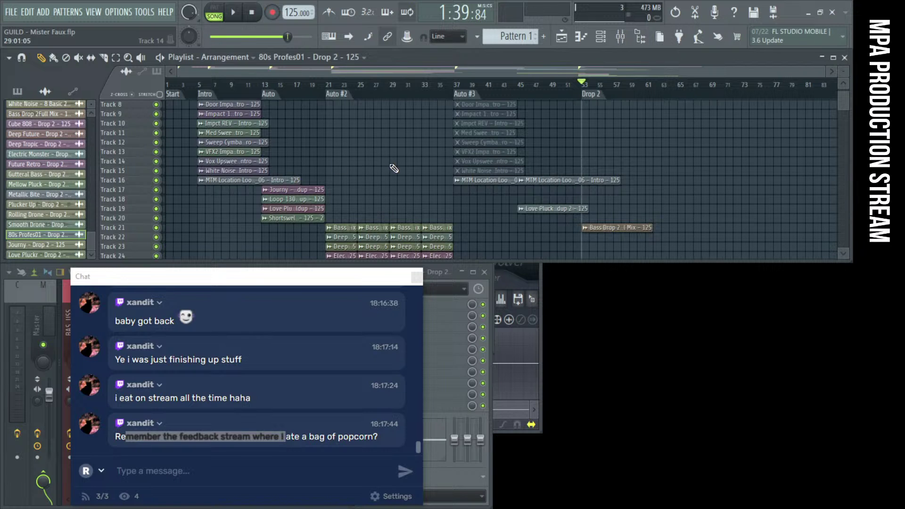
{"action": "scroll", "coordinate": [419, 166], "scroll_direction": "down", "scroll_amount": 10}
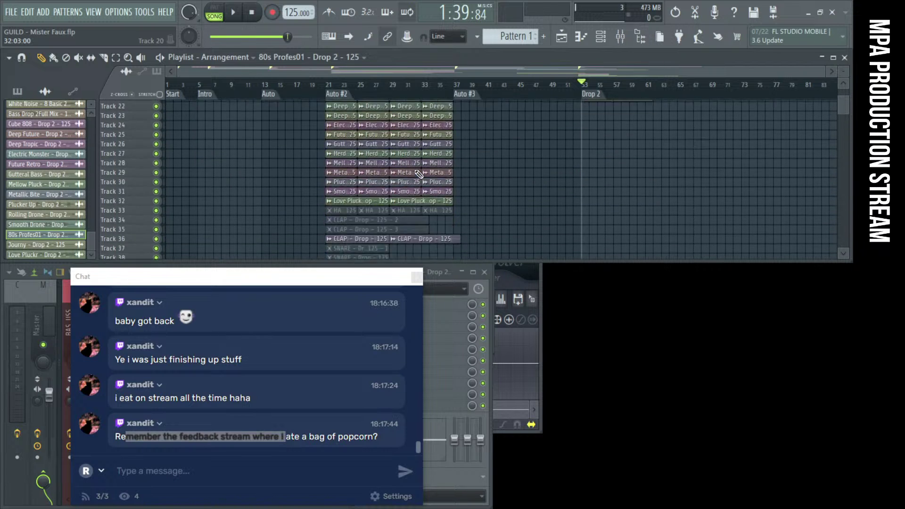
{"action": "scroll", "coordinate": [419, 174], "scroll_direction": "down", "scroll_amount": 7}
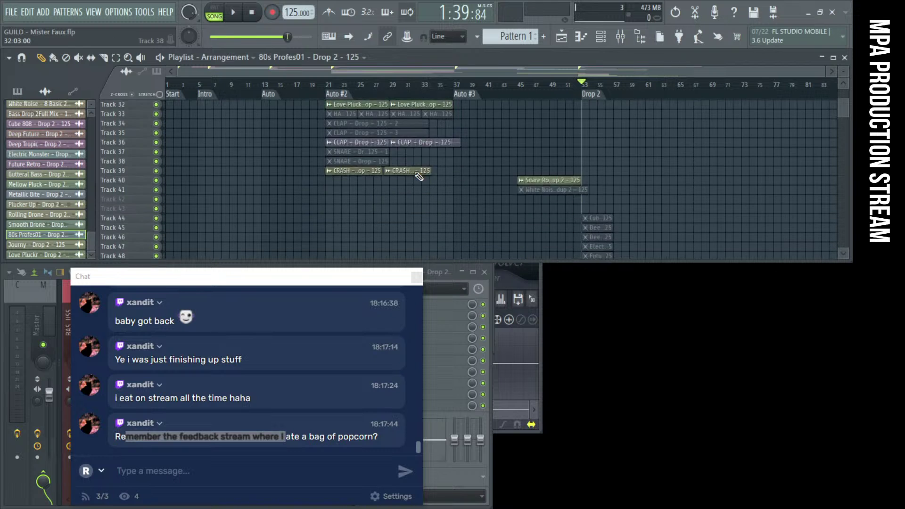
{"action": "scroll", "coordinate": [606, 182], "scroll_direction": "up", "scroll_amount": 5}
{"action": "scroll", "coordinate": [596, 186], "scroll_direction": "up", "scroll_amount": 3}
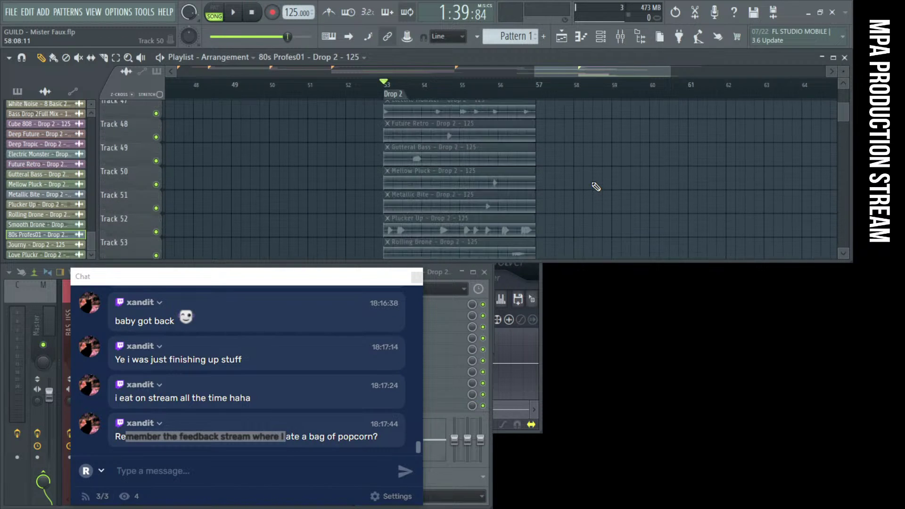
{"action": "scroll", "coordinate": [596, 186], "scroll_direction": "down", "scroll_amount": 3}
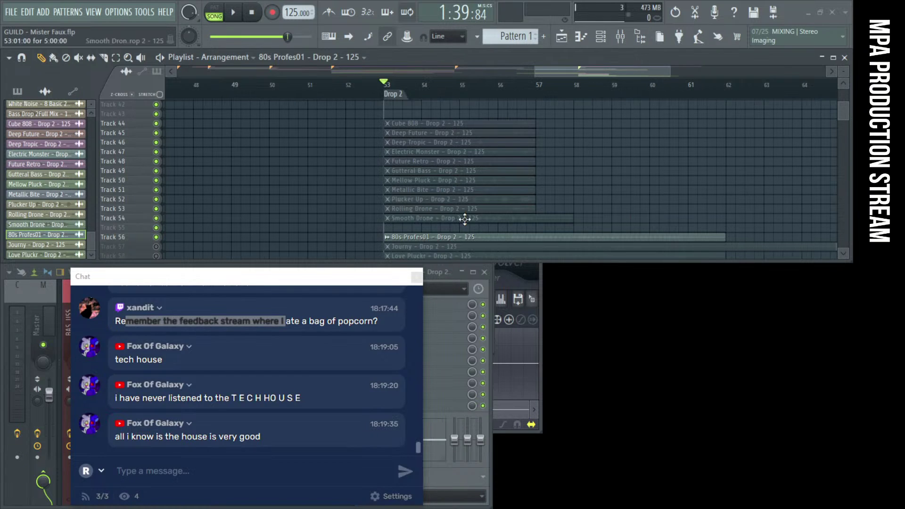
Zoom out to the whole song and drop the Roll around audio clip on Track 1 at bar 81
{"action": "left_click_drag", "start_coordinate": [243, 279], "coordinate": [288, 247]}
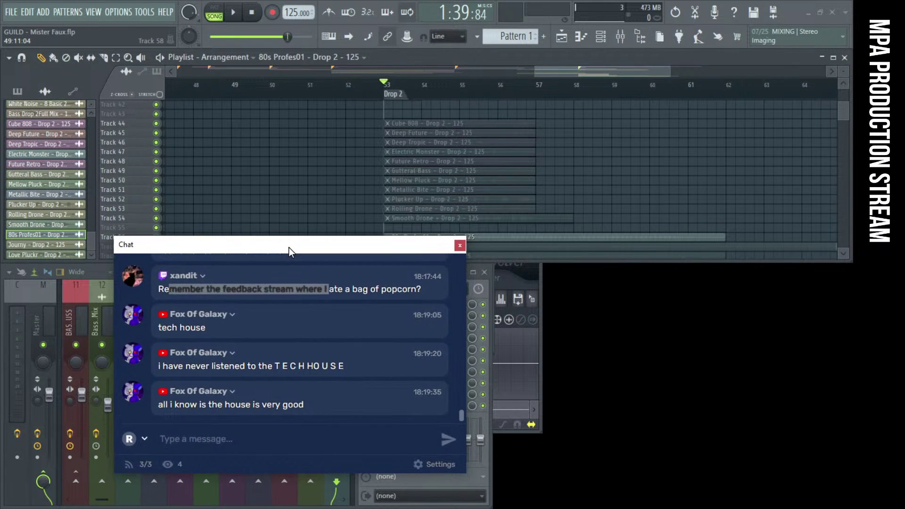
{"action": "right_click", "coordinate": [353, 181], "text": "ctrl"}
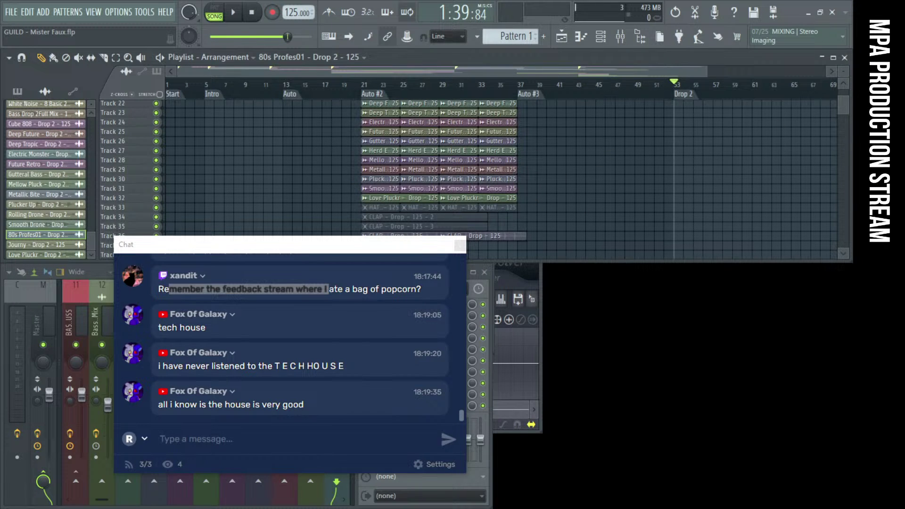
{"action": "left_click_drag", "start_coordinate": [676, 175], "coordinate": [690, 165]}
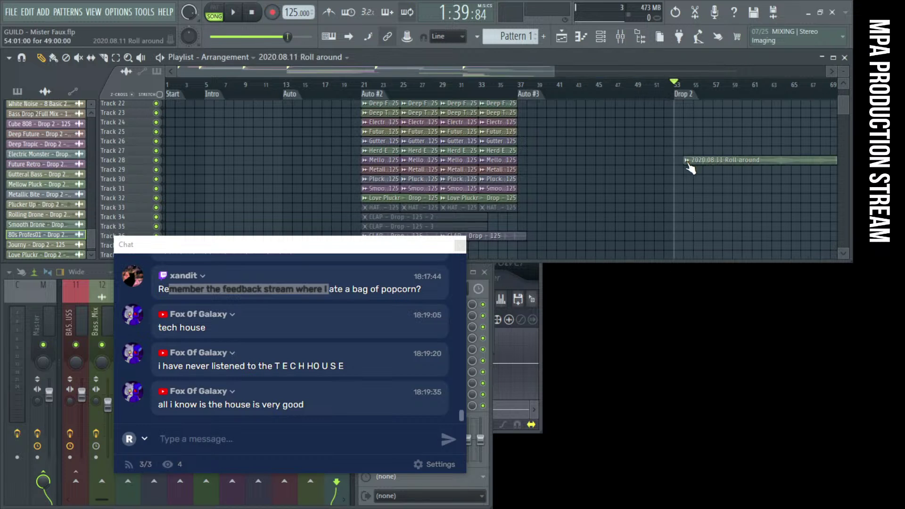
{"action": "scroll", "coordinate": [698, 165], "scroll_direction": "up", "scroll_amount": 2}
{"action": "scroll", "coordinate": [698, 165], "scroll_direction": "up", "scroll_amount": 2}
{"action": "scroll", "coordinate": [644, 147], "scroll_direction": "down", "scroll_amount": 3}
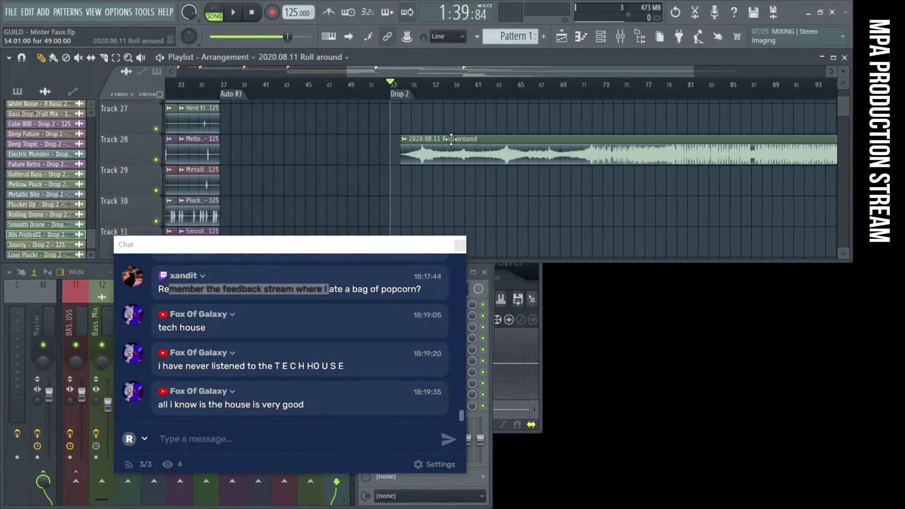
{"action": "scroll", "coordinate": [435, 156], "scroll_direction": "up", "scroll_amount": 7}
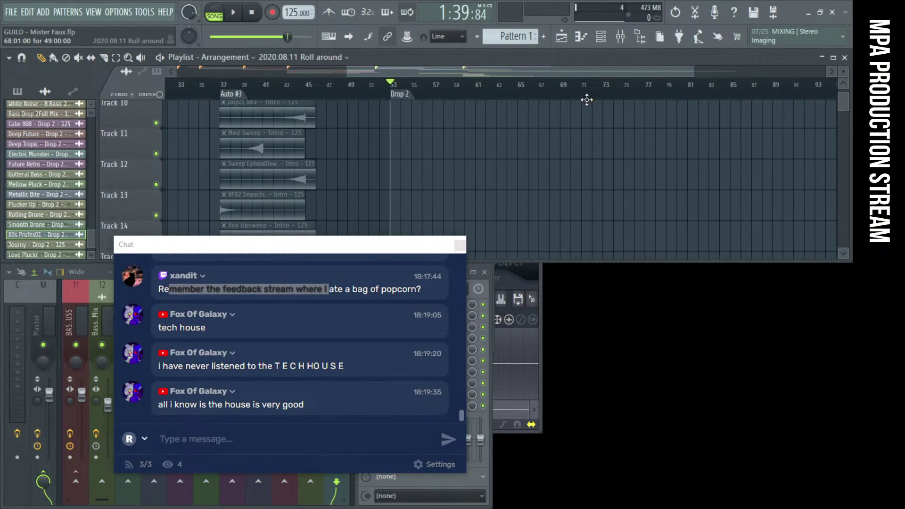
{"action": "left_click_drag", "start_coordinate": [524, 120], "coordinate": [627, 120]}
{"action": "scroll", "coordinate": [525, 136], "scroll_direction": "down", "scroll_amount": 3}
{"action": "scroll", "coordinate": [557, 94], "scroll_direction": "up", "scroll_amount": 3}
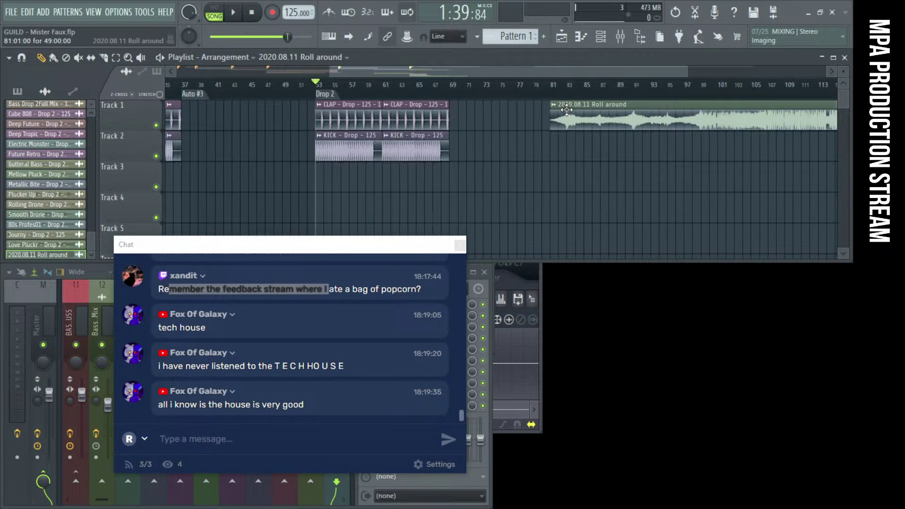
Audition the Roll around clip from bar 81 with its channel settings open, then stop
{"action": "left_click", "coordinate": [558, 94]}
{"action": "scroll", "coordinate": [576, 161], "scroll_direction": "down", "scroll_amount": 10}
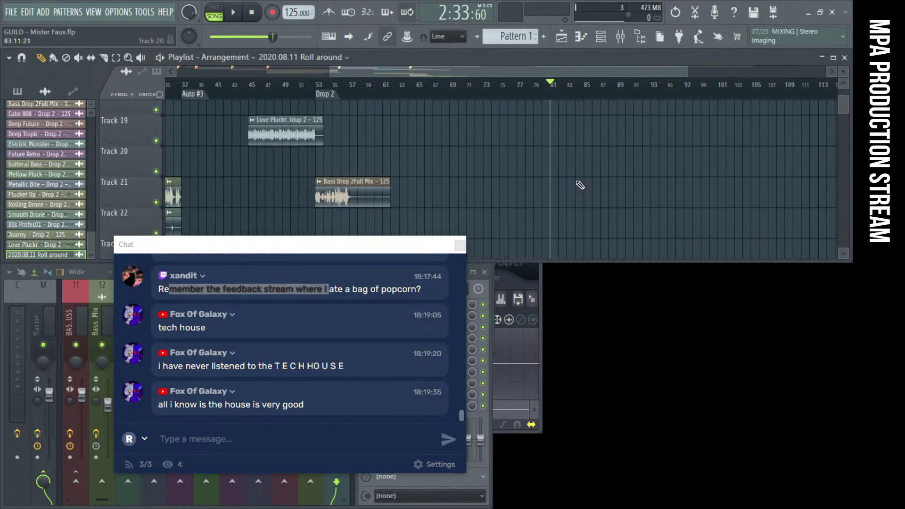
{"action": "scroll", "coordinate": [580, 184], "scroll_direction": "up", "scroll_amount": 10}
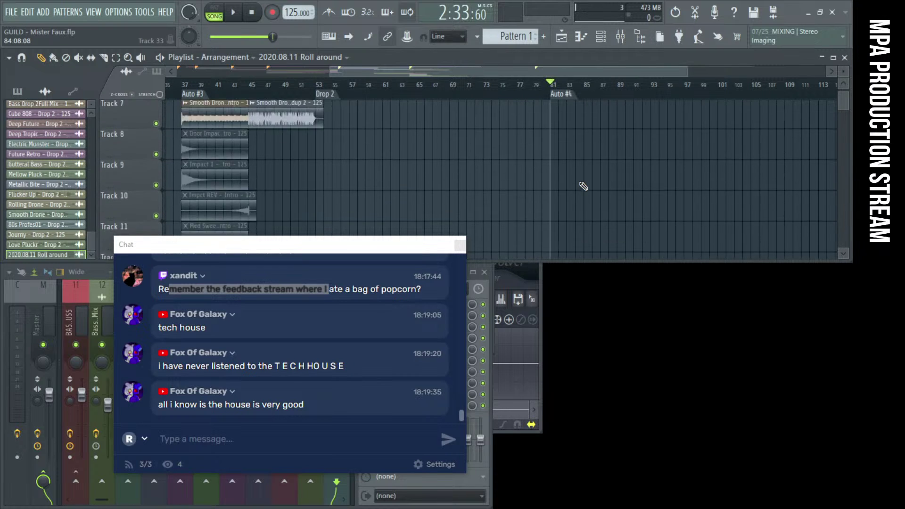
{"action": "double_click", "coordinate": [587, 120]}
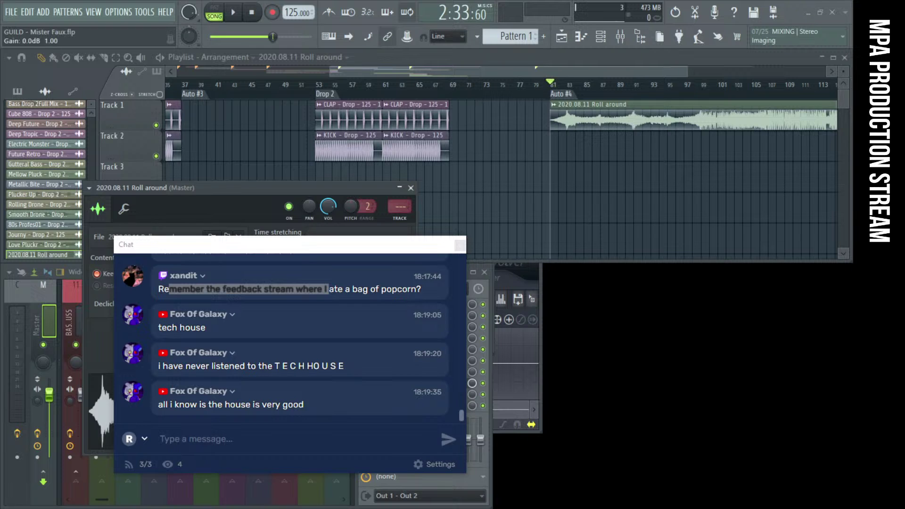
{"action": "key", "text": "space"}
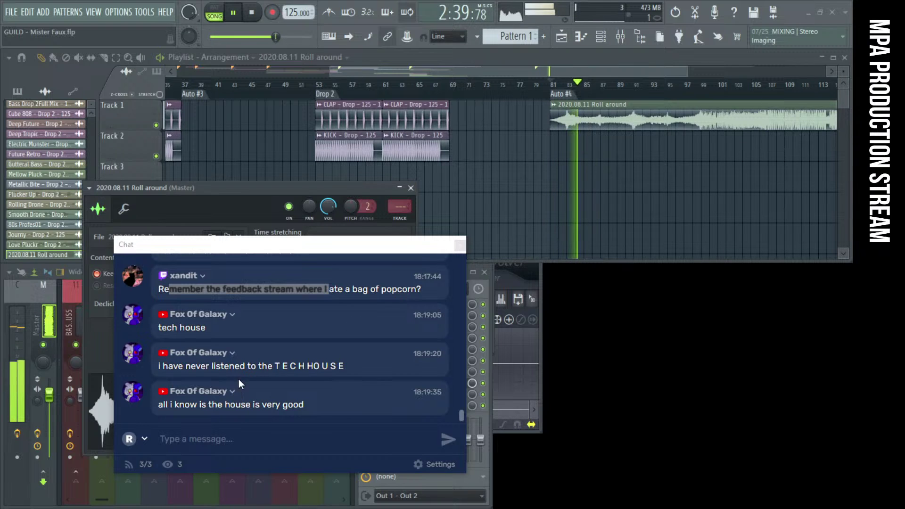
{"action": "left_click", "coordinate": [230, 444]}
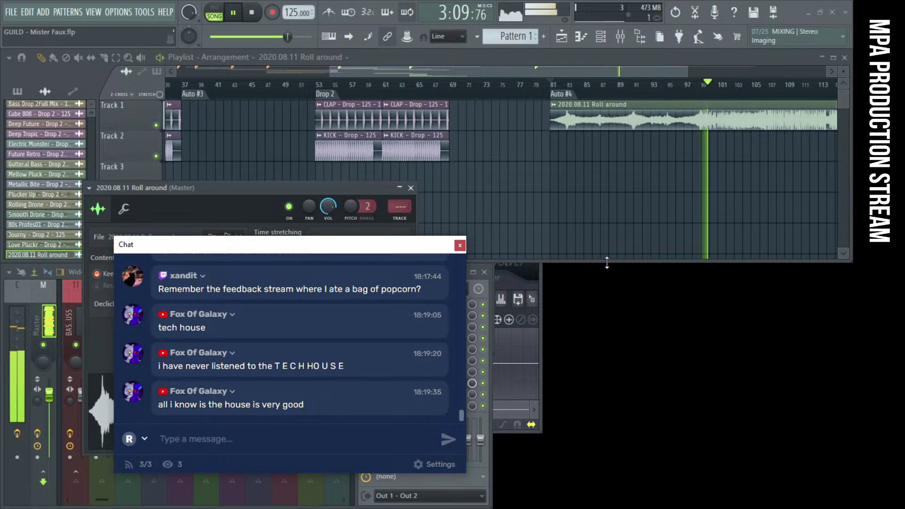
{"action": "scroll", "coordinate": [583, 167], "scroll_direction": "down", "scroll_amount": 2}
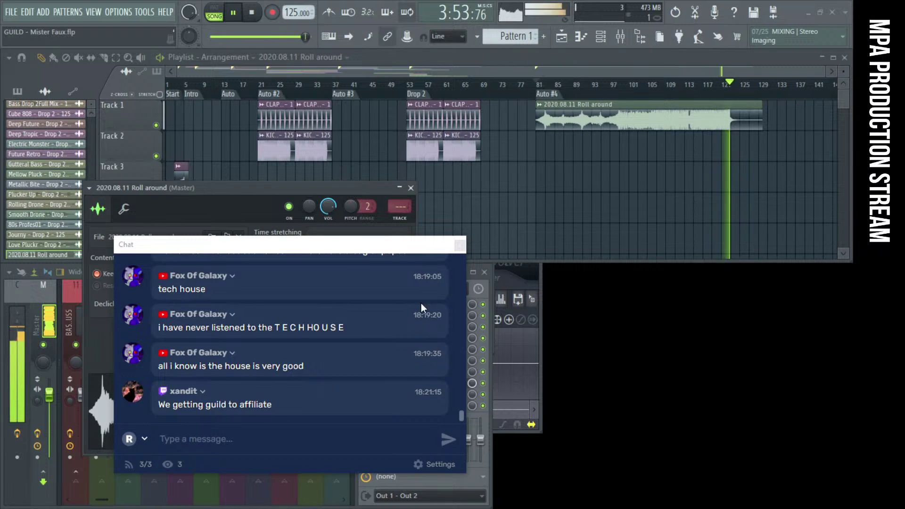
{"action": "key", "text": "space"}
Reposition the Chat window several times, finally dropping it toward the lower right
{"action": "left_click_drag", "start_coordinate": [268, 248], "coordinate": [230, 119]}
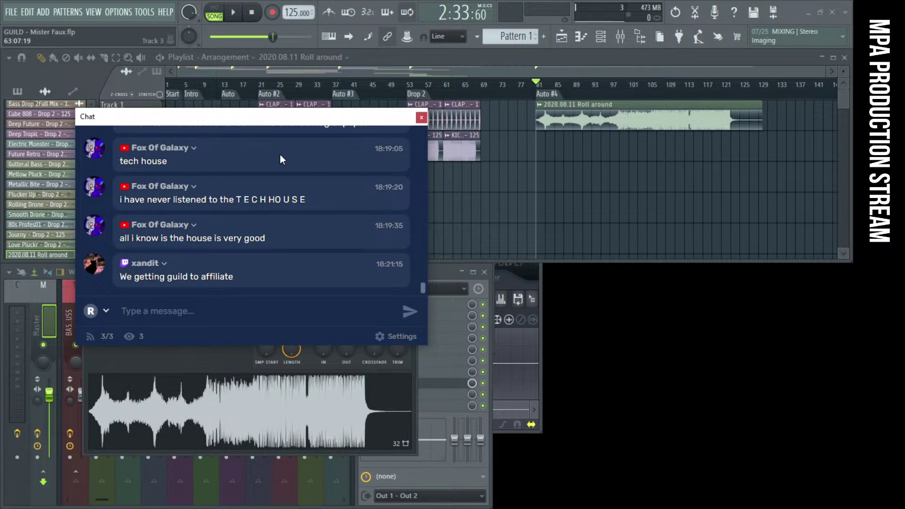
{"action": "left_click_drag", "start_coordinate": [196, 123], "coordinate": [175, 107]}
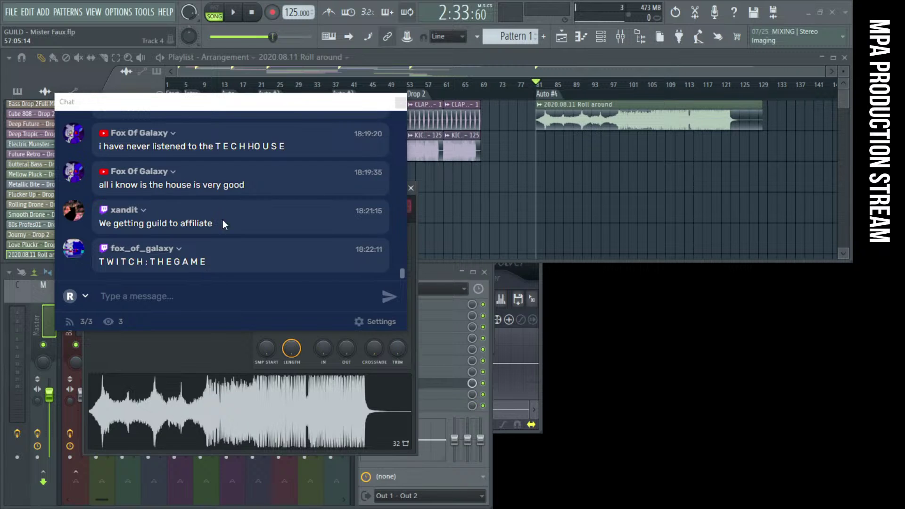
{"action": "left_click_drag", "start_coordinate": [105, 262], "coordinate": [251, 268]}
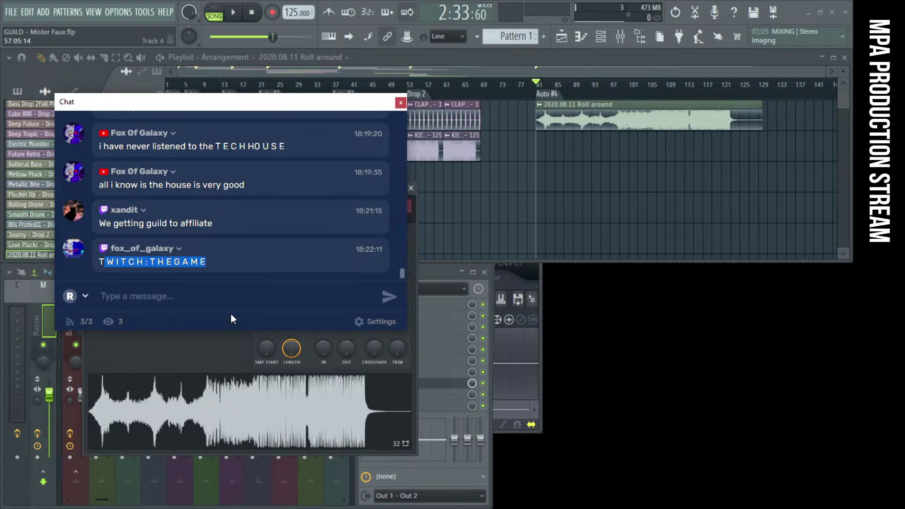
{"action": "left_click_drag", "start_coordinate": [110, 105], "coordinate": [481, 312]}
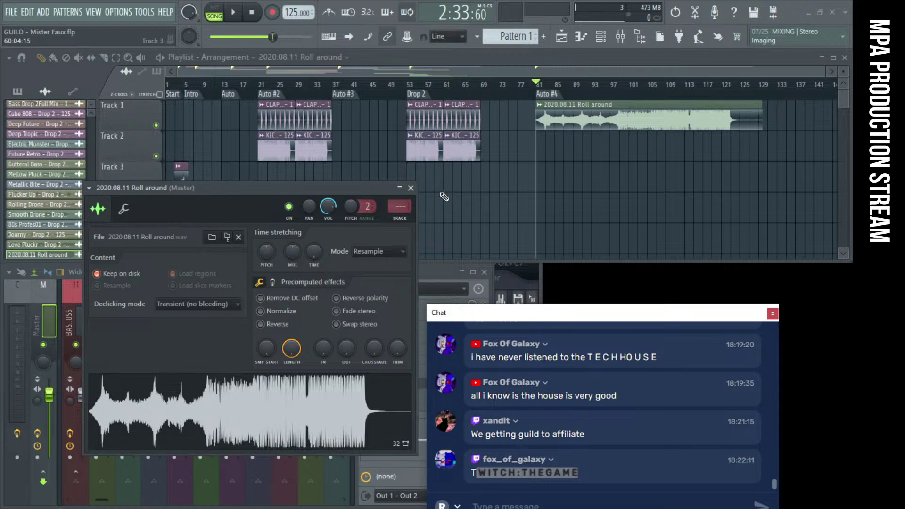
Close the Roll around channel settings, keep the clip at bar 81, and shift the chat window to the lower right
{"action": "left_click", "coordinate": [411, 189]}
{"action": "left_click_drag", "start_coordinate": [584, 114], "coordinate": [586, 137]}
{"action": "scroll", "coordinate": [589, 142], "scroll_direction": "up", "scroll_amount": 5}
{"action": "scroll", "coordinate": [591, 144], "scroll_direction": "up", "scroll_amount": 4}
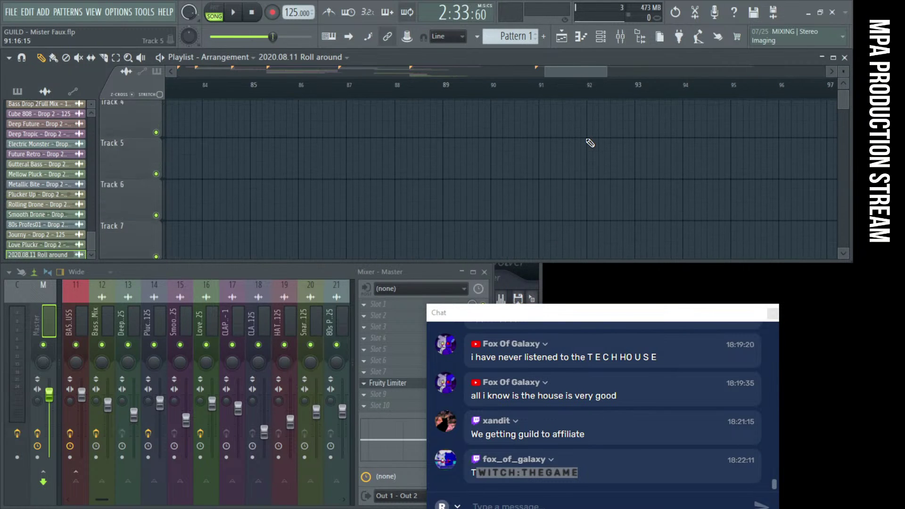
{"action": "scroll", "coordinate": [590, 148], "scroll_direction": "down", "scroll_amount": 4}
{"action": "scroll", "coordinate": [590, 147], "scroll_direction": "up", "scroll_amount": 1}
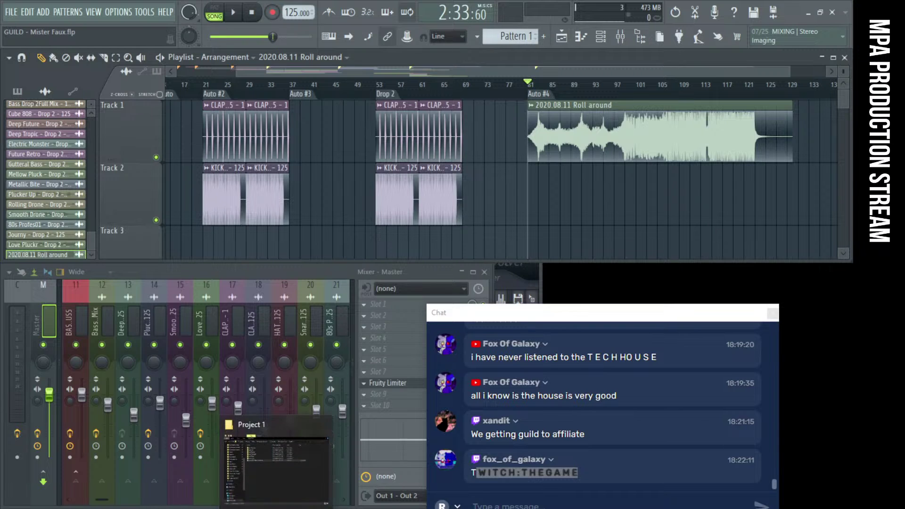
{"action": "left_click_drag", "start_coordinate": [505, 313], "coordinate": [574, 280]}
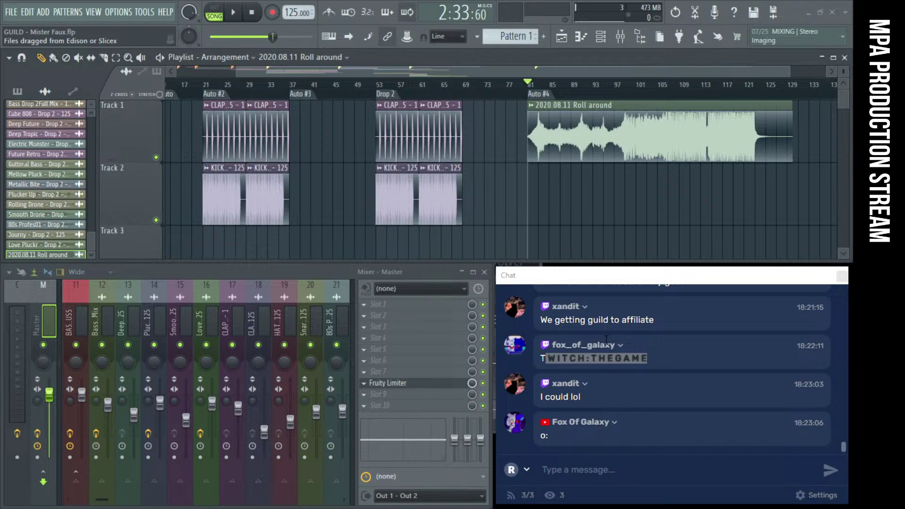
{"action": "left_click", "coordinate": [651, 354]}
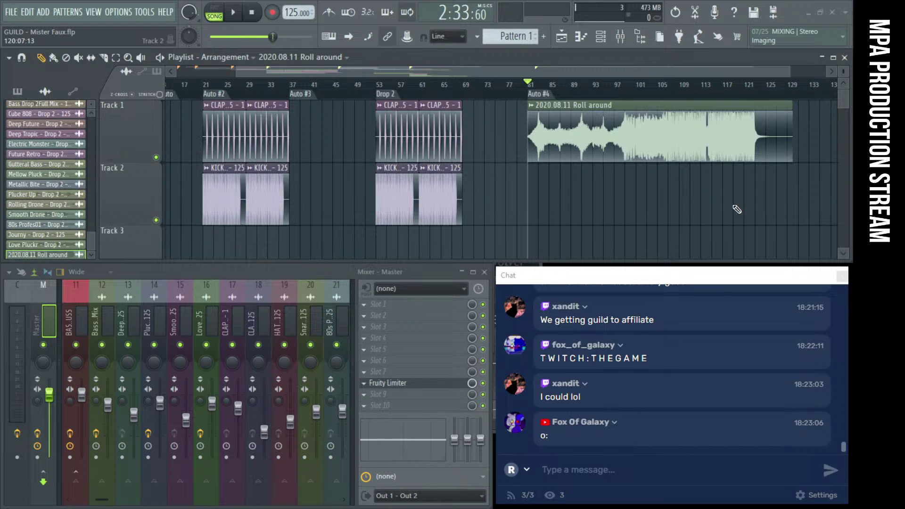
Zoom the playlist out, then create a blank project from the Minimal > Empty template
{"action": "right_click", "coordinate": [640, 214], "text": "ctrl"}
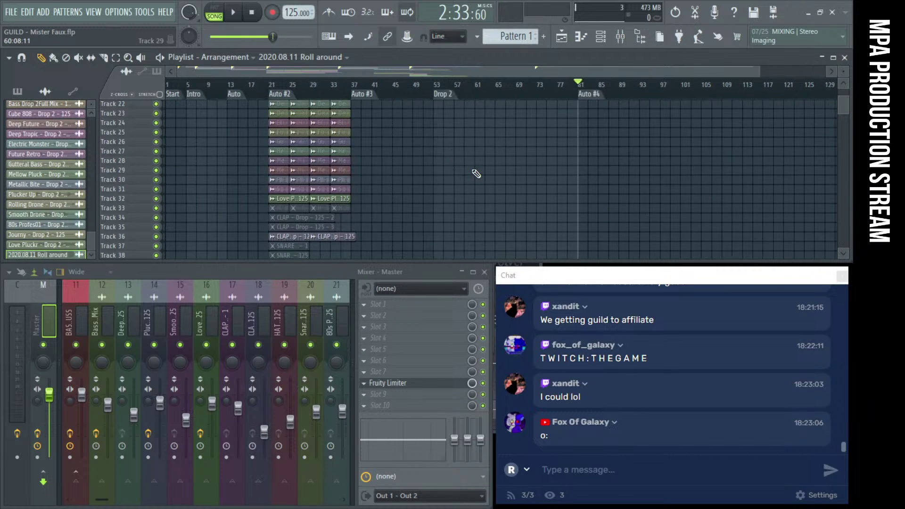
{"action": "left_click", "coordinate": [10, 13]}
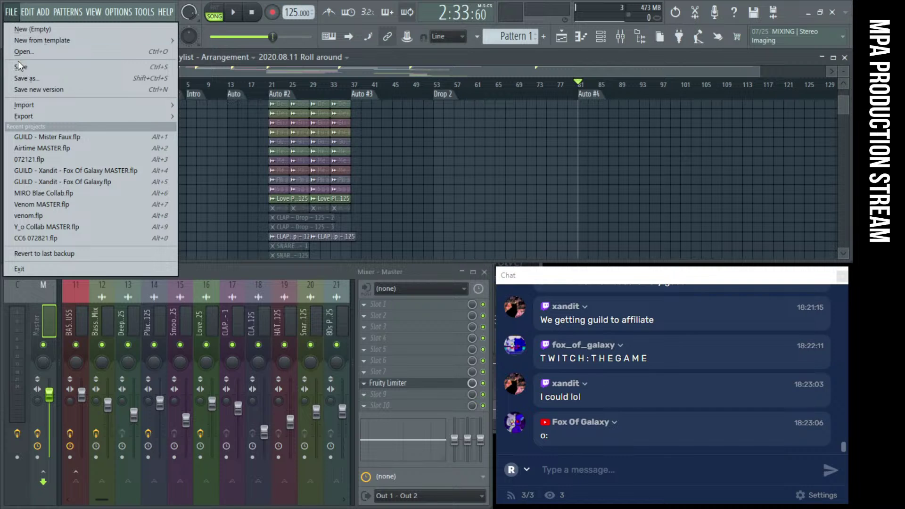
{"action": "left_click", "coordinate": [10, 13]}
{"action": "left_click", "coordinate": [8, 15]}
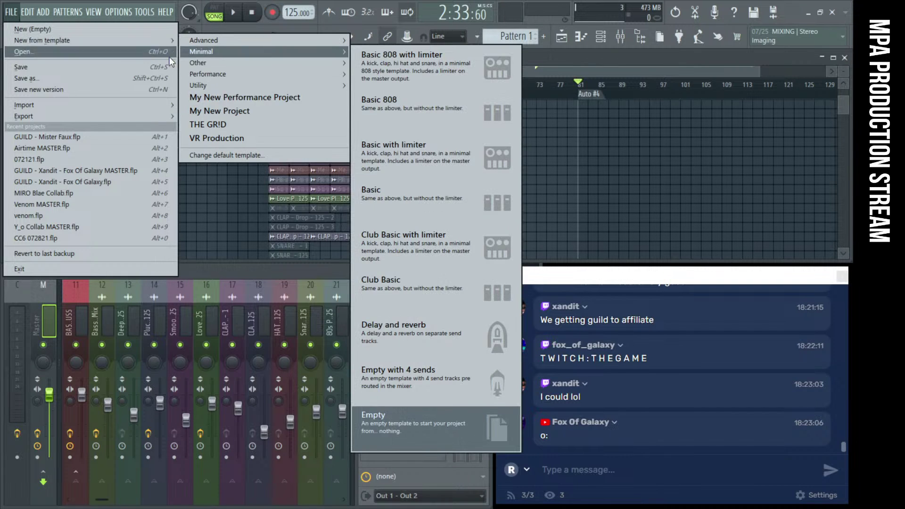
{"action": "key", "text": "alt+1"}
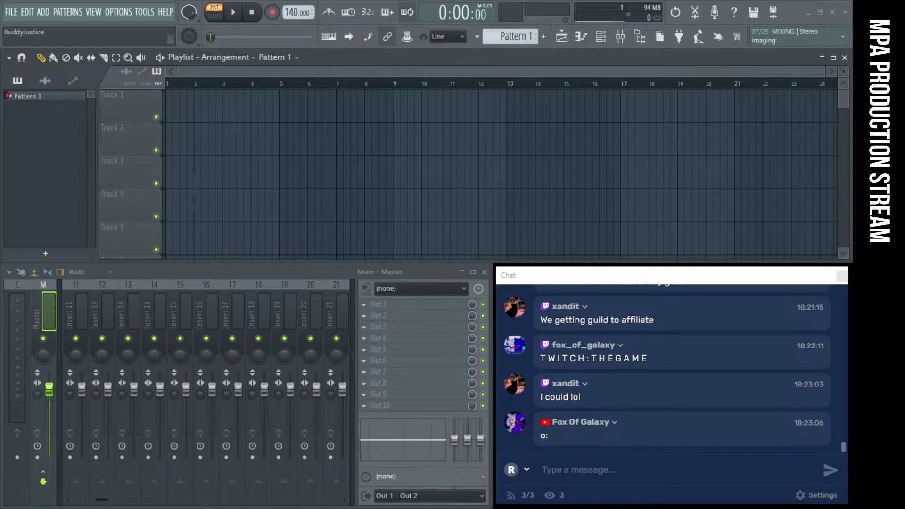
Place the WIP050821 audio clip on Track 1 and raise the tempo to 174 BPM
{"action": "left_click_drag", "start_coordinate": [792, 215], "coordinate": [375, 158]}
{"action": "scroll", "coordinate": [460, 204], "scroll_direction": "down", "scroll_amount": 3}
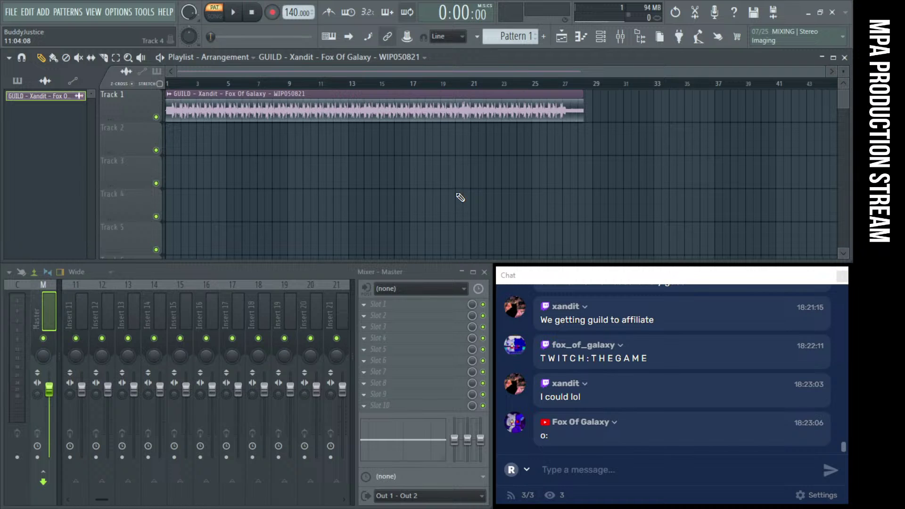
{"action": "left_click_drag", "start_coordinate": [297, 12], "coordinate": [297, 0]}
Switch to SONG mode, start playback, and open an empty Master effect slot's menu
{"action": "left_click", "coordinate": [215, 17]}
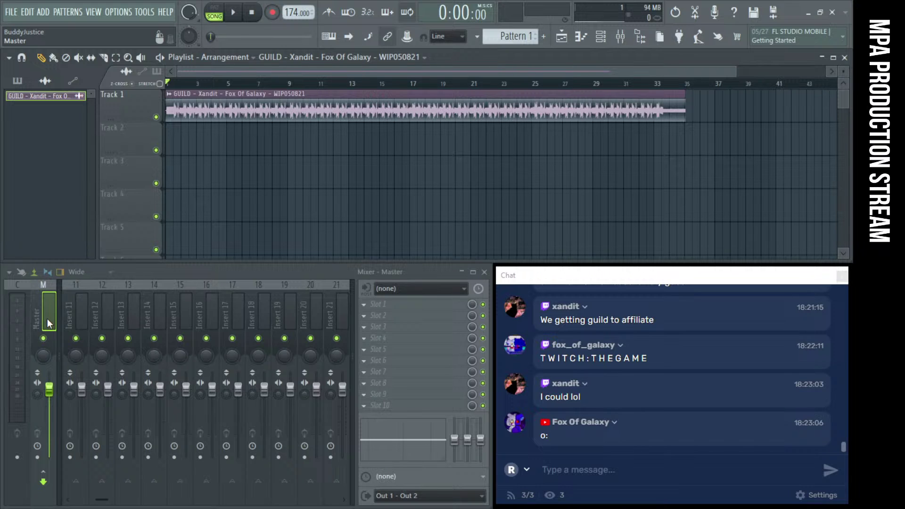
{"action": "key", "text": "space"}
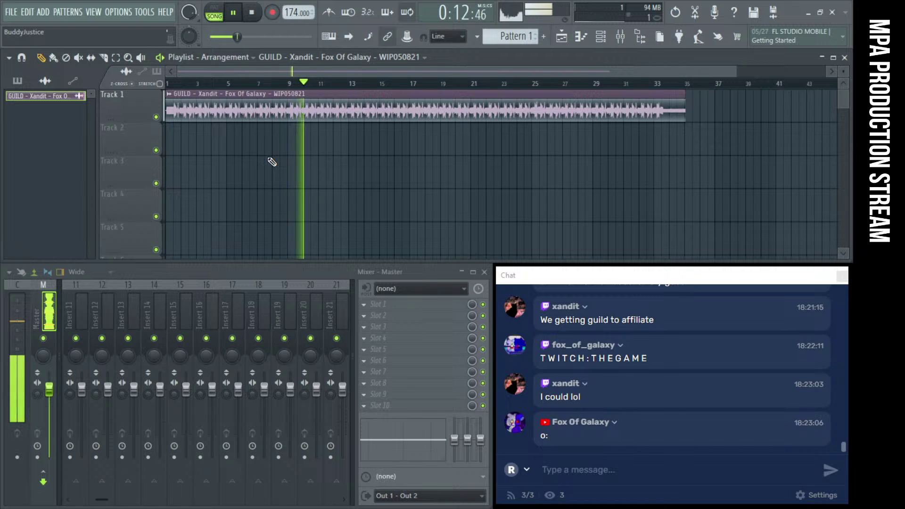
{"action": "left_click", "coordinate": [404, 372]}
Load Fruity Limiter on the Master, boost its gain to 10.5 dB, stop playback, and move its window aside
{"action": "left_click", "coordinate": [558, 327]}
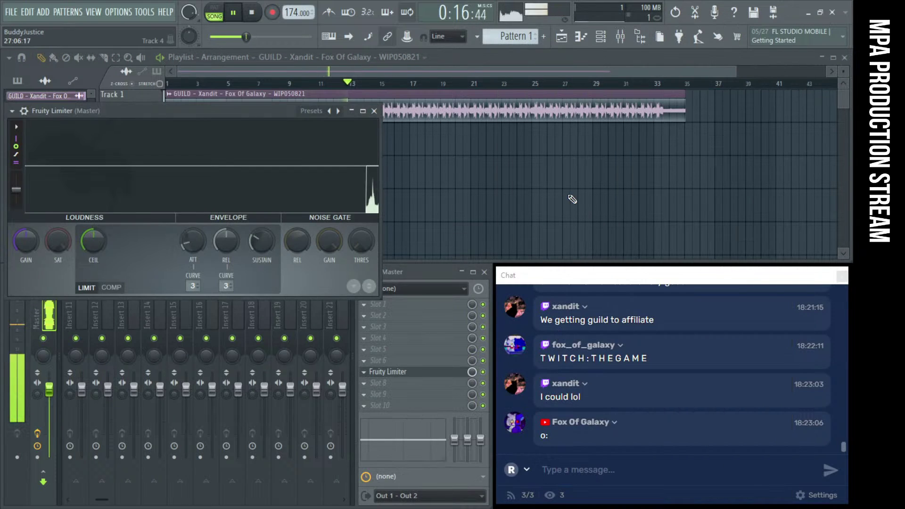
{"action": "left_click_drag", "start_coordinate": [28, 238], "coordinate": [30, 244]}
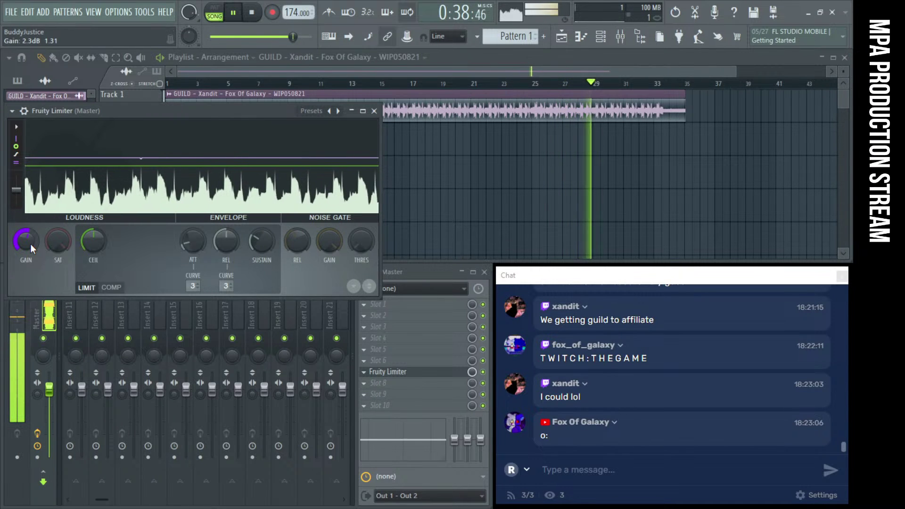
{"action": "left_click_drag", "start_coordinate": [30, 244], "coordinate": [30, 221]}
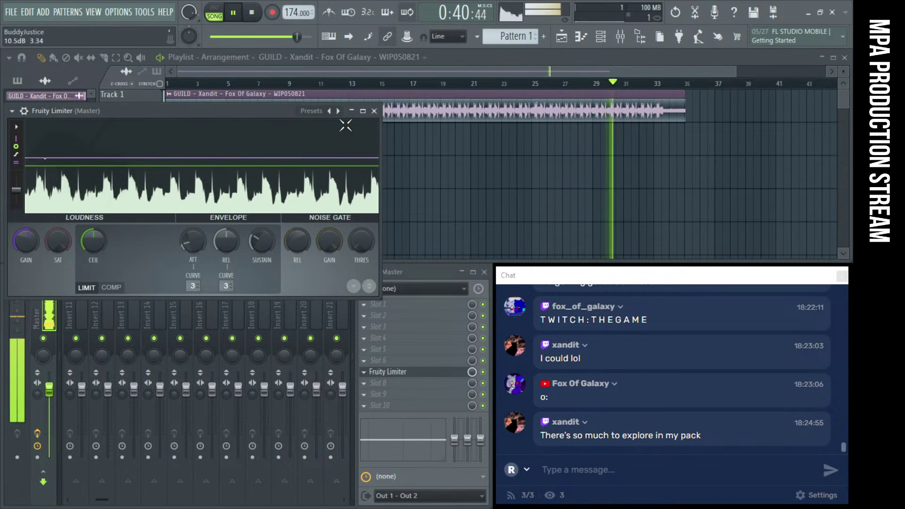
{"action": "key", "text": "space"}
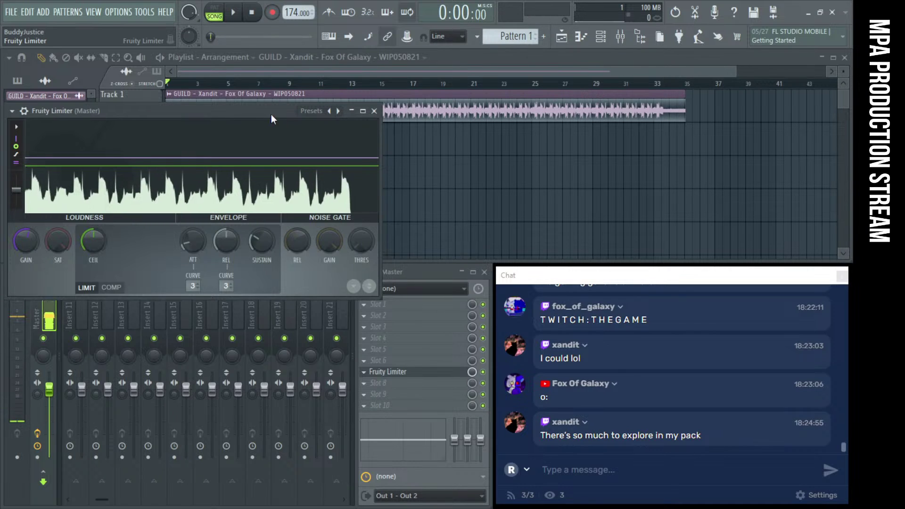
{"action": "left_click_drag", "start_coordinate": [270, 113], "coordinate": [361, 147]}
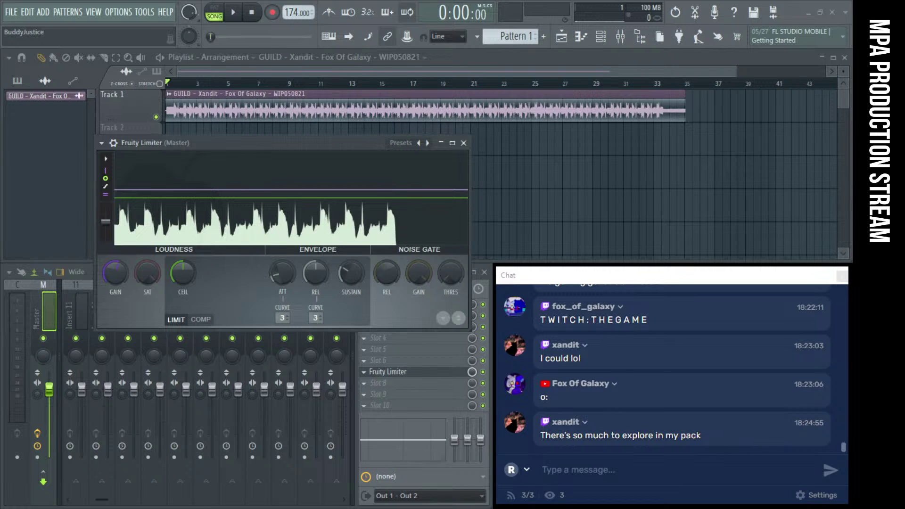
Play and stop the song from the start twice
{"action": "left_click", "coordinate": [234, 16]}
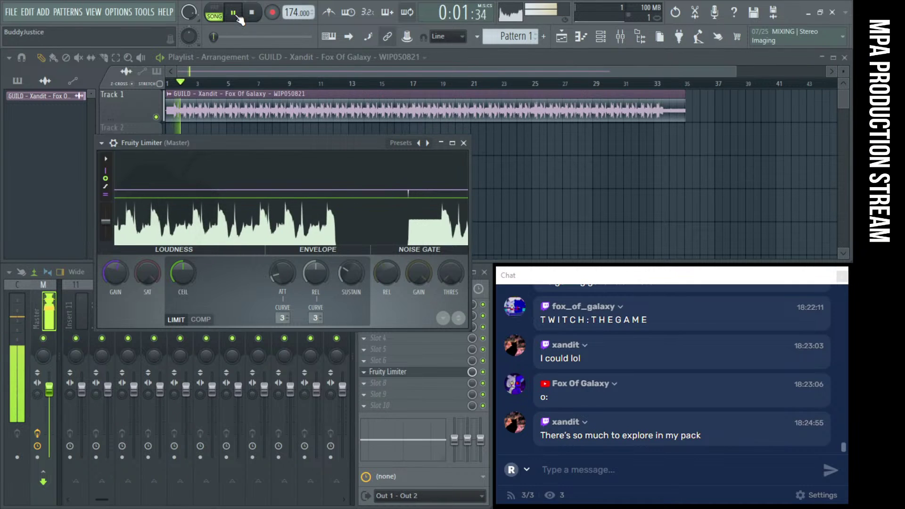
{"action": "key", "text": "space"}
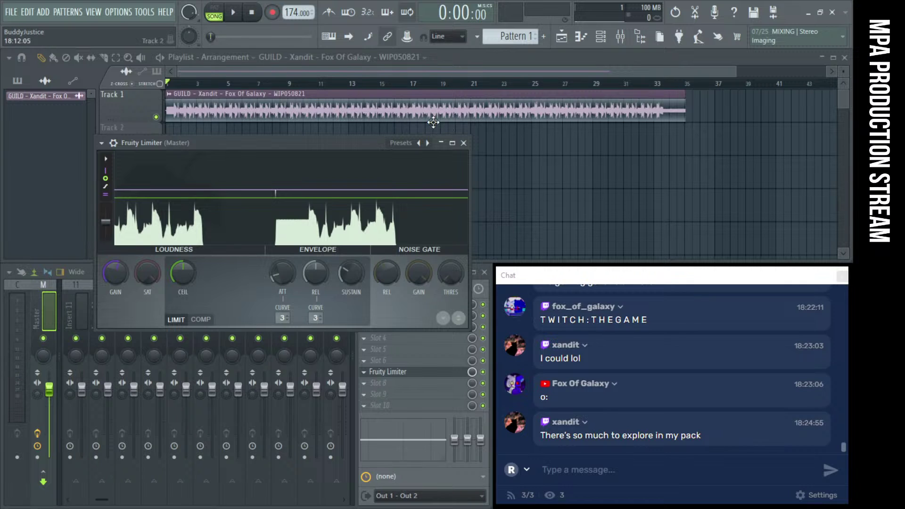
{"action": "left_click", "coordinate": [234, 13]}
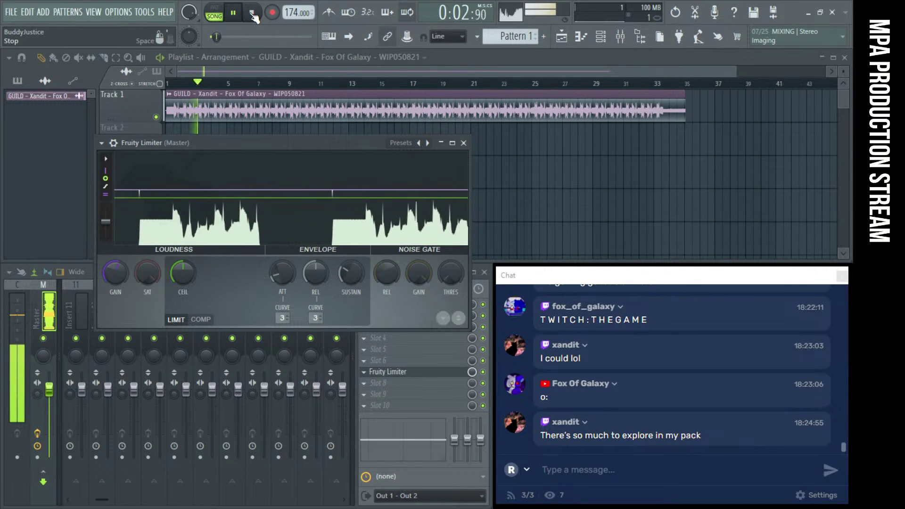
{"action": "left_click", "coordinate": [252, 13]}
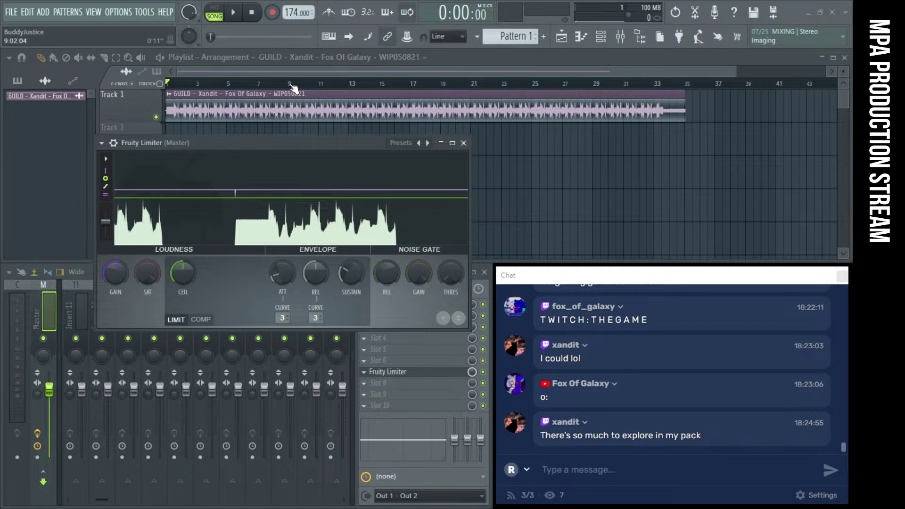
Set the song position just before bar 21 and audition the clip from there
{"action": "left_click", "coordinate": [594, 87]}
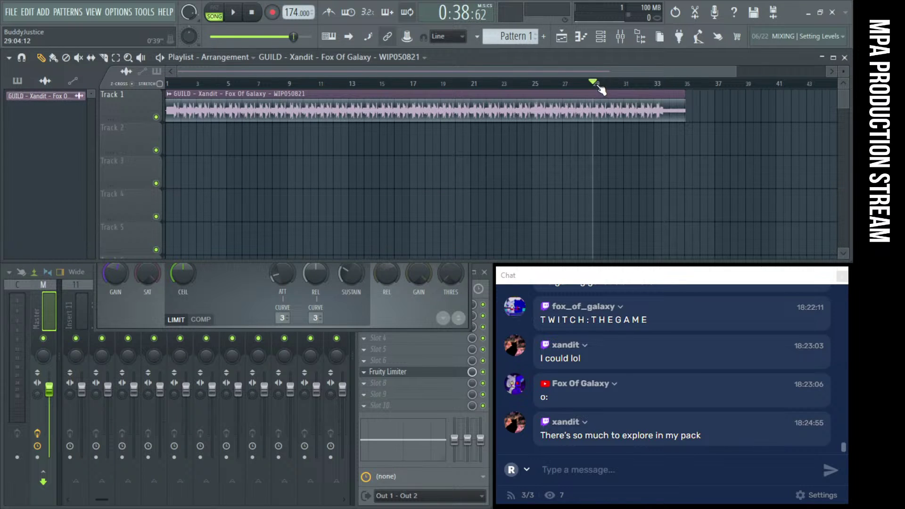
{"action": "left_click", "coordinate": [473, 88]}
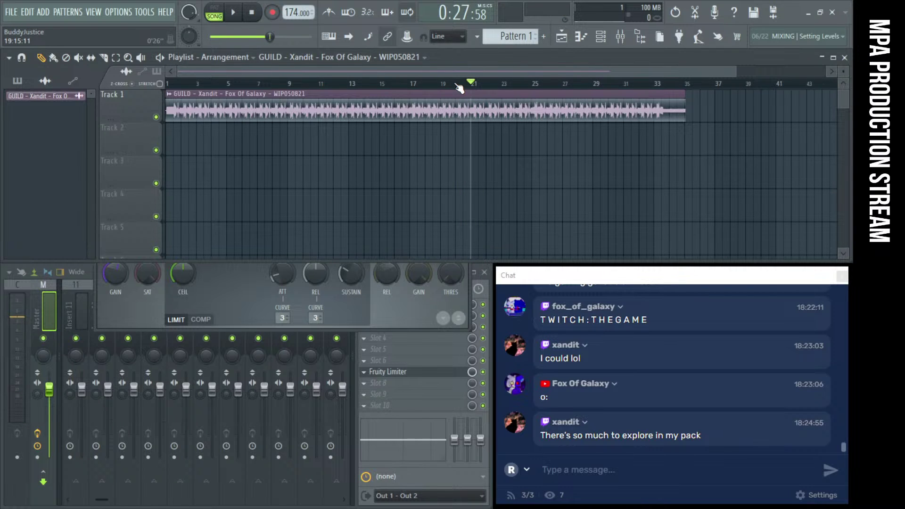
{"action": "left_click", "coordinate": [457, 88]}
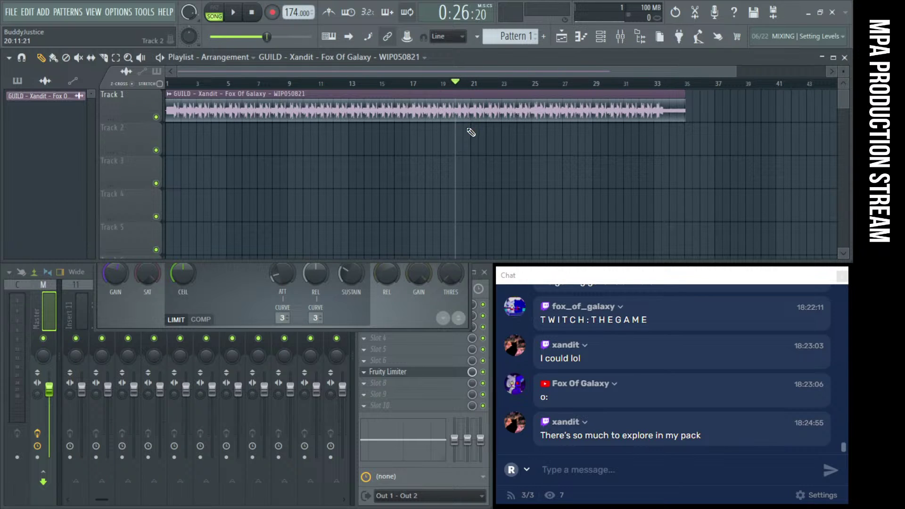
{"action": "key", "text": "space"}
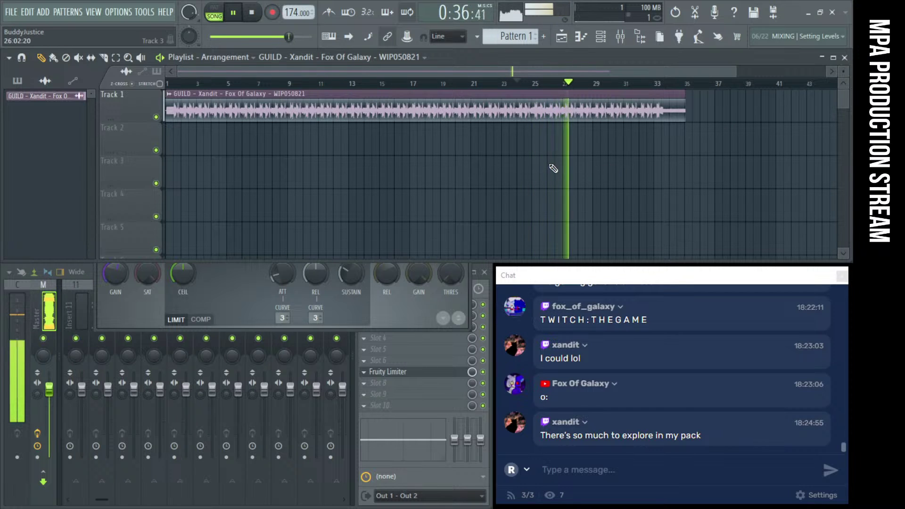
{"action": "key", "text": "space"}
{"action": "key", "text": "space"}
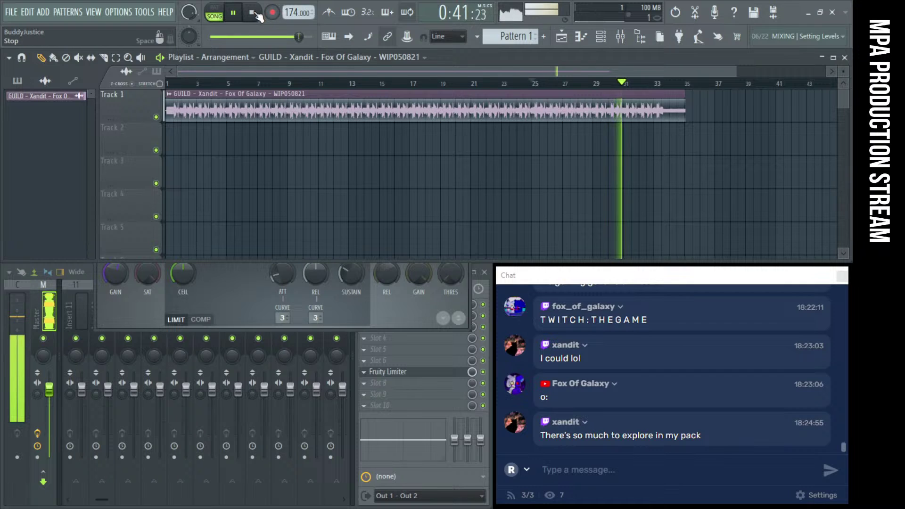
{"action": "key", "text": "space"}
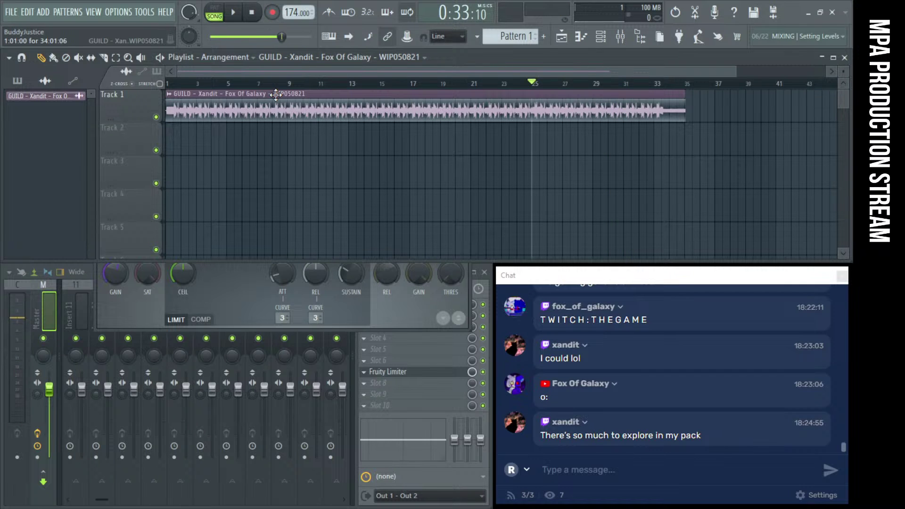
Bring the Fruity Limiter window to the front and nudge it slightly left
{"action": "scroll", "coordinate": [432, 158], "scroll_direction": "up", "scroll_amount": 2}
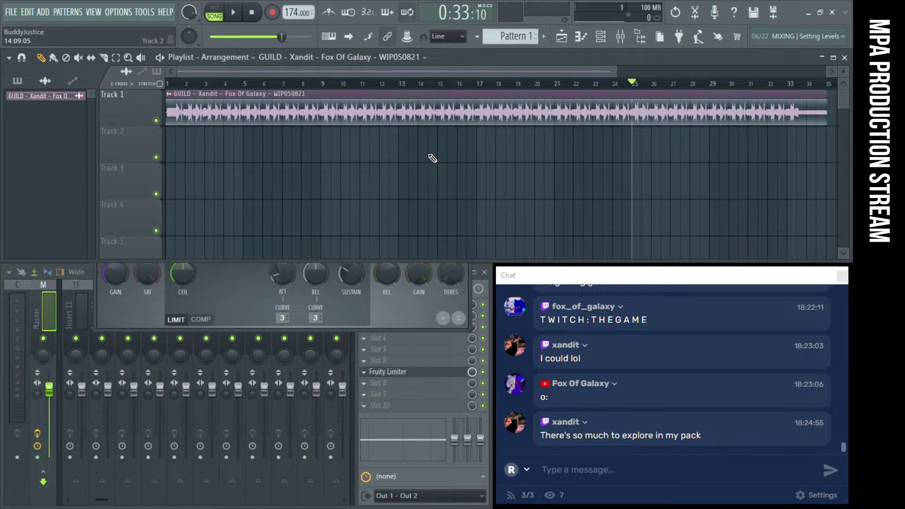
{"action": "left_click", "coordinate": [245, 315]}
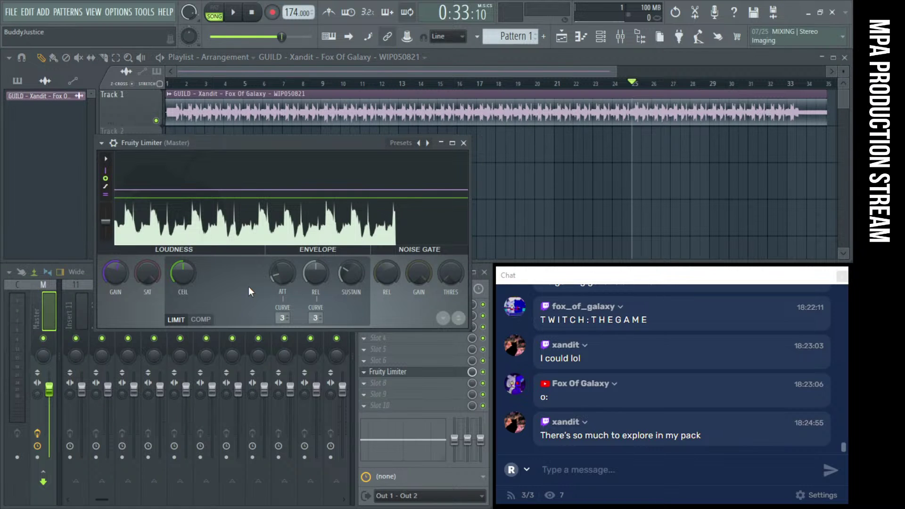
{"action": "left_click_drag", "start_coordinate": [210, 142], "coordinate": [192, 145]}
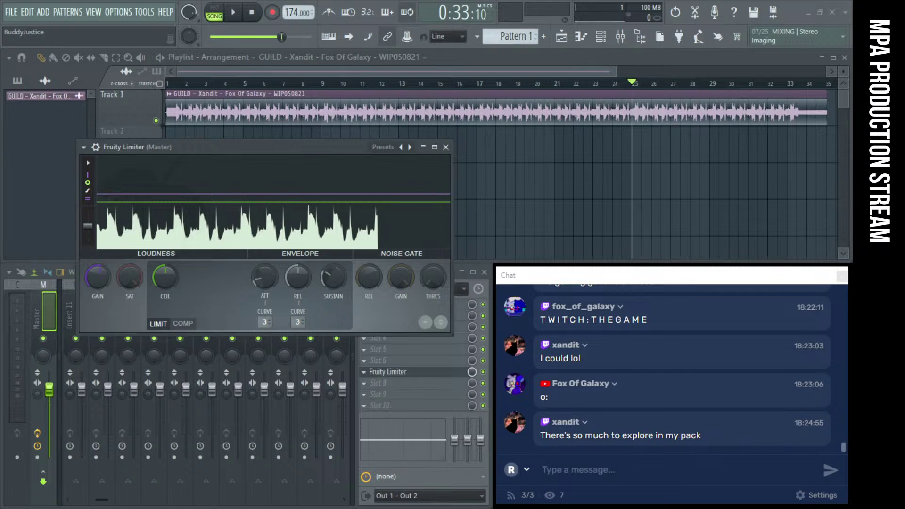
Paste the spreadsheet link into the chat message box and send it
{"action": "left_click", "coordinate": [659, 469]}
{"action": "key", "text": "ctrl+v"}
{"action": "key", "text": "Return"}
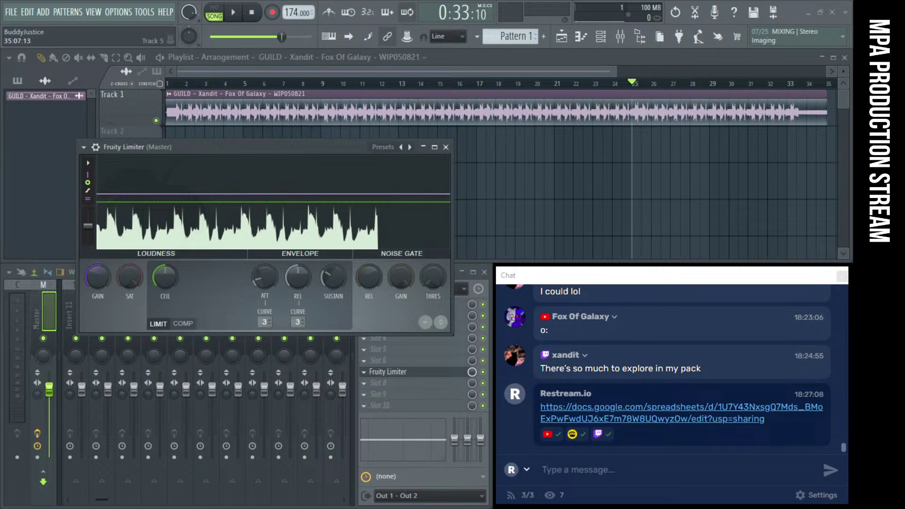
Shift the Fruity Limiter window up and across to the right, then close it
{"action": "left_click_drag", "start_coordinate": [276, 147], "coordinate": [279, 137]}
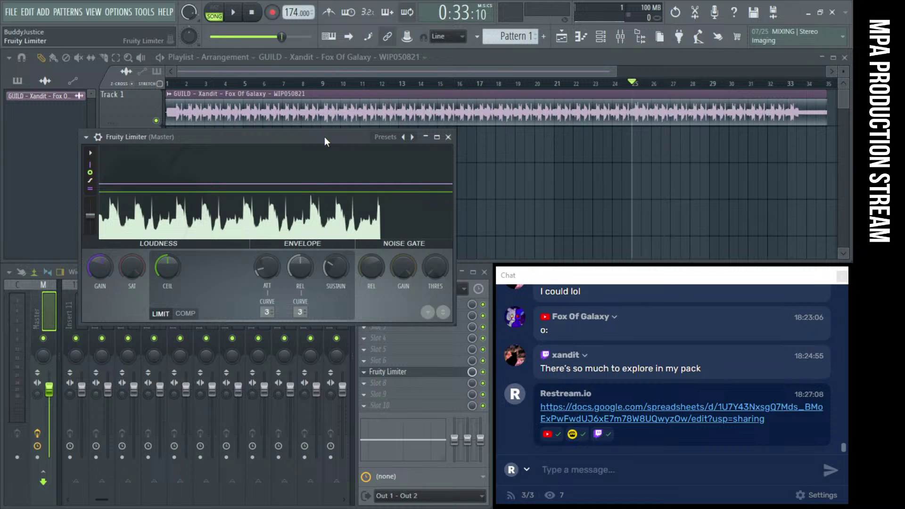
{"action": "left_click_drag", "start_coordinate": [324, 136], "coordinate": [533, 123]}
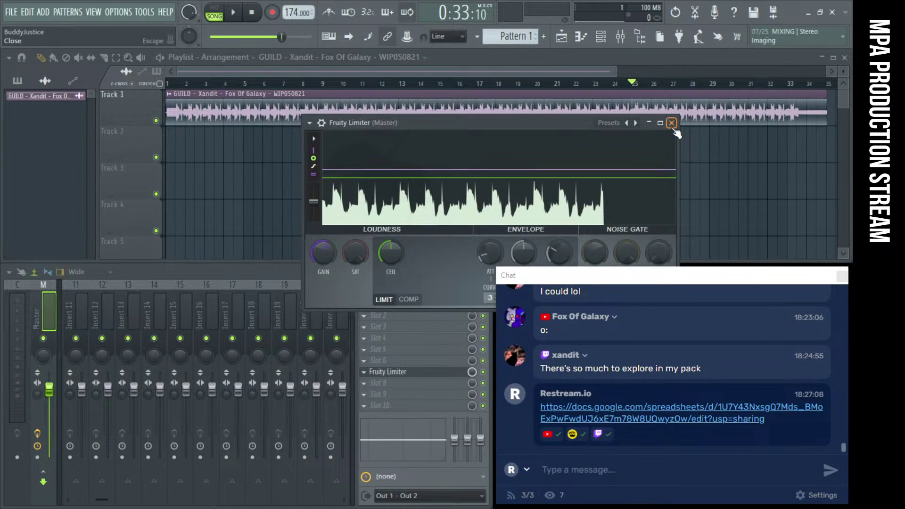
{"action": "left_click", "coordinate": [673, 121]}
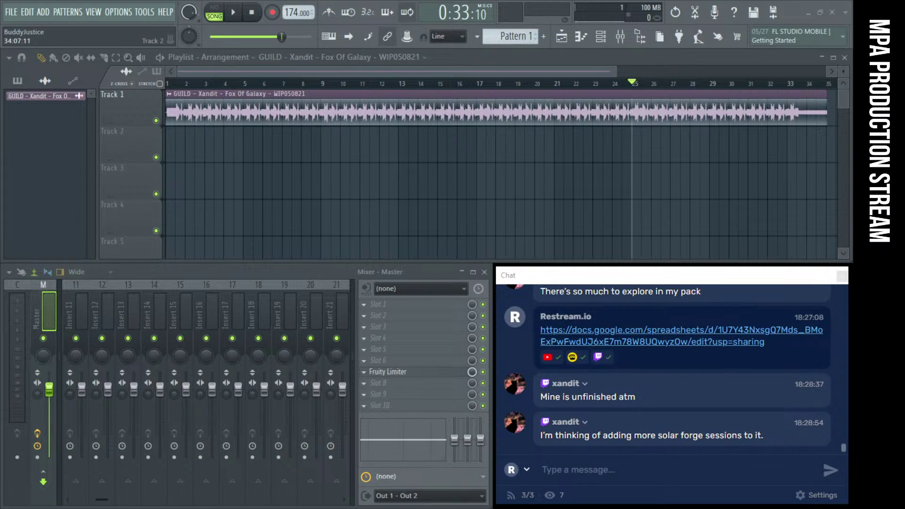
Focus the chat window and drag it to the lower left, covering the mixer
{"action": "left_click", "coordinate": [632, 472]}
{"action": "left_click_drag", "start_coordinate": [570, 274], "coordinate": [218, 255]}
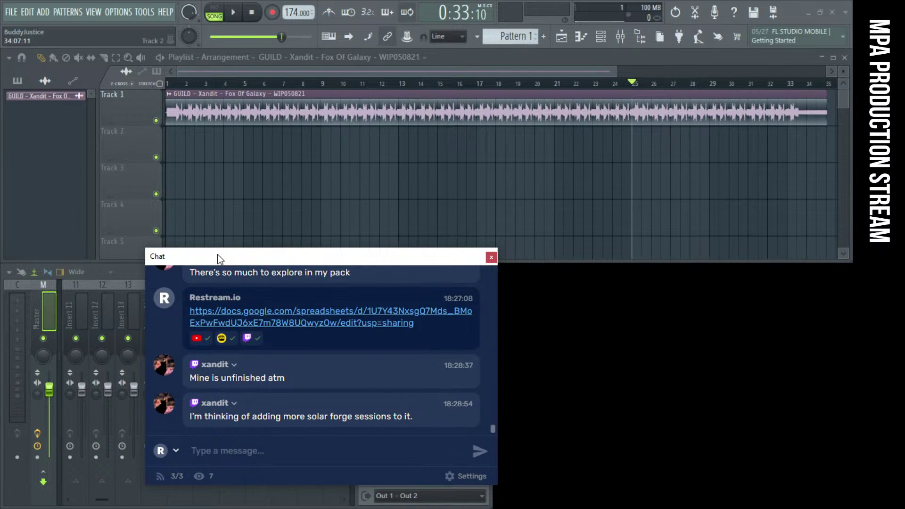
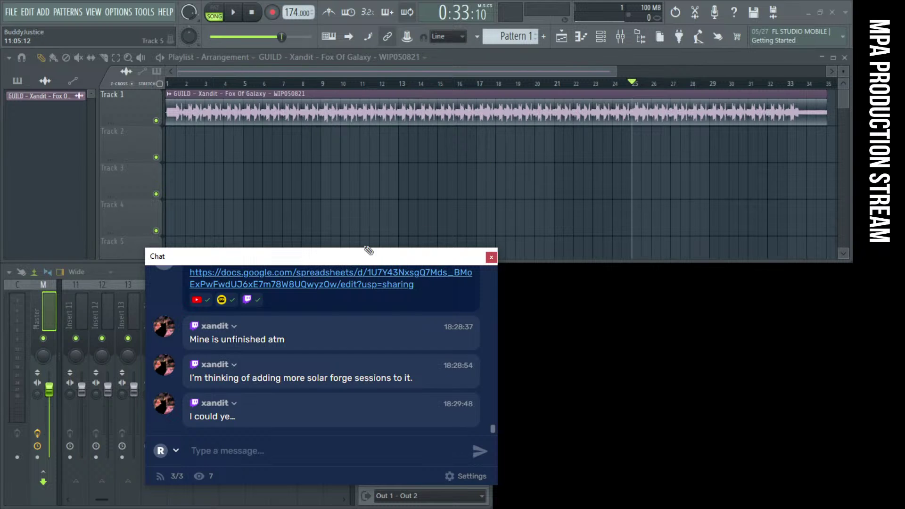
Move the chat window to the lower right so every mixer insert shows, then re-zoom the playlist
{"action": "left_click_drag", "start_coordinate": [354, 261], "coordinate": [705, 282]}
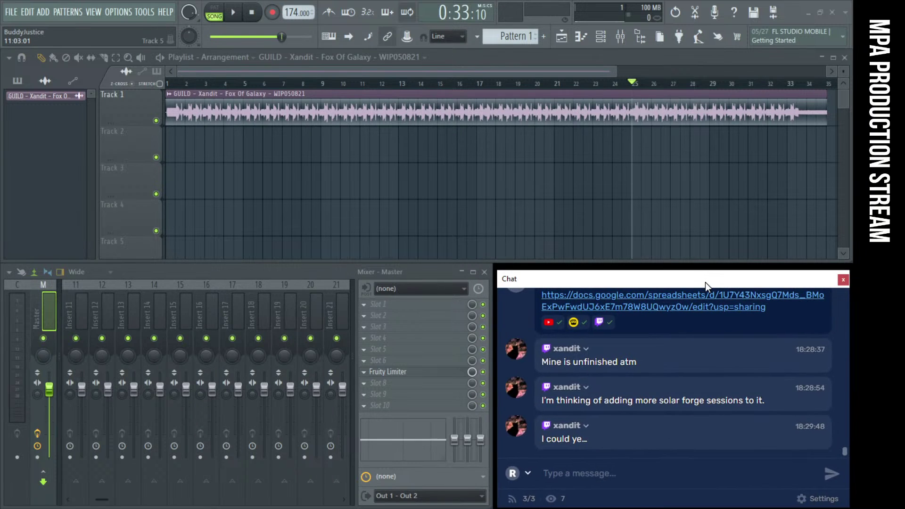
{"action": "scroll", "coordinate": [532, 160], "scroll_direction": "down", "scroll_amount": 2}
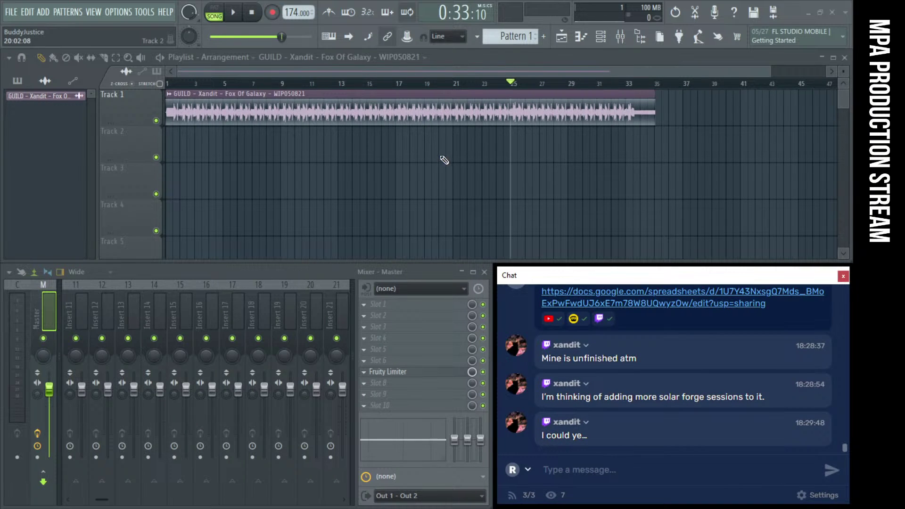
{"action": "scroll", "coordinate": [425, 158], "scroll_direction": "up", "scroll_amount": 1}
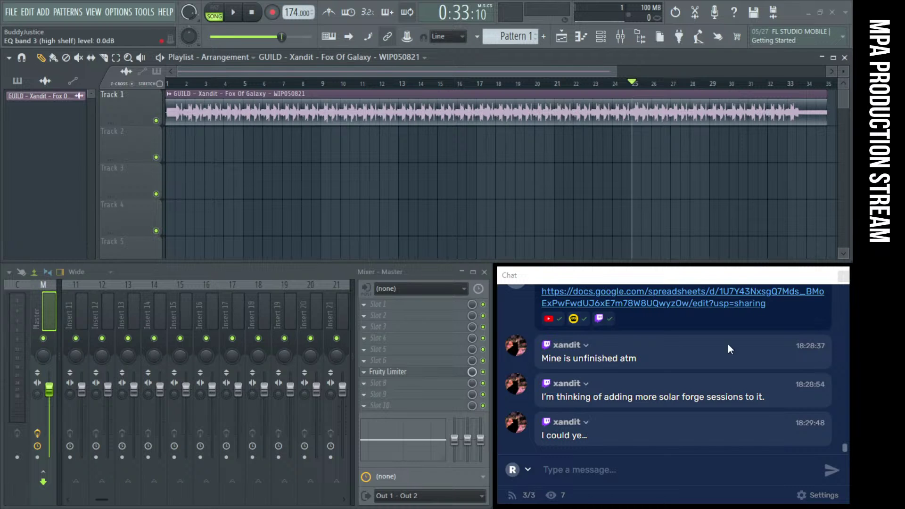
{"action": "key", "text": "alt+Tab"}
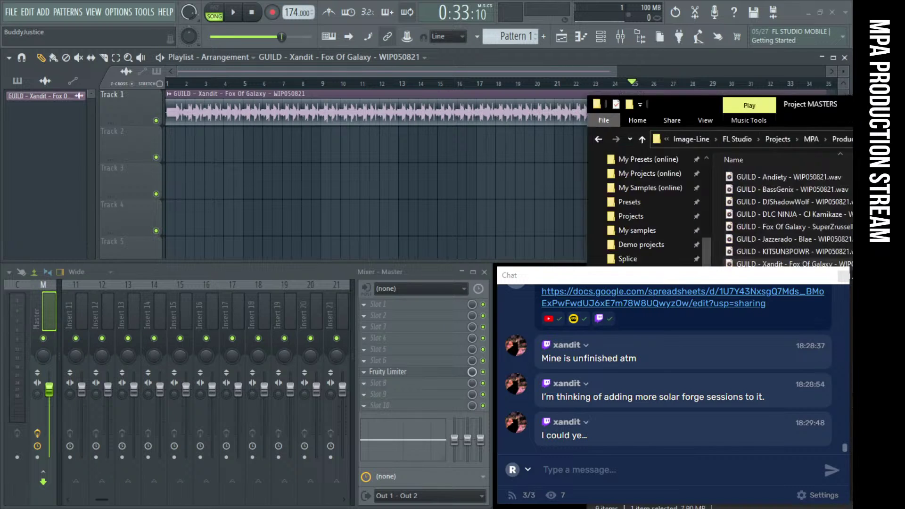
{"action": "left_click_drag", "start_coordinate": [410, 60], "coordinate": [399, 62]}
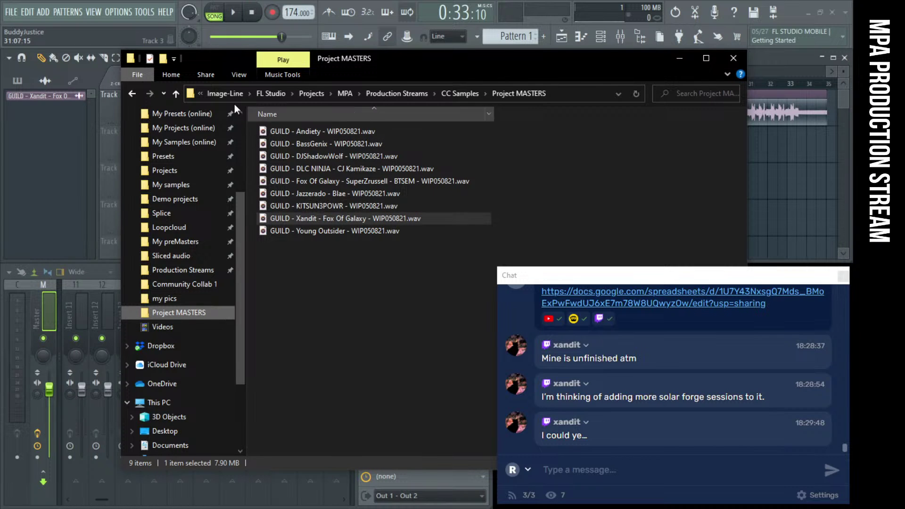
{"action": "left_click", "coordinate": [414, 94]}
{"action": "double_click", "coordinate": [300, 132]}
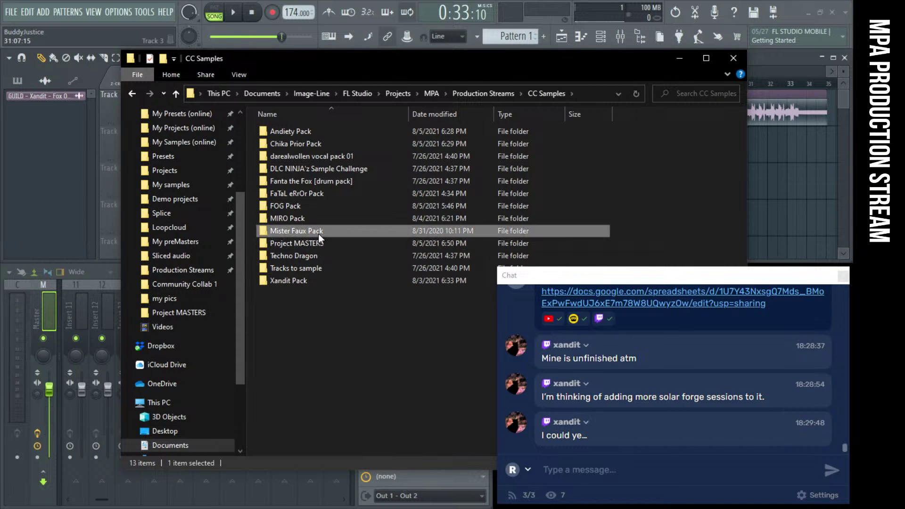
{"action": "double_click", "coordinate": [318, 232]}
{"action": "left_click", "coordinate": [301, 137]}
{"action": "double_click", "coordinate": [302, 138]}
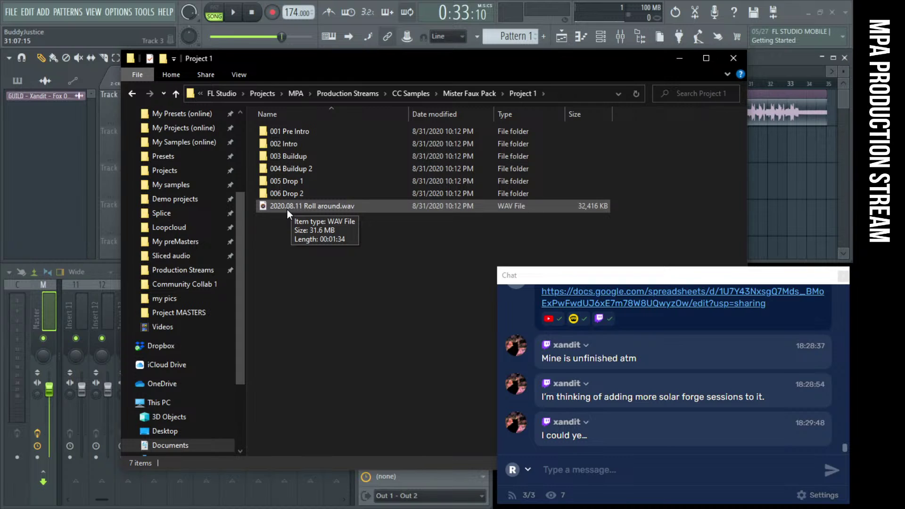
{"action": "left_click_drag", "start_coordinate": [287, 208], "coordinate": [566, 293]}
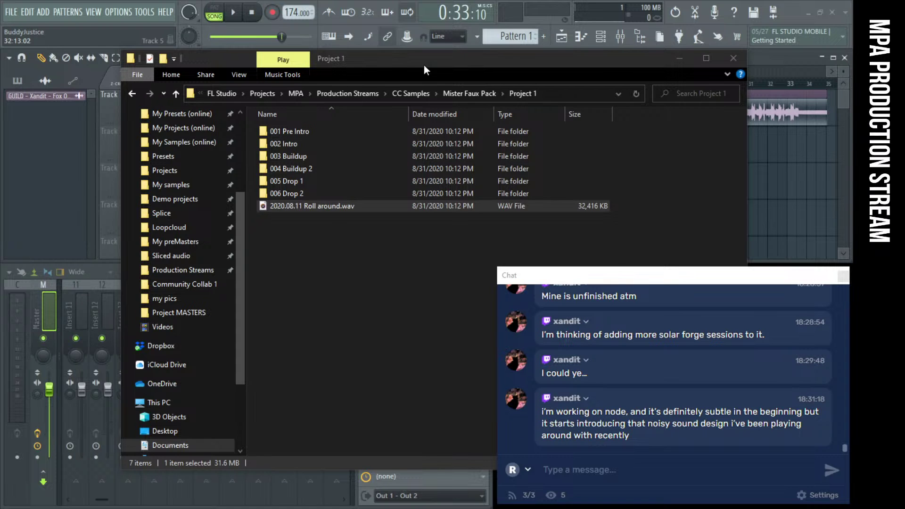
{"action": "left_click_drag", "start_coordinate": [389, 57], "coordinate": [348, 56]}
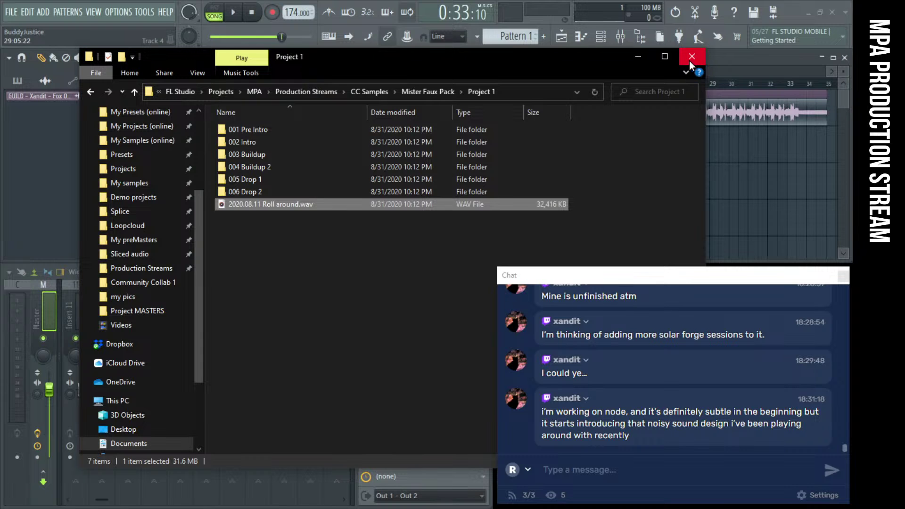
{"action": "left_click", "coordinate": [687, 58]}
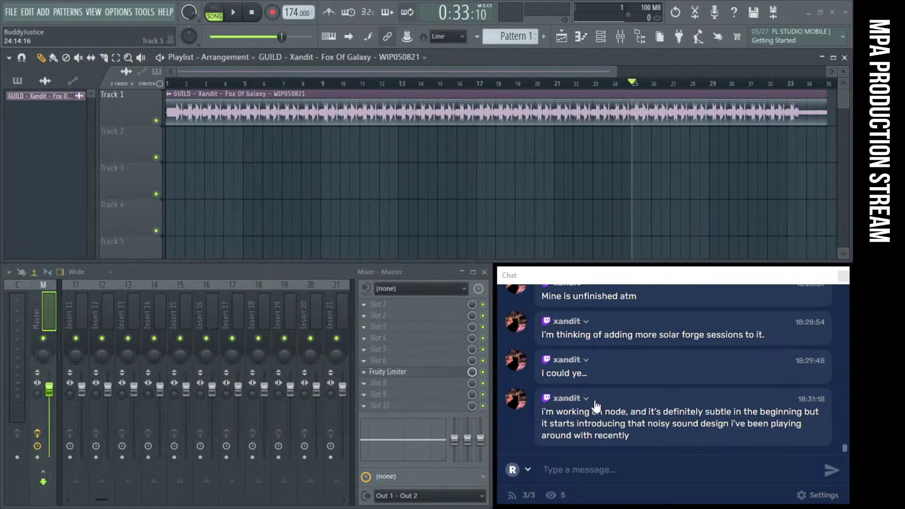
{"action": "left_click_drag", "start_coordinate": [585, 271], "coordinate": [192, 177]}
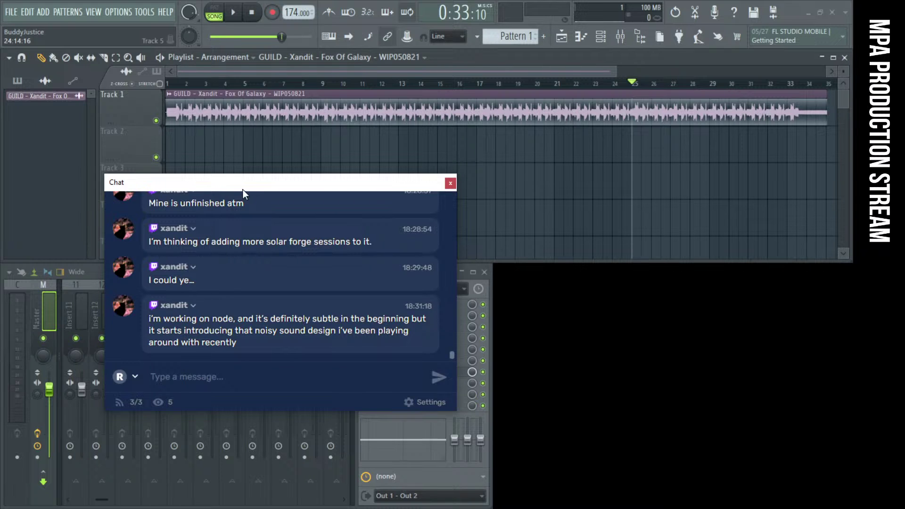
{"action": "left_click_drag", "start_coordinate": [242, 187], "coordinate": [251, 187]}
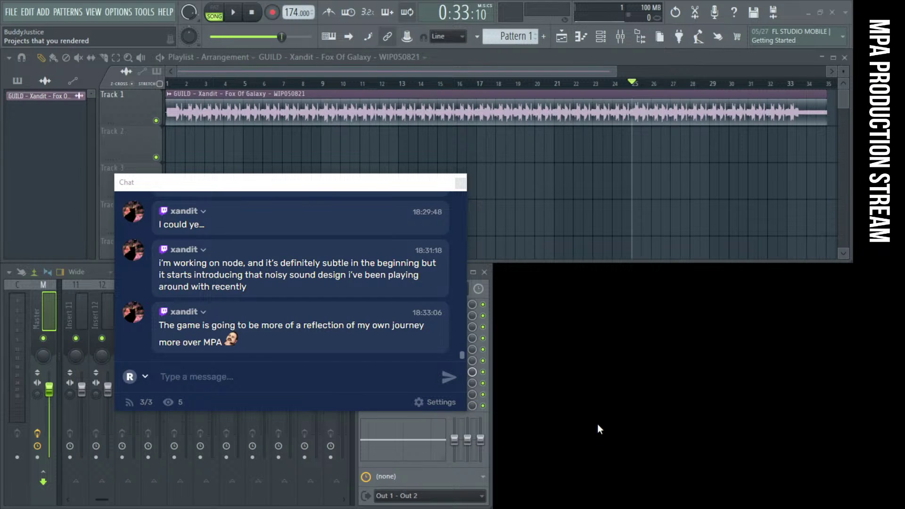
{"action": "left_click_drag", "start_coordinate": [254, 187], "coordinate": [253, 181]}
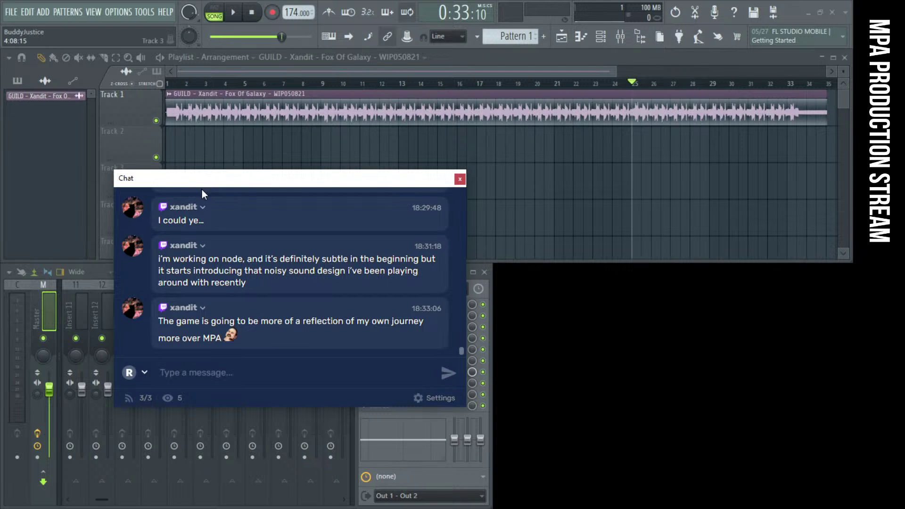
{"action": "left_click_drag", "start_coordinate": [201, 186], "coordinate": [581, 281]}
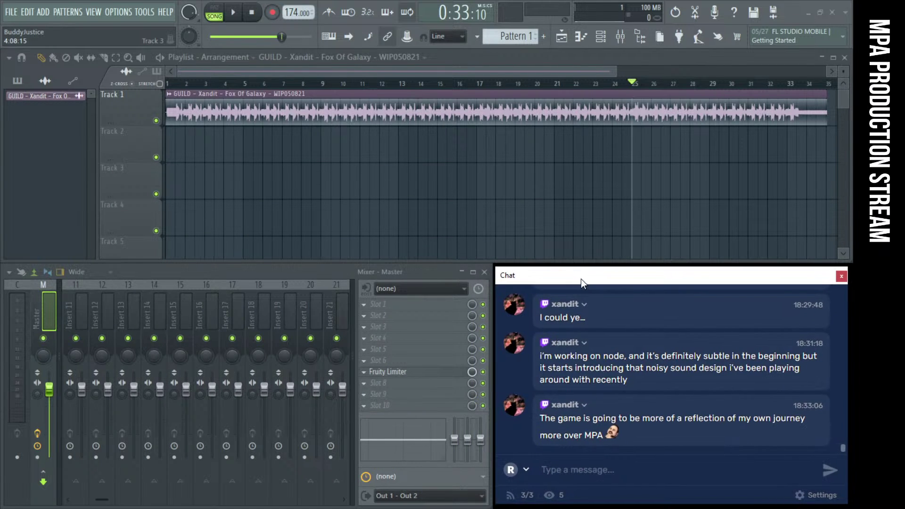
Return the song position to bar 17, then move the chat window up over the playlist
{"action": "scroll", "coordinate": [347, 143], "scroll_direction": "down", "scroll_amount": 2}
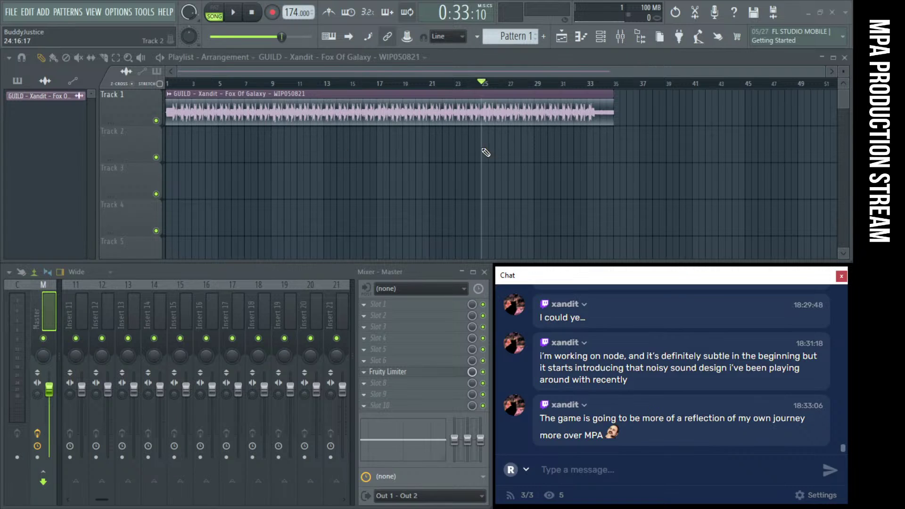
{"action": "left_click", "coordinate": [377, 84]}
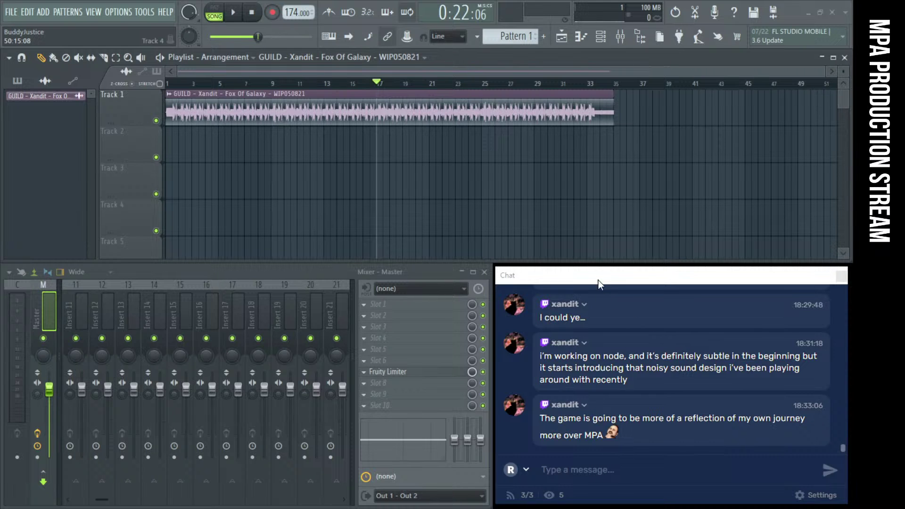
{"action": "left_click_drag", "start_coordinate": [599, 280], "coordinate": [155, 139]}
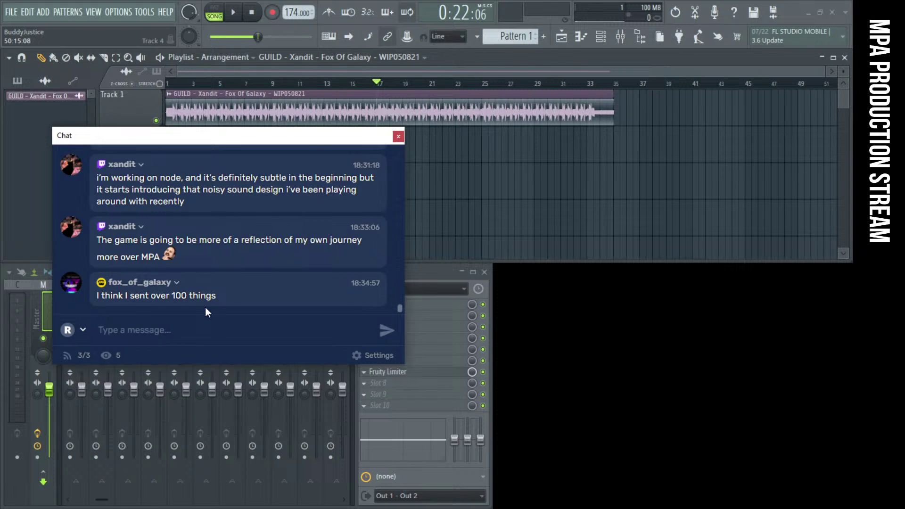
{"action": "left_click_drag", "start_coordinate": [285, 137], "coordinate": [301, 139]}
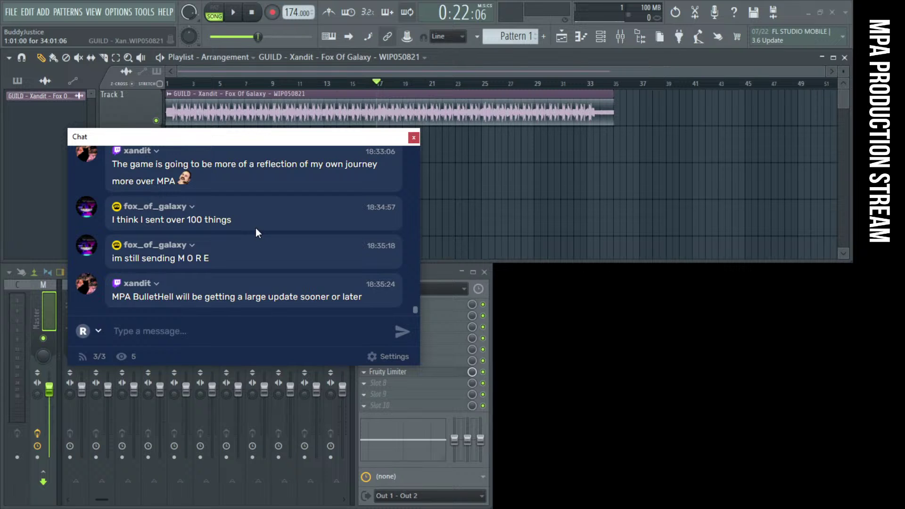
{"action": "left_click_drag", "start_coordinate": [217, 141], "coordinate": [222, 125]}
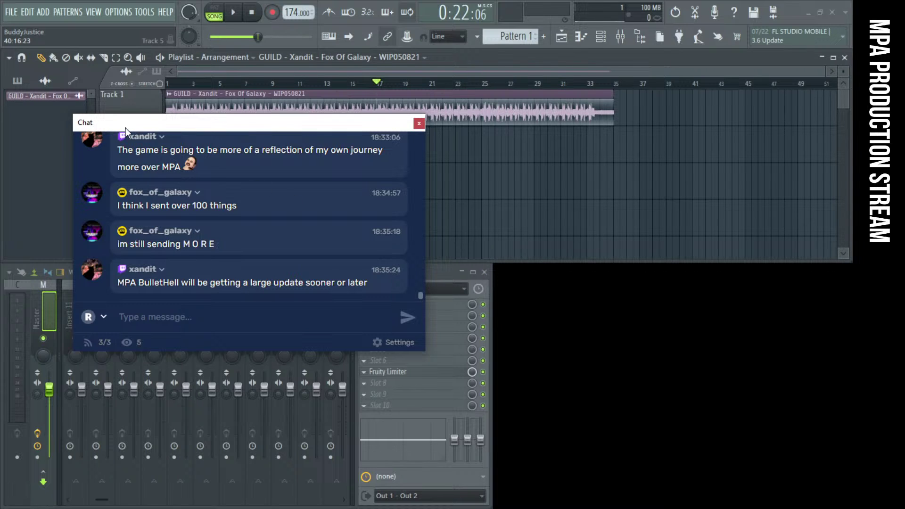
{"action": "left_click_drag", "start_coordinate": [124, 123], "coordinate": [124, 125]}
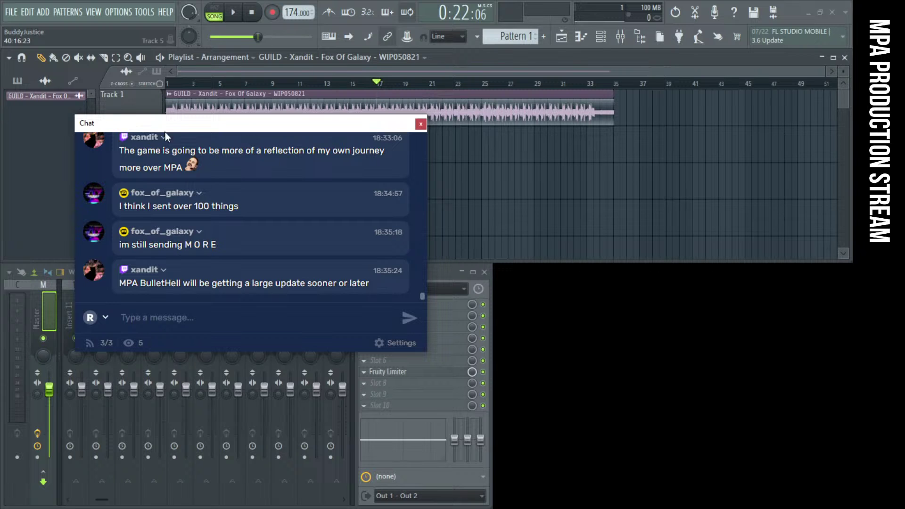
{"action": "left_click", "coordinate": [599, 456]}
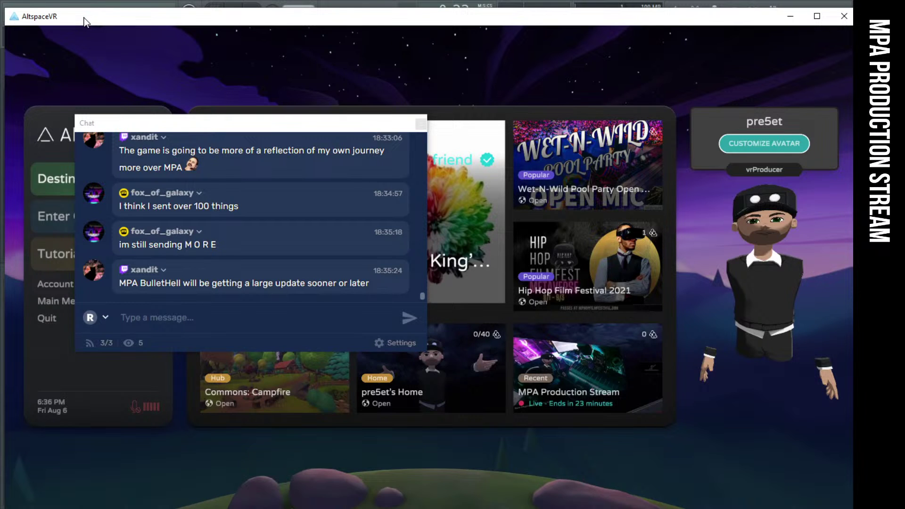
Drag the AltspaceVR window aside to reveal FL Studio behind it
{"action": "left_click_drag", "start_coordinate": [85, 21], "coordinate": [853, 78]}
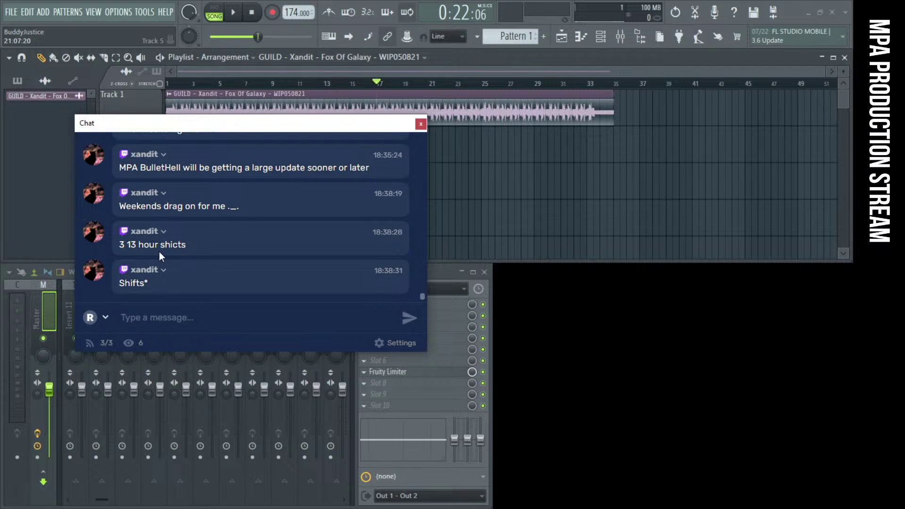
Highlight the latest chat message, then park the chat window in the lower-right corner
{"action": "left_click_drag", "start_coordinate": [198, 133], "coordinate": [208, 135]}
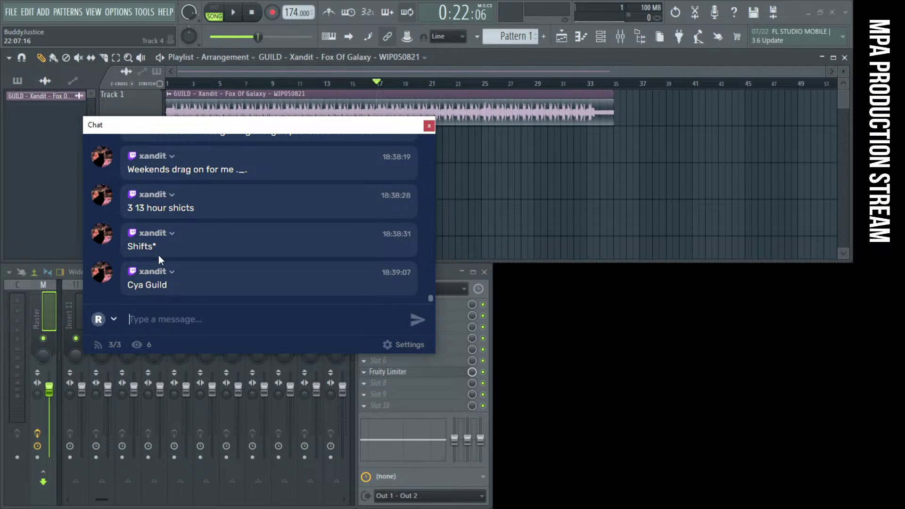
{"action": "left_click_drag", "start_coordinate": [128, 285], "coordinate": [152, 286]}
{"action": "scroll", "coordinate": [187, 274], "scroll_direction": "up", "scroll_amount": 5}
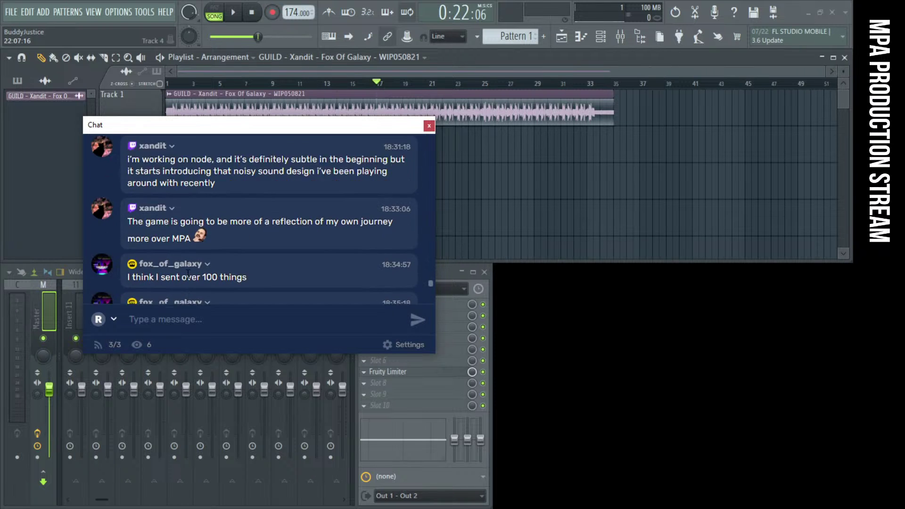
{"action": "scroll", "coordinate": [187, 273], "scroll_direction": "down", "scroll_amount": 5}
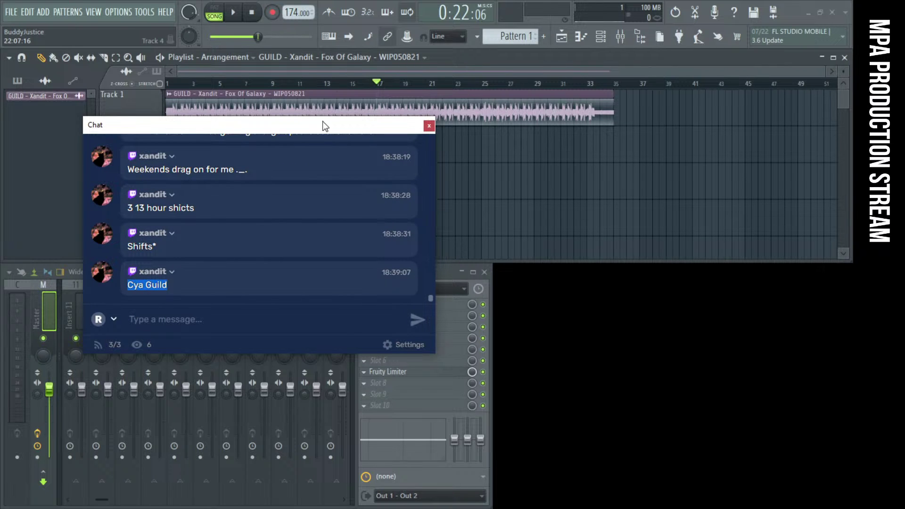
{"action": "left_click_drag", "start_coordinate": [242, 123], "coordinate": [655, 276]}
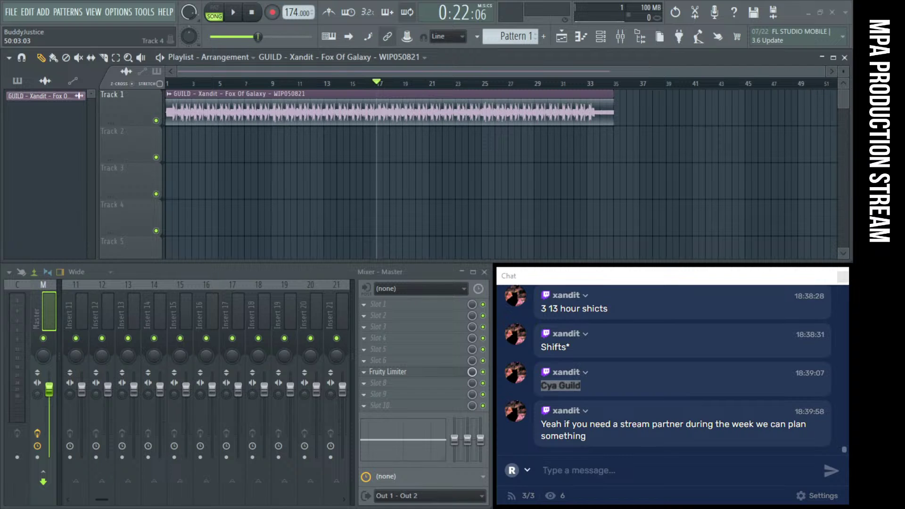
Bring the chat window left and then up over the playlist's upper-left area
{"action": "left_click_drag", "start_coordinate": [607, 276], "coordinate": [188, 211]}
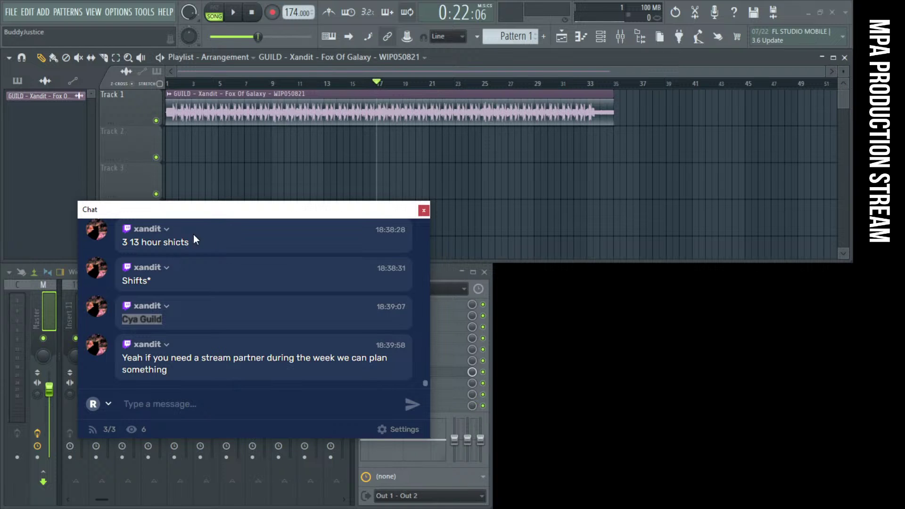
{"action": "left_click_drag", "start_coordinate": [201, 212], "coordinate": [171, 106]}
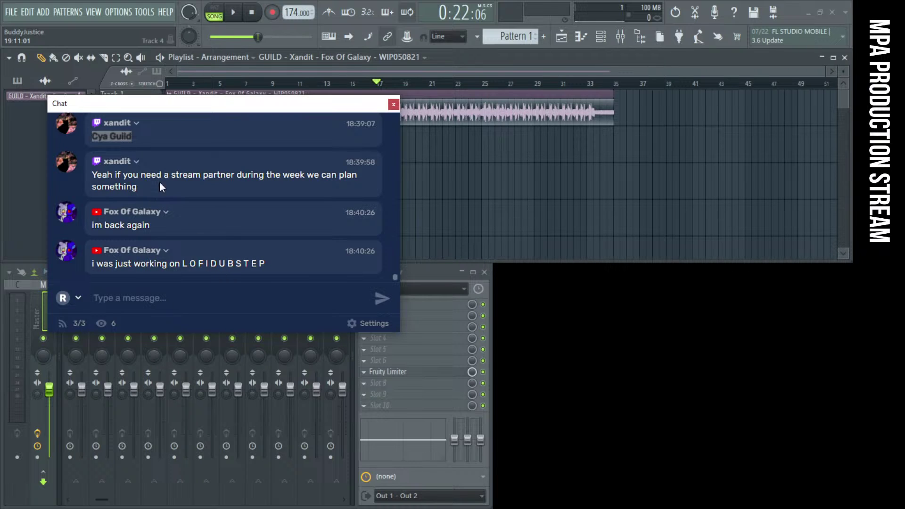
Clear the Cya Guild message highlight, shift the chat off the playlist tracks, and open File Explorer
{"action": "left_click", "coordinate": [221, 221]}
{"action": "left_click_drag", "start_coordinate": [105, 109], "coordinate": [113, 96]}
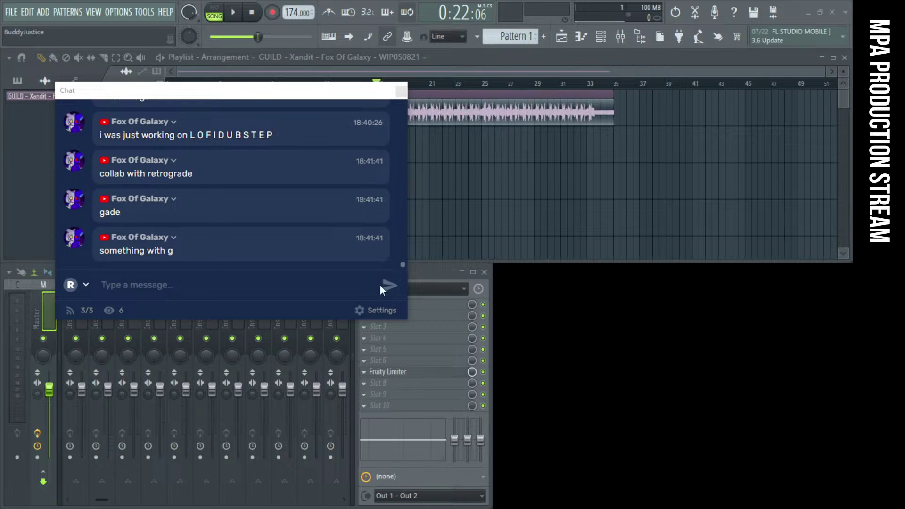
{"action": "left_click_drag", "start_coordinate": [181, 91], "coordinate": [324, 166]}
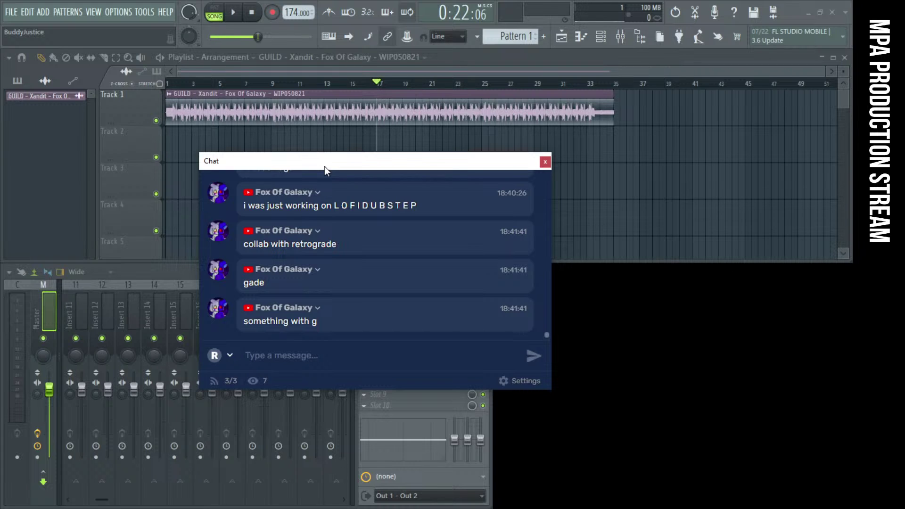
{"action": "left_click_drag", "start_coordinate": [324, 166], "coordinate": [333, 168]}
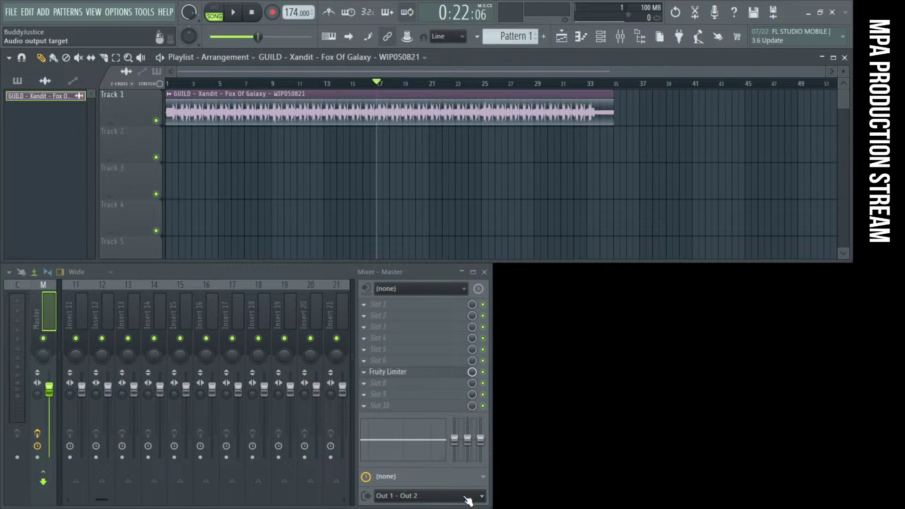
{"action": "key", "text": "super+e"}
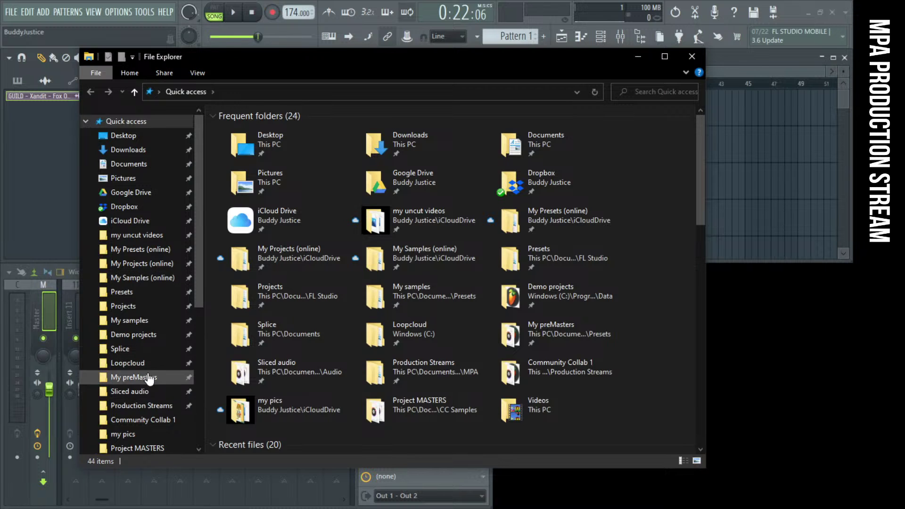
In Project MASTERS, select each GUILD master in turn, from Andiety through Young Outsider
{"action": "scroll", "coordinate": [155, 386], "scroll_direction": "down", "scroll_amount": 1}
{"action": "left_click", "coordinate": [149, 412]}
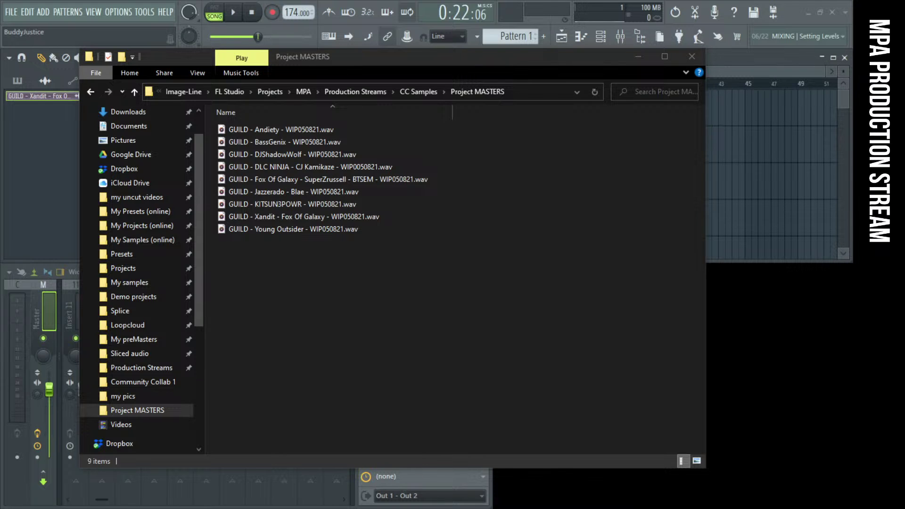
{"action": "left_click", "coordinate": [231, 126]}
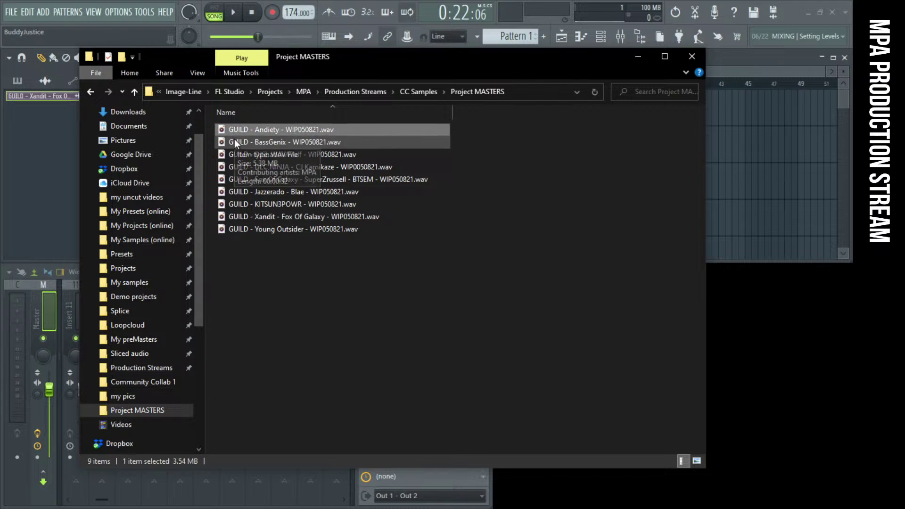
{"action": "left_click", "coordinate": [234, 141]}
{"action": "left_click", "coordinate": [237, 154]}
{"action": "left_click", "coordinate": [239, 167]}
{"action": "left_click", "coordinate": [239, 180]}
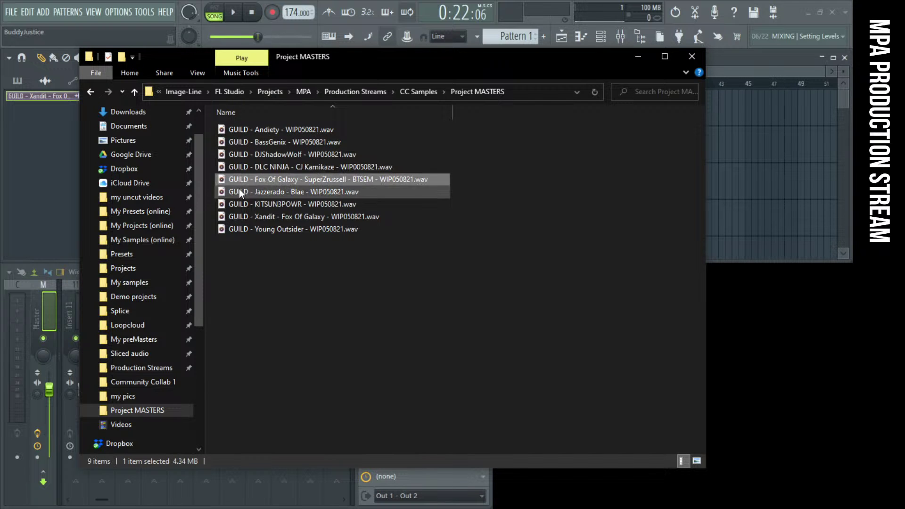
{"action": "left_click", "coordinate": [239, 191]}
{"action": "left_click", "coordinate": [240, 203]}
{"action": "left_click", "coordinate": [242, 216]}
{"action": "left_click", "coordinate": [243, 229]}
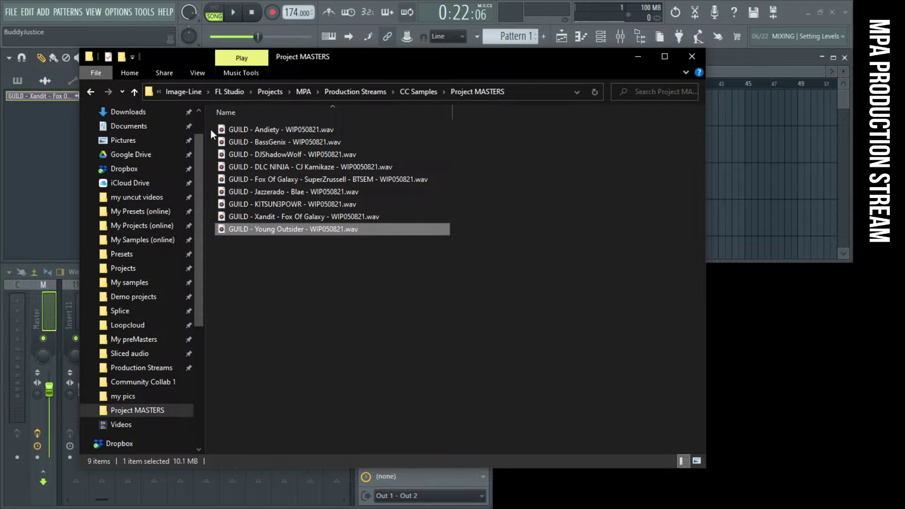
Navigate through Production Streams and CC Samples to the Mister Faux Pack's Project 1 folder
{"action": "left_click", "coordinate": [135, 92]}
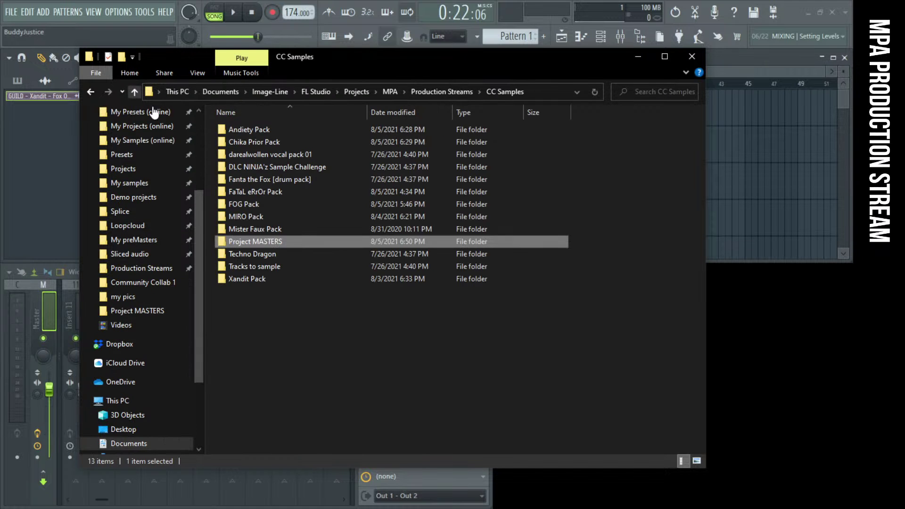
{"action": "left_click", "coordinate": [135, 92]}
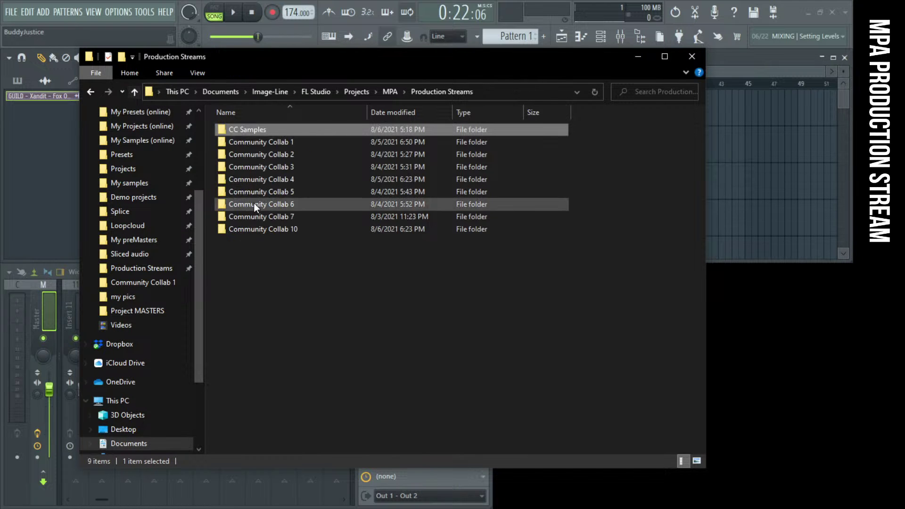
{"action": "left_click", "coordinate": [255, 228]}
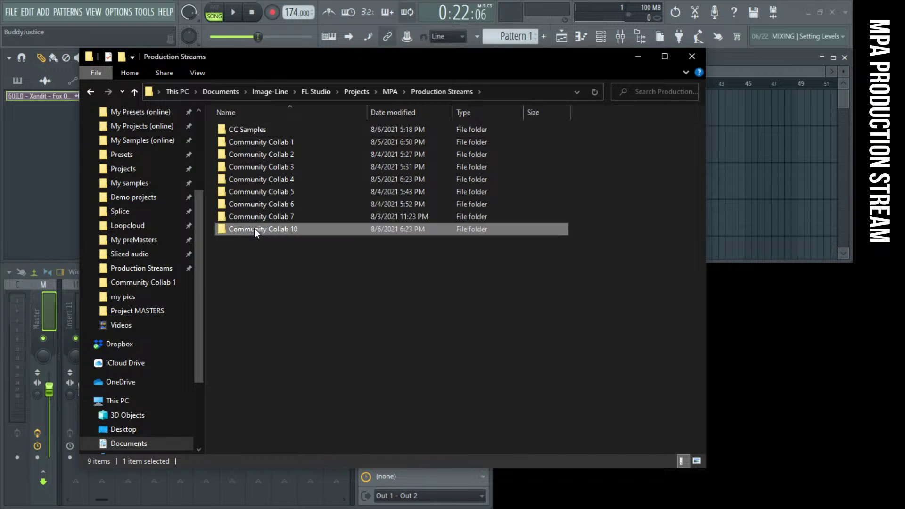
{"action": "double_click", "coordinate": [255, 228]}
{"action": "left_click", "coordinate": [135, 92]}
{"action": "left_click", "coordinate": [136, 92]}
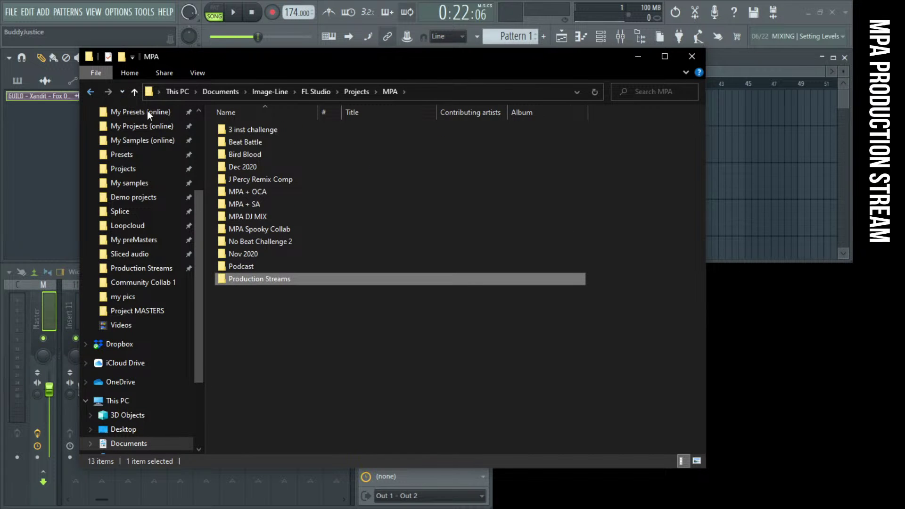
{"action": "key", "text": "Return"}
{"action": "double_click", "coordinate": [242, 130]}
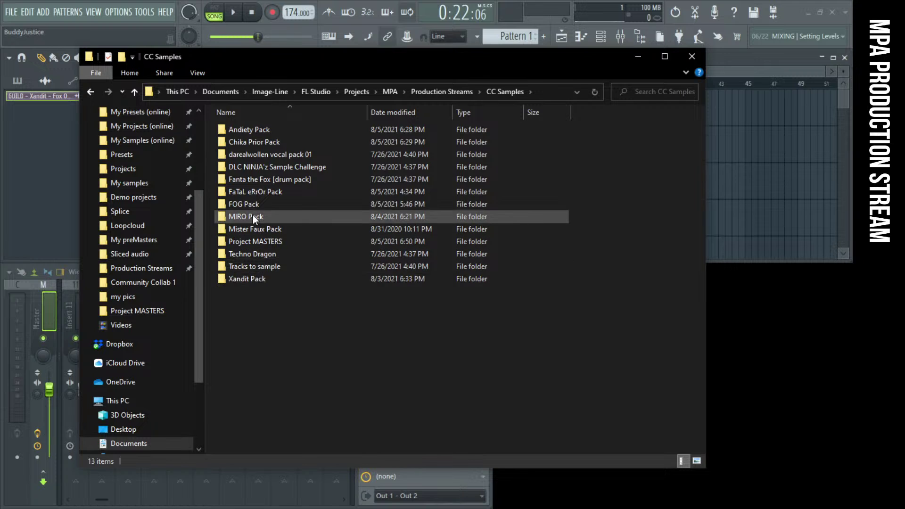
{"action": "double_click", "coordinate": [253, 230]}
{"action": "double_click", "coordinate": [239, 134]}
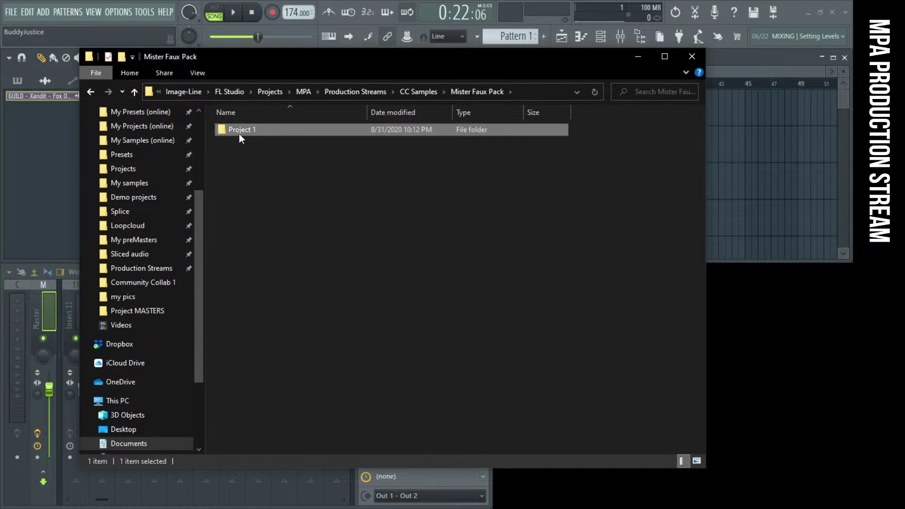
Cut the 2020.08.11 Roll around WAV and go to the Project MASTERS folder
{"action": "left_click", "coordinate": [244, 205]}
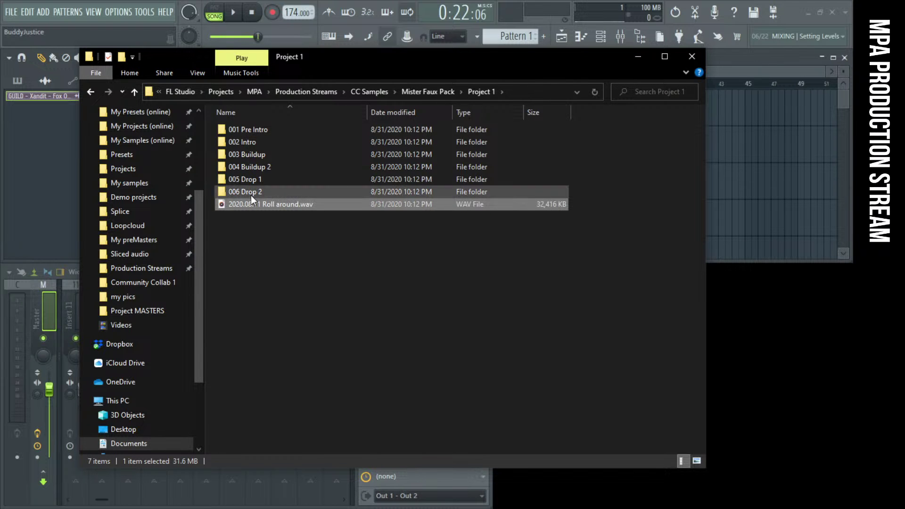
{"action": "right_click", "coordinate": [254, 212]}
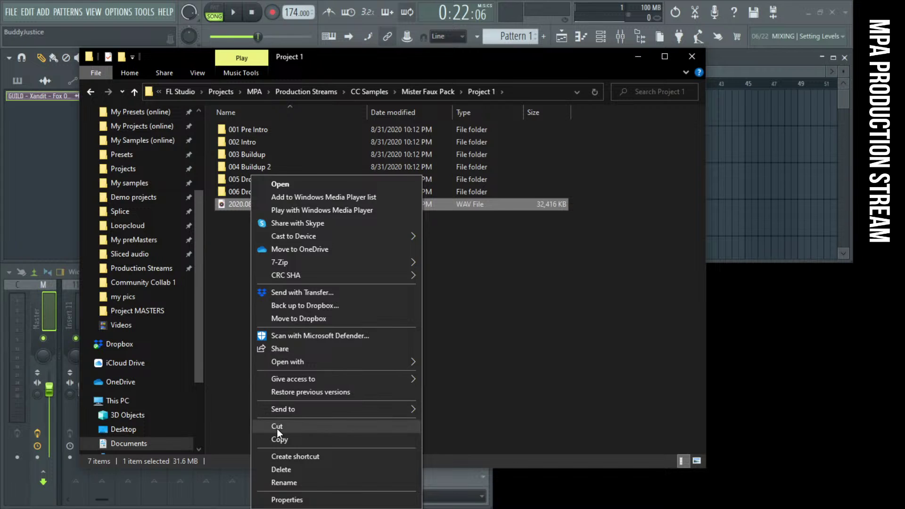
{"action": "left_click", "coordinate": [277, 427]}
{"action": "left_click", "coordinate": [141, 311]}
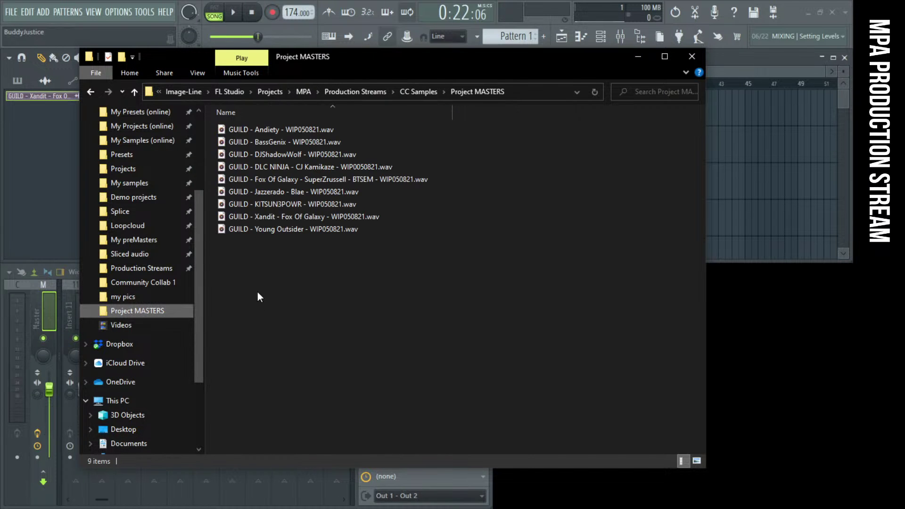
Paste the Roll around WAV into Project MASTERS and rename it 'GUILD - Mister Faux - WIP060821.wav'
{"action": "key", "text": "ctrl+v"}
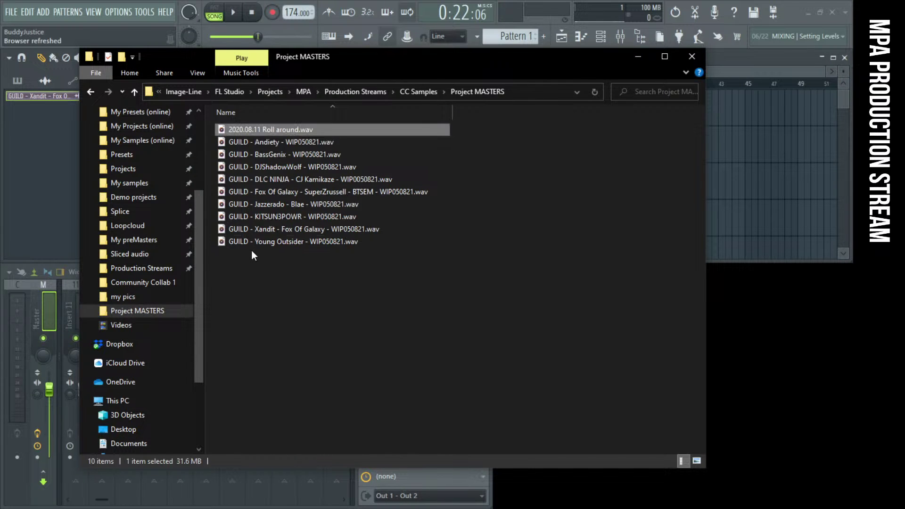
{"action": "left_click", "coordinate": [248, 130]}
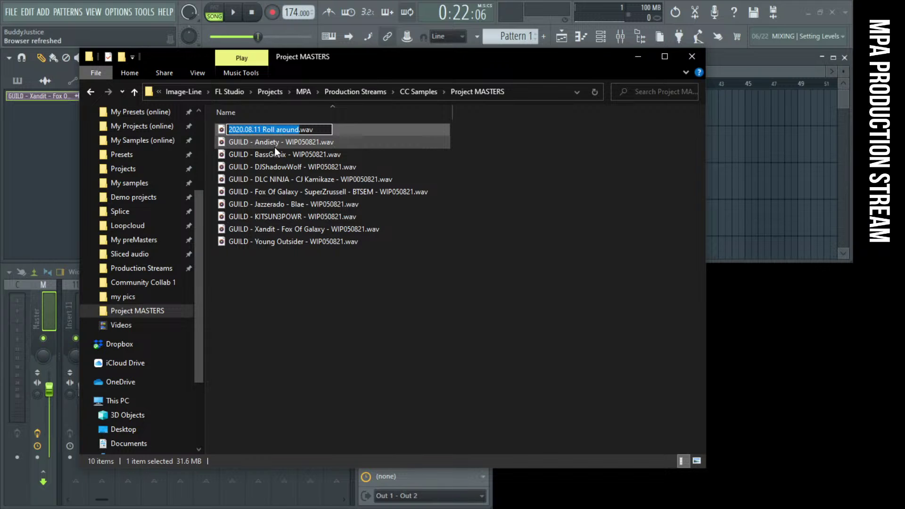
{"action": "type", "text": "Gui"}
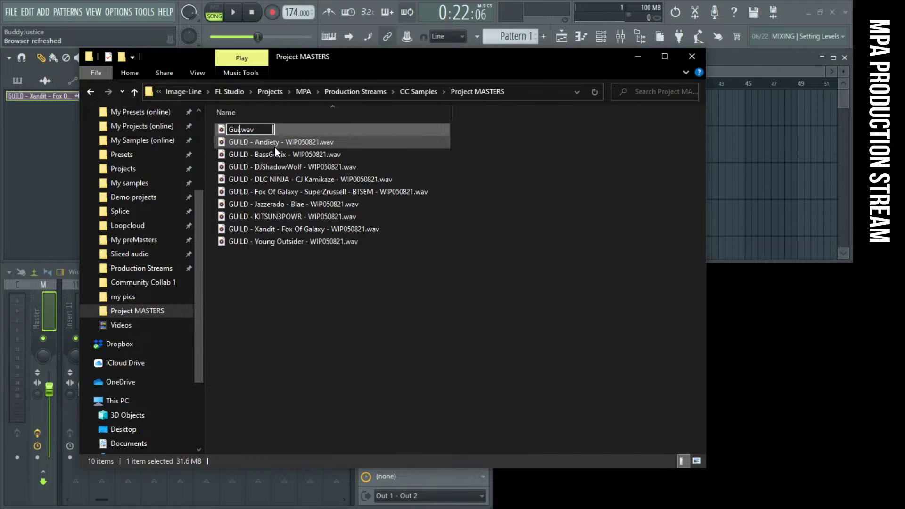
{"action": "key", "text": "BackSpace"}
{"action": "key", "text": "BackSpace"}
{"action": "type", "text": "UILD - Mis"}
{"action": "type", "text": "ter Fu"}
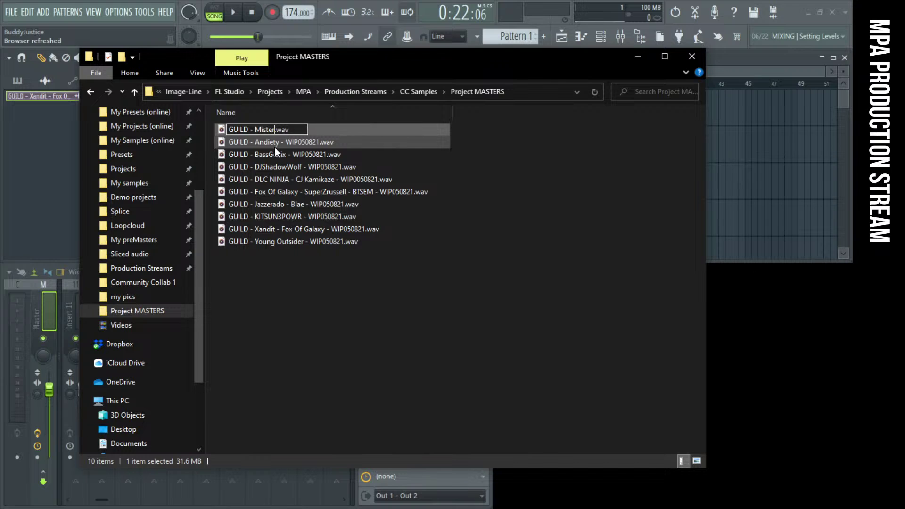
{"action": "key", "text": "BackSpace"}
{"action": "type", "text": "aux - WIP"}
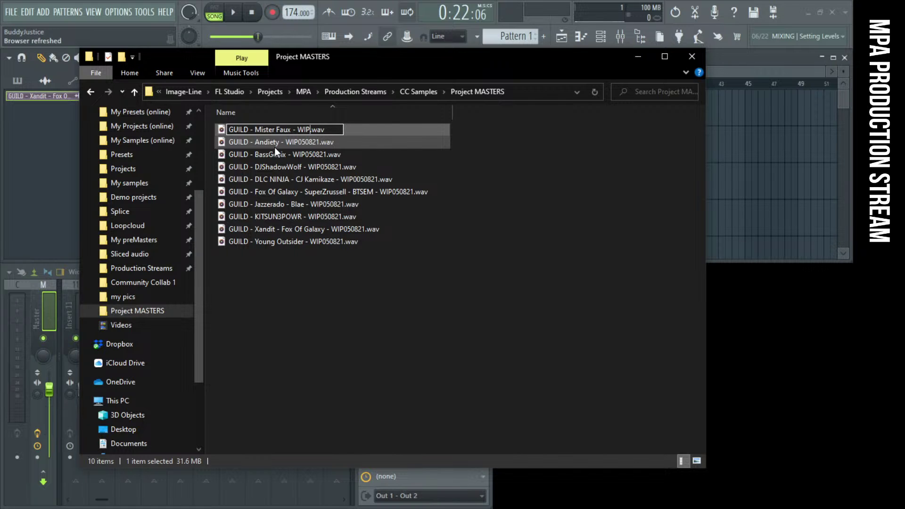
{"action": "type", "text": "060821"}
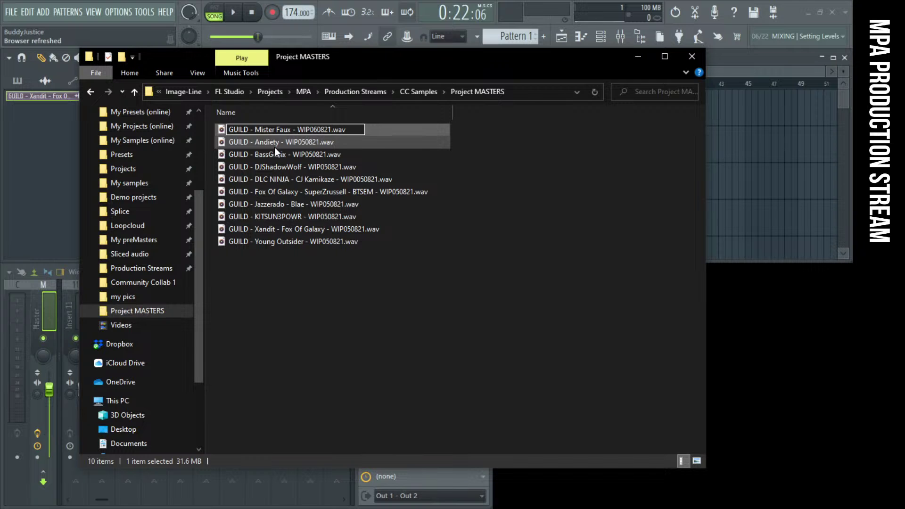
{"action": "key", "text": "Return"}
{"action": "left_click", "coordinate": [327, 265]}
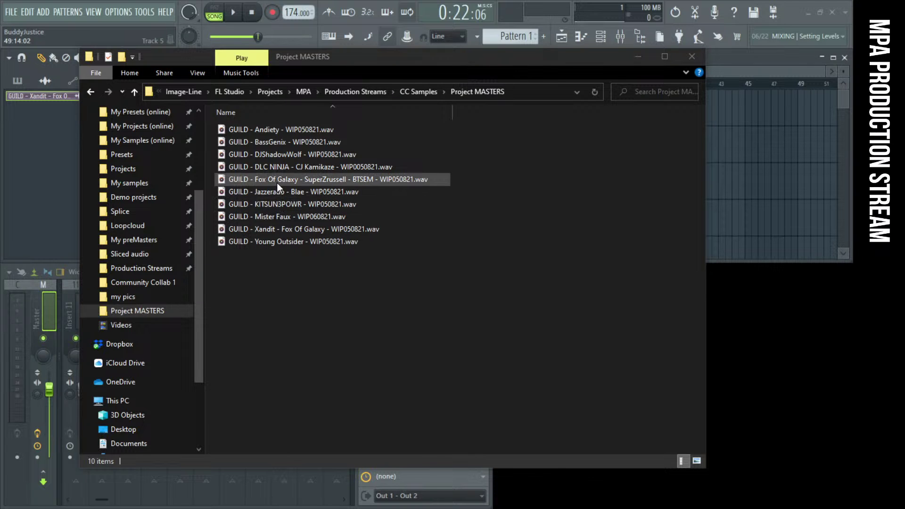
Start and cancel a rename of the Mister Faux file, then close the Project MASTERS window
{"action": "left_click", "coordinate": [279, 219]}
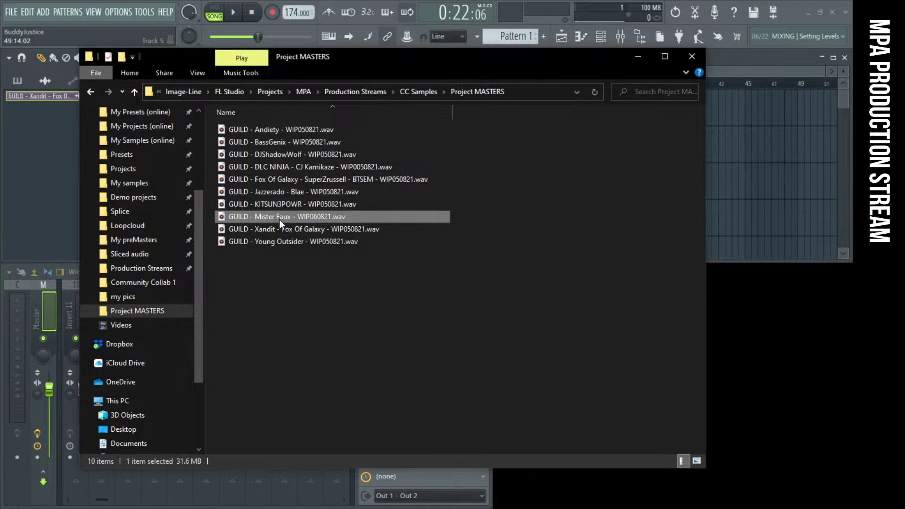
{"action": "left_click", "coordinate": [280, 220]}
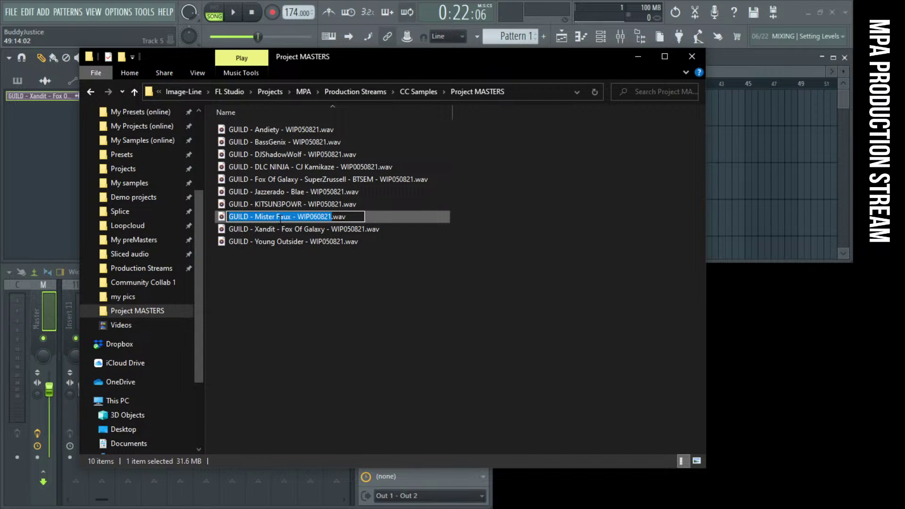
{"action": "key", "text": "Return"}
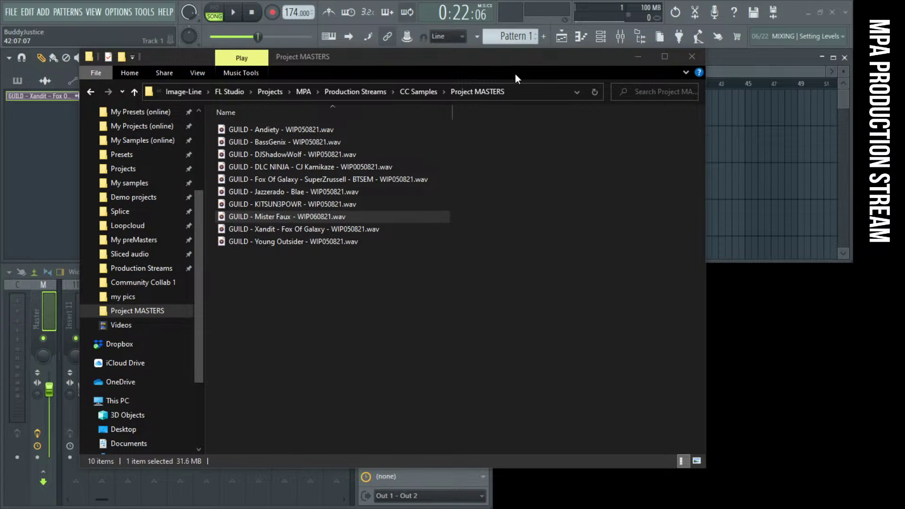
{"action": "left_click_drag", "start_coordinate": [349, 69], "coordinate": [351, 90]}
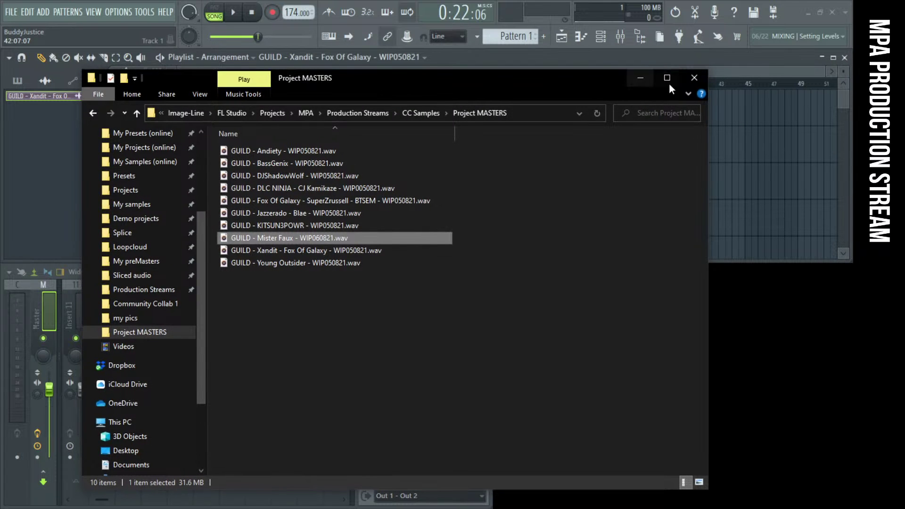
{"action": "left_click", "coordinate": [693, 78]}
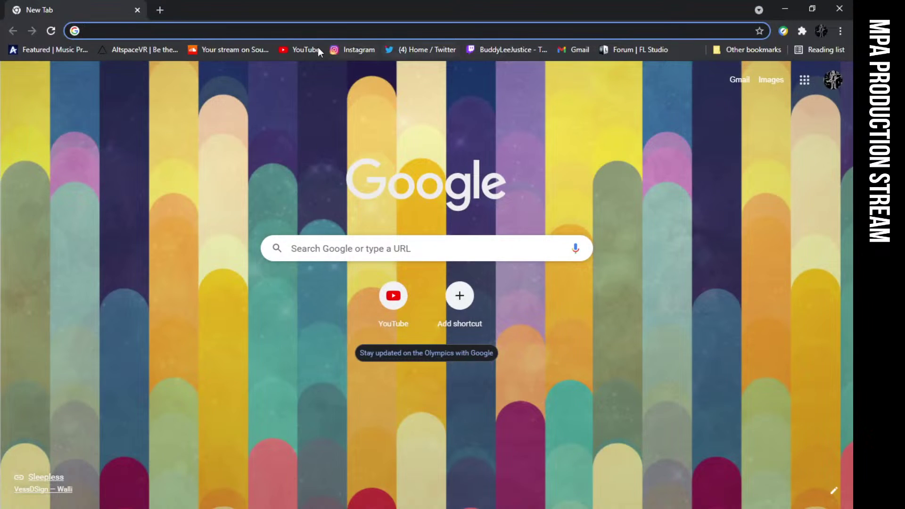
Go from the YouTube home page to the Music Production Arena channel's playlists
{"action": "left_click", "coordinate": [318, 49]}
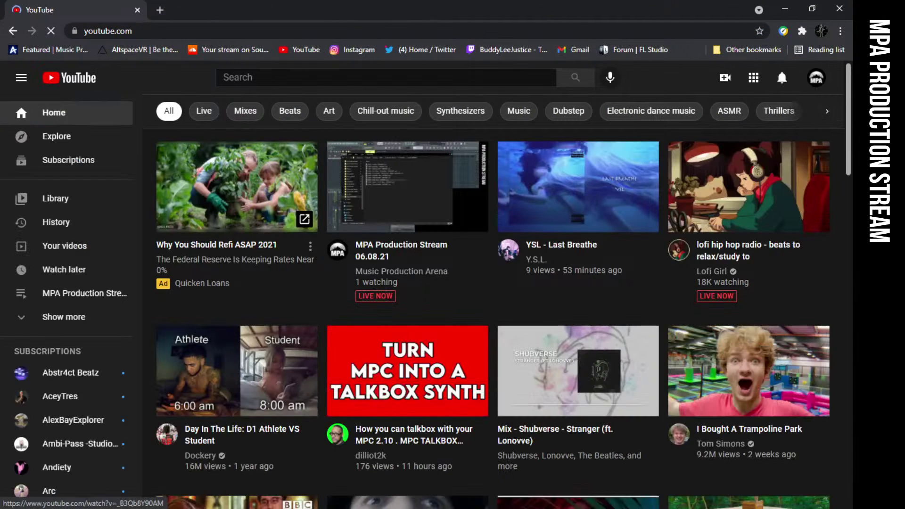
{"action": "left_click", "coordinate": [817, 78]}
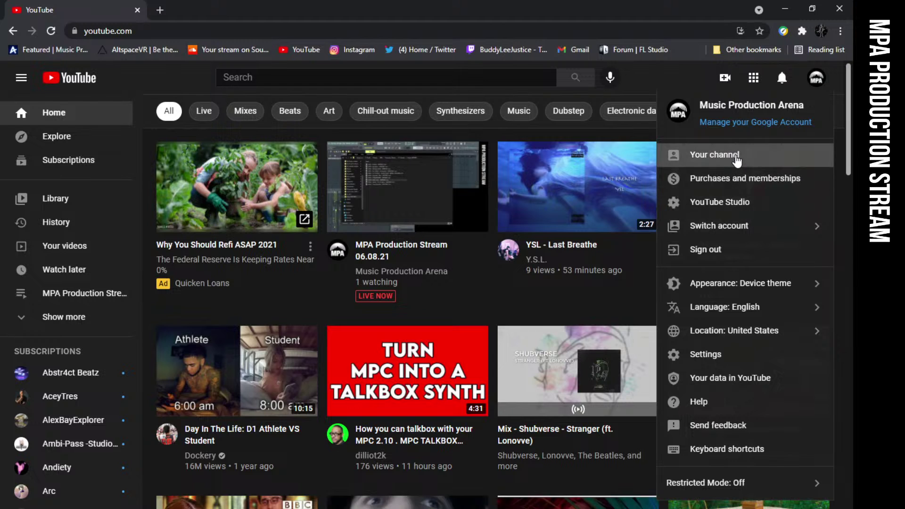
{"action": "left_click", "coordinate": [737, 154]}
{"action": "left_click", "coordinate": [335, 283]}
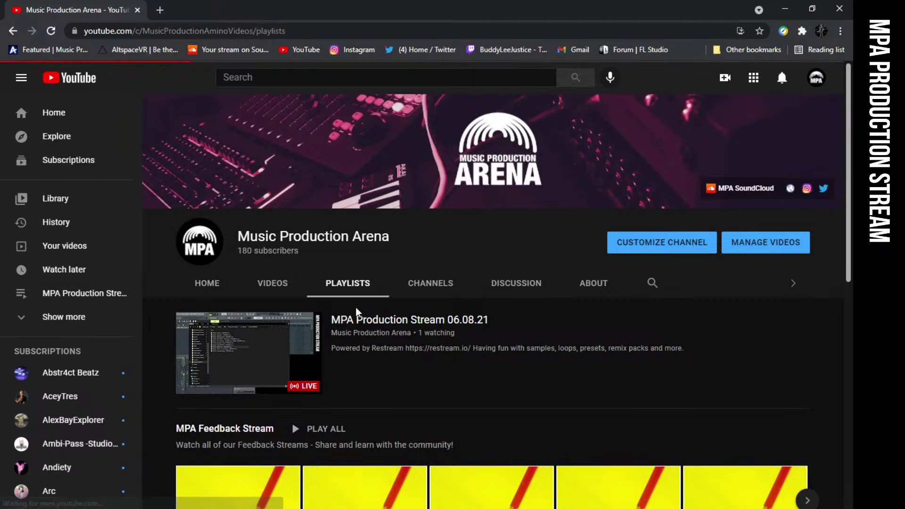
{"action": "scroll", "coordinate": [409, 357], "scroll_direction": "down", "scroll_amount": 2}
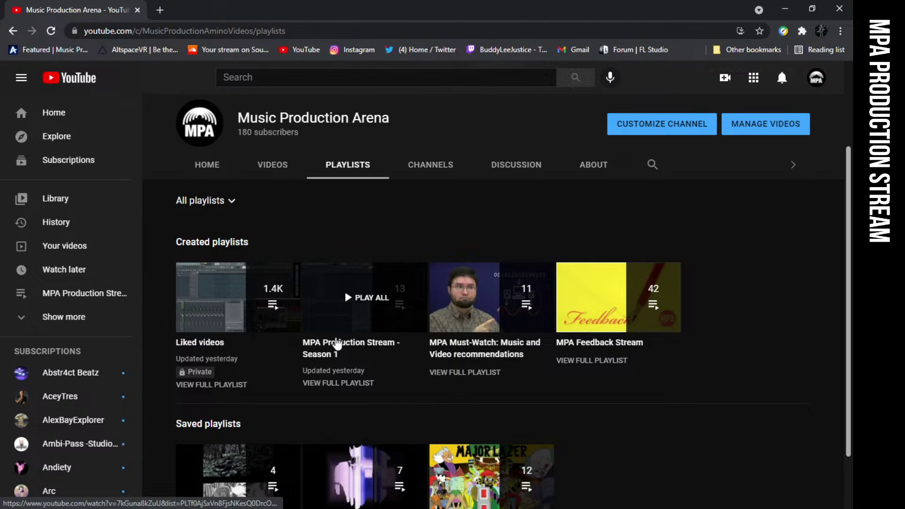
Start the Season 1 playlist, pause the 04.08.21 stream replay, and browse the playlist
{"action": "left_click", "coordinate": [375, 353]}
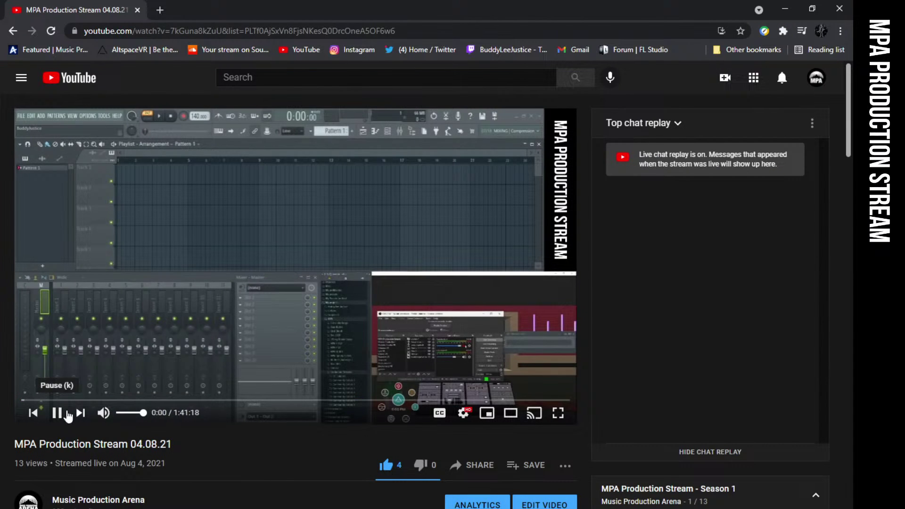
{"action": "left_click", "coordinate": [68, 417]}
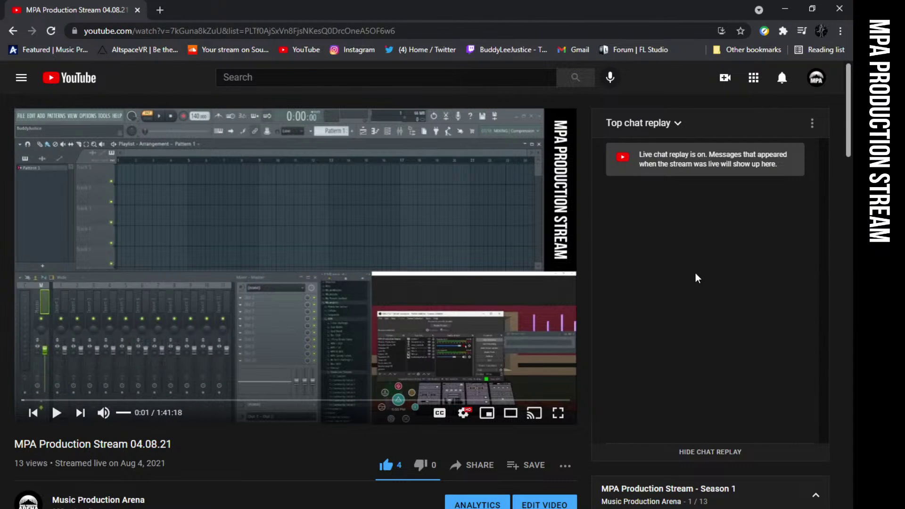
{"action": "scroll", "coordinate": [581, 447], "scroll_direction": "down", "scroll_amount": 4}
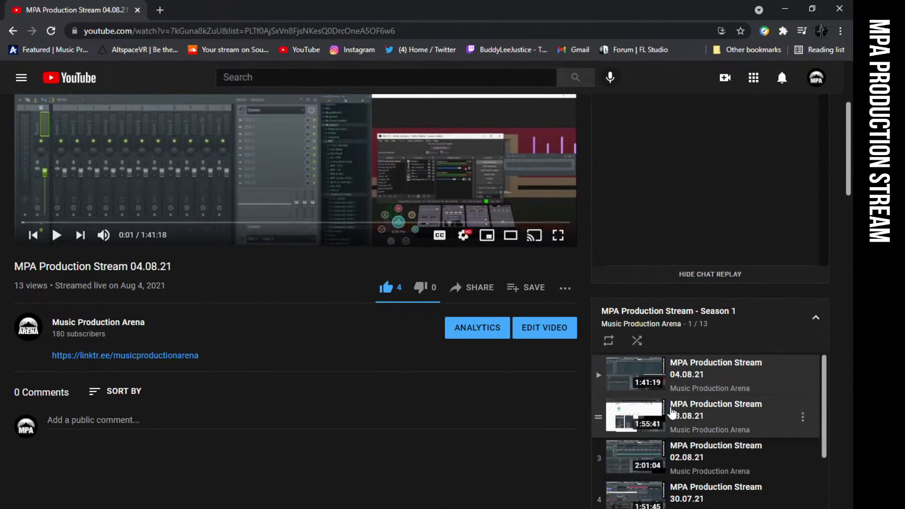
{"action": "scroll", "coordinate": [791, 426], "scroll_direction": "down", "scroll_amount": 5}
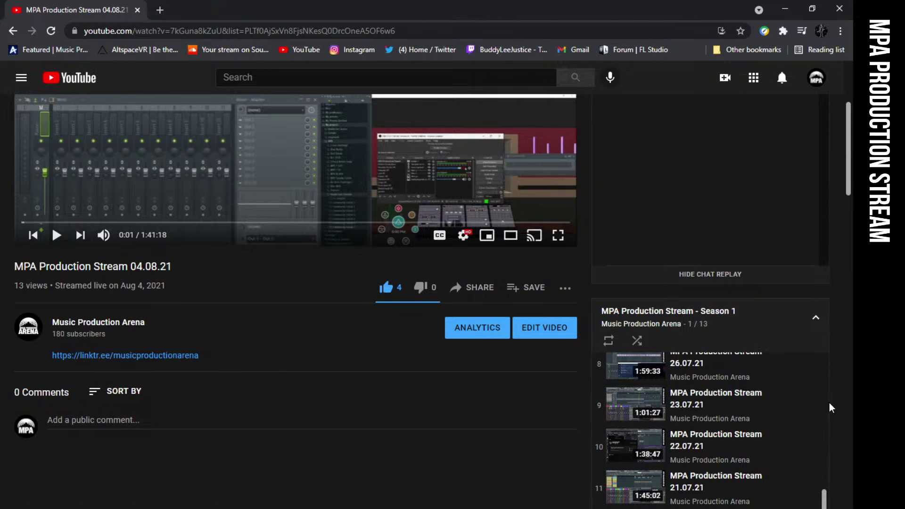
{"action": "scroll", "coordinate": [559, 424], "scroll_direction": "down", "scroll_amount": 5}
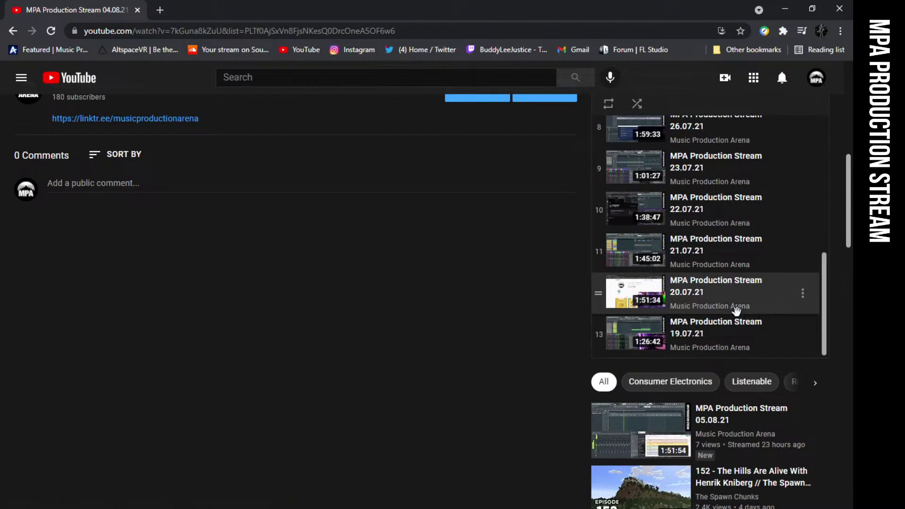
{"action": "scroll", "coordinate": [741, 323], "scroll_direction": "up", "scroll_amount": 6}
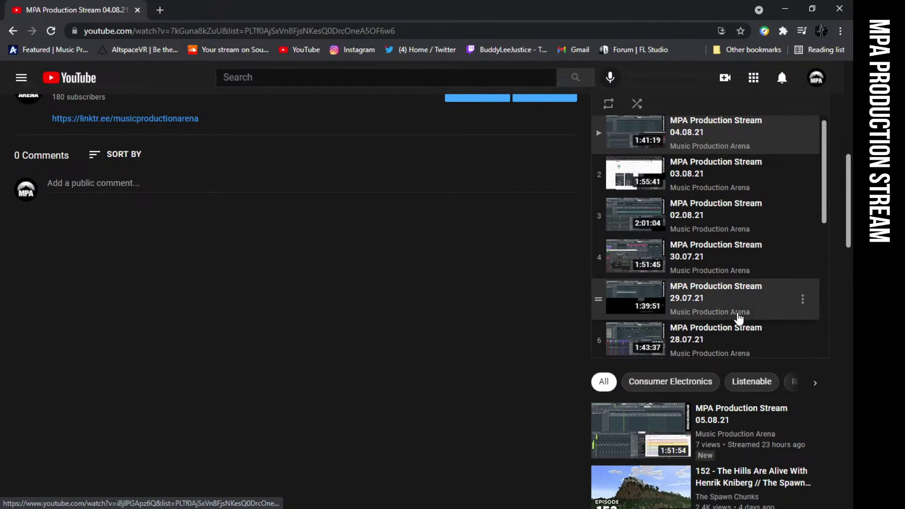
{"action": "scroll", "coordinate": [740, 318], "scroll_direction": "up", "scroll_amount": 1}
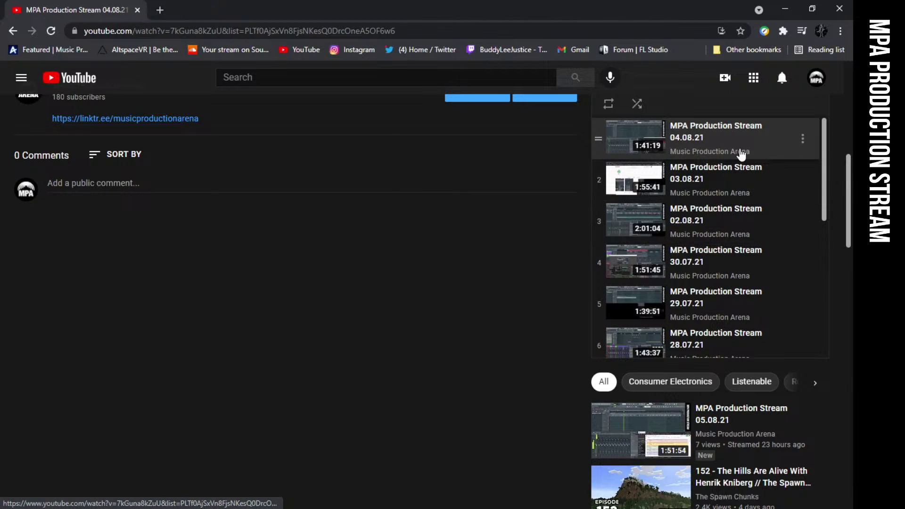
{"action": "scroll", "coordinate": [743, 160], "scroll_direction": "down", "scroll_amount": 6}
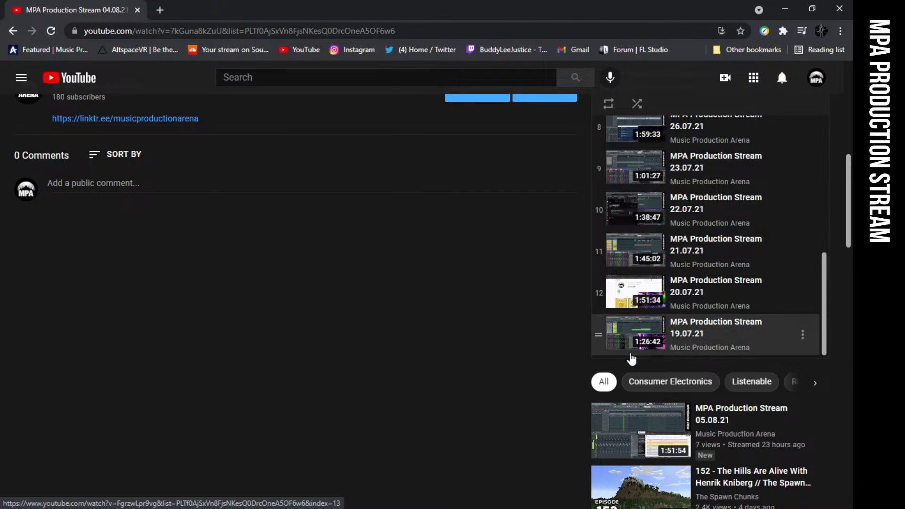
{"action": "scroll", "coordinate": [671, 334], "scroll_direction": "up", "scroll_amount": 6}
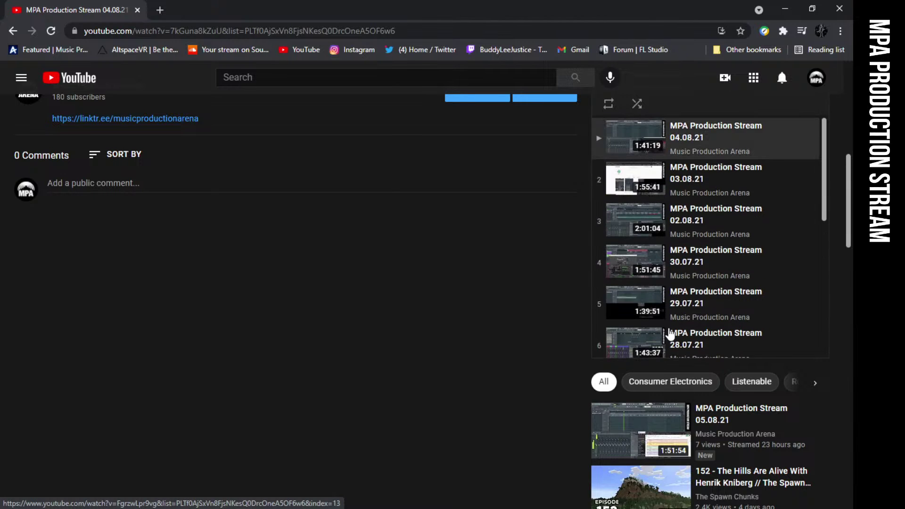
{"action": "scroll", "coordinate": [441, 363], "scroll_direction": "up", "scroll_amount": 9}
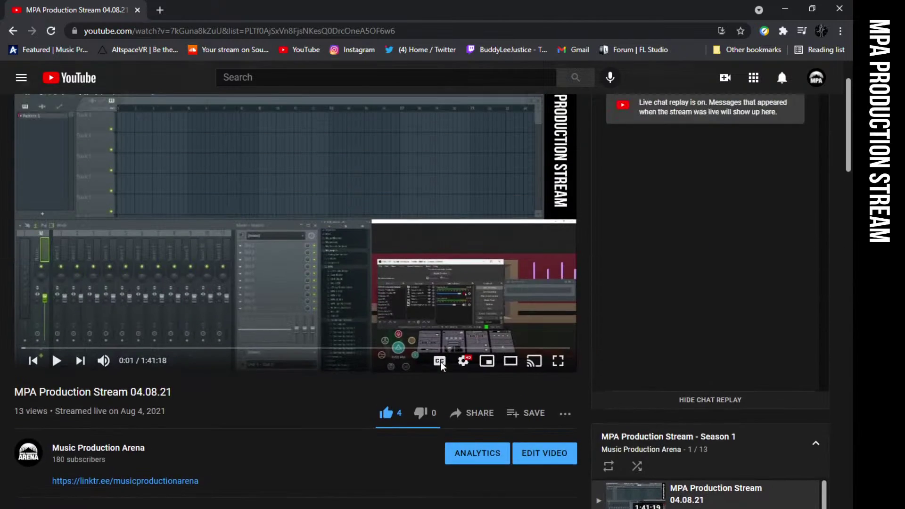
{"action": "scroll", "coordinate": [431, 339], "scroll_direction": "down", "scroll_amount": 3}
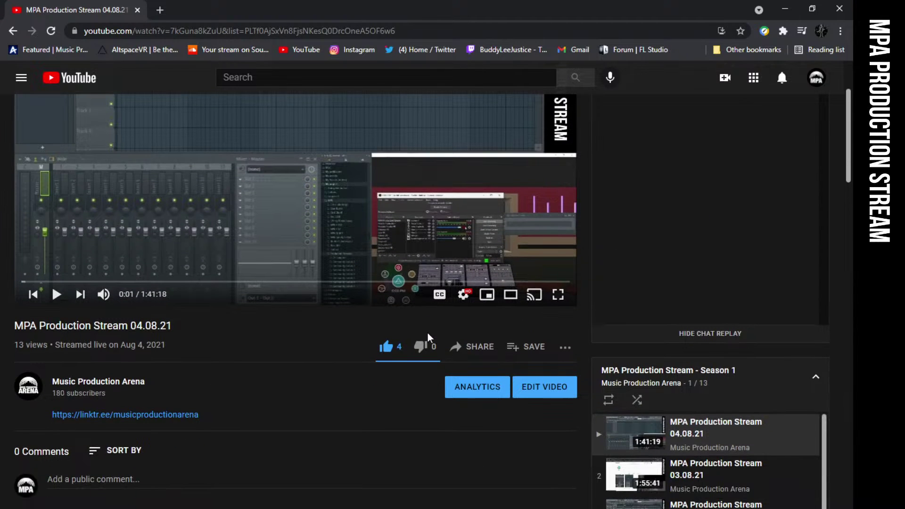
{"action": "scroll", "coordinate": [324, 349], "scroll_direction": "up", "scroll_amount": 3}
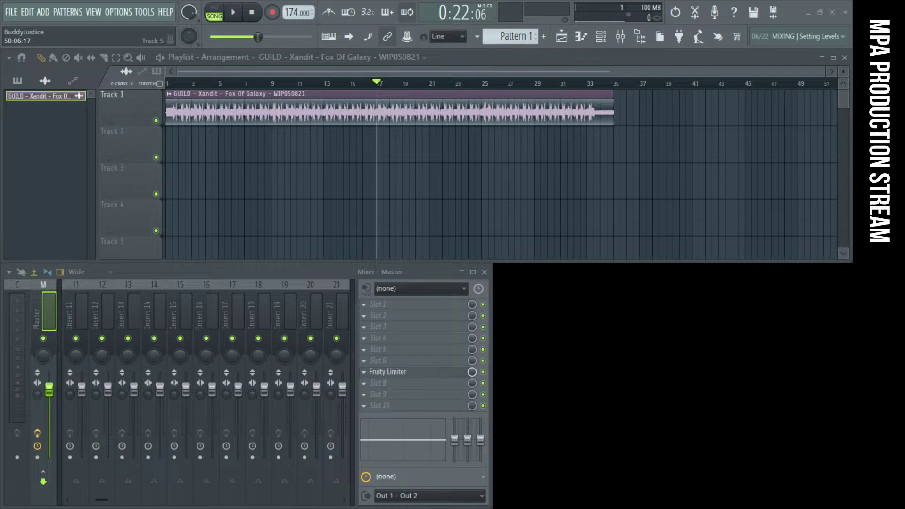
Bring up the Restream Chat window over FL Studio to see the latest viewer messages
{"action": "left_click", "coordinate": [838, 240]}
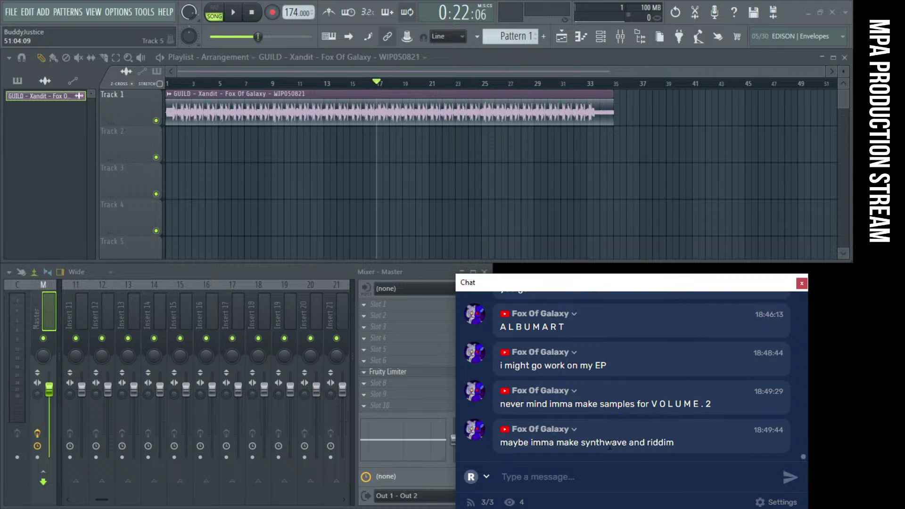
Move the Restream Chat window up over the playlist, then slightly further left
{"action": "left_click_drag", "start_coordinate": [589, 291], "coordinate": [256, 170]}
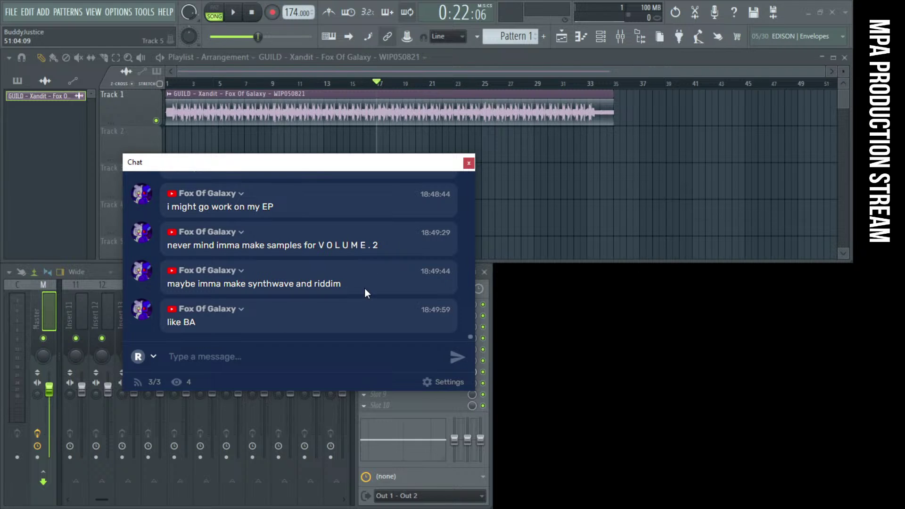
{"action": "left_click_drag", "start_coordinate": [268, 169], "coordinate": [223, 165]}
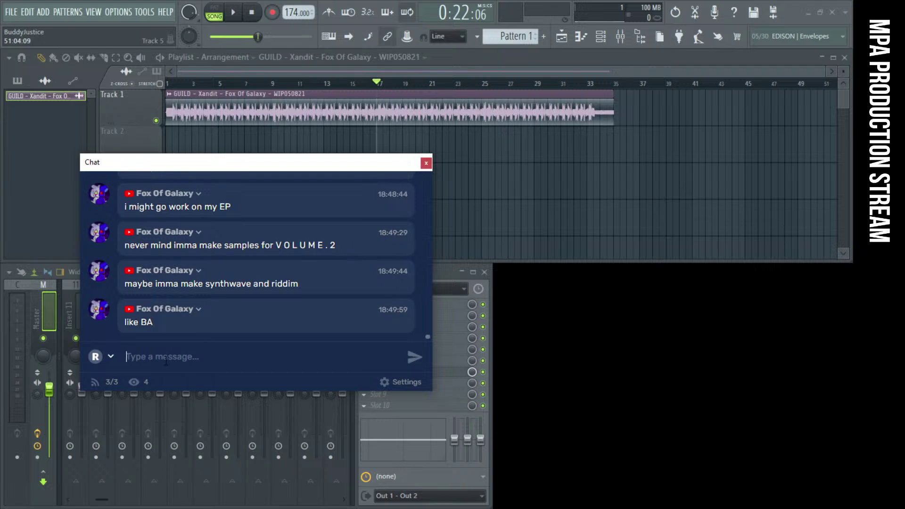
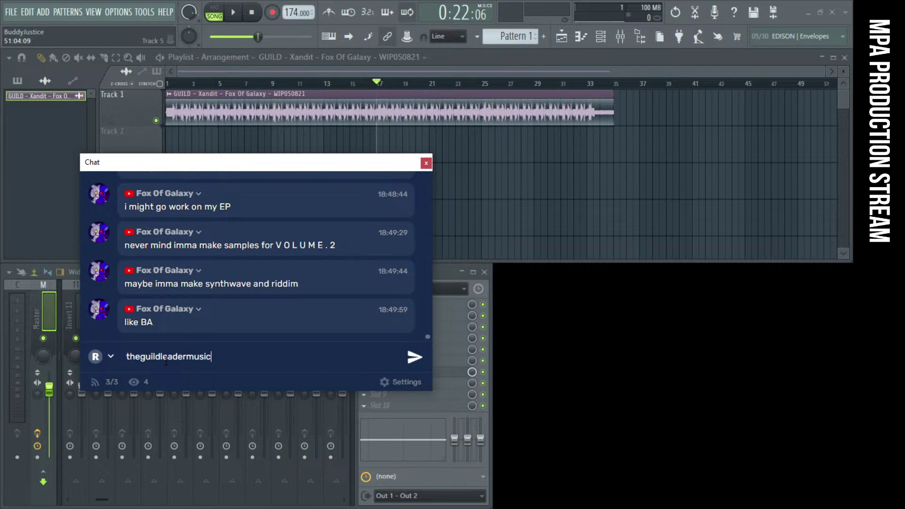
Send the stream's contact e-mail address in chat and move the chat window to the lower right
{"action": "key", "text": "Return"}
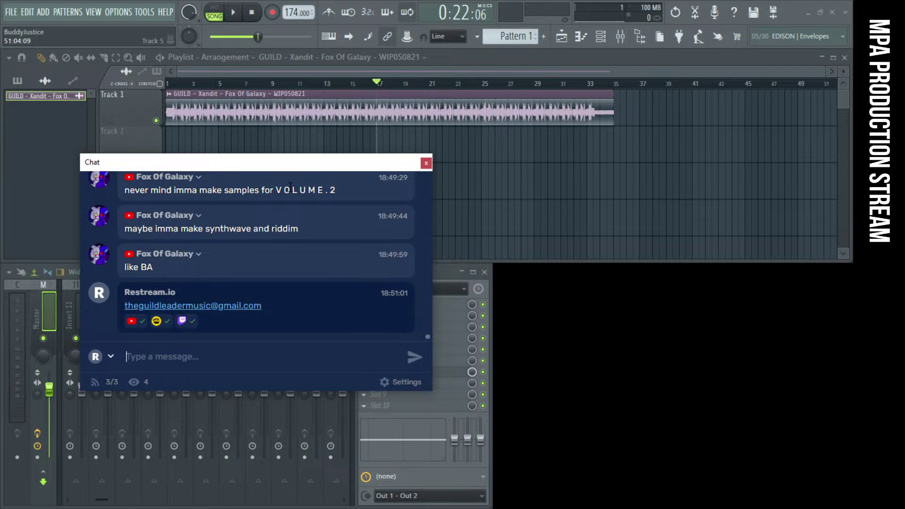
{"action": "left_click_drag", "start_coordinate": [212, 166], "coordinate": [628, 279]}
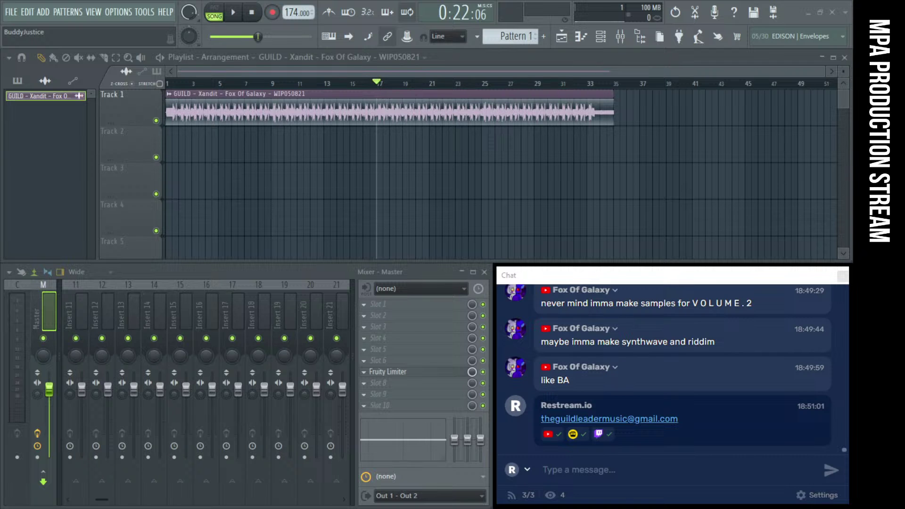
Bring up the Oculus app and move the chat window up out of the way
{"action": "left_click", "coordinate": [585, 455]}
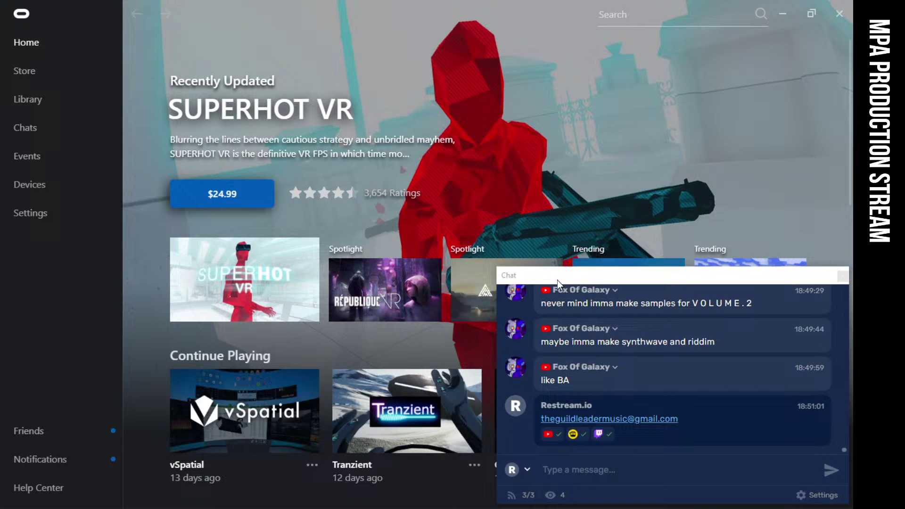
{"action": "left_click_drag", "start_coordinate": [557, 280], "coordinate": [753, 242]}
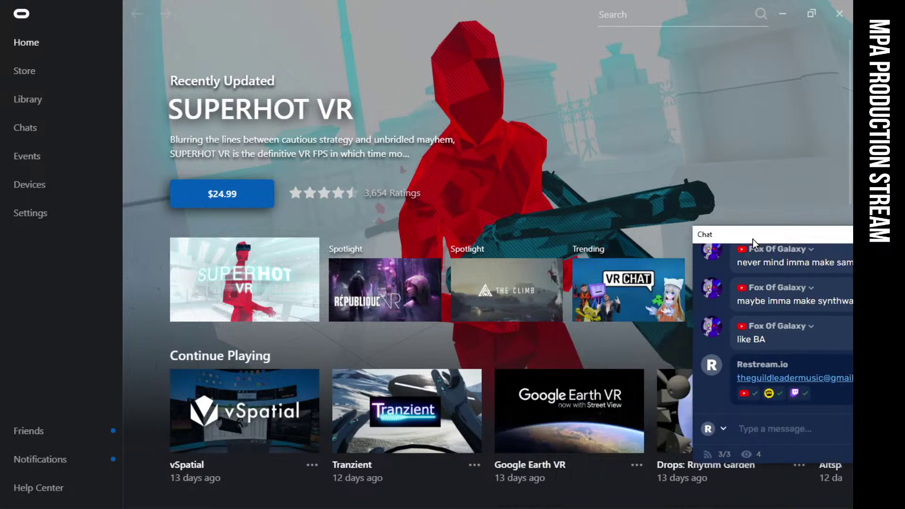
{"action": "scroll", "coordinate": [401, 379], "scroll_direction": "down", "scroll_amount": 3}
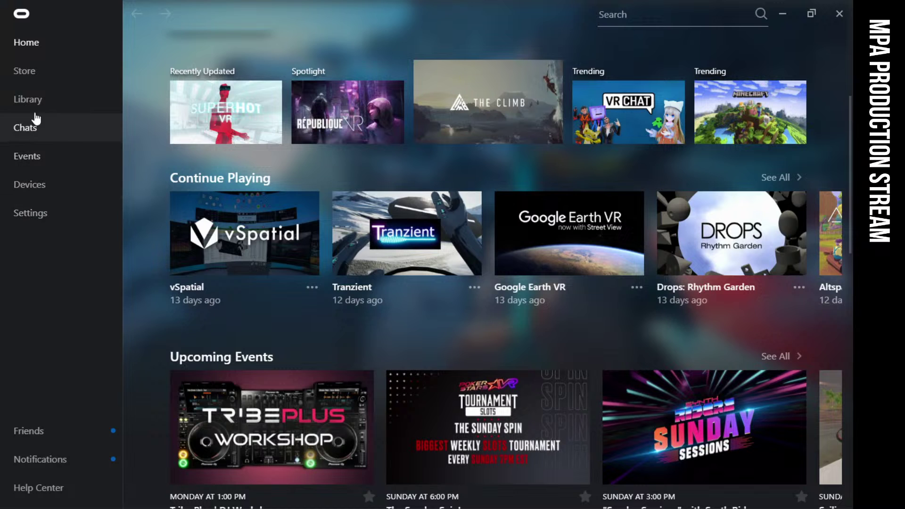
Open the Oculus Library and scroll through VR apps like Modulia Studio, Quill and SteamVR
{"action": "left_click", "coordinate": [29, 99]}
{"action": "scroll", "coordinate": [465, 226], "scroll_direction": "down", "scroll_amount": 1}
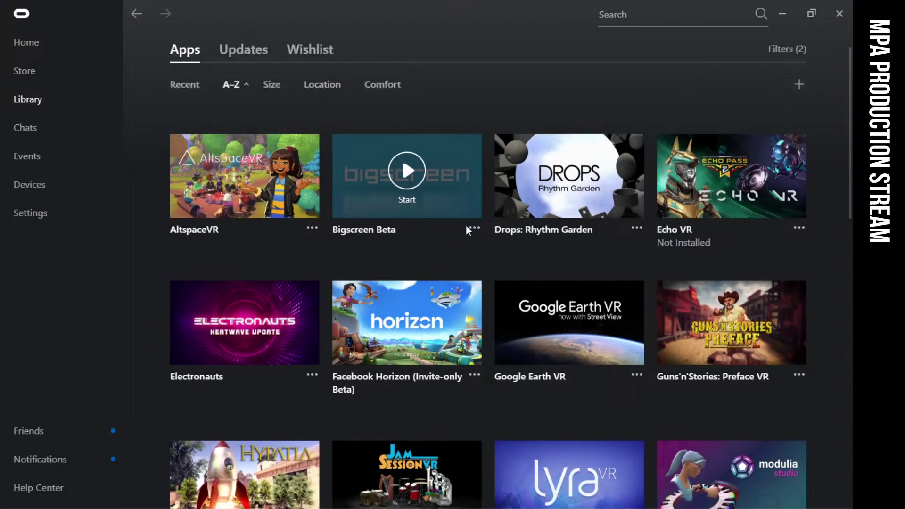
{"action": "scroll", "coordinate": [571, 234], "scroll_direction": "down", "scroll_amount": 2}
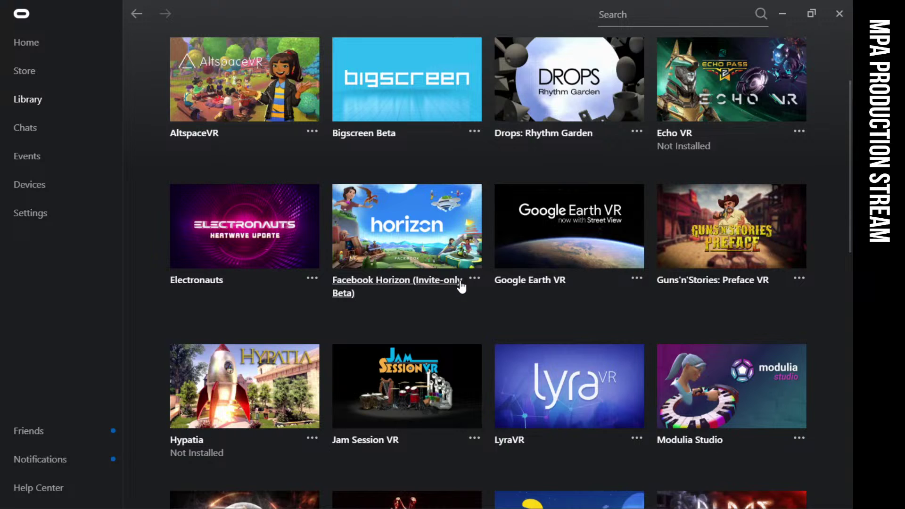
{"action": "mouse_move", "coordinate": [566, 391]}
{"action": "scroll", "coordinate": [565, 394], "scroll_direction": "down", "scroll_amount": 2}
{"action": "scroll", "coordinate": [566, 396], "scroll_direction": "up", "scroll_amount": 5}
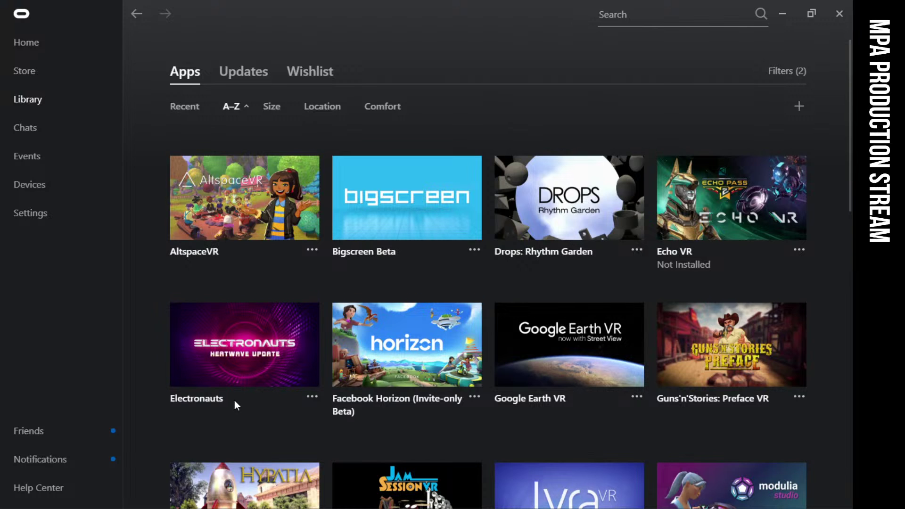
{"action": "scroll", "coordinate": [234, 400], "scroll_direction": "down", "scroll_amount": 2}
{"action": "mouse_move", "coordinate": [230, 262]}
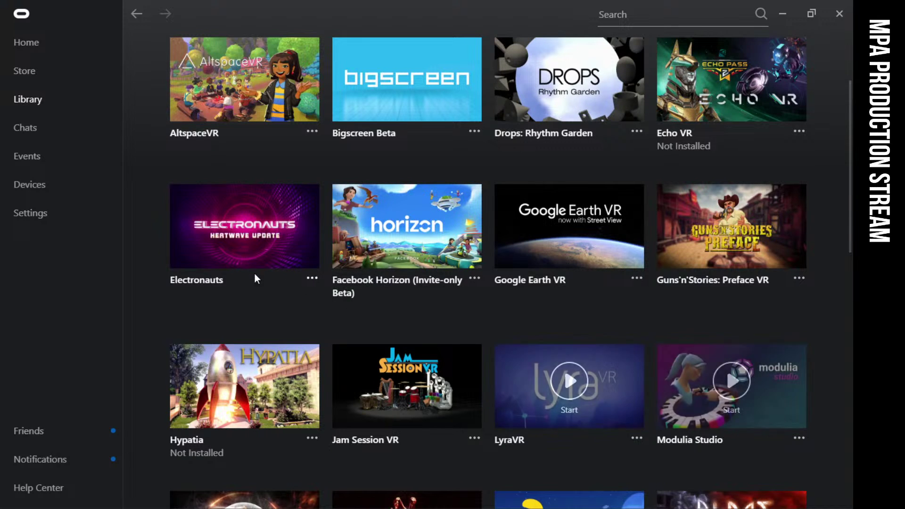
{"action": "scroll", "coordinate": [735, 358], "scroll_direction": "down", "scroll_amount": 3}
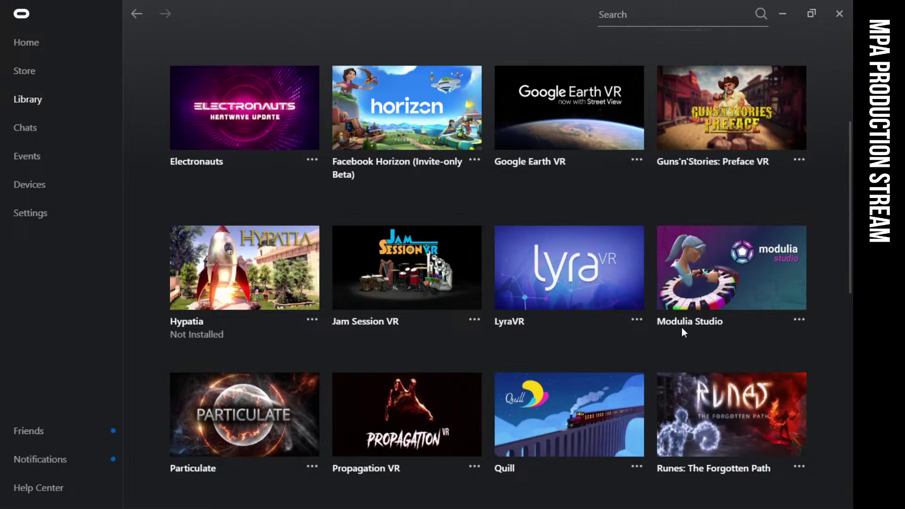
{"action": "mouse_move", "coordinate": [730, 294]}
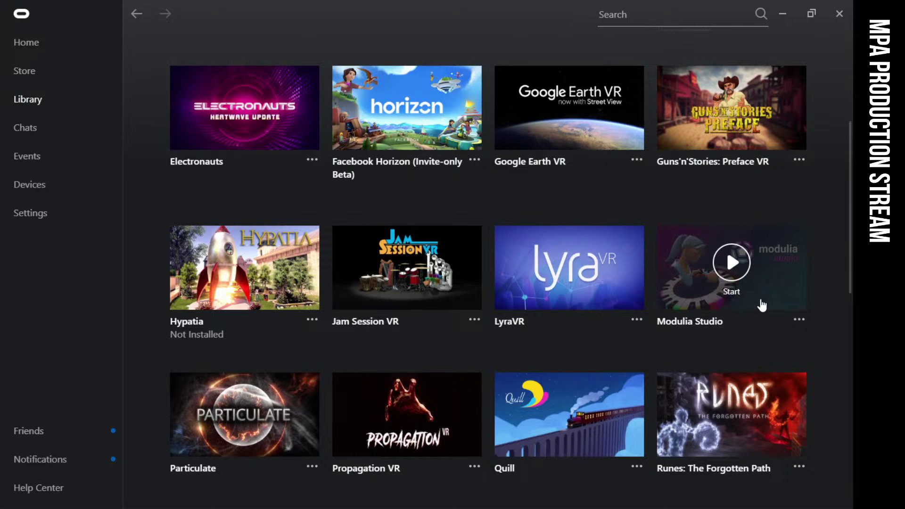
{"action": "scroll", "coordinate": [762, 306], "scroll_direction": "up", "scroll_amount": 5}
{"action": "scroll", "coordinate": [764, 313], "scroll_direction": "down", "scroll_amount": 3}
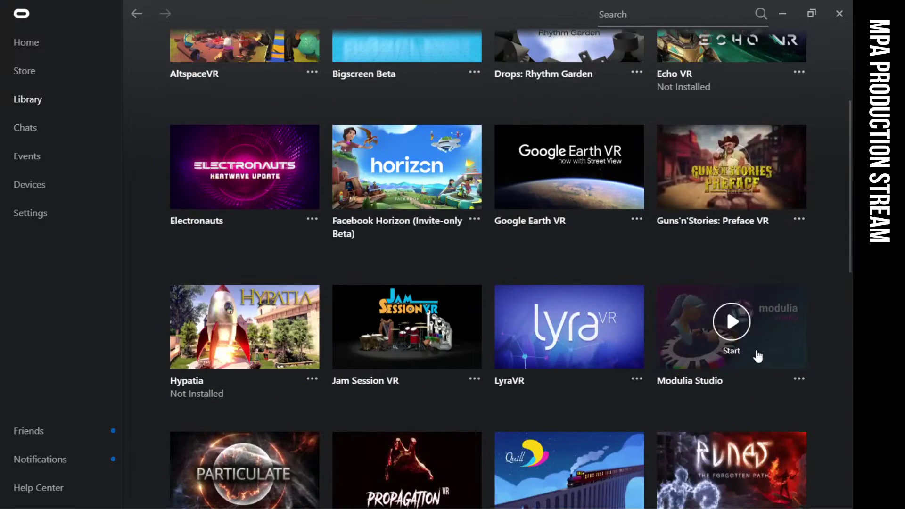
{"action": "scroll", "coordinate": [754, 287], "scroll_direction": "down", "scroll_amount": 4}
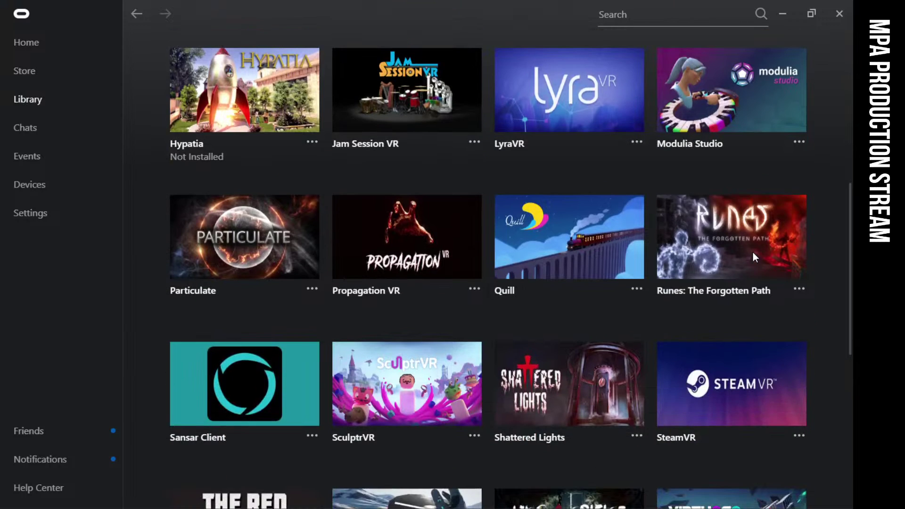
{"action": "mouse_move", "coordinate": [753, 253]}
{"action": "scroll", "coordinate": [756, 247], "scroll_direction": "down", "scroll_amount": 1}
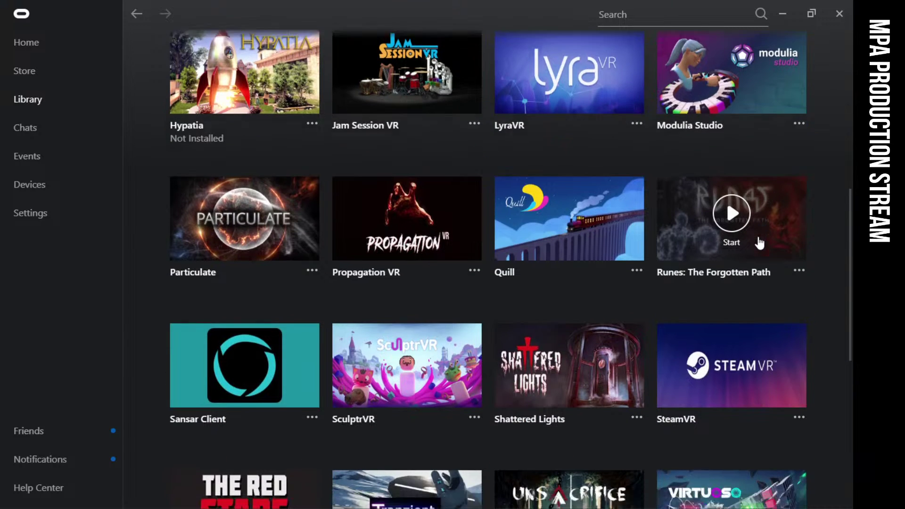
{"action": "scroll", "coordinate": [759, 243], "scroll_direction": "down", "scroll_amount": 2}
{"action": "scroll", "coordinate": [759, 243], "scroll_direction": "up", "scroll_amount": 3}
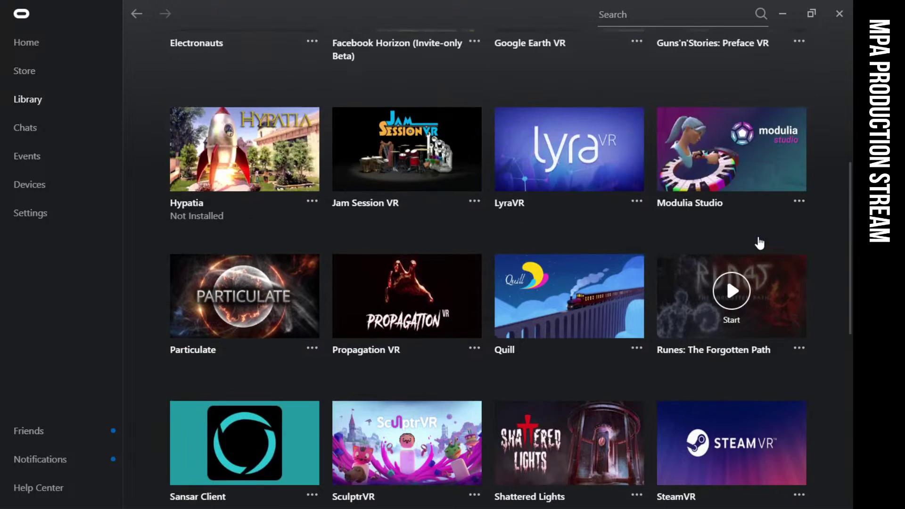
{"action": "scroll", "coordinate": [769, 330], "scroll_direction": "down", "scroll_amount": 6}
{"action": "mouse_move", "coordinate": [782, 258]}
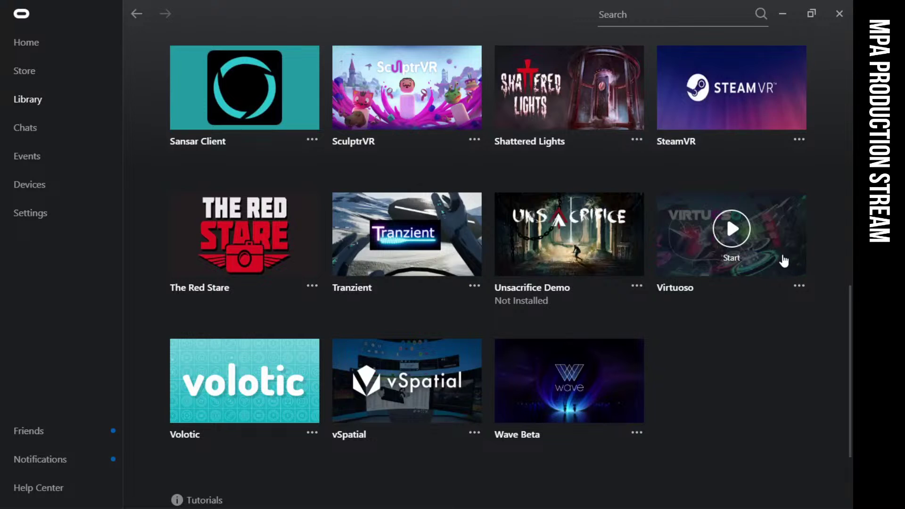
{"action": "scroll", "coordinate": [769, 275], "scroll_direction": "down", "scroll_amount": 1}
{"action": "scroll", "coordinate": [771, 253], "scroll_direction": "down", "scroll_amount": 1}
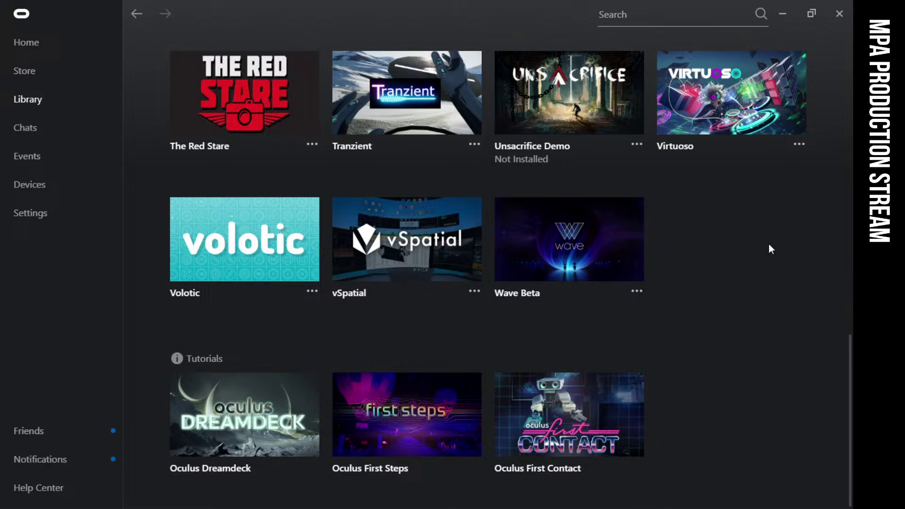
{"action": "scroll", "coordinate": [771, 248], "scroll_direction": "up", "scroll_amount": 2}
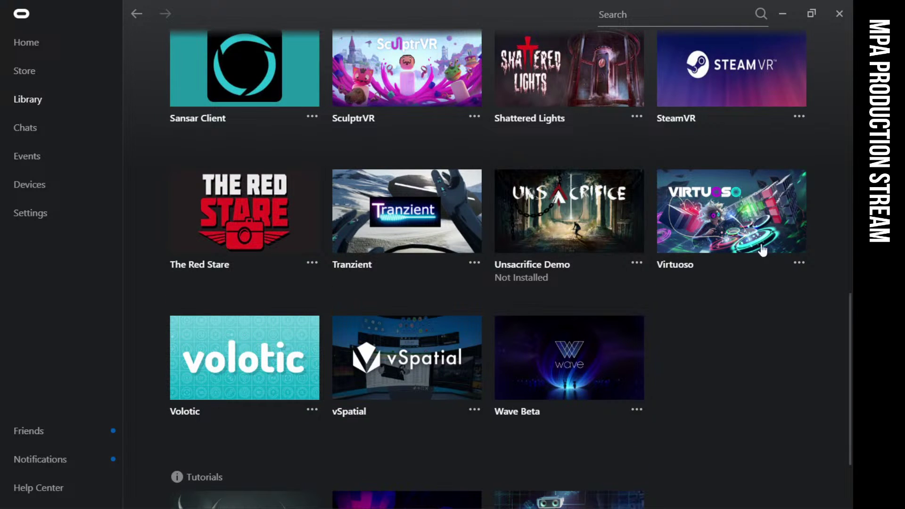
{"action": "mouse_move", "coordinate": [686, 251]}
{"action": "scroll", "coordinate": [707, 259], "scroll_direction": "down", "scroll_amount": 2}
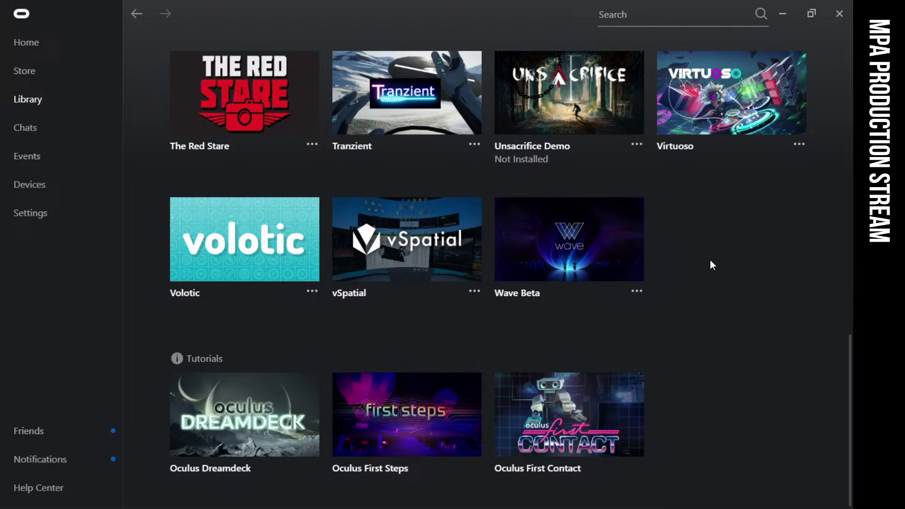
{"action": "scroll", "coordinate": [711, 261], "scroll_direction": "up", "scroll_amount": 3}
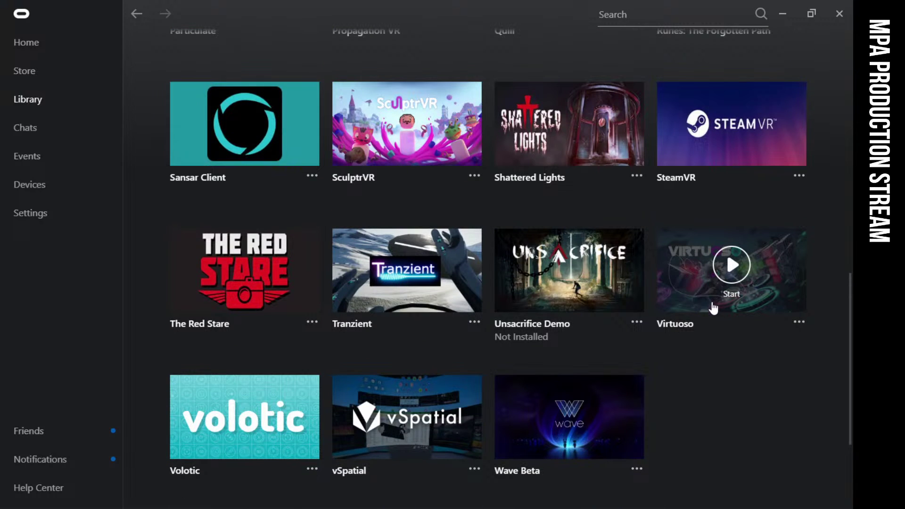
Open Virtuoso's store page from the Library and scroll through its details
{"action": "left_click", "coordinate": [688, 323]}
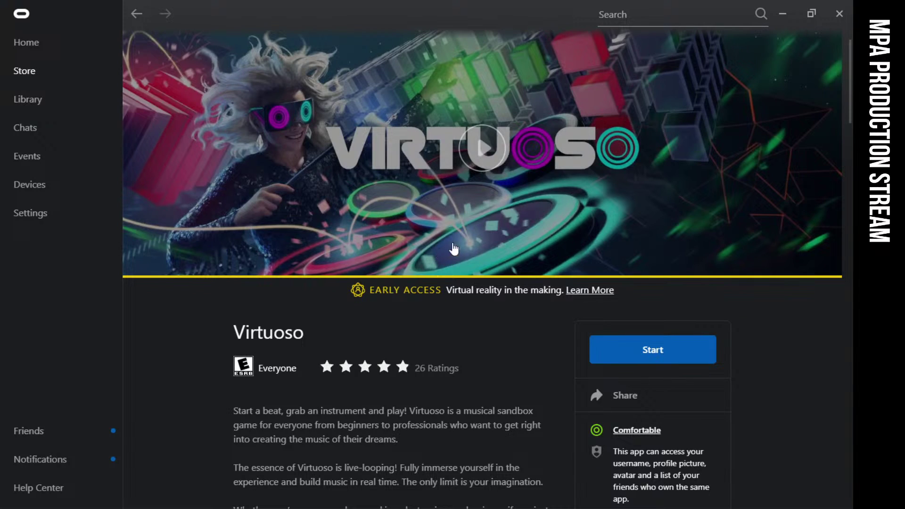
{"action": "scroll", "coordinate": [490, 245], "scroll_direction": "down", "scroll_amount": 5}
{"action": "scroll", "coordinate": [488, 212], "scroll_direction": "up", "scroll_amount": 5}
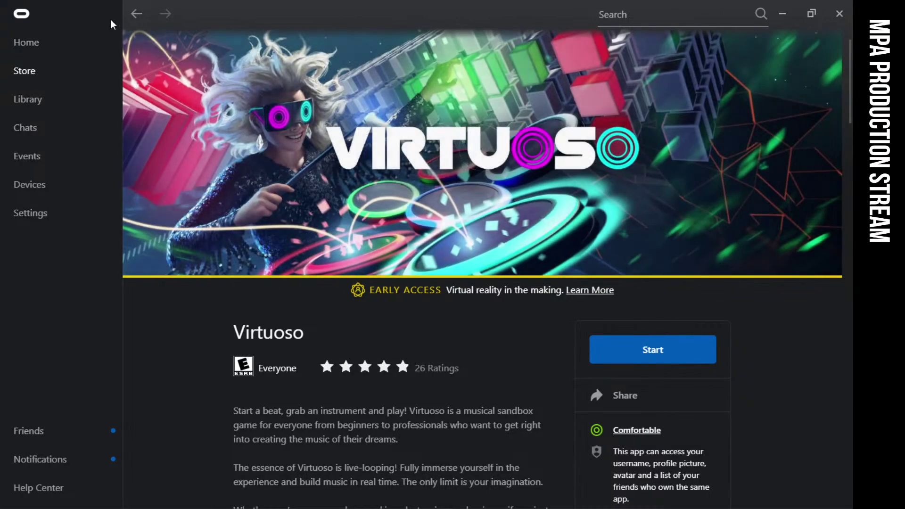
Return to the Library and scroll down to the Tutorials group: Dreamdeck, First Steps, First Contact
{"action": "left_click", "coordinate": [136, 13]}
{"action": "scroll", "coordinate": [493, 347], "scroll_direction": "down", "scroll_amount": 5}
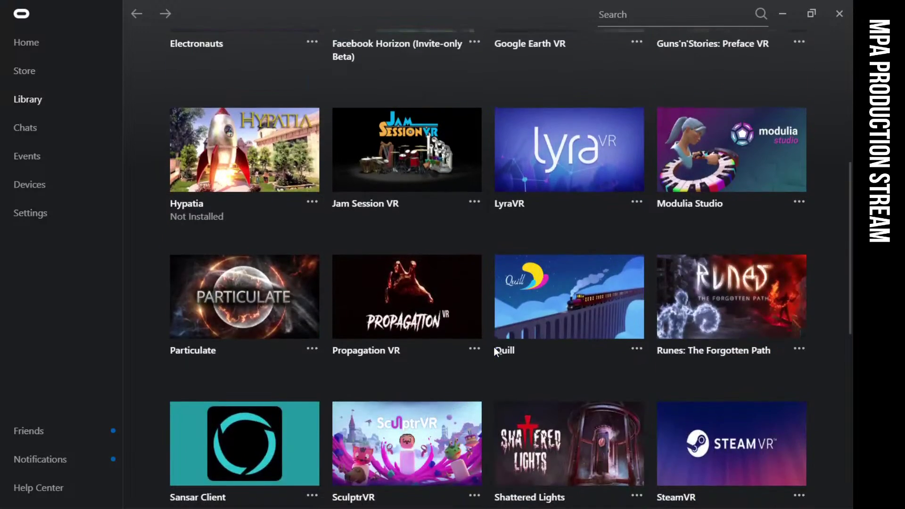
{"action": "scroll", "coordinate": [494, 347], "scroll_direction": "up", "scroll_amount": 5}
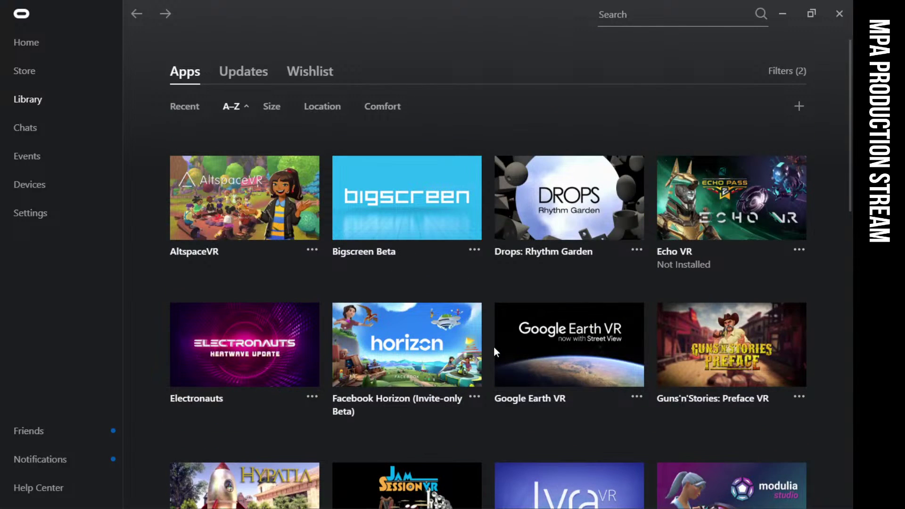
{"action": "scroll", "coordinate": [494, 348], "scroll_direction": "down", "scroll_amount": 8}
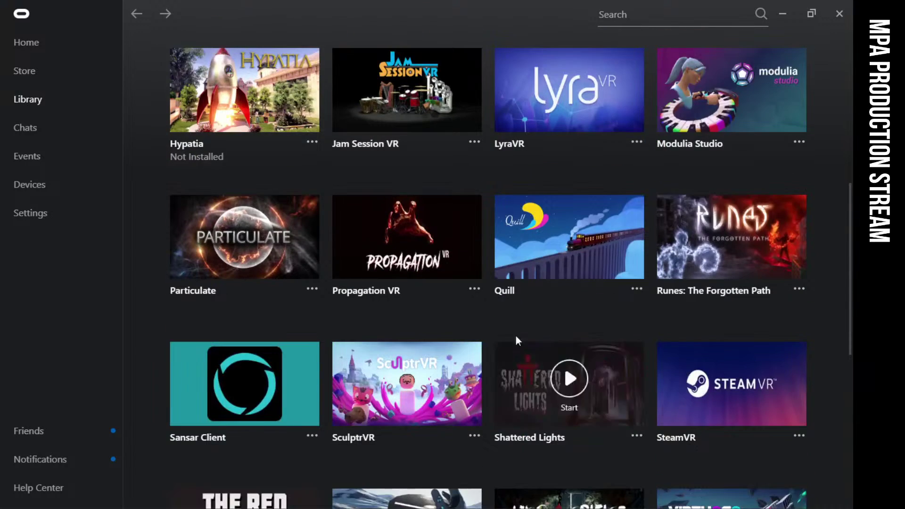
{"action": "scroll", "coordinate": [762, 329], "scroll_direction": "down", "scroll_amount": 3}
{"action": "scroll", "coordinate": [667, 380], "scroll_direction": "down", "scroll_amount": 2}
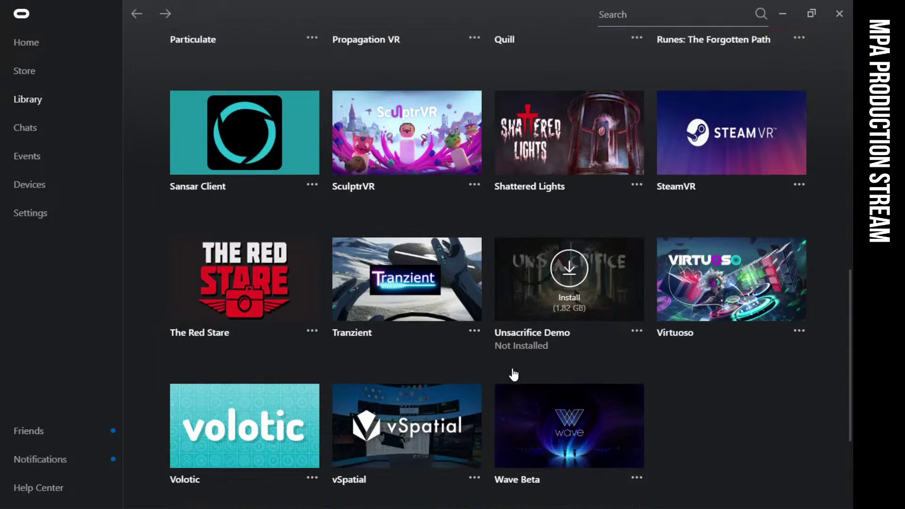
{"action": "scroll", "coordinate": [513, 374], "scroll_direction": "down", "scroll_amount": 1}
{"action": "scroll", "coordinate": [697, 384], "scroll_direction": "up", "scroll_amount": 6}
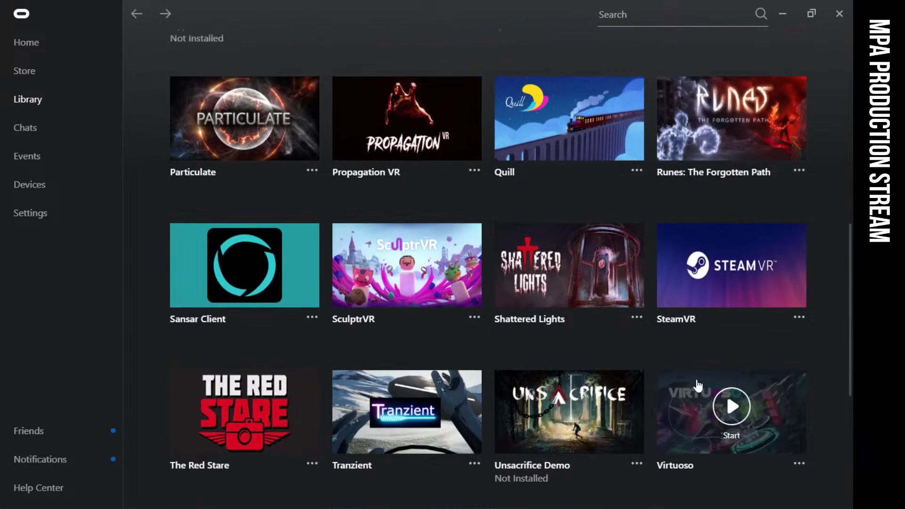
{"action": "scroll", "coordinate": [699, 384], "scroll_direction": "up", "scroll_amount": 8}
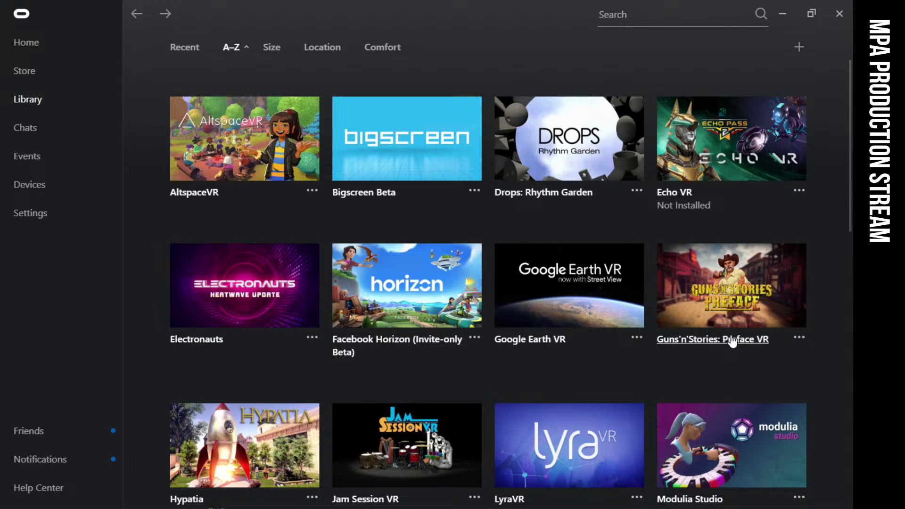
{"action": "scroll", "coordinate": [491, 268], "scroll_direction": "down", "scroll_amount": 2}
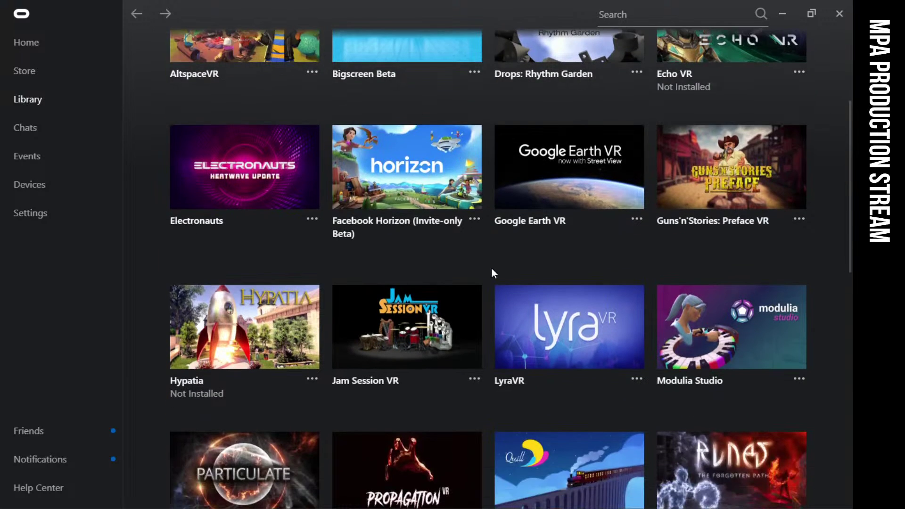
{"action": "scroll", "coordinate": [492, 270], "scroll_direction": "down", "scroll_amount": 5}
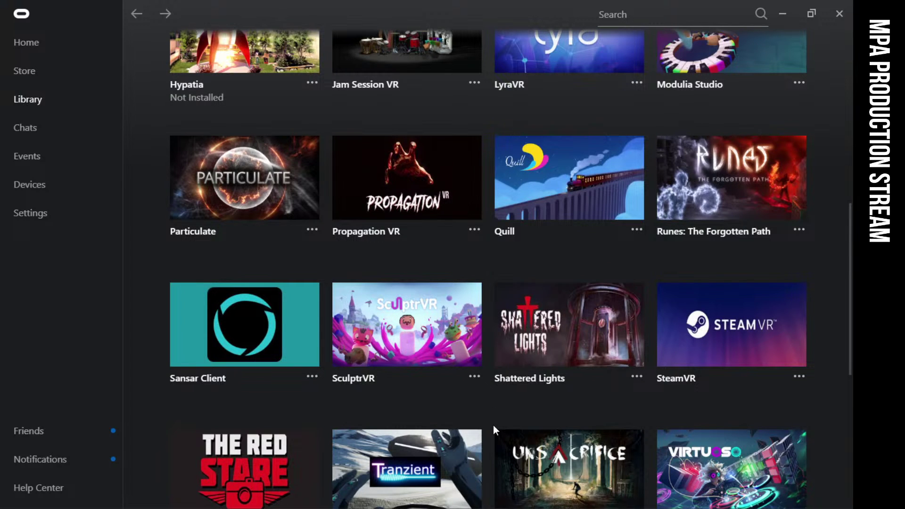
{"action": "scroll", "coordinate": [401, 311], "scroll_direction": "down", "scroll_amount": 6}
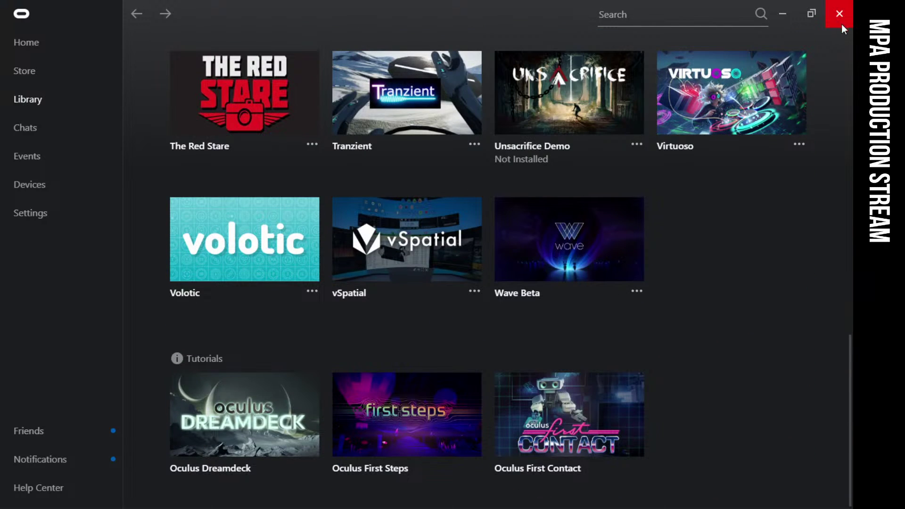
Minimize Oculus and move the Restream Chat window beside the FL Studio mixer
{"action": "left_click", "coordinate": [781, 14]}
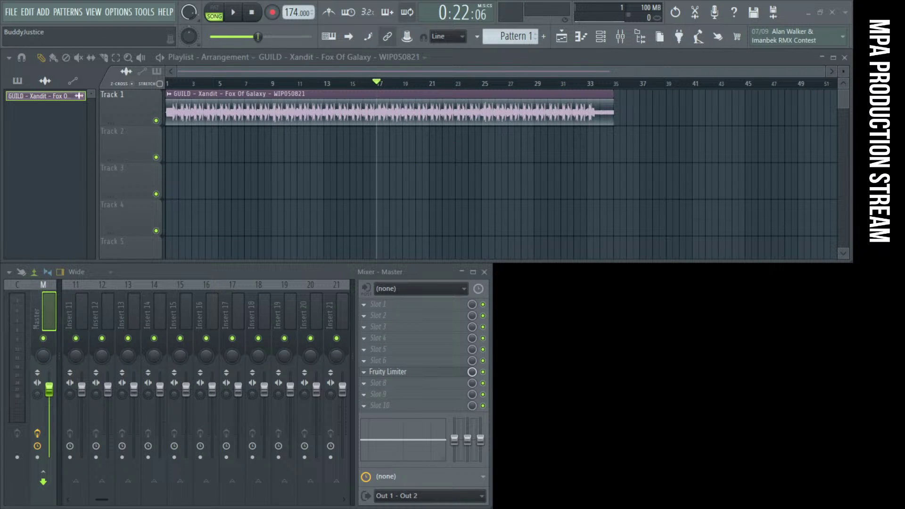
{"action": "left_click_drag", "start_coordinate": [672, 235], "coordinate": [660, 264]}
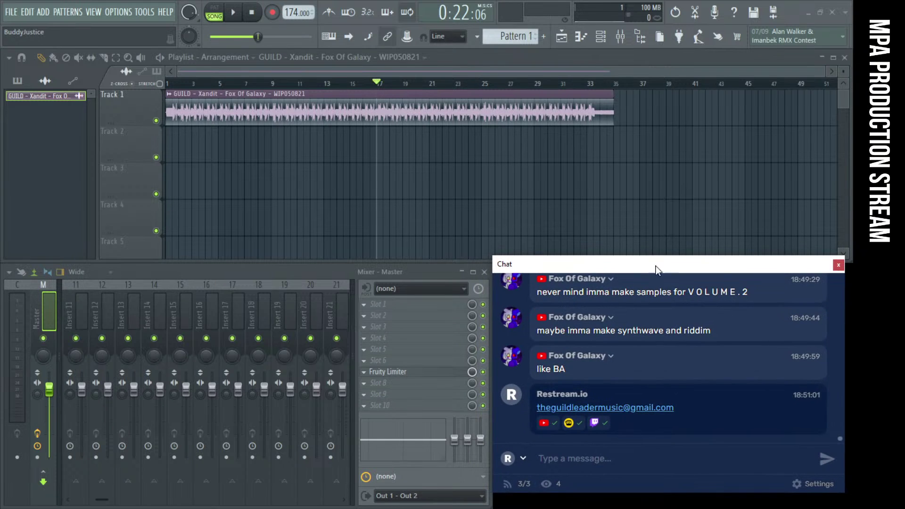
Close the chat, review the MPA Community Collabs sheet around cell D10, then bring FL Studio forward
{"action": "left_click", "coordinate": [838, 265]}
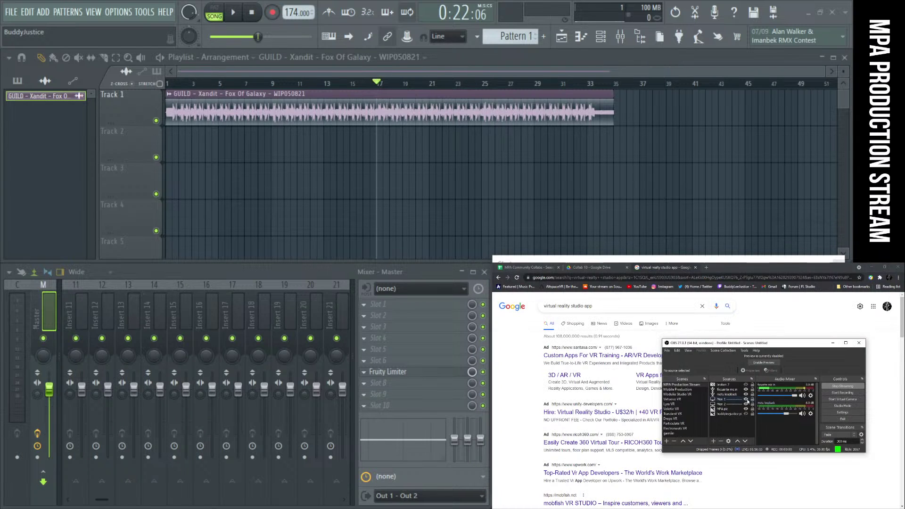
{"action": "left_click", "coordinate": [592, 267]}
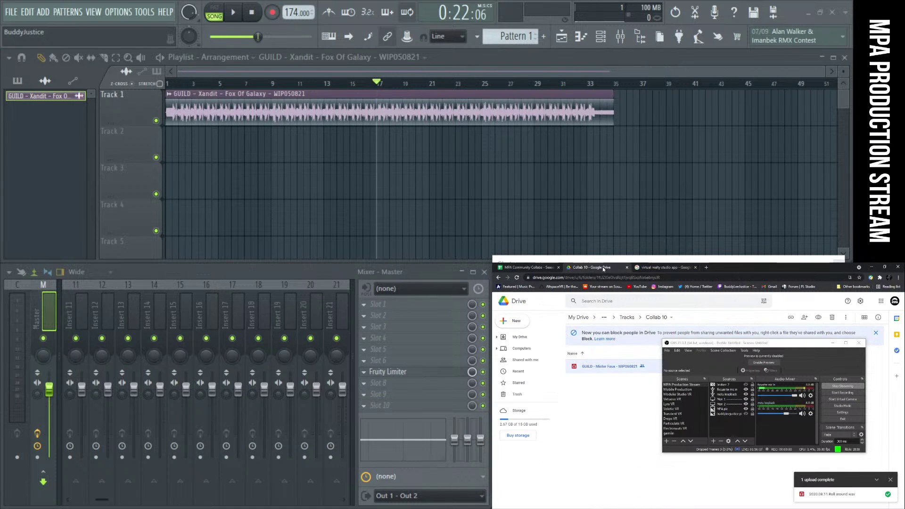
{"action": "left_click", "coordinate": [538, 270]}
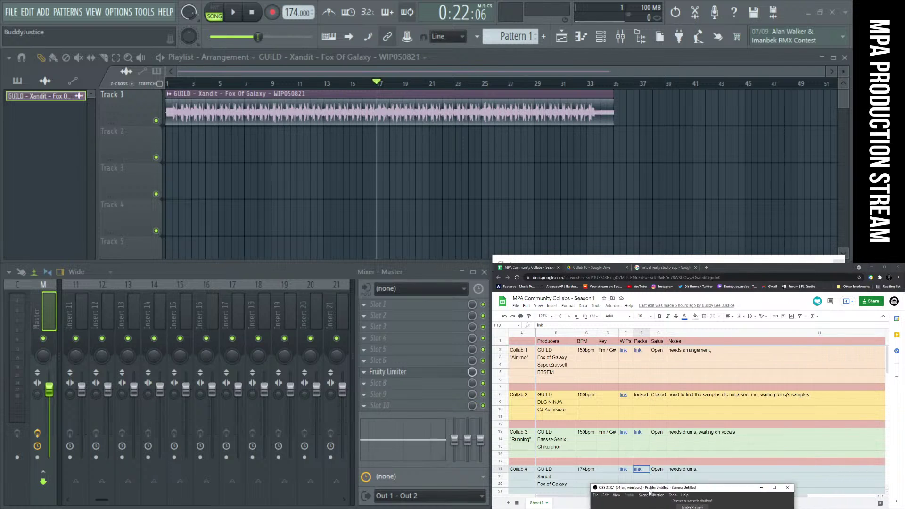
{"action": "left_click", "coordinate": [613, 410]}
{"action": "scroll", "coordinate": [614, 412], "scroll_direction": "down", "scroll_amount": 3}
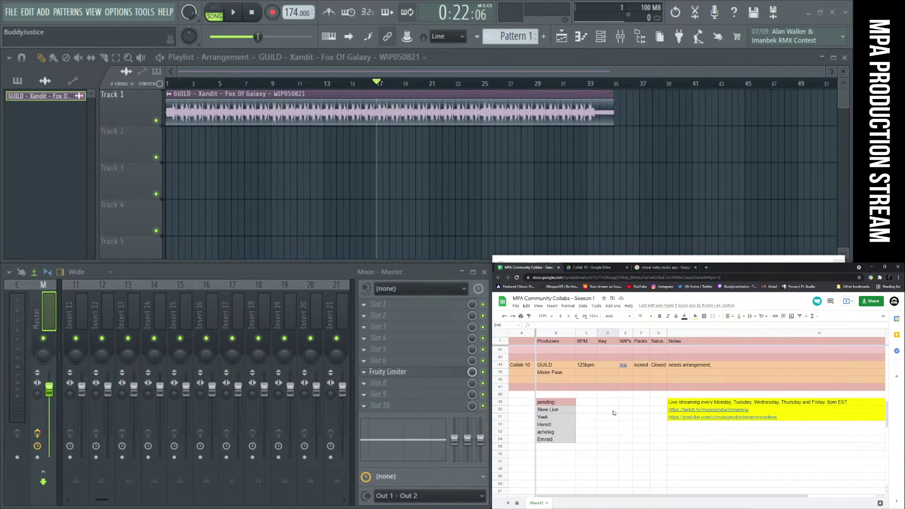
{"action": "scroll", "coordinate": [613, 413], "scroll_direction": "up", "scroll_amount": 3}
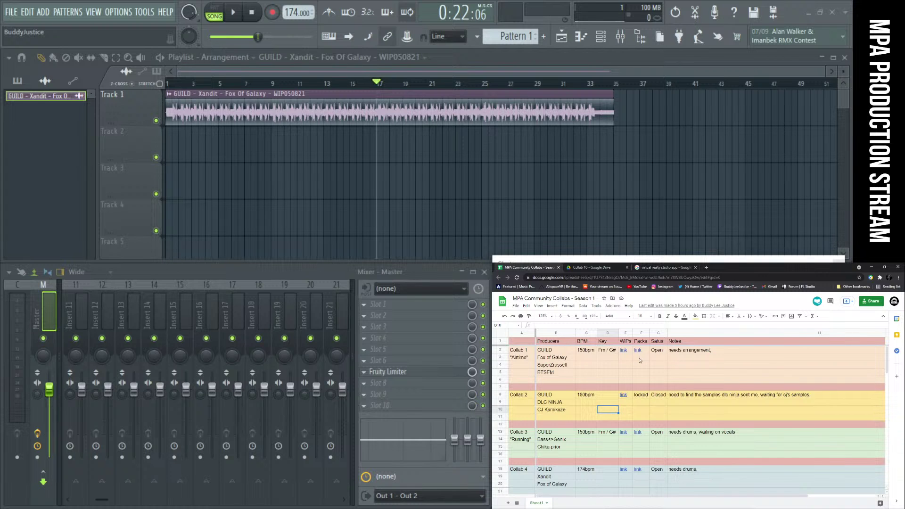
{"action": "scroll", "coordinate": [650, 407], "scroll_direction": "down", "scroll_amount": 5}
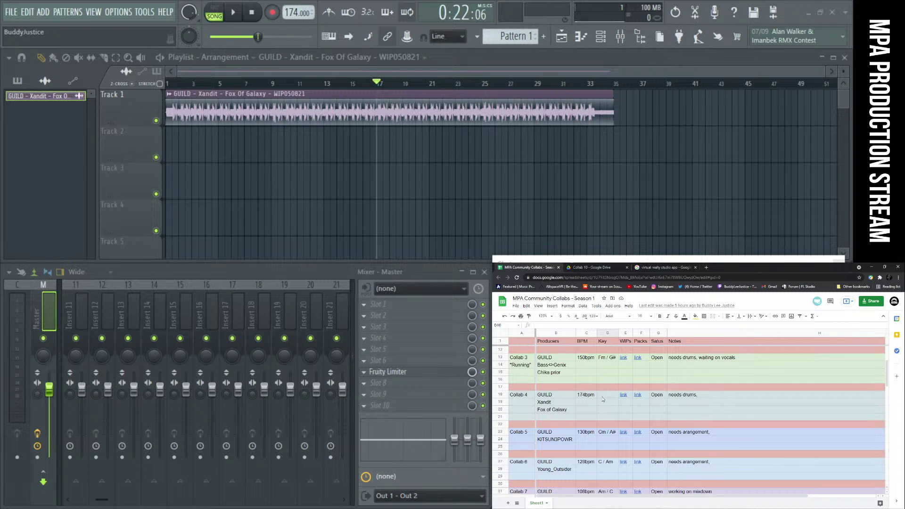
{"action": "left_click", "coordinate": [9, 13]}
{"action": "left_click", "coordinate": [10, 13]}
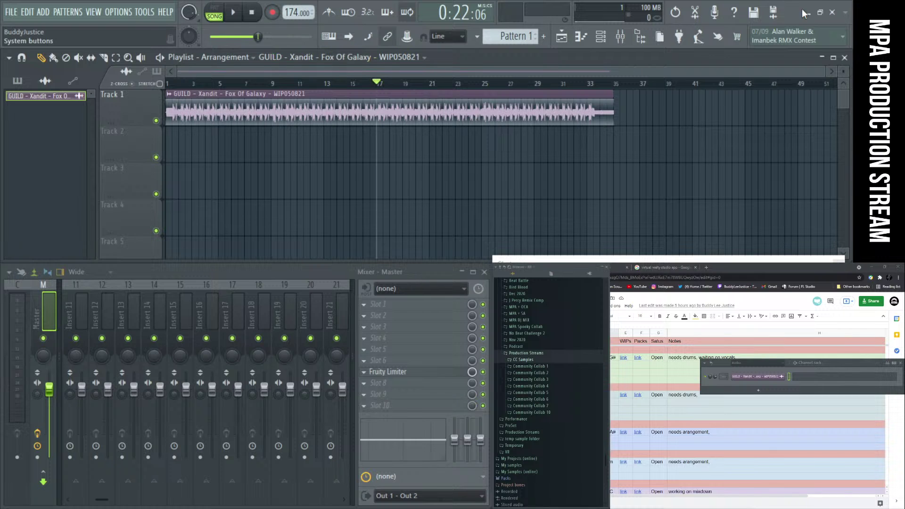
Raise the collab spreadsheet in Chrome and shift the Restream Chat window left over the mixer
{"action": "left_click", "coordinate": [751, 267]}
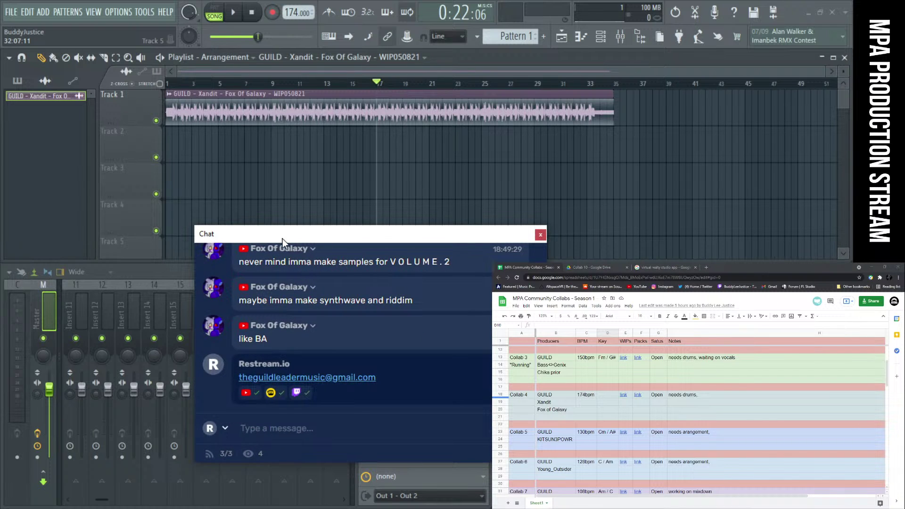
{"action": "left_click_drag", "start_coordinate": [286, 242], "coordinate": [252, 232]}
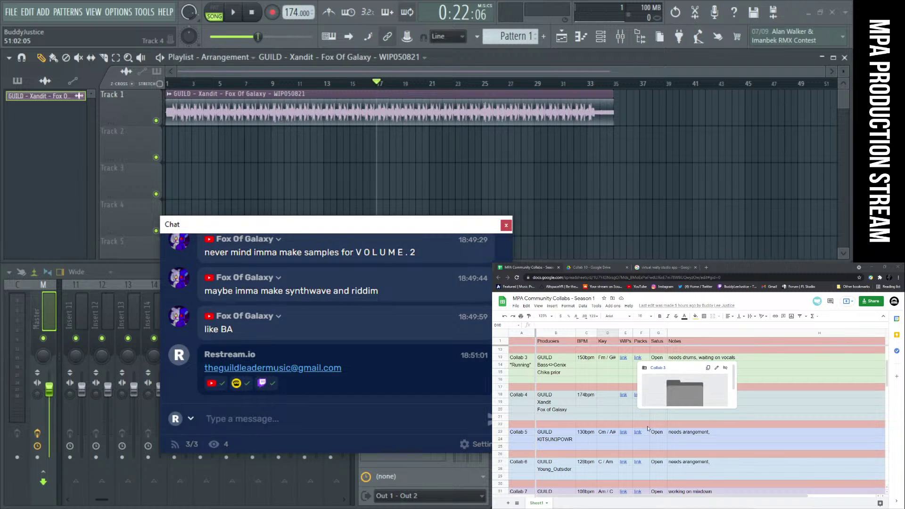
{"action": "scroll", "coordinate": [648, 431], "scroll_direction": "down", "scroll_amount": 1}
{"action": "mouse_move", "coordinate": [648, 432]}
{"action": "scroll", "coordinate": [612, 411], "scroll_direction": "up", "scroll_amount": 5}
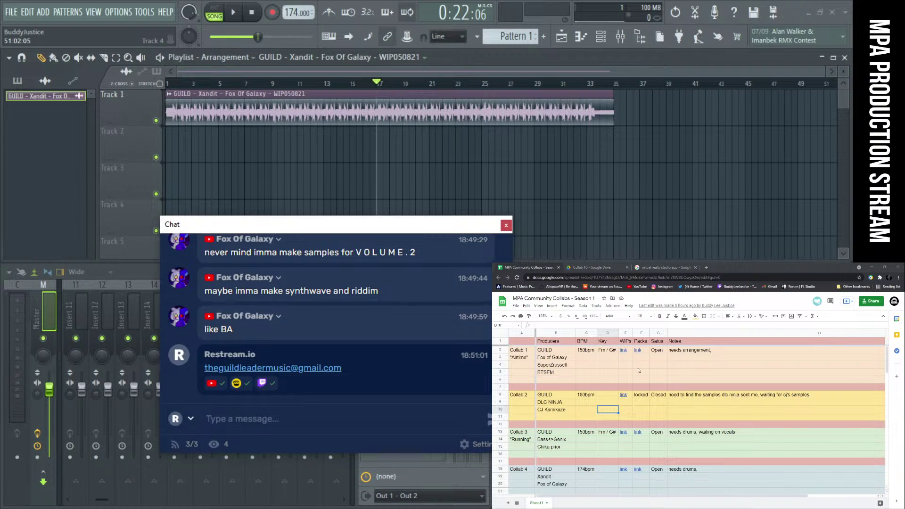
Scroll the collab sheet down and nudge the chat window about 23 px right
{"action": "scroll", "coordinate": [642, 424], "scroll_direction": "down", "scroll_amount": 3}
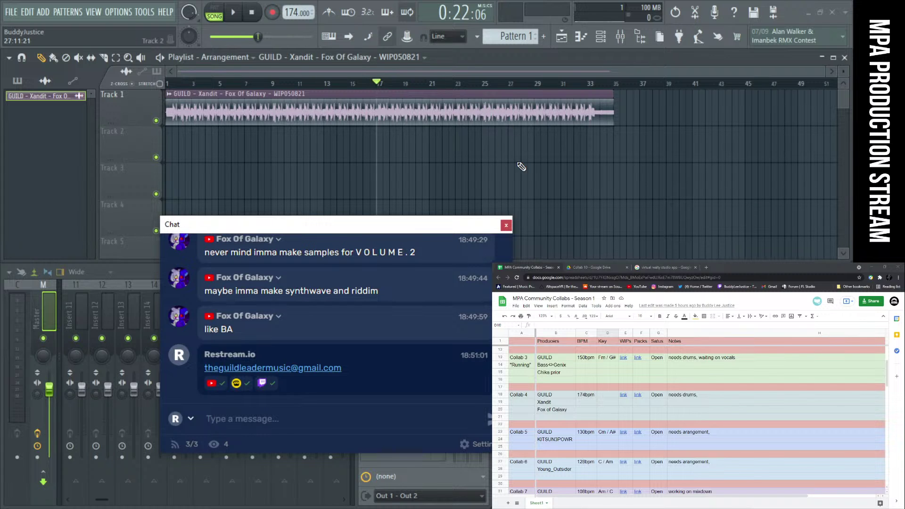
{"action": "left_click_drag", "start_coordinate": [287, 225], "coordinate": [297, 225]}
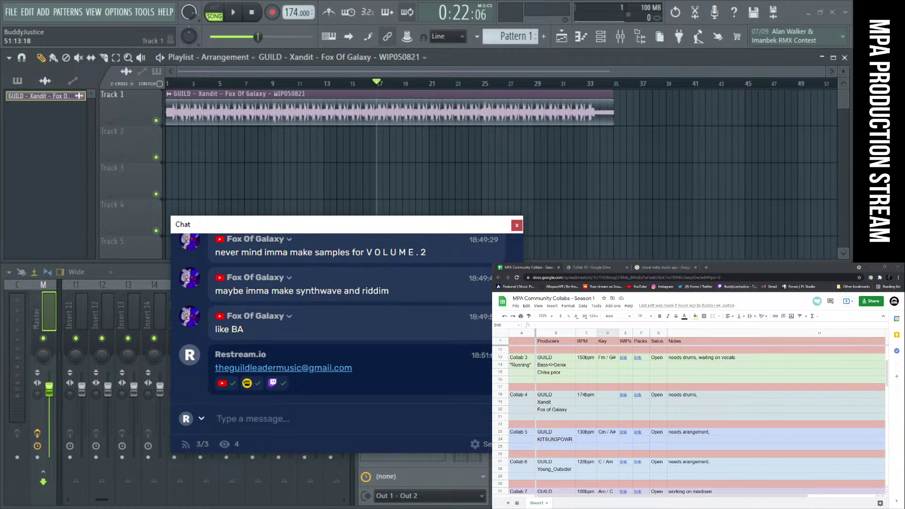
Look over the File > New from template > Minimal choices, then dismiss the menu without creating a project
{"action": "left_click", "coordinate": [11, 12]}
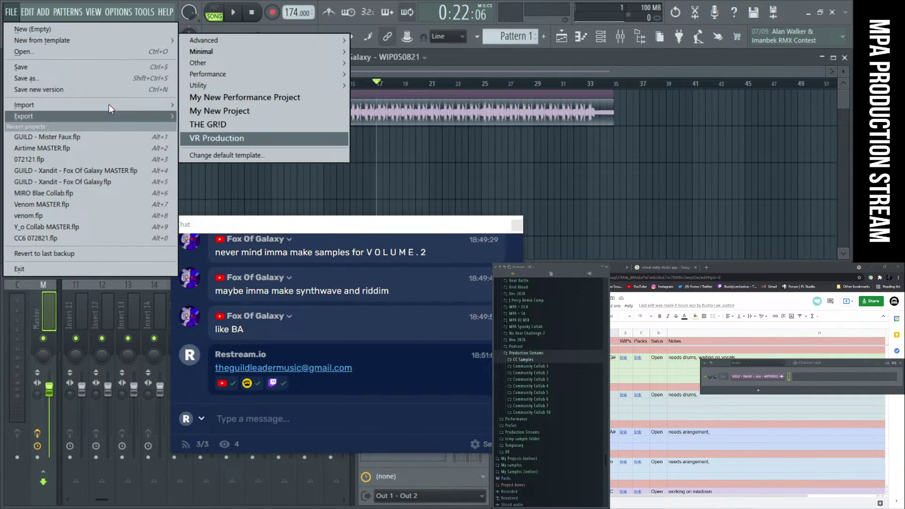
{"action": "mouse_move", "coordinate": [104, 44]}
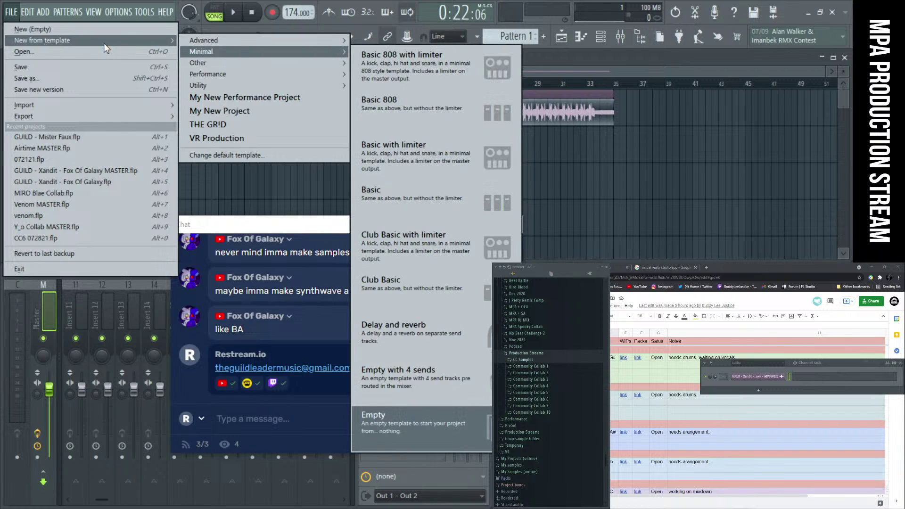
{"action": "left_click", "coordinate": [8, 17]}
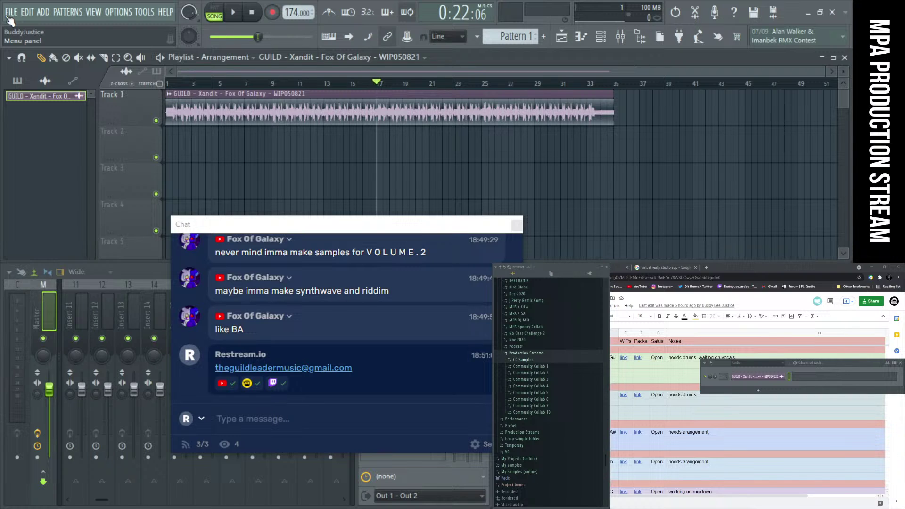
Collapse Production Streams, then expand and collapse My Presets (online) in the browser
{"action": "left_click", "coordinate": [532, 354]}
{"action": "scroll", "coordinate": [543, 376], "scroll_direction": "up", "scroll_amount": 5}
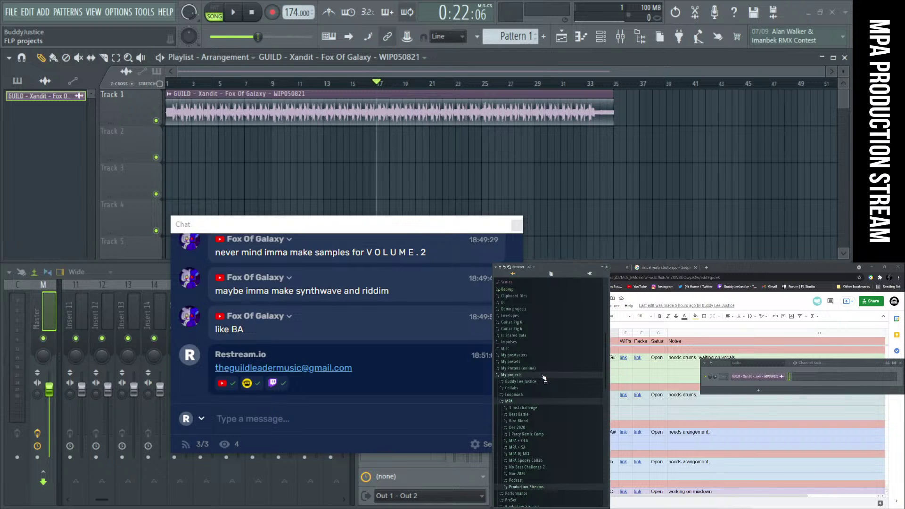
{"action": "left_click", "coordinate": [543, 376]}
{"action": "scroll", "coordinate": [555, 412], "scroll_direction": "up", "scroll_amount": 1}
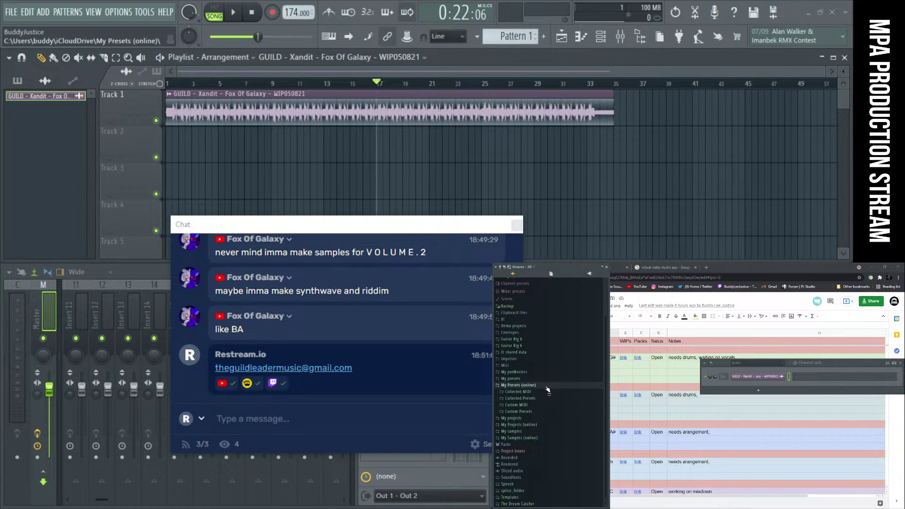
{"action": "left_click", "coordinate": [546, 386]}
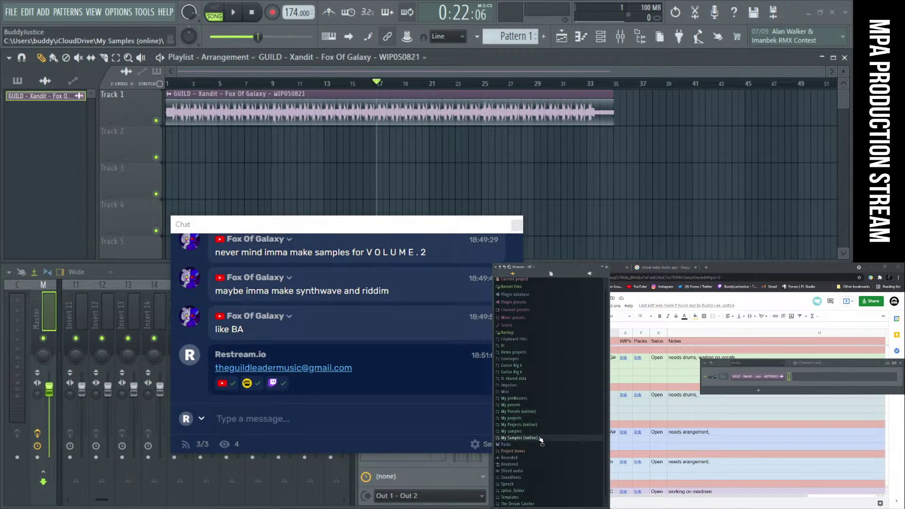
Expand My Samples (online) > Collected Loops > Drum loops to list the drum loop files
{"action": "left_click", "coordinate": [540, 438]}
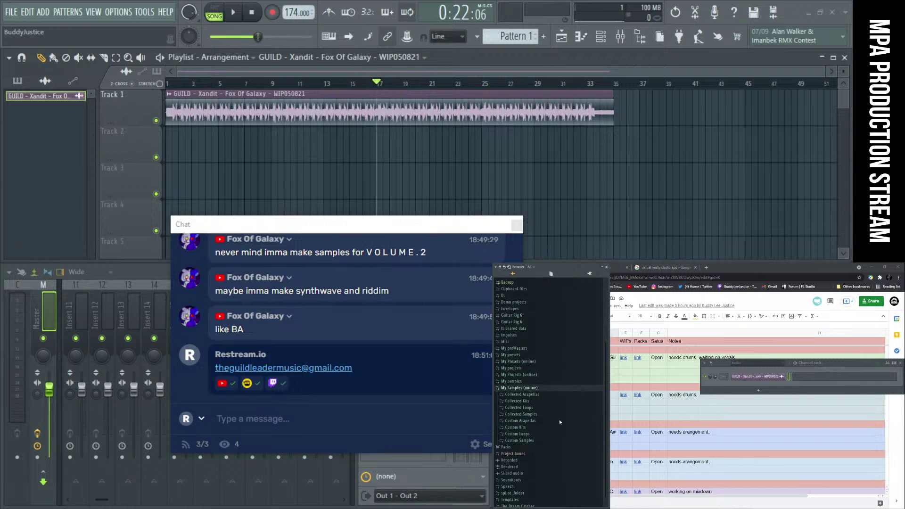
{"action": "left_click", "coordinate": [538, 405]}
{"action": "left_click", "coordinate": [537, 399]}
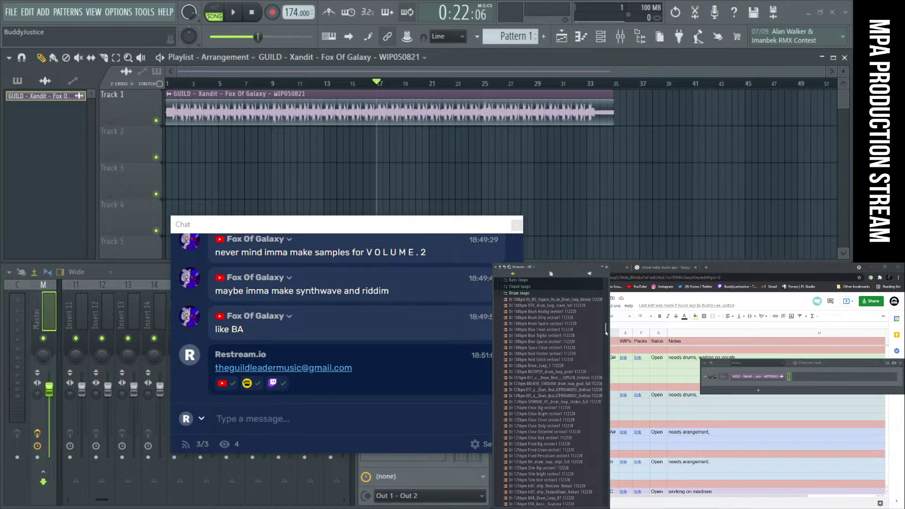
{"action": "scroll", "coordinate": [604, 335], "scroll_direction": "up", "scroll_amount": 1}
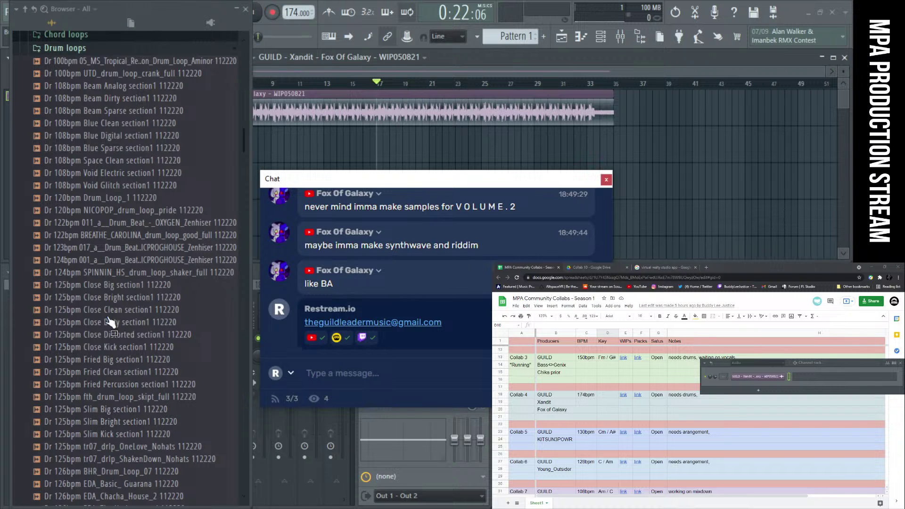
Close Drum loops and open Bass loops, scrolling through files like 'Ba 140_Em OS_TD_Pink_808 112220'
{"action": "left_click", "coordinate": [80, 50]}
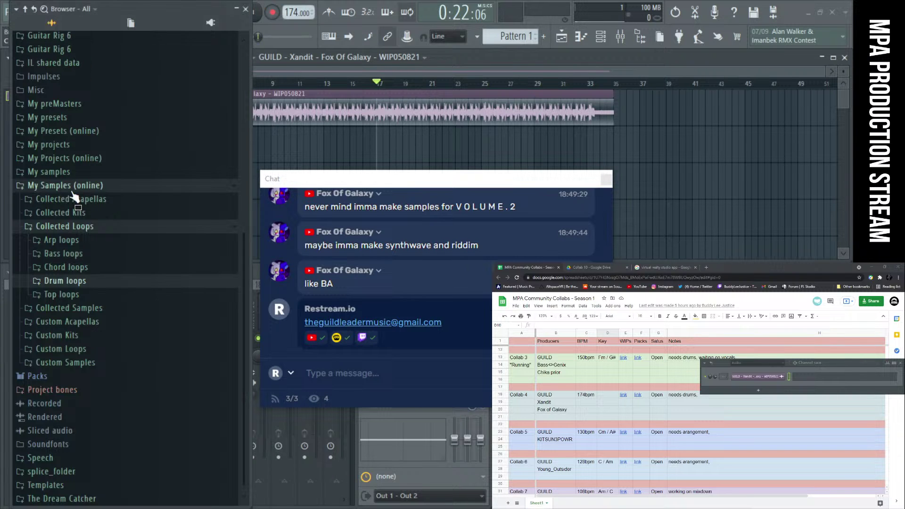
{"action": "left_click", "coordinate": [74, 258]}
{"action": "scroll", "coordinate": [117, 264], "scroll_direction": "down", "scroll_amount": 5}
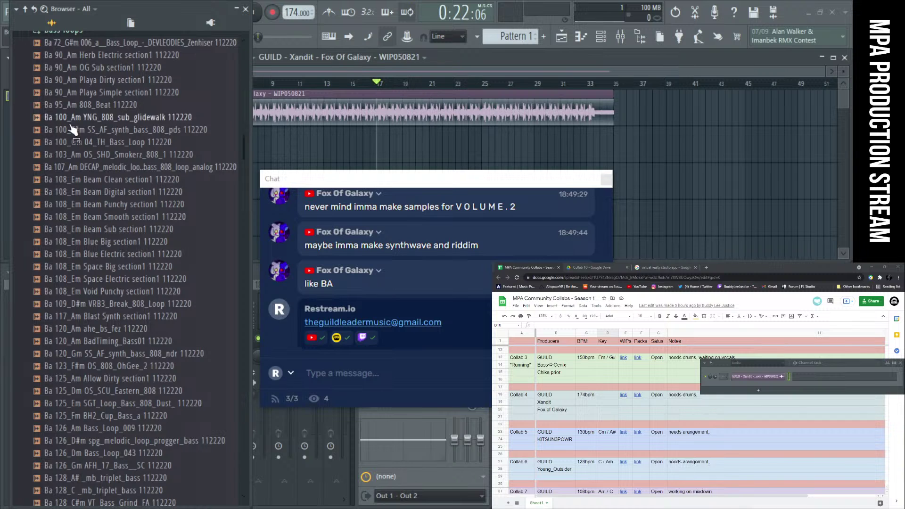
{"action": "scroll", "coordinate": [120, 215], "scroll_direction": "down", "scroll_amount": 2}
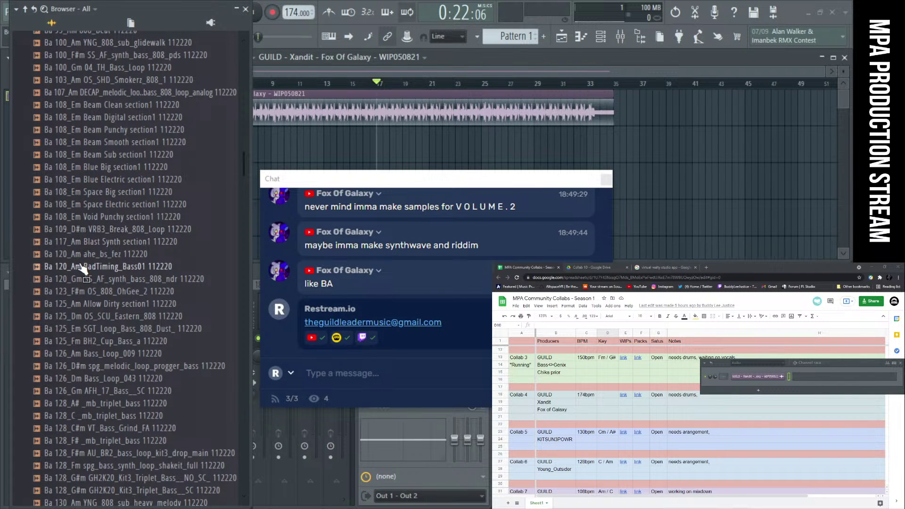
{"action": "scroll", "coordinate": [111, 210], "scroll_direction": "down", "scroll_amount": 4}
{"action": "scroll", "coordinate": [111, 210], "scroll_direction": "down", "scroll_amount": 8}
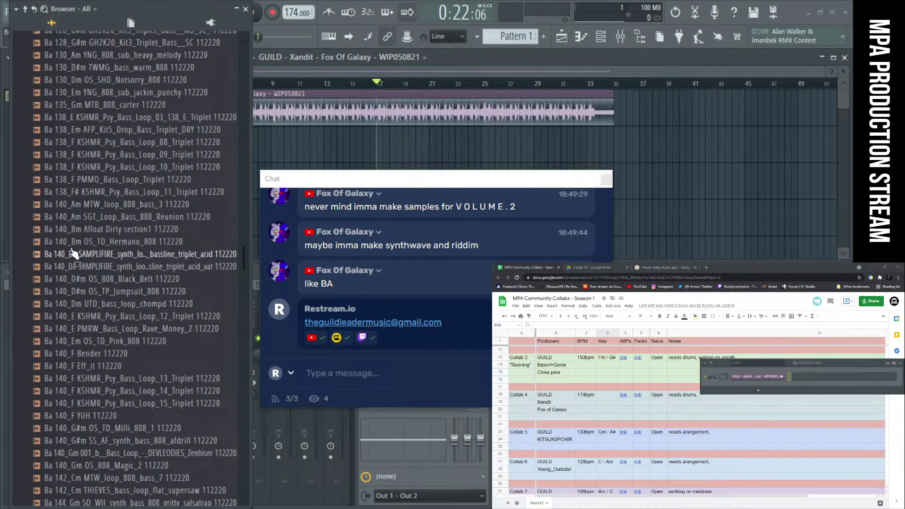
{"action": "scroll", "coordinate": [79, 255], "scroll_direction": "down", "scroll_amount": 4}
{"action": "scroll", "coordinate": [113, 307], "scroll_direction": "down", "scroll_amount": 16}
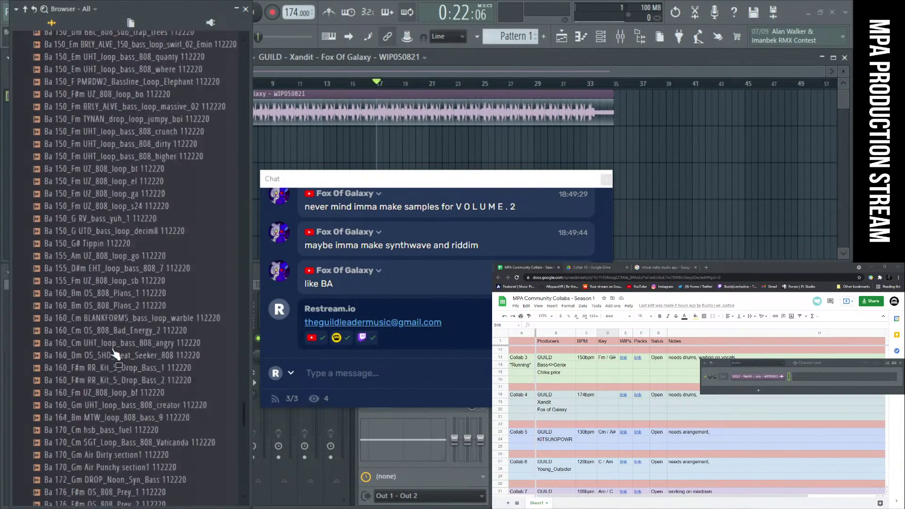
{"action": "scroll", "coordinate": [117, 344], "scroll_direction": "up", "scroll_amount": 5}
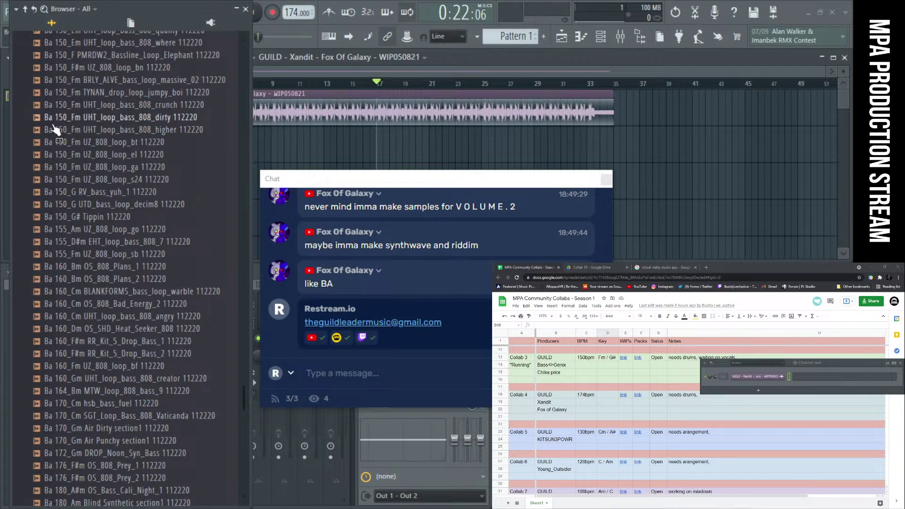
{"action": "scroll", "coordinate": [70, 330], "scroll_direction": "down", "scroll_amount": 8}
{"action": "scroll", "coordinate": [70, 328], "scroll_direction": "up", "scroll_amount": 15}
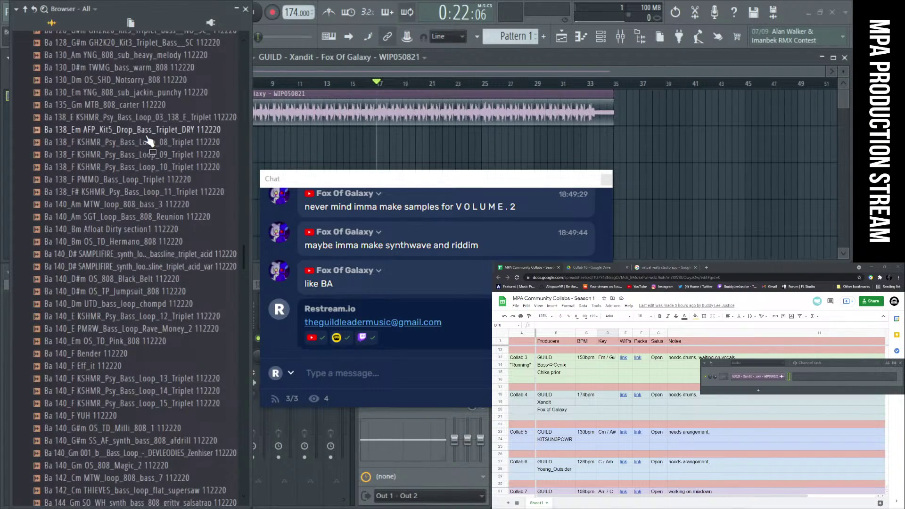
{"action": "scroll", "coordinate": [175, 122], "scroll_direction": "up", "scroll_amount": 12}
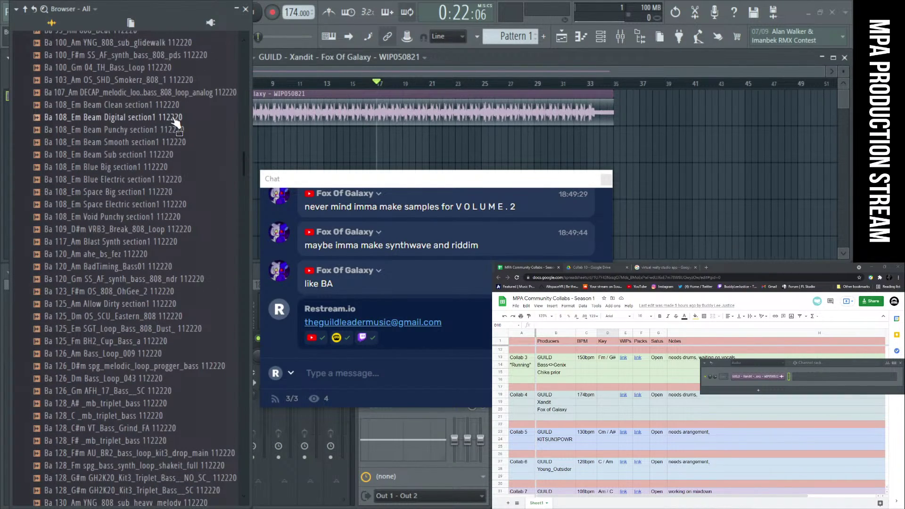
Shift the sample browser panel slightly left and move the chat window up and left
{"action": "left_click_drag", "start_coordinate": [113, 12], "coordinate": [100, 13]}
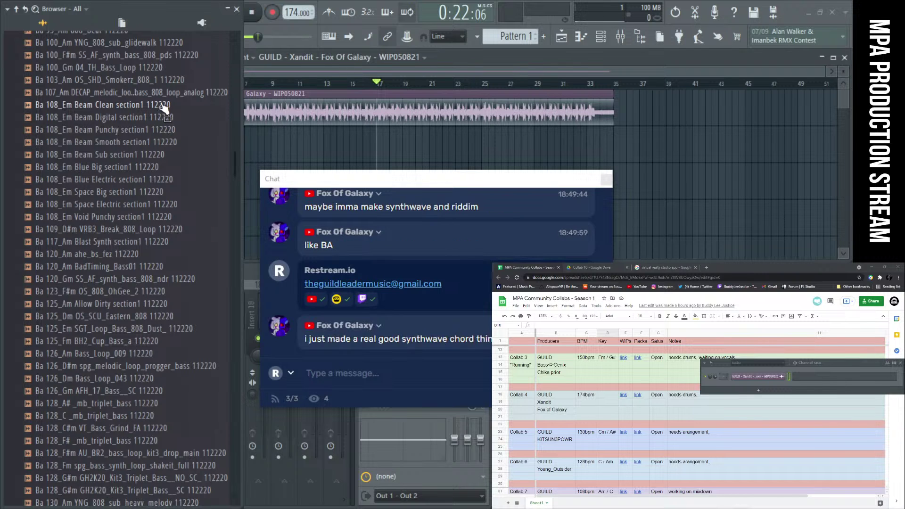
{"action": "scroll", "coordinate": [152, 201], "scroll_direction": "down", "scroll_amount": 8}
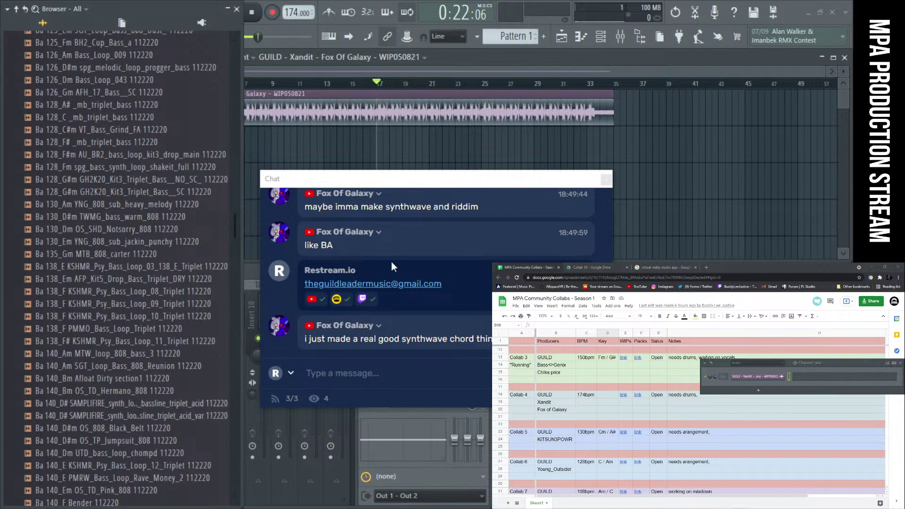
{"action": "left_click_drag", "start_coordinate": [390, 183], "coordinate": [297, 123]}
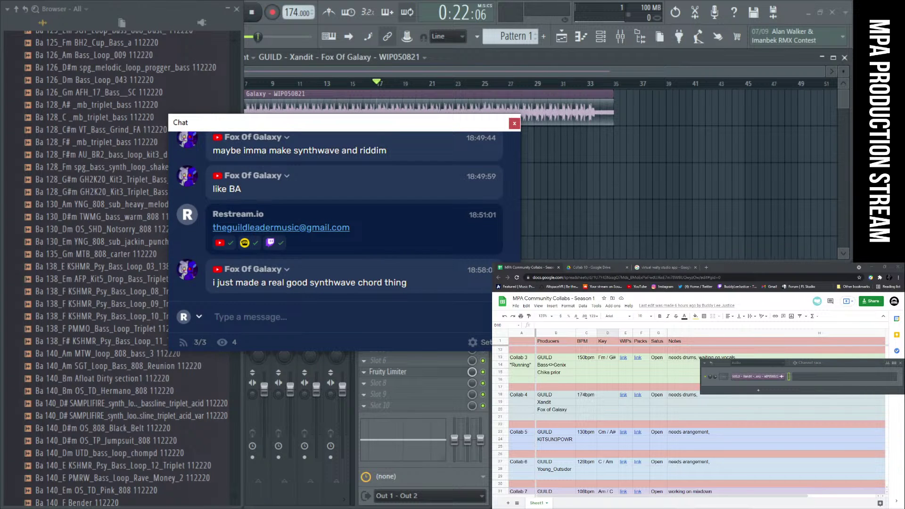
Switch to OBS, placing the OBS window right and the chat window at the top-right corner
{"action": "key", "text": "alt+Tab"}
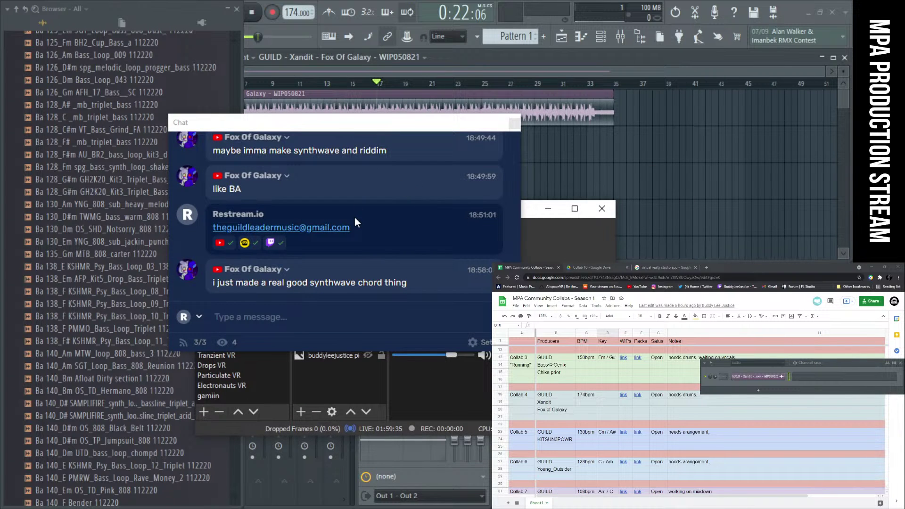
{"action": "left_click_drag", "start_coordinate": [346, 243], "coordinate": [201, 251]}
{"action": "left_click_drag", "start_coordinate": [309, 125], "coordinate": [833, 119]}
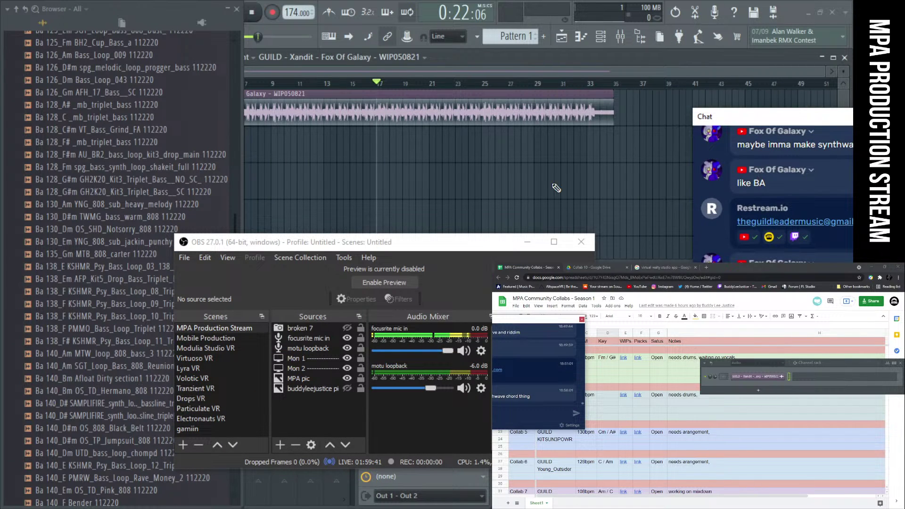
{"action": "left_click_drag", "start_coordinate": [400, 241], "coordinate": [393, 228]}
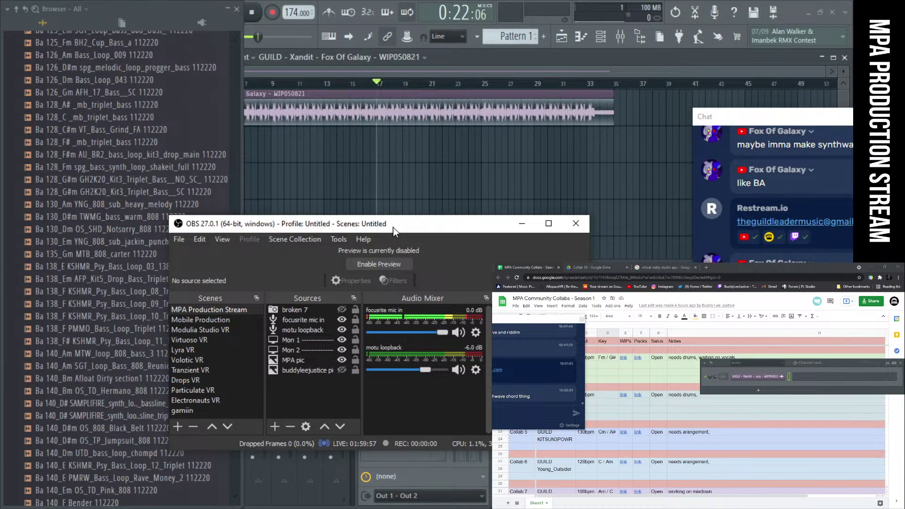
Reposition the chat window beside OBS and send 'bye' to the stream chat
{"action": "left_click_drag", "start_coordinate": [763, 120], "coordinate": [271, 124]}
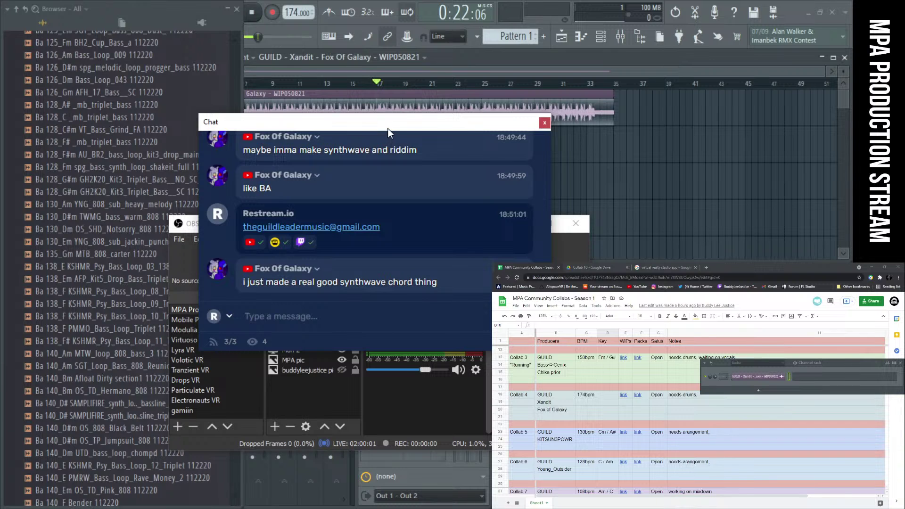
{"action": "left_click_drag", "start_coordinate": [387, 125], "coordinate": [628, 319]}
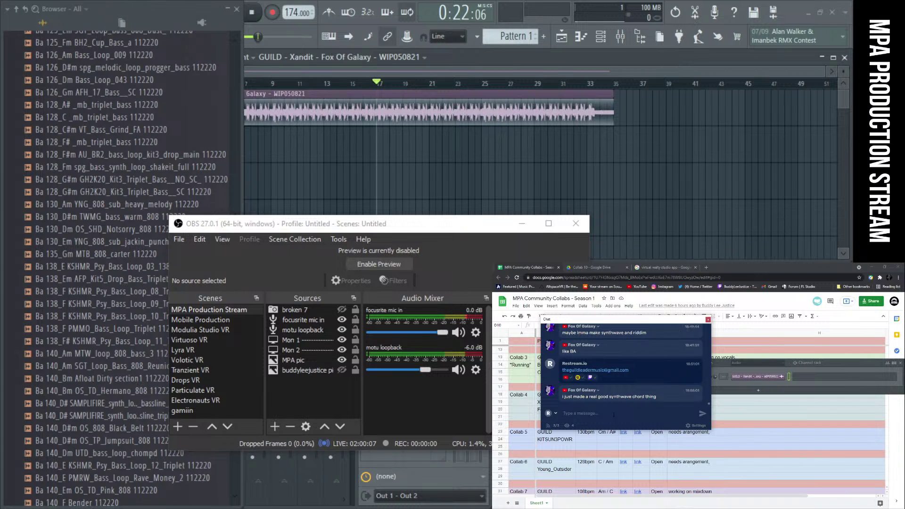
{"action": "type", "text": "bye everyone"}
{"action": "key", "text": "Return"}
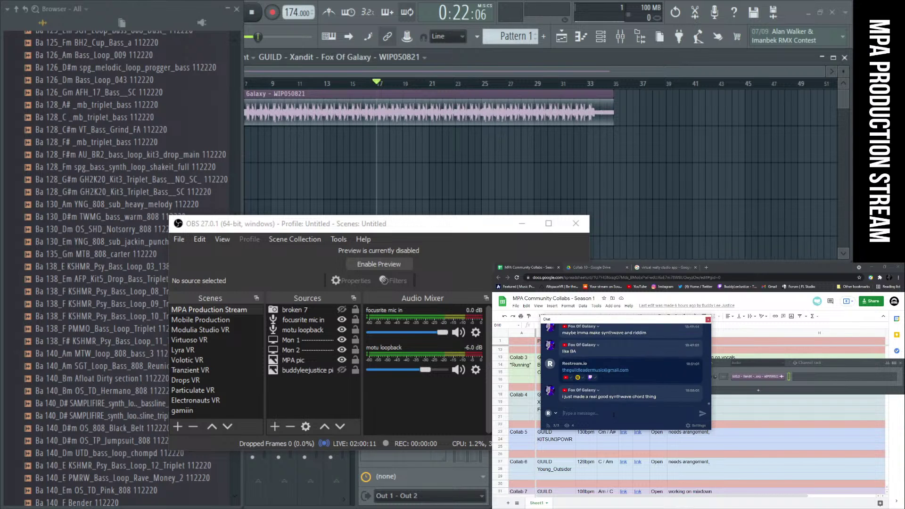